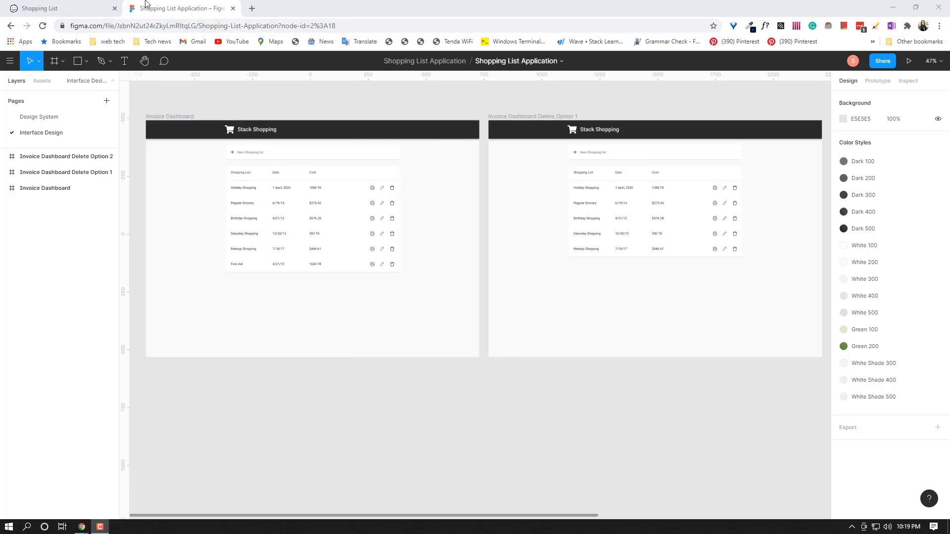
Open the Balsamiq wireframes and browse the Shopping List, Add Item and first completed-list pages.
{"action": "left_click", "coordinate": [60, 5]}
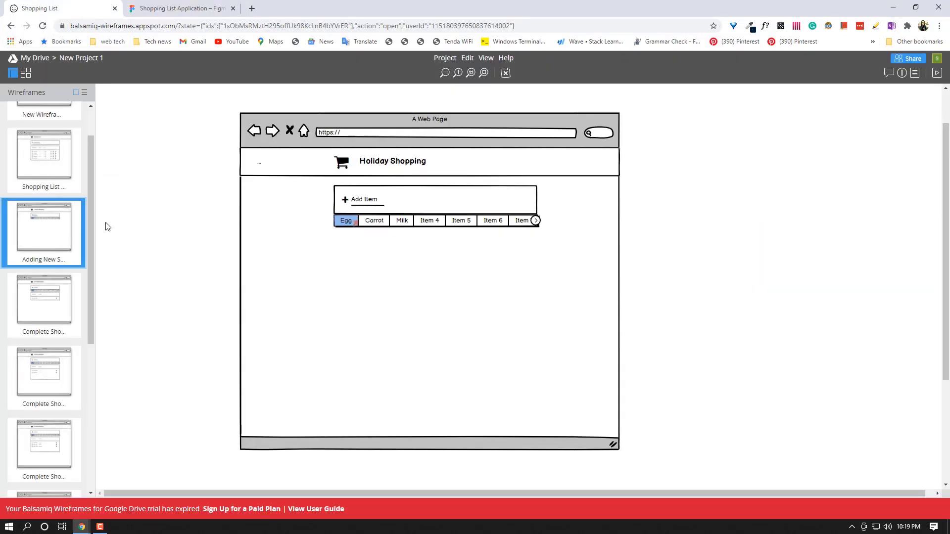
{"action": "left_click", "coordinate": [68, 174]}
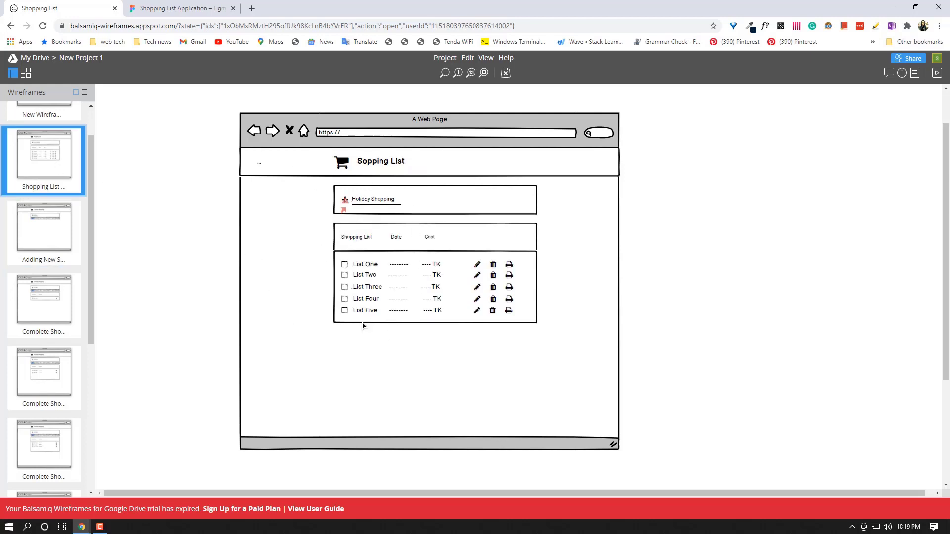
{"action": "left_click", "coordinate": [53, 247]}
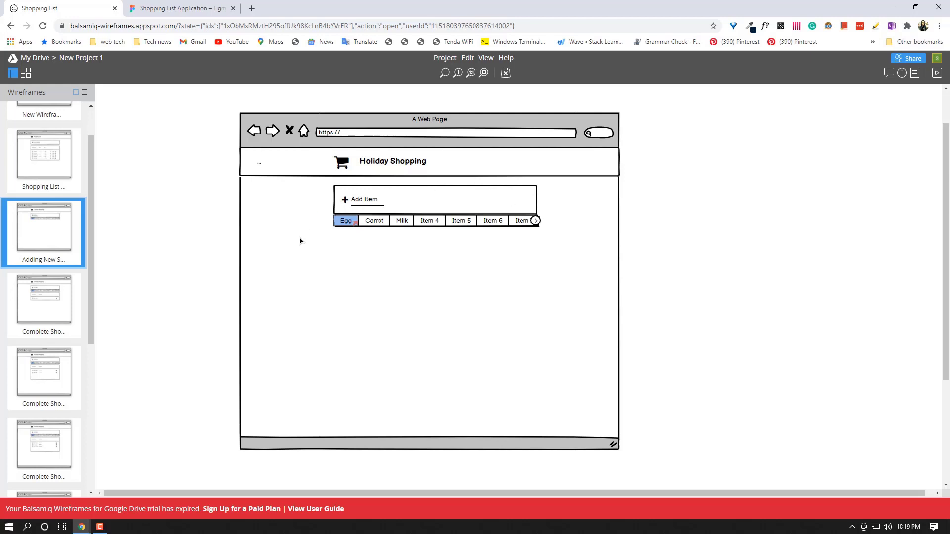
{"action": "left_click", "coordinate": [68, 302]}
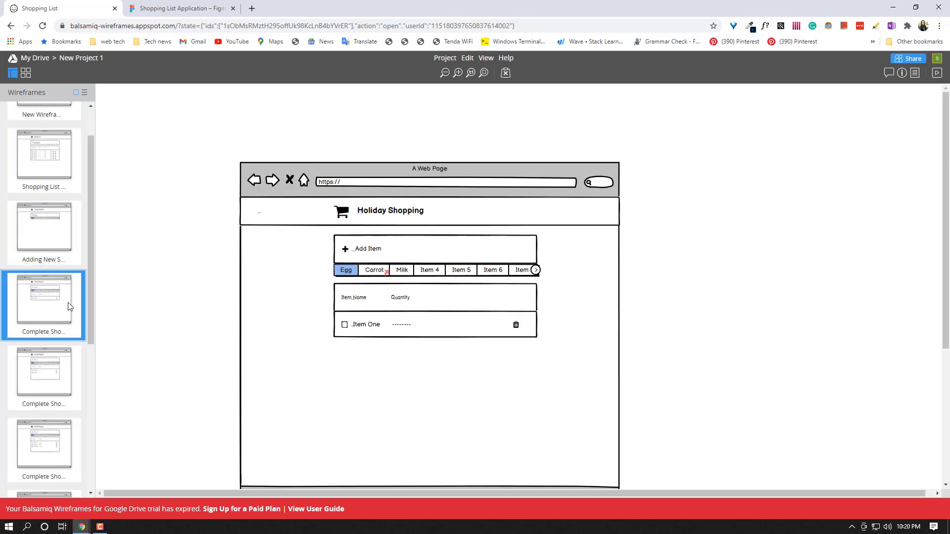
{"action": "left_click", "coordinate": [68, 365]}
Scroll through the quantities, five-item, Cheked List and total-cost wireframes.
{"action": "scroll", "coordinate": [60, 361], "scroll_direction": "down", "scroll_amount": 2}
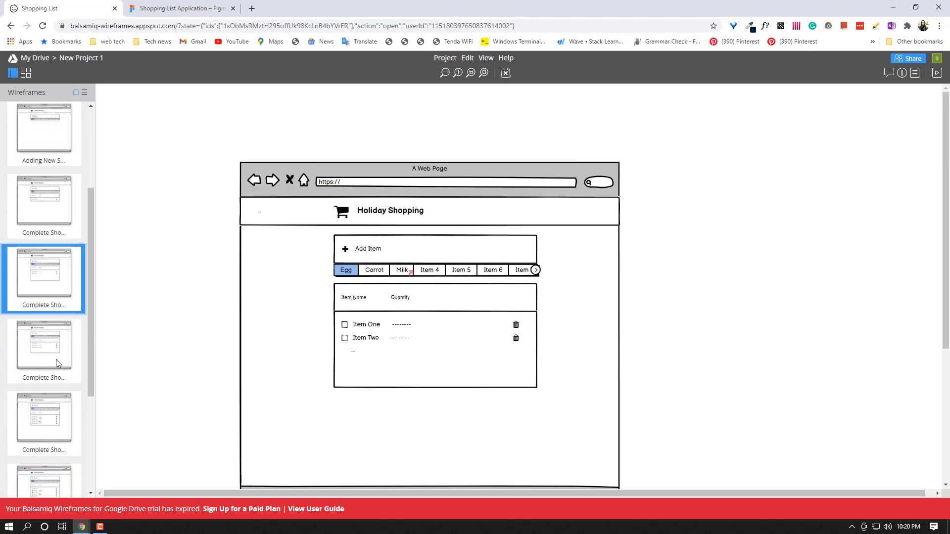
{"action": "left_click", "coordinate": [56, 360]}
{"action": "scroll", "coordinate": [58, 358], "scroll_direction": "down", "scroll_amount": 2}
{"action": "left_click", "coordinate": [61, 353]}
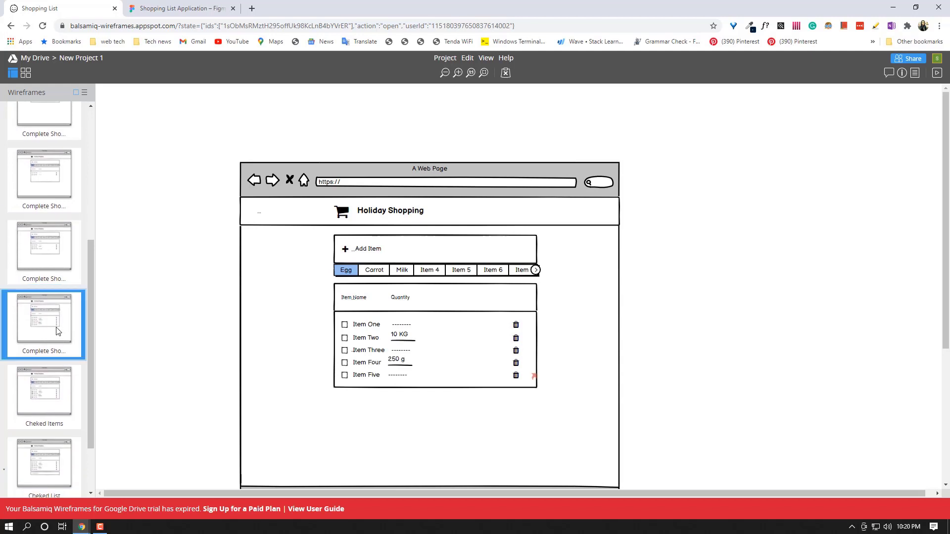
{"action": "scroll", "coordinate": [62, 386], "scroll_direction": "down", "scroll_amount": 2}
{"action": "left_click", "coordinate": [61, 401]}
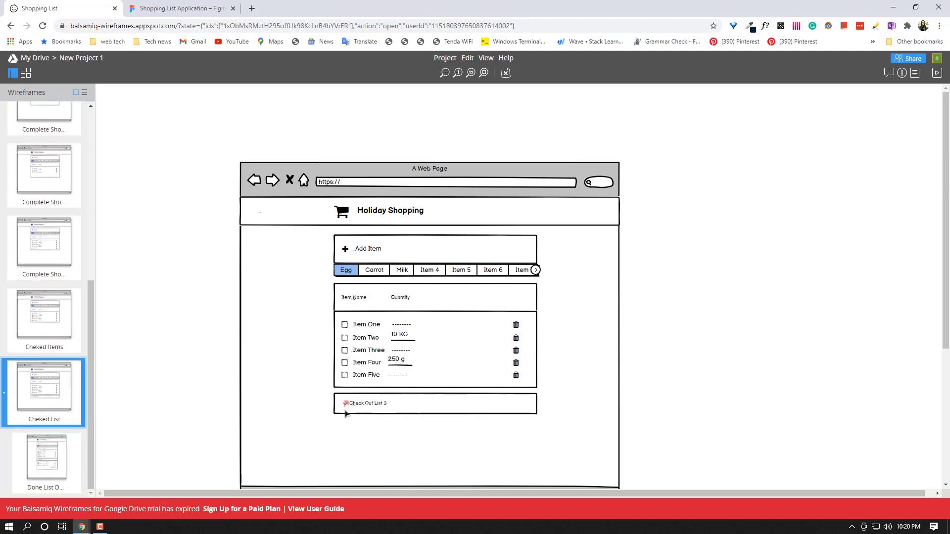
{"action": "left_click", "coordinate": [58, 464]}
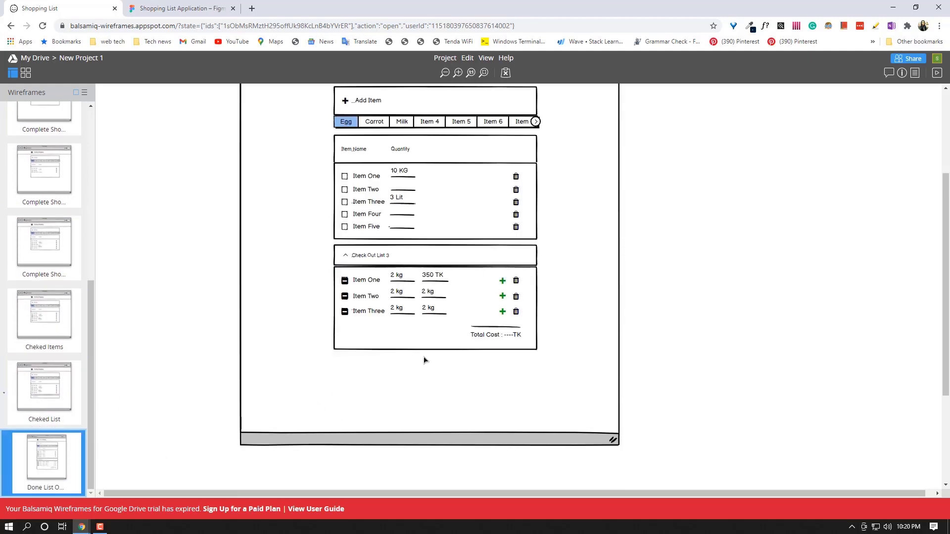
Go back up to the Adding New Shopping wireframe with the Add Item box and tabs.
{"action": "scroll", "coordinate": [350, 337], "scroll_direction": "up", "scroll_amount": 3}
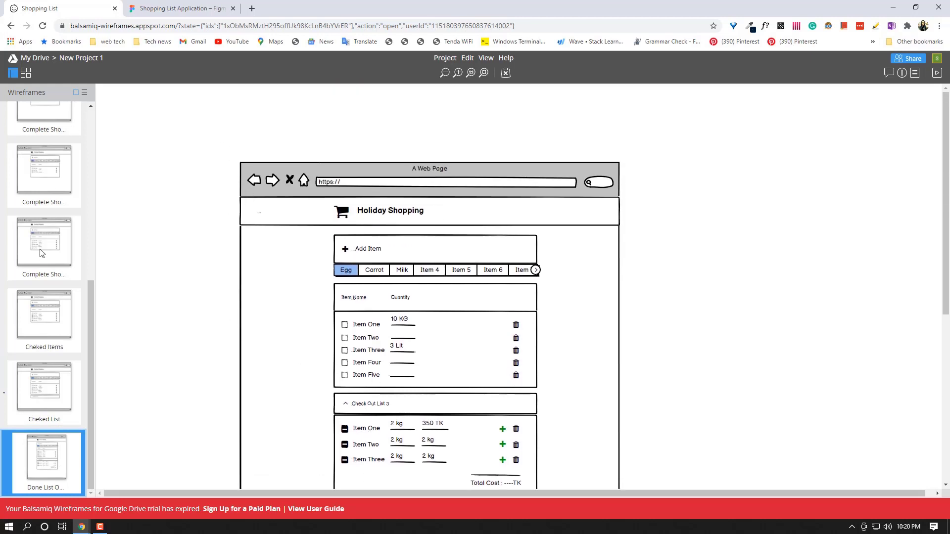
{"action": "scroll", "coordinate": [41, 253], "scroll_direction": "up", "scroll_amount": 4}
{"action": "left_click", "coordinate": [45, 223]}
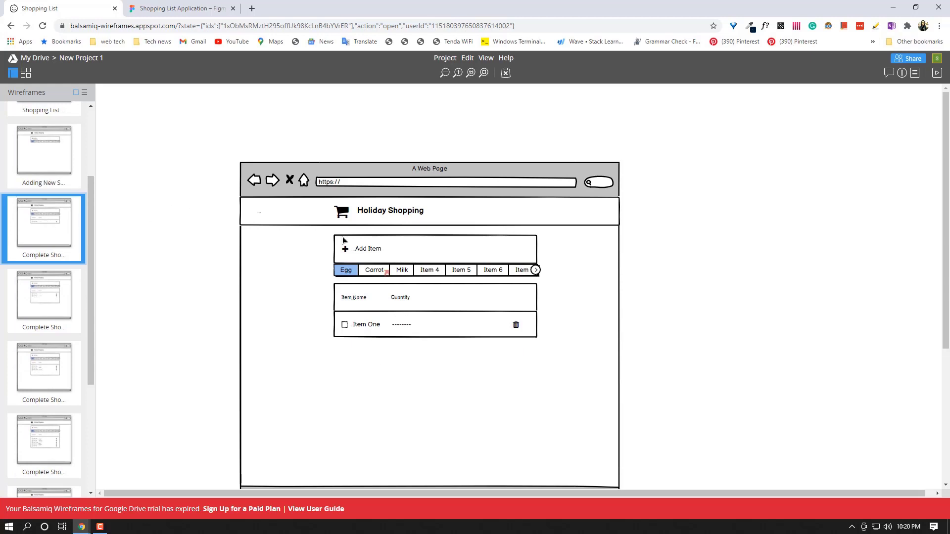
{"action": "left_click", "coordinate": [43, 163]}
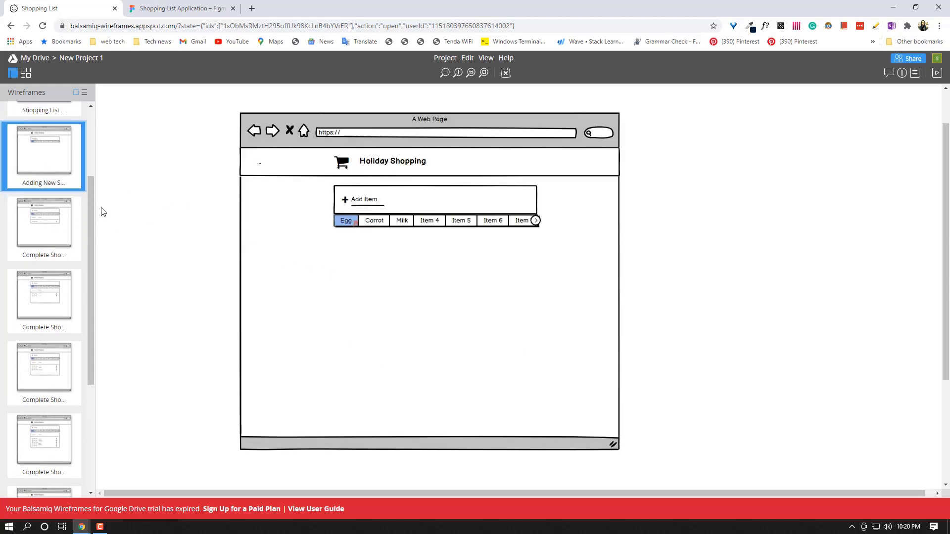
In Figma, bring the Invoice Dashboard Delete Option 2 frame with its Stack Shopping header into view.
{"action": "left_click", "coordinate": [193, 4]}
{"action": "left_click_drag", "start_coordinate": [649, 390], "coordinate": [319, 381]}
{"action": "left_click_drag", "start_coordinate": [384, 354], "coordinate": [352, 365]}
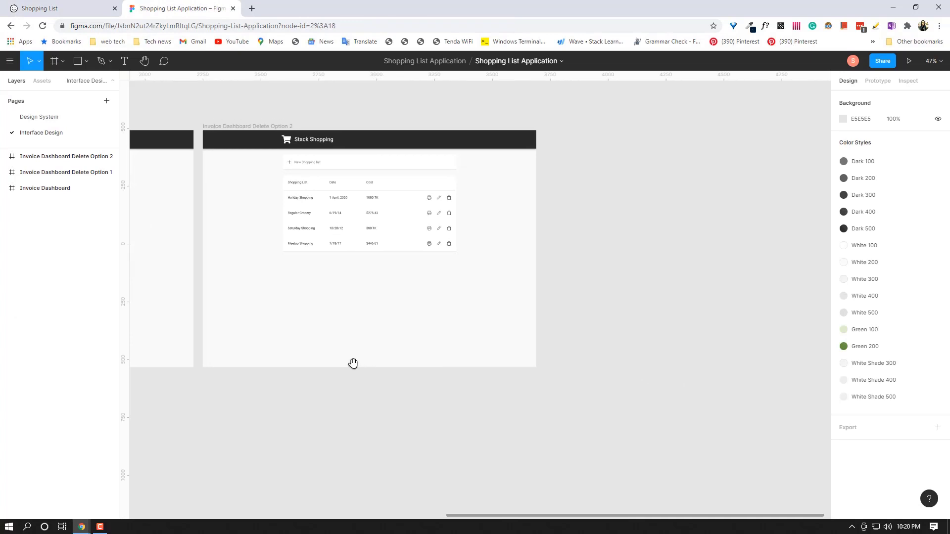
{"action": "scroll", "coordinate": [339, 333], "scroll_direction": "up", "scroll_amount": 3, "text": "ctrl"}
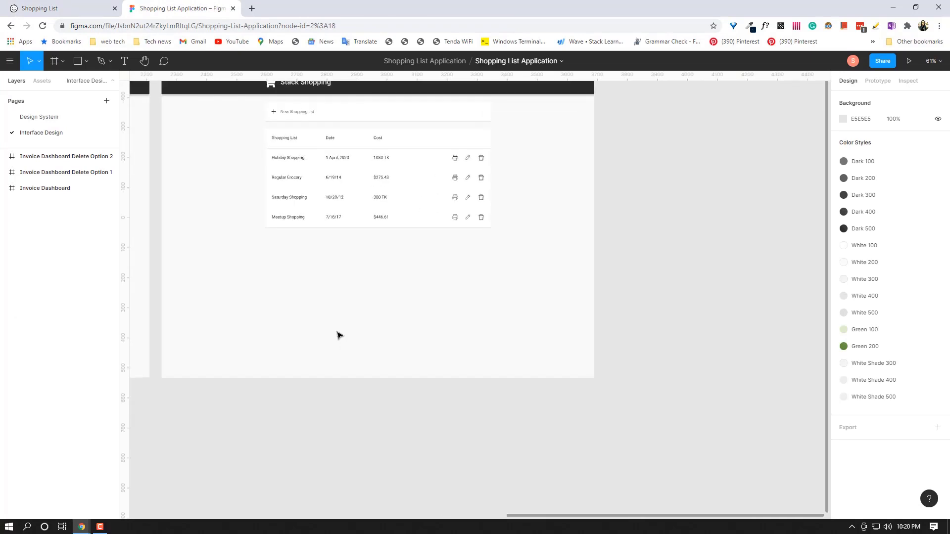
{"action": "scroll", "coordinate": [327, 314], "scroll_direction": "up", "scroll_amount": 1, "text": "ctrl"}
{"action": "left_click_drag", "start_coordinate": [326, 314], "coordinate": [338, 358]}
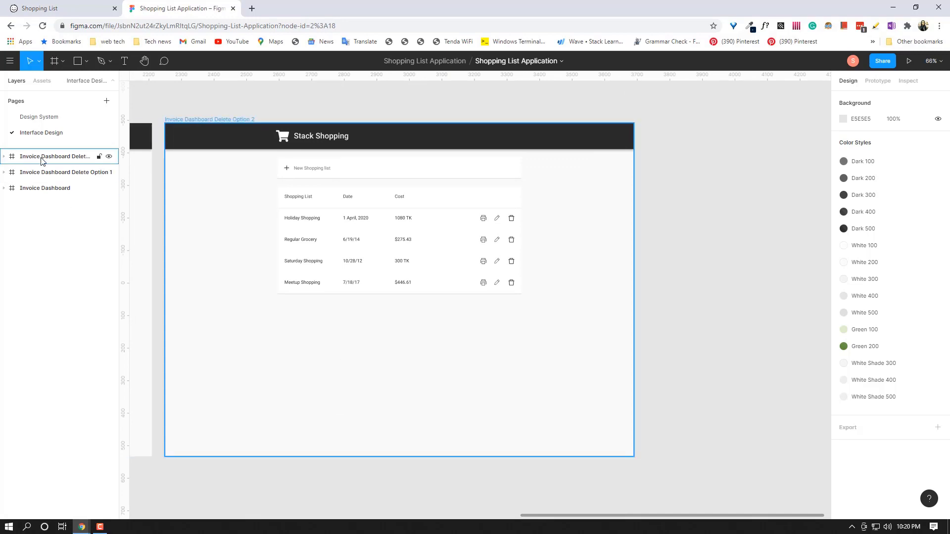
Duplicate the Delete Option 2 frame and name the copy 'Add Shopping List'.
{"action": "left_click", "coordinate": [87, 157]}
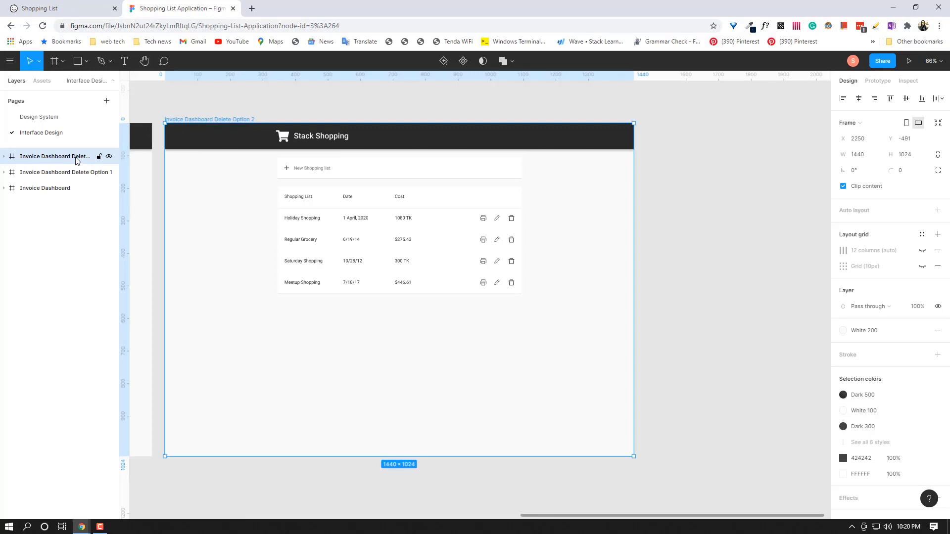
{"action": "key", "text": "ctrl+d"}
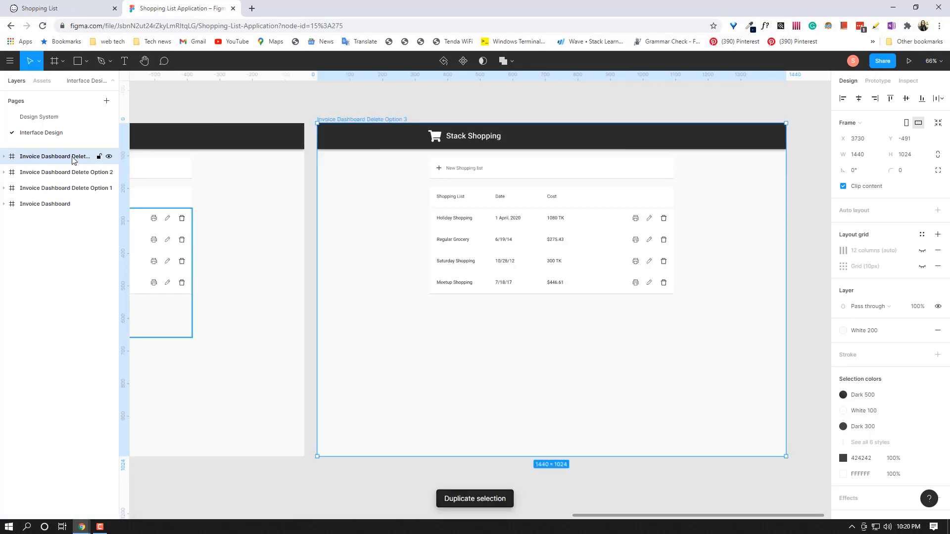
{"action": "double_click", "coordinate": [73, 157]}
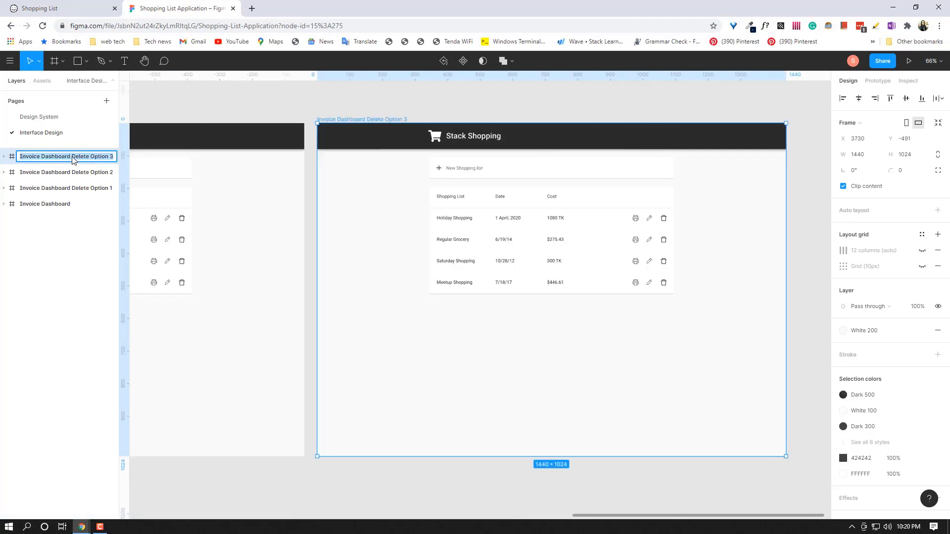
{"action": "key", "text": "BackSpace"}
{"action": "key", "text": "Return"}
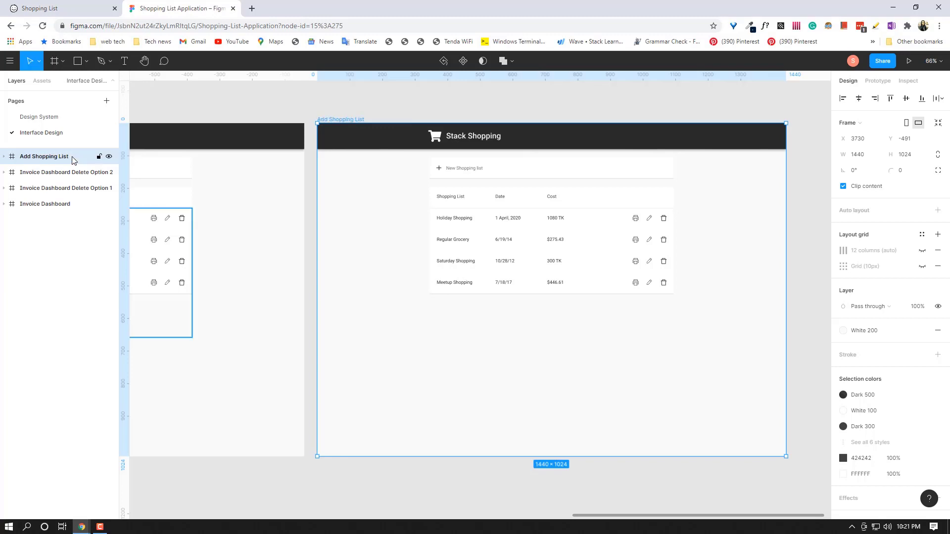
{"action": "left_click_drag", "start_coordinate": [581, 395], "coordinate": [473, 398]}
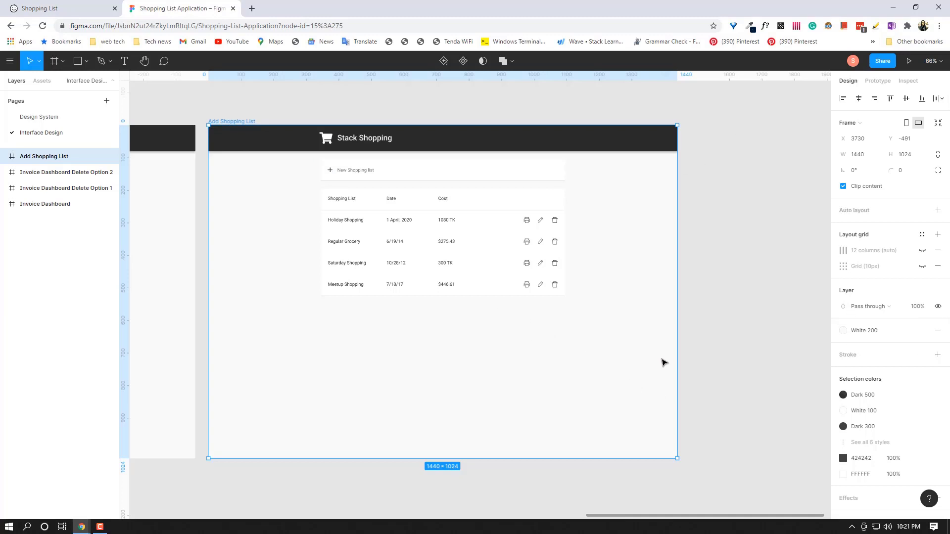
{"action": "scroll", "coordinate": [678, 351], "scroll_direction": "right", "scroll_amount": 2}
{"action": "scroll", "coordinate": [678, 351], "scroll_direction": "down", "scroll_amount": 1}
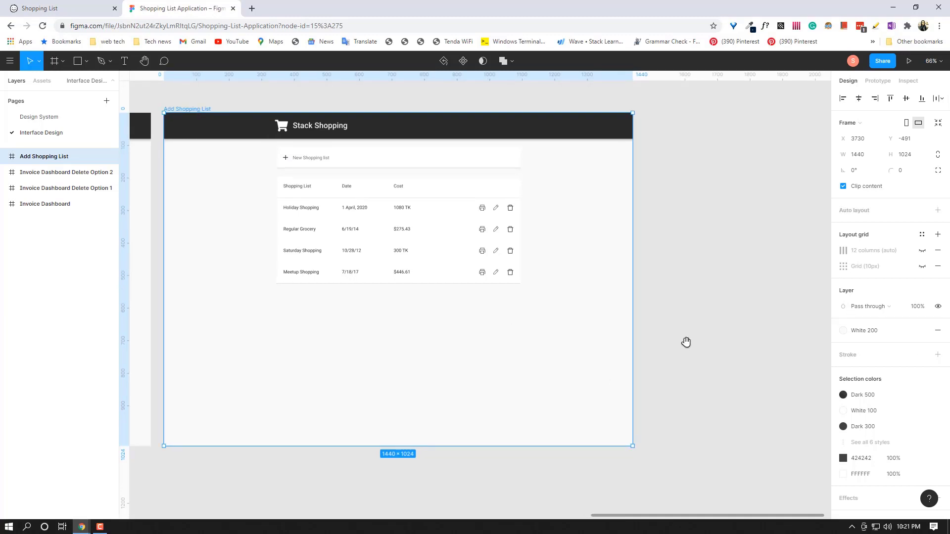
Duplicate Add Shopping List, rename the copy 'Shopping List Carousel', then view the Balsamiq wireframe.
{"action": "key", "text": "ctrl+d"}
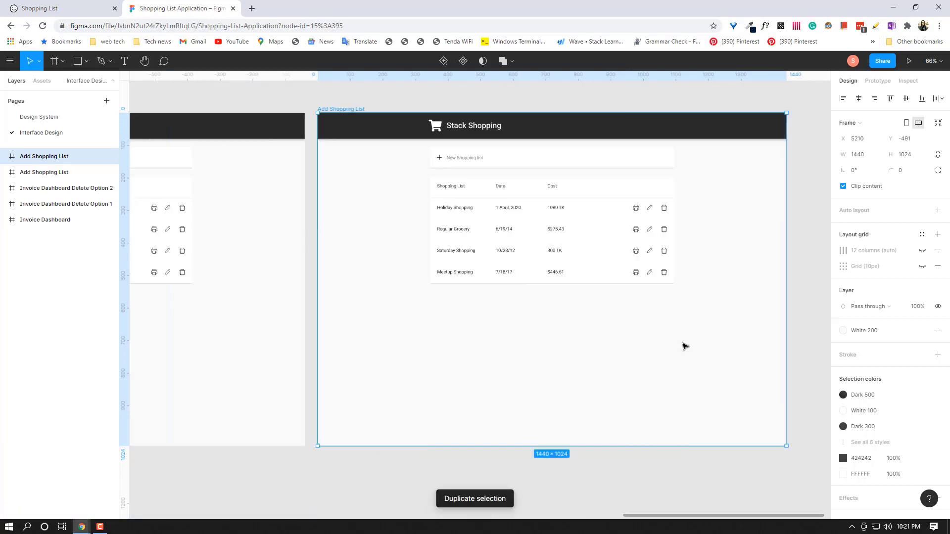
{"action": "double_click", "coordinate": [73, 158]}
{"action": "type", "text": "S"}
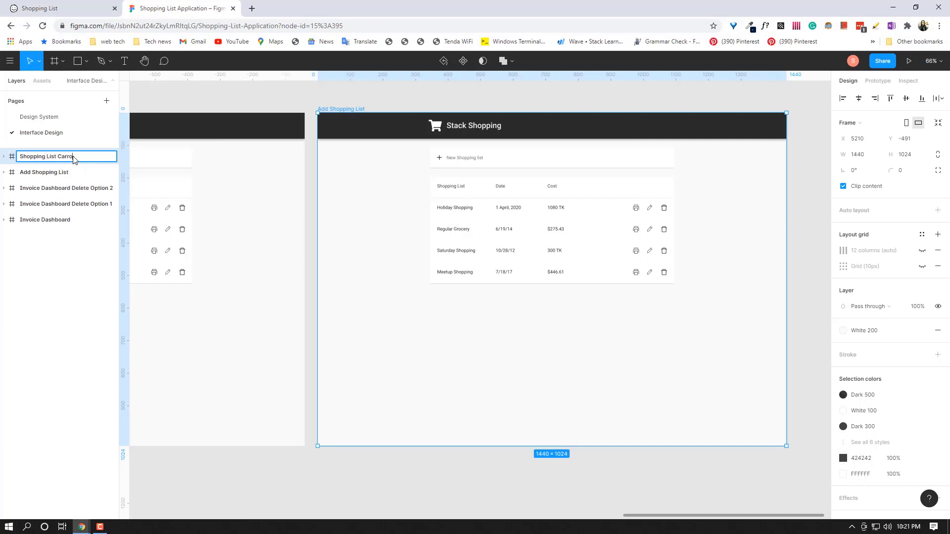
{"action": "type", "text": "hopping List carouselC"}
{"action": "key", "text": "Return"}
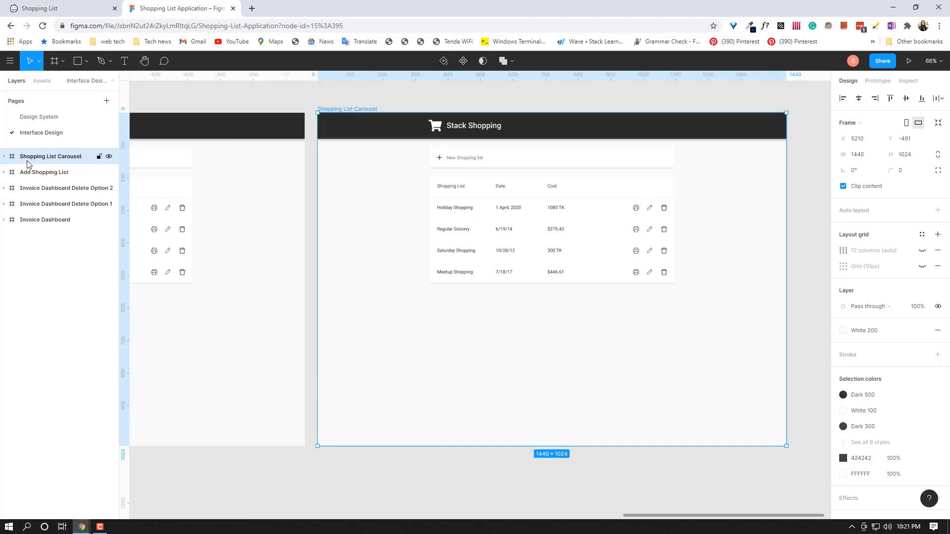
{"action": "left_click", "coordinate": [59, 9]}
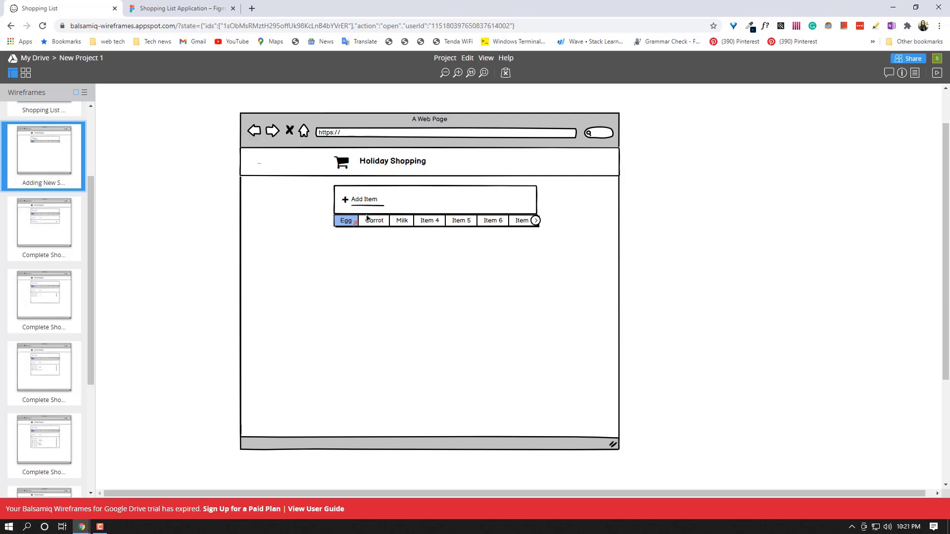
Change the Add Shopping List input text from 'New Shopping list' to 'Holiday Shopping'.
{"action": "left_click", "coordinate": [196, 15]}
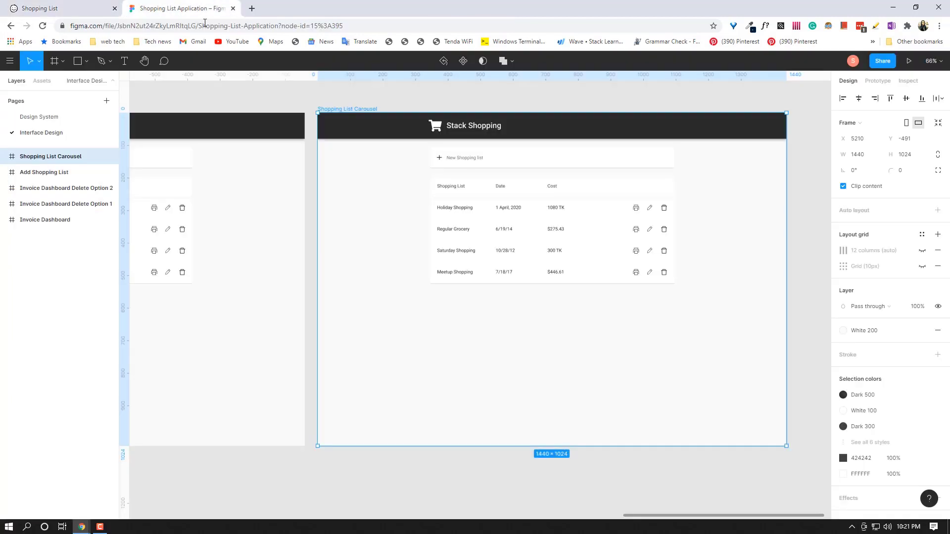
{"action": "left_click_drag", "start_coordinate": [279, 321], "coordinate": [483, 308]}
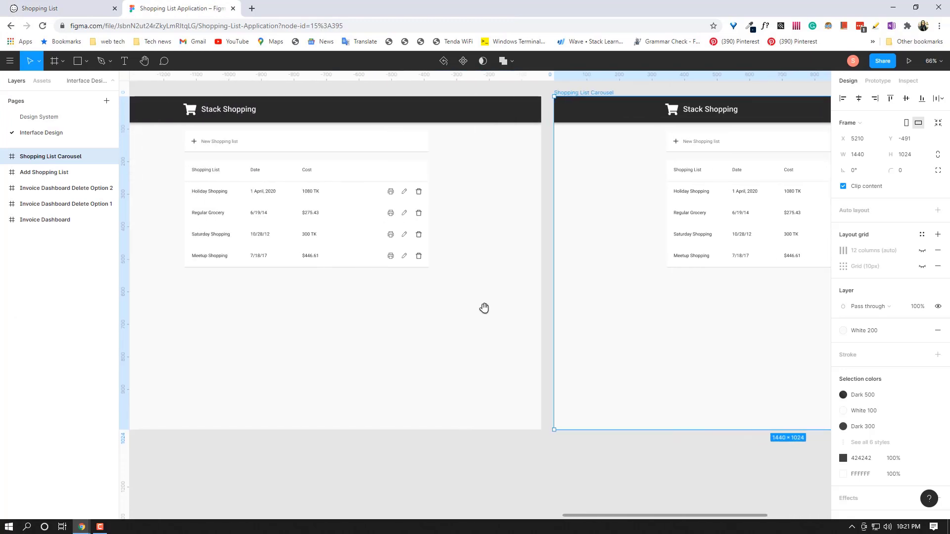
{"action": "double_click", "coordinate": [210, 144]}
{"action": "double_click", "coordinate": [211, 143]}
{"action": "double_click", "coordinate": [211, 143]}
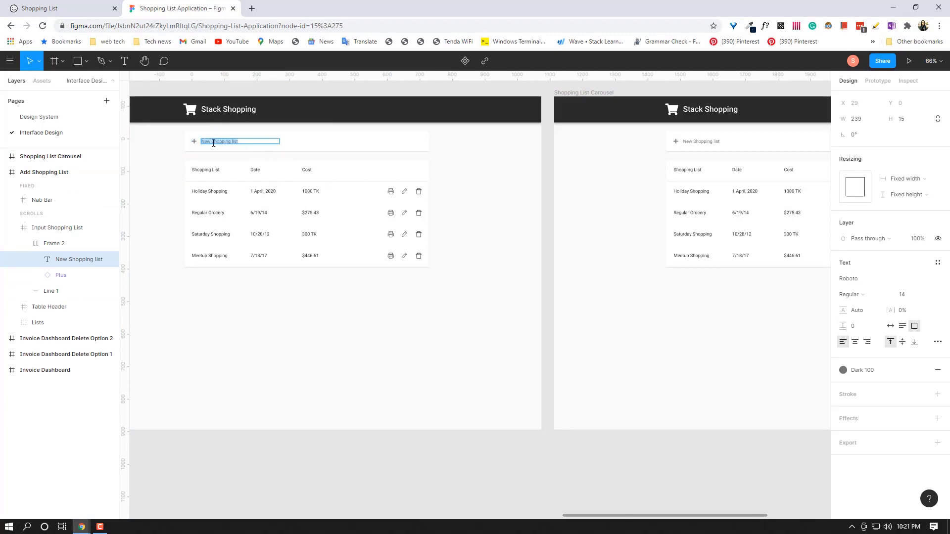
{"action": "key", "text": "BackSpace"}
{"action": "type", "text": "Holiday S"}
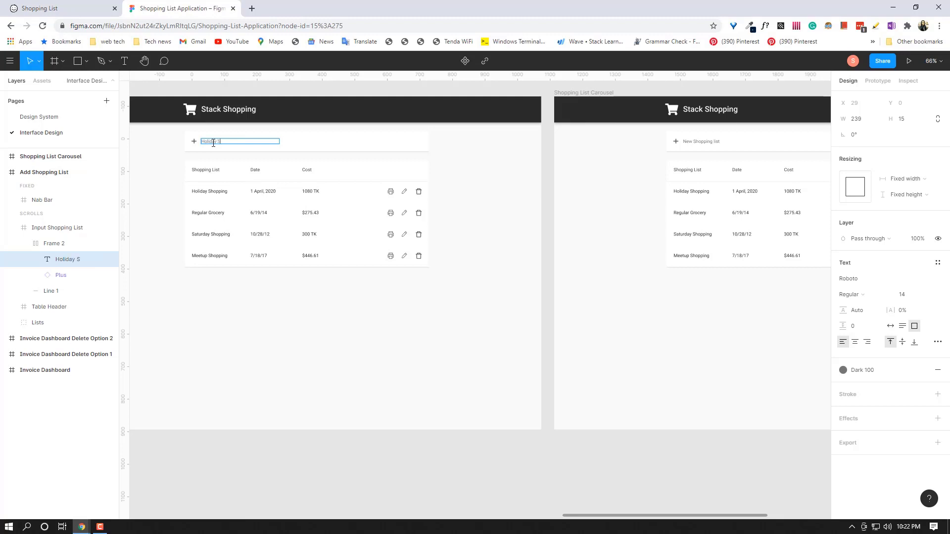
{"action": "type", "text": "hopping"}
{"action": "key", "text": "Escape"}
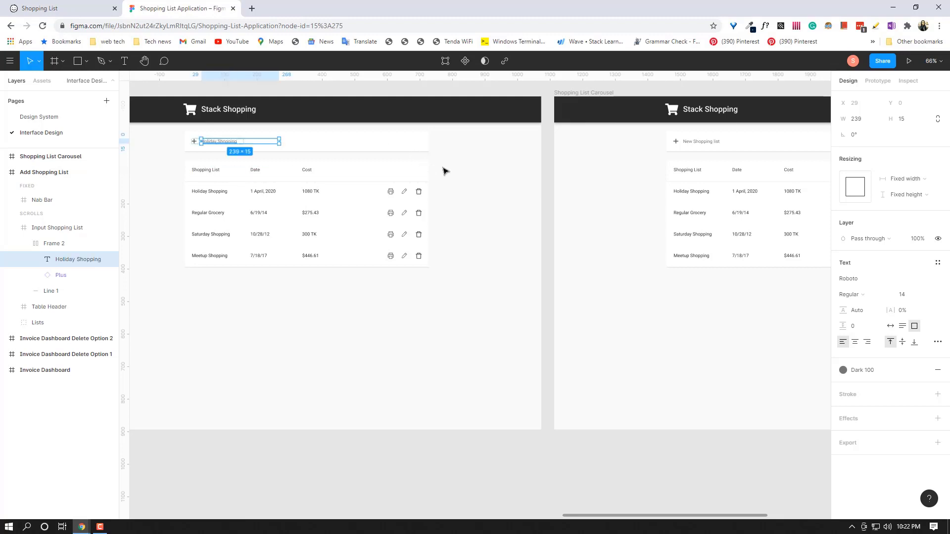
{"action": "left_click", "coordinate": [443, 171]}
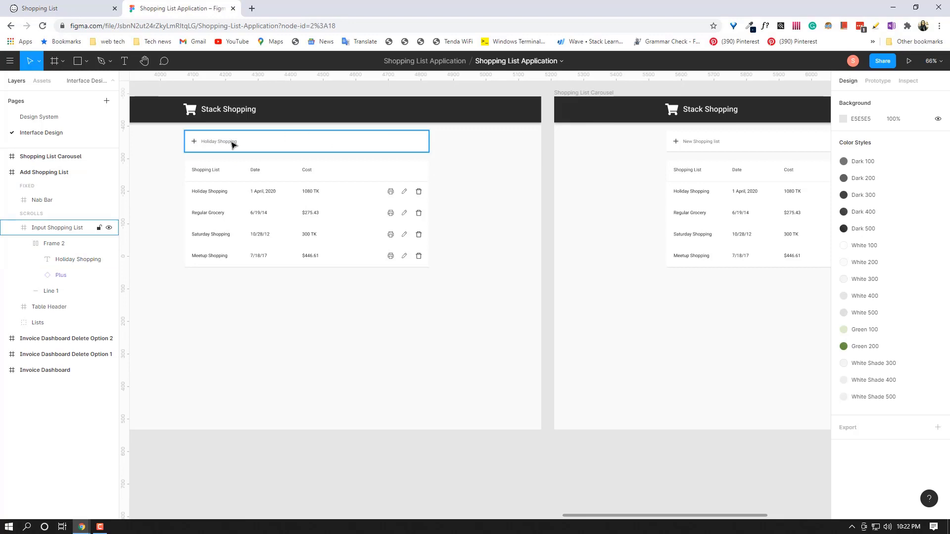
Select the plus icon and show its prototyping settings.
{"action": "double_click", "coordinate": [193, 142]}
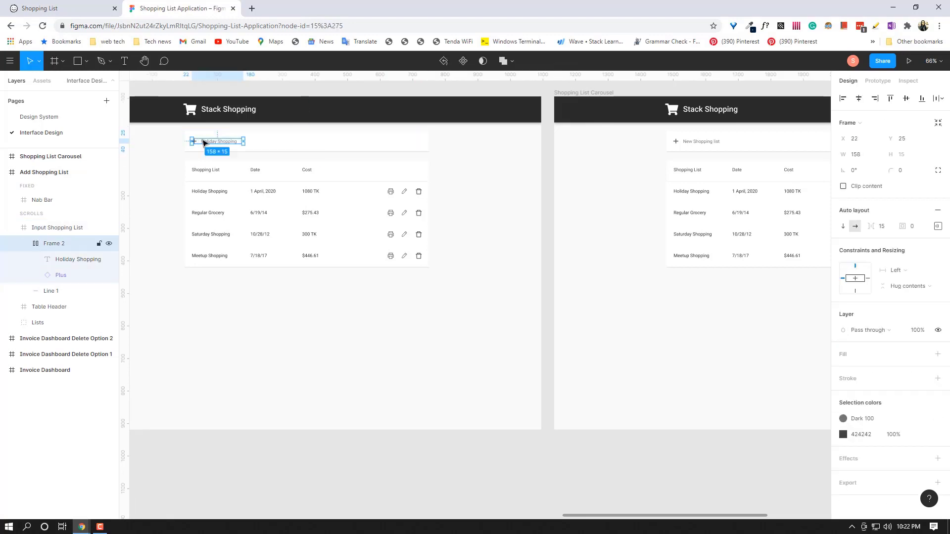
{"action": "left_click", "coordinate": [194, 142]}
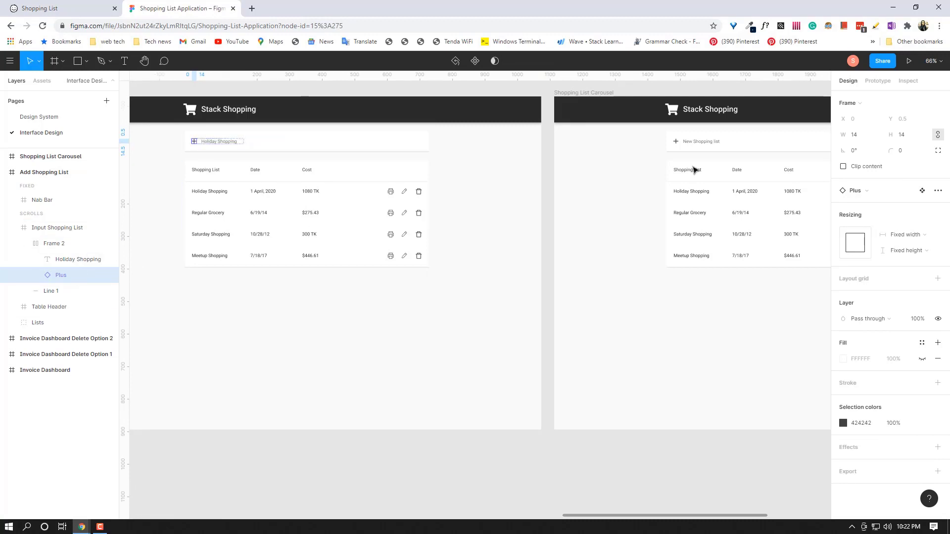
{"action": "left_click", "coordinate": [879, 81]}
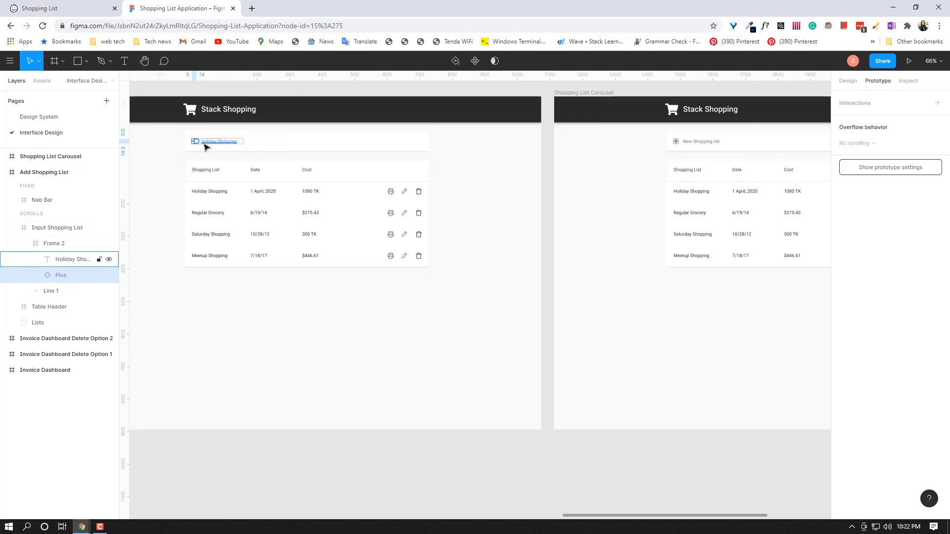
Make the plus icon navigate to Shopping List Carousel with preserved scroll position, then present the prototype.
{"action": "left_click_drag", "start_coordinate": [195, 142], "coordinate": [561, 172]}
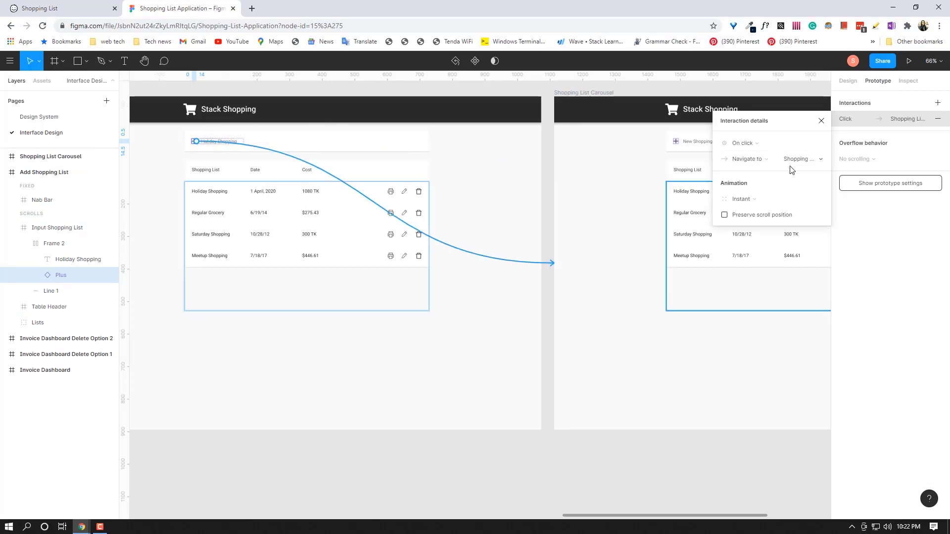
{"action": "left_click", "coordinate": [742, 218]}
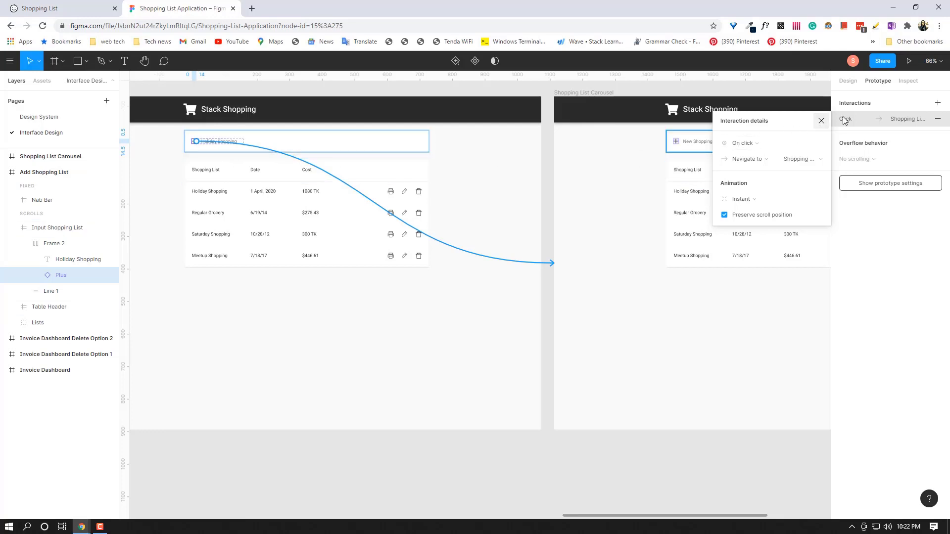
{"action": "left_click", "coordinate": [822, 120]}
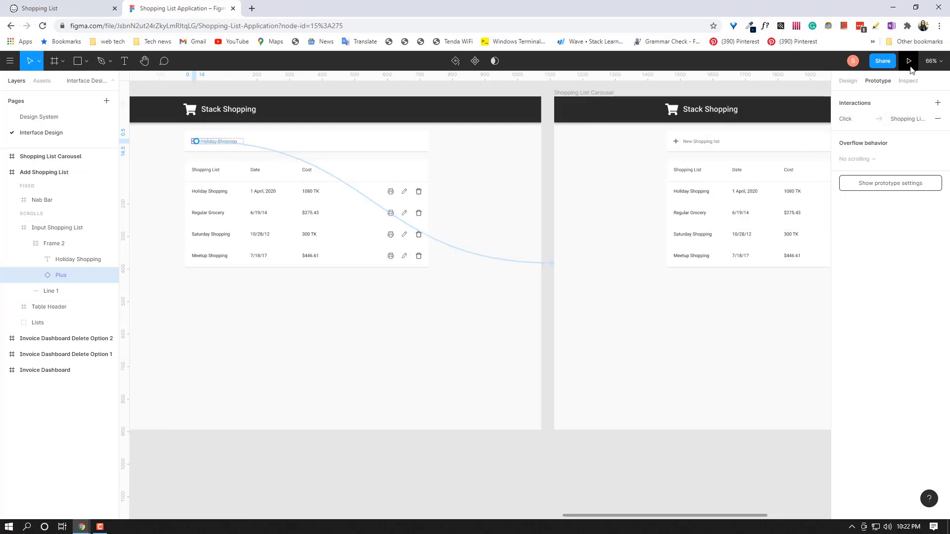
{"action": "left_click", "coordinate": [909, 61]}
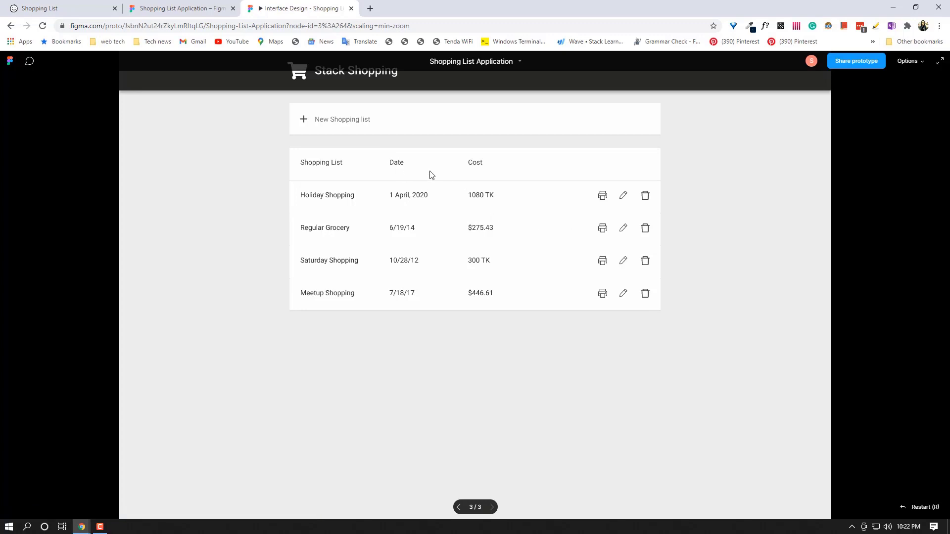
Give Invoice Dashboard Delete Option 2 an On click interaction navigating to Add Shopping List.
{"action": "left_click", "coordinate": [136, 6]}
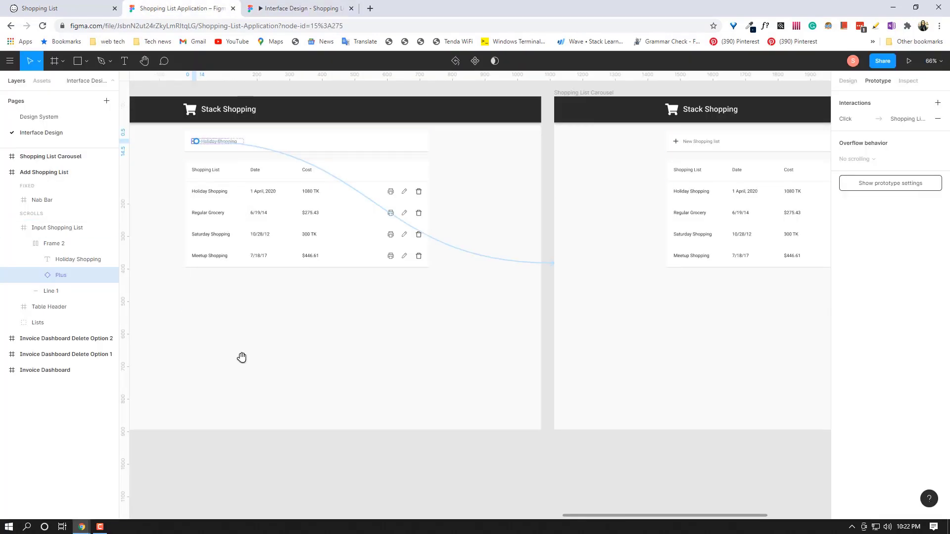
{"action": "left_click_drag", "start_coordinate": [242, 356], "coordinate": [691, 317]}
{"action": "left_click", "coordinate": [4, 173]}
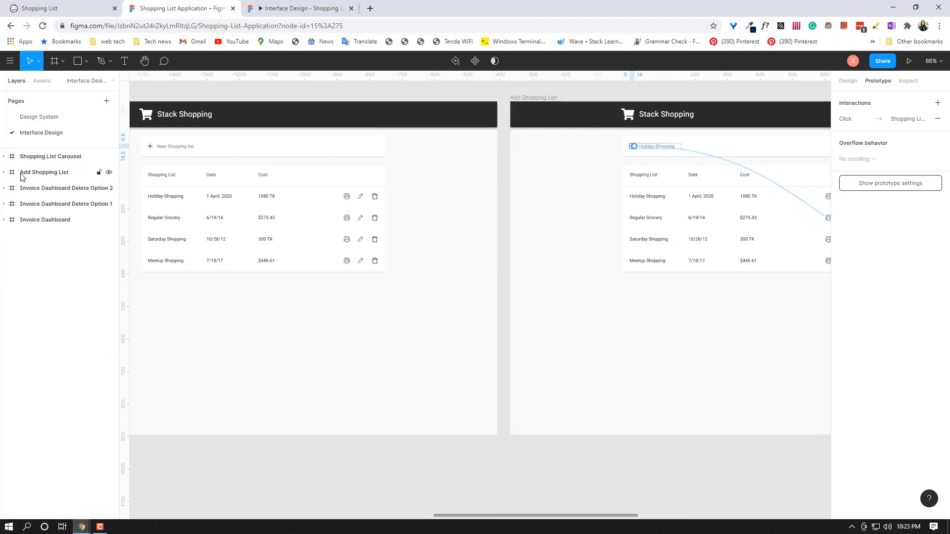
{"action": "left_click", "coordinate": [65, 188]}
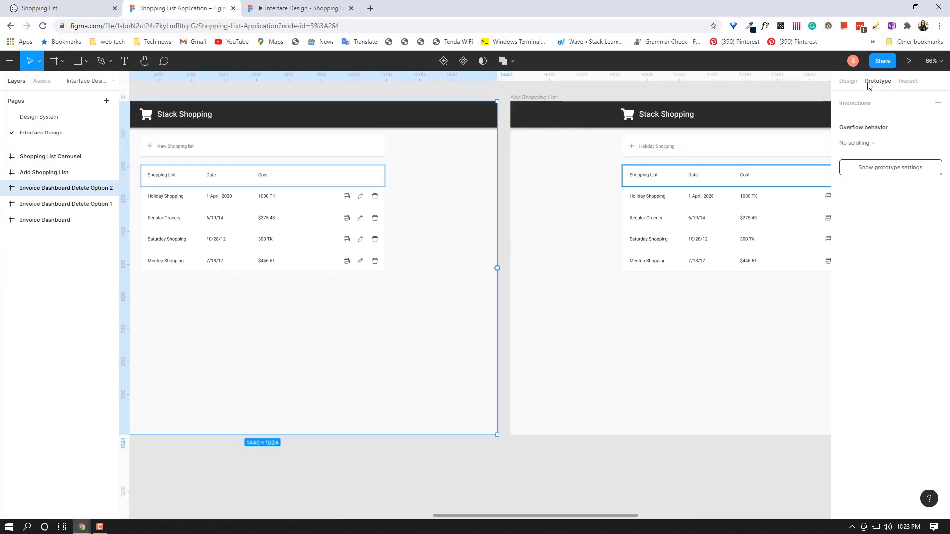
{"action": "left_click", "coordinate": [296, 6]}
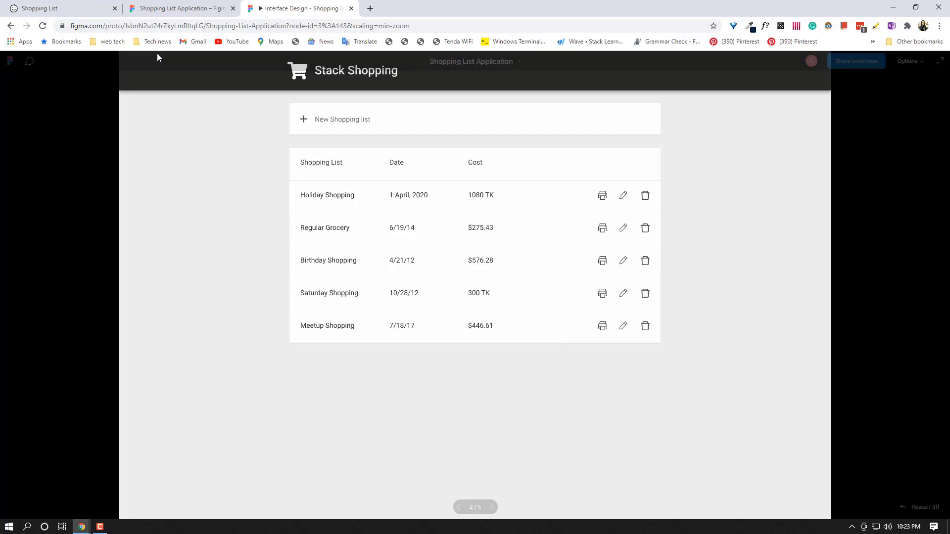
{"action": "left_click", "coordinate": [166, 5]}
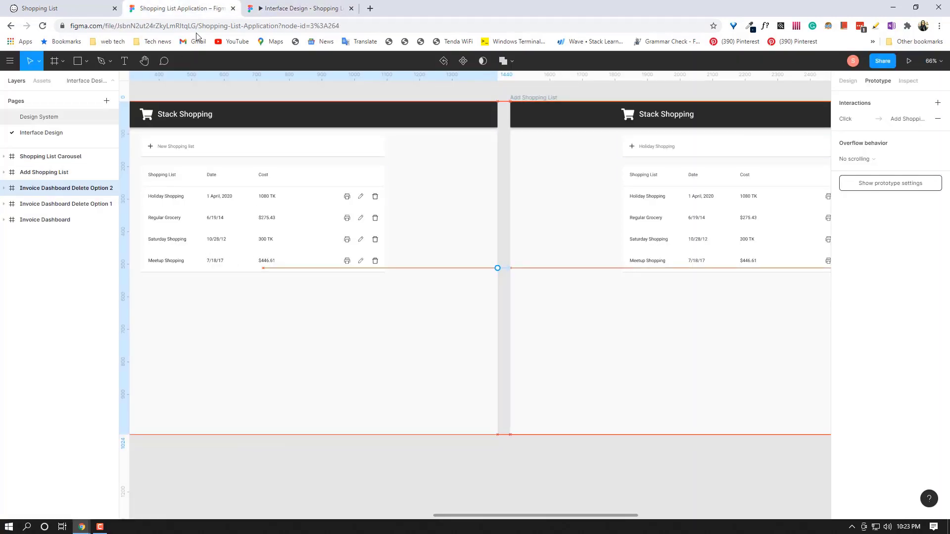
{"action": "left_click", "coordinate": [861, 119]}
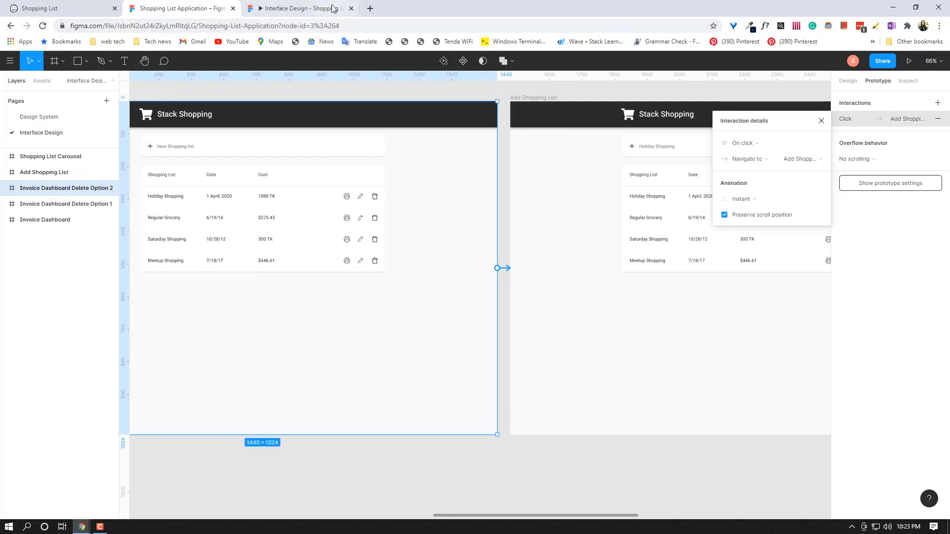
{"action": "left_click", "coordinate": [821, 122]}
Step through the prototype from the dashboard to Holiday Shopping and the carousel, then return.
{"action": "left_click", "coordinate": [299, 9]}
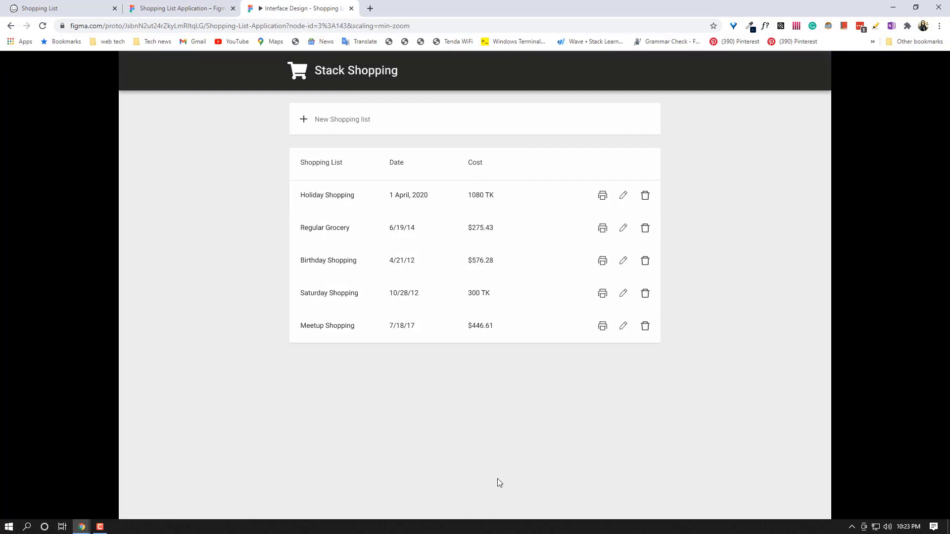
{"action": "mouse_move", "coordinate": [497, 510]}
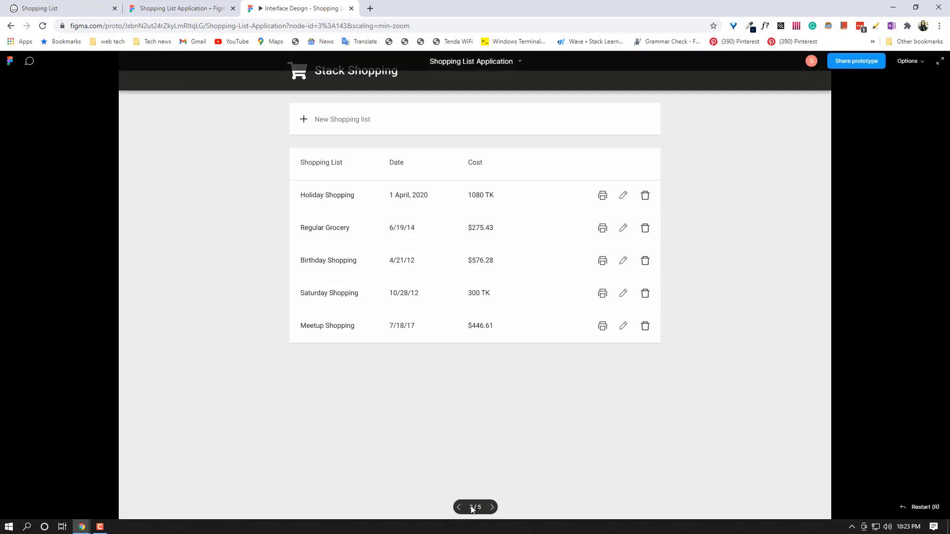
{"action": "key", "text": "Right"}
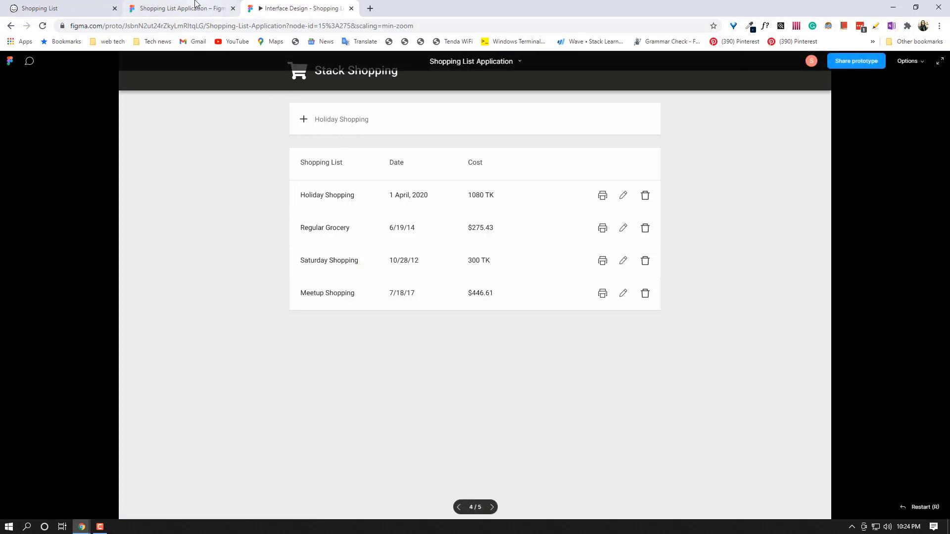
{"action": "left_click", "coordinate": [305, 121]}
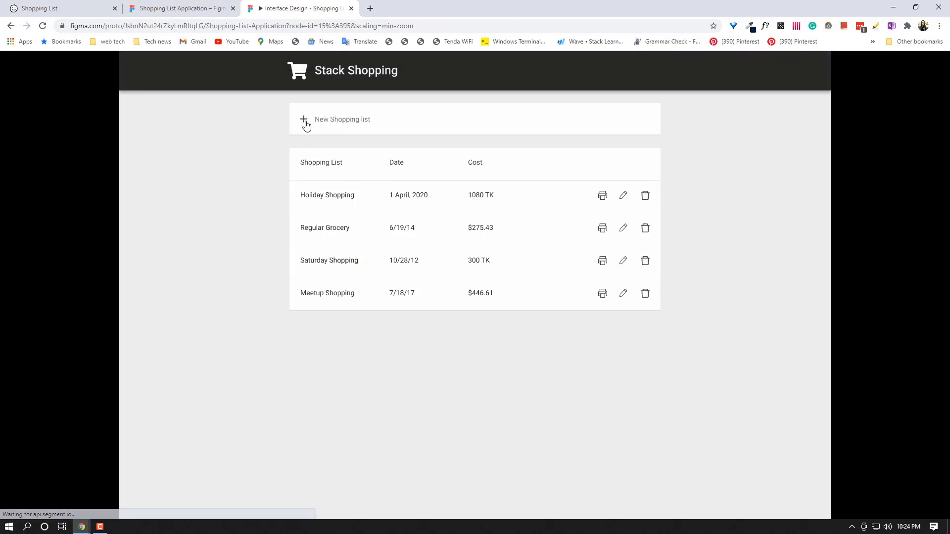
{"action": "left_click", "coordinate": [176, 9]}
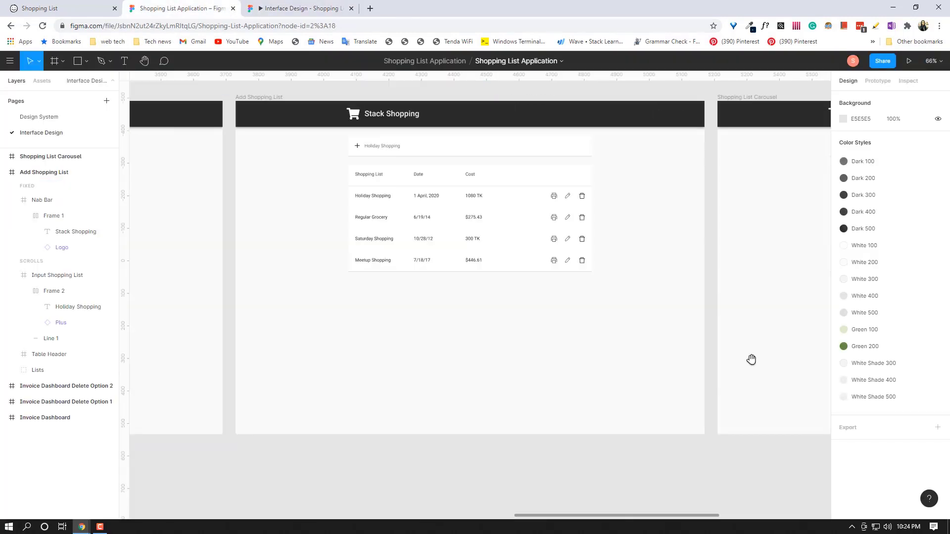
Retitle the Shopping List Carousel nav bar from 'Stack Shopping' to 'Holiday Shopping'.
{"action": "scroll", "coordinate": [717, 364], "scroll_direction": "right", "scroll_amount": 5}
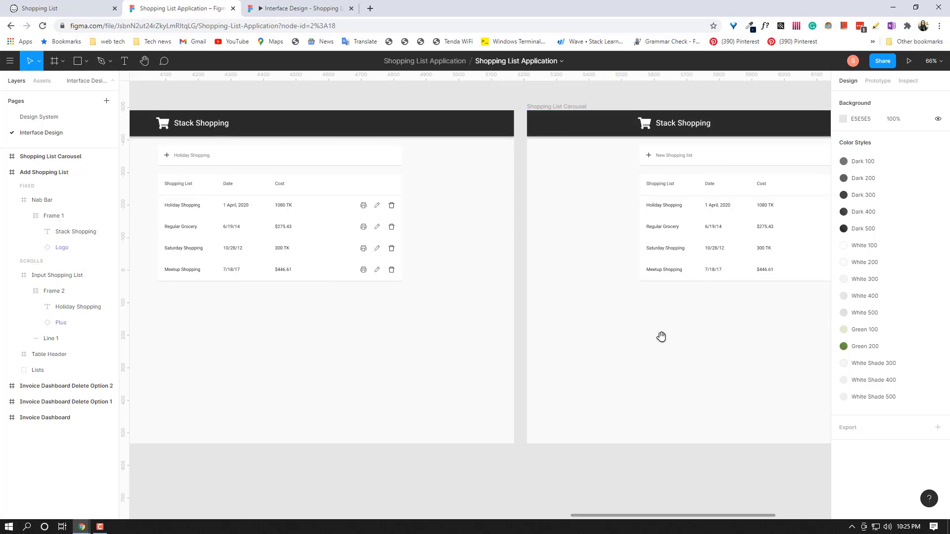
{"action": "scroll", "coordinate": [556, 356], "scroll_direction": "right", "scroll_amount": 5}
{"action": "double_click", "coordinate": [454, 139]}
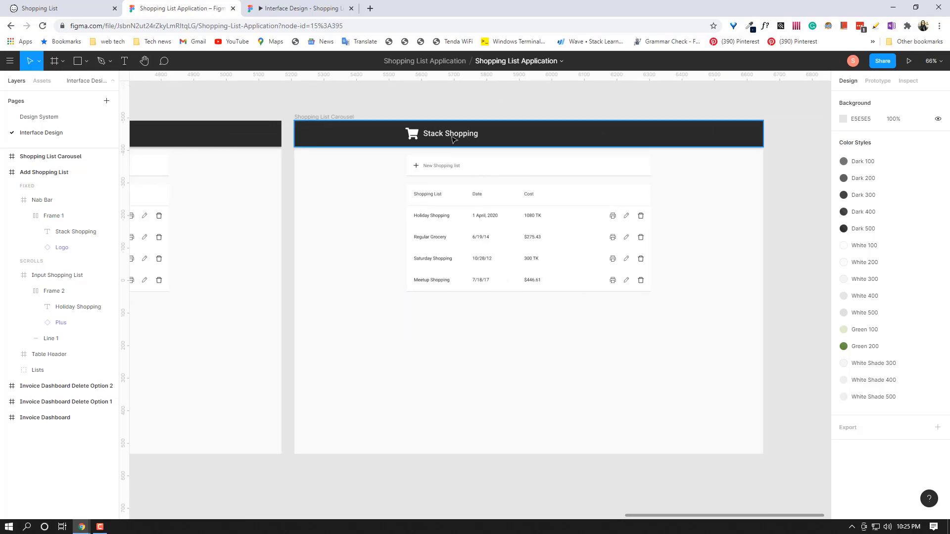
{"action": "double_click", "coordinate": [453, 138]}
{"action": "double_click", "coordinate": [452, 135]}
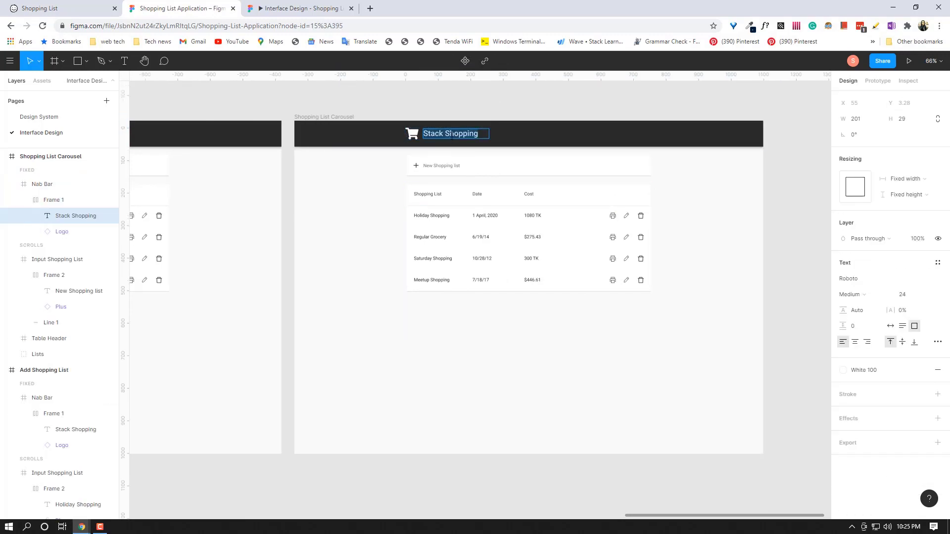
{"action": "key", "text": "BackSpace"}
{"action": "type", "text": "Holiday Sh"}
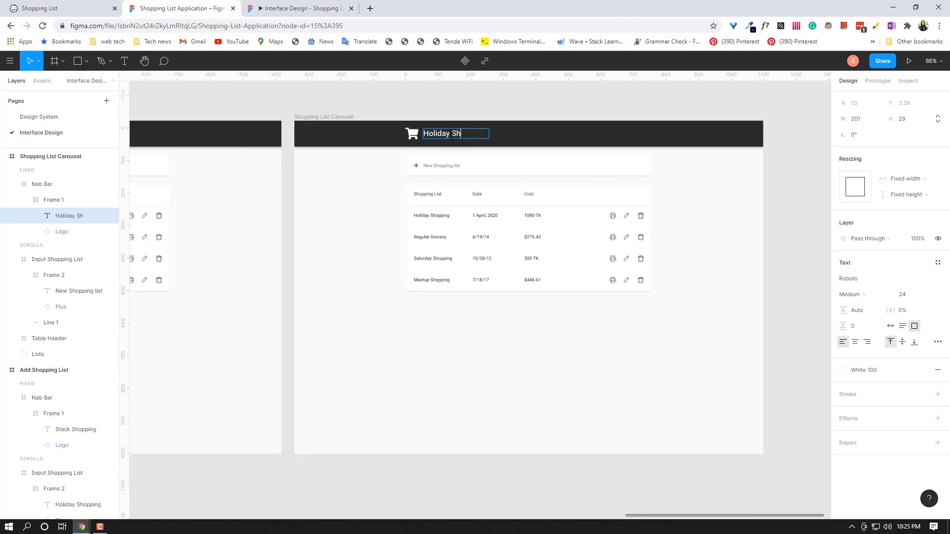
{"action": "type", "text": "opping"}
Replace the 'New Shopping list' input text with 'Add Item' and view the Balsamiq wireframe.
{"action": "double_click", "coordinate": [443, 165]}
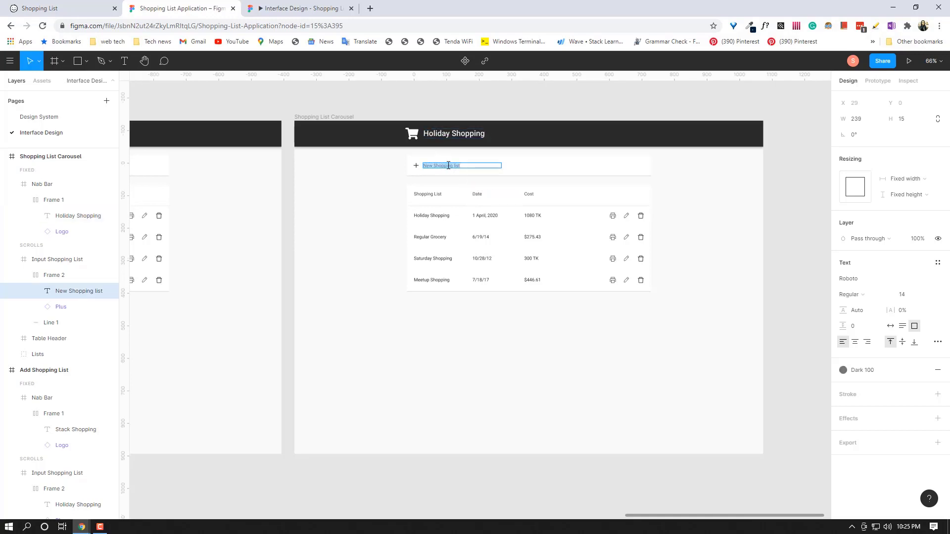
{"action": "key", "text": "BackSpace"}
{"action": "type", "text": "Add Item"}
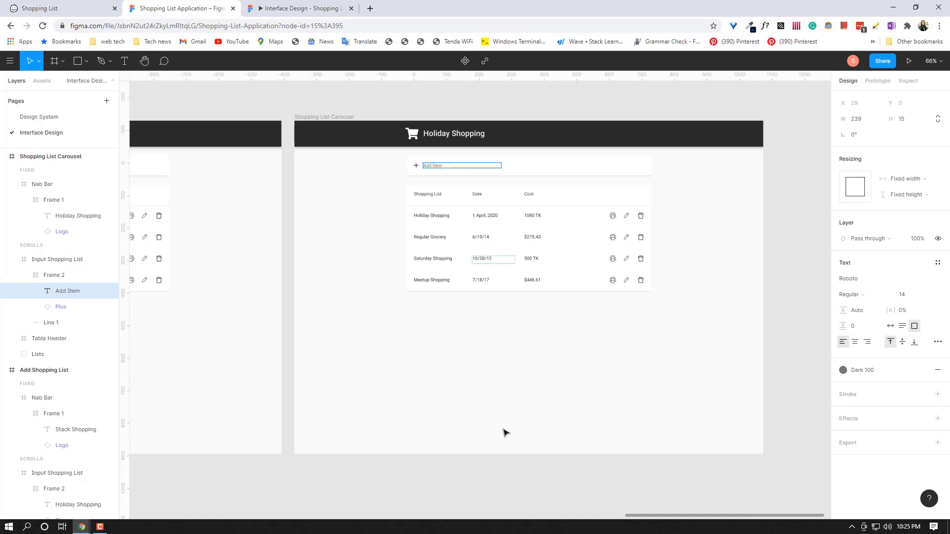
{"action": "key", "text": "Escape"}
{"action": "scroll", "coordinate": [528, 344], "scroll_direction": "up", "scroll_amount": 5}
{"action": "scroll", "coordinate": [422, 382], "scroll_direction": "up", "scroll_amount": 4}
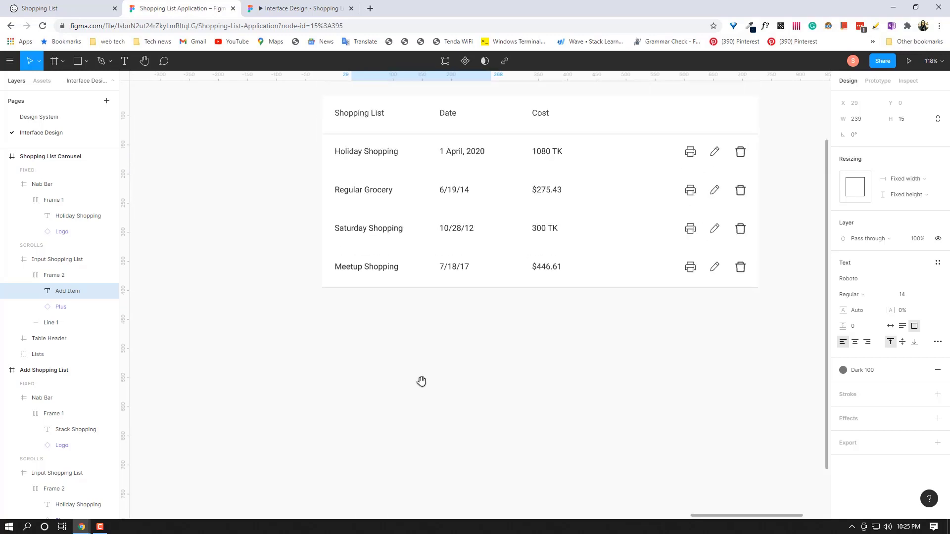
{"action": "key", "text": "ctrl+shift+Tab"}
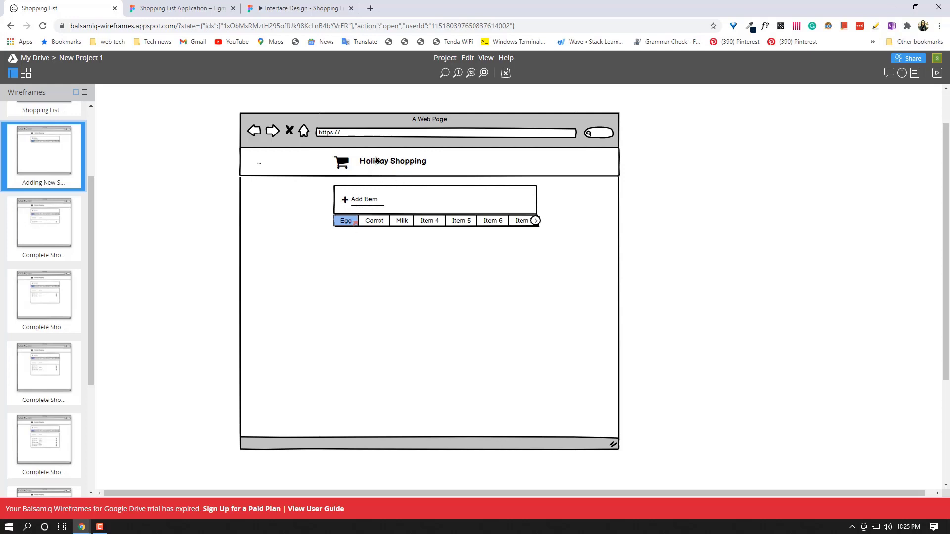
After viewing the Egg, Carrot, Milk wireframe, return to the running Figma prototype.
{"action": "left_click", "coordinate": [319, 10]}
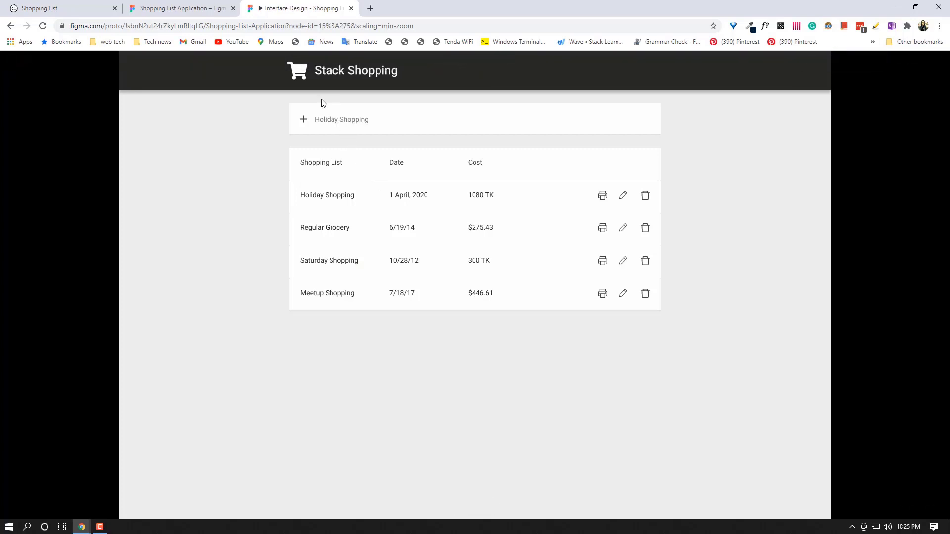
Test the plus icon reaching the Holiday Shopping screen with Add Item, then return to the editor.
{"action": "left_click", "coordinate": [303, 120]}
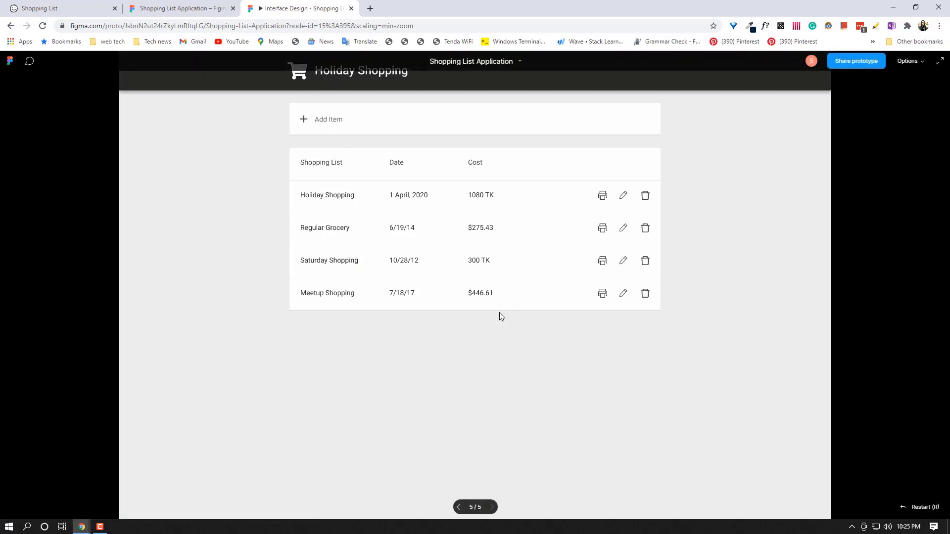
{"action": "left_click", "coordinate": [200, 6]}
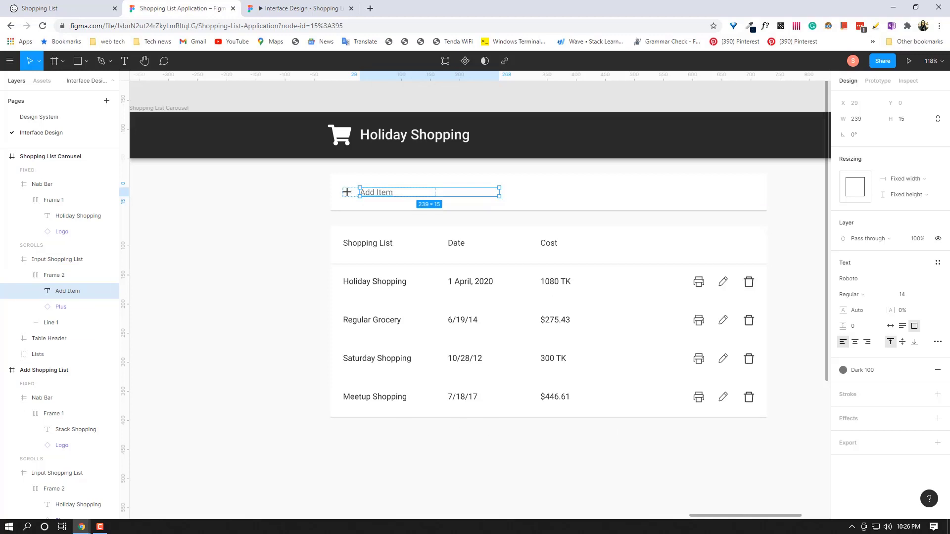
Delete the Table Header and Lists layers, keeping only the nav bar and Add Item field.
{"action": "left_click", "coordinate": [12, 184]}
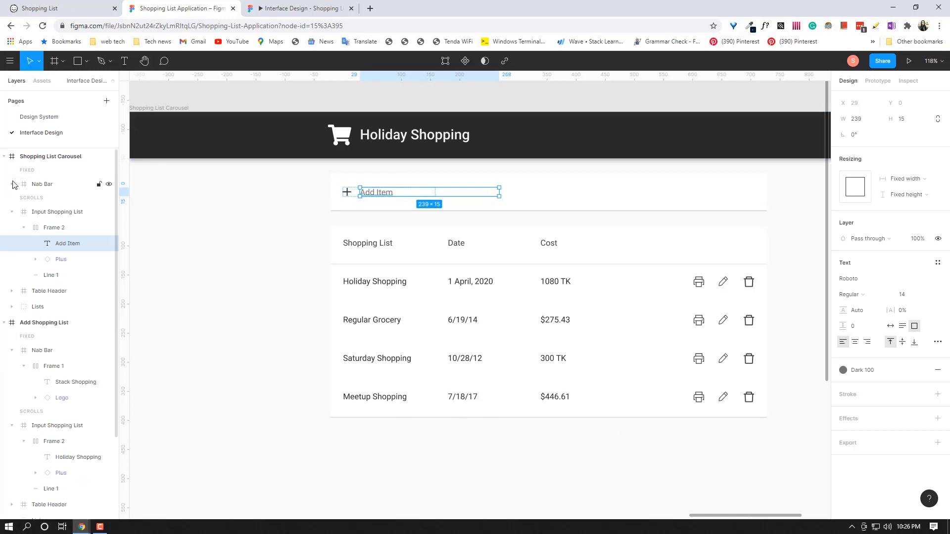
{"action": "left_click", "coordinate": [52, 217]}
{"action": "left_click", "coordinate": [12, 212]}
{"action": "left_click", "coordinate": [47, 229]}
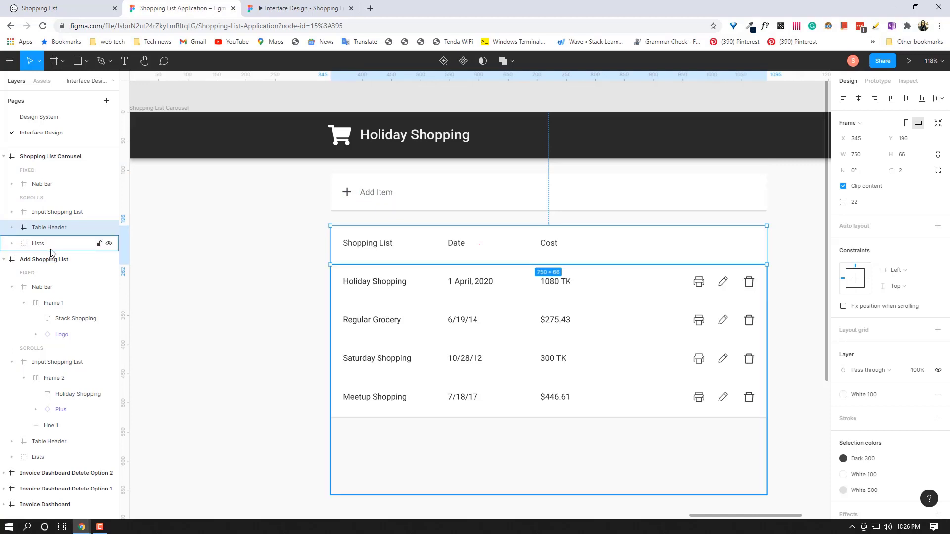
{"action": "left_click", "coordinate": [50, 245], "text": "shift"}
{"action": "key", "text": "Delete"}
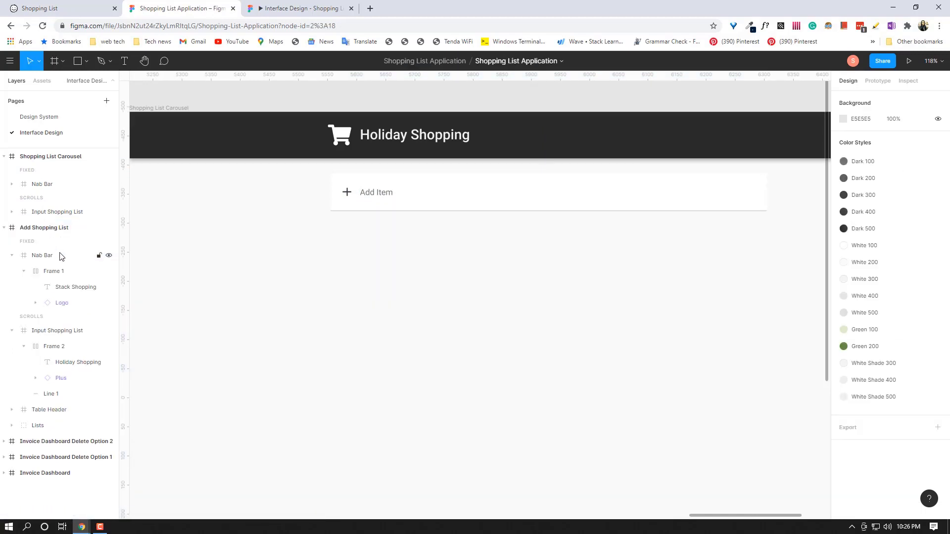
{"action": "left_click_drag", "start_coordinate": [703, 360], "coordinate": [590, 322]}
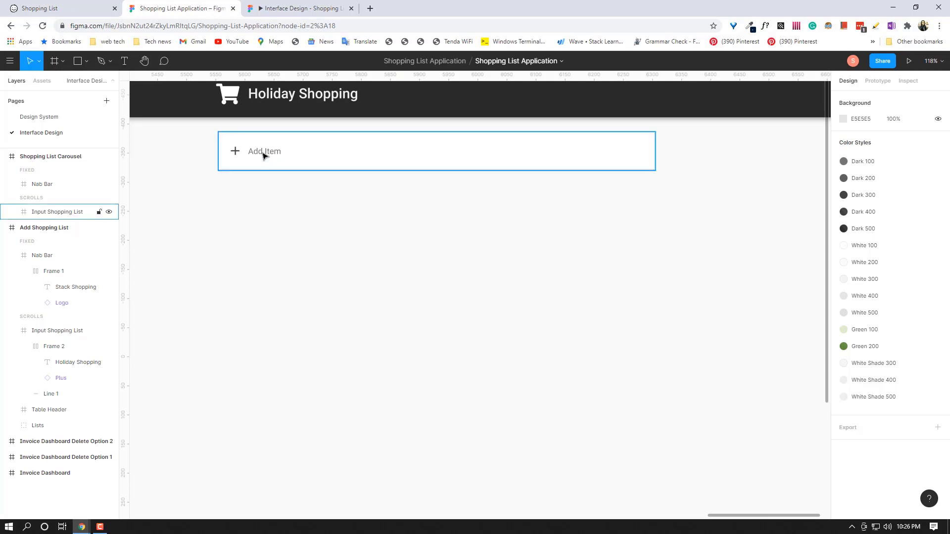
Alt-drag a copy of the Add Item bar directly below the original.
{"action": "left_click", "coordinate": [56, 4]}
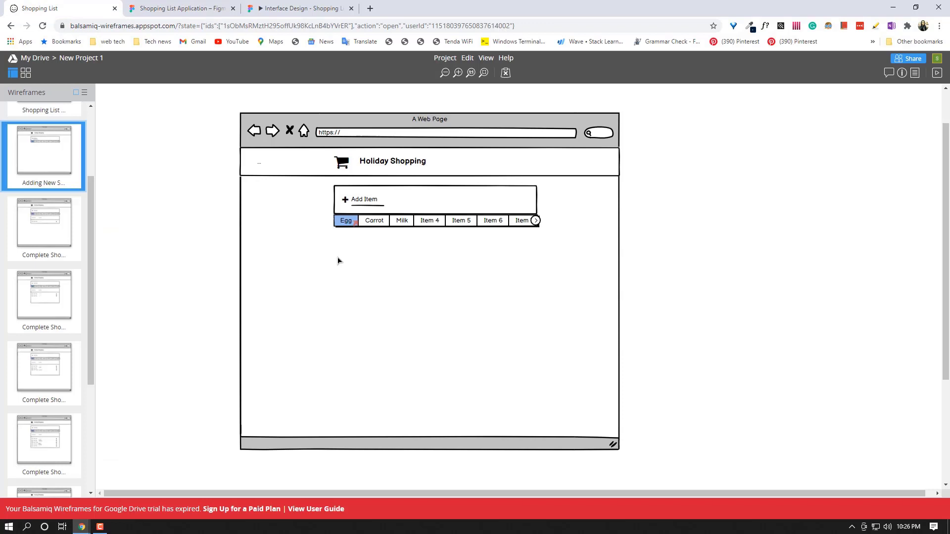
{"action": "left_click", "coordinate": [188, 4]}
{"action": "left_click", "coordinate": [353, 157]}
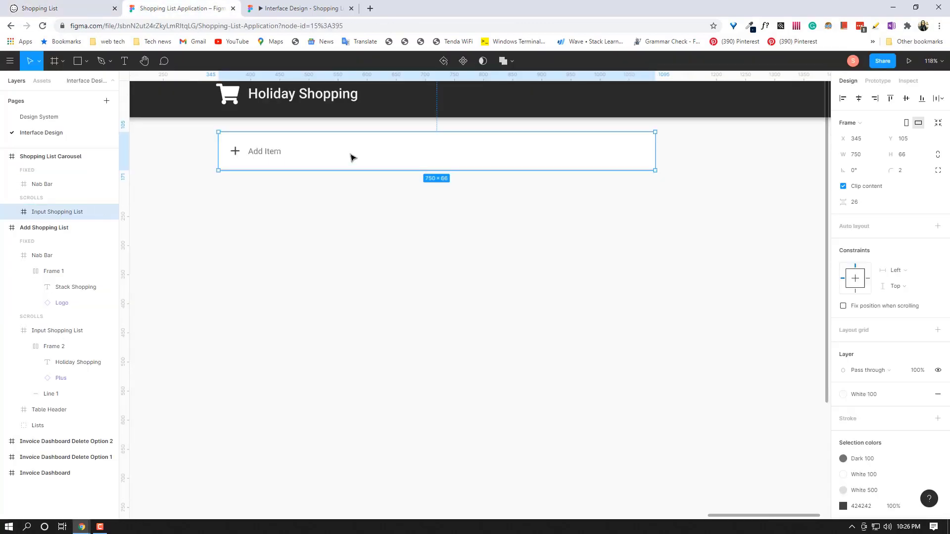
{"action": "left_click_drag", "start_coordinate": [352, 157], "coordinate": [354, 193]}
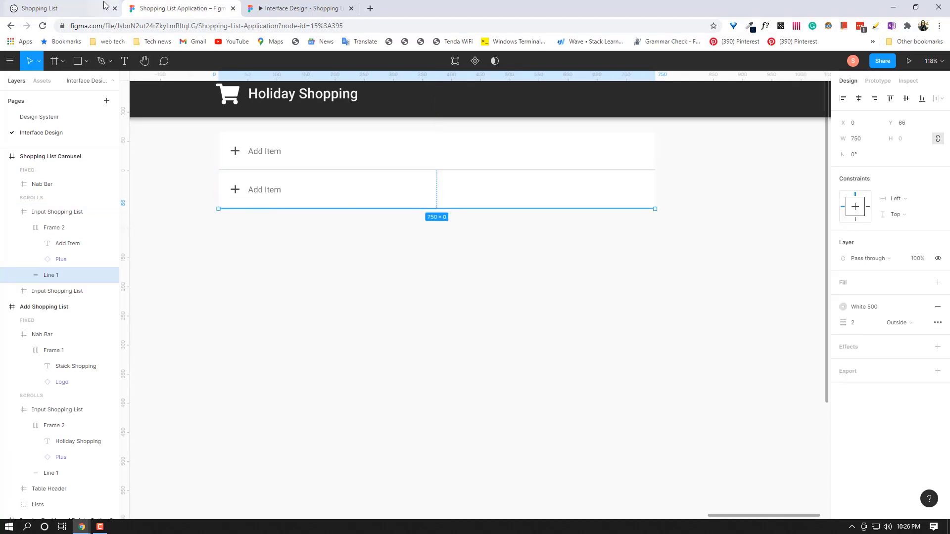
Set the divider line's stroke weight to 1 px.
{"action": "left_click", "coordinate": [89, 8]}
{"action": "left_click", "coordinate": [178, 9]}
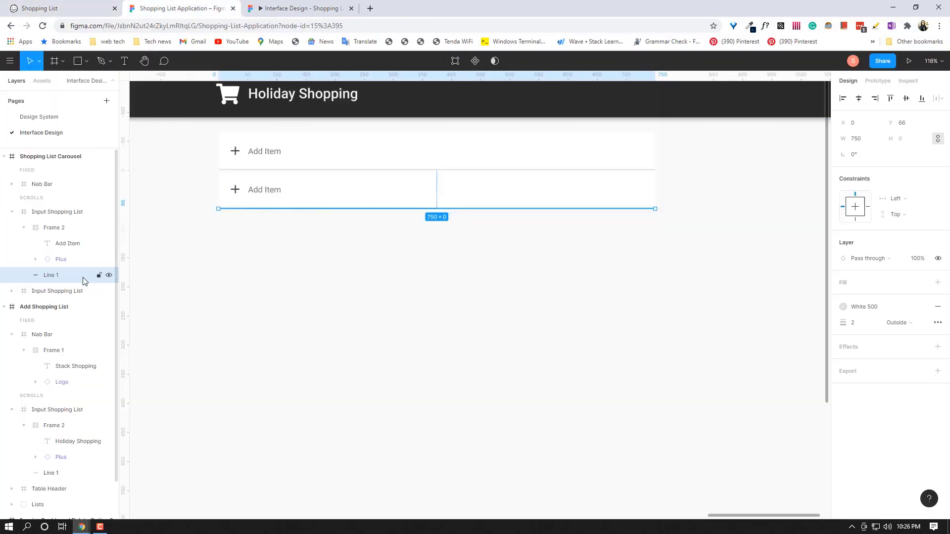
{"action": "left_click", "coordinate": [854, 324]}
{"action": "type", "text": "1"}
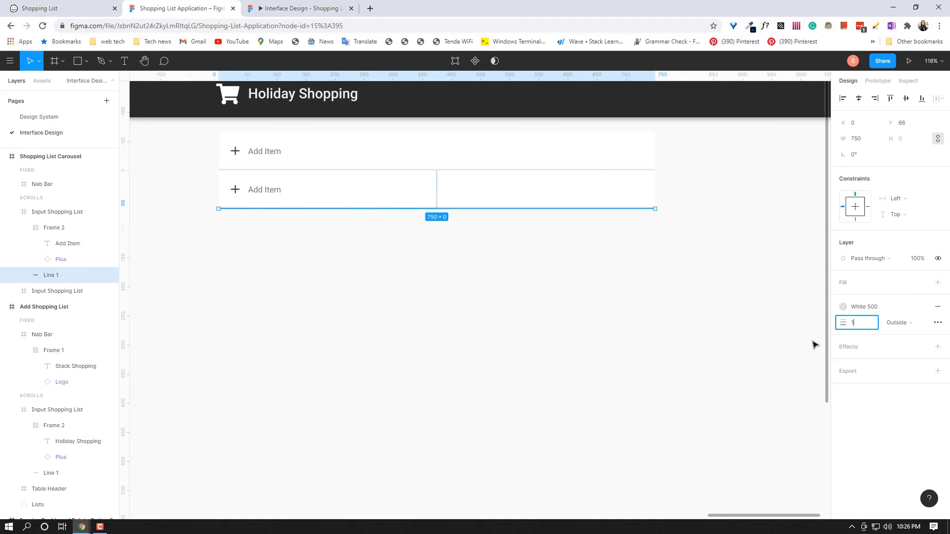
{"action": "key", "text": "Return"}
Nudge the copied Add Item bar up by 1 px.
{"action": "left_click", "coordinate": [382, 257]}
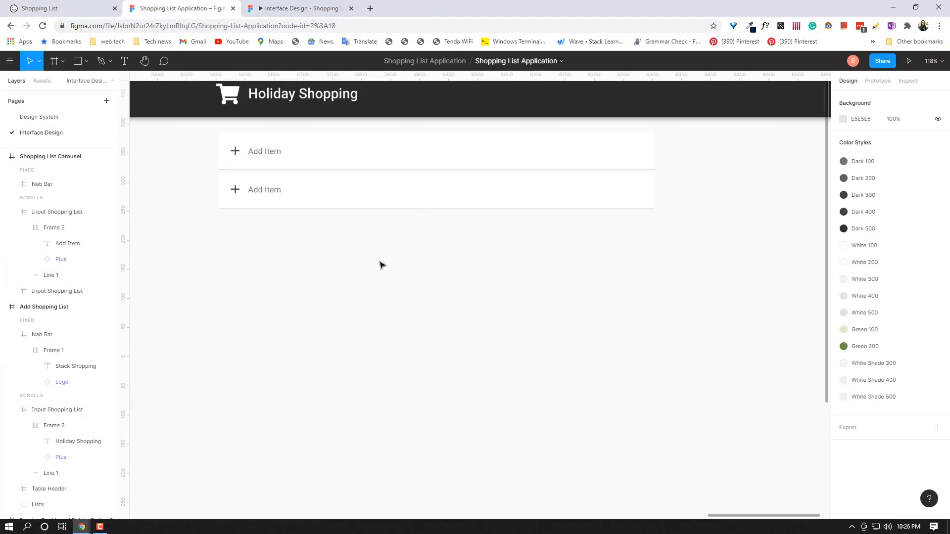
{"action": "left_click", "coordinate": [312, 194]}
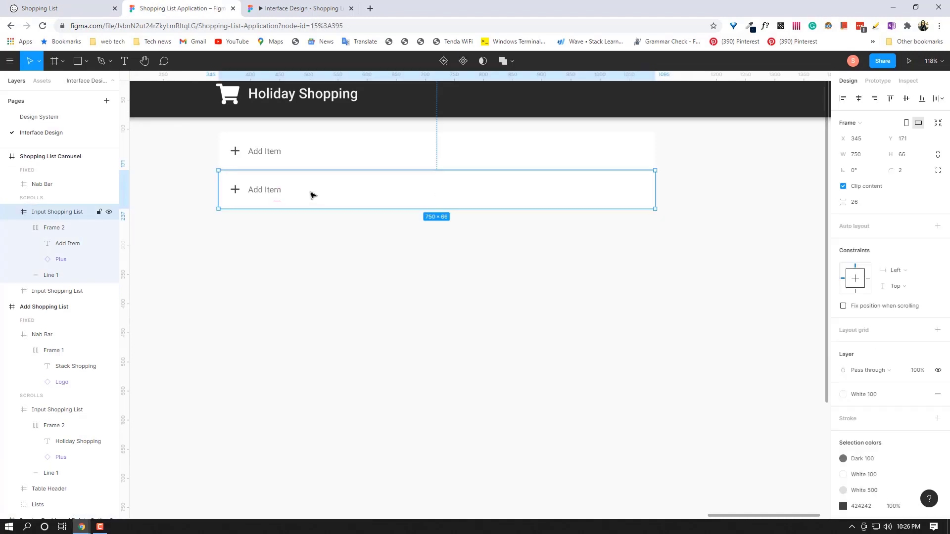
{"action": "key", "text": "Up"}
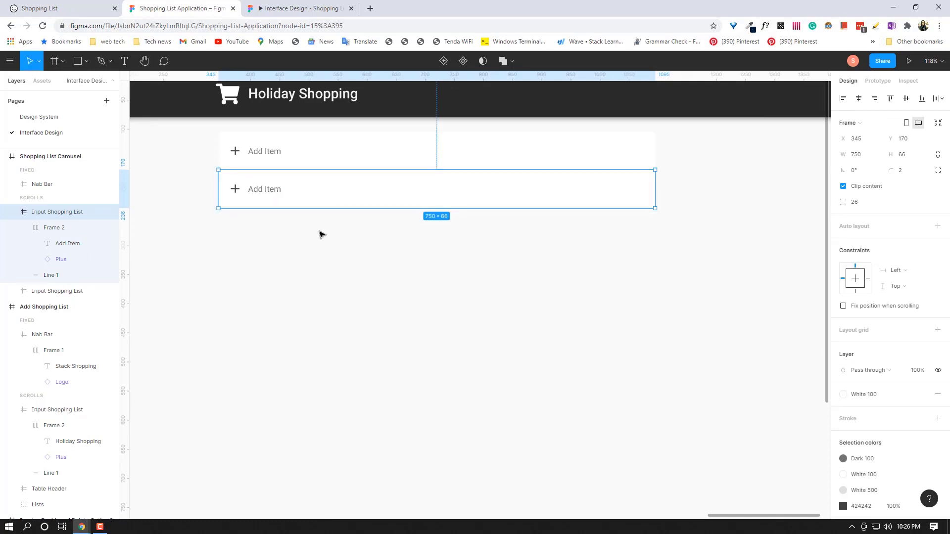
Delete the Add Item label and plus row from the copied bar.
{"action": "left_click", "coordinate": [64, 226]}
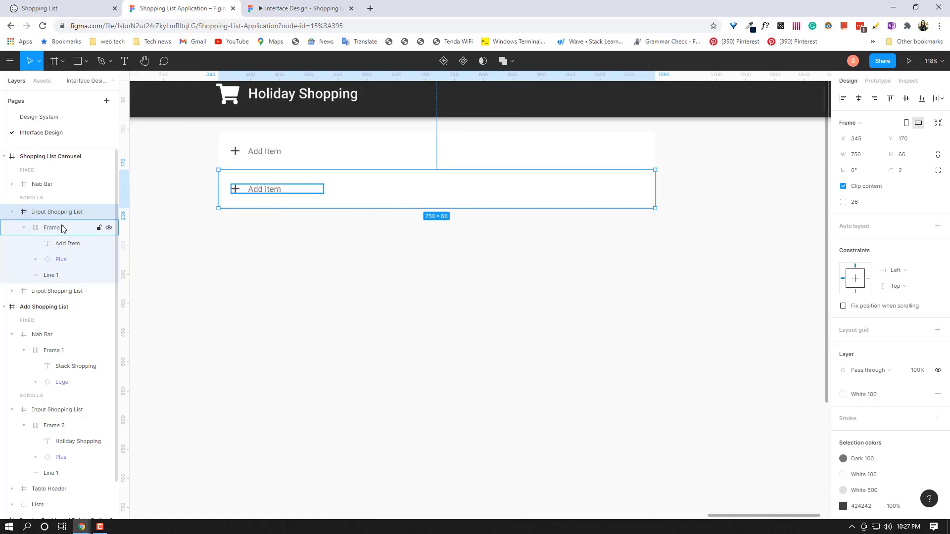
{"action": "left_click", "coordinate": [24, 228]}
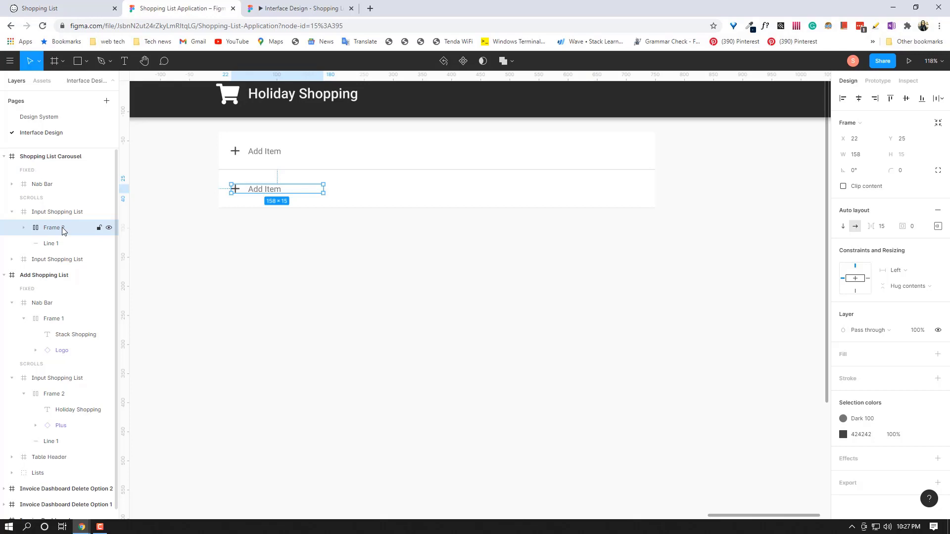
{"action": "key", "text": "Delete"}
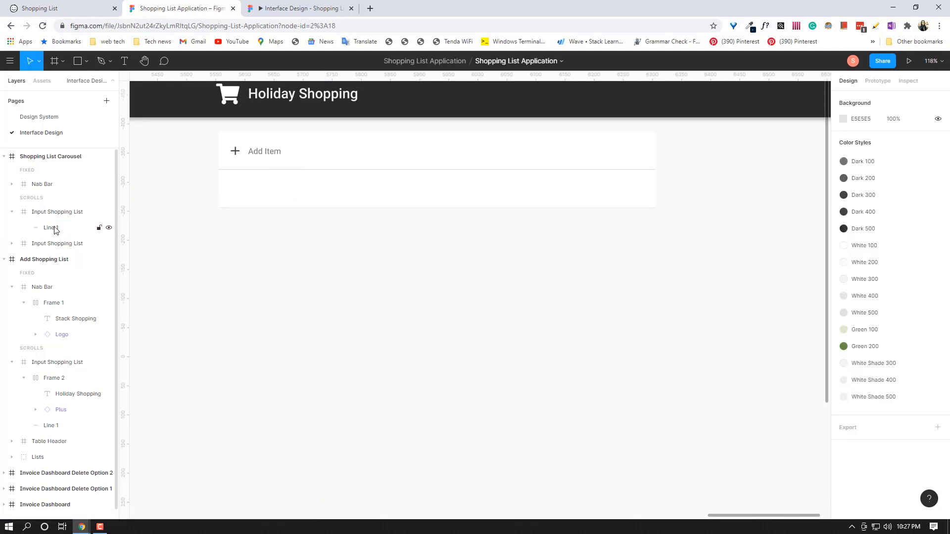
Change the copied bar's height from 66 to 50 px.
{"action": "left_click", "coordinate": [56, 229]}
{"action": "left_click", "coordinate": [63, 214]}
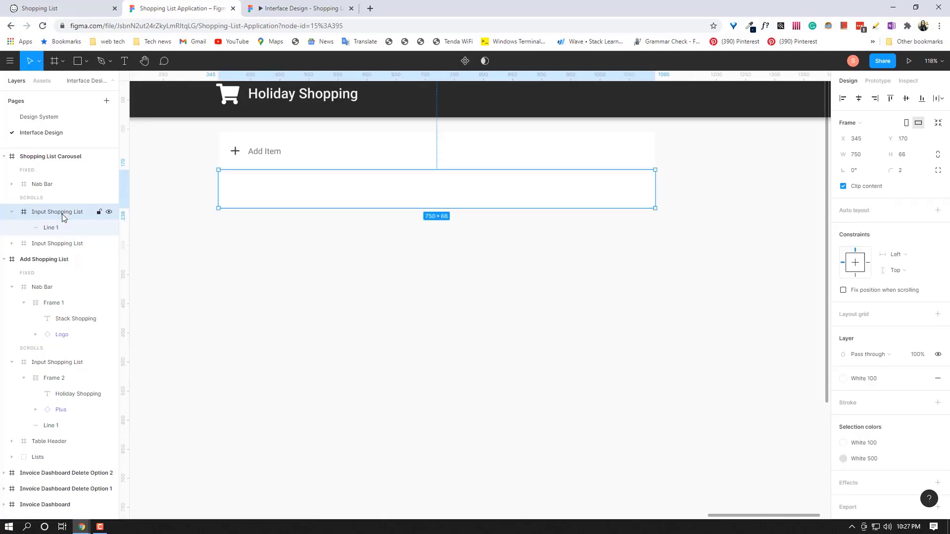
{"action": "left_click", "coordinate": [340, 257]}
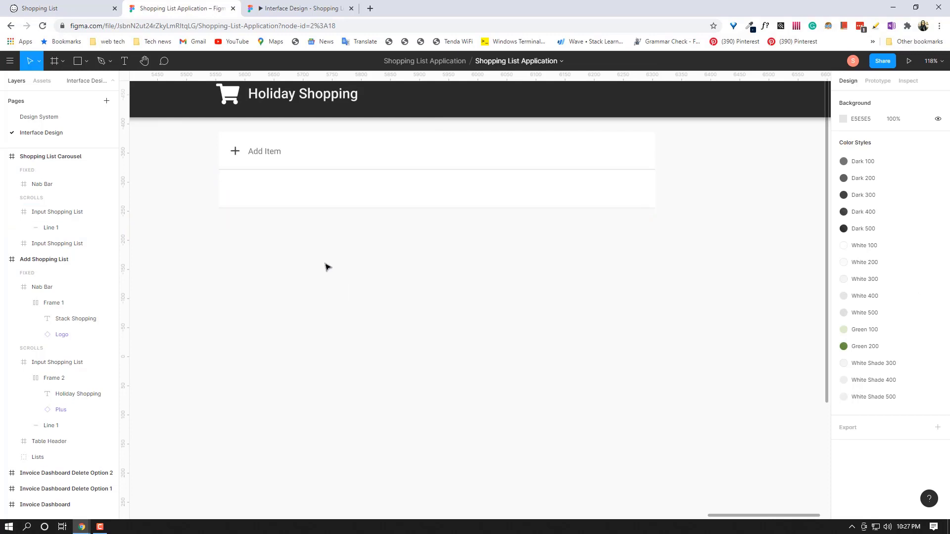
{"action": "left_click", "coordinate": [284, 189]}
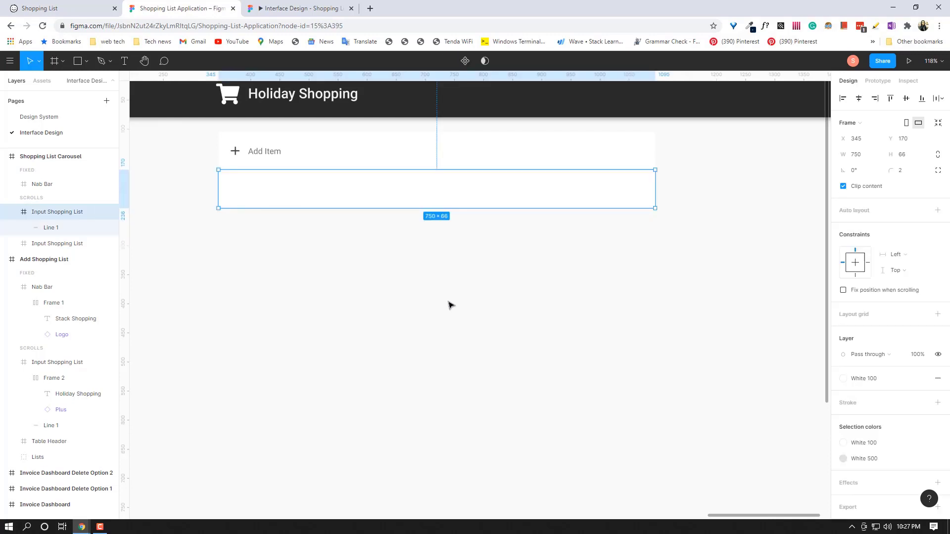
{"action": "left_click", "coordinate": [914, 161]}
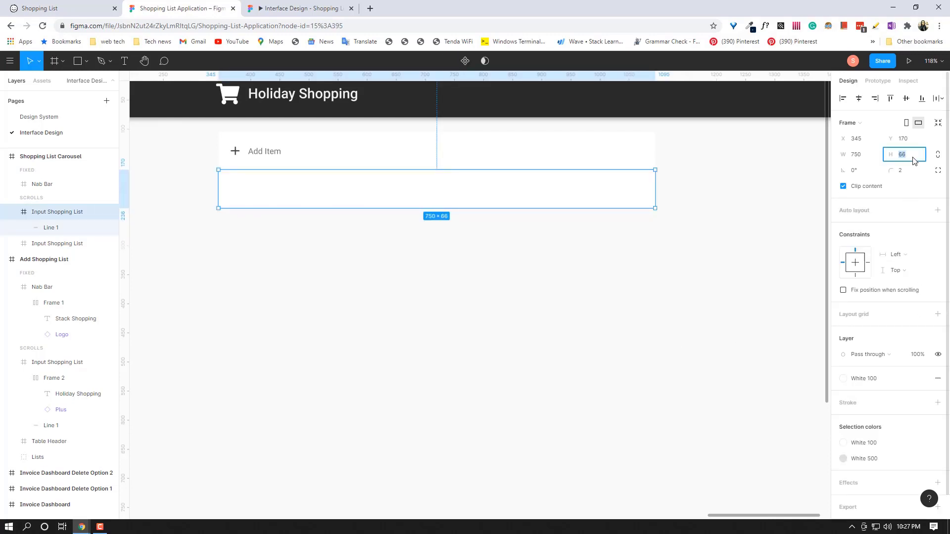
{"action": "key", "text": "BackSpace"}
{"action": "type", "text": "50"}
{"action": "key", "text": "Return"}
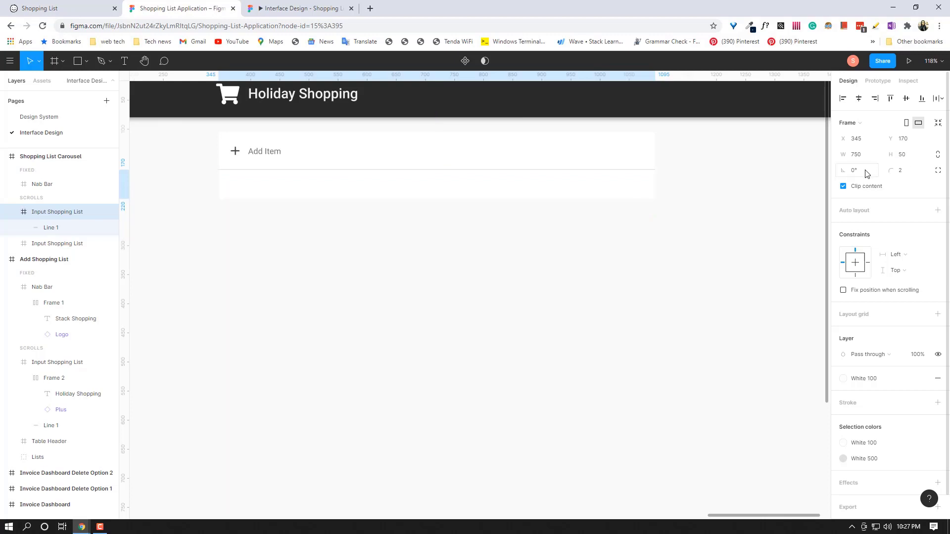
Rename the copied bar's layer from Input Shopping List to Add Item Frame.
{"action": "left_click", "coordinate": [315, 188]}
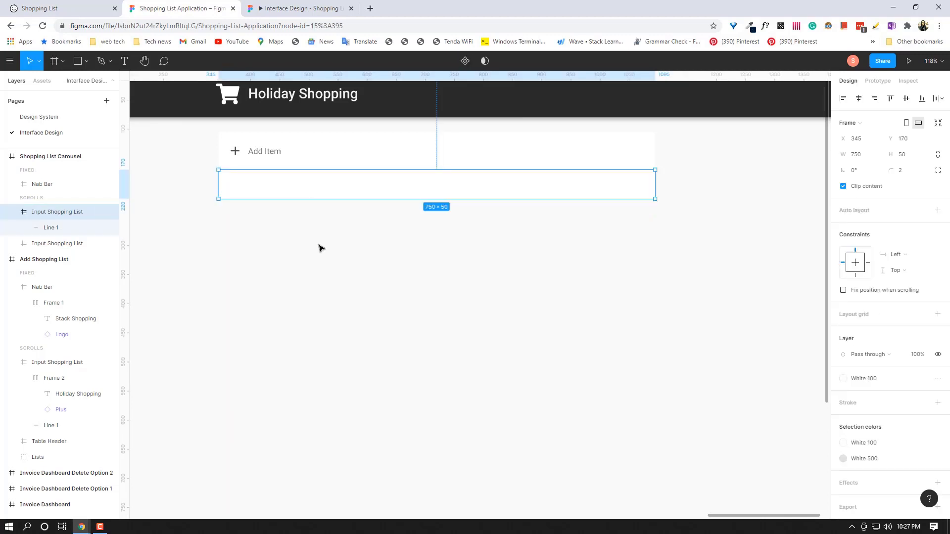
{"action": "scroll", "coordinate": [320, 247], "scroll_direction": "up", "scroll_amount": 3}
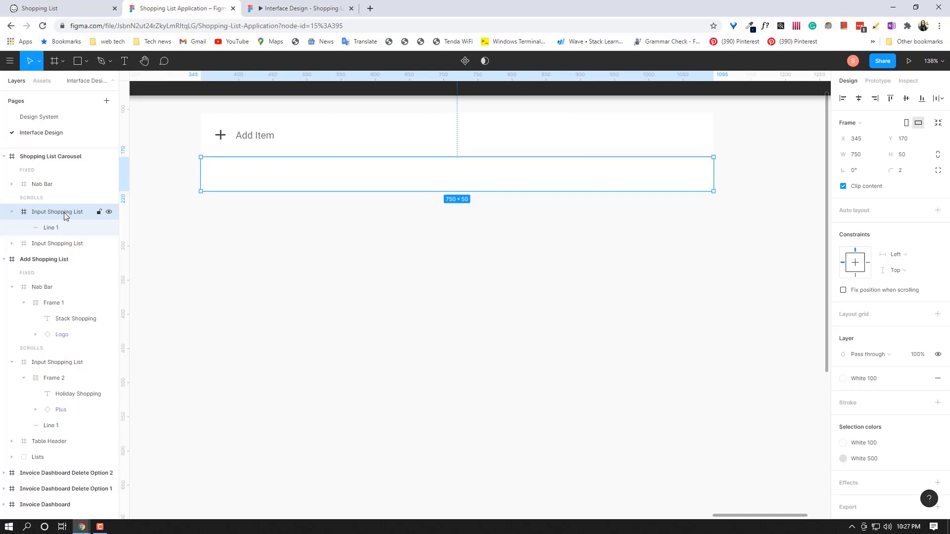
{"action": "double_click", "coordinate": [57, 212]}
{"action": "key", "text": "BackSpace"}
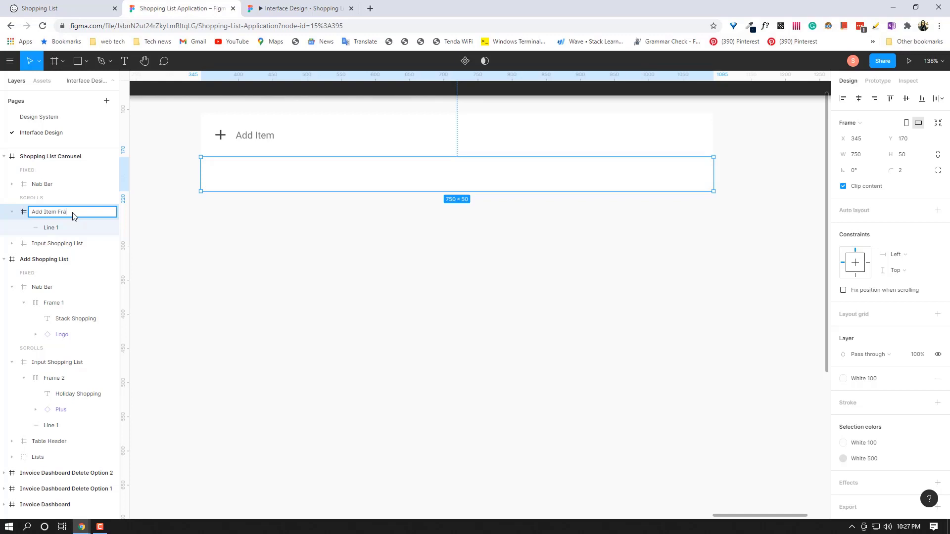
{"action": "key", "text": "Return"}
Draw a small chip frame, Frame 3, inside Add Item Frame.
{"action": "key", "text": "Escape"}
{"action": "scroll", "coordinate": [321, 187], "scroll_direction": "up", "scroll_amount": 1}
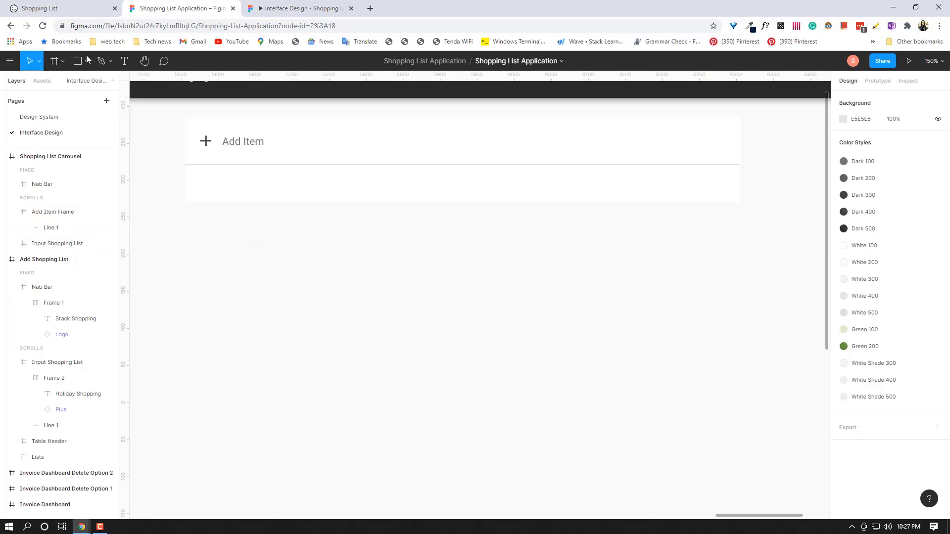
{"action": "left_click", "coordinate": [55, 60]}
{"action": "left_click_drag", "start_coordinate": [200, 174], "coordinate": [255, 191]}
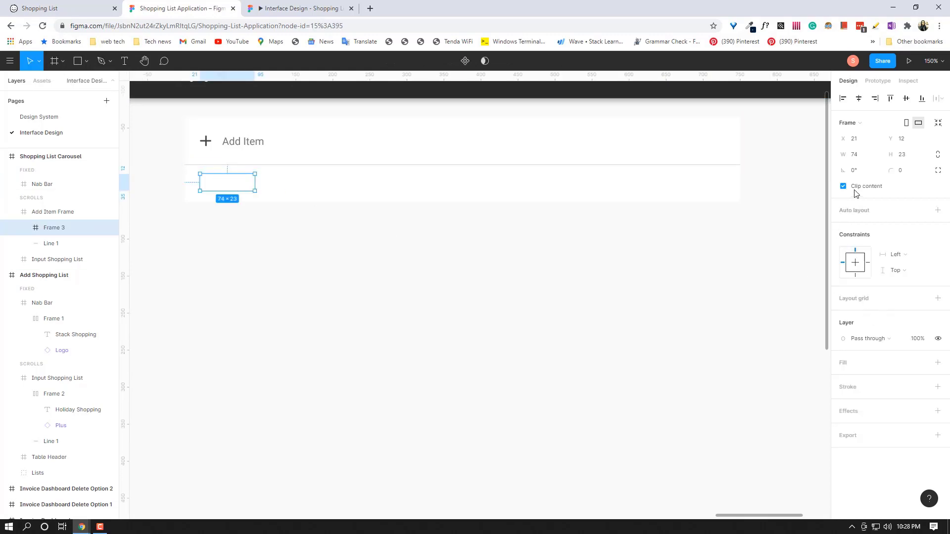
{"action": "left_click", "coordinate": [275, 263]}
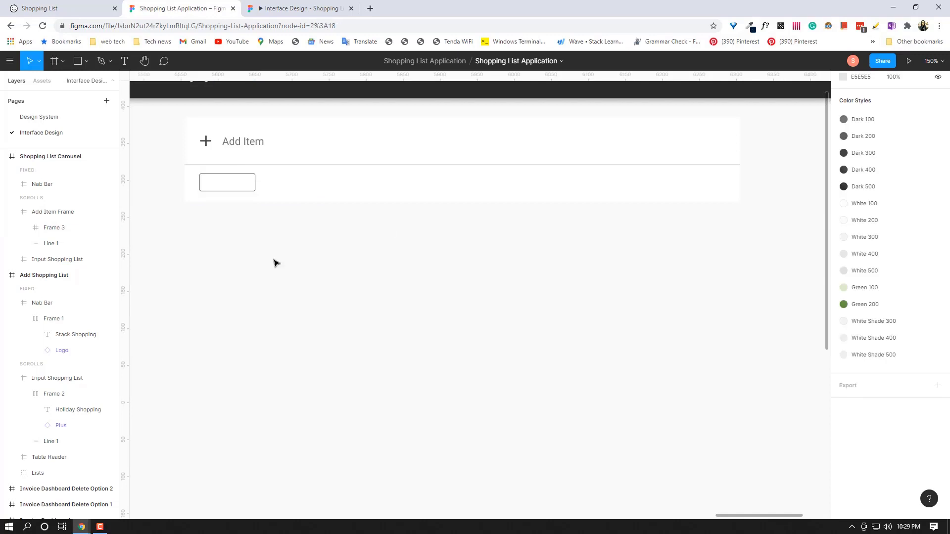
{"action": "left_click", "coordinate": [244, 193]}
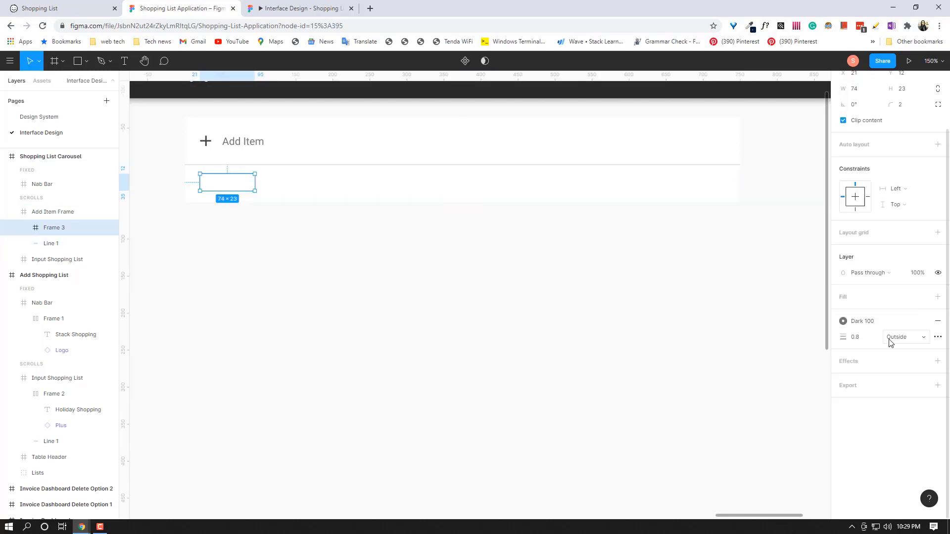
{"action": "left_click", "coordinate": [371, 276]}
{"action": "left_click", "coordinate": [220, 188]}
{"action": "left_click", "coordinate": [220, 187]}
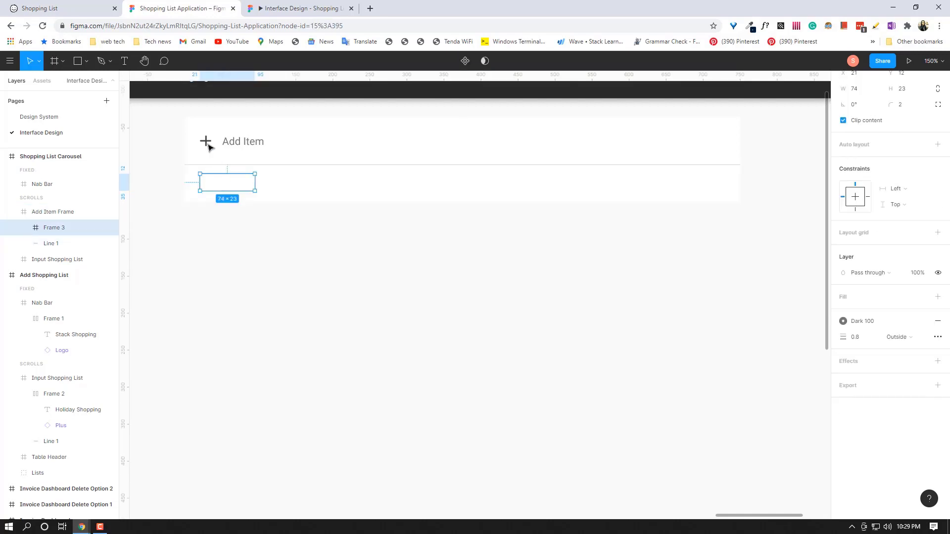
Add the text Carrot inside the chip and fill it with Dark 300.
{"action": "left_click", "coordinate": [124, 61]}
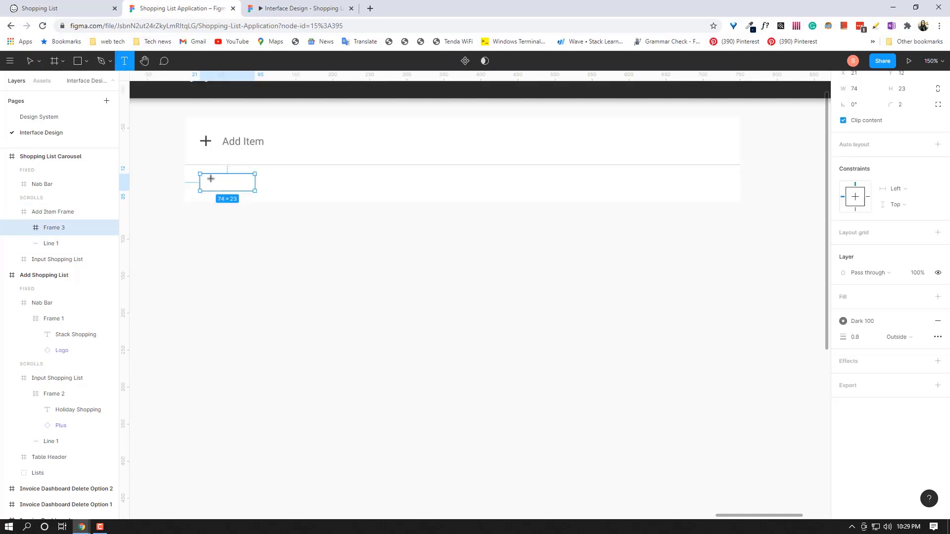
{"action": "left_click_drag", "start_coordinate": [211, 179], "coordinate": [241, 187]}
{"action": "type", "text": "Carrot"}
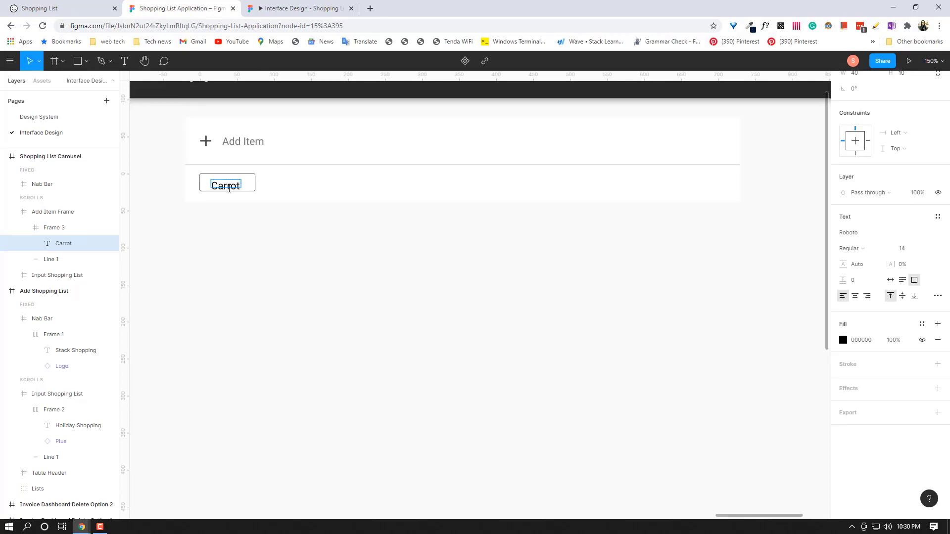
{"action": "double_click", "coordinate": [228, 188]}
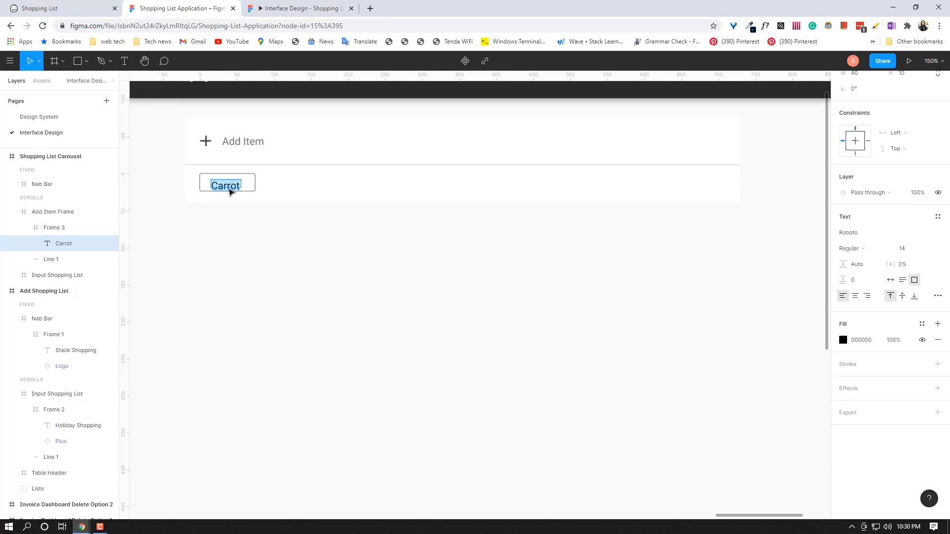
{"action": "left_click", "coordinate": [923, 325]}
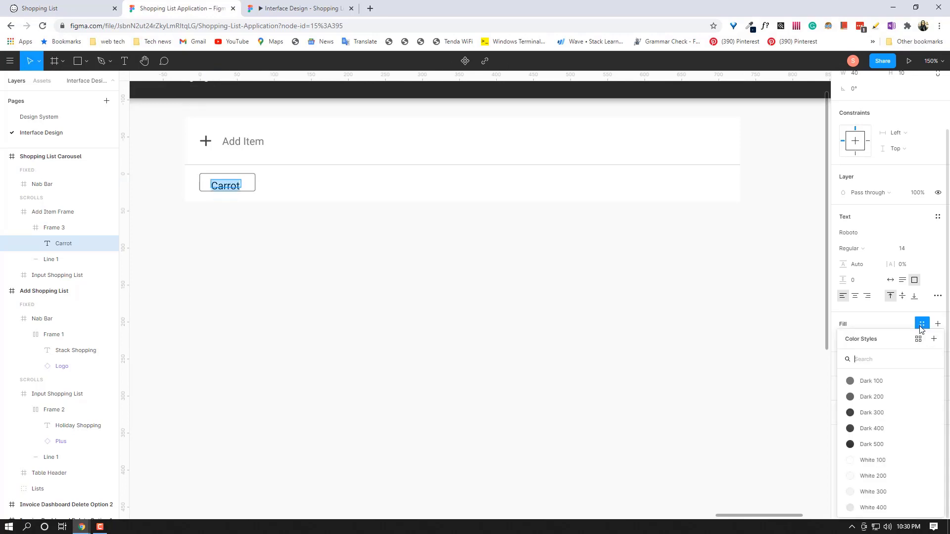
{"action": "left_click", "coordinate": [874, 413]}
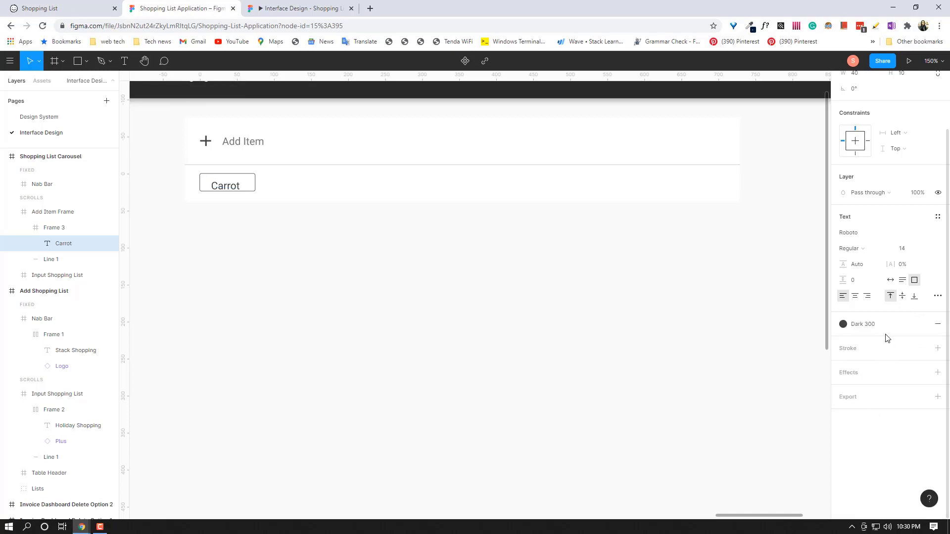
Set the Carrot text to size 12, trying Medium before settling on Regular weight.
{"action": "left_click", "coordinate": [928, 251]}
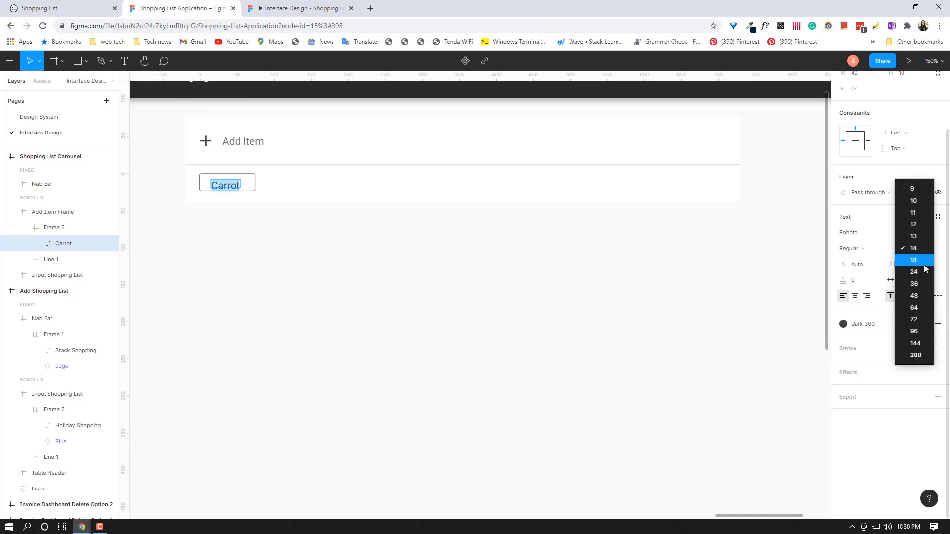
{"action": "left_click", "coordinate": [920, 226]}
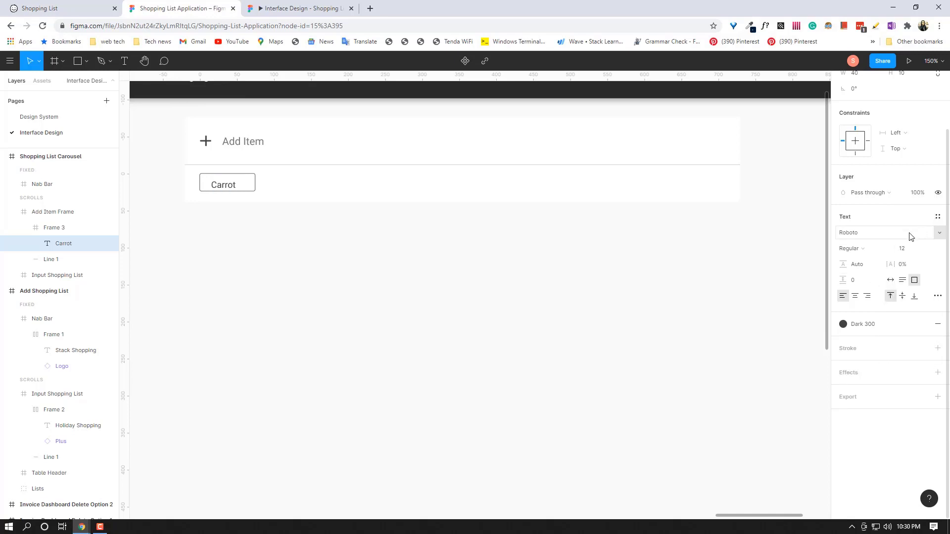
{"action": "left_click", "coordinate": [874, 253]}
{"action": "left_click", "coordinate": [857, 259]}
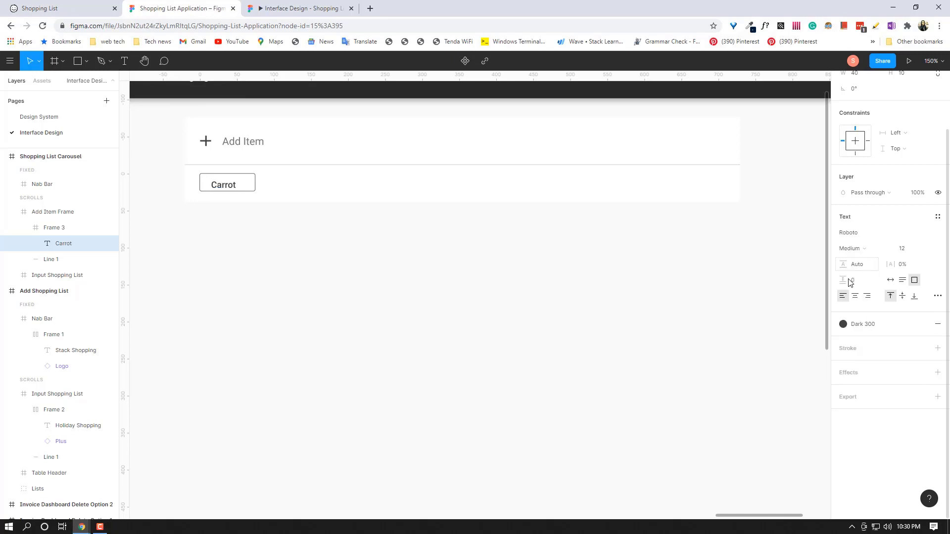
{"action": "left_click", "coordinate": [308, 4]}
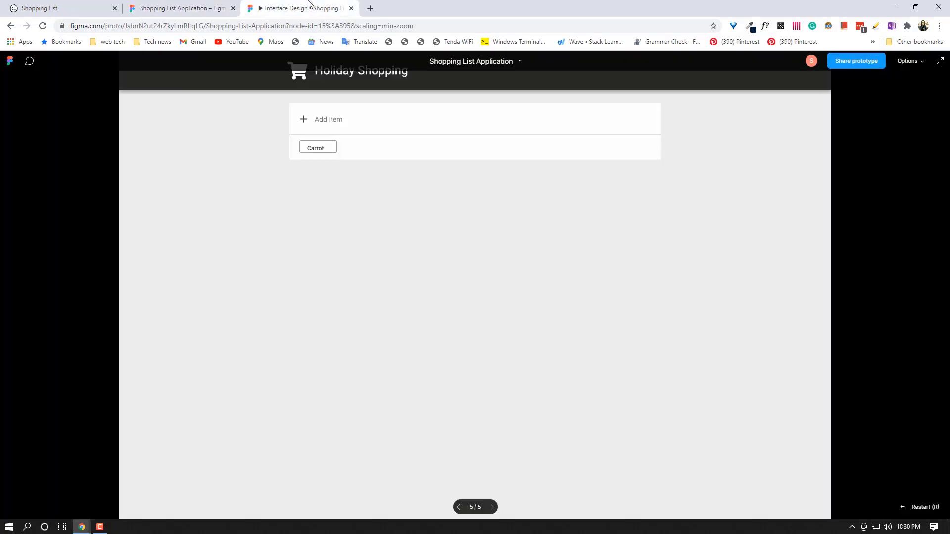
{"action": "left_click", "coordinate": [235, 3]}
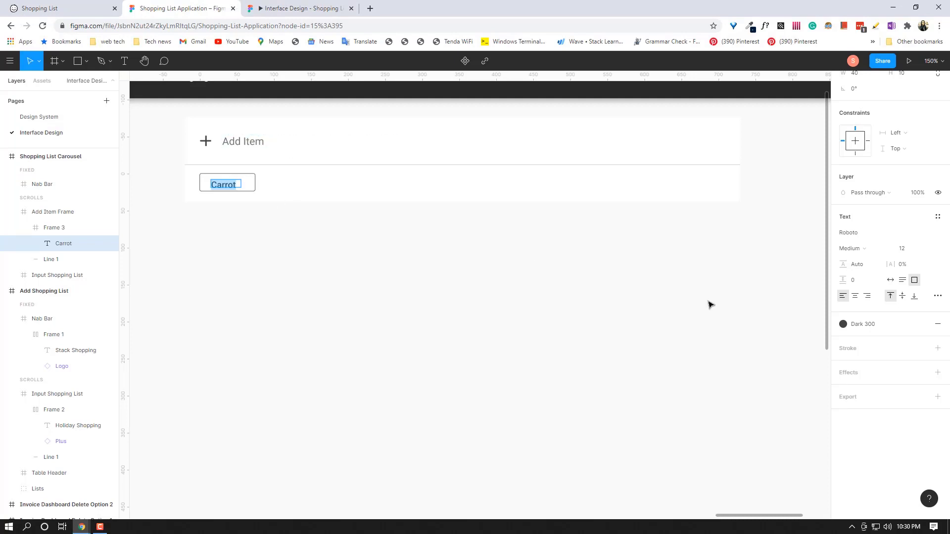
{"action": "left_click", "coordinate": [859, 249]}
{"action": "left_click", "coordinate": [865, 236]}
{"action": "left_click", "coordinate": [299, 5]}
{"action": "left_click", "coordinate": [195, 5]}
{"action": "double_click", "coordinate": [224, 184]}
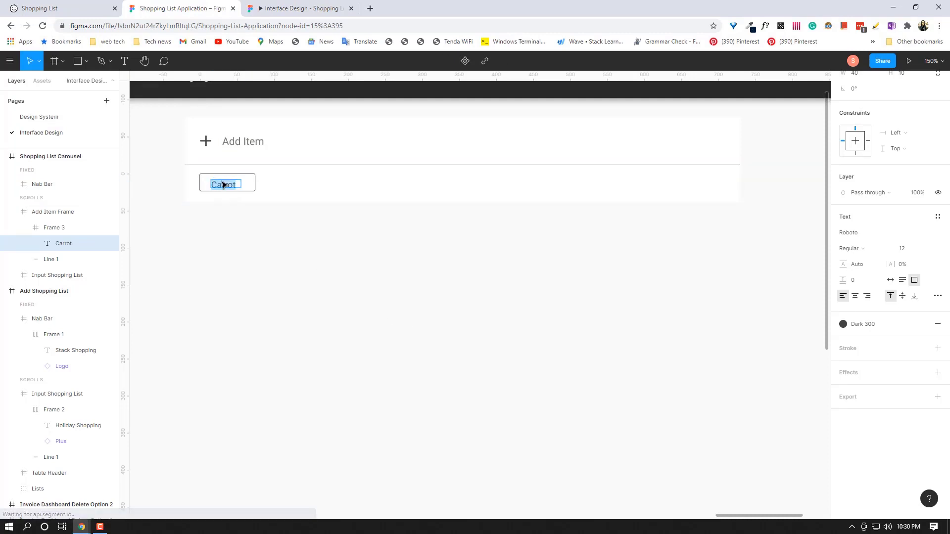
{"action": "key", "text": "Escape"}
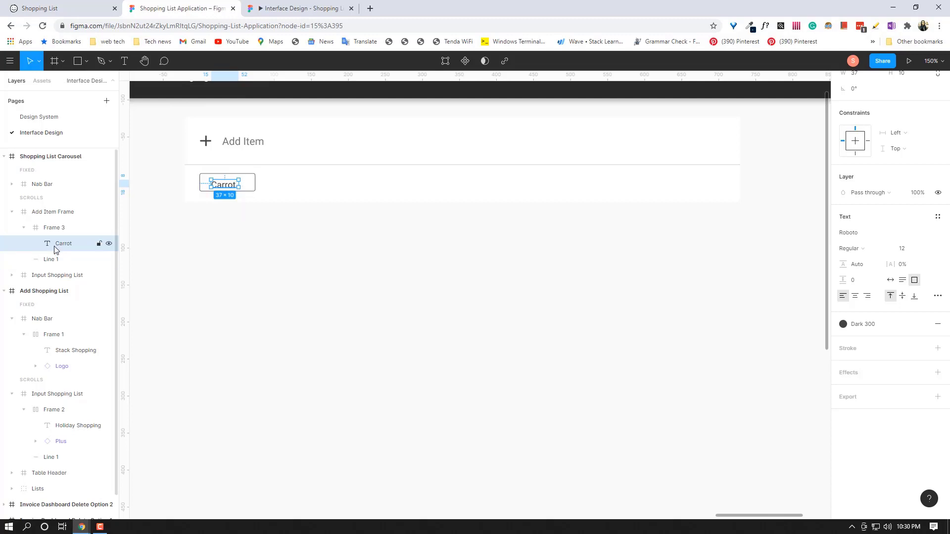
Add auto layout to the Carrot chip frame and rename it Carrot.
{"action": "left_click", "coordinate": [54, 230]}
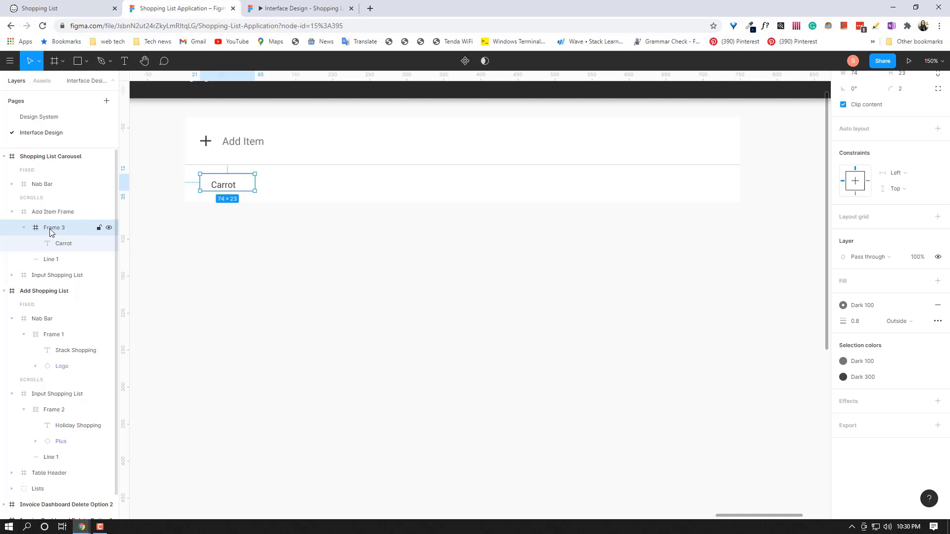
{"action": "key", "text": "shift+a"}
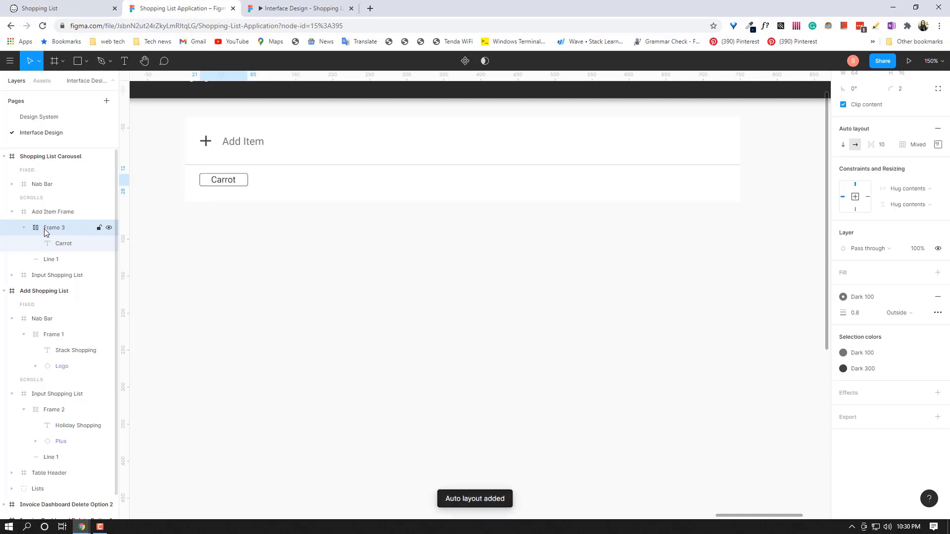
{"action": "double_click", "coordinate": [79, 228]}
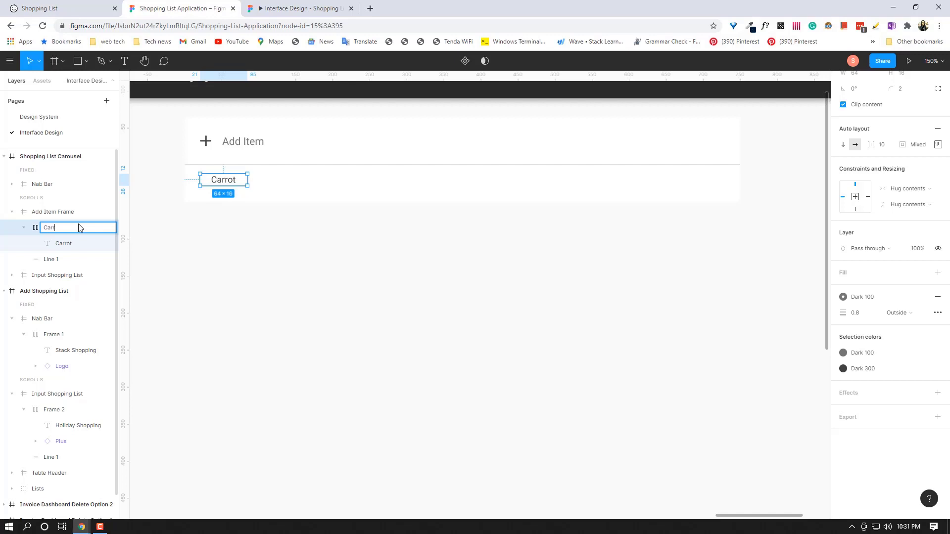
{"action": "key", "text": "Return"}
{"action": "key", "text": "ctrl+z"}
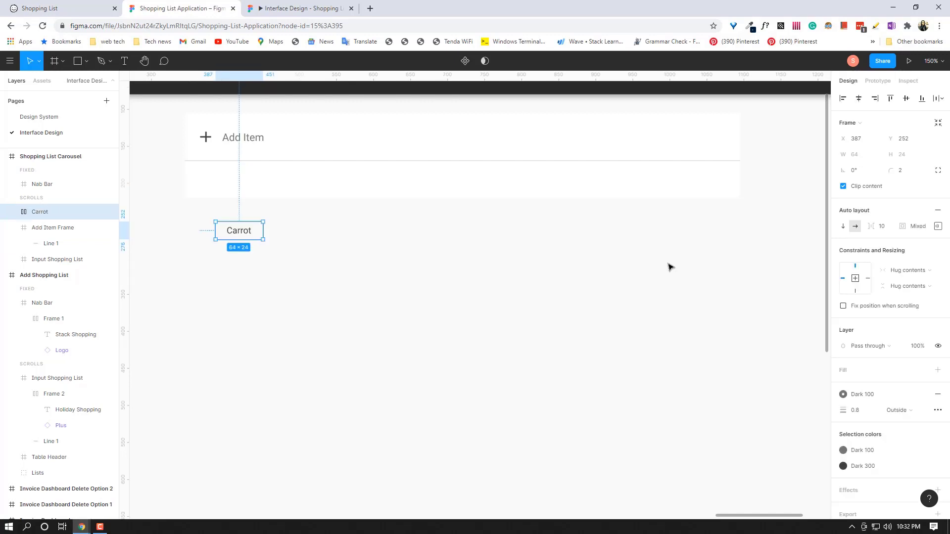
Set the Carrot frame's left padding to 12 px.
{"action": "left_click", "coordinate": [938, 226]}
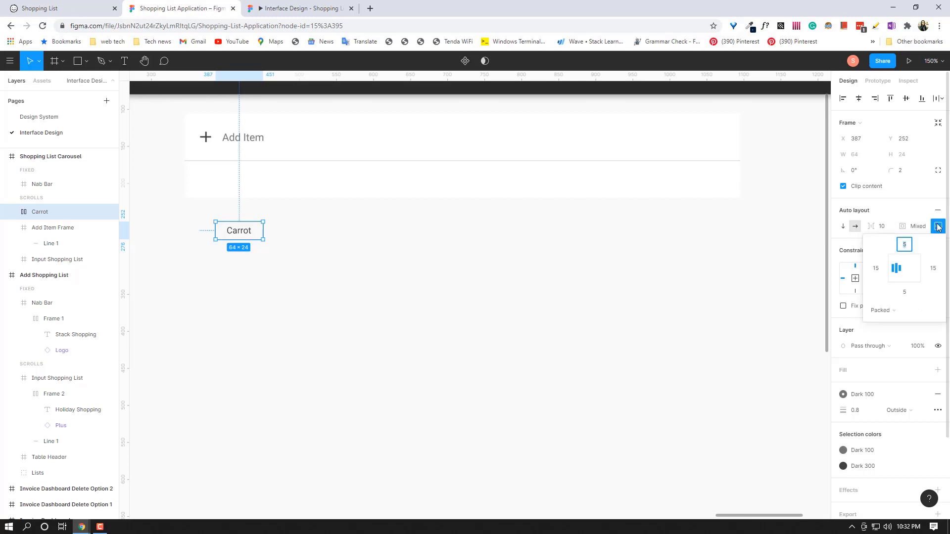
{"action": "left_click", "coordinate": [877, 269]}
{"action": "type", "text": "12"}
{"action": "left_click", "coordinate": [932, 269]}
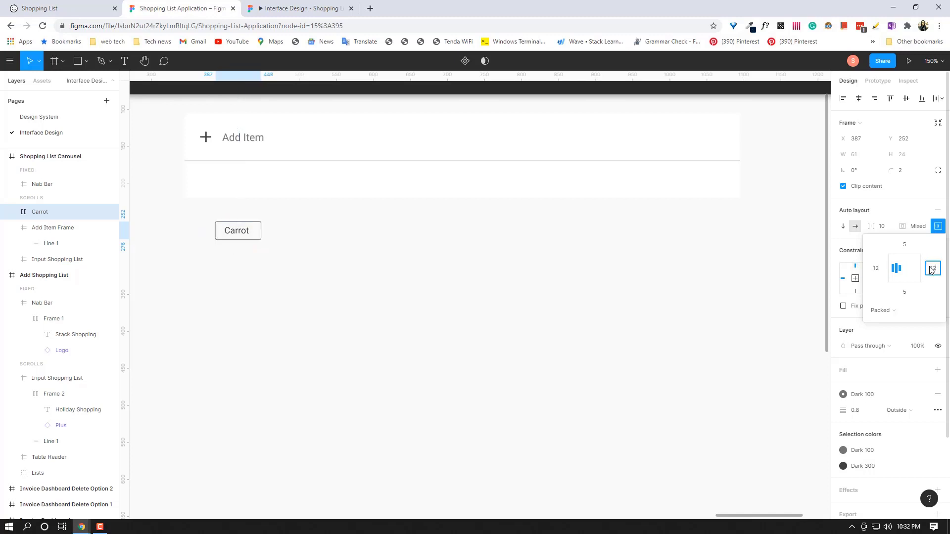
Finish the 12 px right padding and move the Carrot chip back below Add Item Frame.
{"action": "type", "text": "12"}
{"action": "left_click", "coordinate": [242, 268]}
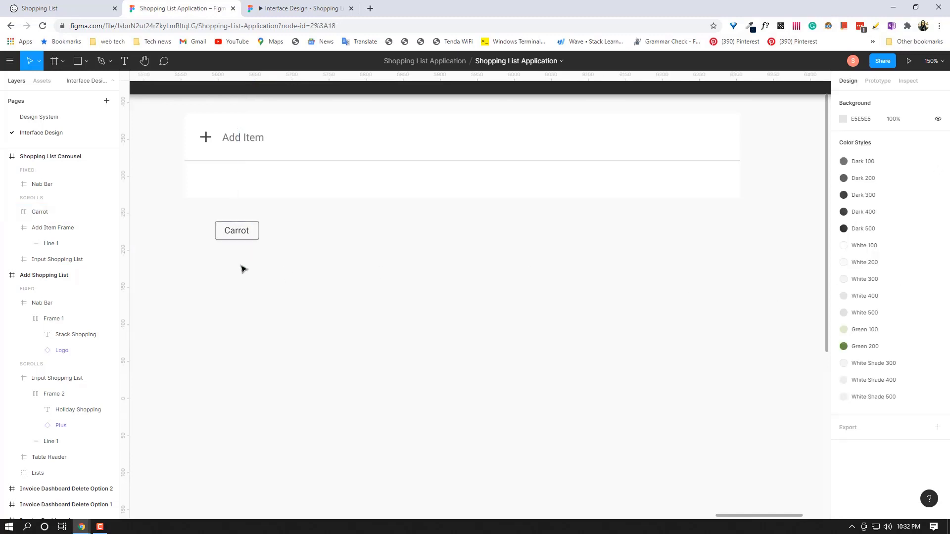
{"action": "left_click_drag", "start_coordinate": [244, 231], "coordinate": [233, 181]}
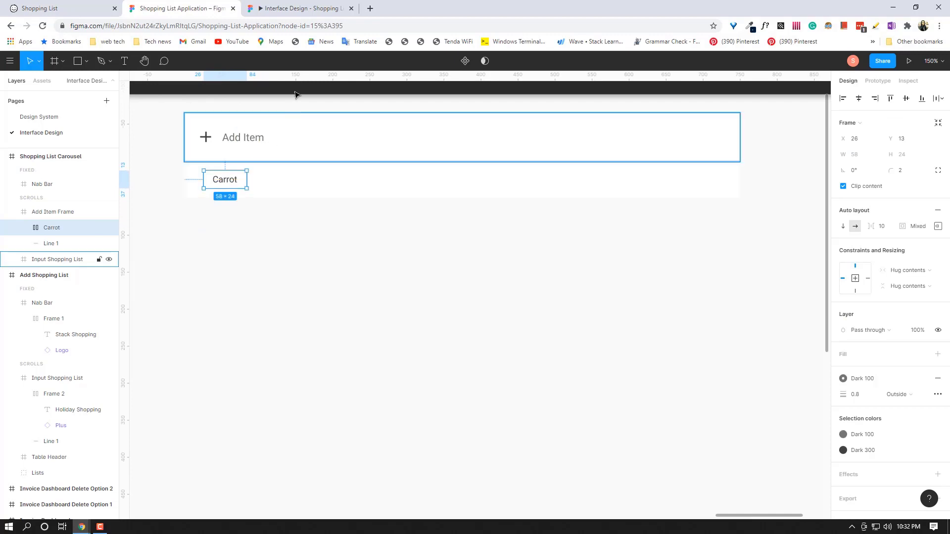
{"action": "left_click", "coordinate": [303, 4]}
{"action": "left_click", "coordinate": [205, 7]}
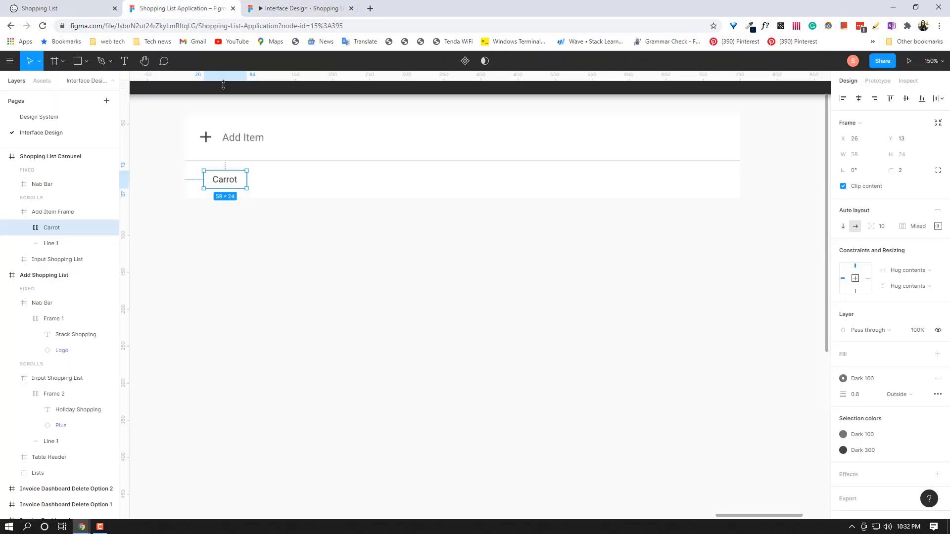
{"action": "left_click_drag", "start_coordinate": [227, 185], "coordinate": [226, 239]}
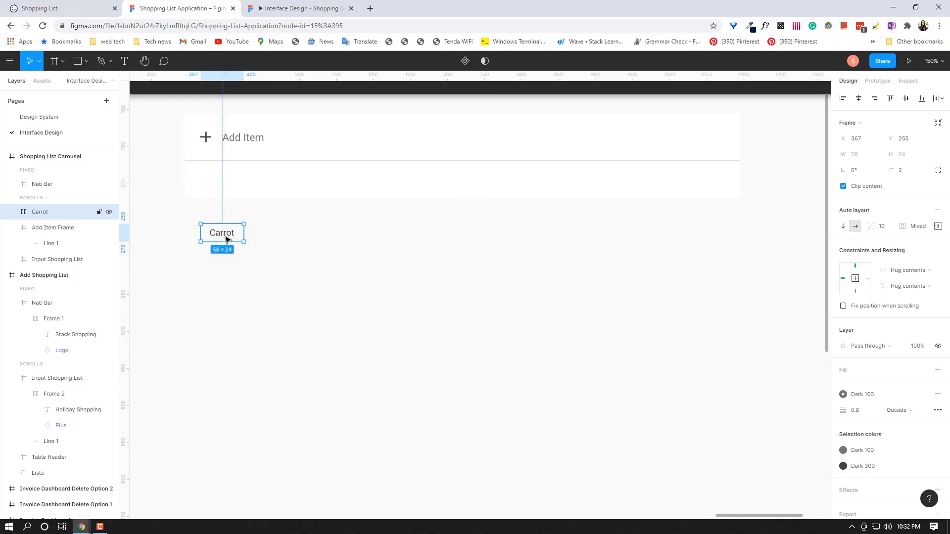
Convert the Carrot frame into a component and cut it from the Interface Design page.
{"action": "right_click", "coordinate": [226, 239]}
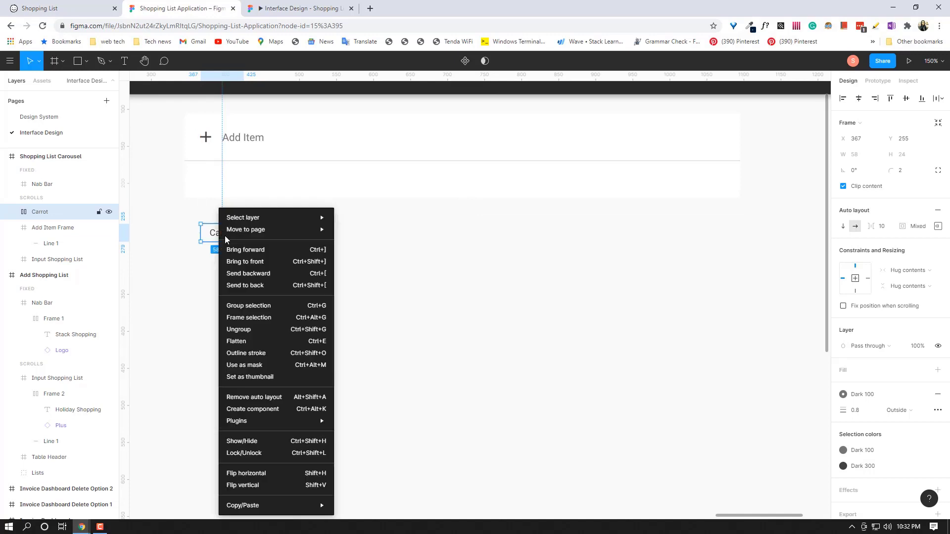
{"action": "left_click", "coordinate": [14, 200]}
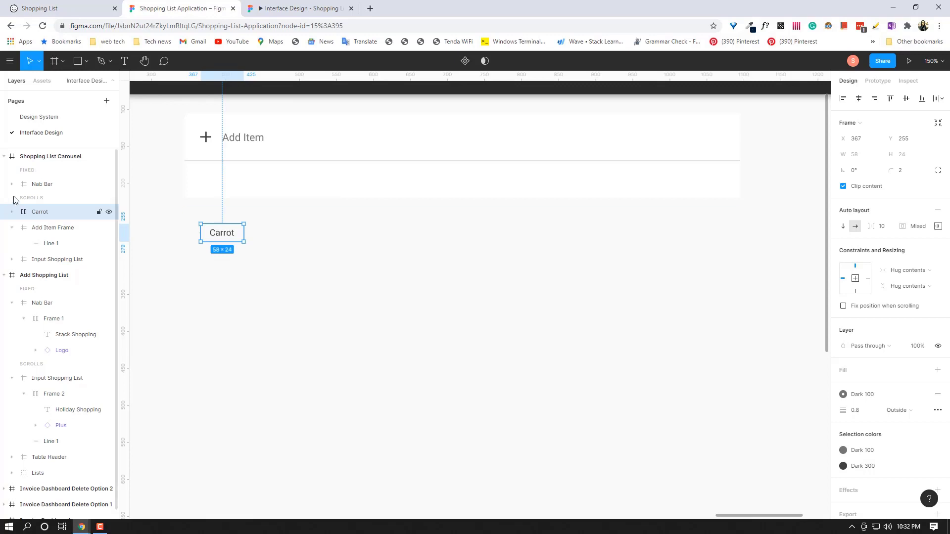
{"action": "left_click", "coordinate": [13, 228]}
{"action": "left_click", "coordinate": [465, 60]}
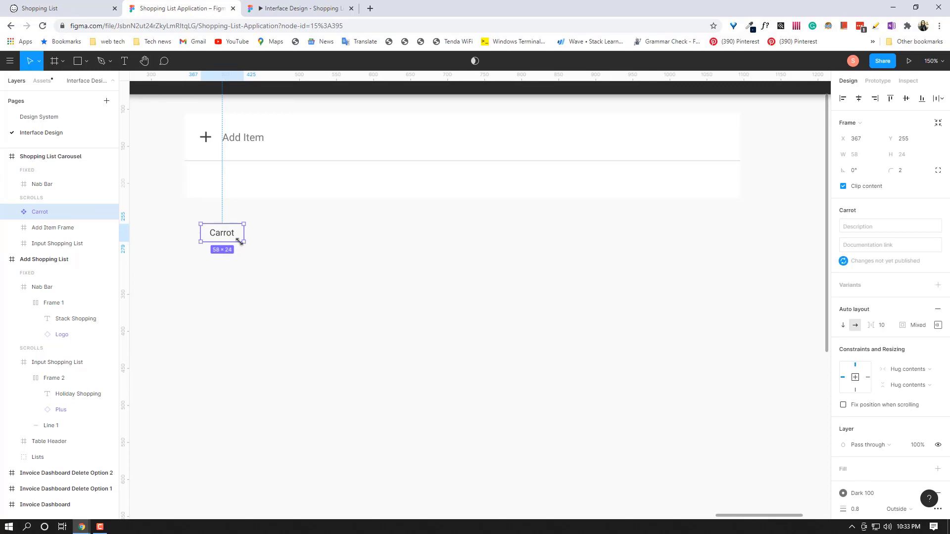
{"action": "scroll", "coordinate": [297, 255], "scroll_direction": "up", "scroll_amount": 2}
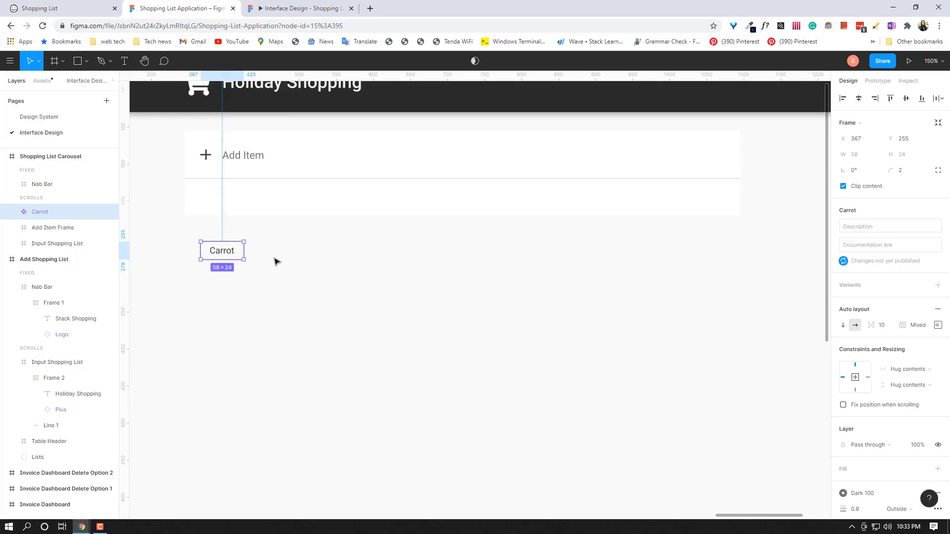
{"action": "left_click", "coordinate": [53, 118]}
{"action": "left_click", "coordinate": [55, 134]}
{"action": "key", "text": "Delete"}
Paste the Carrot component beside the plus icon in the Design System page's Icons frame.
{"action": "left_click", "coordinate": [59, 119]}
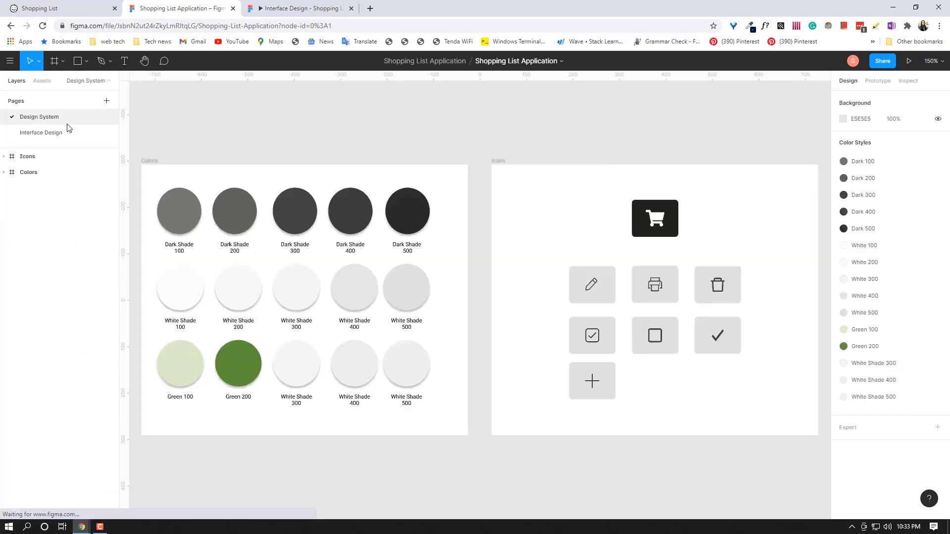
{"action": "left_click_drag", "start_coordinate": [759, 411], "coordinate": [495, 345]}
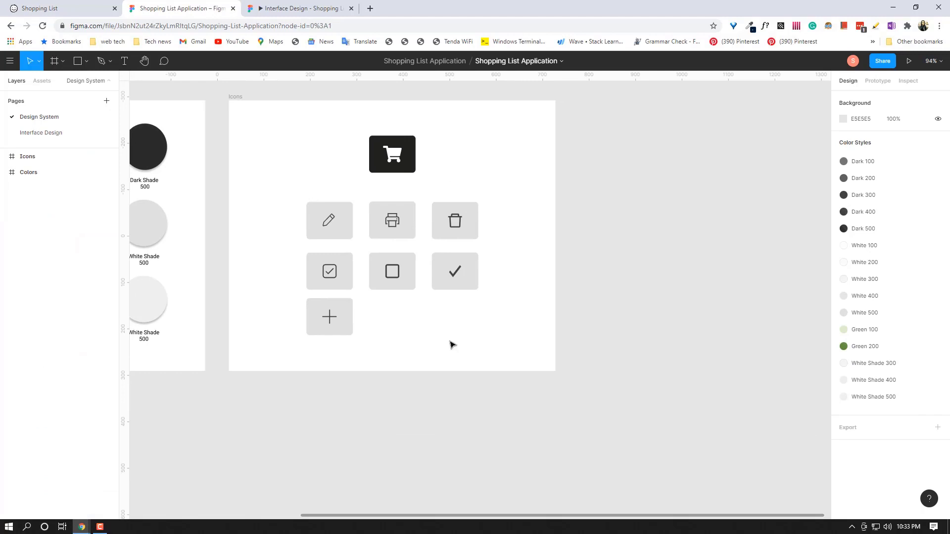
{"action": "key", "text": "ctrl+z"}
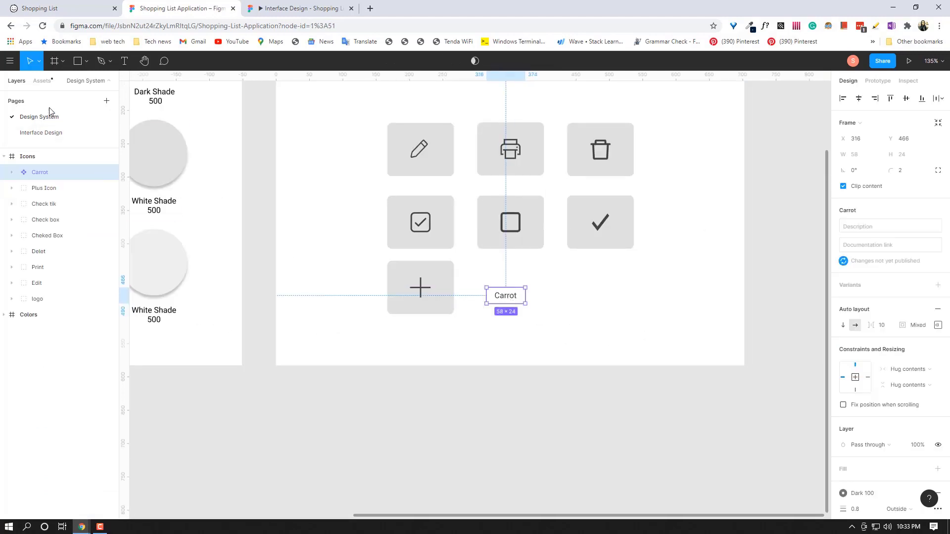
{"action": "left_click", "coordinate": [43, 80]}
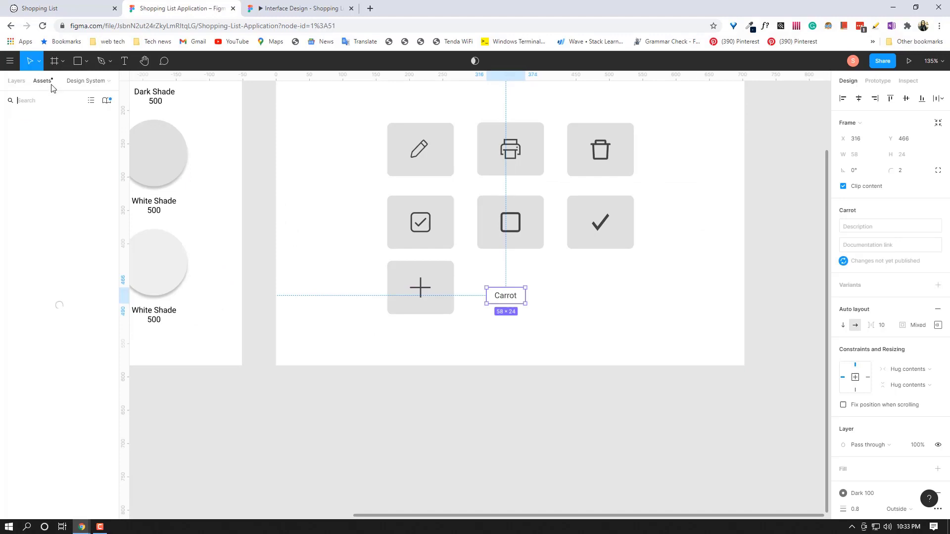
{"action": "left_click", "coordinate": [105, 101]}
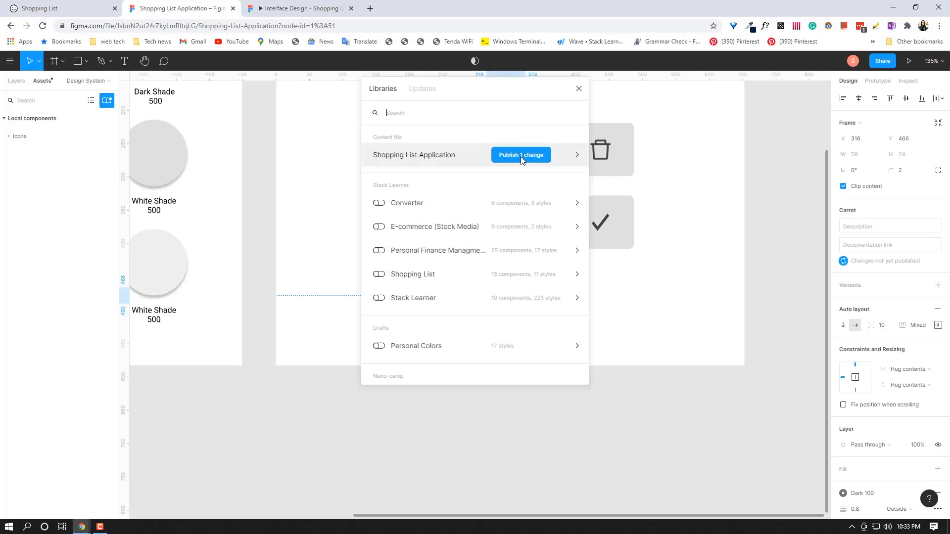
{"action": "left_click", "coordinate": [12, 81]}
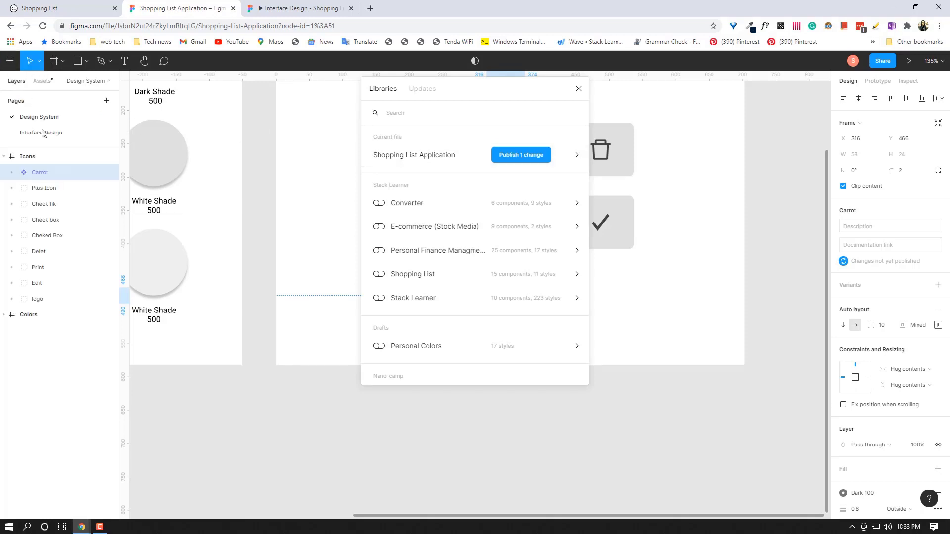
Rename the component to Item 1 and begin publishing the library change.
{"action": "double_click", "coordinate": [40, 172]}
{"action": "key", "text": "BackSpace"}
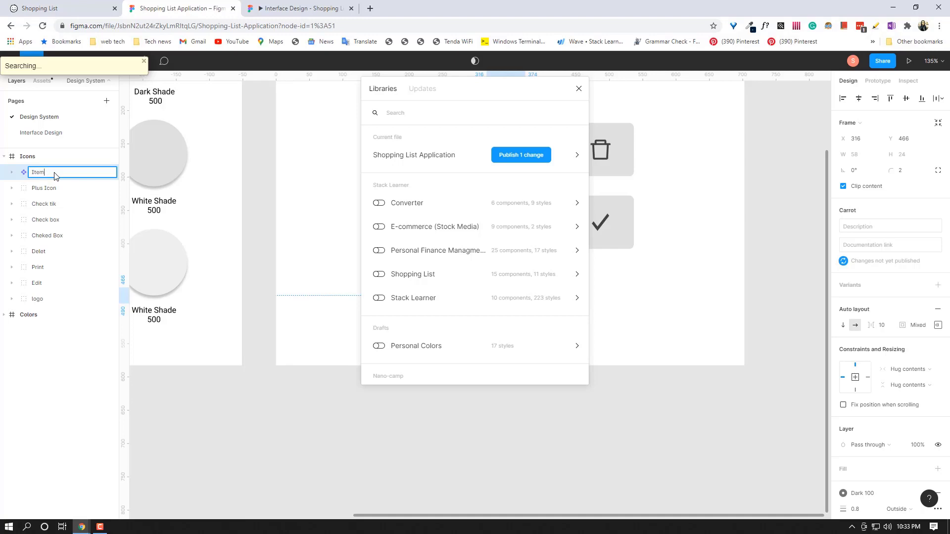
{"action": "key", "text": "Return"}
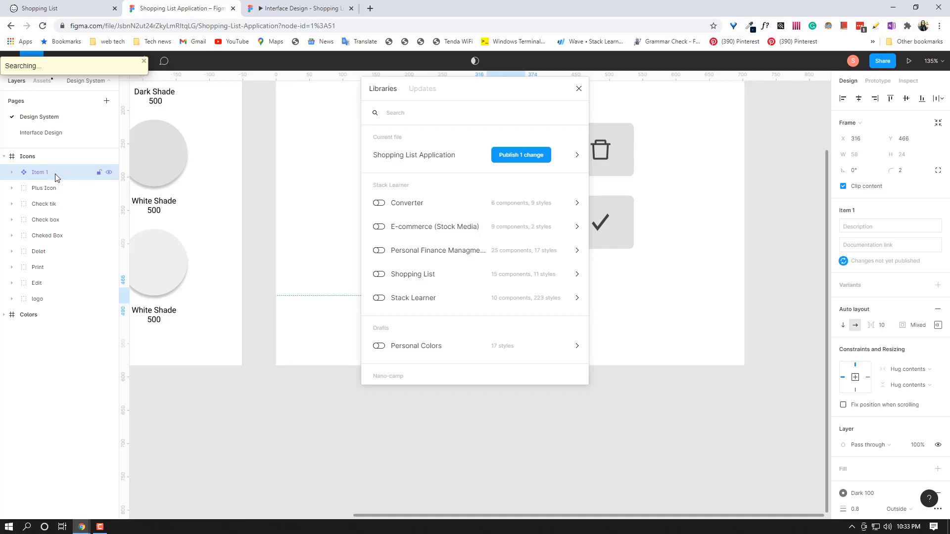
{"action": "left_click", "coordinate": [512, 155]}
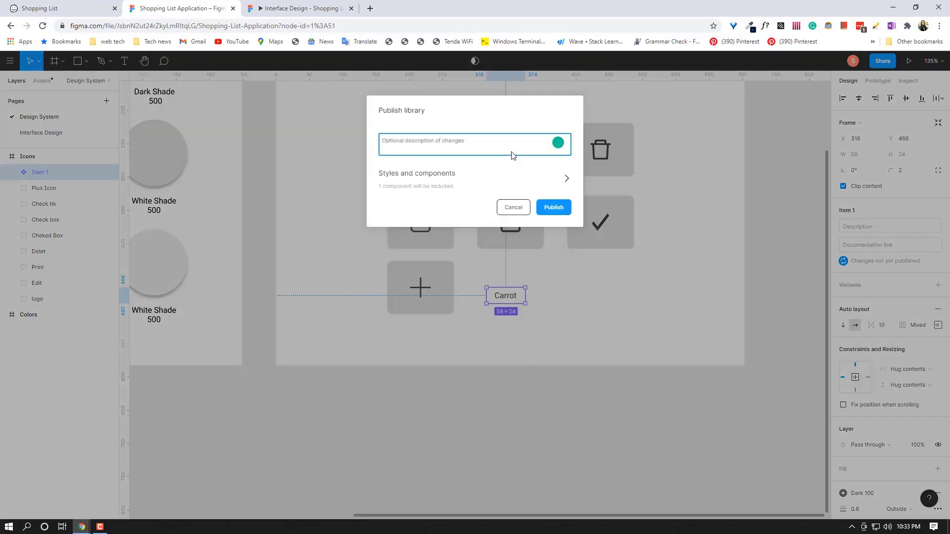
Publish the library update described as 'Product Item', then go back to Interface Design.
{"action": "left_click", "coordinate": [451, 181]}
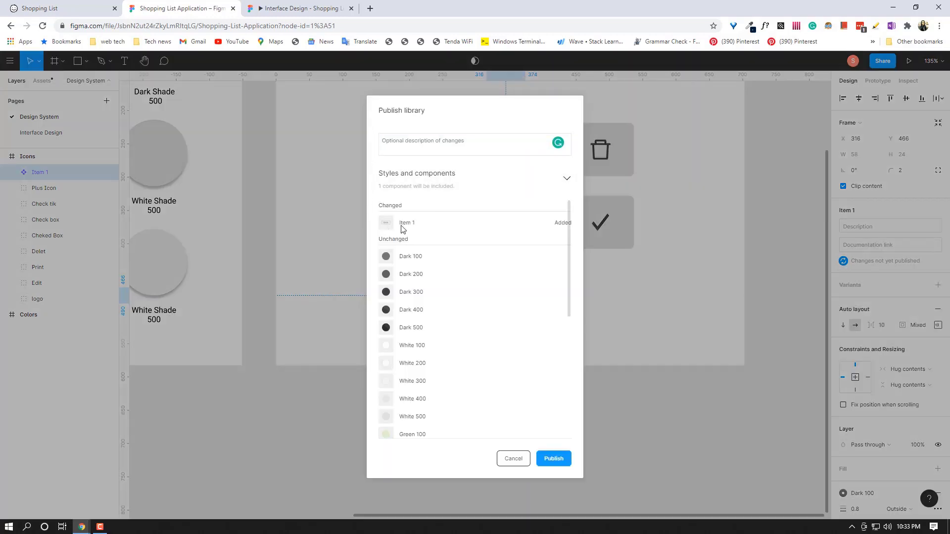
{"action": "left_click", "coordinate": [427, 147]}
{"action": "type", "text": "Product"}
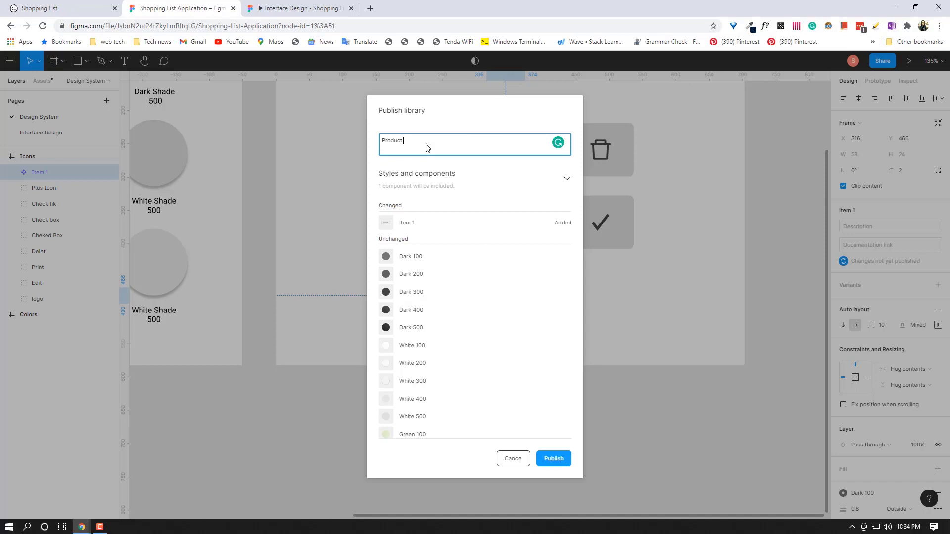
{"action": "type", "text": " Item"}
{"action": "left_click", "coordinate": [560, 459]}
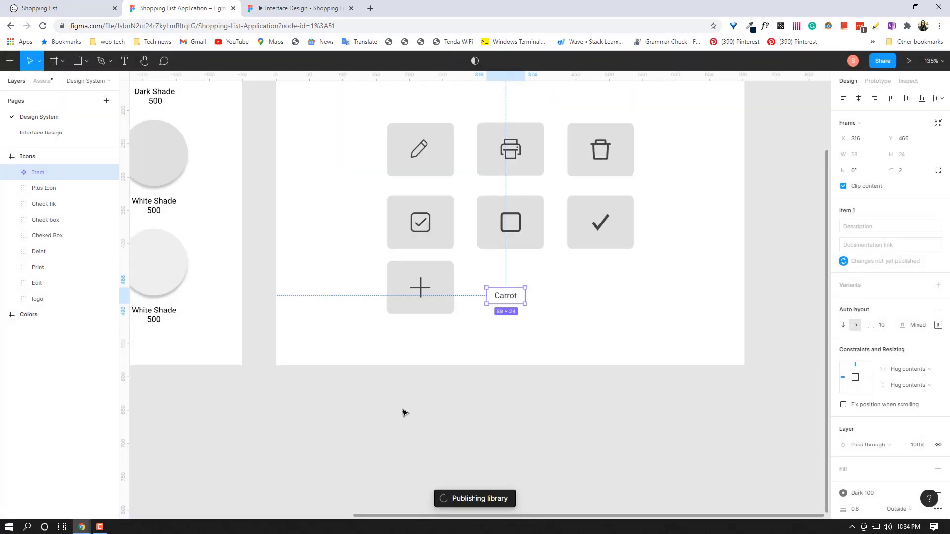
{"action": "left_click", "coordinate": [40, 132]}
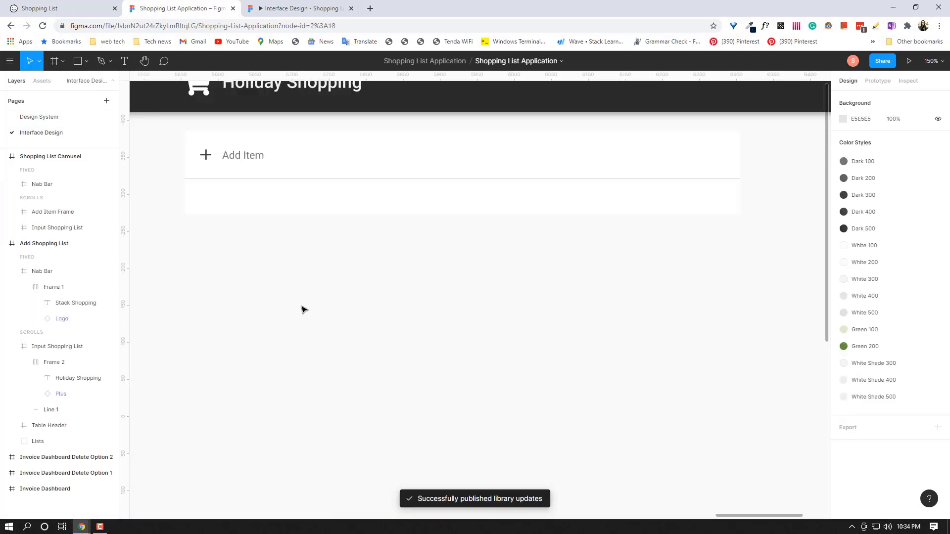
Place an Item 1 Carrot instance from the Icons assets under the Add Item row.
{"action": "left_click", "coordinate": [42, 81]}
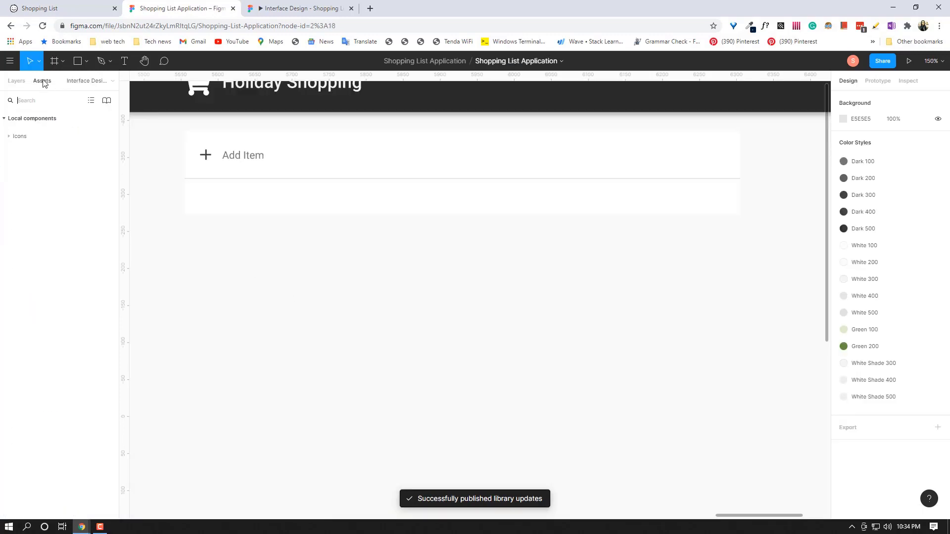
{"action": "left_click", "coordinate": [27, 137]}
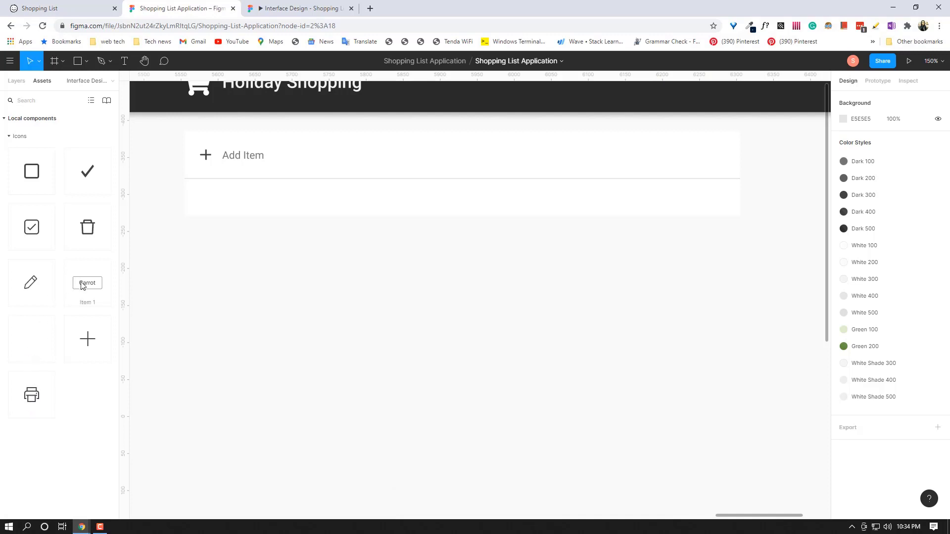
{"action": "left_click_drag", "start_coordinate": [83, 286], "coordinate": [213, 201]}
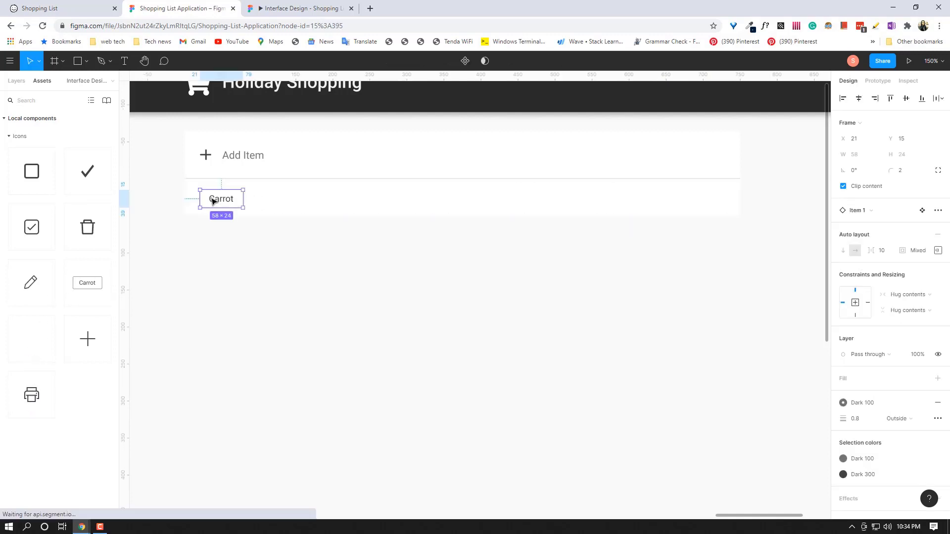
{"action": "left_click", "coordinate": [17, 82]}
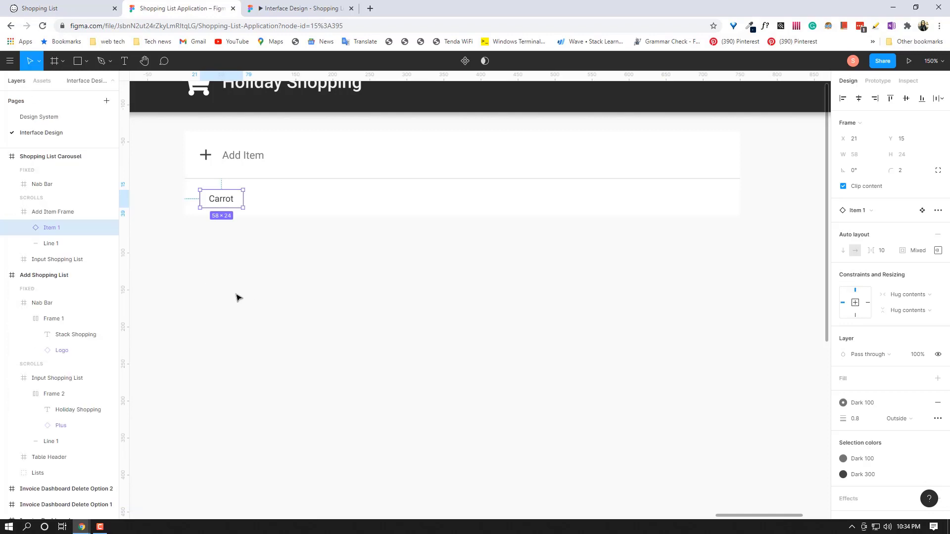
Duplicate the Carrot chip to its right as Item 2 and enter its text.
{"action": "left_click_drag", "start_coordinate": [233, 261], "coordinate": [244, 266]}
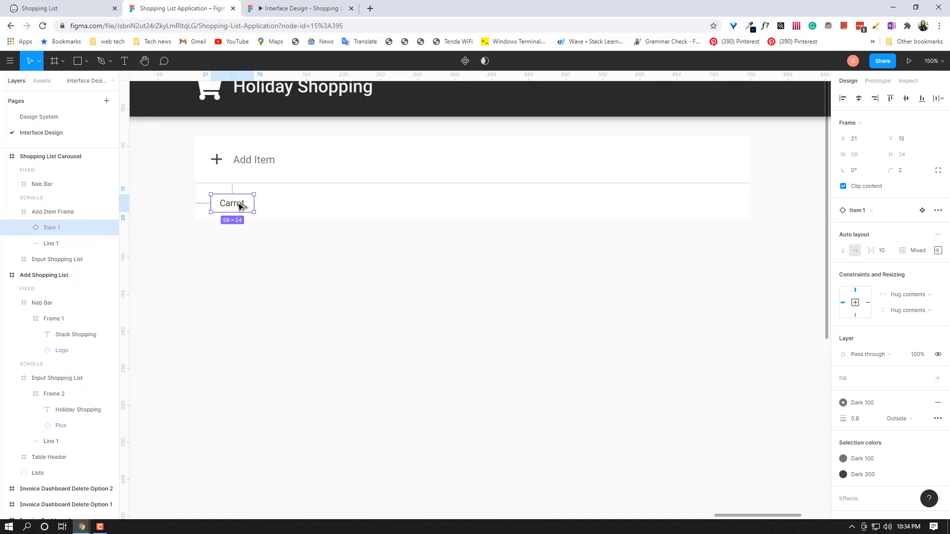
{"action": "left_click_drag", "start_coordinate": [238, 207], "coordinate": [288, 207]}
{"action": "double_click", "coordinate": [282, 205]}
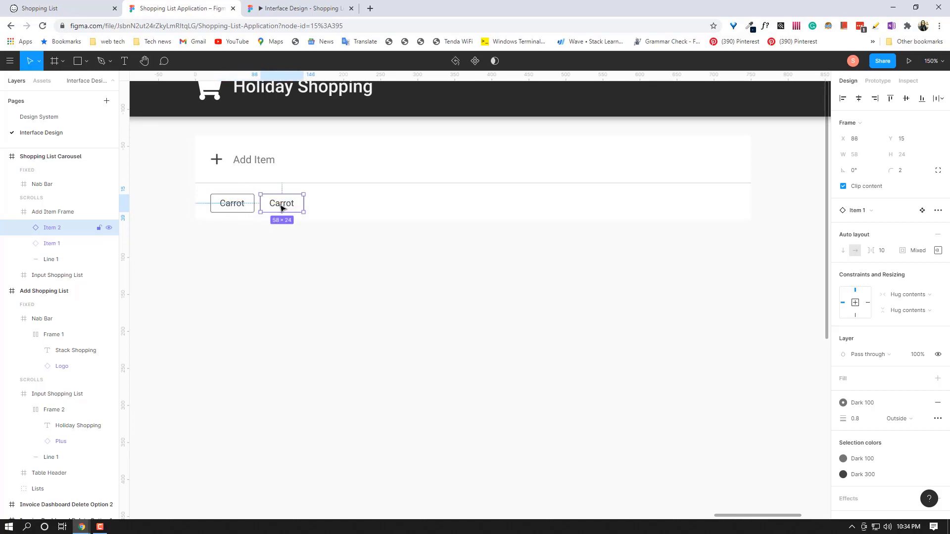
{"action": "double_click", "coordinate": [281, 205]}
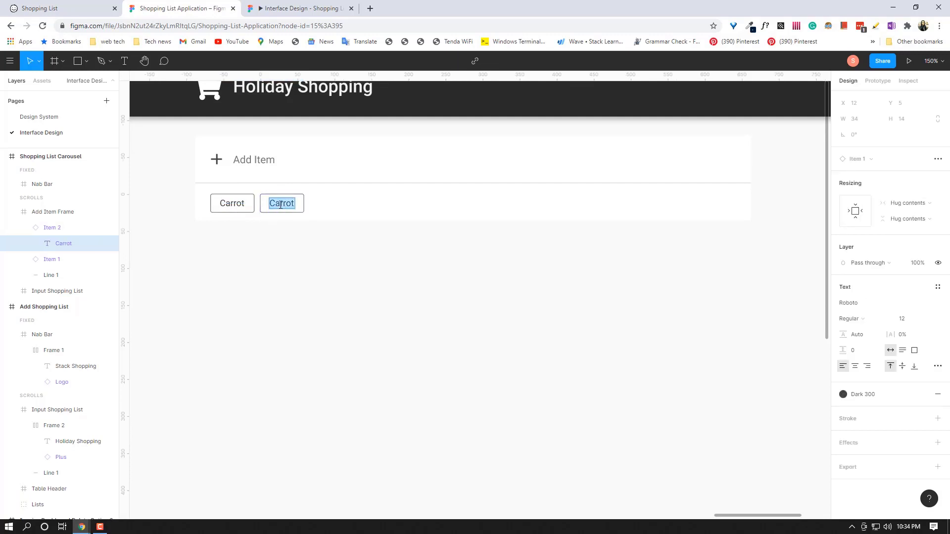
Change the duplicated chip's text from Carrot to Oil.
{"action": "key", "text": "BackSpace"}
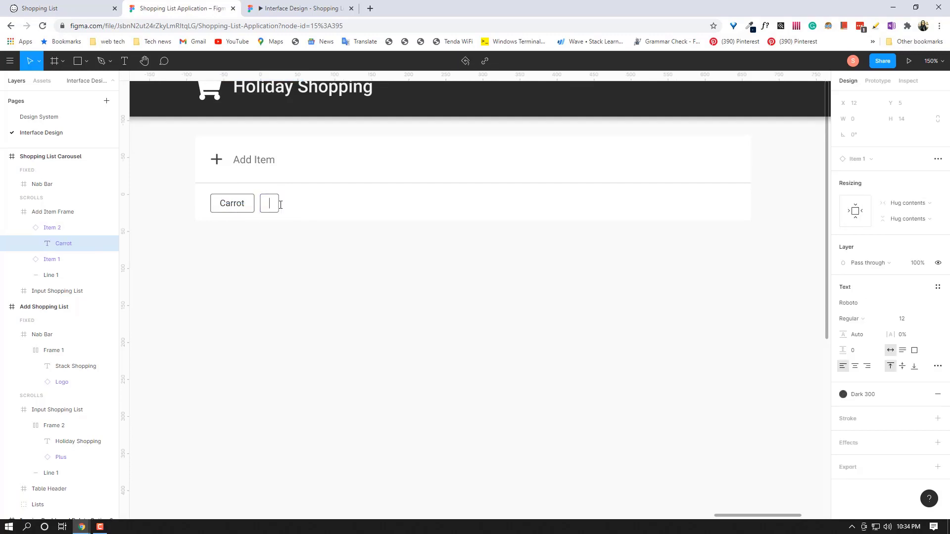
{"action": "type", "text": "Oil"}
{"action": "key", "text": "Escape"}
Duplicate the Oil chip and retype the copy as Egg.
{"action": "left_click", "coordinate": [24, 228]}
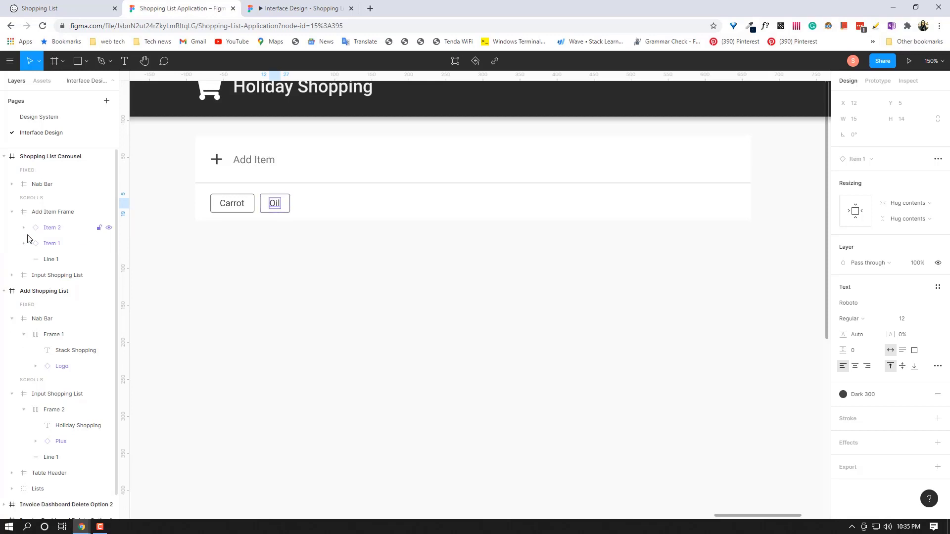
{"action": "left_click", "coordinate": [303, 206]}
{"action": "left_click", "coordinate": [268, 199]}
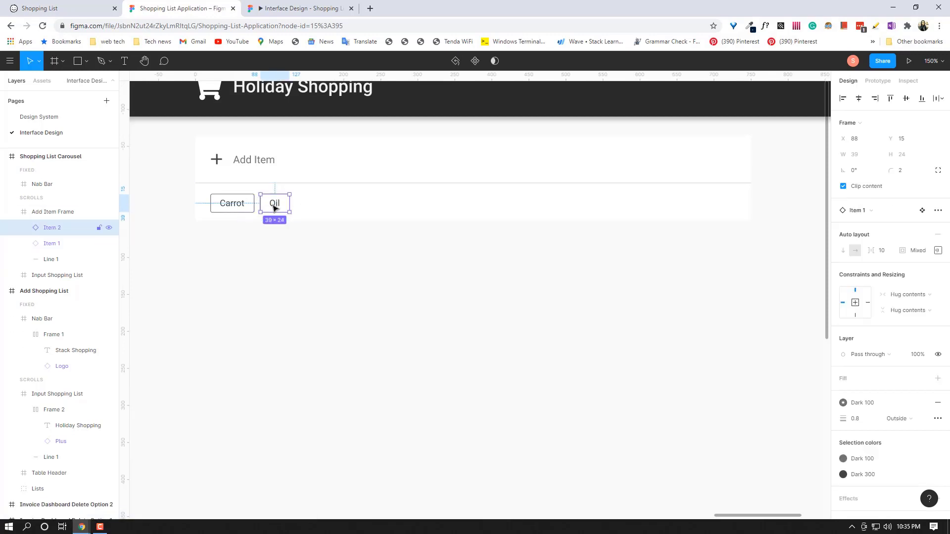
{"action": "key", "text": "ctrl+d"}
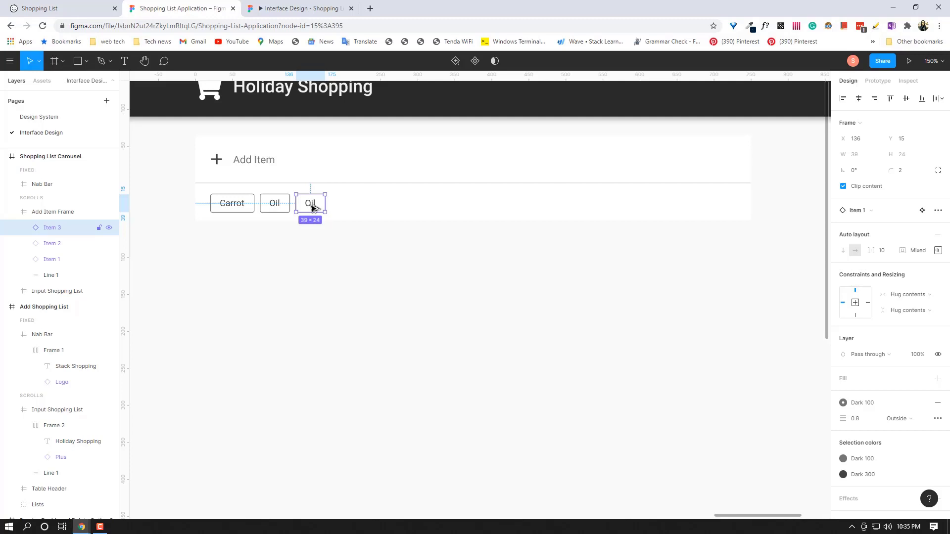
{"action": "double_click", "coordinate": [311, 204]}
{"action": "double_click", "coordinate": [311, 204]}
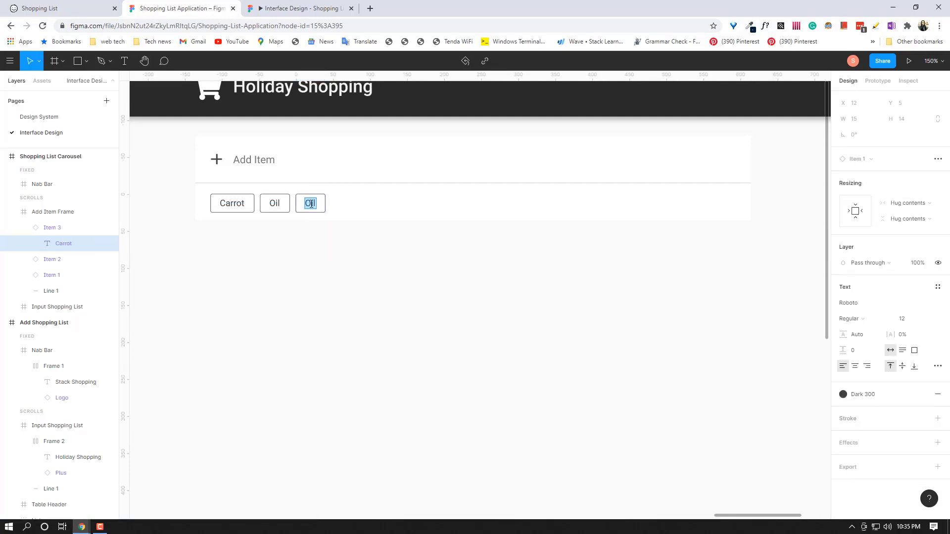
{"action": "key", "text": "BackSpace"}
{"action": "type", "text": "Egg"}
{"action": "left_click", "coordinate": [313, 225]}
Duplicate the Egg chip beside it and retype the copy as Milk.
{"action": "left_click", "coordinate": [315, 206]}
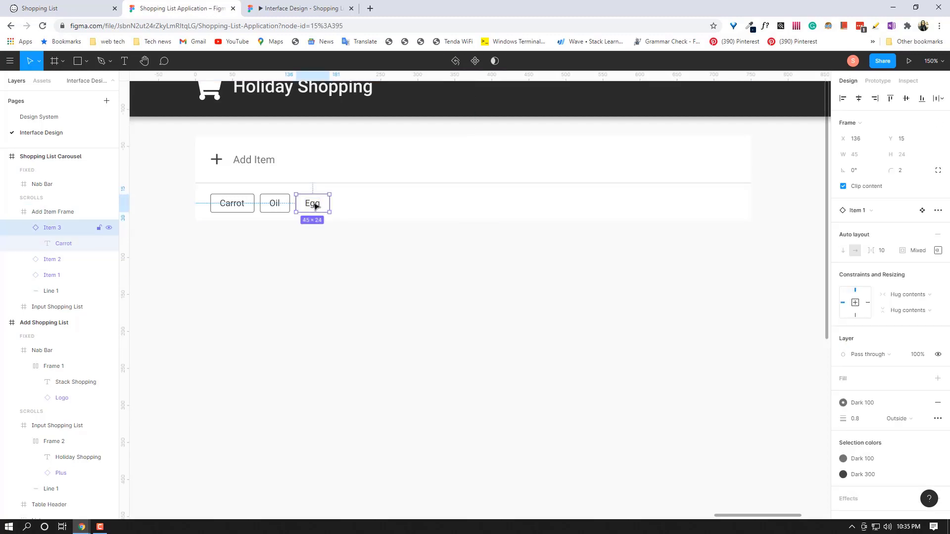
{"action": "left_click_drag", "start_coordinate": [316, 206], "coordinate": [356, 207]}
{"action": "double_click", "coordinate": [357, 207]}
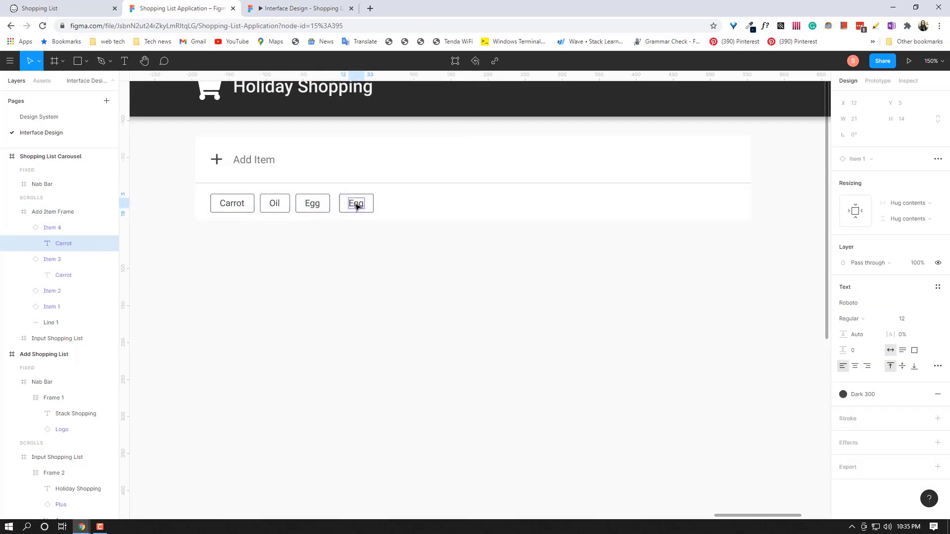
{"action": "double_click", "coordinate": [356, 205]}
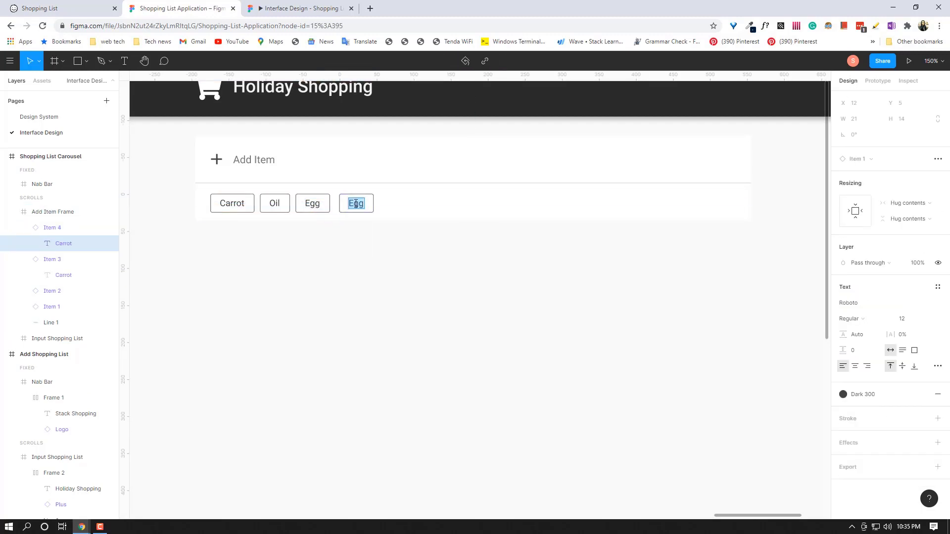
{"action": "type", "text": "Milk"}
{"action": "left_click", "coordinate": [384, 262]}
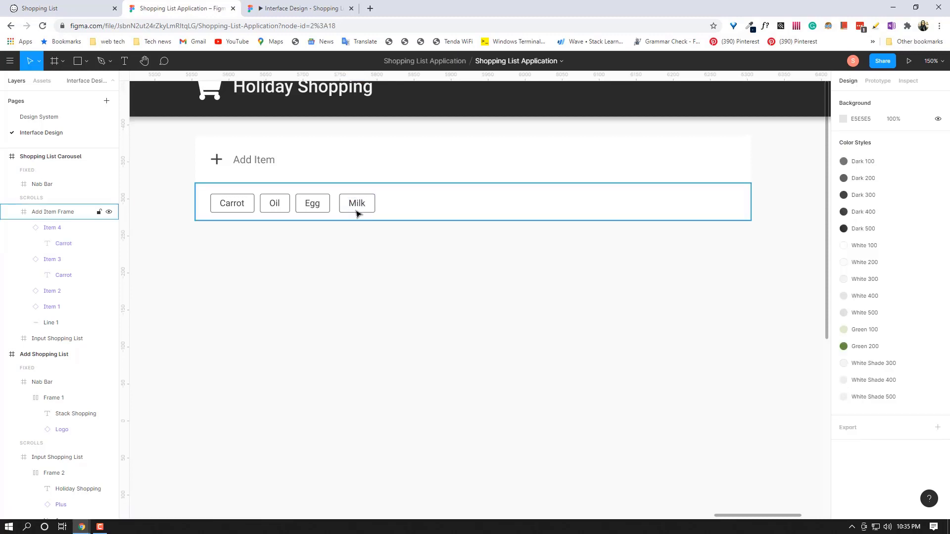
Duplicate the Milk chip to its right and retype it as Kitchen Towel.
{"action": "left_click_drag", "start_coordinate": [357, 213], "coordinate": [403, 206]}
{"action": "double_click", "coordinate": [404, 207]}
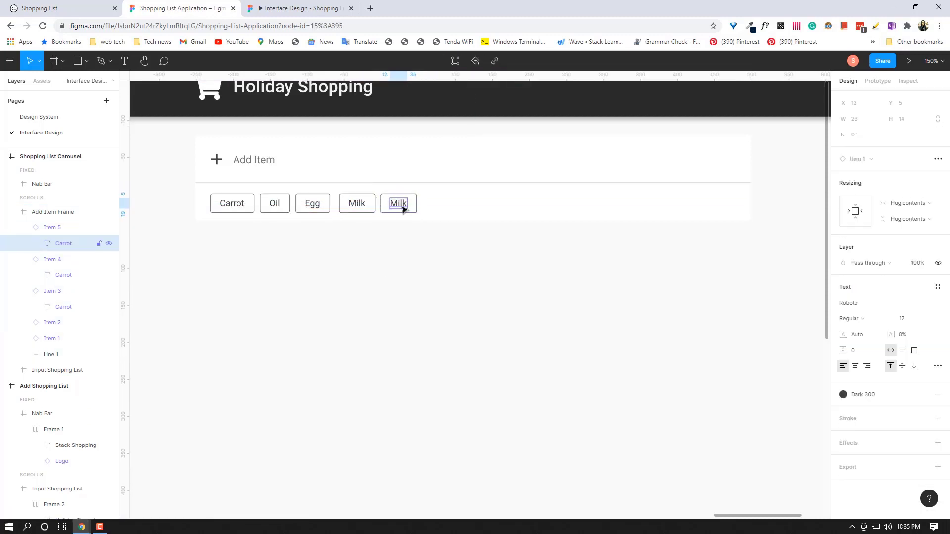
{"action": "double_click", "coordinate": [403, 208]}
{"action": "key", "text": "BackSpace"}
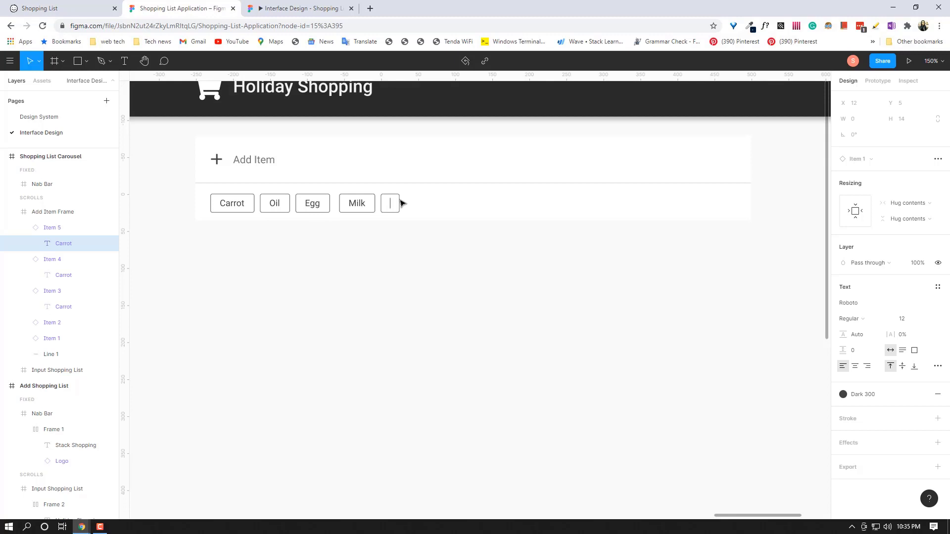
{"action": "type", "text": "Kitchen Towel"}
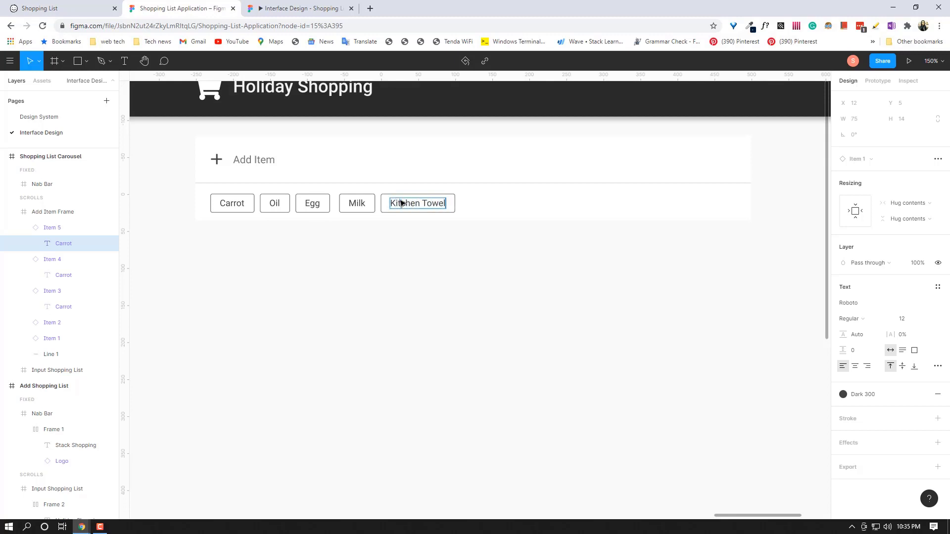
{"action": "left_click", "coordinate": [431, 272]}
Duplicate the Kitchen Towel chip to its right.
{"action": "double_click", "coordinate": [428, 203]}
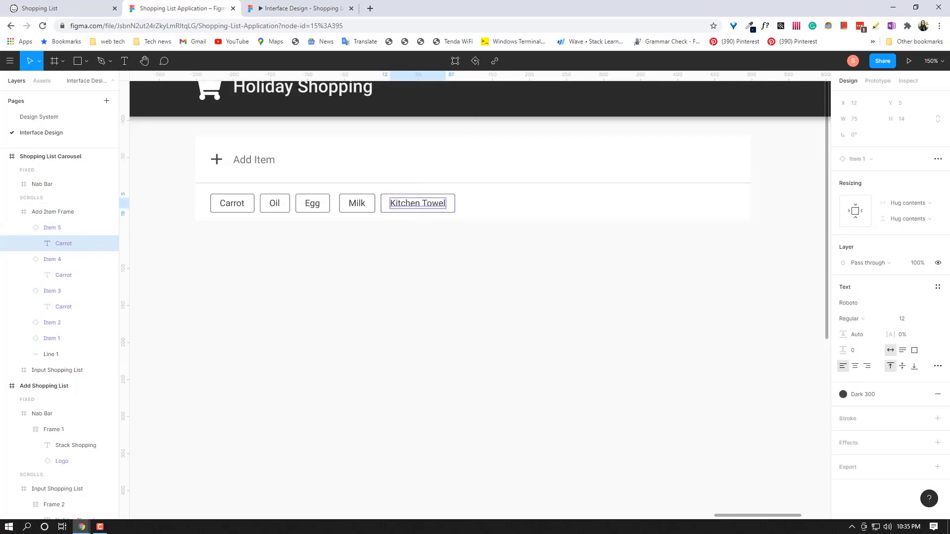
{"action": "left_click", "coordinate": [414, 203]}
{"action": "left_click_drag", "start_coordinate": [414, 203], "coordinate": [495, 207]}
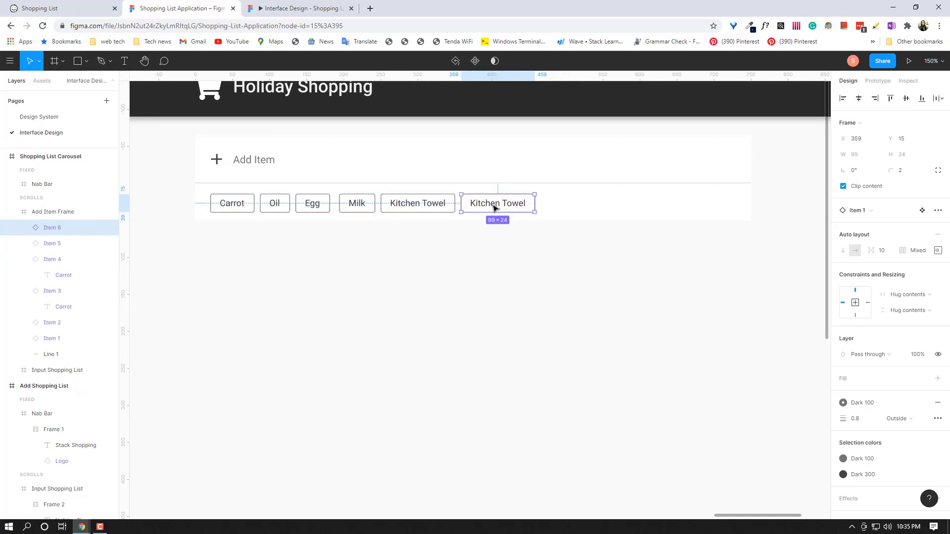
Relabel the duplicated chip's text as Nutella.
{"action": "double_click", "coordinate": [495, 207]}
{"action": "double_click", "coordinate": [493, 205]}
{"action": "type", "text": "Nutella"}
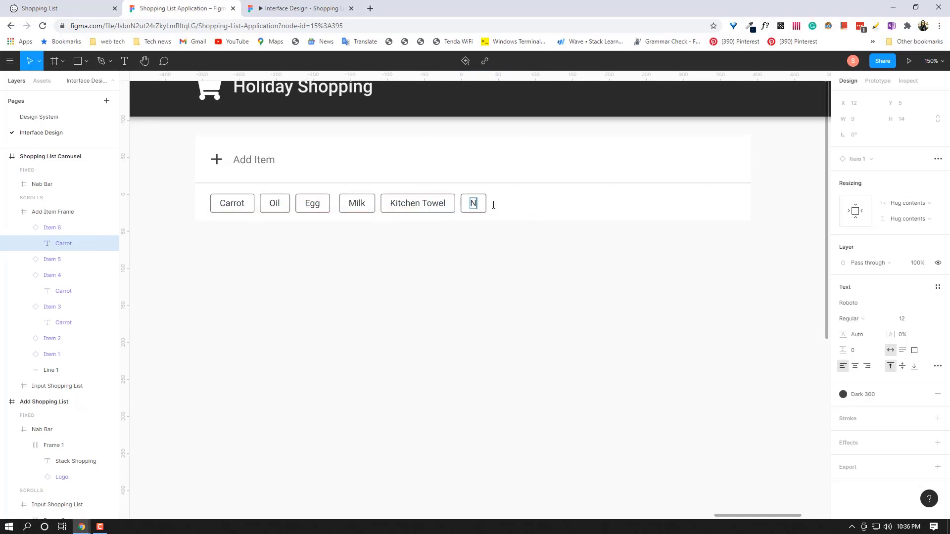
{"action": "left_click", "coordinate": [519, 203]}
Duplicate the Nutella chip to its right and relabel the copy Beef.
{"action": "left_click", "coordinate": [494, 208]}
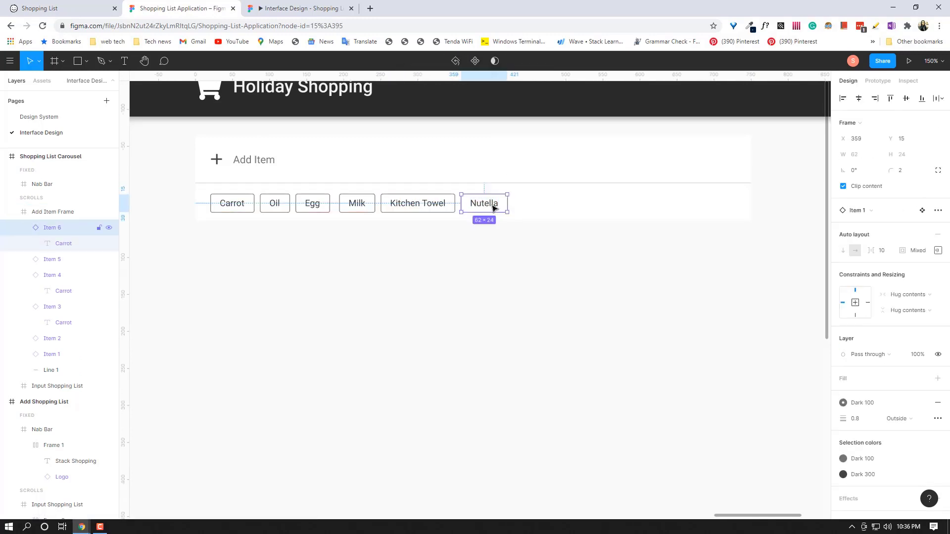
{"action": "left_click_drag", "start_coordinate": [494, 207], "coordinate": [541, 203]}
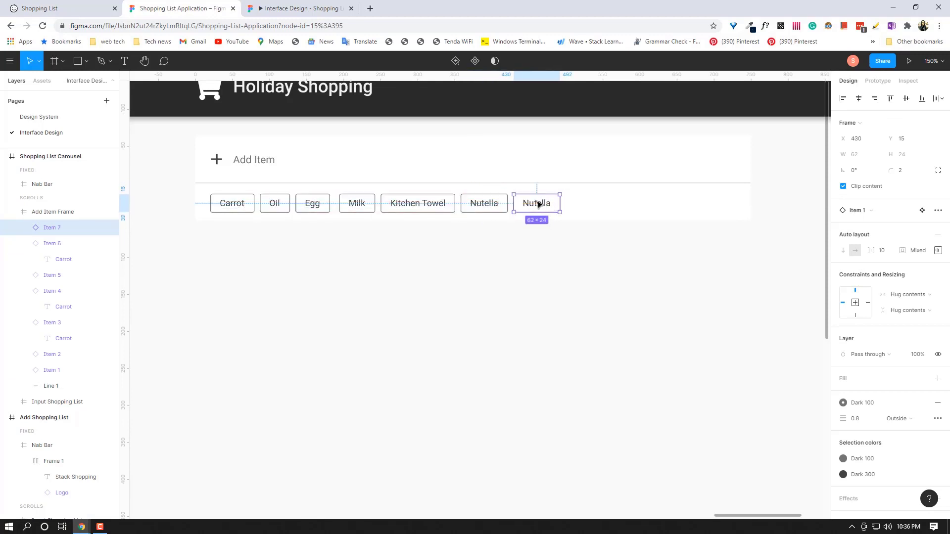
{"action": "double_click", "coordinate": [541, 202]}
{"action": "double_click", "coordinate": [541, 202]}
{"action": "key", "text": "BackSpace"}
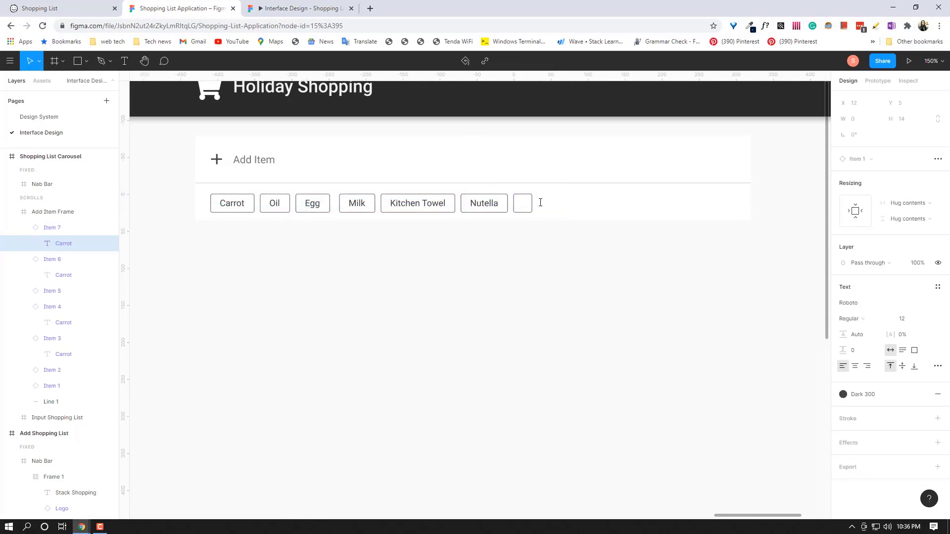
{"action": "type", "text": "Beef"}
{"action": "key", "text": "Escape"}
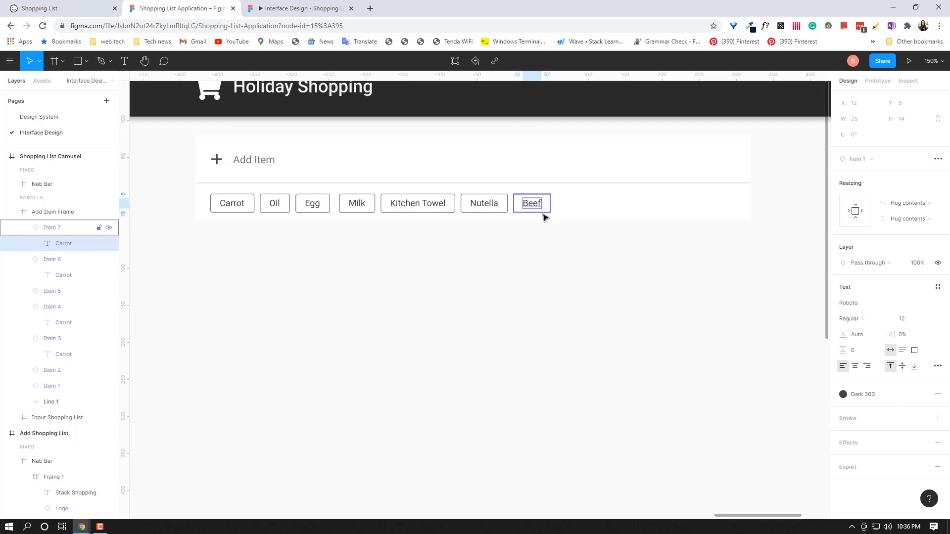
Duplicate the Beef chip at the row's end and relabel it Onions.
{"action": "key", "text": "ctrl+d"}
{"action": "double_click", "coordinate": [575, 204]}
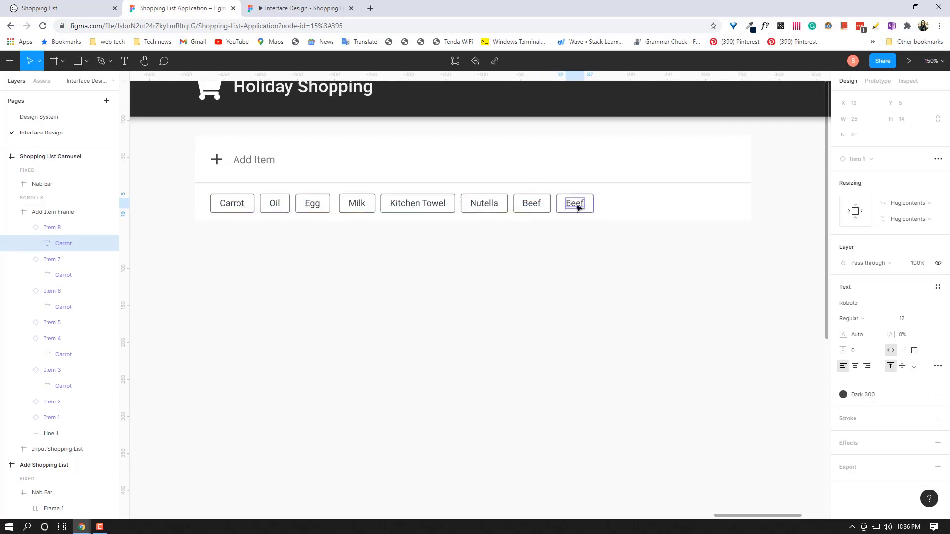
{"action": "double_click", "coordinate": [577, 205]}
{"action": "type", "text": "Onions"}
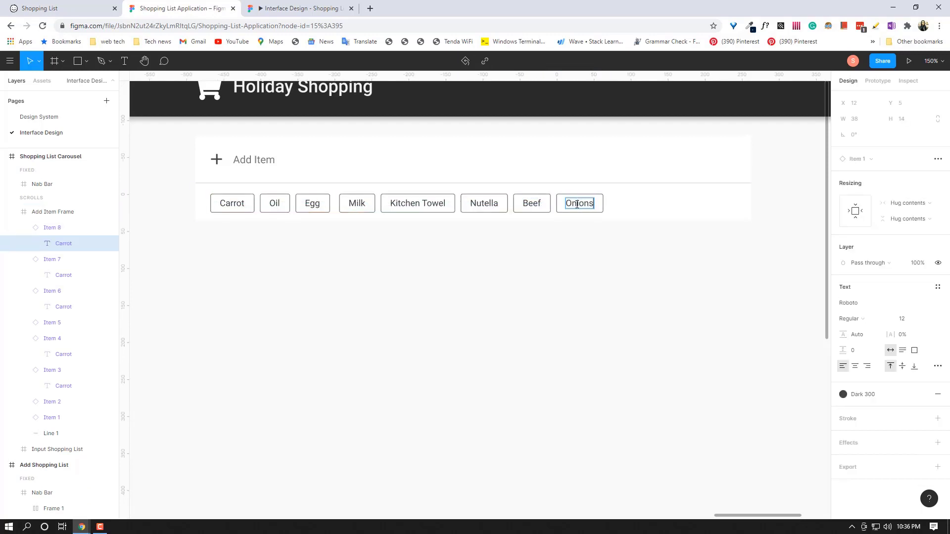
{"action": "key", "text": "Escape"}
Duplicate the Onions chip and relabel the new chip Pumkin.
{"action": "left_click", "coordinate": [583, 202]}
{"action": "left_click", "coordinate": [578, 204]}
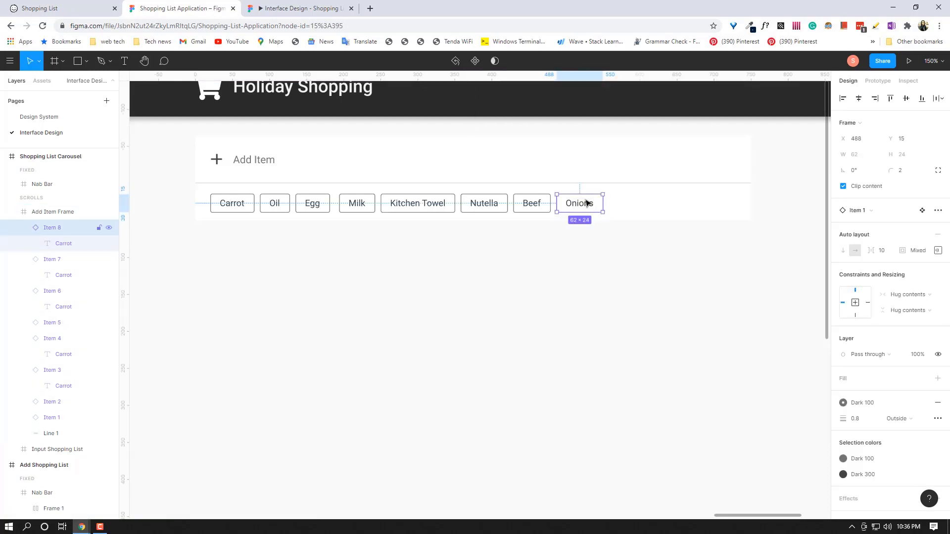
{"action": "key", "text": "ctrl+d"}
{"action": "double_click", "coordinate": [633, 203]}
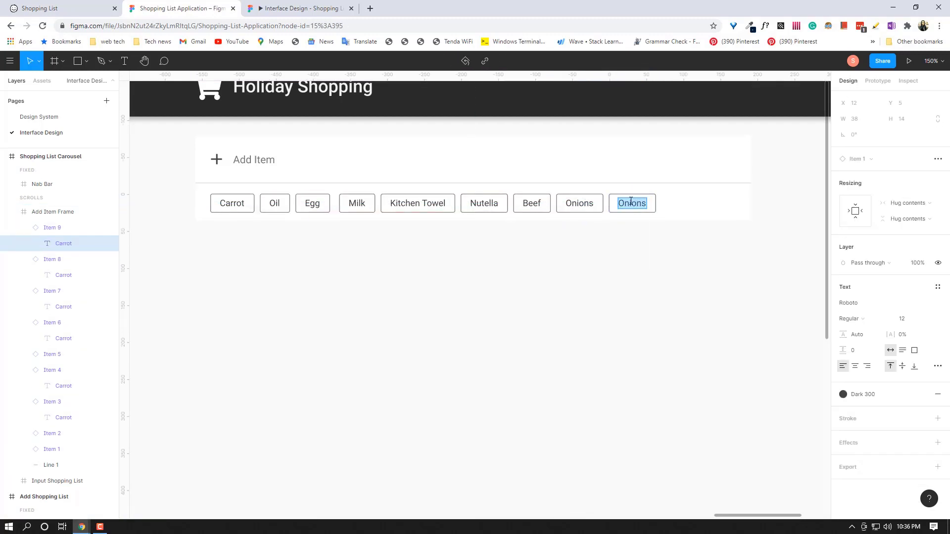
{"action": "type", "text": "Pumkin"}
{"action": "left_click", "coordinate": [663, 236]}
Add a Banana chip after Pumkin, then copy it below the row.
{"action": "left_click", "coordinate": [636, 206]}
{"action": "left_click_drag", "start_coordinate": [655, 206], "coordinate": [701, 206]}
{"action": "double_click", "coordinate": [690, 203]}
{"action": "double_click", "coordinate": [690, 203]}
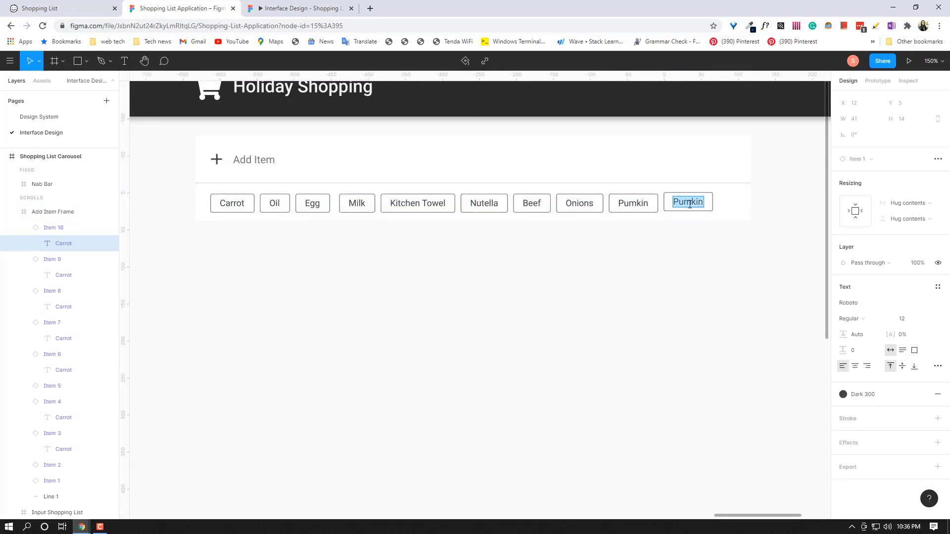
{"action": "key", "text": "BackSpace"}
{"action": "type", "text": "Banana"}
{"action": "key", "text": "Escape"}
{"action": "key", "text": "Escape"}
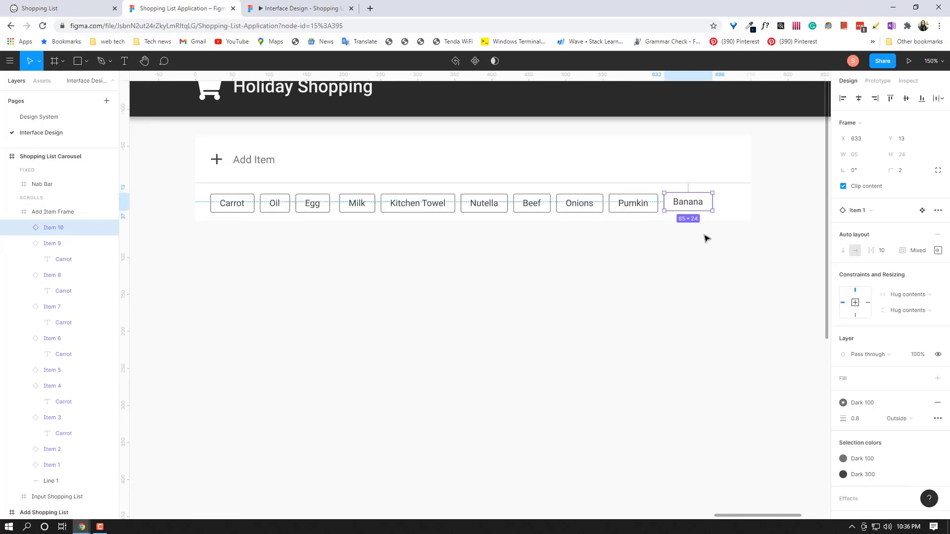
{"action": "left_click_drag", "start_coordinate": [686, 209], "coordinate": [228, 238]}
Relabel the copied chip below the row as Tomatoes.
{"action": "double_click", "coordinate": [236, 236]}
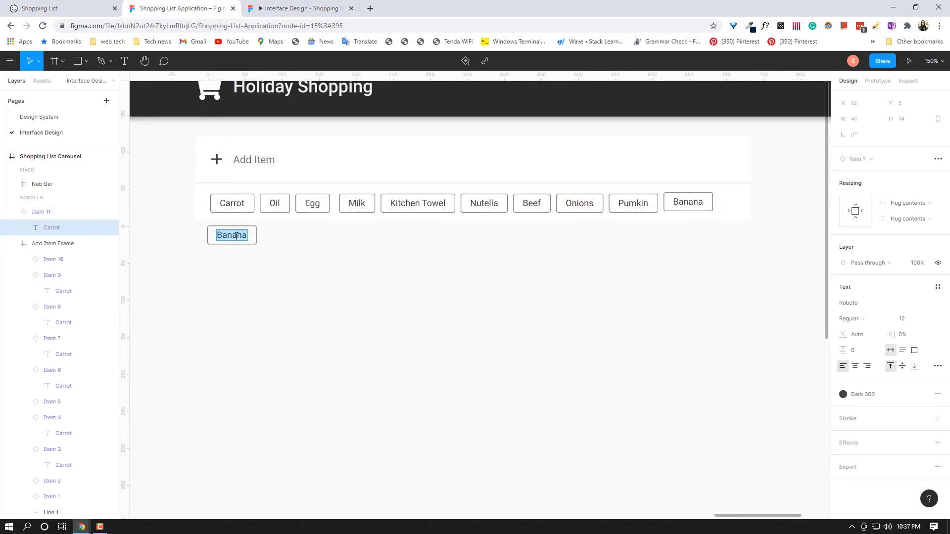
{"action": "key", "text": "BackSpace"}
{"action": "type", "text": "Tomatoes"}
{"action": "key", "text": "Escape"}
{"action": "left_click", "coordinate": [41, 212]}
{"action": "left_click", "coordinate": [18, 212]}
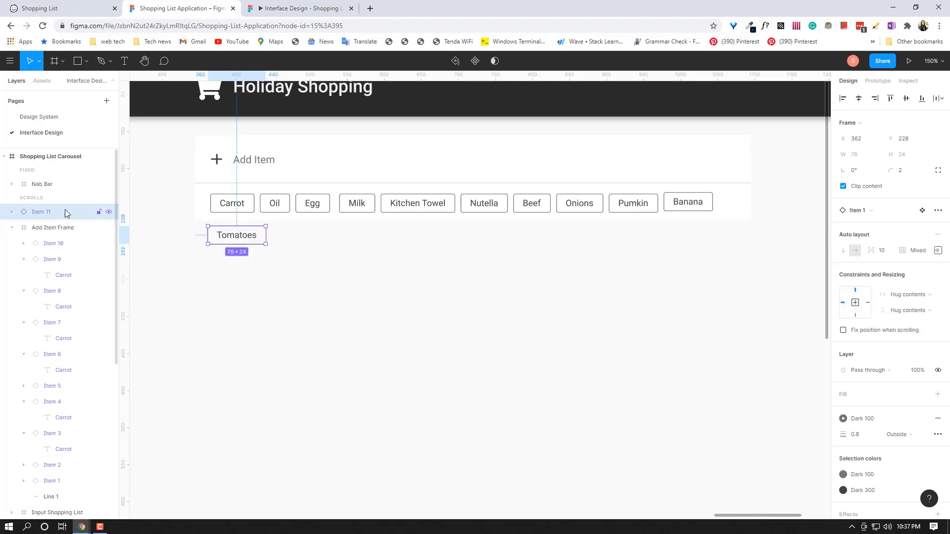
Duplicate the Tomatoes chip to its right and relabel it Toilet Papers.
{"action": "left_click_drag", "start_coordinate": [236, 238], "coordinate": [303, 241]}
{"action": "double_click", "coordinate": [296, 237]}
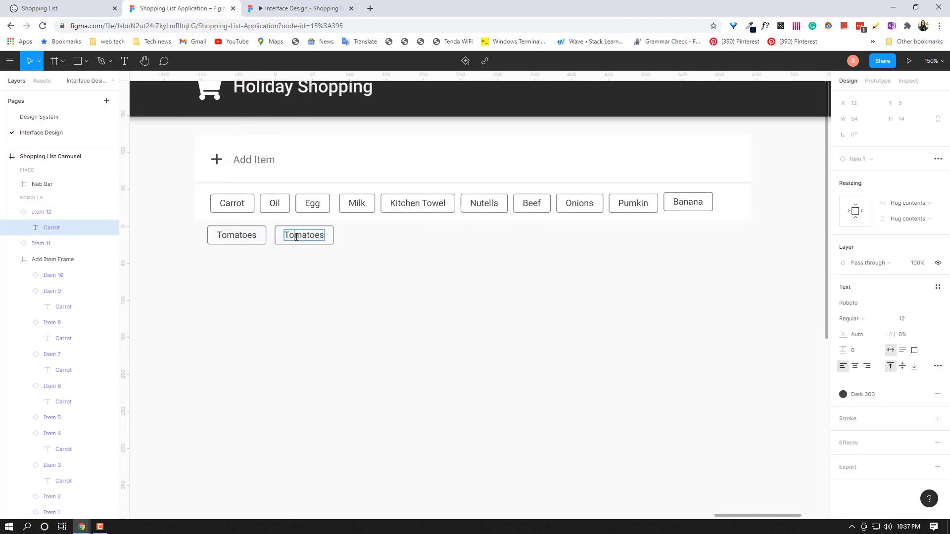
{"action": "double_click", "coordinate": [296, 237]}
{"action": "key", "text": "BackSpace"}
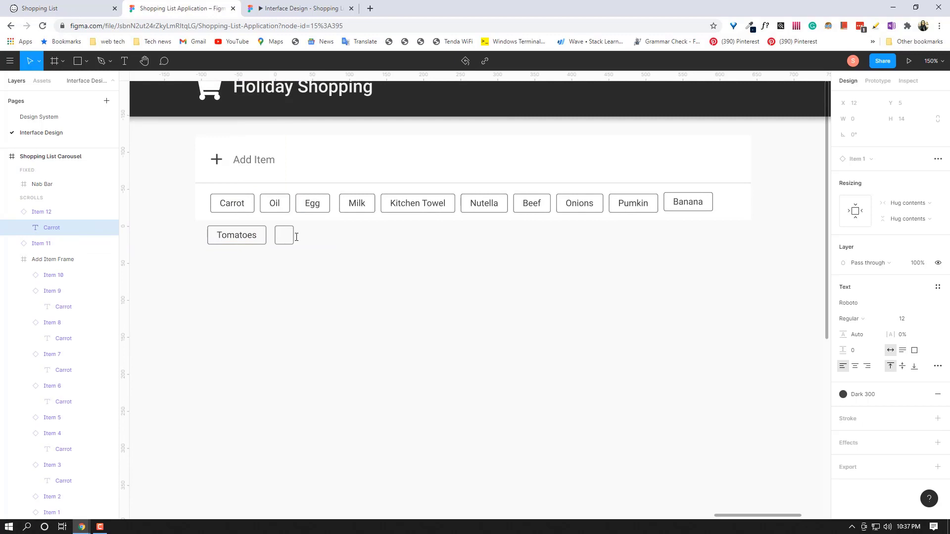
{"action": "type", "text": "Toilet Papers"}
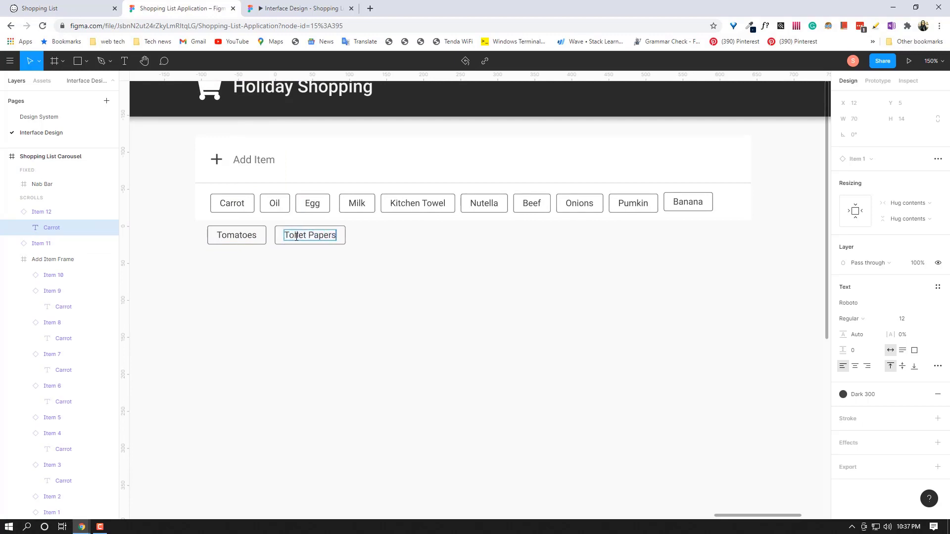
{"action": "key", "text": "Escape"}
Duplicate the Toilet Papers chip and relabel the copy Lemon.
{"action": "left_click_drag", "start_coordinate": [310, 237], "coordinate": [389, 237], "text": "alt"}
{"action": "double_click", "coordinate": [388, 238]}
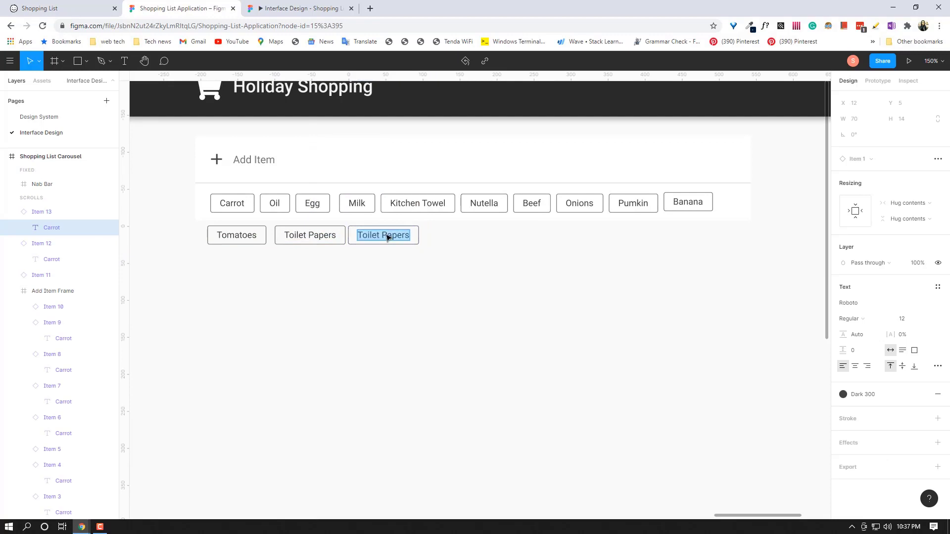
{"action": "key", "text": "BackSpace"}
{"action": "type", "text": "Lemon"}
{"action": "left_click", "coordinate": [413, 271]}
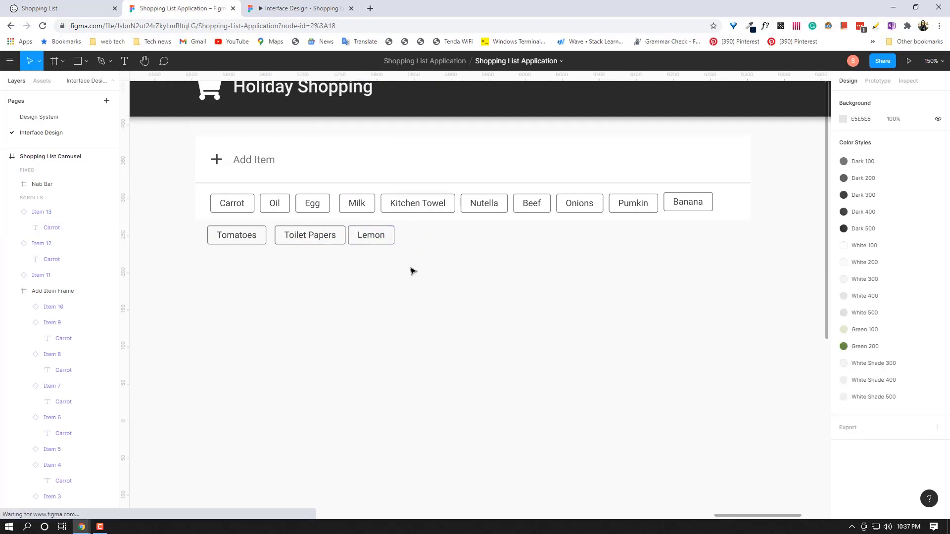
Duplicate the Lemon chip and relabel the copy Pasta.
{"action": "left_click", "coordinate": [371, 235]}
{"action": "left_click_drag", "start_coordinate": [372, 235], "coordinate": [434, 236], "text": "alt"}
{"action": "double_click", "coordinate": [429, 236]}
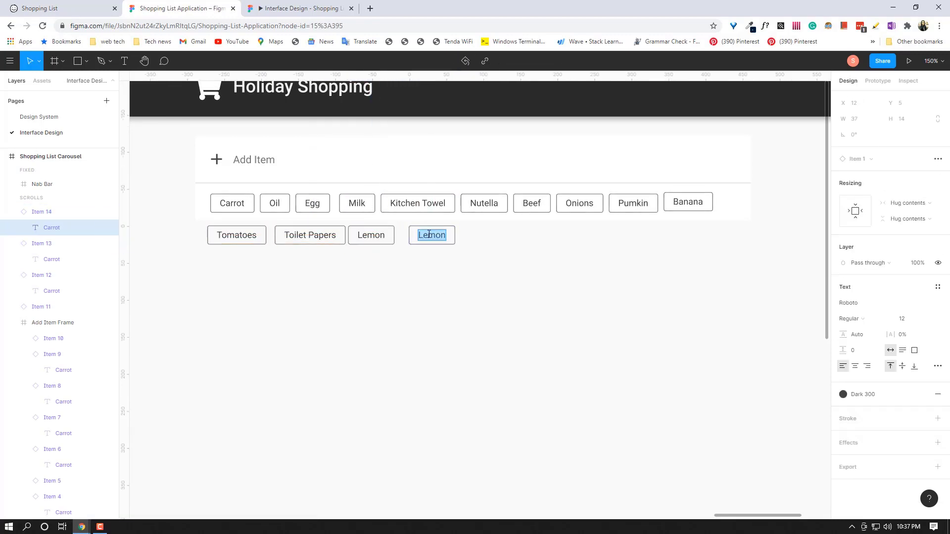
{"action": "key", "text": "BackSpace"}
{"action": "type", "text": "Pasta"}
{"action": "left_click", "coordinate": [456, 261]}
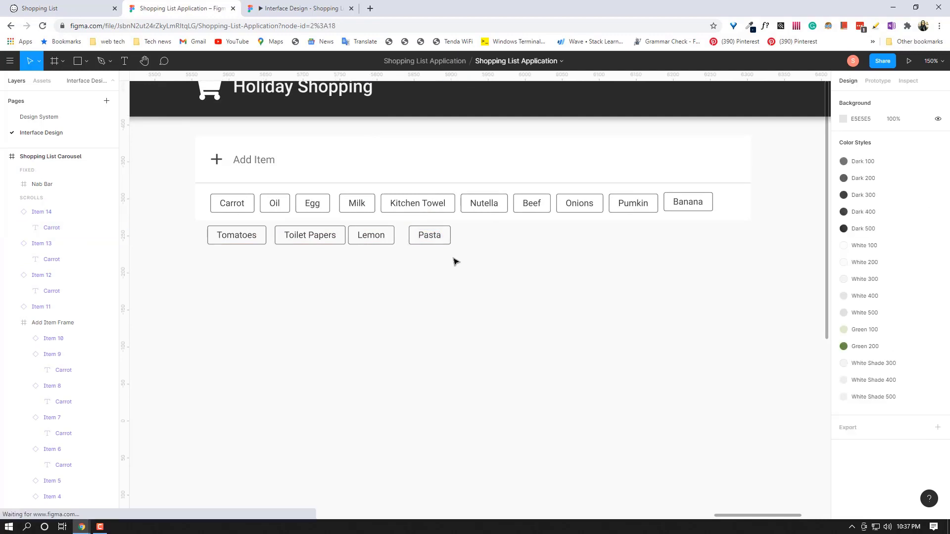
Duplicate the Pasta chip and relabel the copy Cheese.
{"action": "left_click", "coordinate": [429, 235]}
{"action": "left_click_drag", "start_coordinate": [429, 235], "coordinate": [480, 236], "text": "alt"}
{"action": "double_click", "coordinate": [481, 236]}
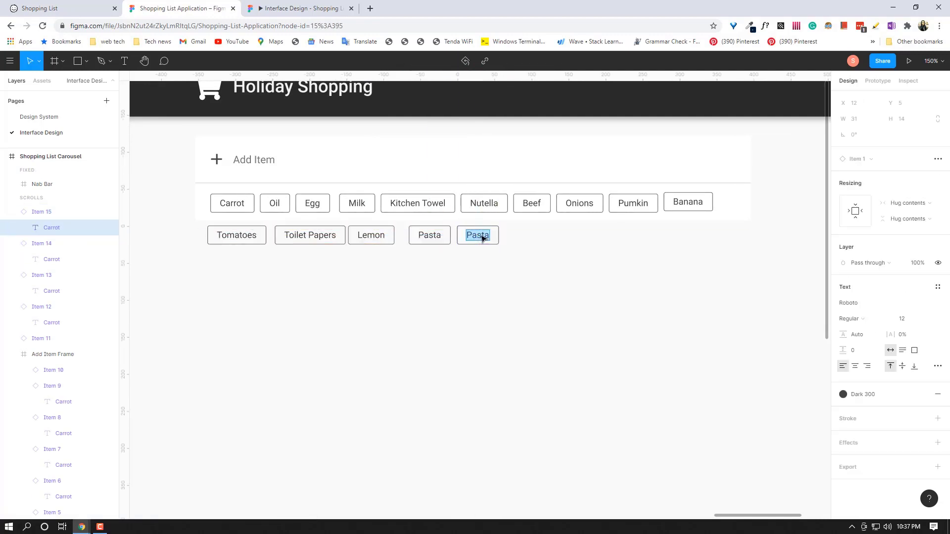
{"action": "key", "text": "BackSpace"}
{"action": "type", "text": "Cheese"}
{"action": "key", "text": "Escape"}
Add a Capsicum chip after Cheese and collapse the Item 15 and 16 layers.
{"action": "left_click_drag", "start_coordinate": [488, 236], "coordinate": [538, 236], "text": "alt"}
{"action": "double_click", "coordinate": [538, 236]}
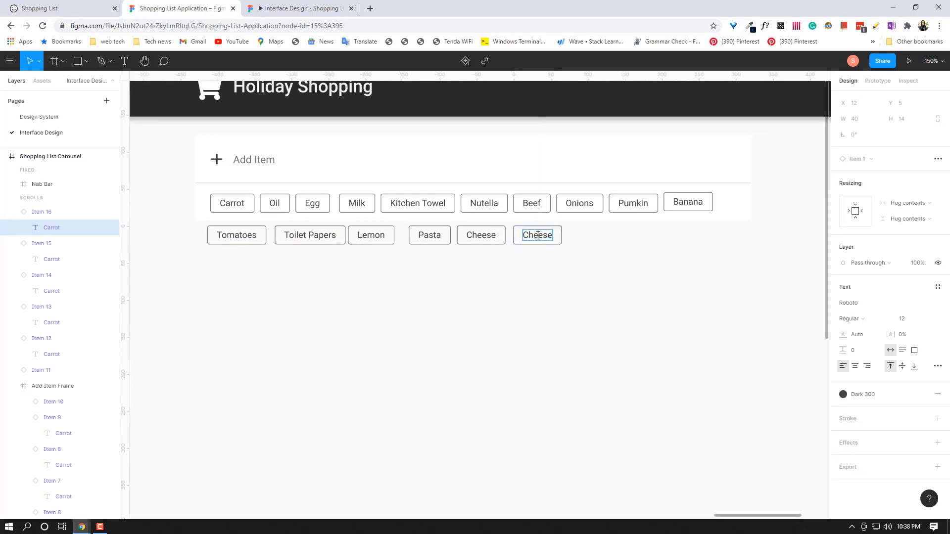
{"action": "key", "text": "Return"}
{"action": "key", "text": "BackSpace"}
{"action": "type", "text": "Capsicum"}
{"action": "key", "text": "Escape"}
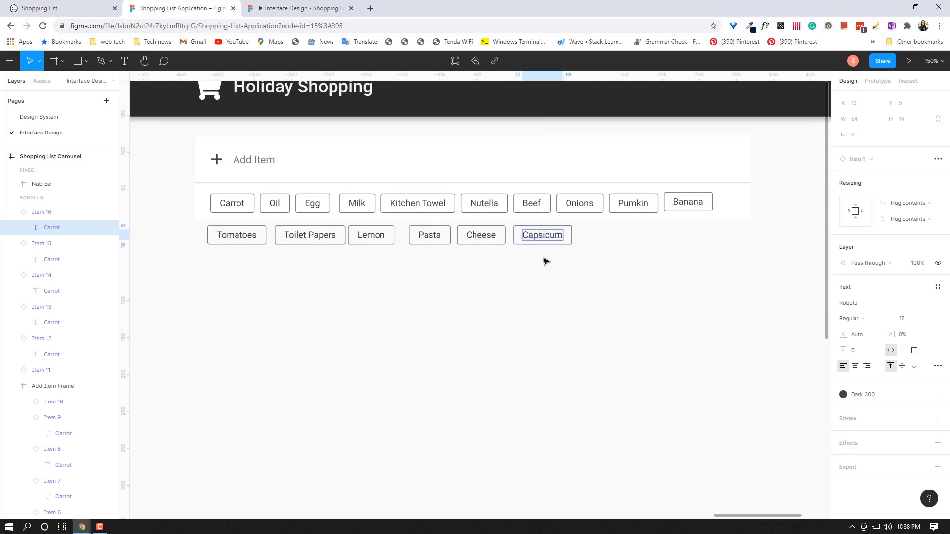
{"action": "left_click", "coordinate": [11, 212]}
{"action": "left_click", "coordinate": [17, 228]}
Collapse the Item 3–14 layers and select the Item 1 Carrot layer.
{"action": "left_click", "coordinate": [11, 243]}
{"action": "left_click", "coordinate": [12, 259]}
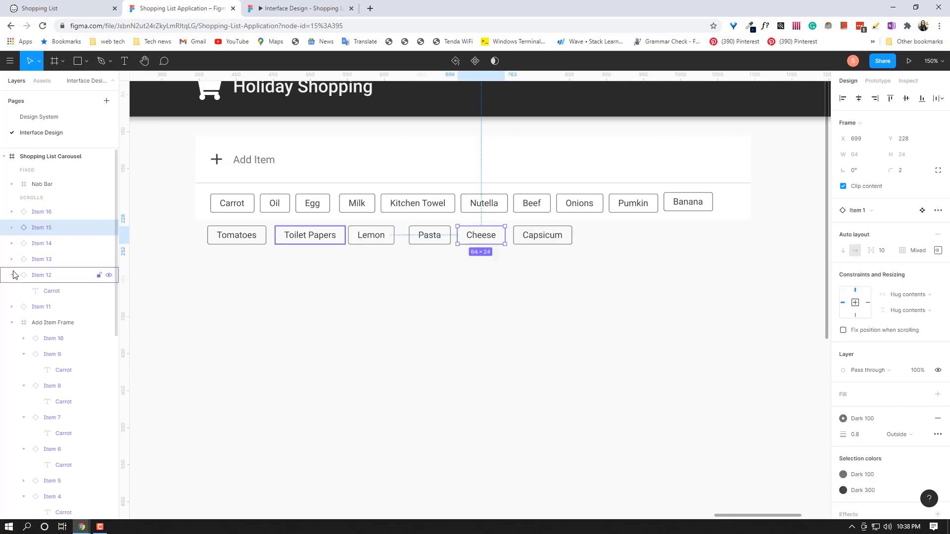
{"action": "left_click", "coordinate": [12, 275]}
{"action": "left_click", "coordinate": [23, 338]}
{"action": "left_click", "coordinate": [24, 354]}
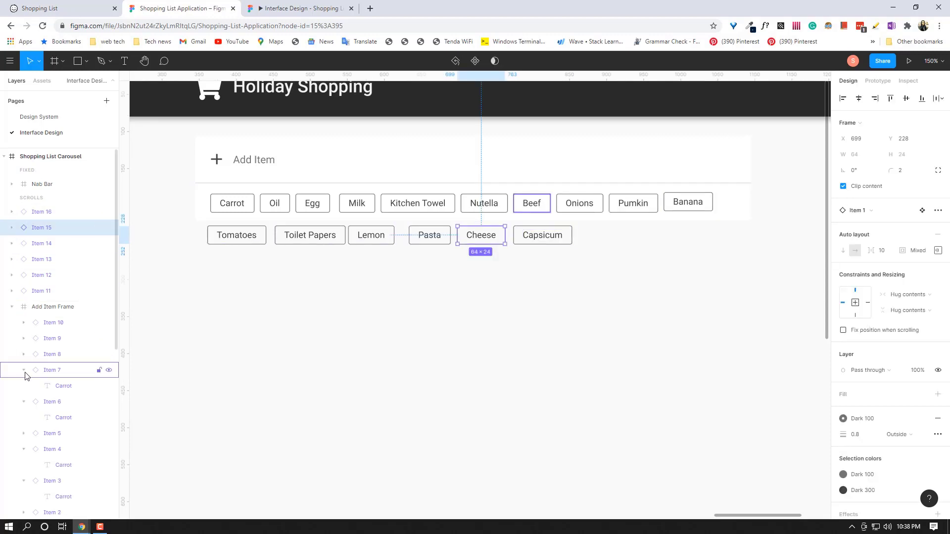
{"action": "left_click", "coordinate": [23, 370]}
{"action": "left_click", "coordinate": [23, 386]}
{"action": "left_click", "coordinate": [23, 417]}
{"action": "left_click", "coordinate": [23, 434]}
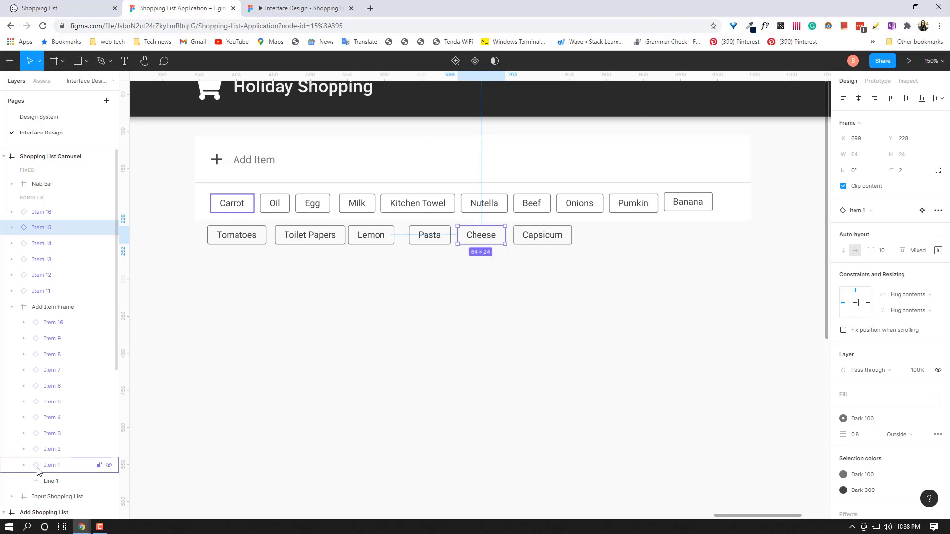
{"action": "left_click", "coordinate": [45, 467]}
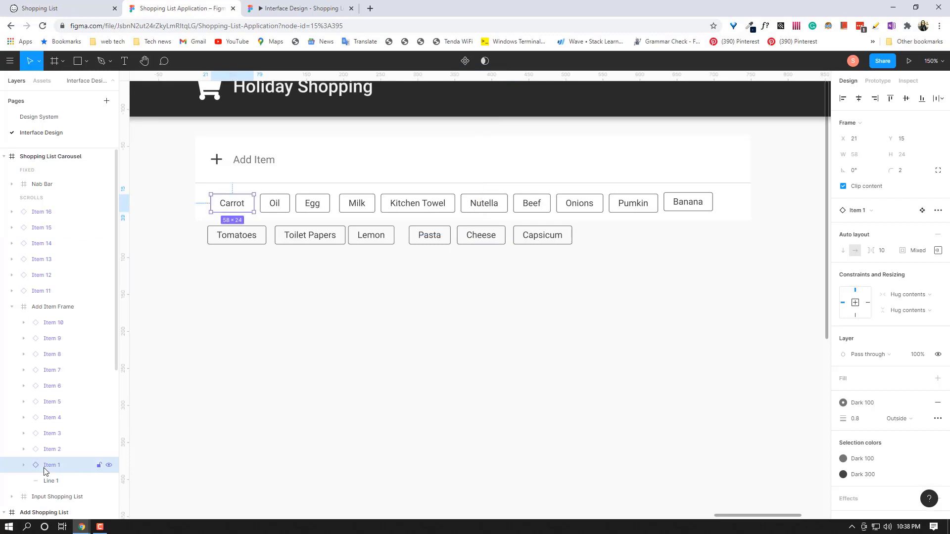
{"action": "scroll", "coordinate": [59, 374], "scroll_direction": "down", "scroll_amount": 4}
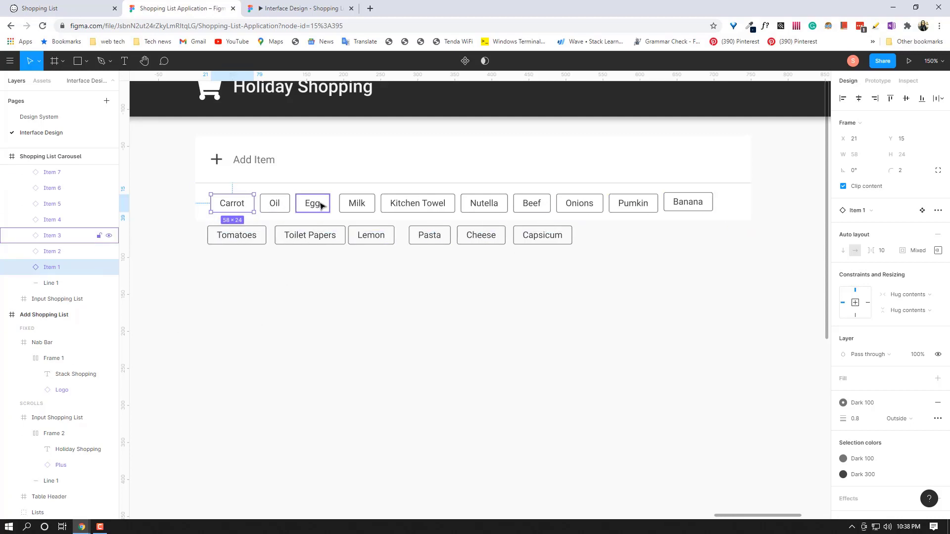
Rename the Item 1 and Item 2 layers to Carrot and Oil.
{"action": "double_click", "coordinate": [68, 272]}
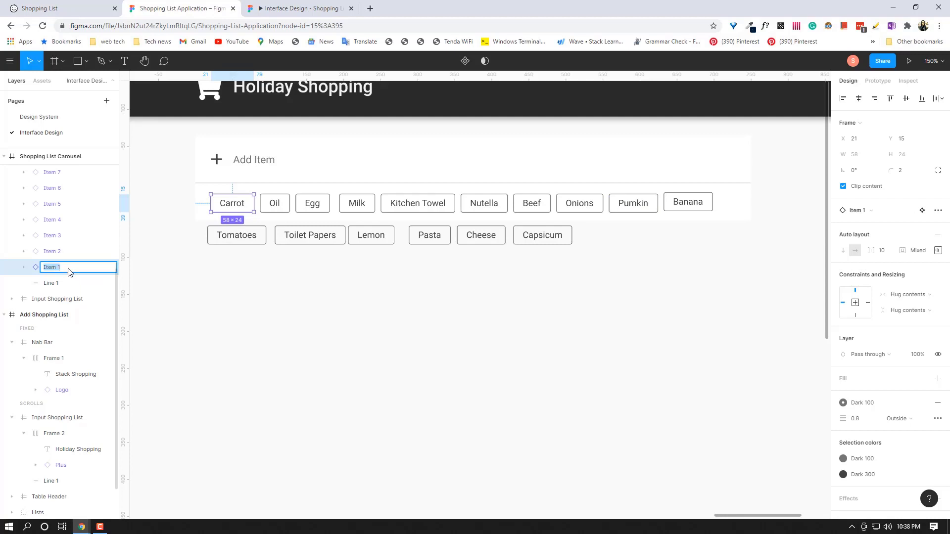
{"action": "key", "text": "BackSpace"}
{"action": "key", "text": "Return"}
{"action": "double_click", "coordinate": [62, 252]}
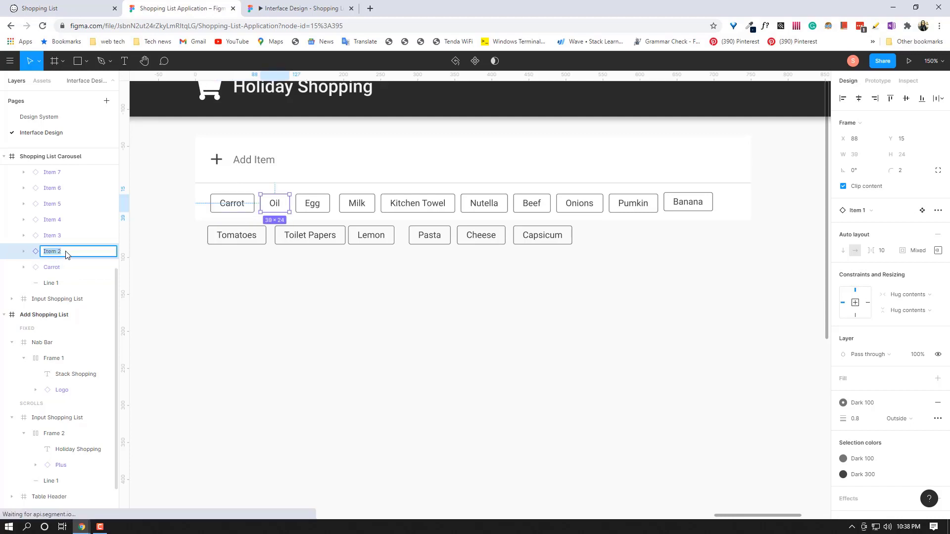
{"action": "type", "text": "oil"}
{"action": "key", "text": "Return"}
{"action": "double_click", "coordinate": [68, 253]}
{"action": "key", "text": "BackSpace"}
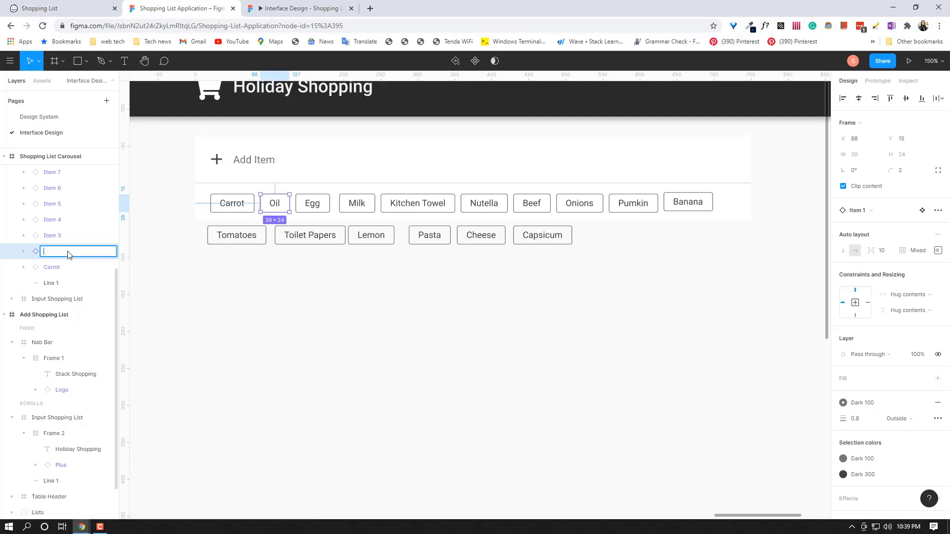
{"action": "type", "text": "Oil"}
{"action": "key", "text": "Return"}
Rename Items 3–5 layers to Egg, Milk and Kitchen Towel.
{"action": "double_click", "coordinate": [71, 237]}
{"action": "type", "text": "E"}
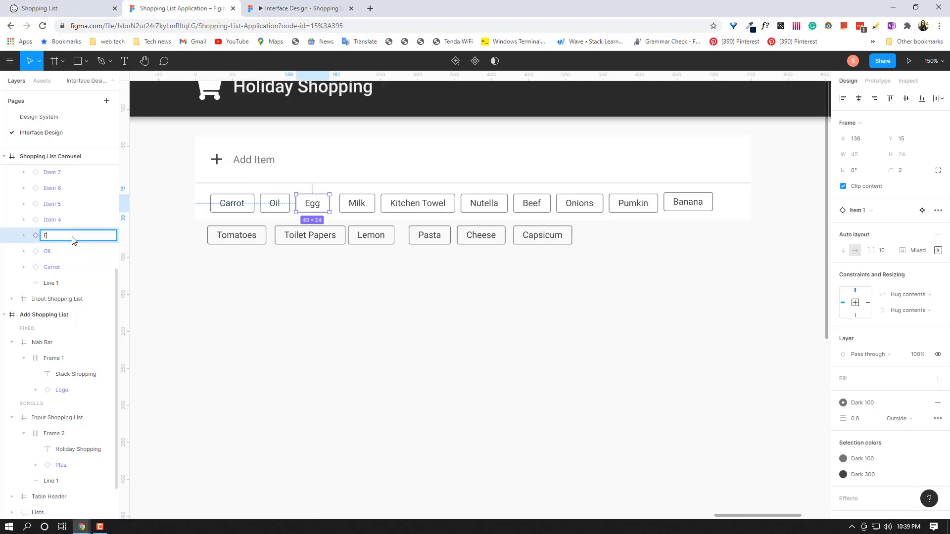
{"action": "type", "text": "gg"}
{"action": "key", "text": "Return"}
{"action": "double_click", "coordinate": [70, 220]}
{"action": "key", "text": "BackSpace"}
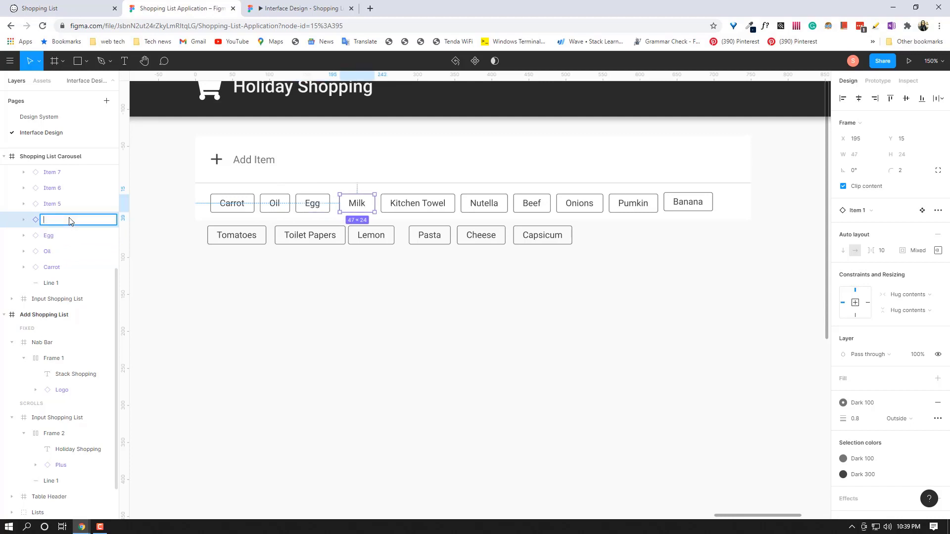
{"action": "type", "text": "Milk"}
{"action": "key", "text": "Return"}
{"action": "double_click", "coordinate": [66, 202]}
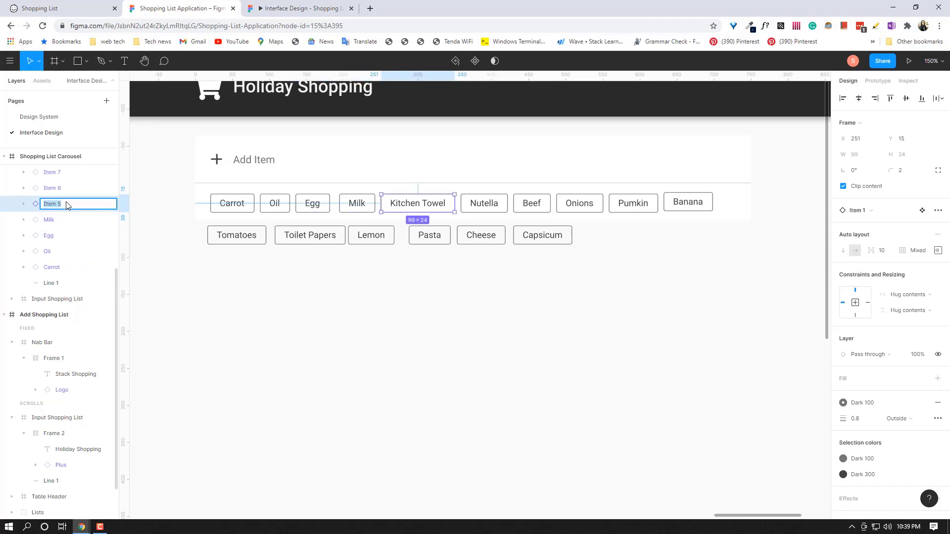
{"action": "key", "text": "BackSpace"}
{"action": "type", "text": "Kitchen Towel"}
{"action": "key", "text": "Return"}
Rename Items 6–8 layers to Nutella, Beef and Onions.
{"action": "scroll", "coordinate": [69, 217], "scroll_direction": "up", "scroll_amount": 2}
{"action": "double_click", "coordinate": [70, 240]}
{"action": "key", "text": "BackSpace"}
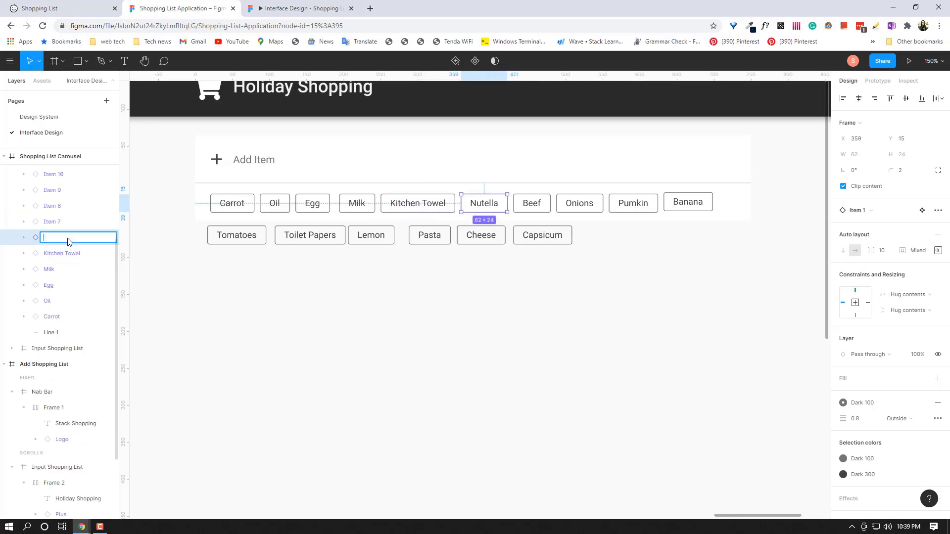
{"action": "key", "text": "Return"}
{"action": "double_click", "coordinate": [69, 223]}
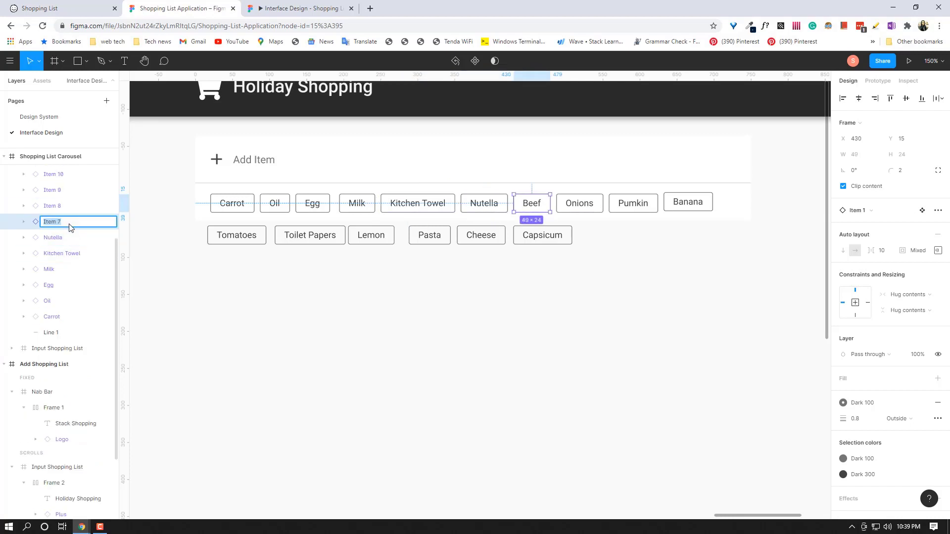
{"action": "key", "text": "BackSpace"}
{"action": "type", "text": "Beef"}
{"action": "key", "text": "Return"}
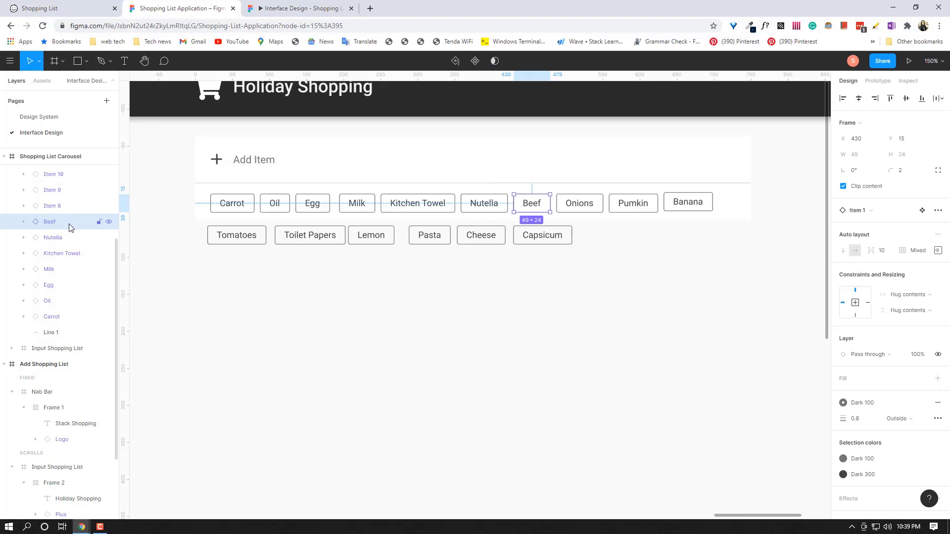
{"action": "scroll", "coordinate": [69, 237], "scroll_direction": "up", "scroll_amount": 2}
{"action": "double_click", "coordinate": [66, 254]}
{"action": "key", "text": "BackSpace"}
{"action": "type", "text": "Onio"}
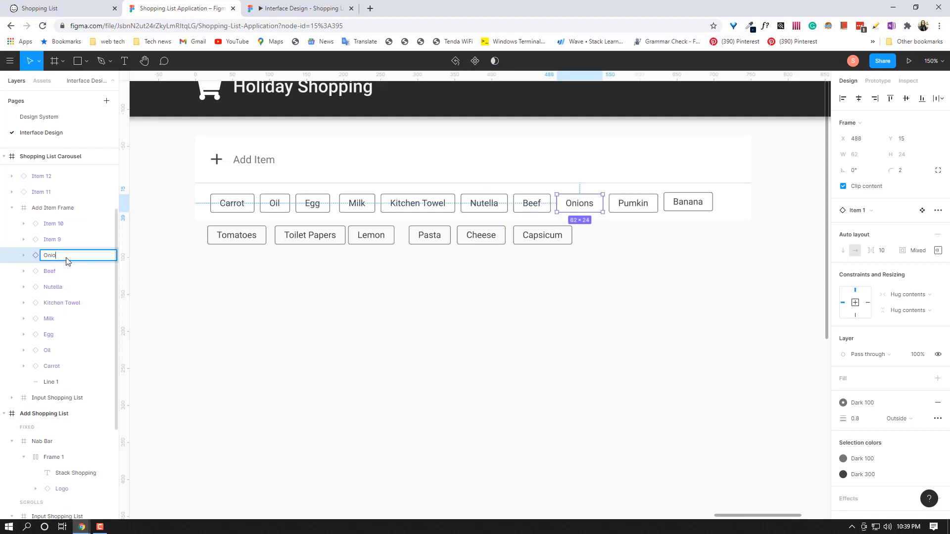
{"action": "type", "text": "ns"}
{"action": "key", "text": "Return"}
Rename Items 9–11 layers to Pumpkin, Banana and Tomatoes.
{"action": "double_click", "coordinate": [59, 240]}
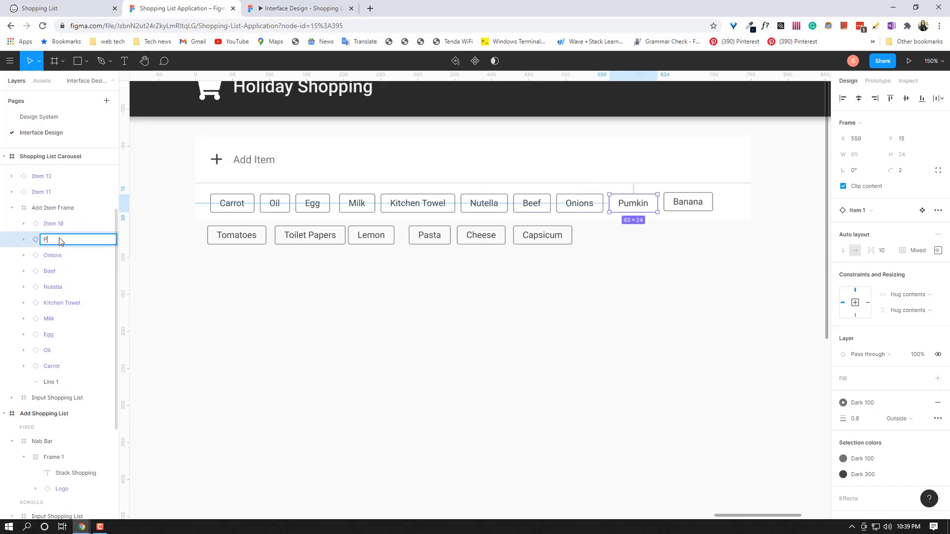
{"action": "type", "text": "Pumpkin"}
{"action": "key", "text": "Return"}
{"action": "double_click", "coordinate": [73, 225]}
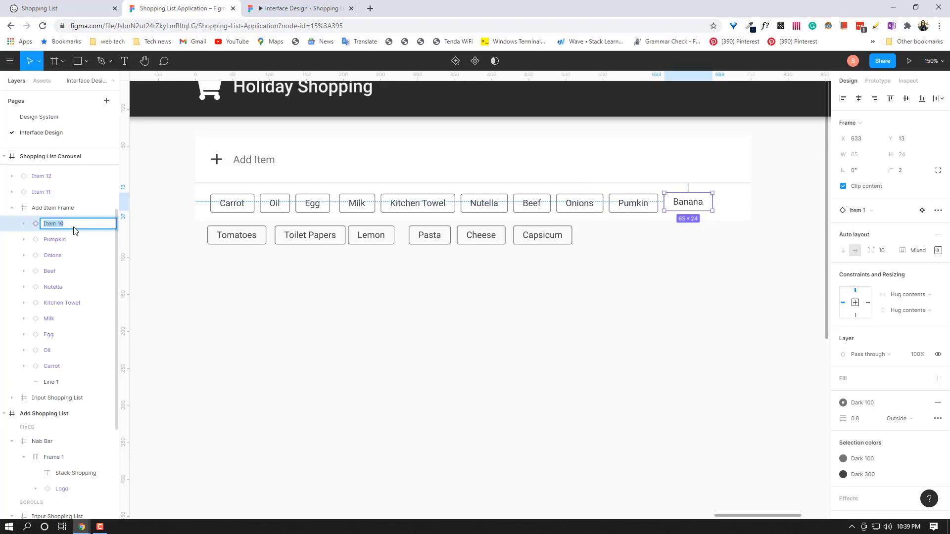
{"action": "type", "text": "Banana"}
{"action": "key", "text": "Return"}
{"action": "scroll", "coordinate": [72, 229], "scroll_direction": "up", "scroll_amount": 2}
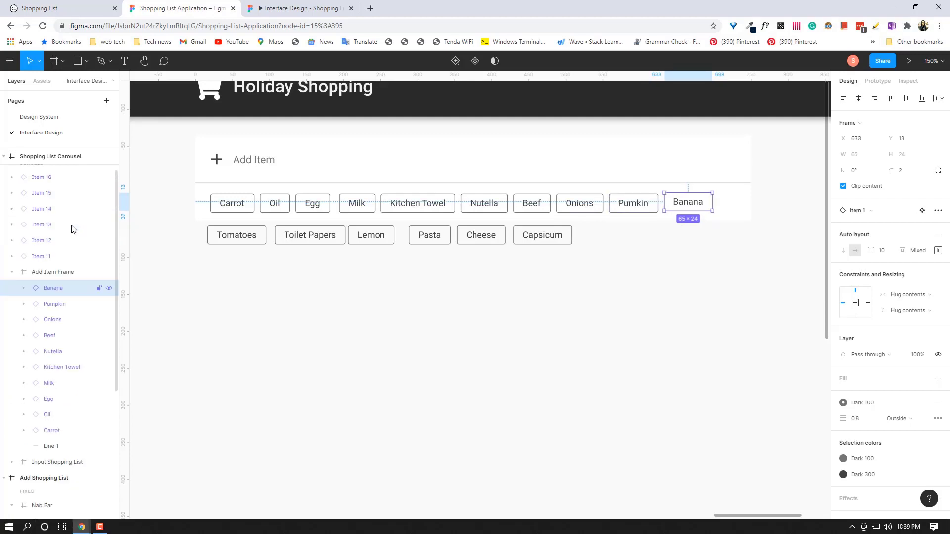
{"action": "double_click", "coordinate": [67, 292]}
{"action": "type", "text": "Toma"}
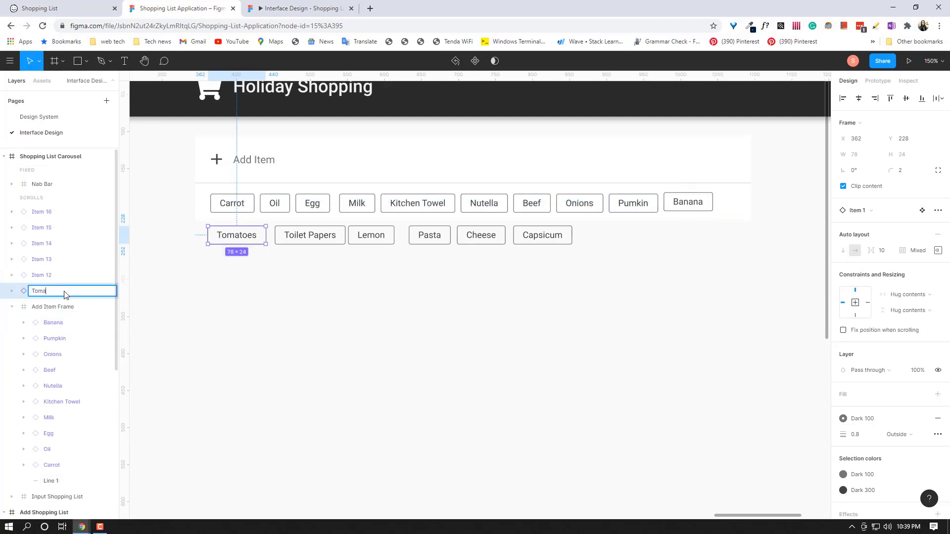
{"action": "type", "text": "toes"}
{"action": "key", "text": "Return"}
Rename Items 12–14 layers to Toilet Papers, Lemon and Pasta.
{"action": "double_click", "coordinate": [59, 276]}
{"action": "key", "text": "BackSpace"}
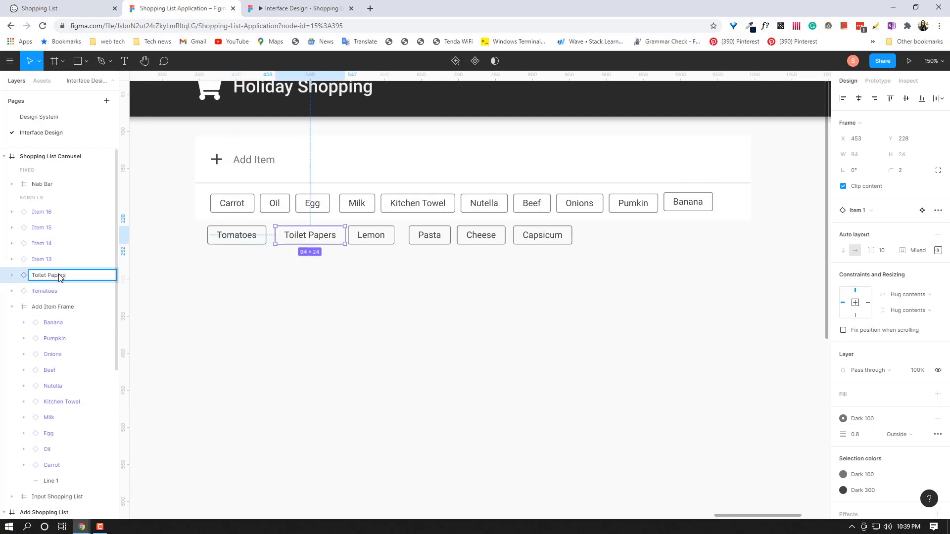
{"action": "key", "text": "Return"}
{"action": "double_click", "coordinate": [58, 259]}
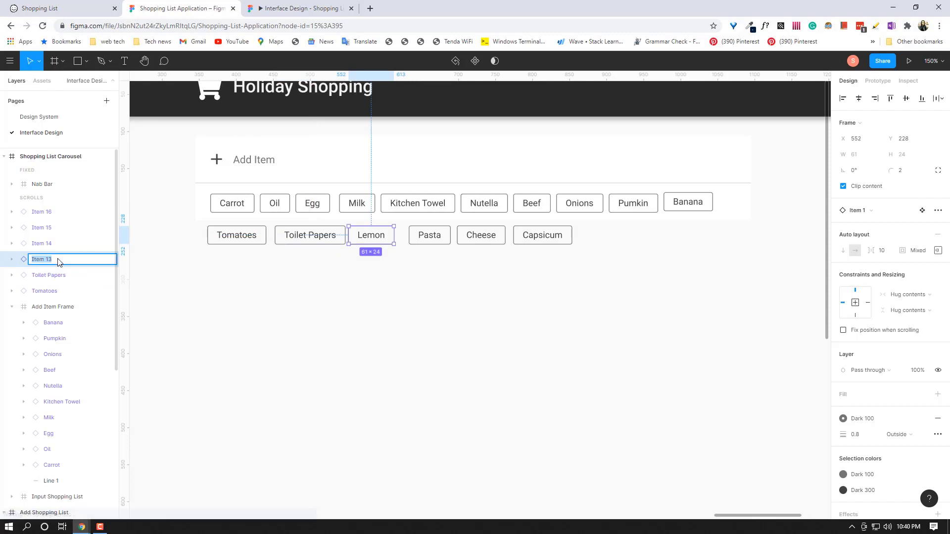
{"action": "type", "text": "Lemon"}
{"action": "key", "text": "Return"}
{"action": "double_click", "coordinate": [62, 244]}
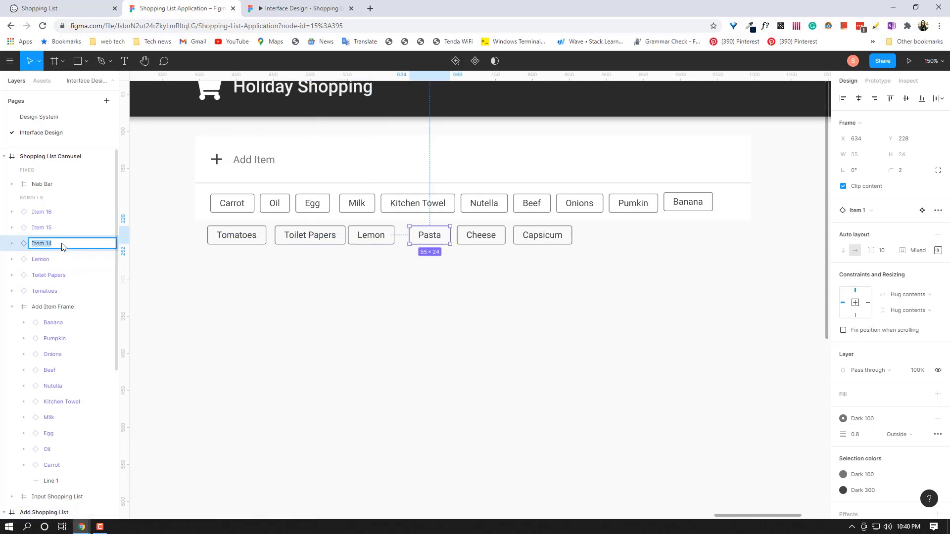
{"action": "type", "text": "Pasta"}
{"action": "key", "text": "Return"}
Rename the Item 15 and Item 16 layers to Cheese and Capsicum.
{"action": "double_click", "coordinate": [60, 228]}
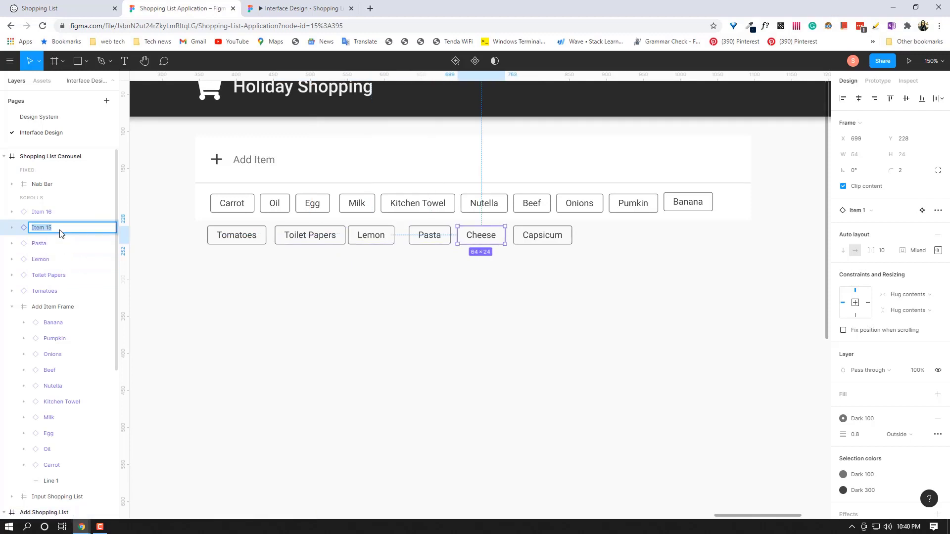
{"action": "type", "text": "Cheese"}
{"action": "key", "text": "Return"}
{"action": "double_click", "coordinate": [62, 213]}
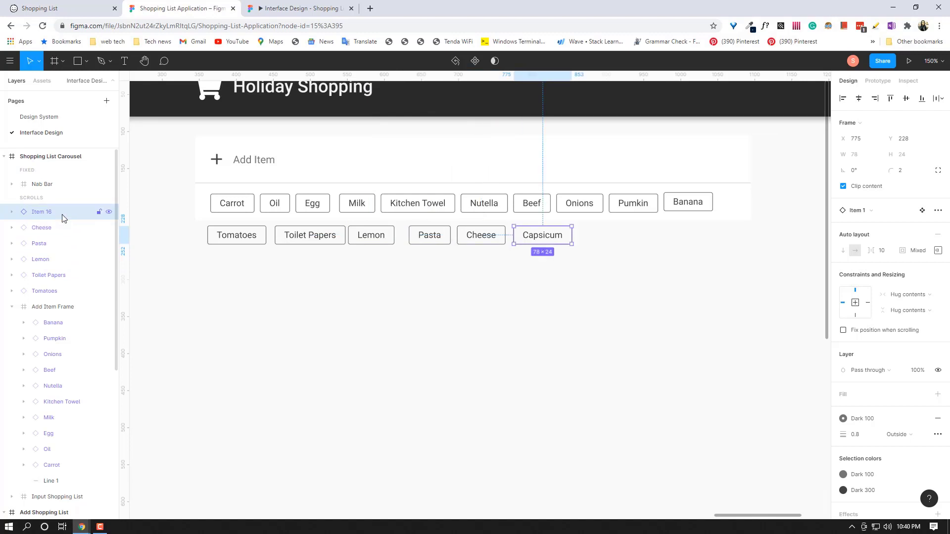
{"action": "type", "text": "Capsicu"}
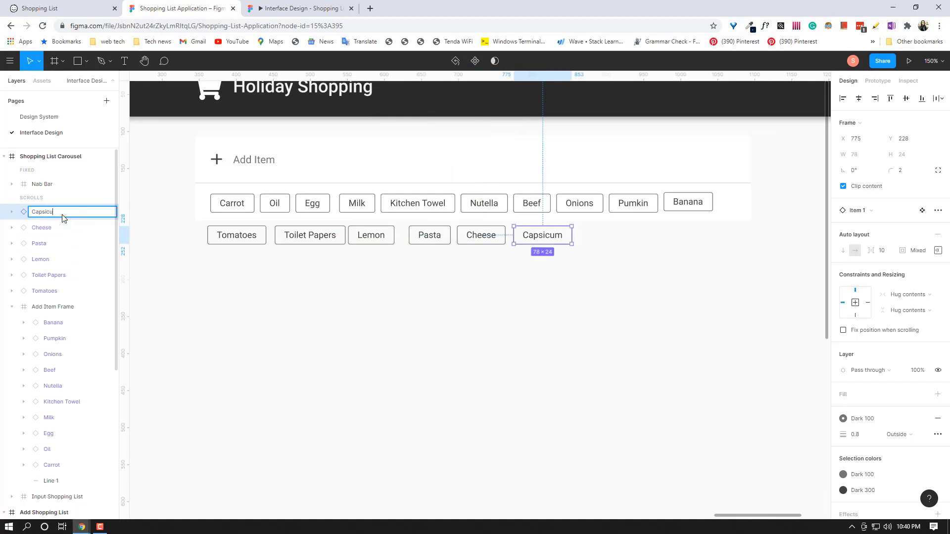
{"action": "type", "text": "m"}
{"action": "key", "text": "Return"}
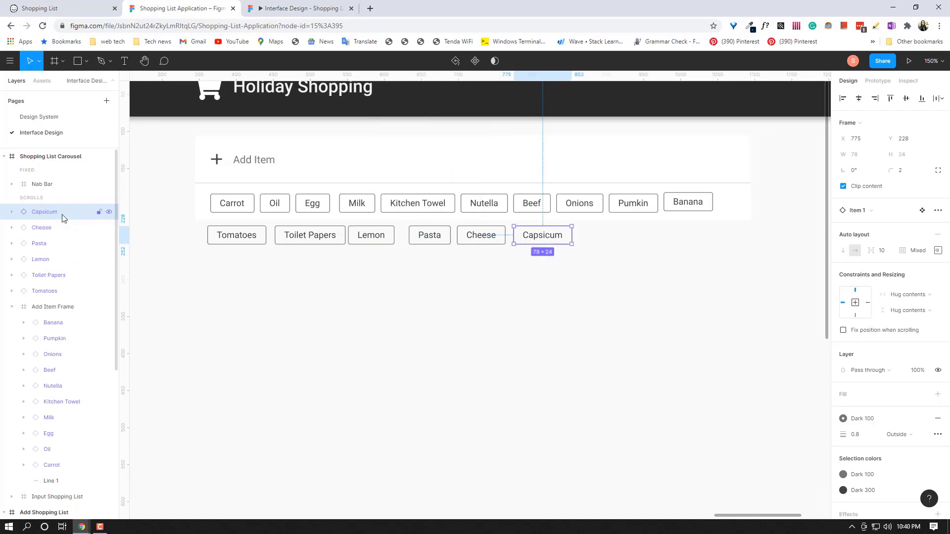
{"action": "left_click", "coordinate": [14, 308]}
{"action": "left_click", "coordinate": [40, 308]}
{"action": "left_click", "coordinate": [12, 307]}
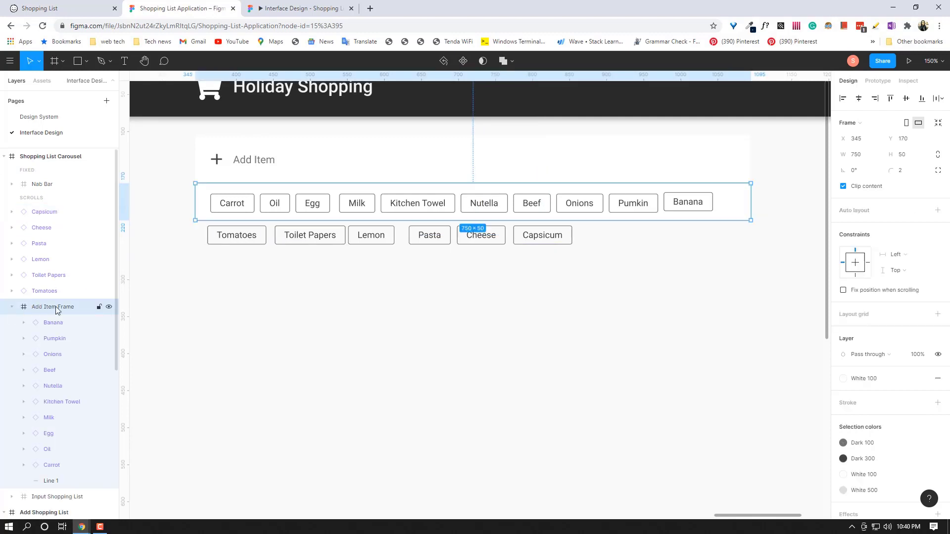
{"action": "left_click", "coordinate": [276, 304]}
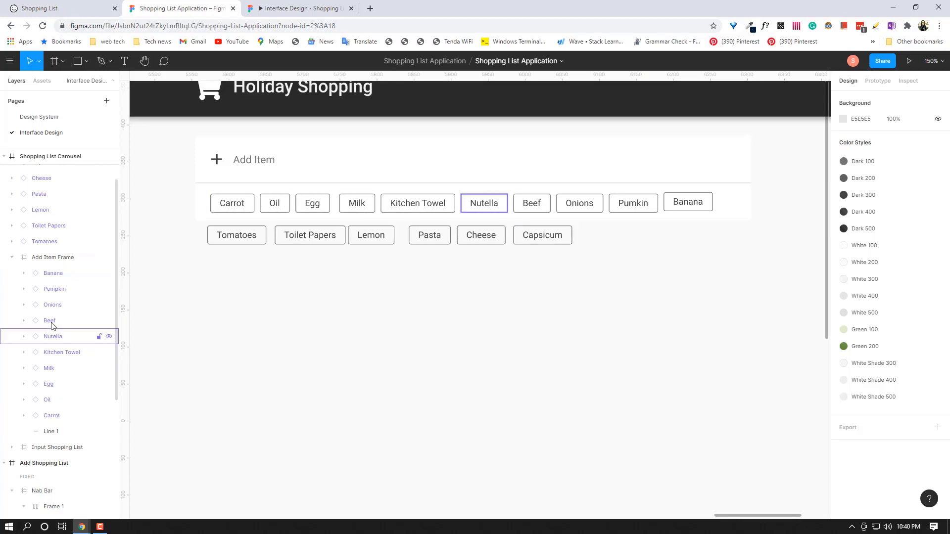
{"action": "scroll", "coordinate": [53, 224], "scroll_direction": "up", "scroll_amount": 2}
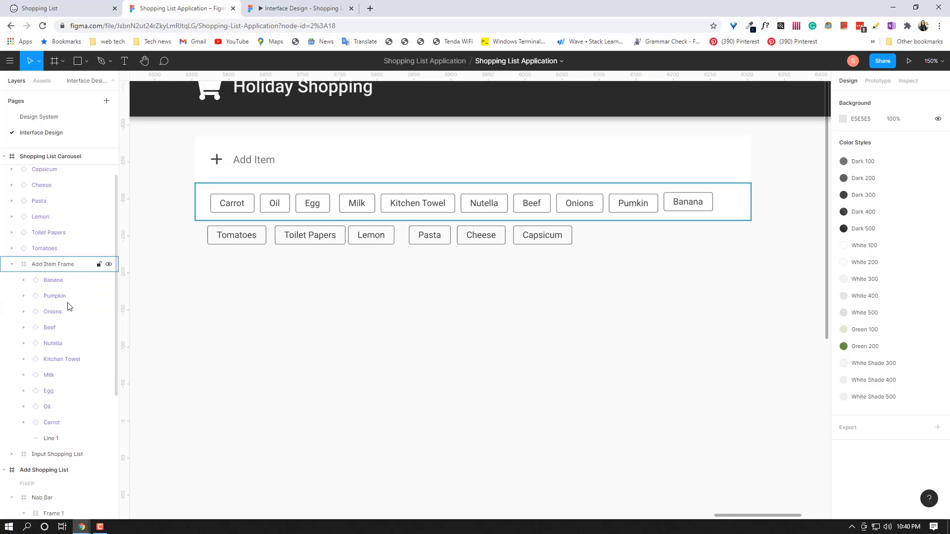
{"action": "scroll", "coordinate": [69, 304], "scroll_direction": "down", "scroll_amount": 2}
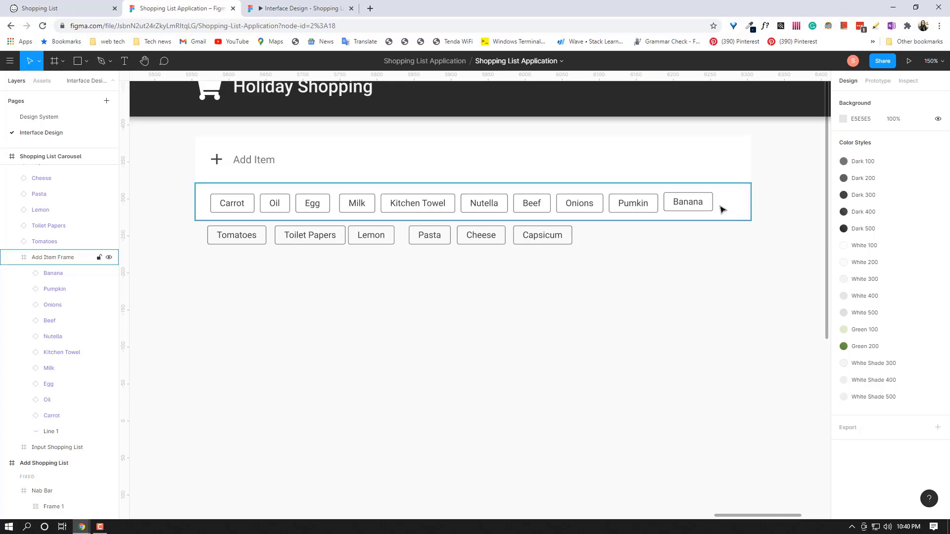
Wrap all sixteen chips, from Banana to Capsicum, in a new vertical auto-layout Frame 3.
{"action": "left_click", "coordinate": [357, 210]}
{"action": "key", "text": "Return"}
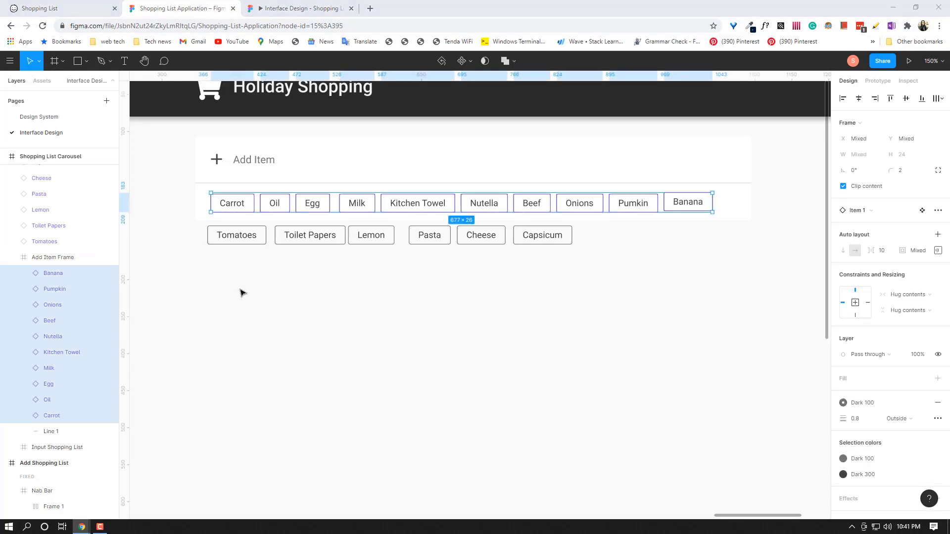
{"action": "left_click", "coordinate": [59, 242], "text": "shift"}
{"action": "left_click", "coordinate": [58, 224], "text": "shift"}
{"action": "left_click", "coordinate": [57, 213], "text": "shift"}
{"action": "left_click", "coordinate": [64, 195], "text": "shift"}
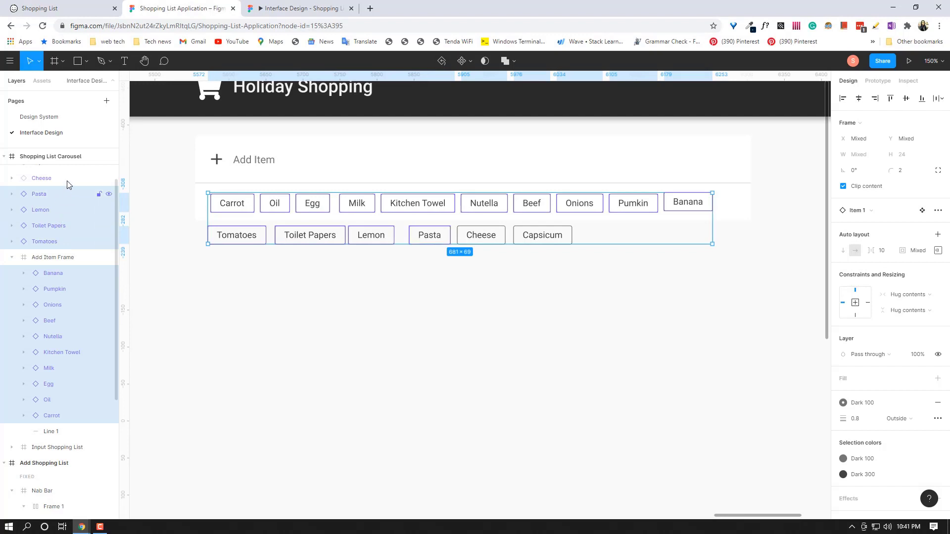
{"action": "left_click", "coordinate": [67, 180], "text": "shift"}
{"action": "scroll", "coordinate": [62, 213], "scroll_direction": "up", "scroll_amount": 1}
{"action": "left_click", "coordinate": [58, 213], "text": "shift"}
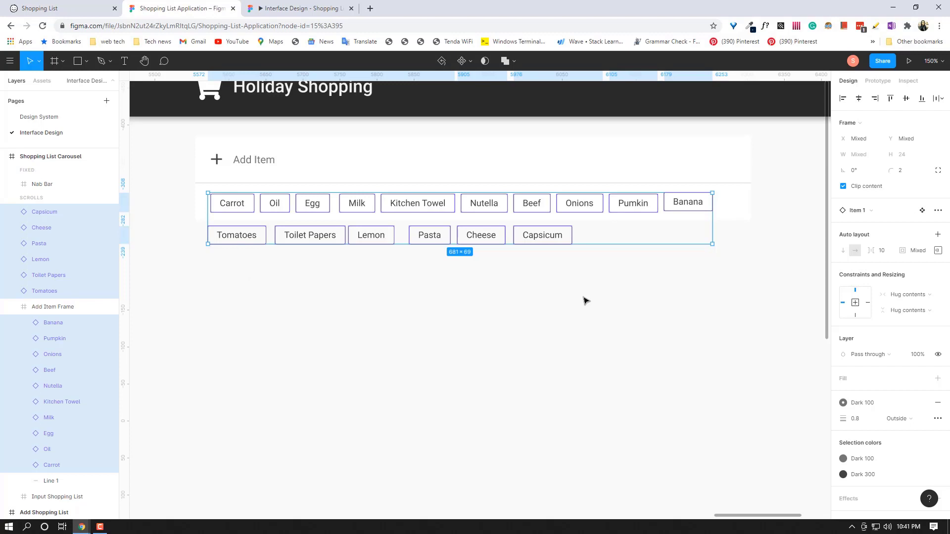
{"action": "key", "text": "shift+a"}
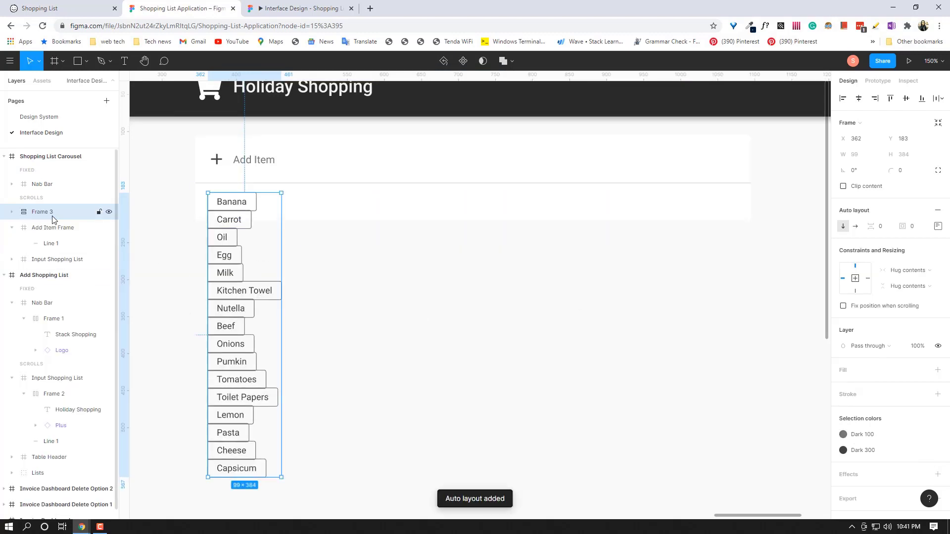
Nest Frame 3 inside Add Item Frame and switch its auto layout to horizontal.
{"action": "left_click_drag", "start_coordinate": [67, 212], "coordinate": [68, 235]}
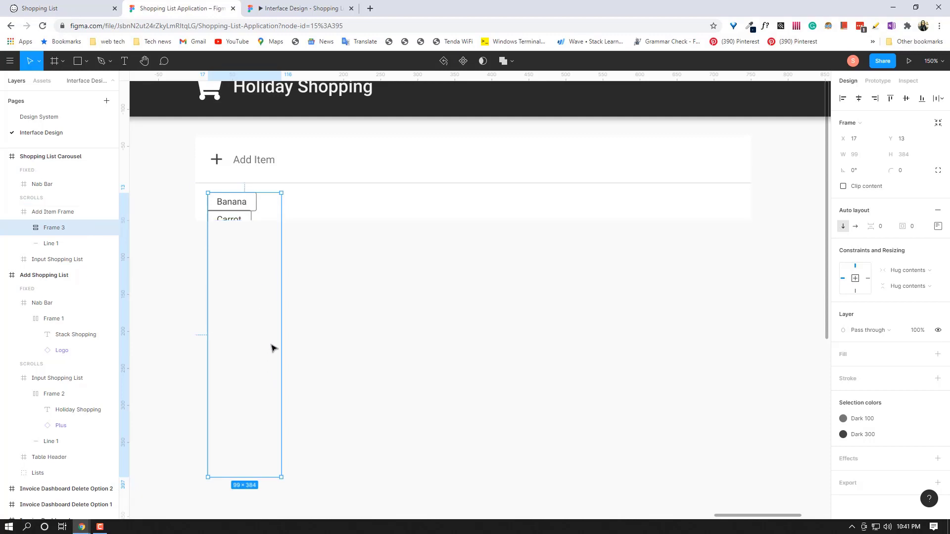
{"action": "left_click", "coordinate": [855, 227]}
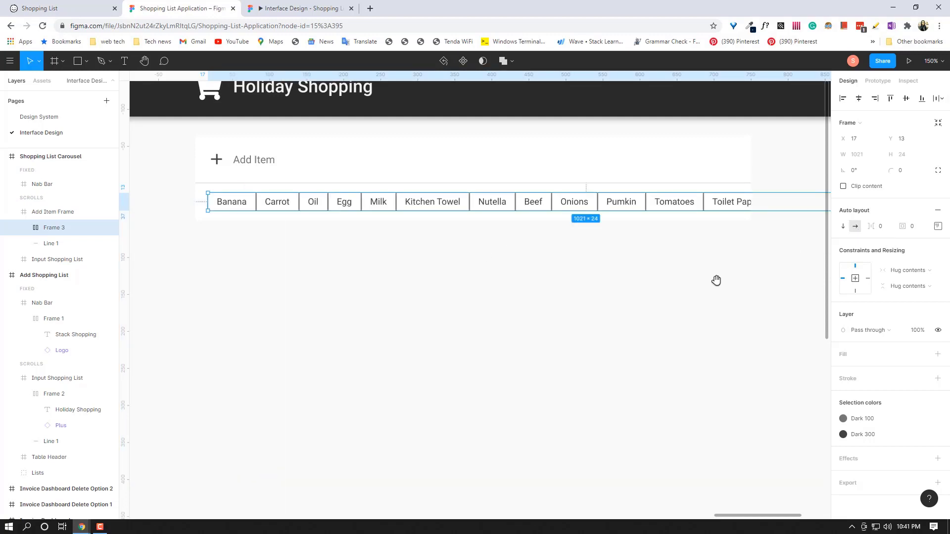
{"action": "scroll", "coordinate": [708, 282], "scroll_direction": "right", "scroll_amount": 2}
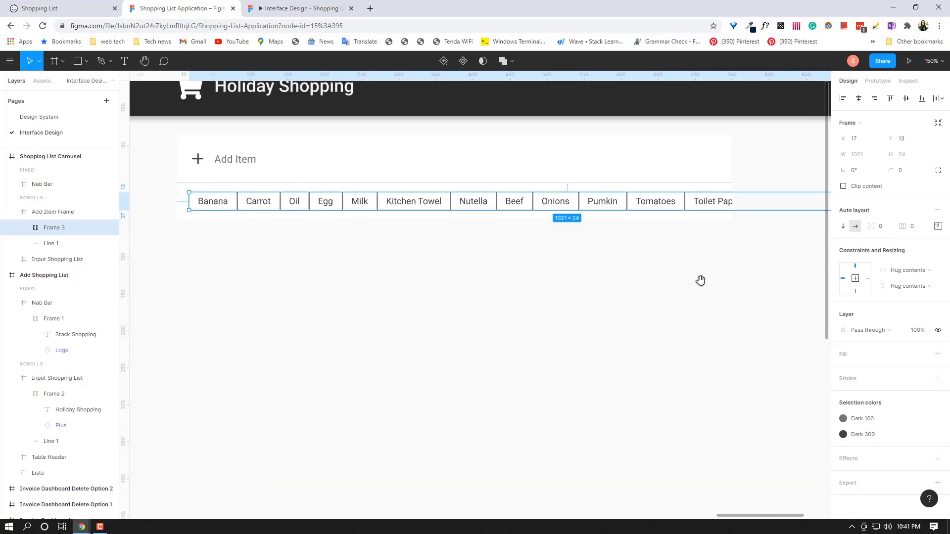
Set a 10 px gap between the chips and preview the row in Present mode.
{"action": "left_click", "coordinate": [938, 226]}
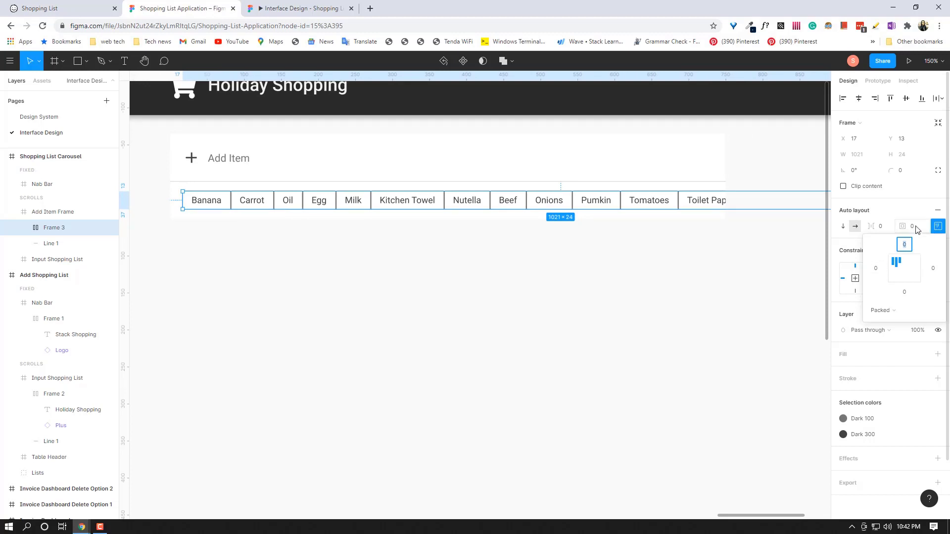
{"action": "left_click", "coordinate": [883, 228]}
{"action": "type", "text": "10"}
{"action": "key", "text": "Return"}
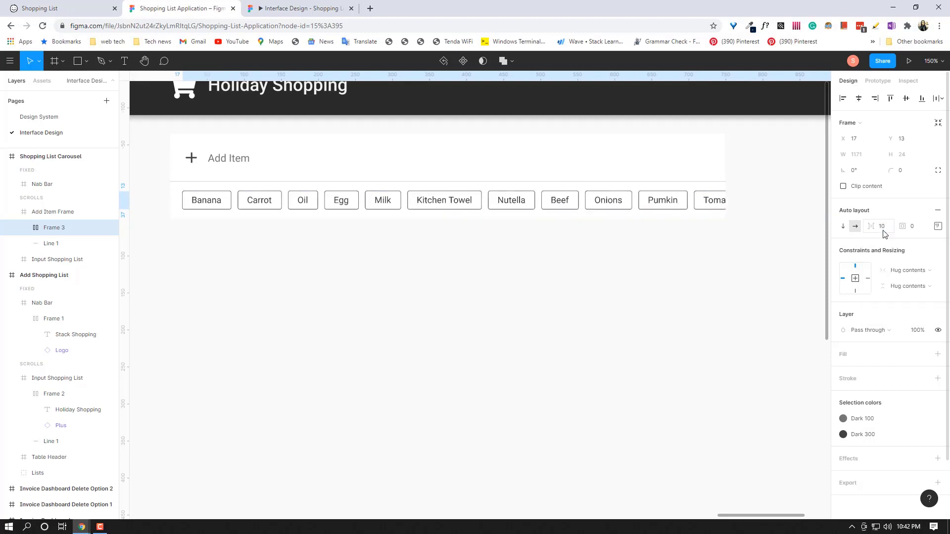
{"action": "left_click", "coordinate": [300, 9]}
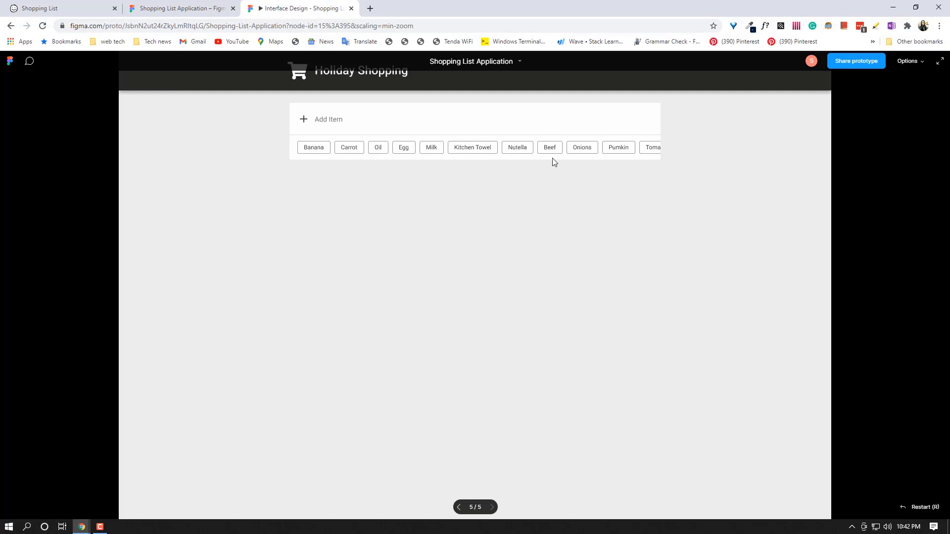
{"action": "left_click", "coordinate": [182, 10]}
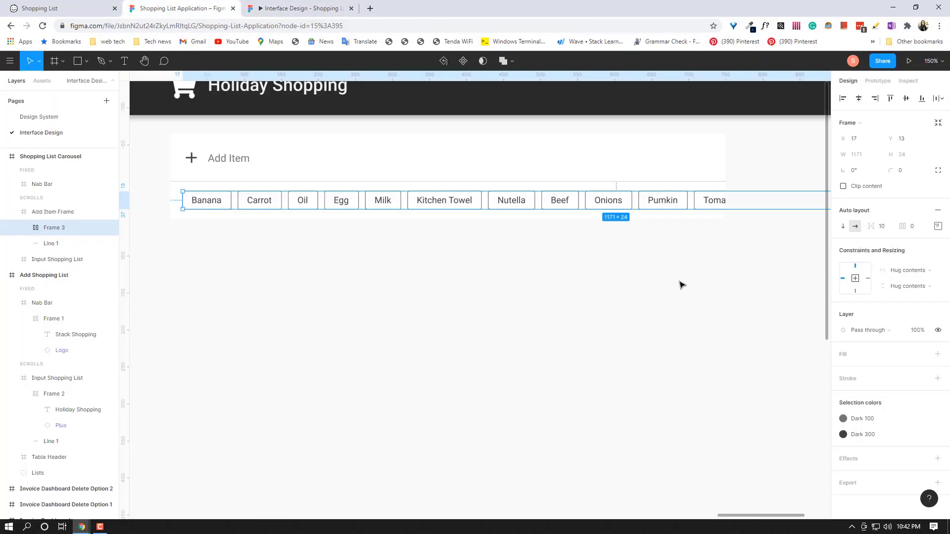
Move Frame 3 out of Add Item Frame and place it at Y 177 beneath the Add Item field.
{"action": "left_click", "coordinate": [24, 227]}
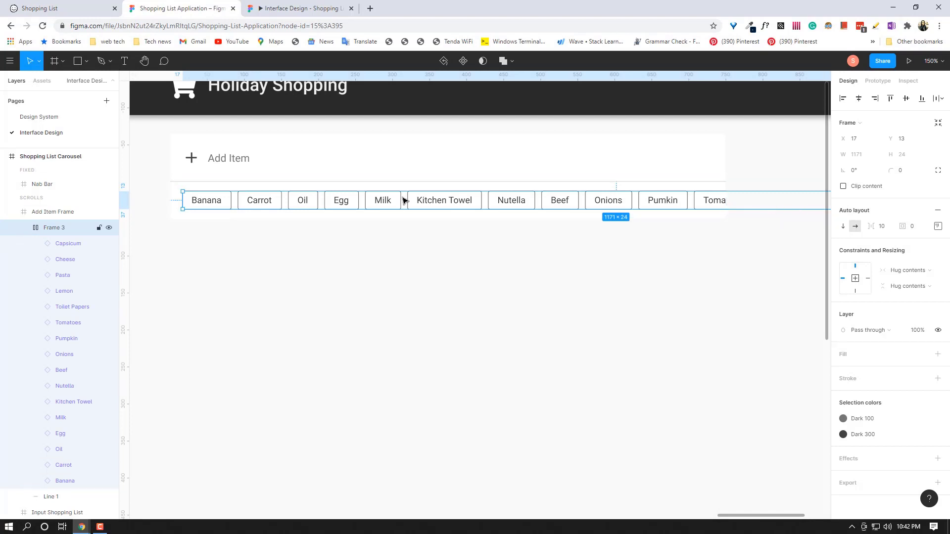
{"action": "left_click_drag", "start_coordinate": [405, 200], "coordinate": [406, 244]}
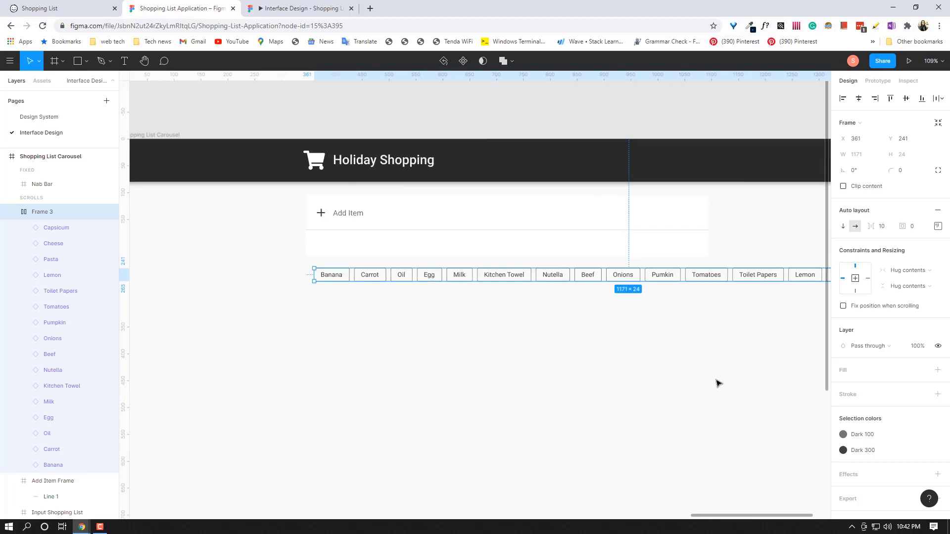
{"action": "scroll", "coordinate": [270, 223], "scroll_direction": "down", "scroll_amount": 2}
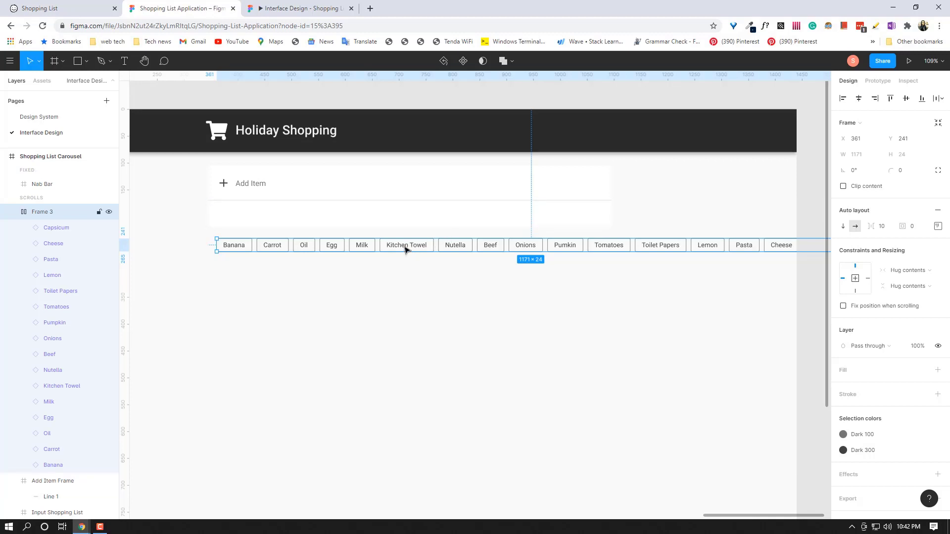
{"action": "left_click_drag", "start_coordinate": [405, 243], "coordinate": [406, 217]}
{"action": "scroll", "coordinate": [346, 241], "scroll_direction": "up", "scroll_amount": 2}
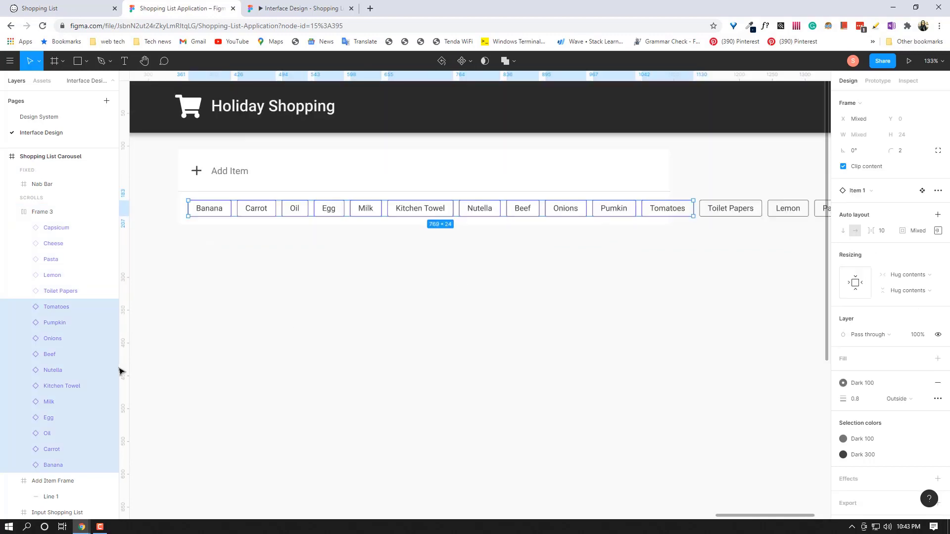
Group the Banana through Tomatoes chips into auto-layout Frame 4.
{"action": "left_click", "coordinate": [53, 465]}
{"action": "left_click", "coordinate": [57, 323], "text": "shift"}
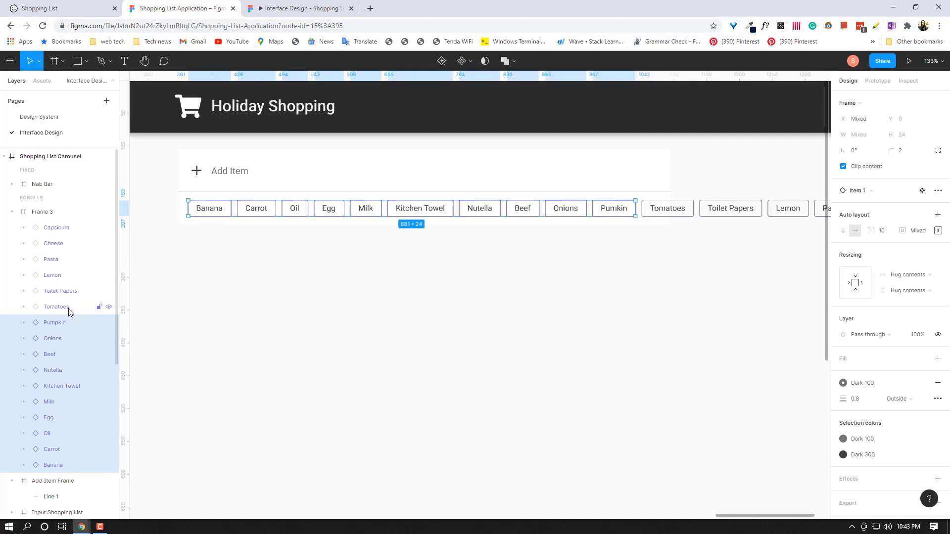
{"action": "left_click", "coordinate": [69, 307], "text": "shift"}
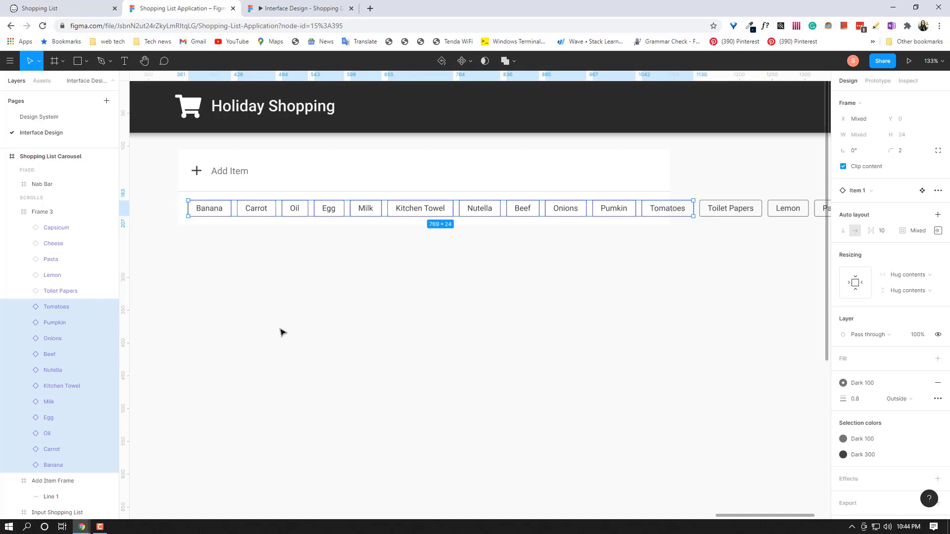
{"action": "key", "text": "shift+a"}
Group the Toilet Papers through Capsicum chips into auto-layout Frame 5.
{"action": "left_click", "coordinate": [62, 292]}
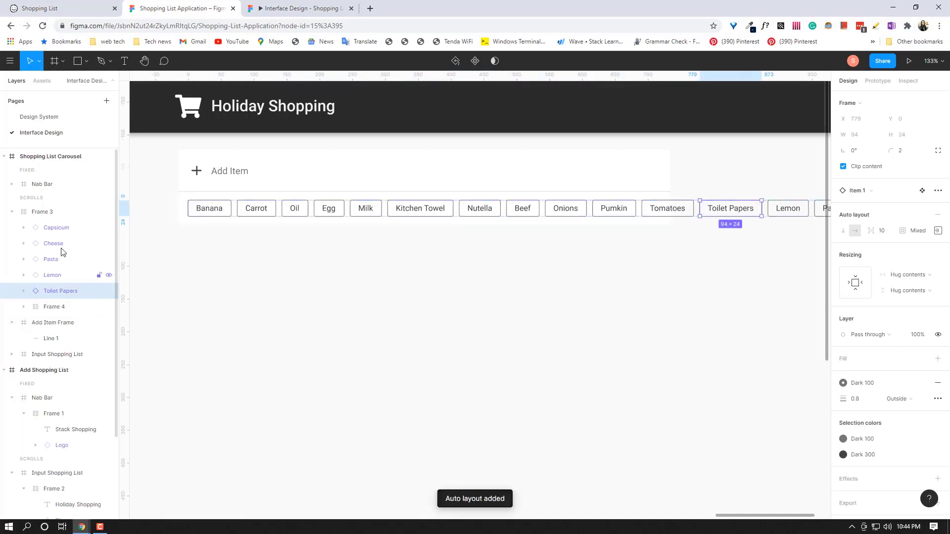
{"action": "left_click", "coordinate": [59, 227], "text": "shift"}
{"action": "key", "text": "shift+a"}
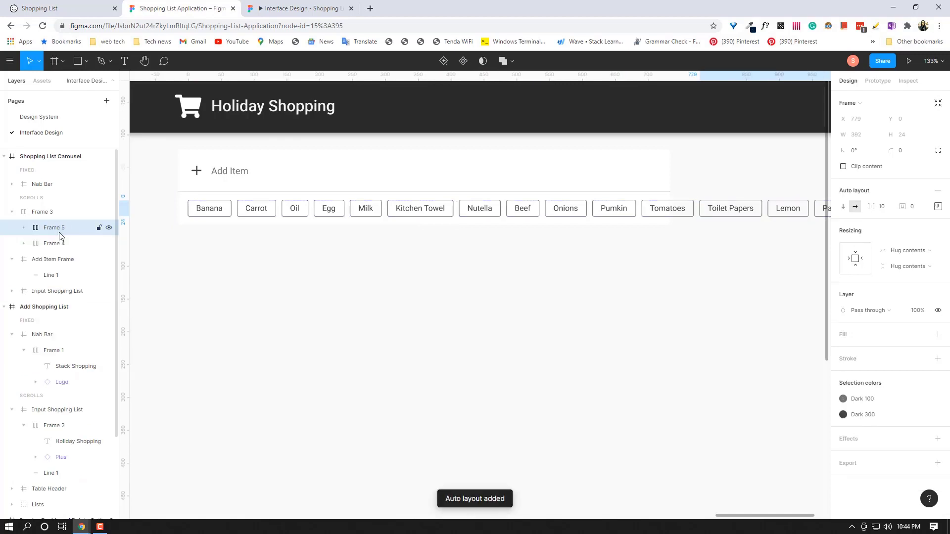
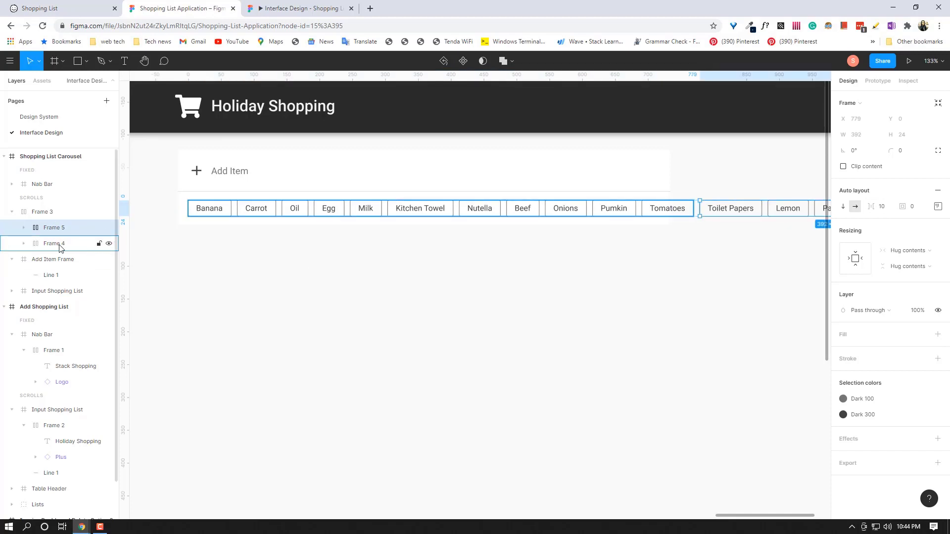
Rename layer Frame 4 to Visible List and Frame 5 to Overflow List.
{"action": "left_click", "coordinate": [60, 248]}
{"action": "double_click", "coordinate": [72, 247]}
{"action": "key", "text": "BackSpace"}
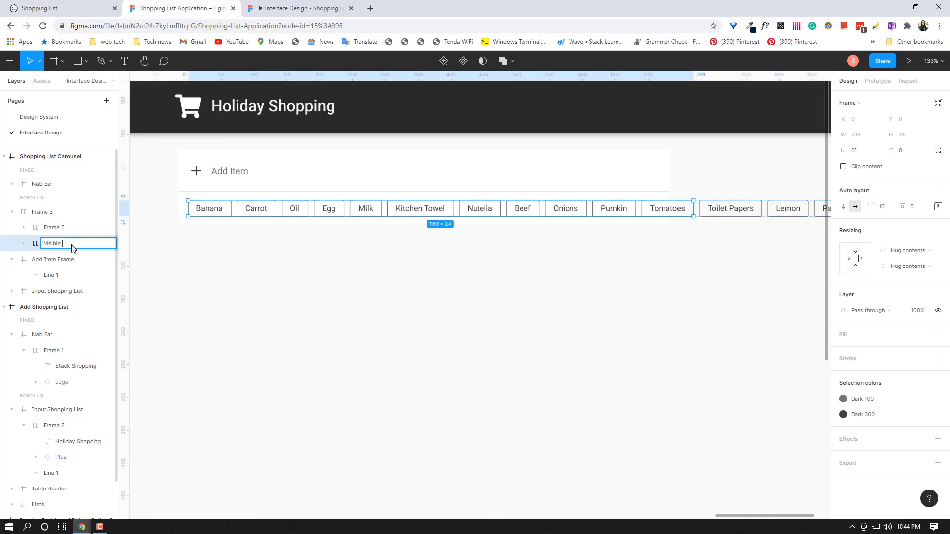
{"action": "key", "text": "Return"}
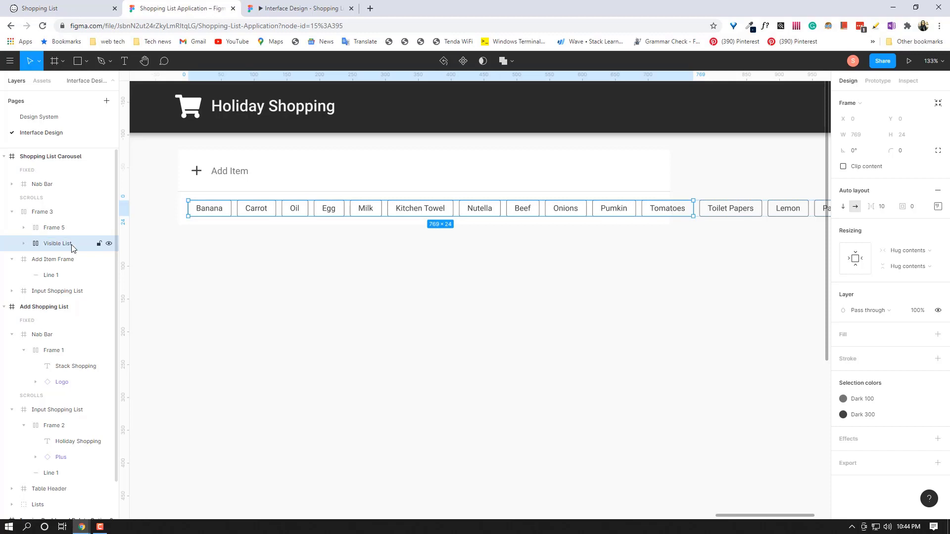
{"action": "left_click", "coordinate": [64, 231]}
{"action": "double_click", "coordinate": [65, 232]}
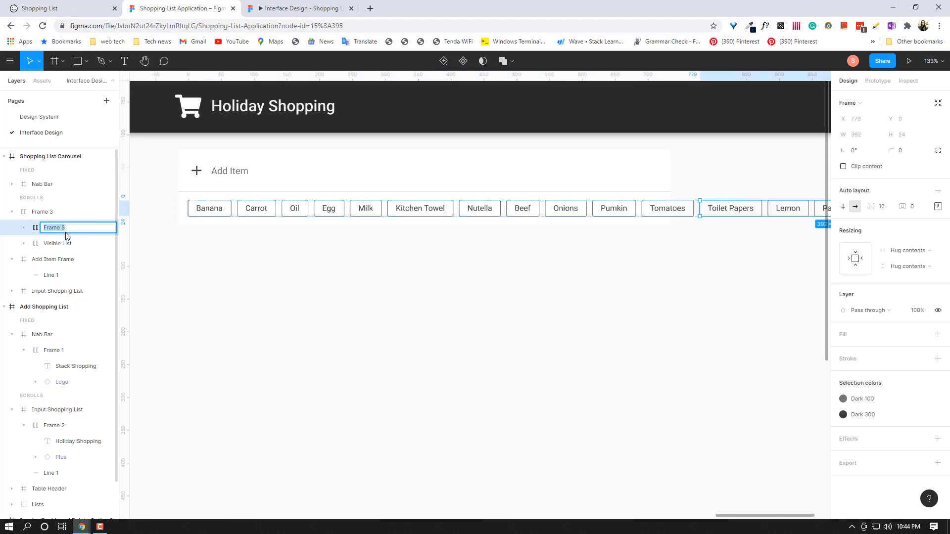
{"action": "key", "text": "BackSpace"}
{"action": "key", "text": "Return"}
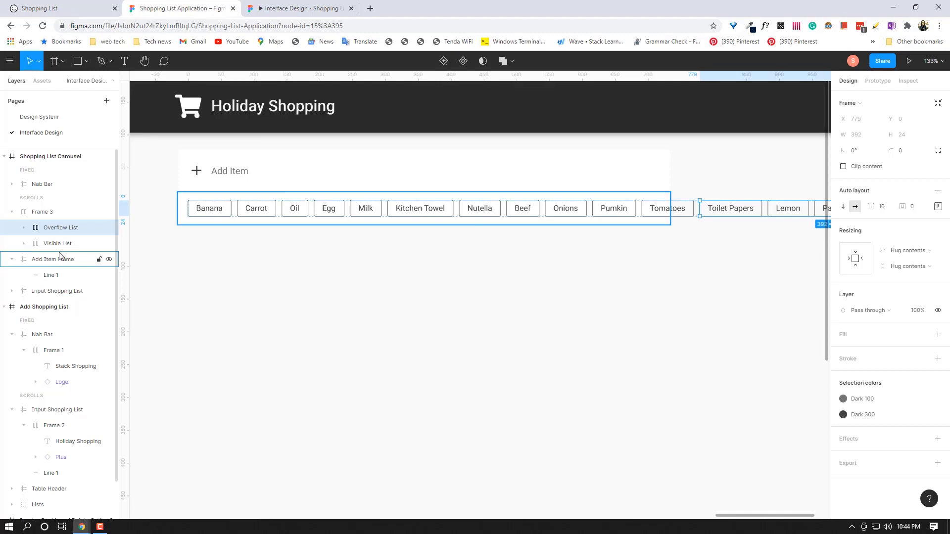
Rename their parent Frame 3 to Items.
{"action": "double_click", "coordinate": [50, 211]}
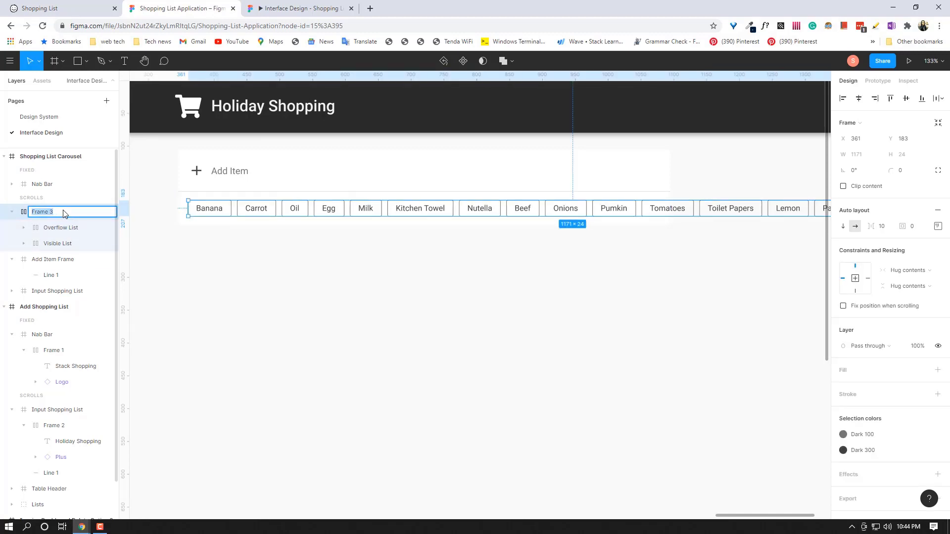
{"action": "key", "text": "BackSpace"}
{"action": "type", "text": "Items"}
{"action": "key", "text": "Return"}
{"action": "left_click", "coordinate": [63, 228]}
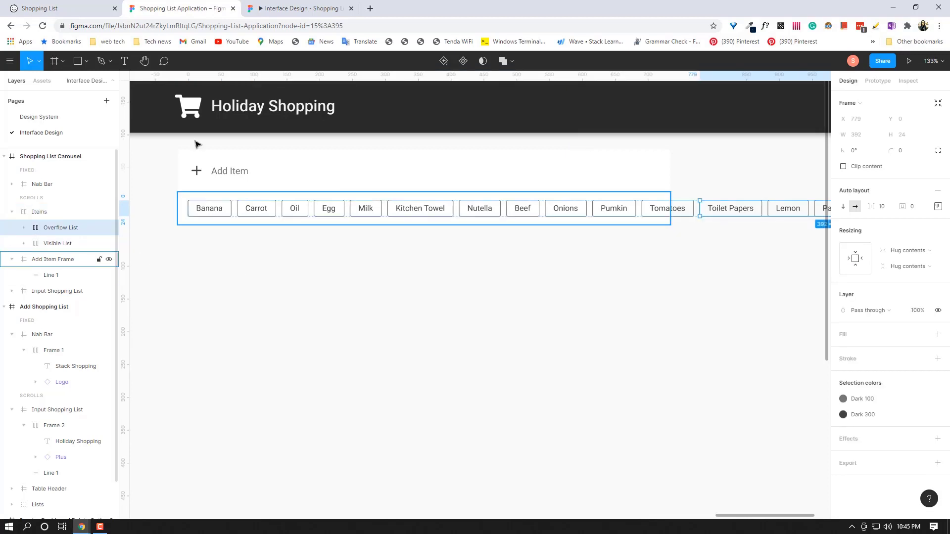
Check the carousel in the prototype, then draw a new frame over the chip row.
{"action": "left_click", "coordinate": [316, 9]}
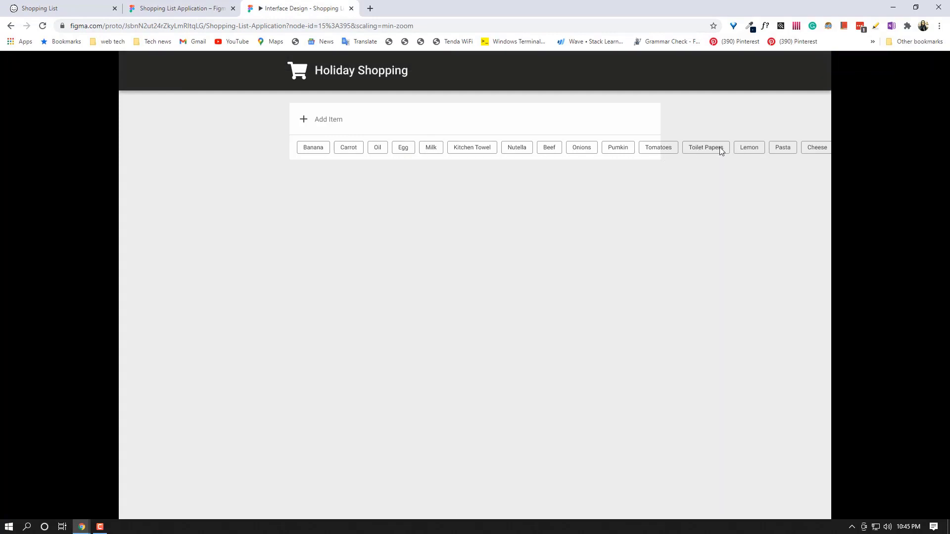
{"action": "key", "text": "ctrl+shift+Tab"}
{"action": "scroll", "coordinate": [213, 282], "scroll_direction": "left", "scroll_amount": 1}
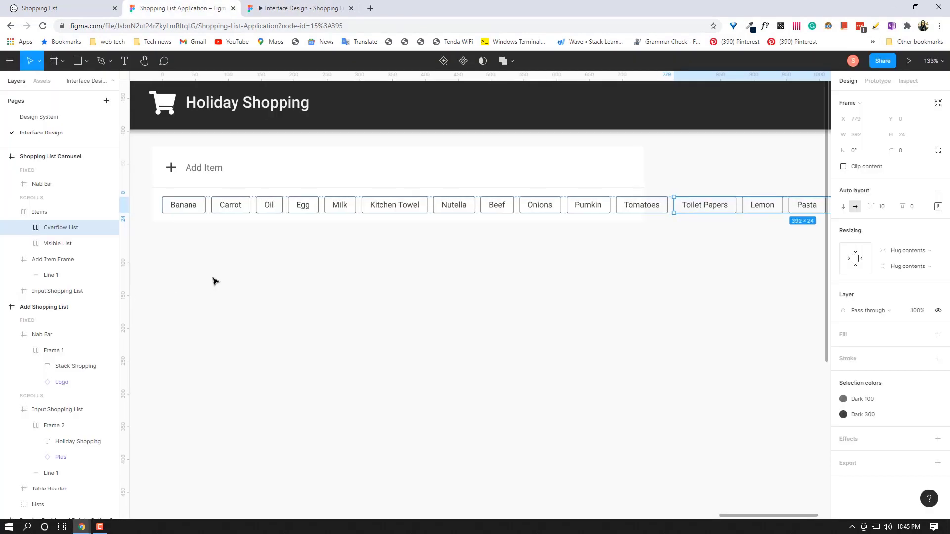
{"action": "left_click", "coordinate": [54, 62]}
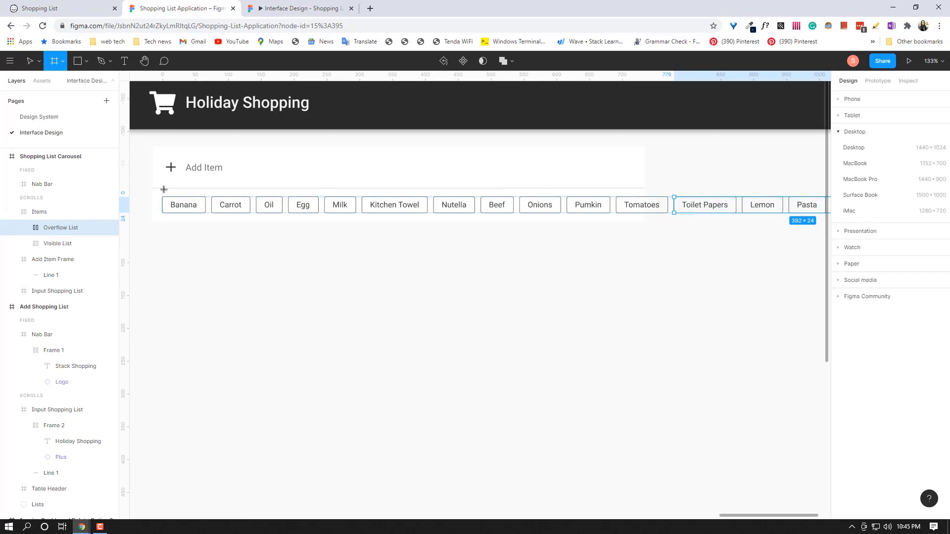
{"action": "left_click_drag", "start_coordinate": [164, 189], "coordinate": [625, 222]}
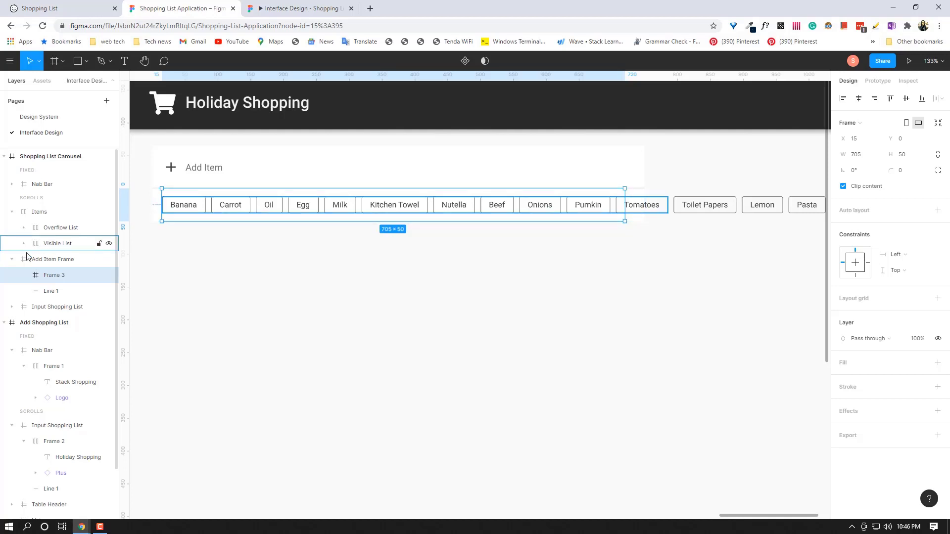
Move the Items layer inside the new Frame 3 and check the clipped row in the prototype.
{"action": "left_click", "coordinate": [14, 212]}
{"action": "left_click", "coordinate": [51, 213]}
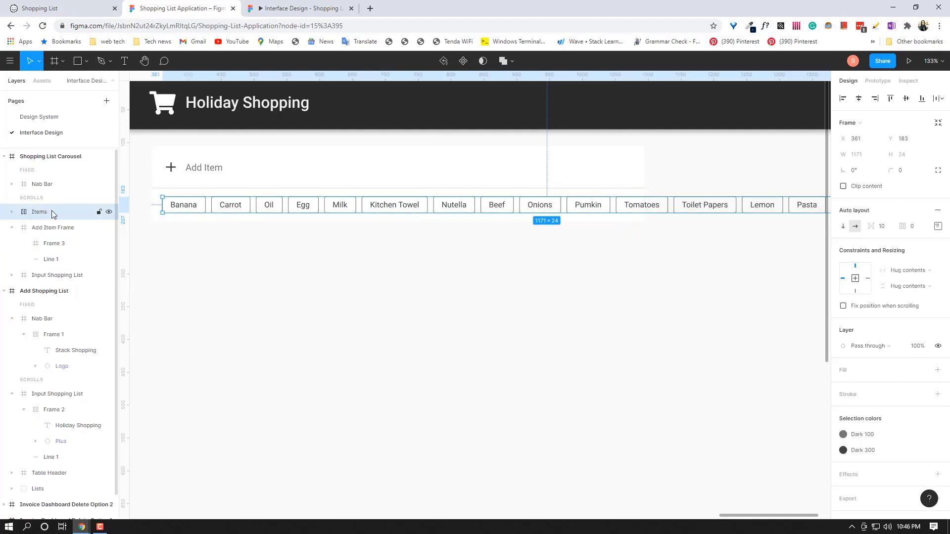
{"action": "left_click_drag", "start_coordinate": [55, 219], "coordinate": [55, 245]}
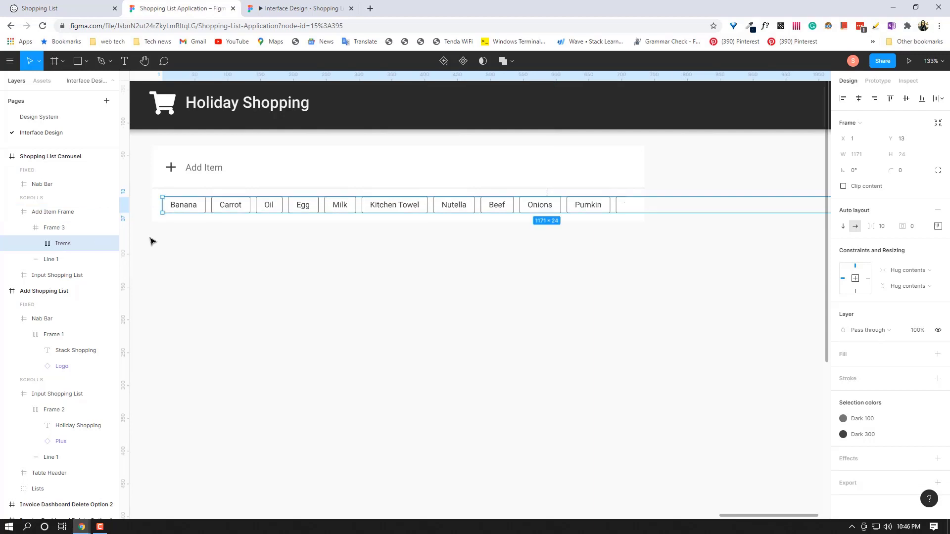
{"action": "left_click", "coordinate": [62, 228]}
{"action": "left_click", "coordinate": [302, 8]}
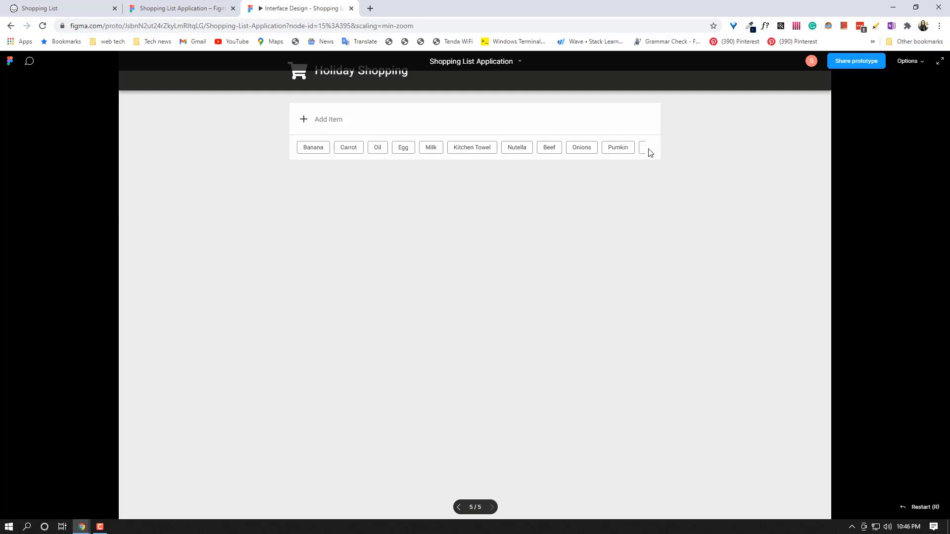
{"action": "left_click", "coordinate": [180, 9]}
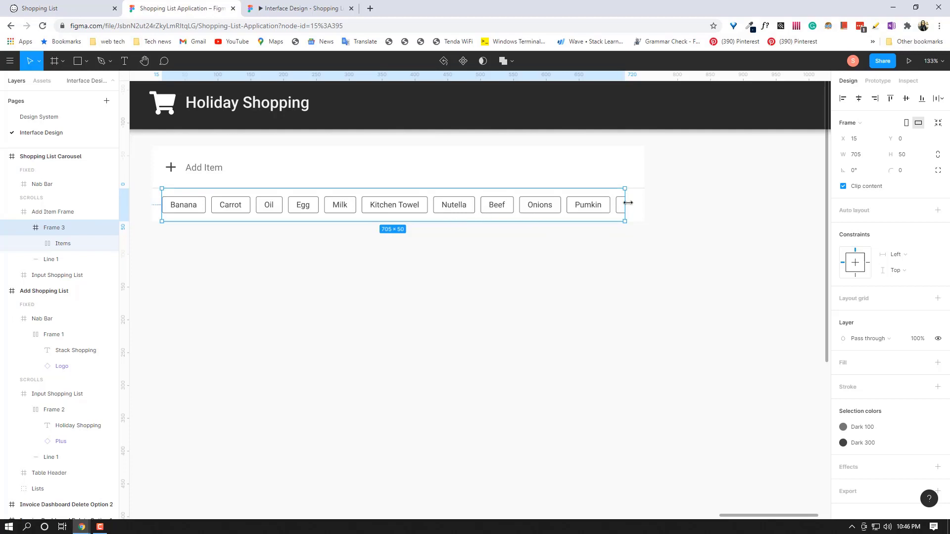
Try widening Frame 3 to 770, then set its width to 704 so the row ends after Pumkin.
{"action": "left_click_drag", "start_coordinate": [628, 203], "coordinate": [668, 200]}
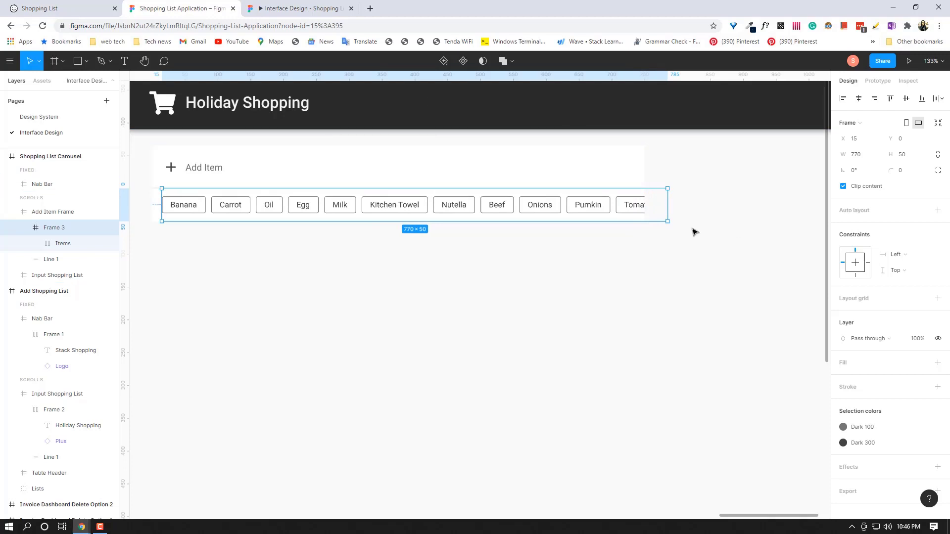
{"action": "left_click", "coordinate": [313, 10]}
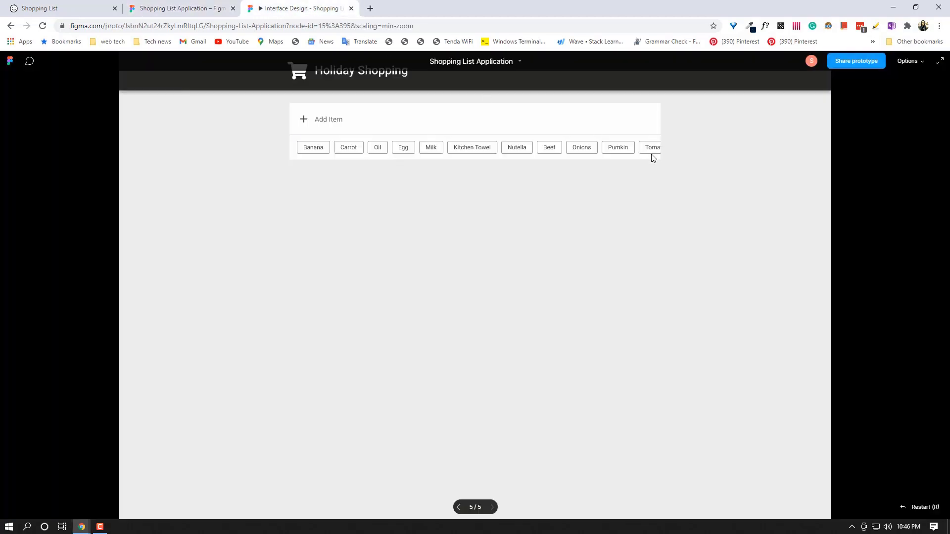
{"action": "left_click", "coordinate": [176, 9]}
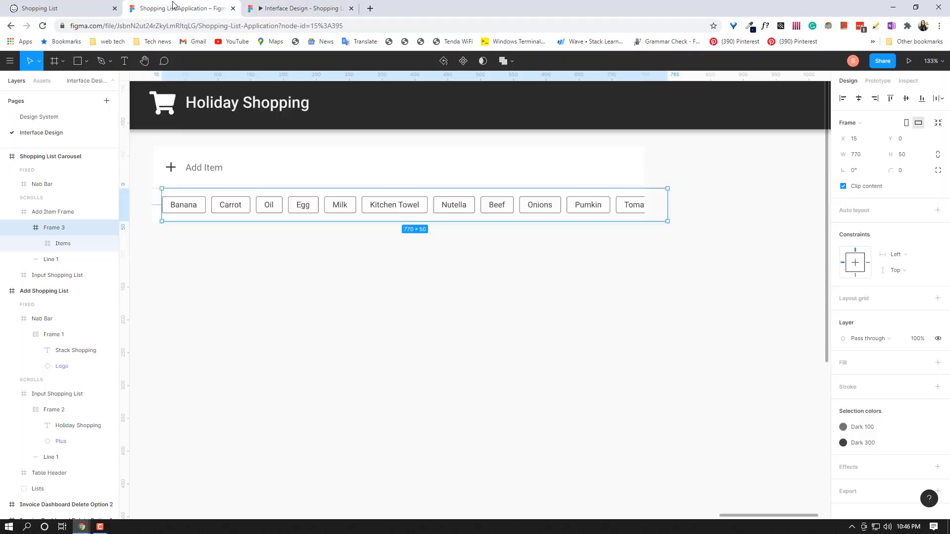
{"action": "left_click_drag", "start_coordinate": [663, 198], "coordinate": [626, 199]}
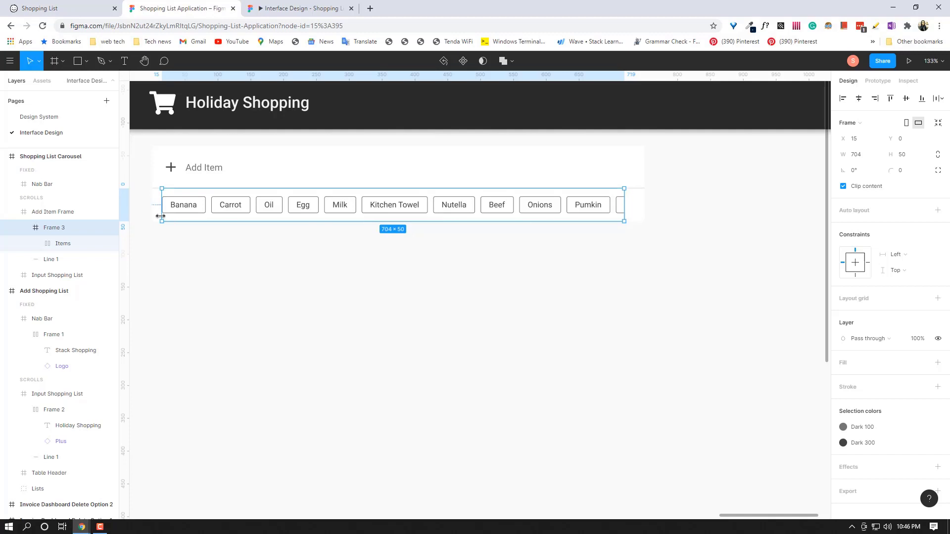
{"action": "left_click", "coordinate": [23, 229]}
Shift Frame 3 and the Carrot chip right, then duplicate the plus tile and delete its plus.
{"action": "left_click_drag", "start_coordinate": [222, 206], "coordinate": [229, 207]}
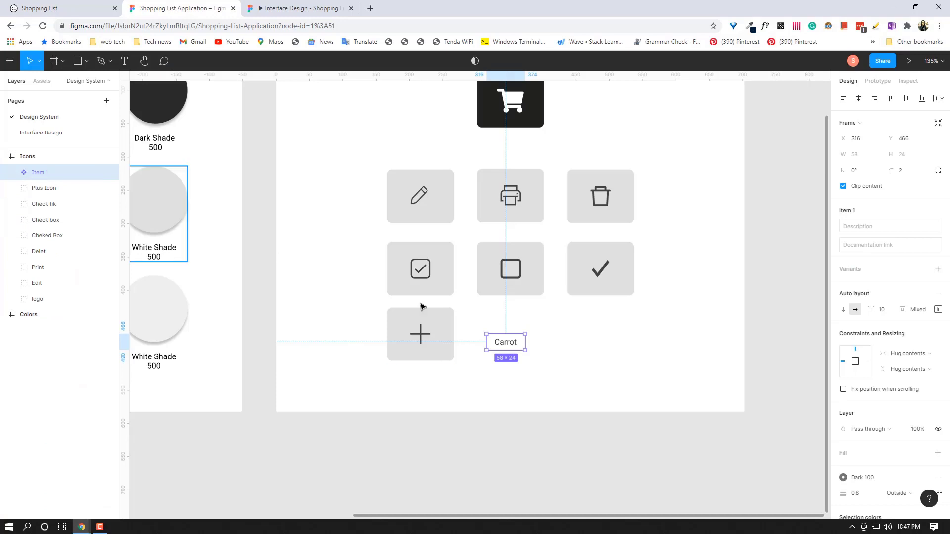
{"action": "left_click_drag", "start_coordinate": [509, 348], "coordinate": [597, 339]}
{"action": "left_click", "coordinate": [446, 334]}
{"action": "left_click_drag", "start_coordinate": [443, 333], "coordinate": [533, 332], "text": "alt"}
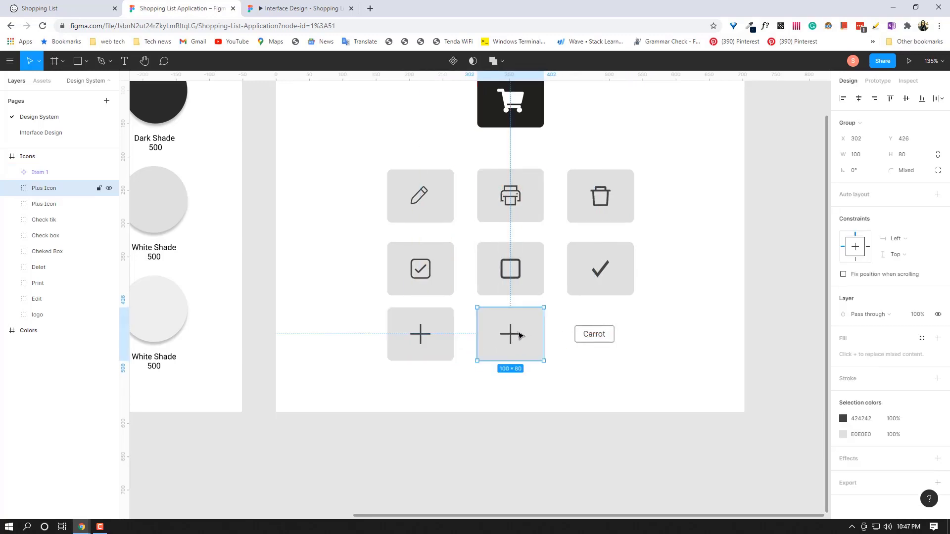
{"action": "double_click", "coordinate": [515, 337]}
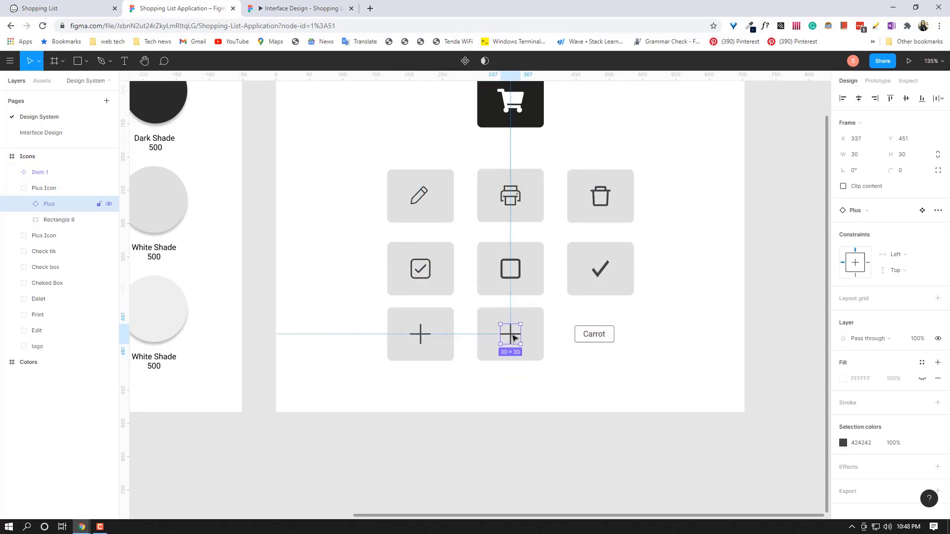
{"action": "key", "text": "Delete"}
{"action": "left_click", "coordinate": [513, 337]}
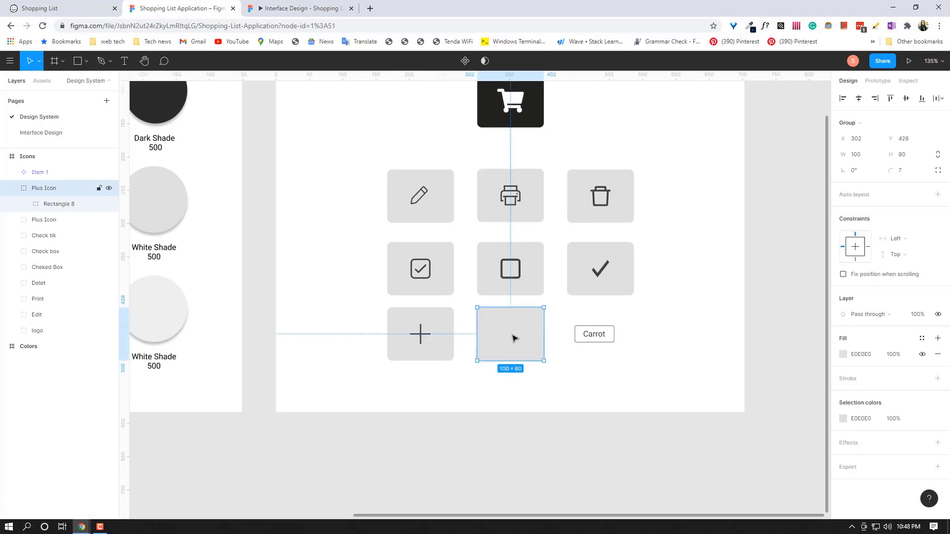
Browse several pages of icons in the Iconify plugin, then close it.
{"action": "right_click", "coordinate": [503, 322]}
{"action": "left_click", "coordinate": [633, 419]}
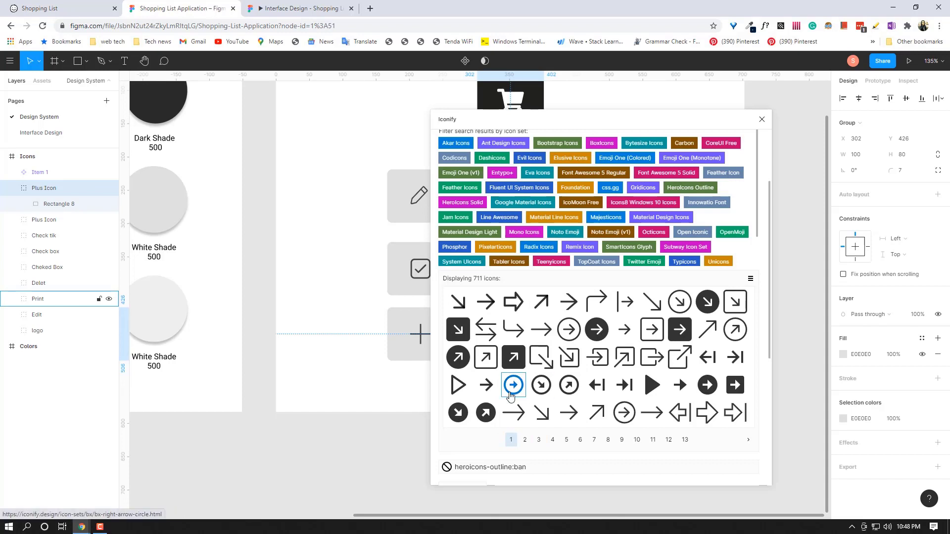
{"action": "left_click", "coordinate": [596, 330]}
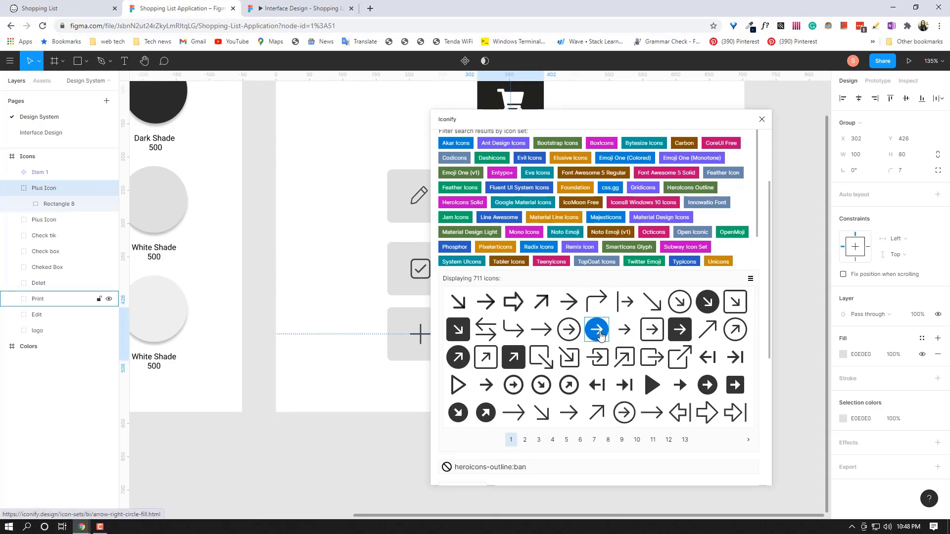
{"action": "left_click", "coordinate": [525, 440]}
{"action": "left_click", "coordinate": [538, 440]}
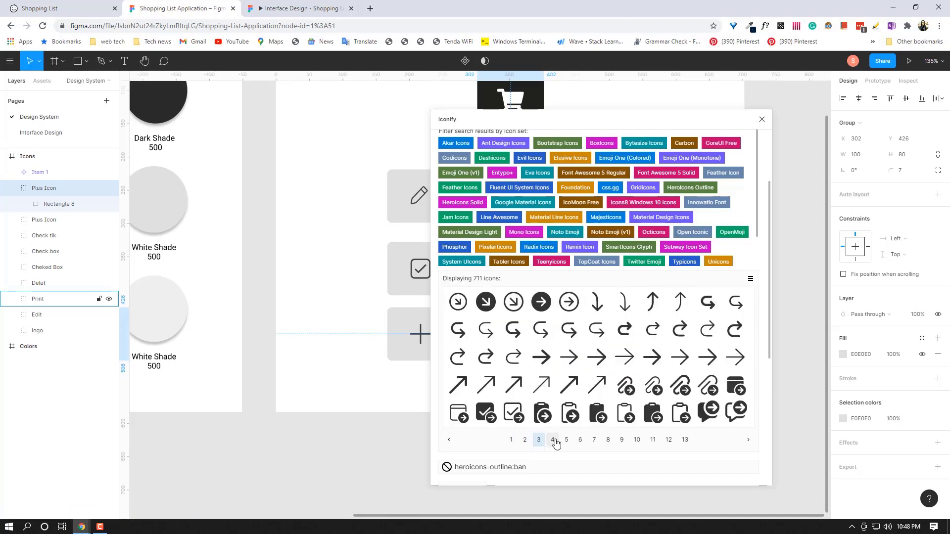
{"action": "left_click", "coordinate": [554, 441]}
{"action": "left_click", "coordinate": [539, 440]}
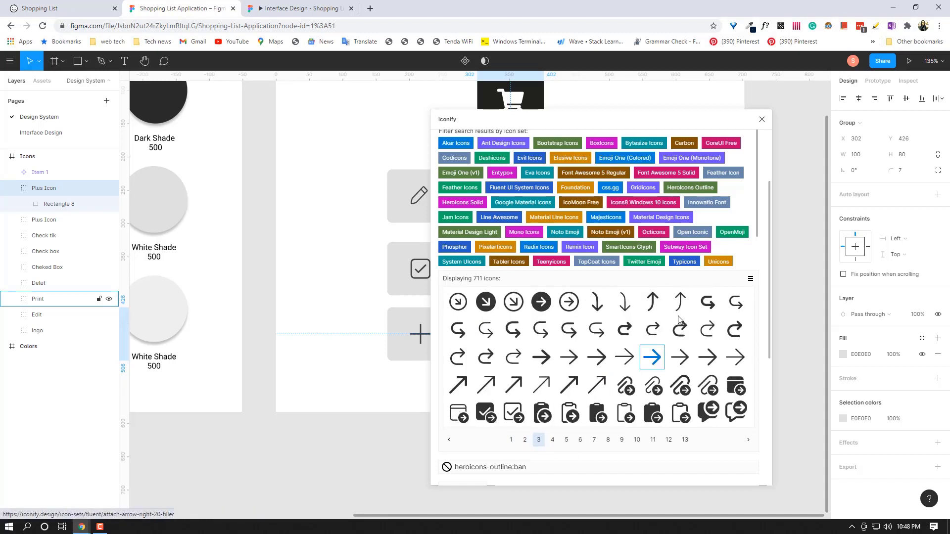
{"action": "left_click", "coordinate": [763, 120]}
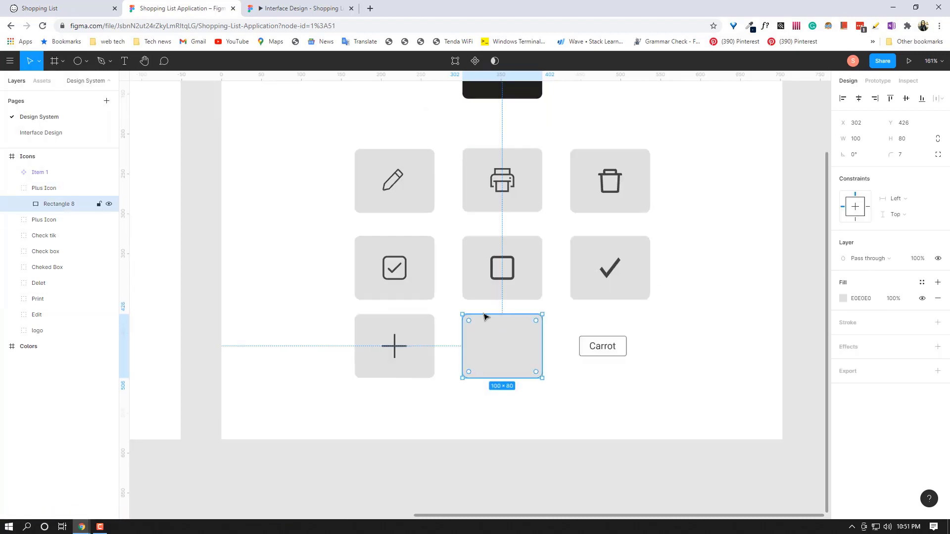
Draw a 30-wide circle with a White 200 fill inside the empty tile.
{"action": "left_click", "coordinate": [78, 61]}
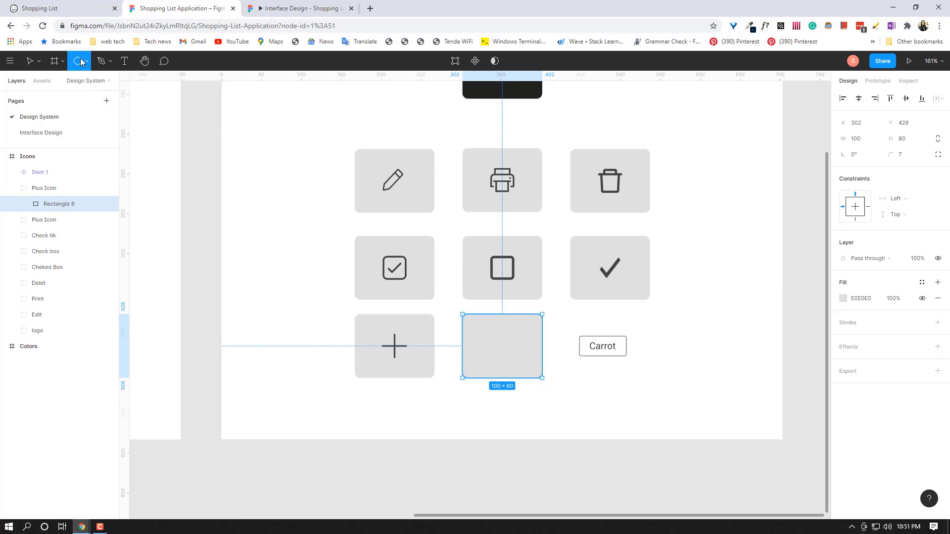
{"action": "left_click_drag", "start_coordinate": [483, 336], "coordinate": [503, 356]}
{"action": "left_click", "coordinate": [866, 143]}
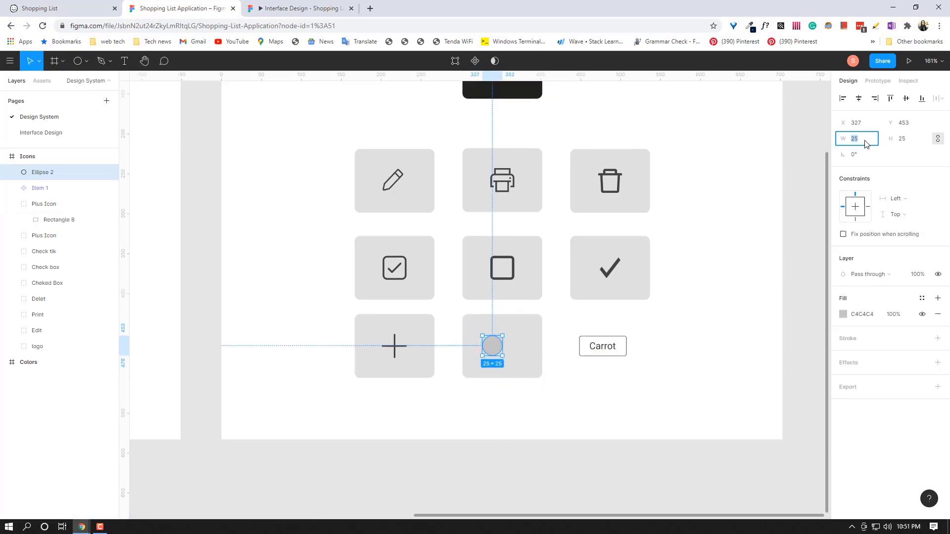
{"action": "type", "text": "30"}
{"action": "key", "text": "Return"}
{"action": "left_click", "coordinate": [938, 314]}
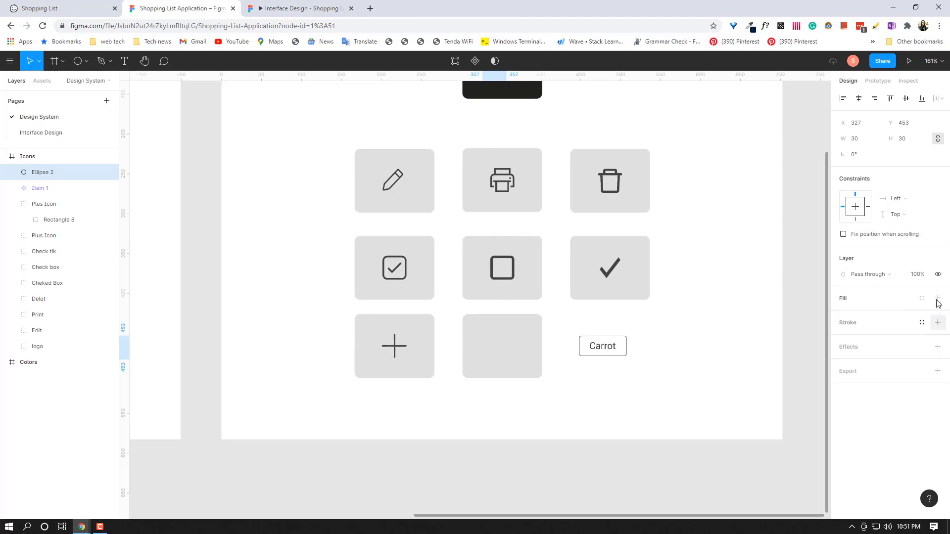
{"action": "left_click", "coordinate": [922, 299]}
{"action": "left_click", "coordinate": [883, 454]}
{"action": "left_click_drag", "start_coordinate": [494, 349], "coordinate": [504, 350]}
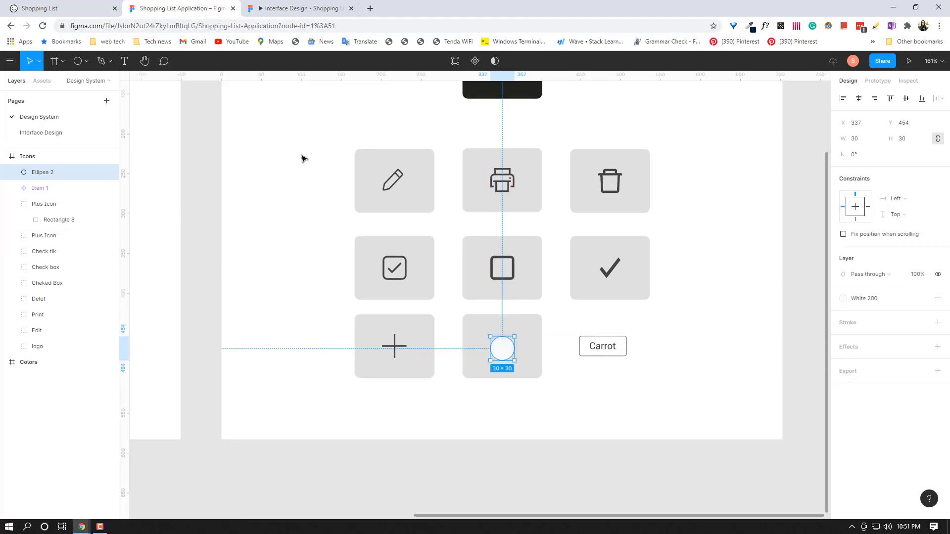
Import the chevron-right icon through the Iconify plugin.
{"action": "right_click", "coordinate": [505, 351]}
{"action": "mouse_move", "coordinate": [530, 421]}
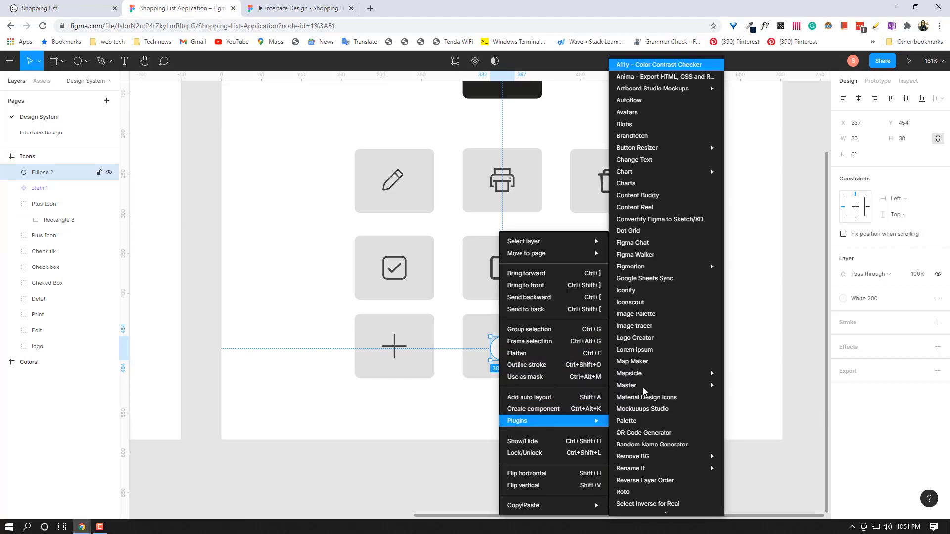
{"action": "left_click", "coordinate": [626, 290]}
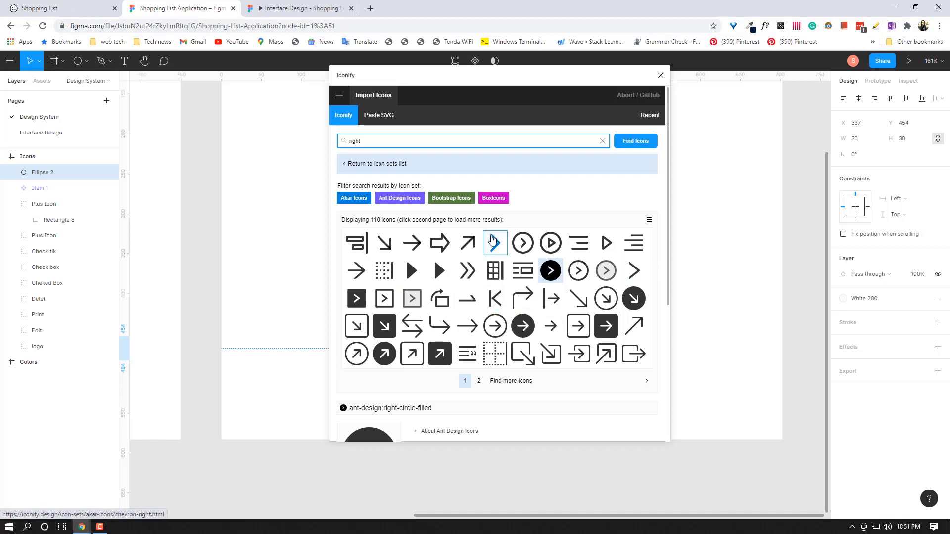
{"action": "left_click", "coordinate": [493, 241]}
{"action": "left_click", "coordinate": [635, 437]}
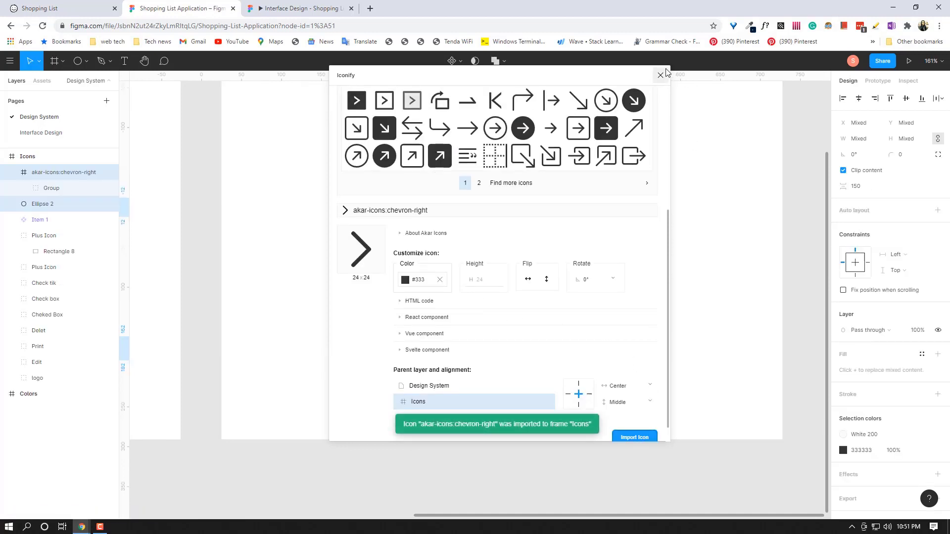
{"action": "left_click", "coordinate": [662, 75]}
Group the chevron with Ellipse 2 inside the Plus Icon group and delete the empty chevron-right frame.
{"action": "left_click", "coordinate": [11, 173]}
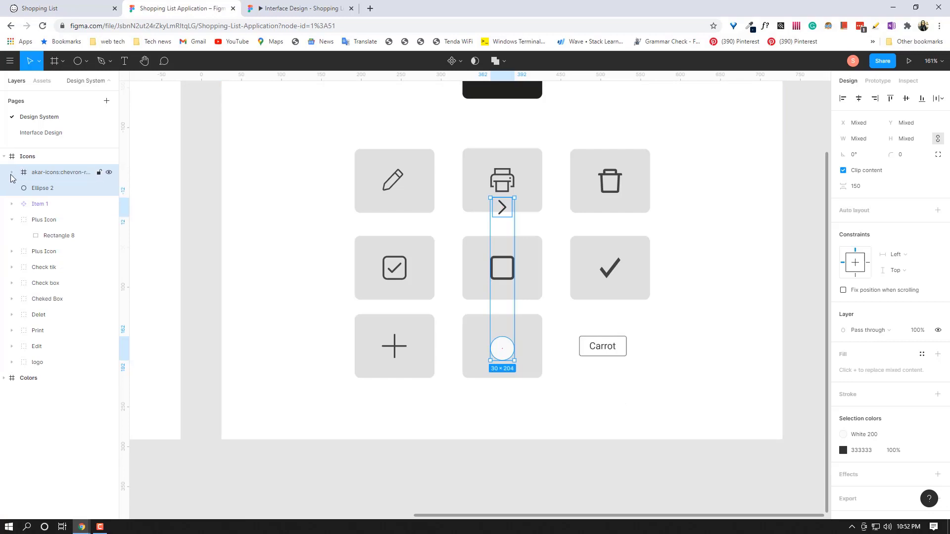
{"action": "left_click", "coordinate": [11, 175]}
{"action": "left_click", "coordinate": [46, 189]}
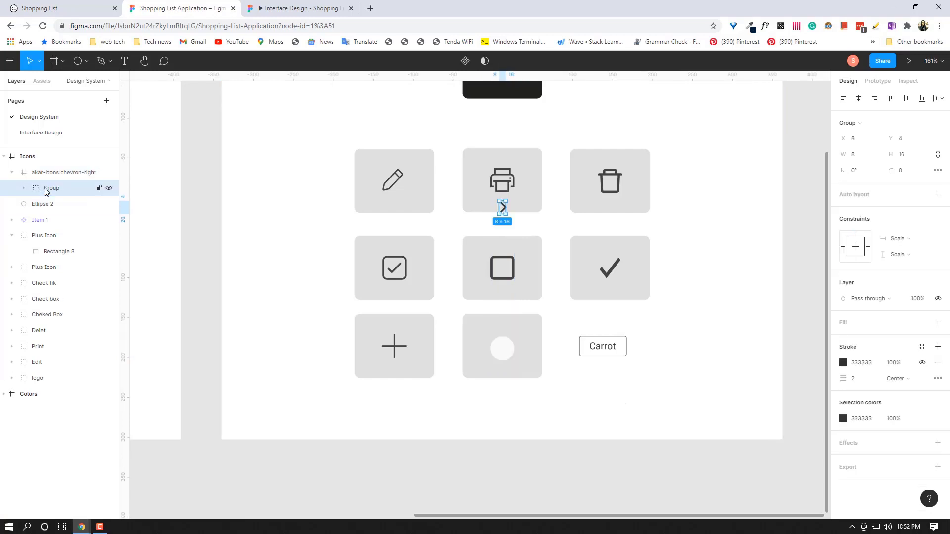
{"action": "left_click_drag", "start_coordinate": [503, 207], "coordinate": [501, 349]}
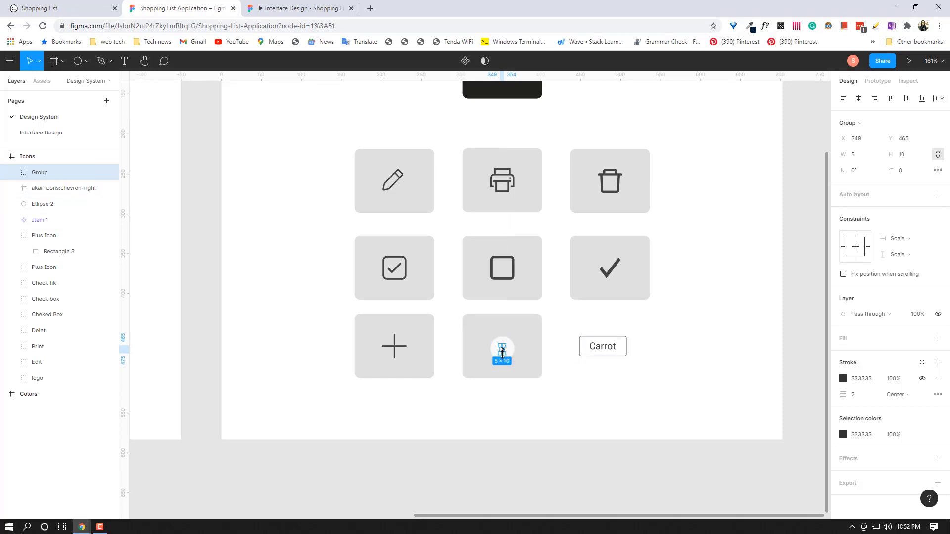
{"action": "left_click_drag", "start_coordinate": [90, 174], "coordinate": [48, 245]}
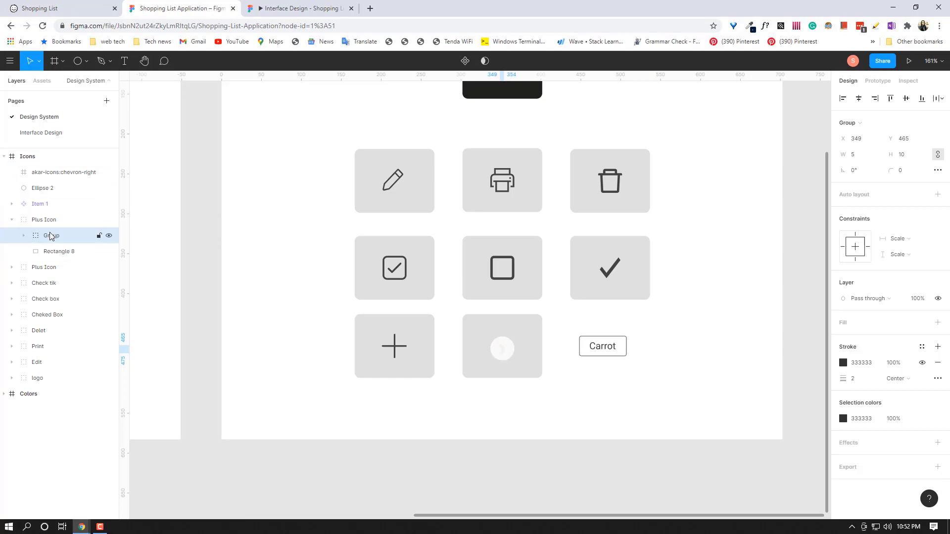
{"action": "left_click_drag", "start_coordinate": [50, 193], "coordinate": [59, 240]}
{"action": "left_click", "coordinate": [72, 172]}
{"action": "key", "text": "Delete"}
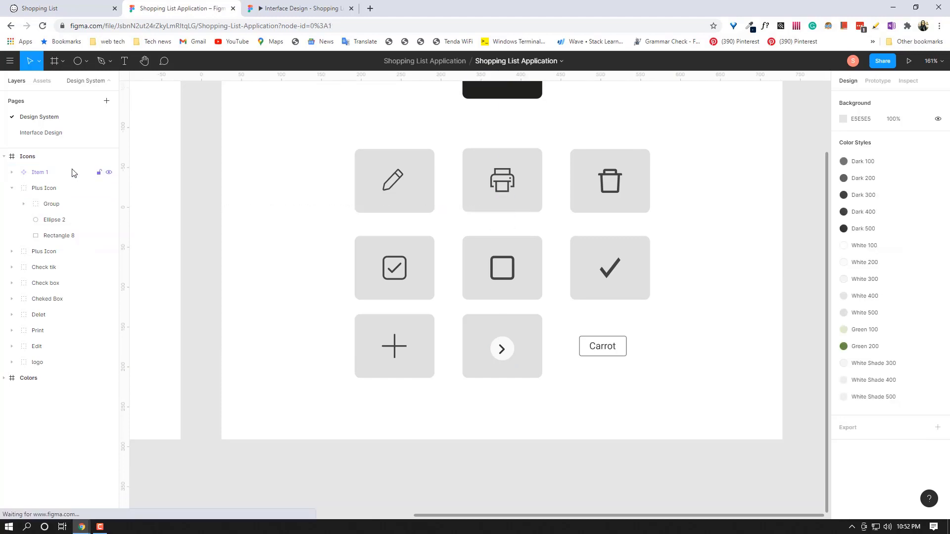
Center the chevron horizontally and vertically on the circle.
{"action": "left_click", "coordinate": [48, 221]}
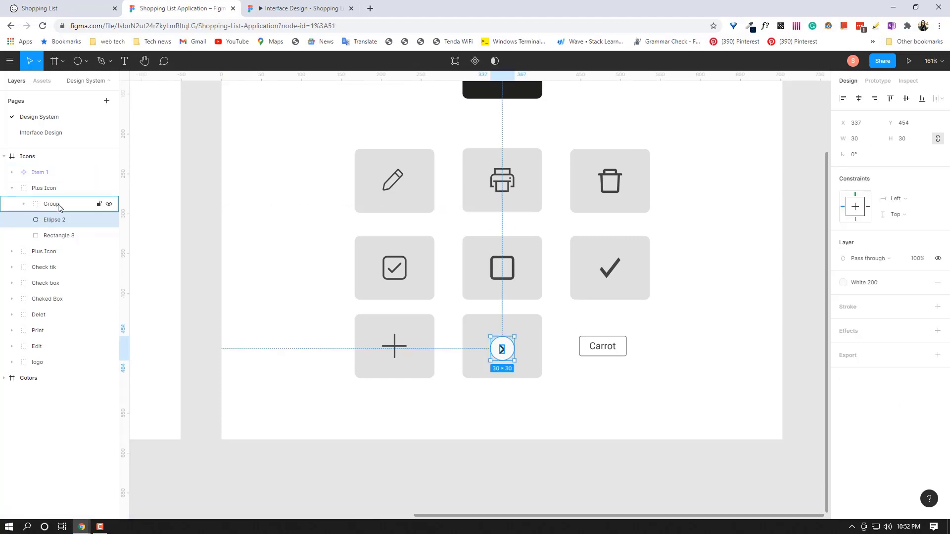
{"action": "left_click", "coordinate": [58, 207], "text": "shift"}
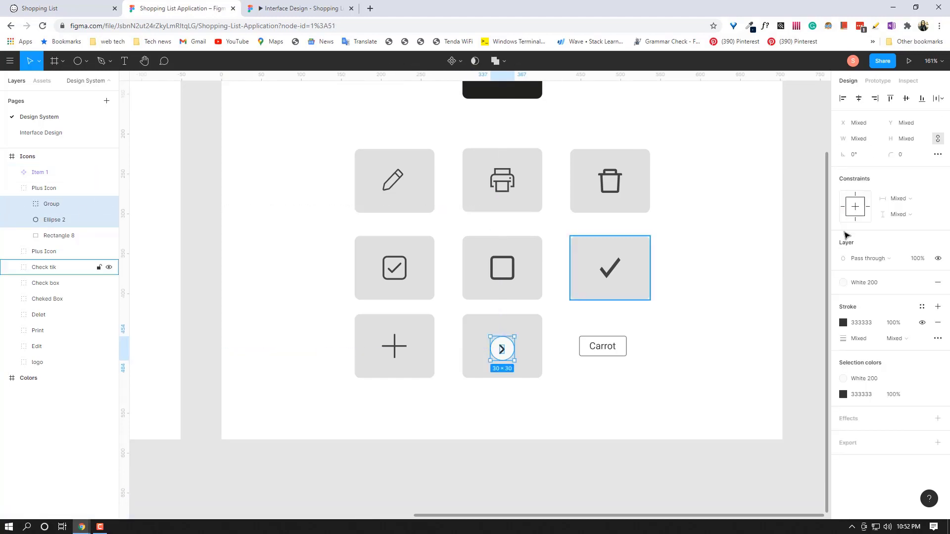
{"action": "left_click", "coordinate": [858, 100]}
{"action": "left_click", "coordinate": [906, 99]}
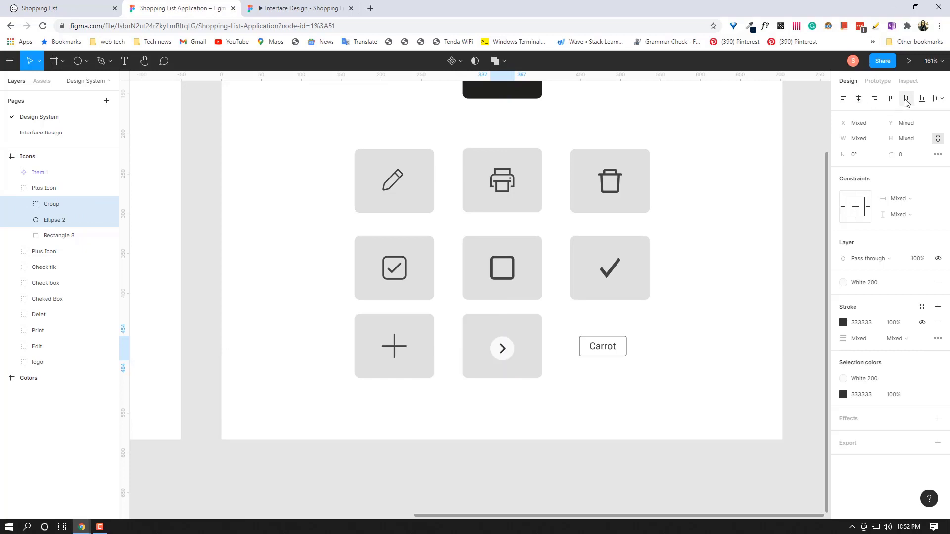
{"action": "left_click", "coordinate": [565, 392]}
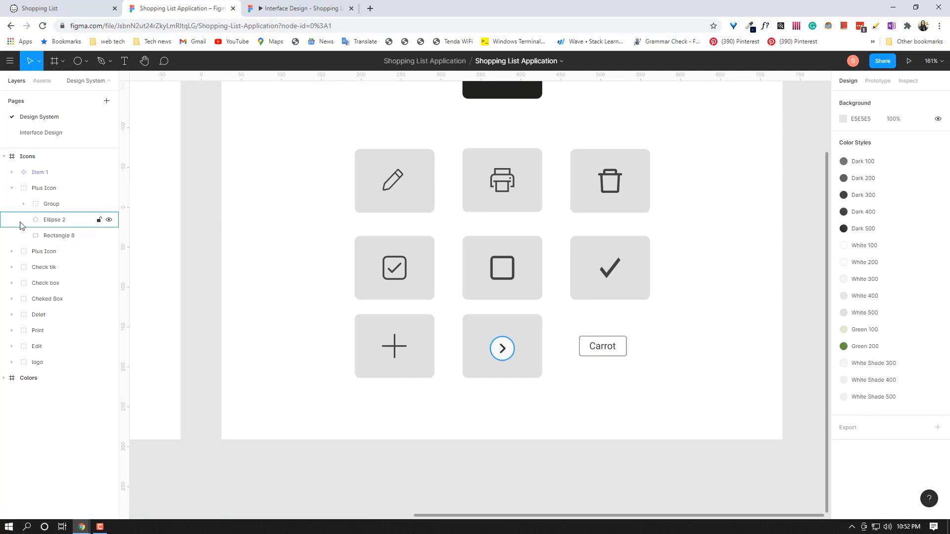
Rename the chevron-and-circle group to Right Arrow.
{"action": "left_click", "coordinate": [11, 188]}
{"action": "left_click", "coordinate": [48, 204]}
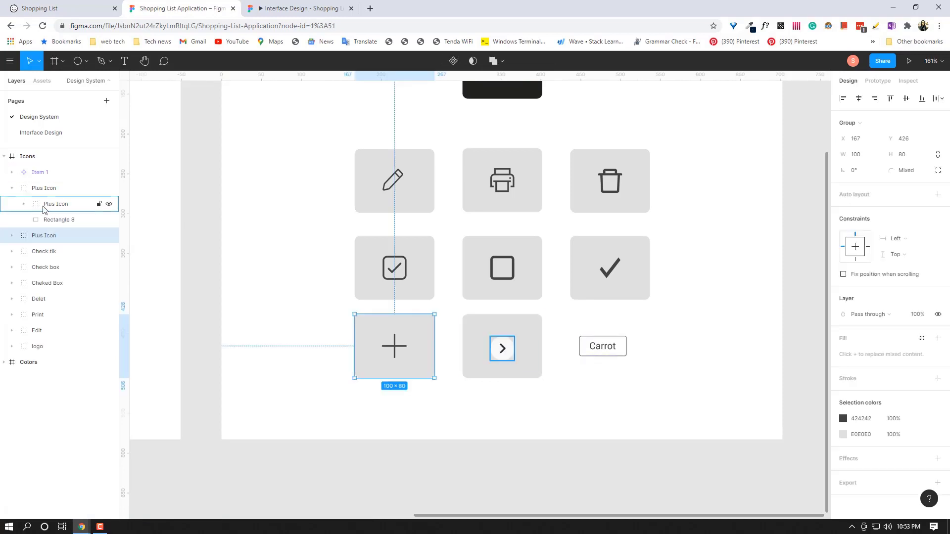
{"action": "double_click", "coordinate": [62, 204]}
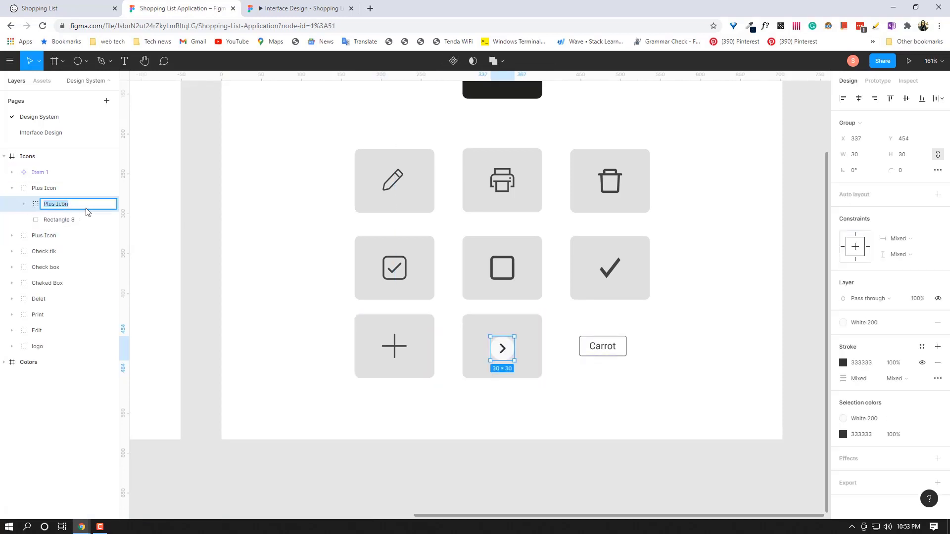
{"action": "key", "text": "BackSpace"}
{"action": "type", "text": "Right Arrow"}
{"action": "key", "text": "Return"}
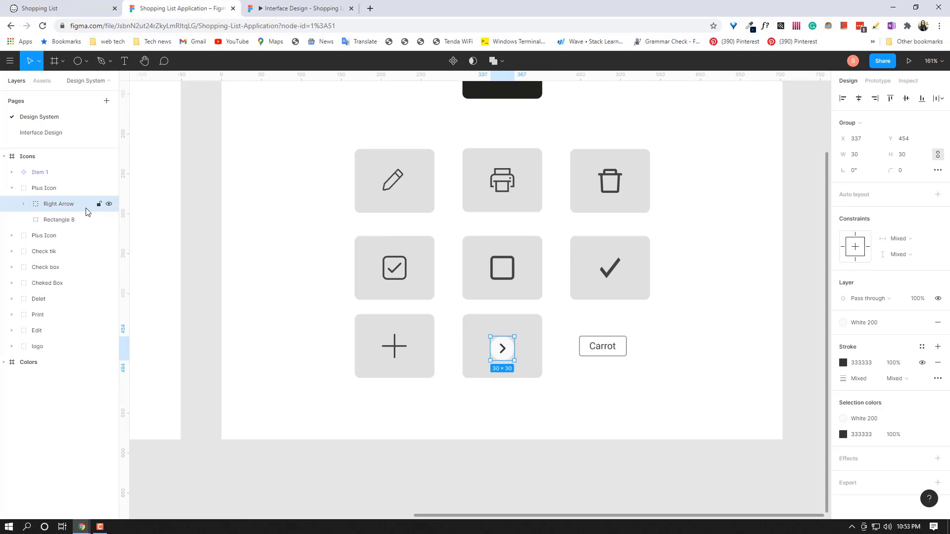
Turn the Right Arrow group into a component.
{"action": "left_click", "coordinate": [454, 61]}
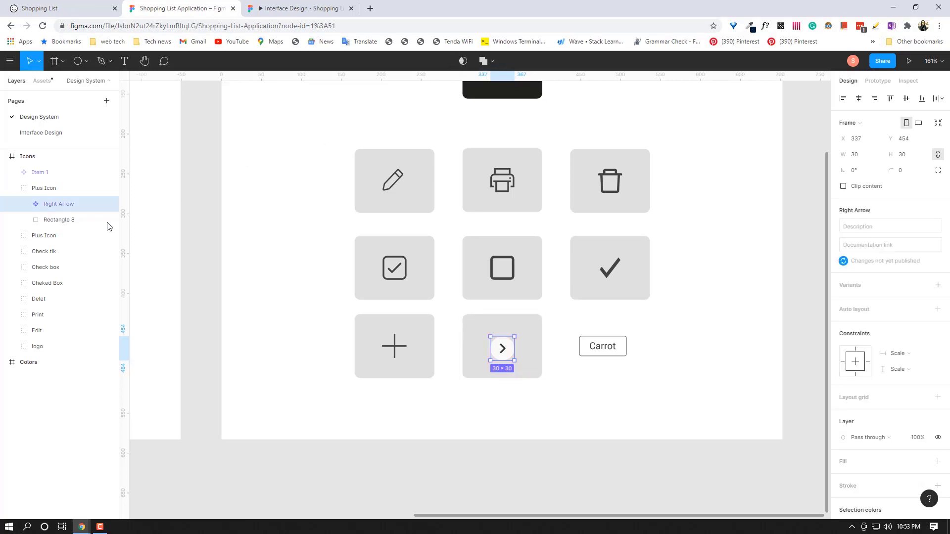
{"action": "left_click", "coordinate": [12, 188]}
{"action": "left_click", "coordinate": [100, 188]}
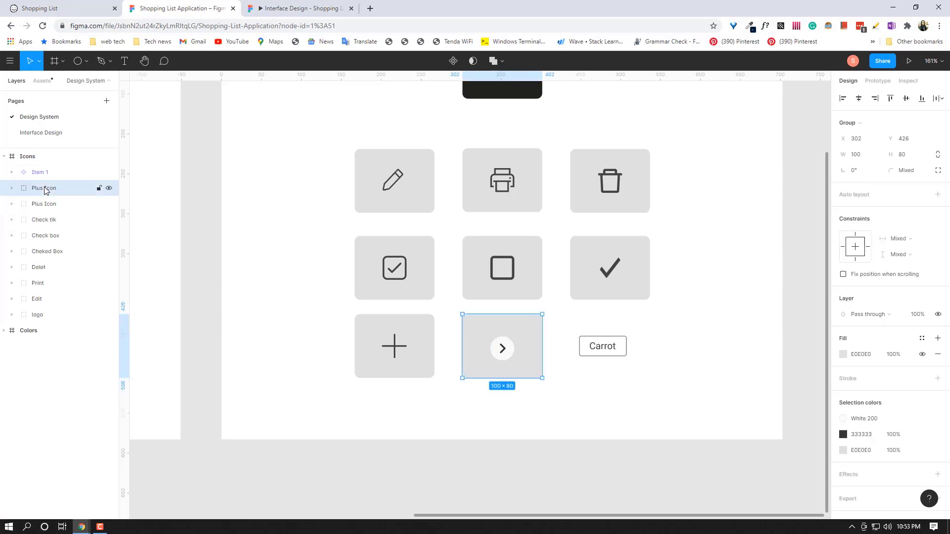
Publish the pending library change, then go to the Interface Design page.
{"action": "left_click", "coordinate": [48, 84]}
{"action": "left_click", "coordinate": [106, 102]}
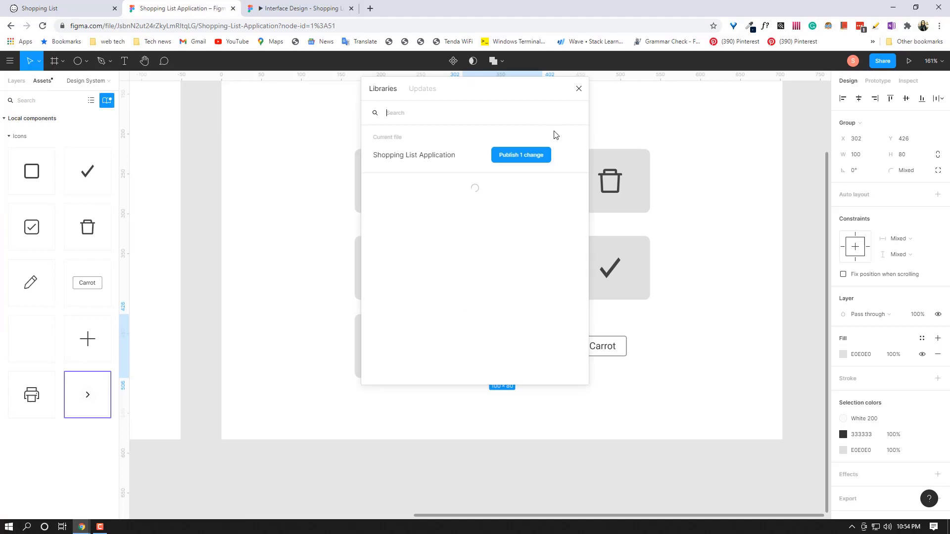
{"action": "left_click", "coordinate": [514, 154]}
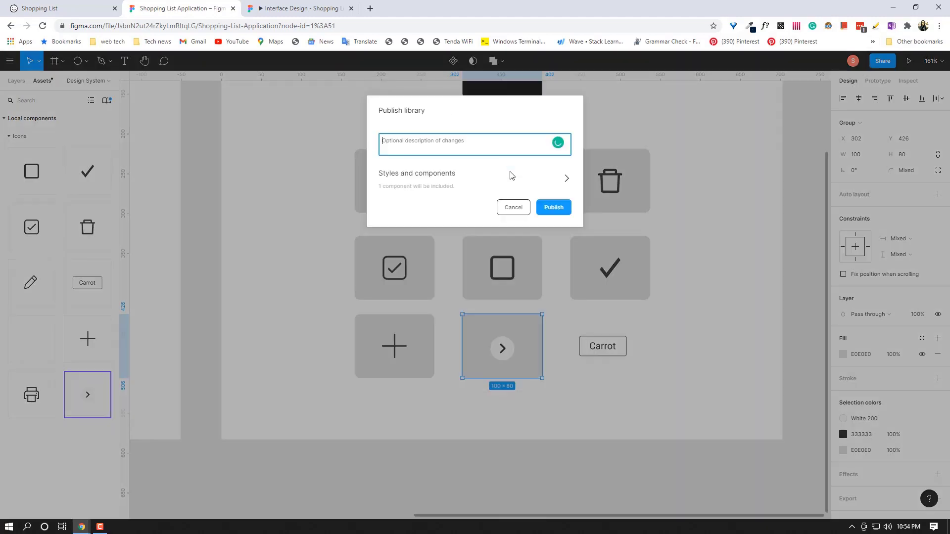
{"action": "left_click", "coordinate": [550, 209]}
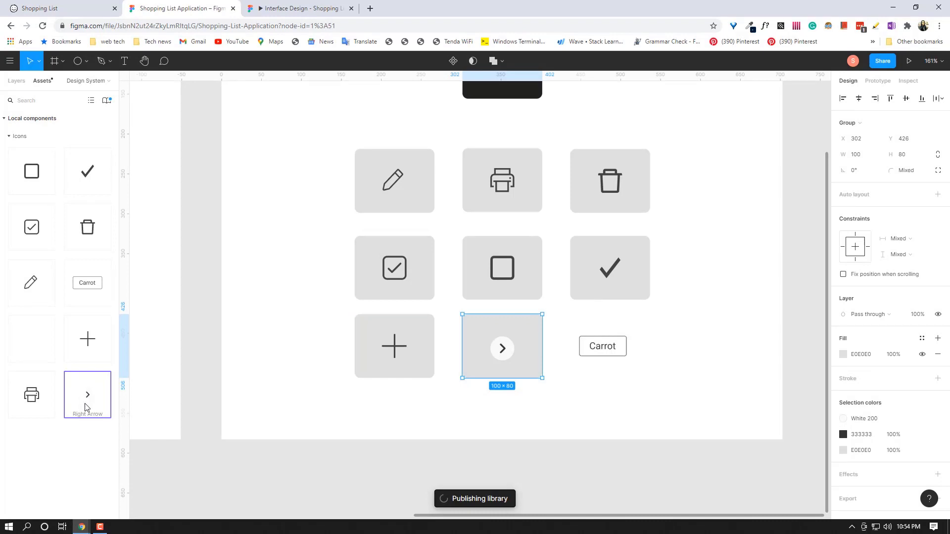
{"action": "left_click", "coordinate": [16, 81]}
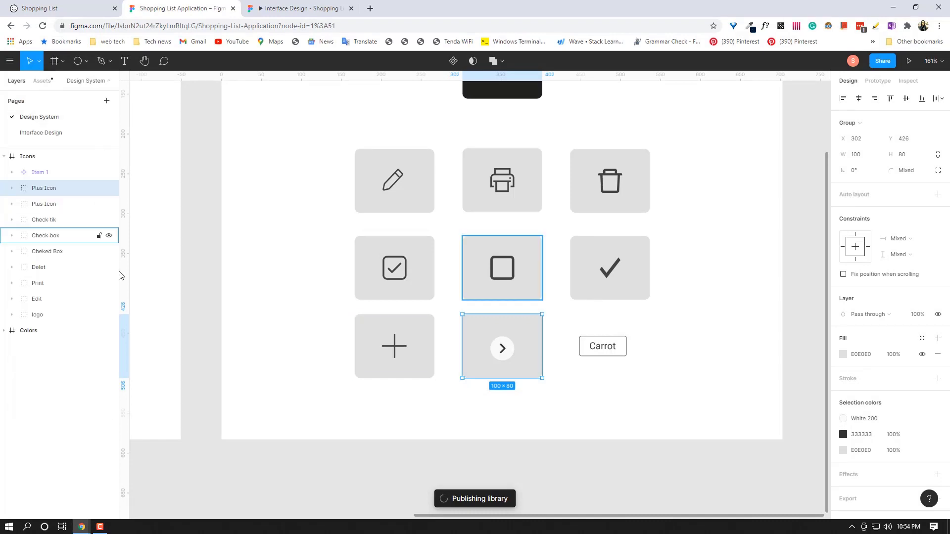
{"action": "left_click", "coordinate": [50, 132]}
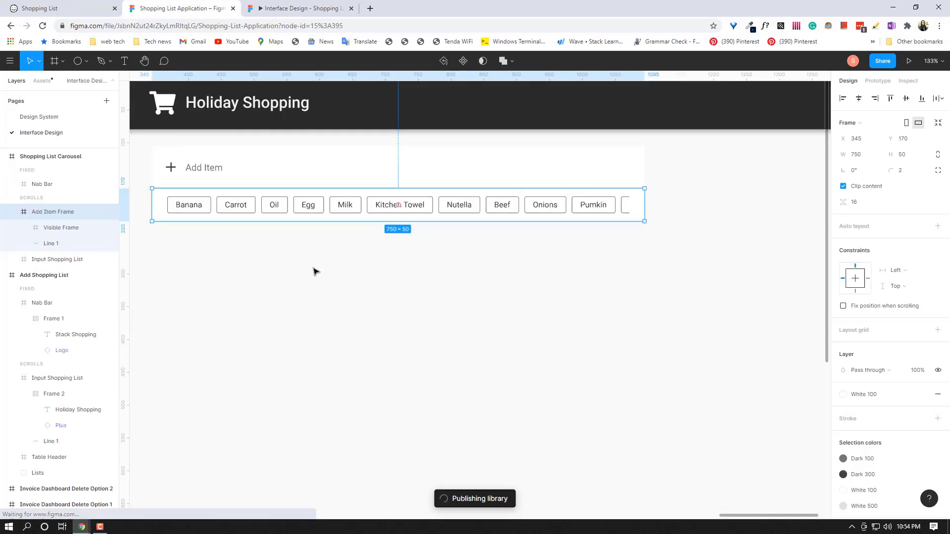
Place a Right Arrow instance after Pumkin, give its circle a drop shadow, and preview.
{"action": "left_click", "coordinate": [42, 81]}
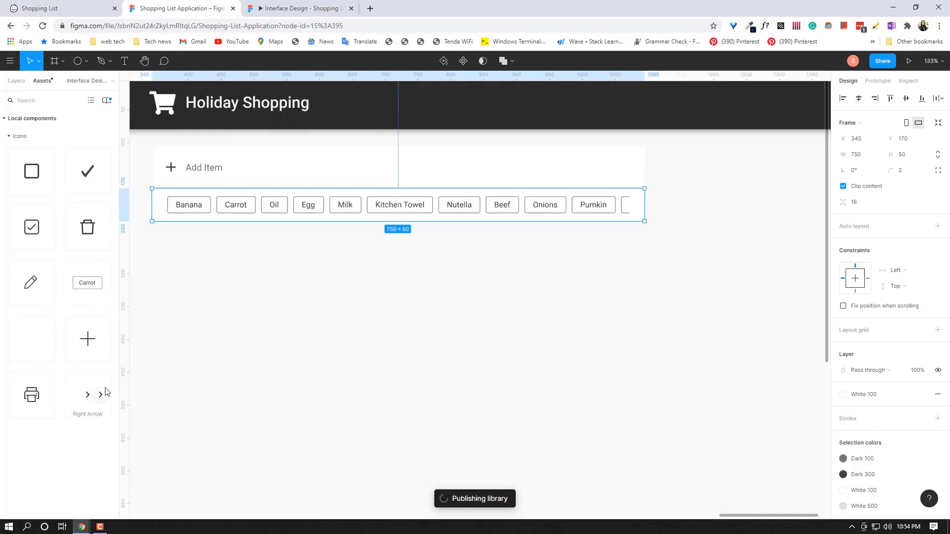
{"action": "left_click_drag", "start_coordinate": [105, 392], "coordinate": [628, 207]}
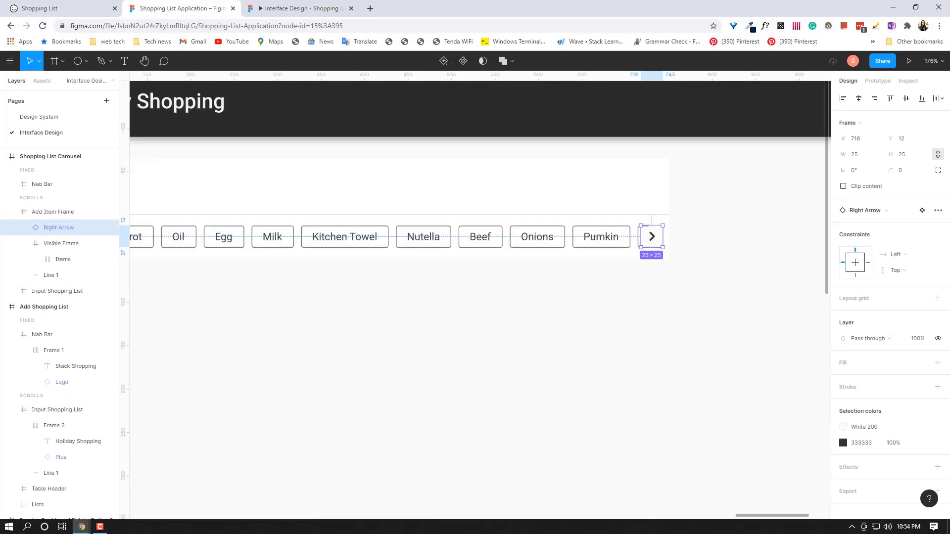
{"action": "left_click", "coordinate": [26, 229]}
{"action": "left_click", "coordinate": [65, 259]}
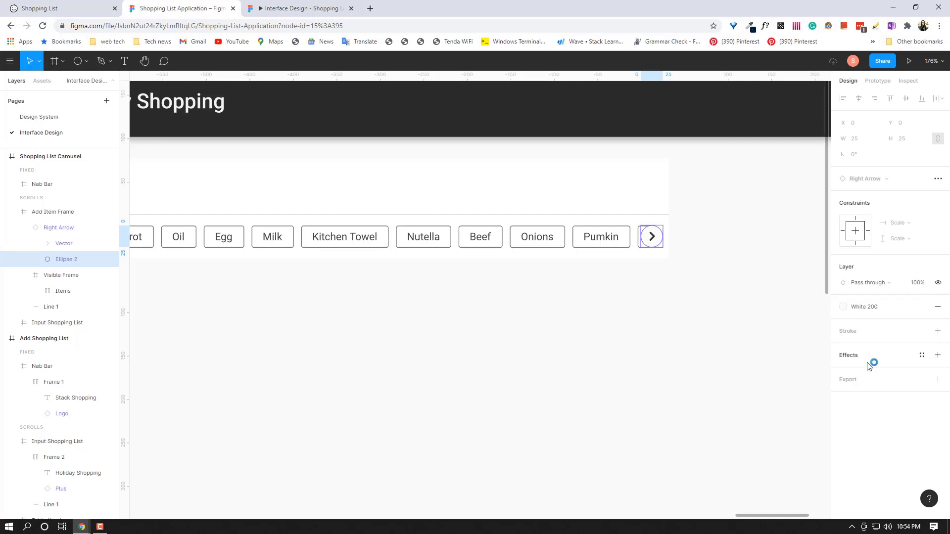
{"action": "left_click", "coordinate": [849, 360]}
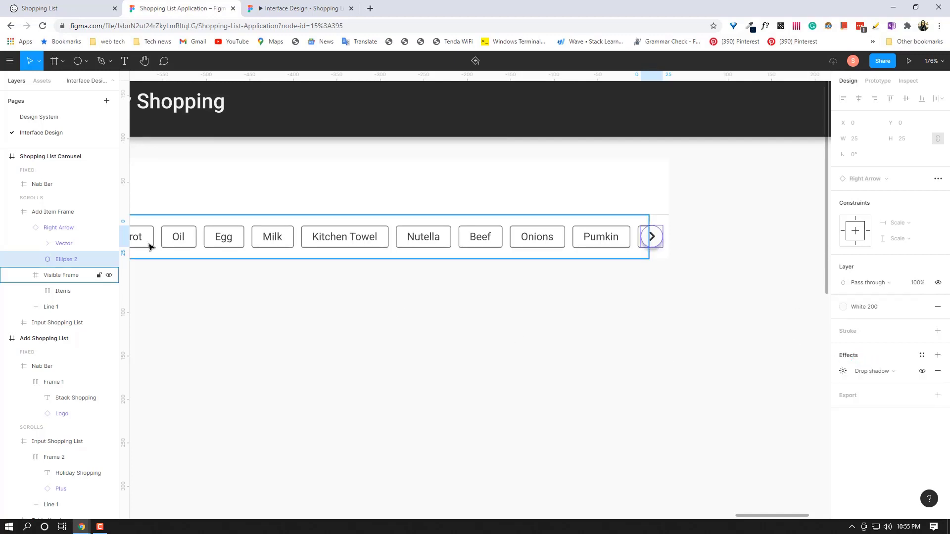
{"action": "left_click", "coordinate": [11, 212]}
{"action": "left_click", "coordinate": [314, 6]}
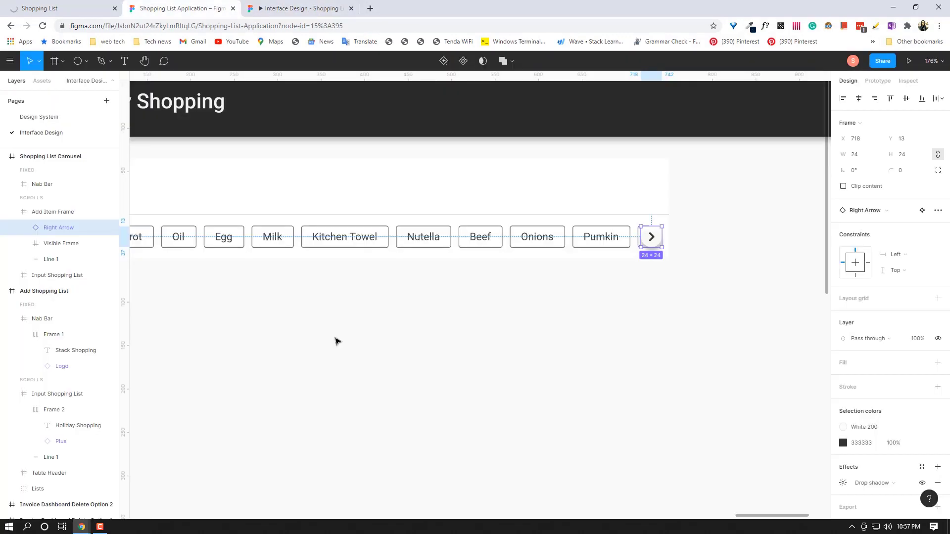
{"action": "left_click", "coordinate": [383, 340]}
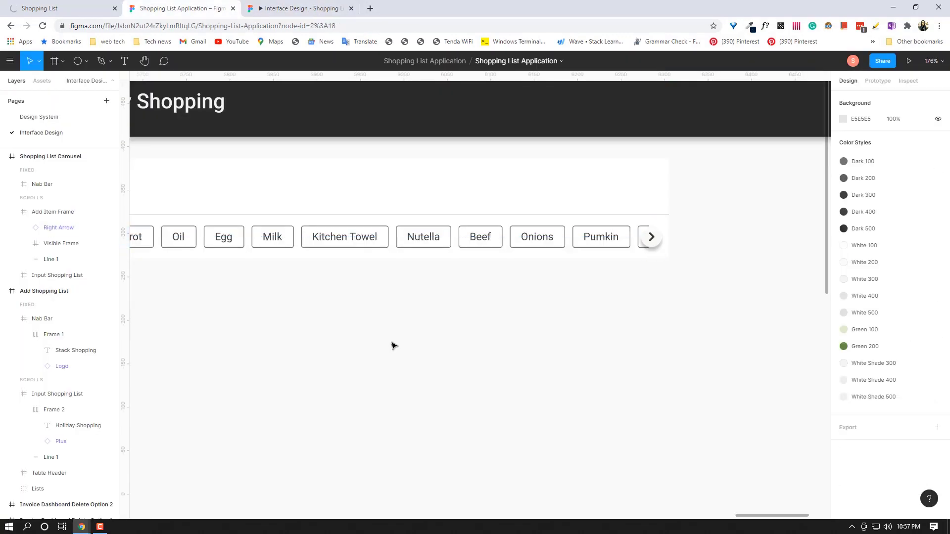
{"action": "scroll", "coordinate": [391, 346], "scroll_direction": "up", "scroll_amount": 1}
{"action": "scroll", "coordinate": [376, 349], "scroll_direction": "up", "scroll_amount": 1}
{"action": "scroll", "coordinate": [316, 334], "scroll_direction": "down", "scroll_amount": 1}
{"action": "scroll", "coordinate": [317, 335], "scroll_direction": "left", "scroll_amount": 3}
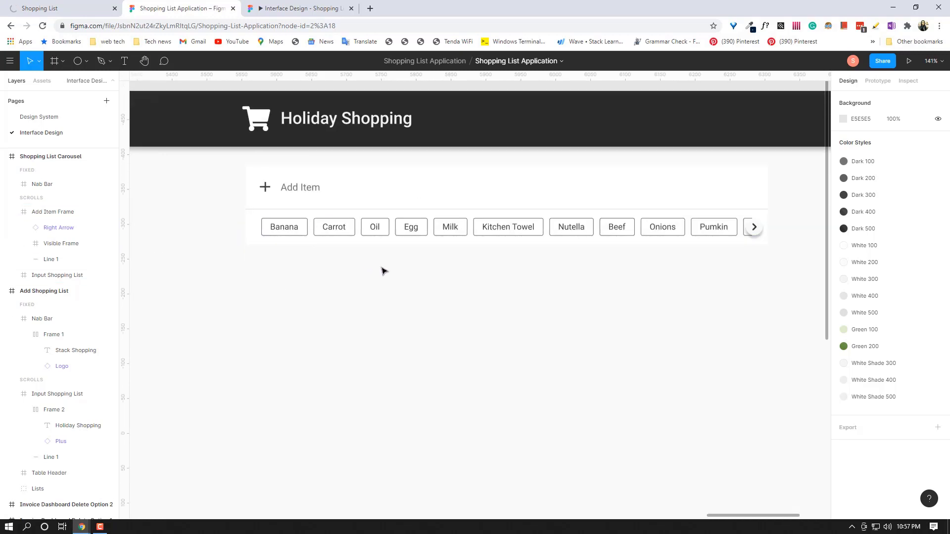
{"action": "left_click", "coordinate": [297, 9]}
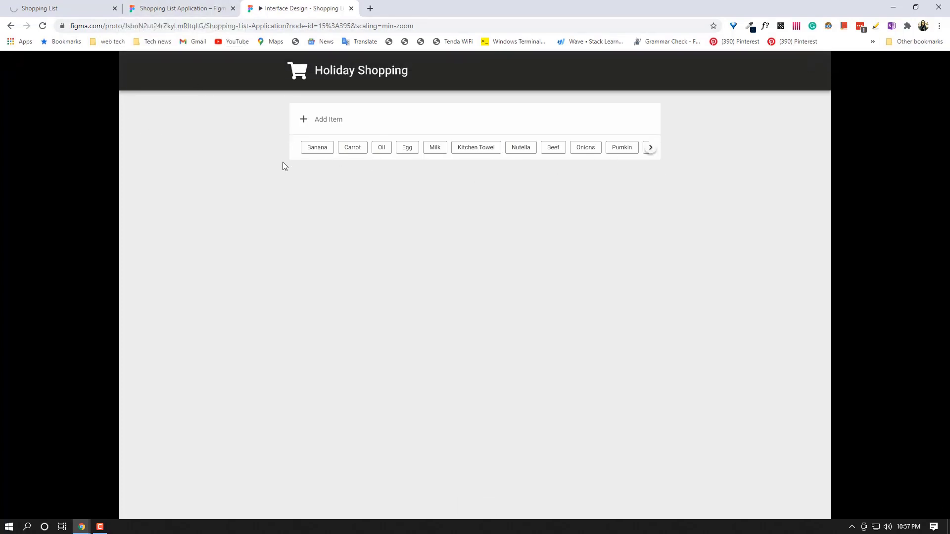
{"action": "left_click", "coordinate": [161, 8]}
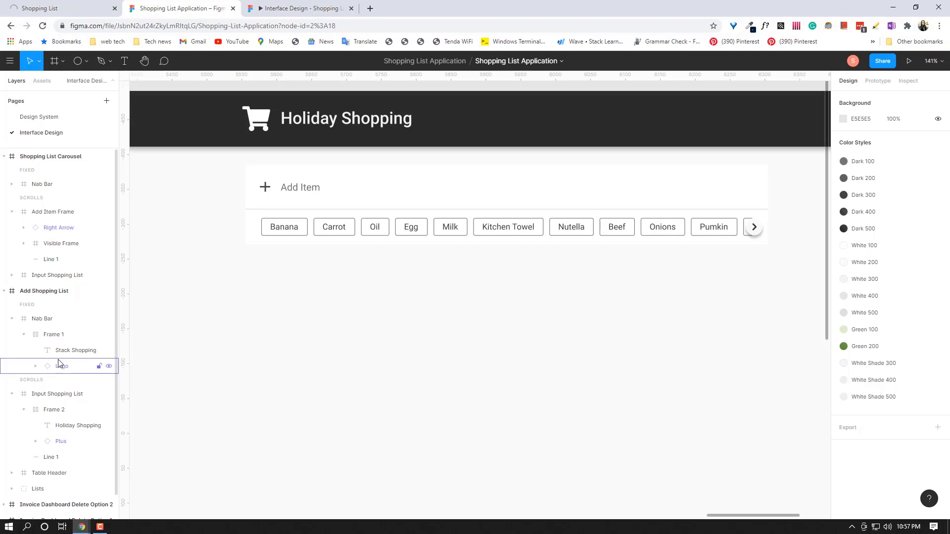
{"action": "scroll", "coordinate": [59, 419], "scroll_direction": "down", "scroll_amount": 2}
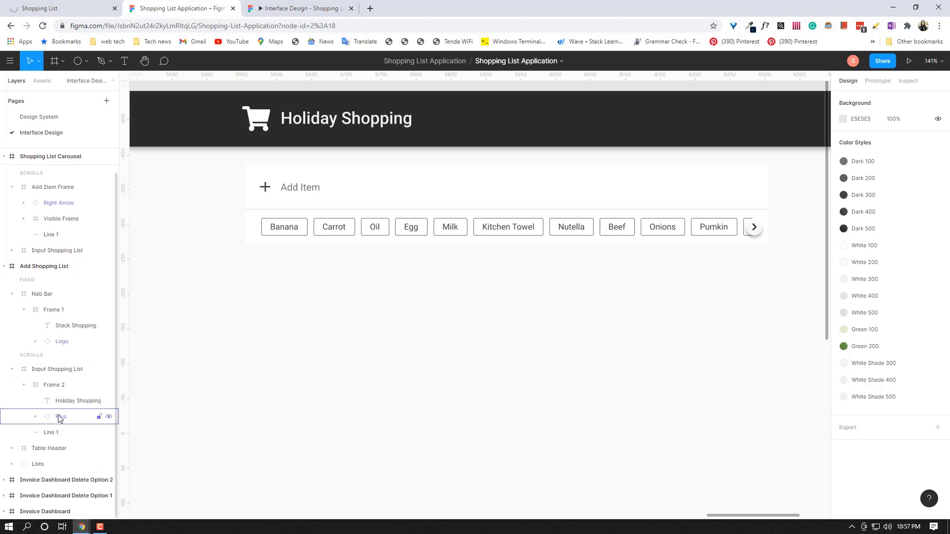
{"action": "left_click", "coordinate": [59, 418]}
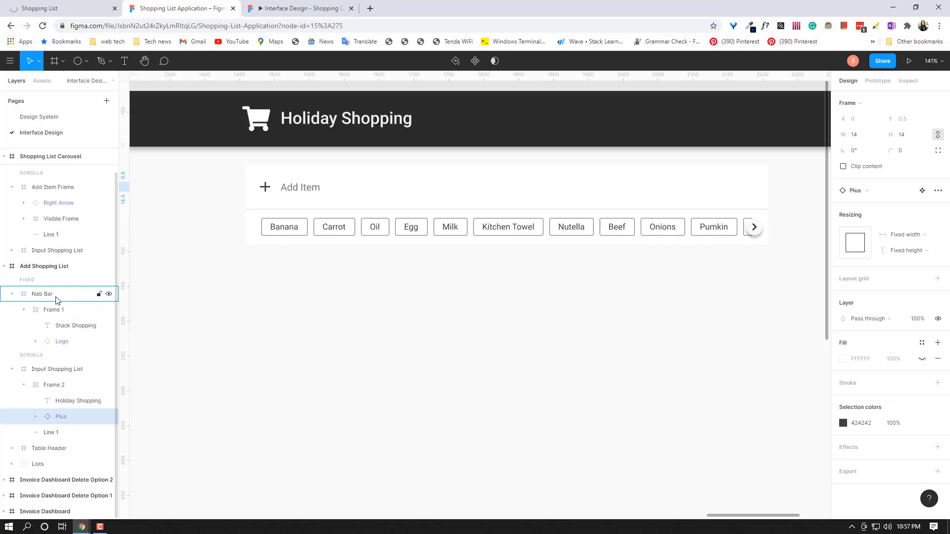
Move the Tomatoes item from the visible list to the end of the Overflow List.
{"action": "left_click", "coordinate": [49, 244]}
{"action": "left_click", "coordinate": [25, 243]}
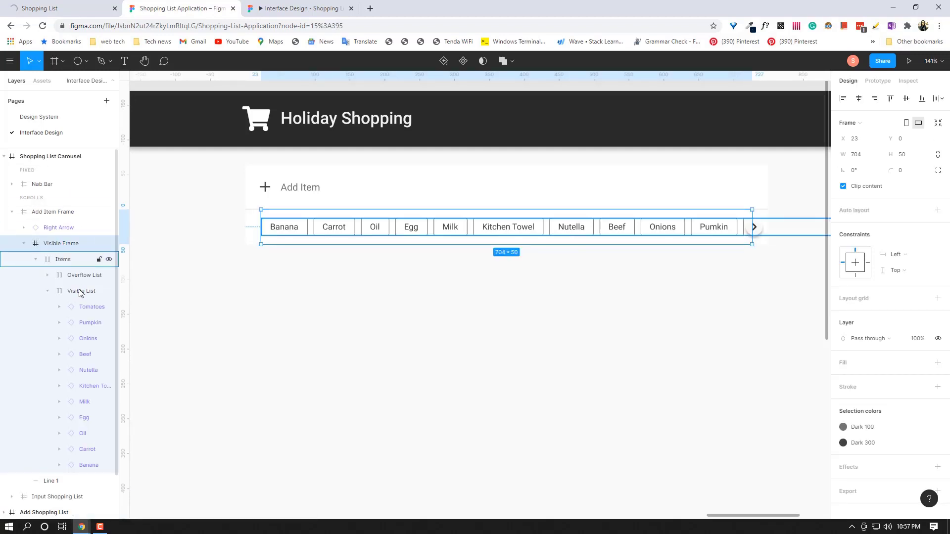
{"action": "left_click", "coordinate": [77, 307]}
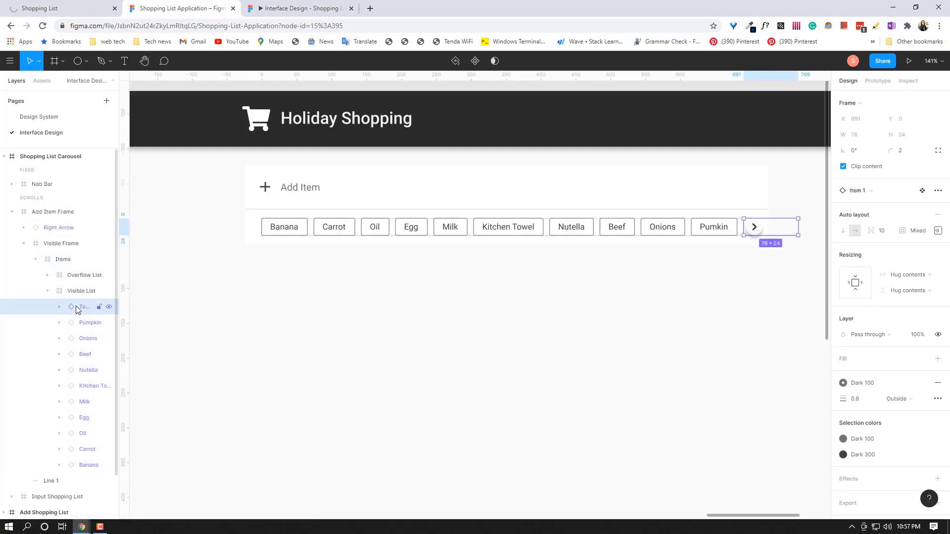
{"action": "left_click", "coordinate": [47, 275]}
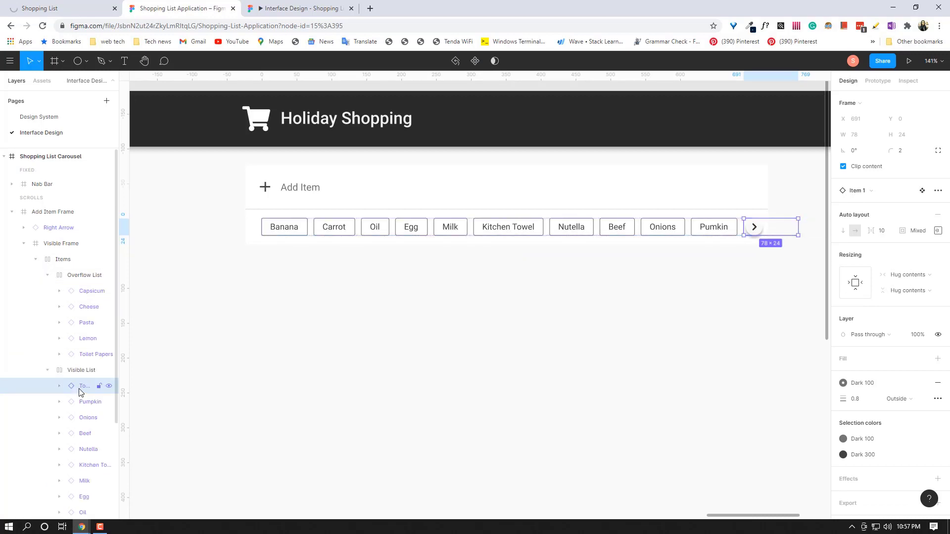
{"action": "left_click_drag", "start_coordinate": [80, 393], "coordinate": [89, 358]}
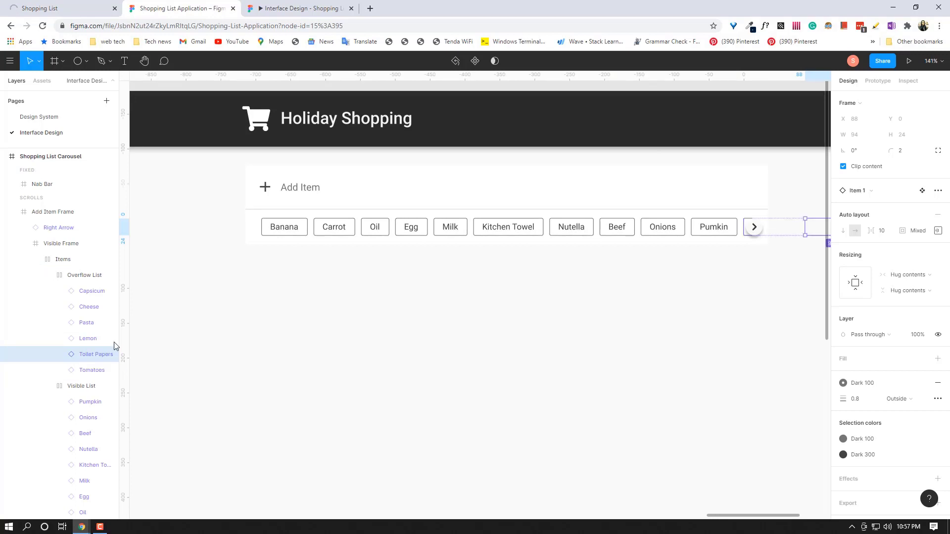
Narrow the Visible Frame from 704 to 692 wide.
{"action": "left_click", "coordinate": [21, 245]}
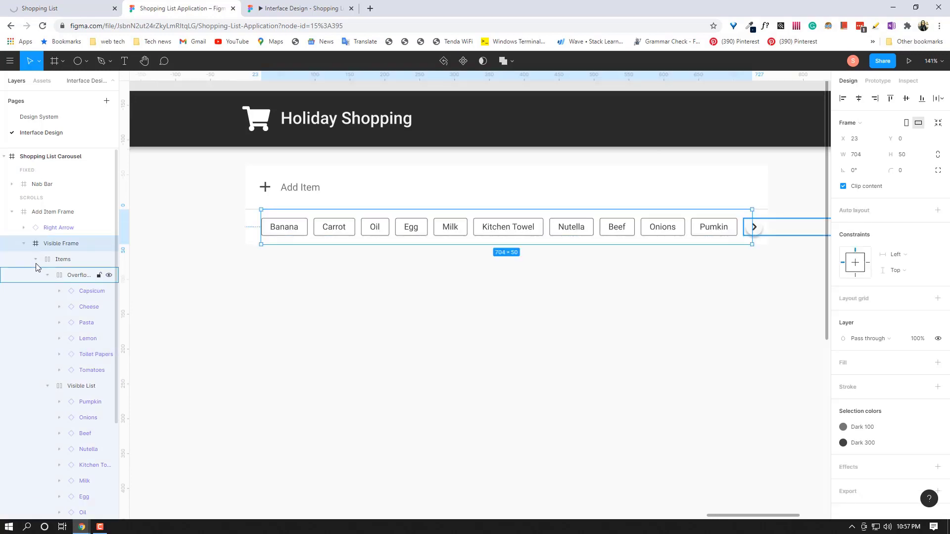
{"action": "left_click", "coordinate": [56, 259]}
{"action": "left_click", "coordinate": [35, 259]}
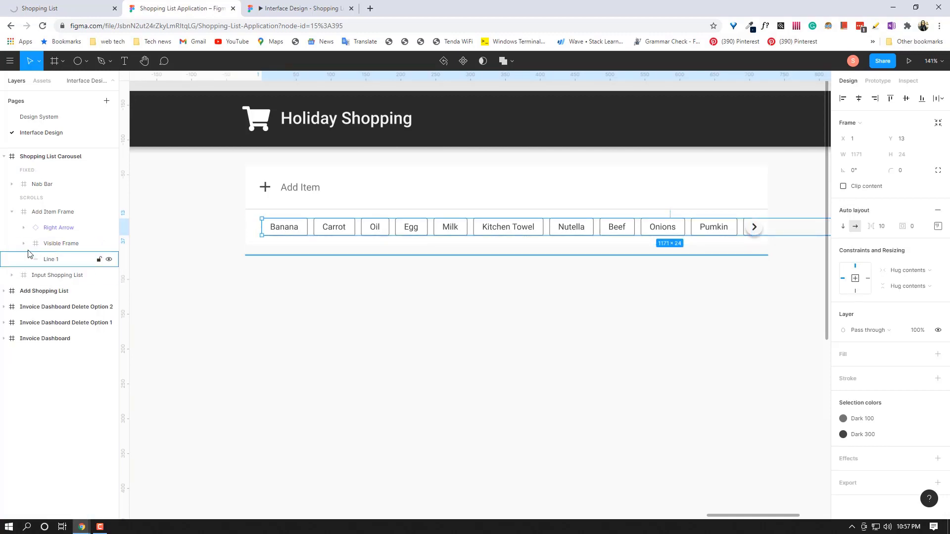
{"action": "left_click", "coordinate": [35, 259]}
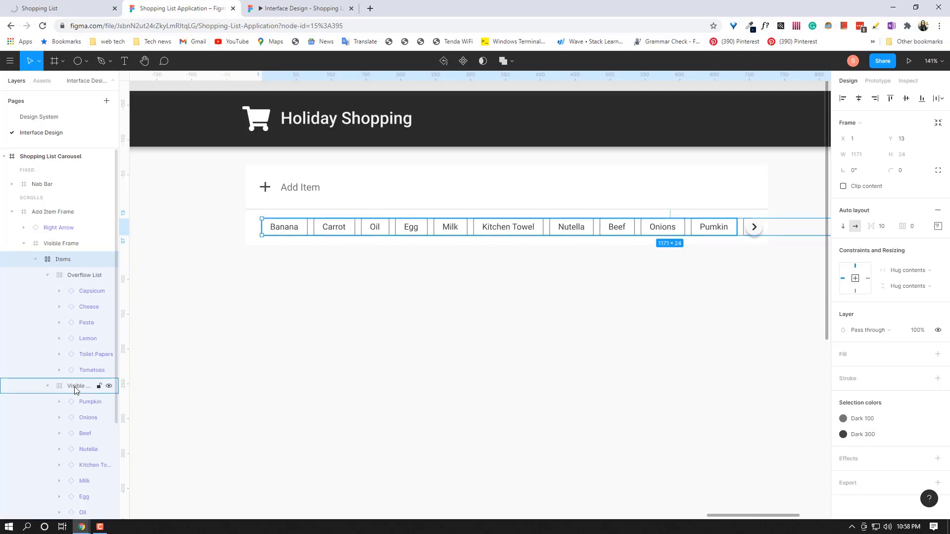
{"action": "left_click", "coordinate": [62, 244]}
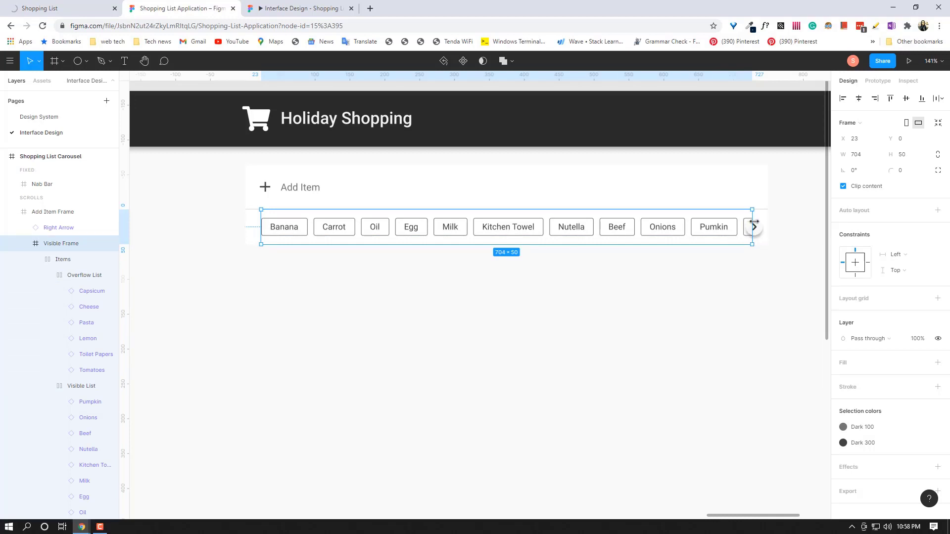
{"action": "left_click_drag", "start_coordinate": [753, 221], "coordinate": [747, 223]}
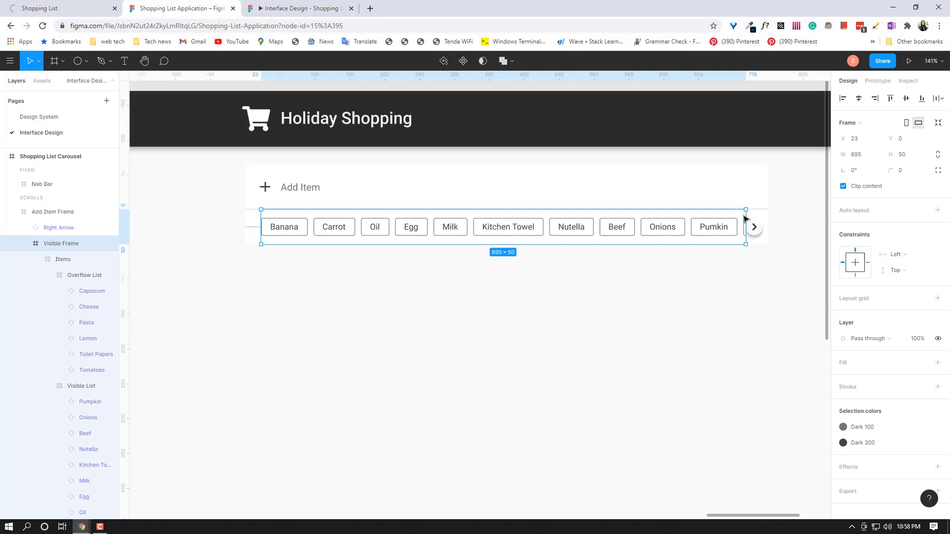
{"action": "left_click_drag", "start_coordinate": [746, 215], "coordinate": [743, 215]}
Nudge the Right Arrow left in three small moves to X 701.
{"action": "left_click", "coordinate": [757, 231]}
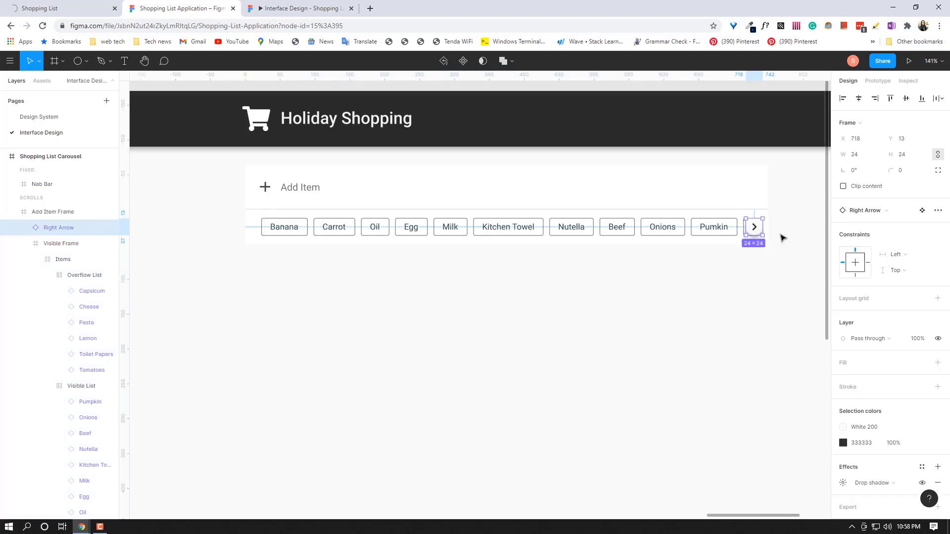
{"action": "key", "text": "Left"}
{"action": "key", "text": "Left"}
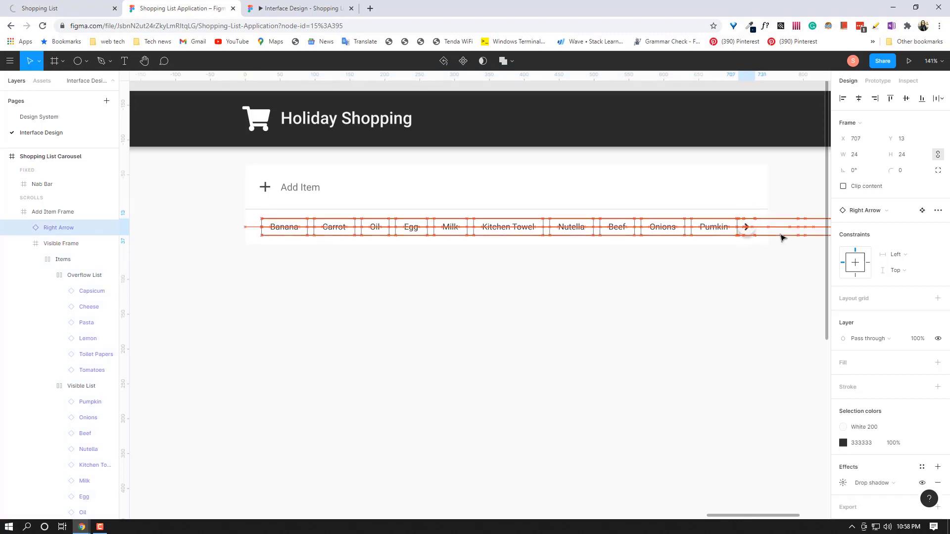
{"action": "key", "text": "Left"}
{"action": "key", "text": "Left"}
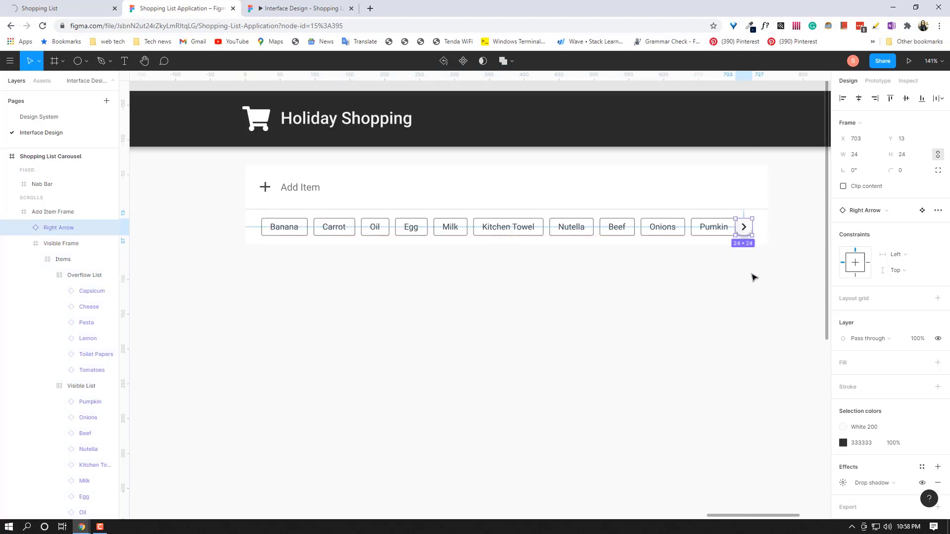
{"action": "key", "text": "Left"}
{"action": "key", "text": "Left"}
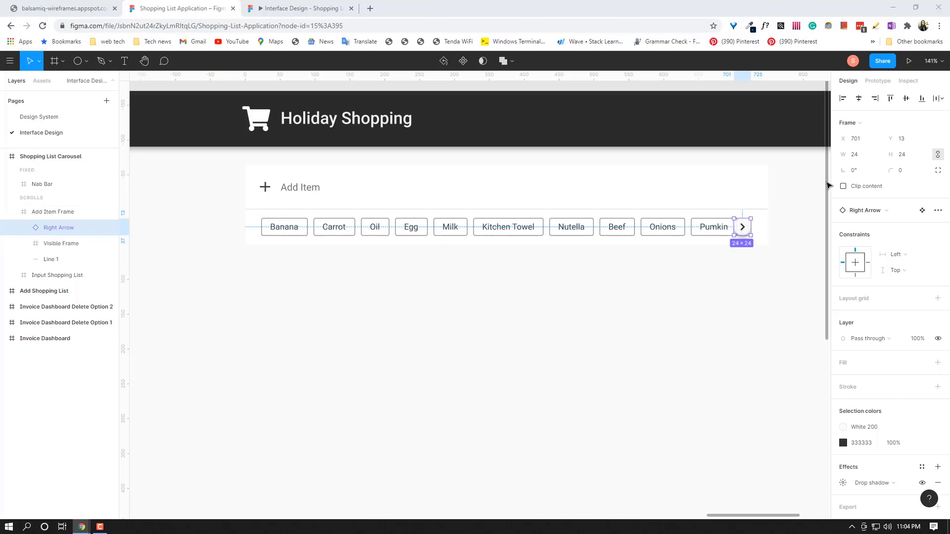
Set the Visible Frame's overflow behavior to Horizontal scrolling and view it in the prototype.
{"action": "left_click", "coordinate": [878, 81]}
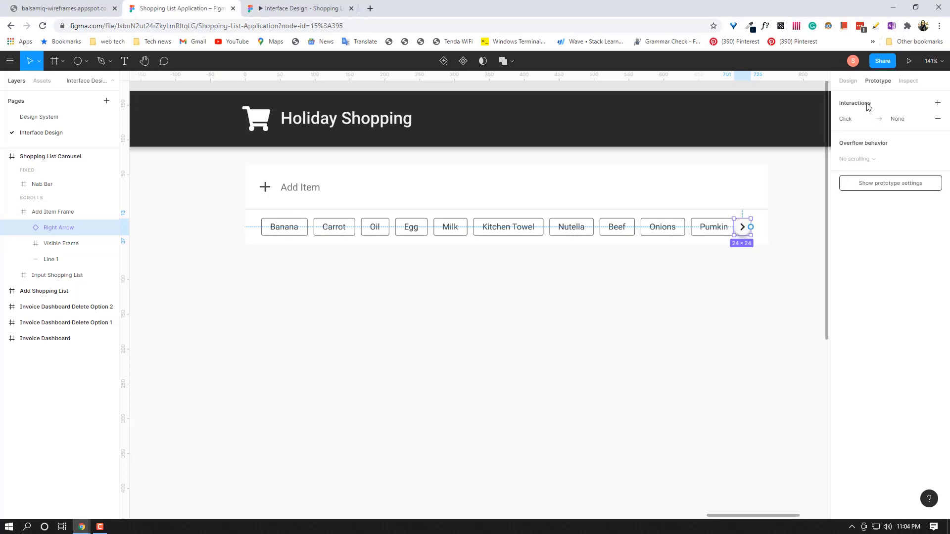
{"action": "key", "text": "Tab"}
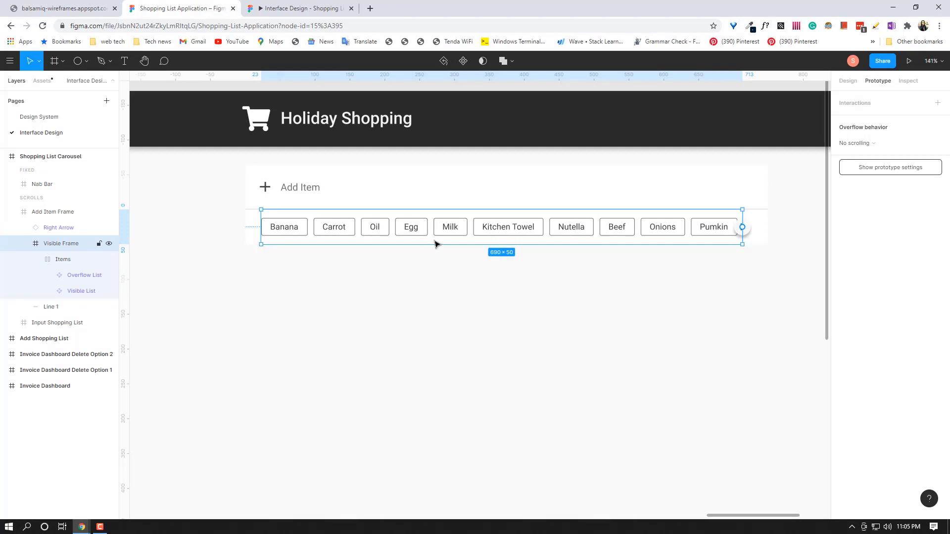
{"action": "left_click", "coordinate": [871, 103]}
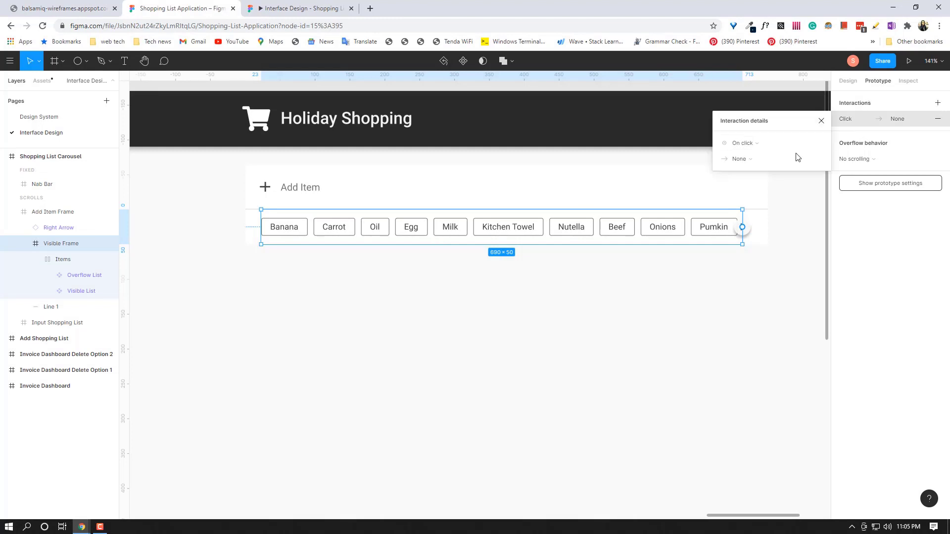
{"action": "left_click", "coordinate": [861, 149]}
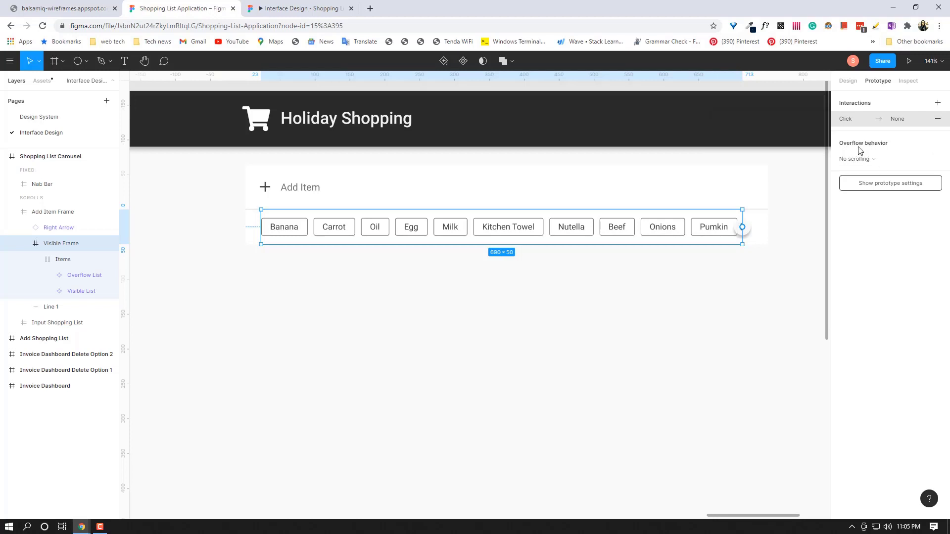
{"action": "left_click", "coordinate": [869, 158]}
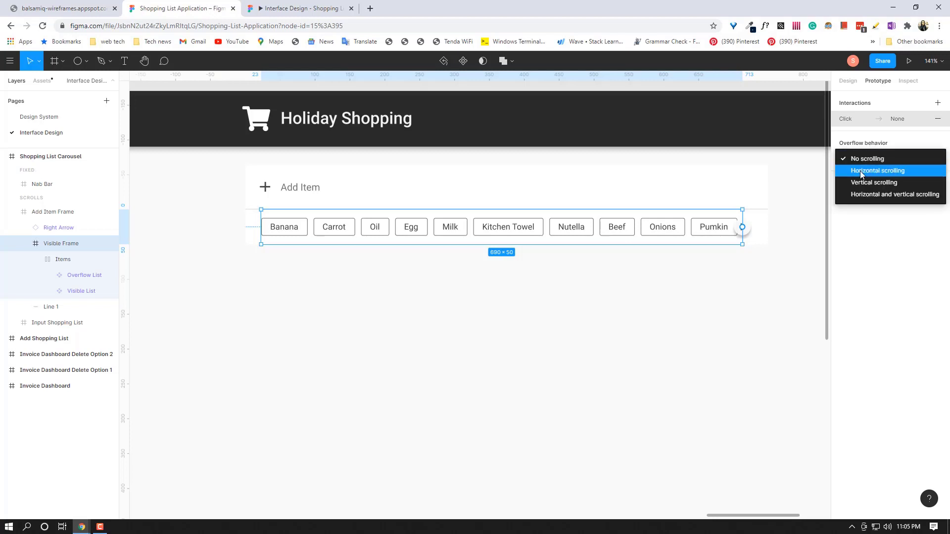
{"action": "left_click", "coordinate": [861, 170]}
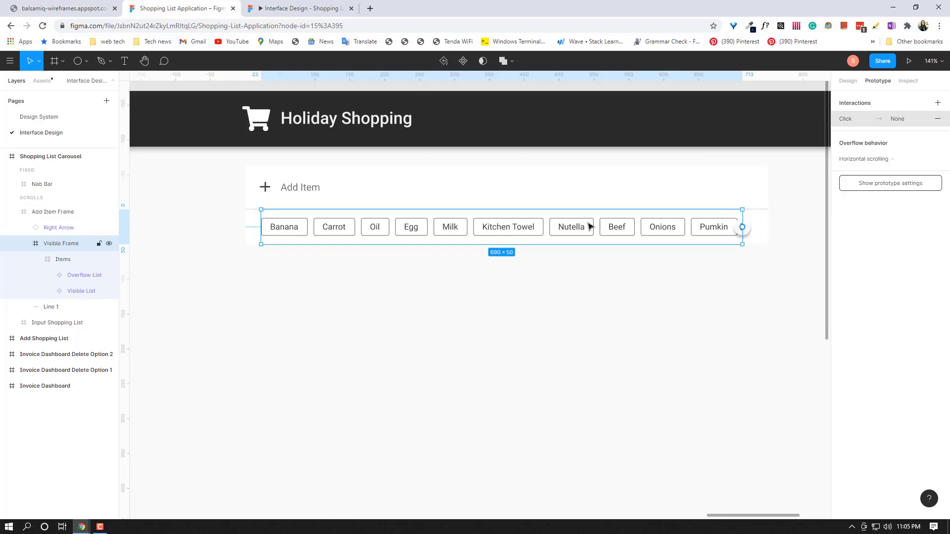
{"action": "left_click", "coordinate": [875, 159]}
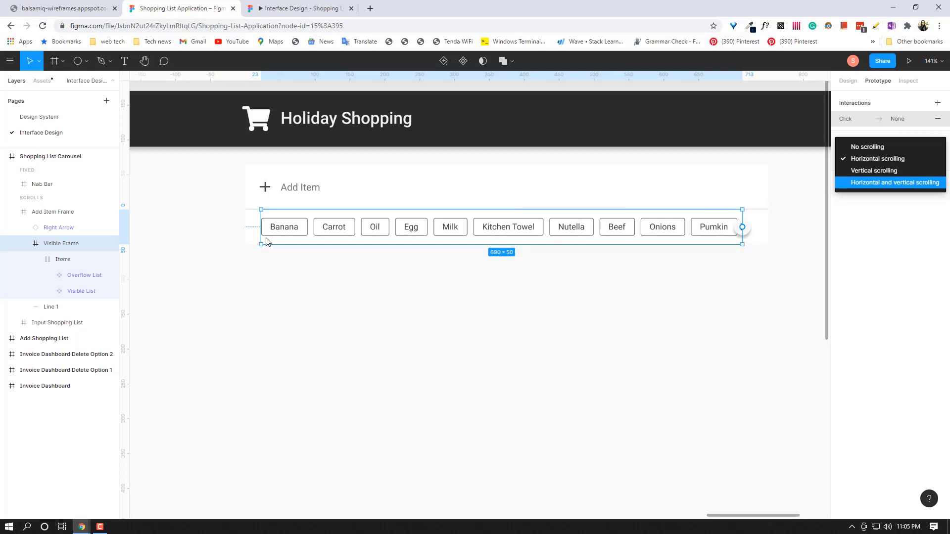
{"action": "left_click", "coordinate": [922, 159]}
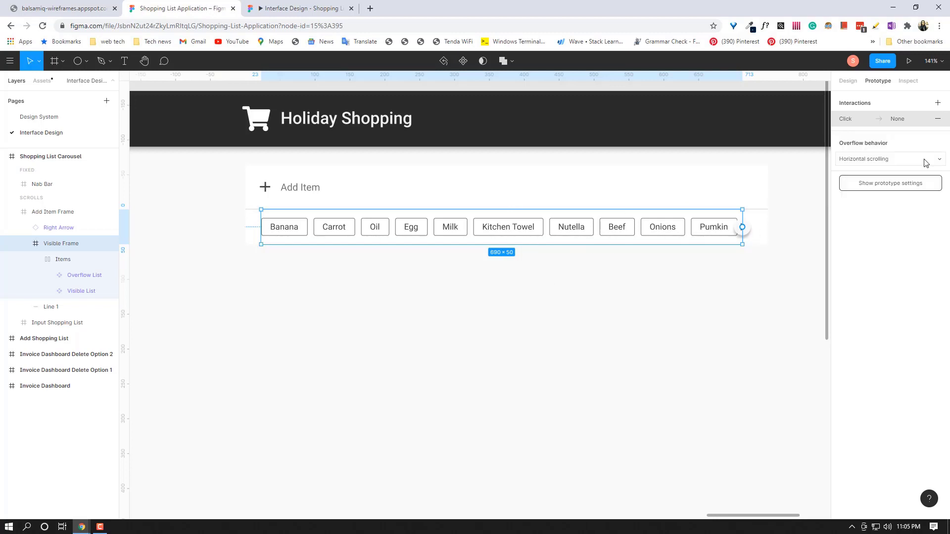
{"action": "left_click", "coordinate": [306, 4]}
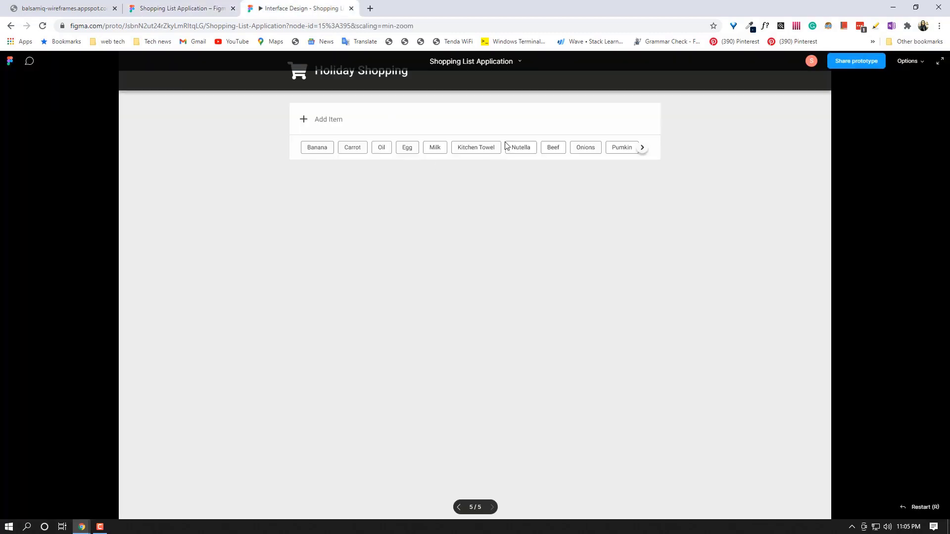
Scroll and drag the prototype's chip row sideways to show Toilet Papers through Capsicum, then go back to the editor.
{"action": "scroll", "coordinate": [509, 147], "scroll_direction": "right", "scroll_amount": 5}
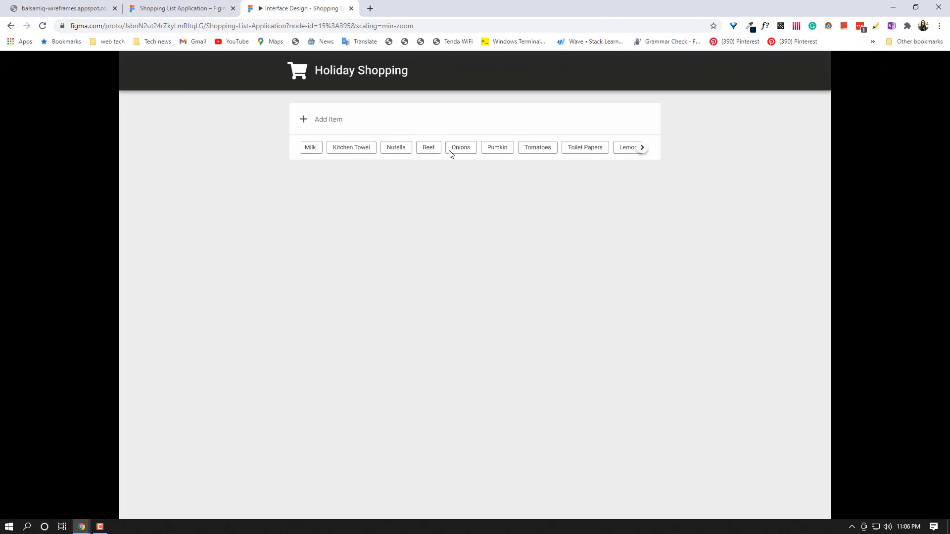
{"action": "scroll", "coordinate": [567, 151], "scroll_direction": "right", "scroll_amount": 3}
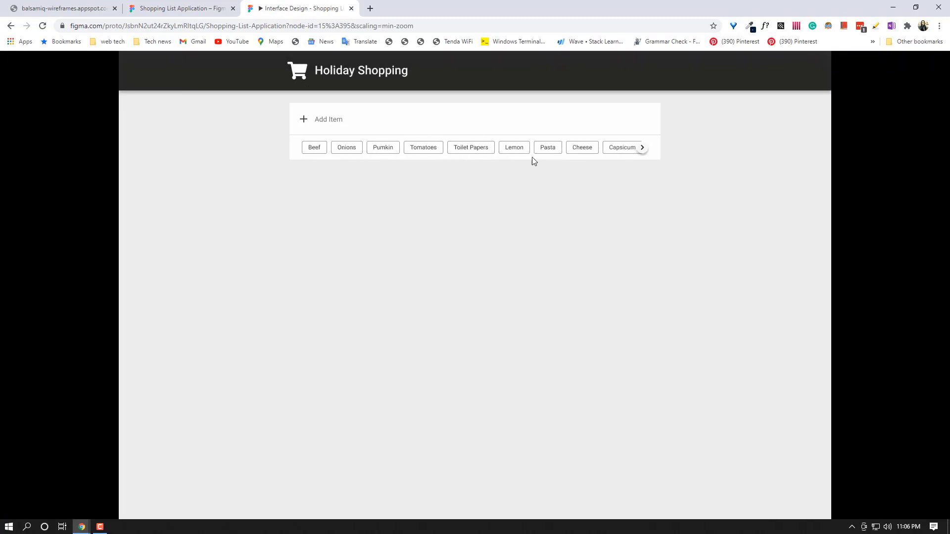
{"action": "mouse_move", "coordinate": [396, 147]}
{"action": "left_mouse_down"}
{"action": "mouse_move", "coordinate": [599, 142]}
{"action": "mouse_move", "coordinate": [375, 154]}
{"action": "mouse_move", "coordinate": [403, 151]}
{"action": "left_mouse_up"}
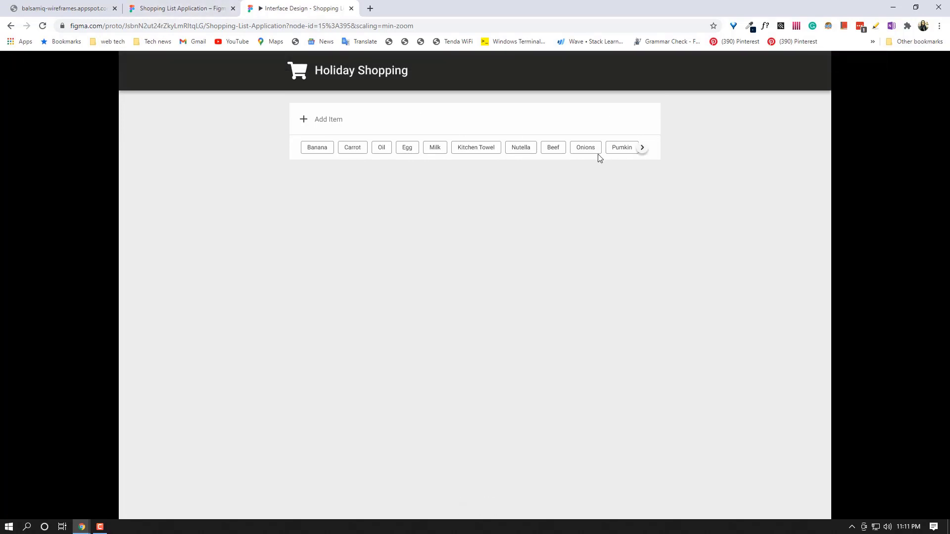
{"action": "left_click", "coordinate": [642, 148]}
{"action": "left_click_drag", "start_coordinate": [562, 154], "coordinate": [471, 149]}
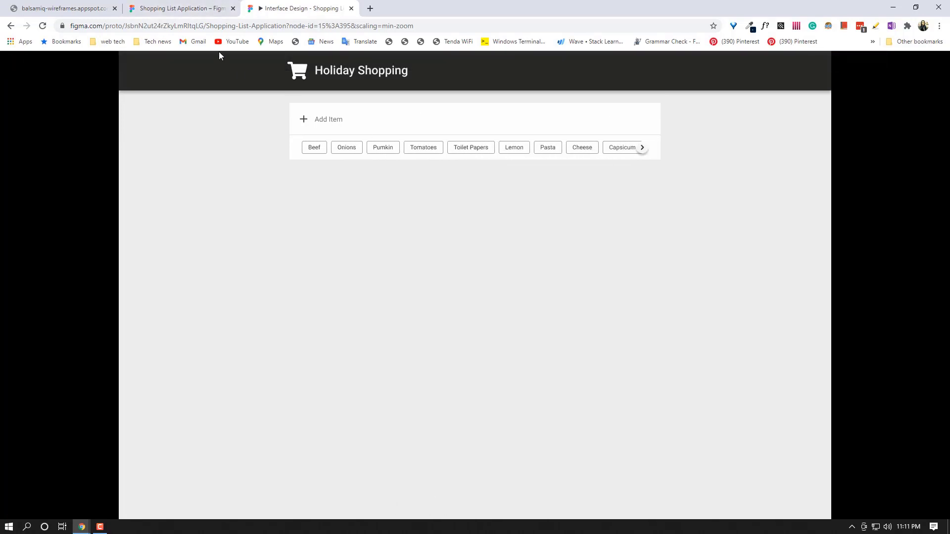
{"action": "left_click", "coordinate": [180, 8]}
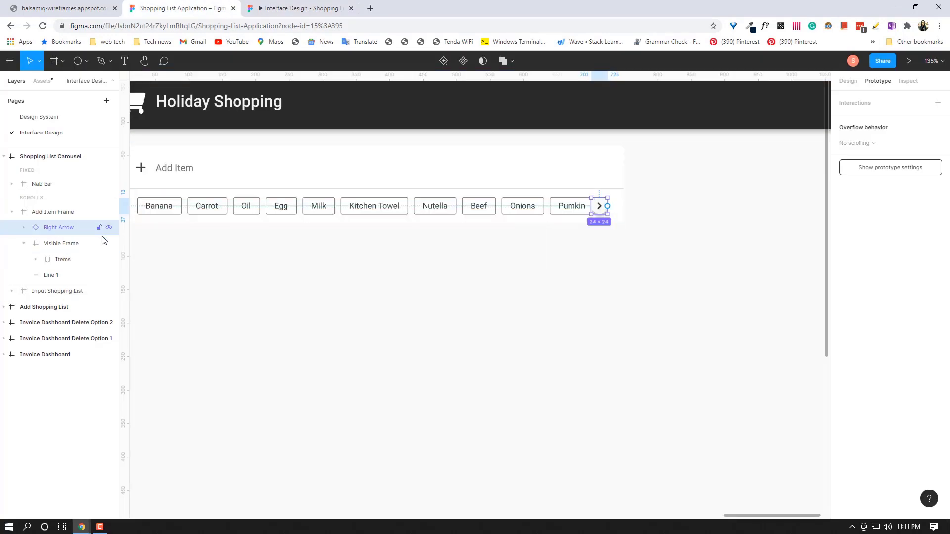
Start a Right Arrow click interaction set to Scroll to, and browse its targets inside Items.
{"action": "left_click", "coordinate": [938, 102]}
{"action": "left_click", "coordinate": [861, 120]}
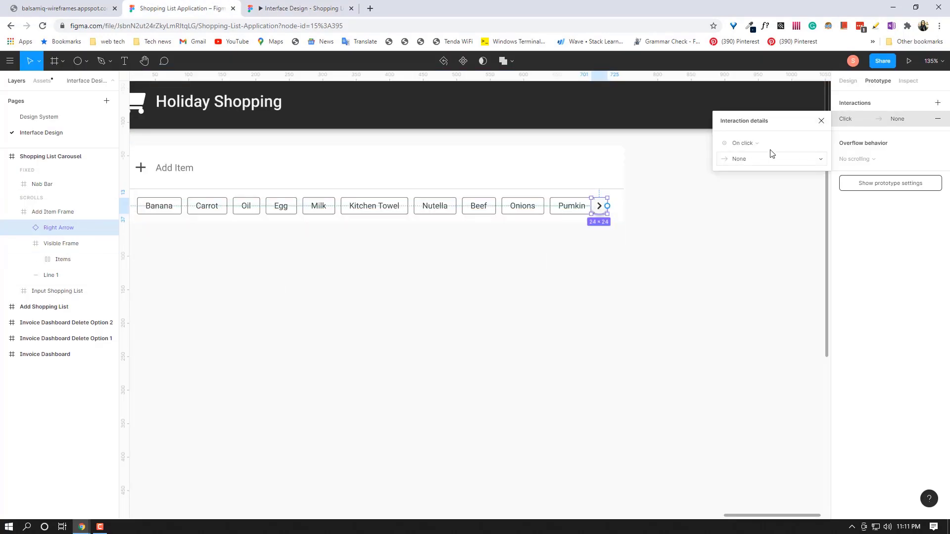
{"action": "left_click", "coordinate": [751, 160]}
{"action": "left_click", "coordinate": [750, 205]}
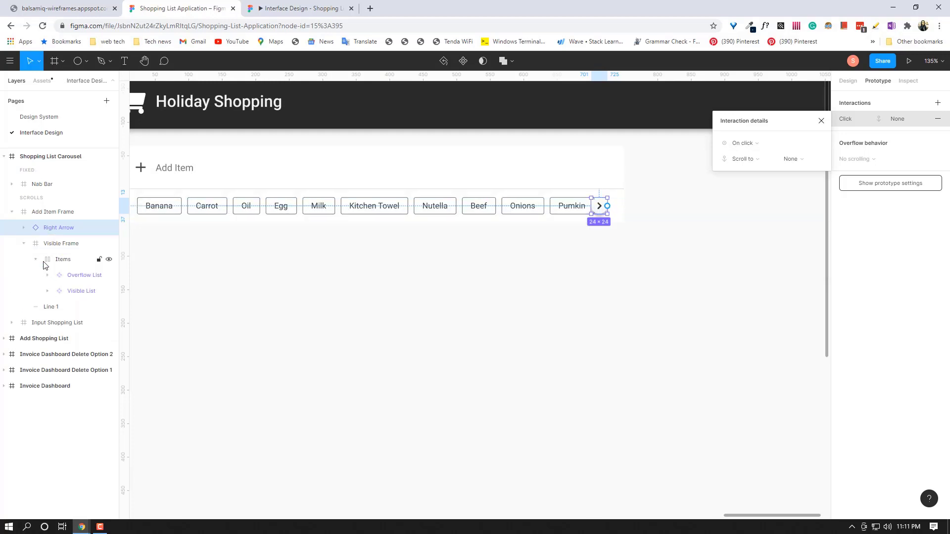
{"action": "left_click", "coordinate": [35, 259]}
{"action": "left_click", "coordinate": [809, 162]}
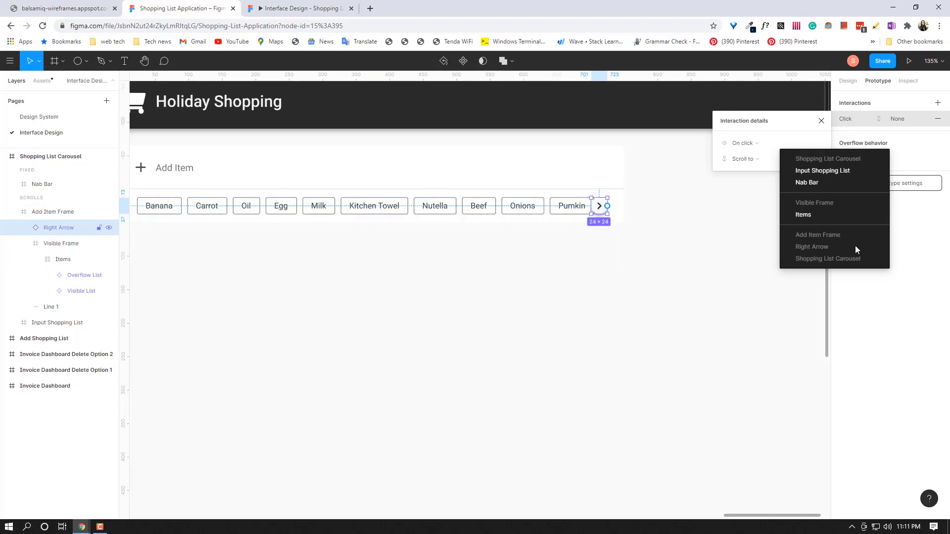
Close the interaction popups, delete the unfinished click interaction, and select the Items layer.
{"action": "left_click", "coordinate": [822, 121]}
{"action": "left_click", "coordinate": [822, 121]}
{"action": "left_click", "coordinate": [939, 119]}
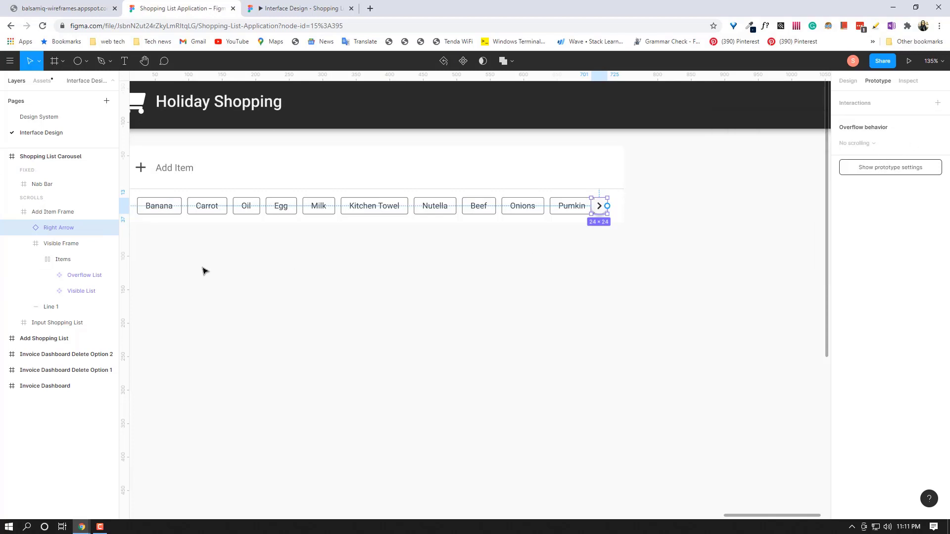
{"action": "left_click", "coordinate": [63, 266]}
Set Items to horizontal scrolling and give the Right Arrow an On click → Scroll to Overflow List interaction.
{"action": "left_click", "coordinate": [871, 144]}
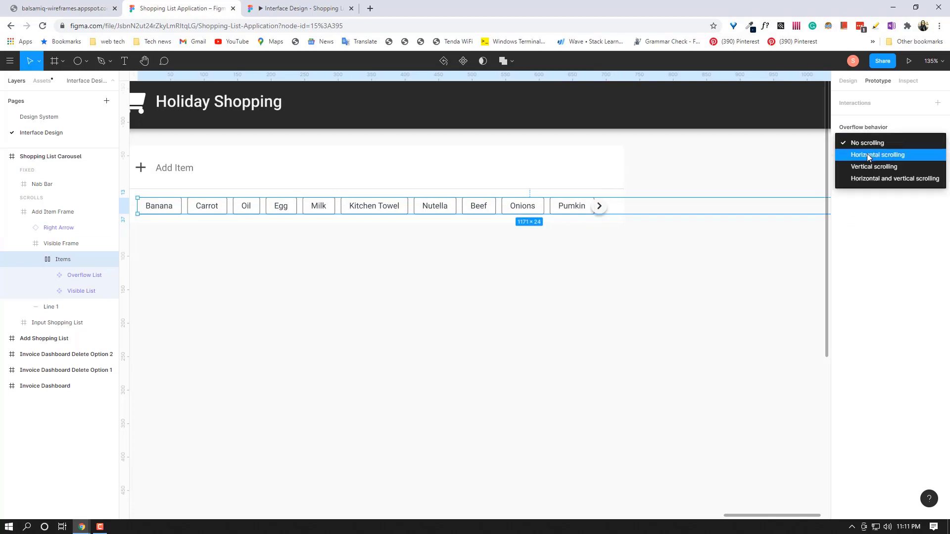
{"action": "left_click", "coordinate": [869, 156]}
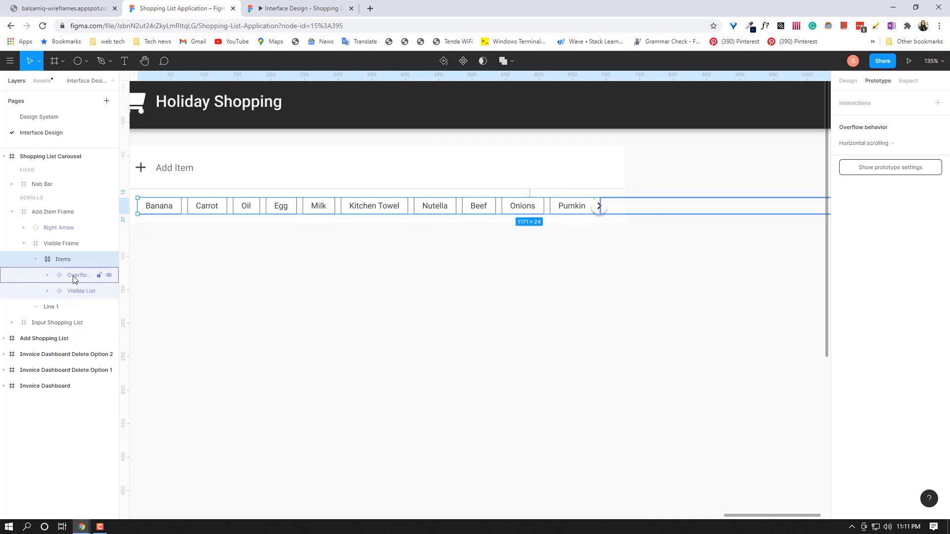
{"action": "left_click", "coordinate": [70, 230]}
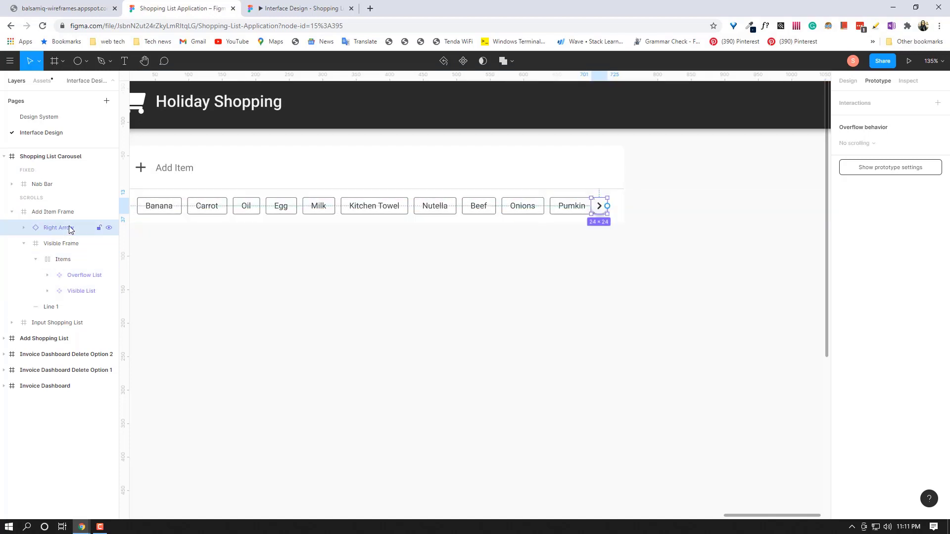
{"action": "left_click", "coordinate": [866, 110]}
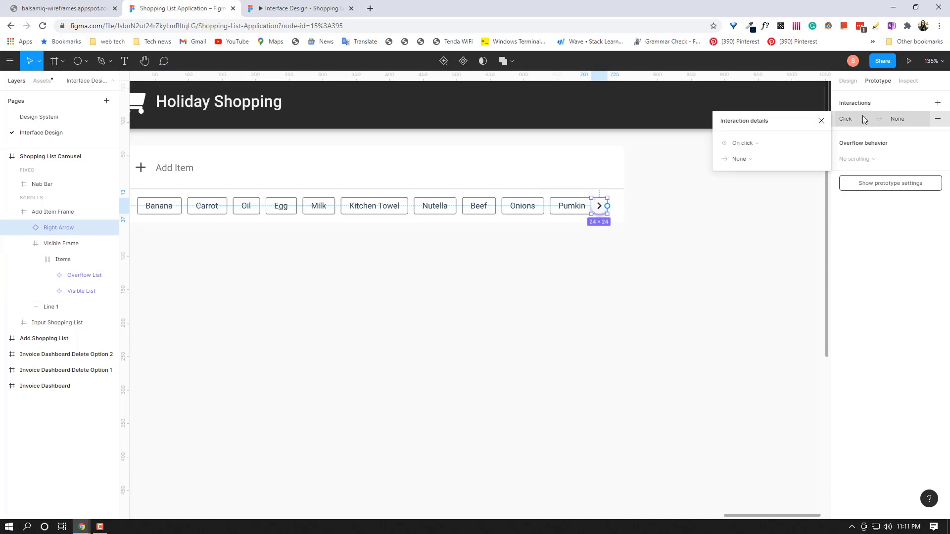
{"action": "left_click", "coordinate": [750, 159]}
{"action": "left_click", "coordinate": [742, 202]}
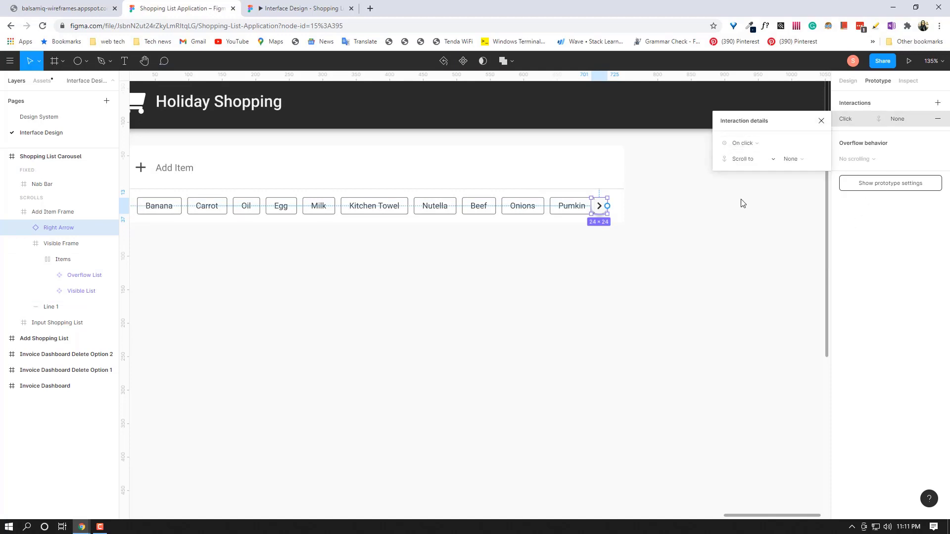
{"action": "left_click", "coordinate": [793, 159]}
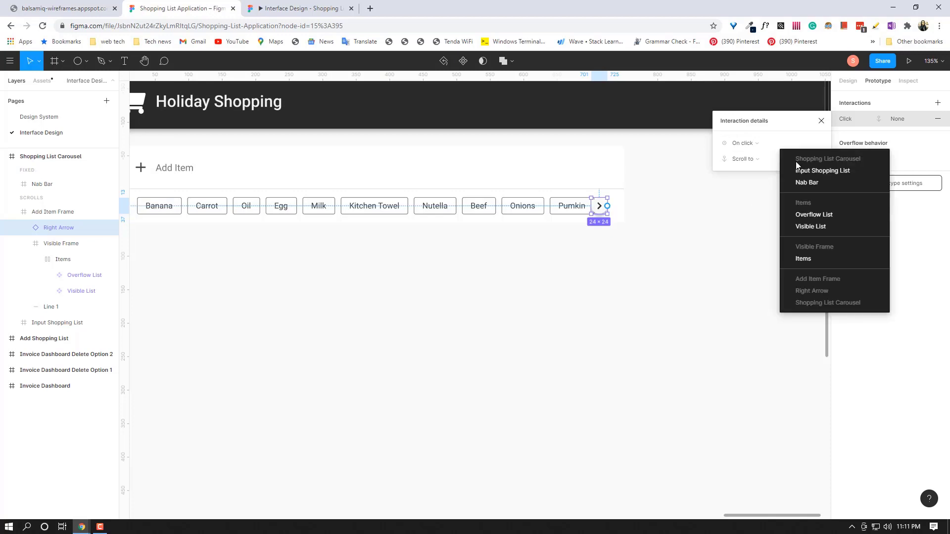
{"action": "left_click", "coordinate": [812, 214]}
Animate the scroll with ease out and an 8000ms duration, after briefly trying 3000ms.
{"action": "left_click", "coordinate": [753, 213]}
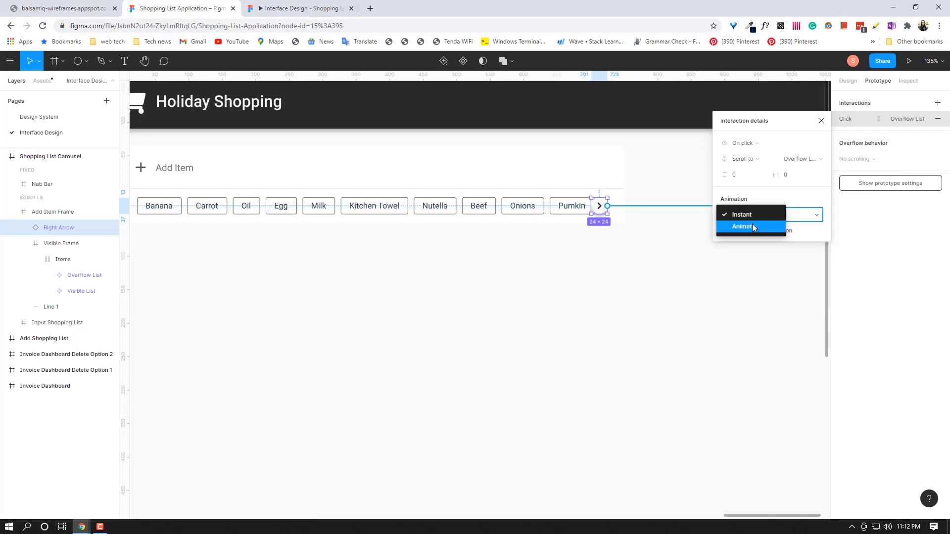
{"action": "left_click", "coordinate": [753, 227]}
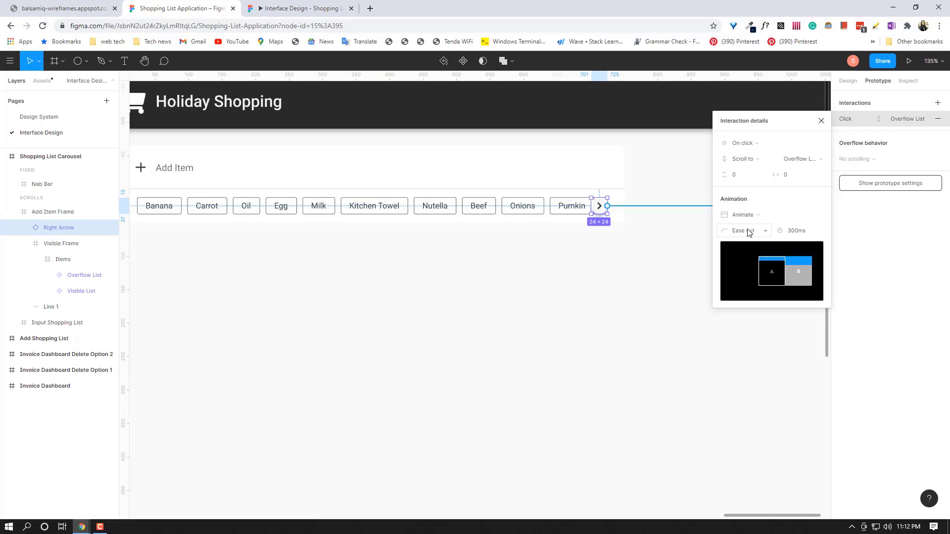
{"action": "left_click", "coordinate": [801, 235]}
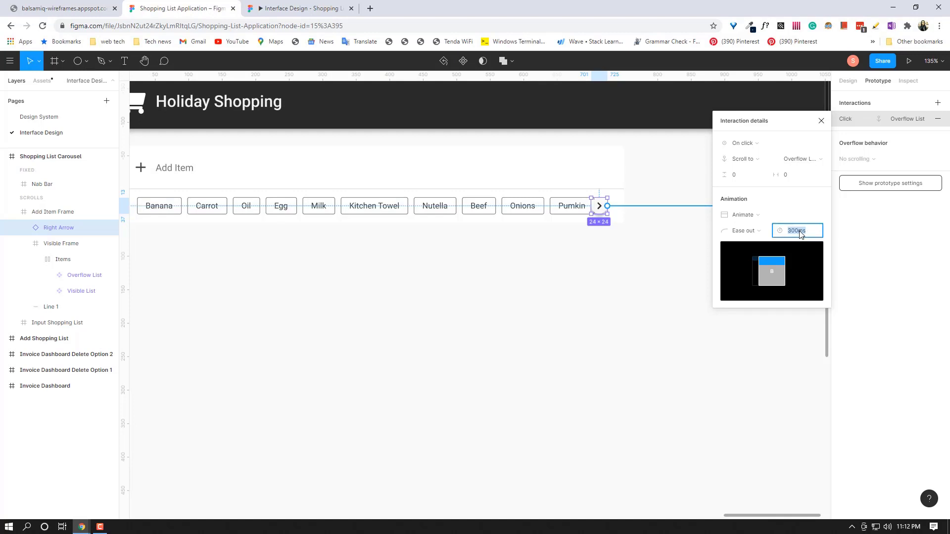
{"action": "key", "text": "BackSpace"}
{"action": "key", "text": "Return"}
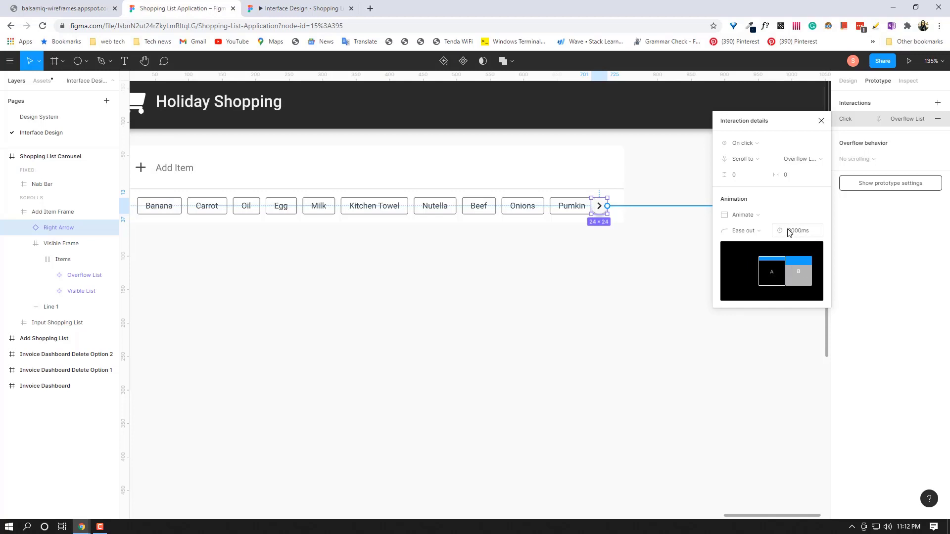
{"action": "left_click", "coordinate": [805, 233]}
{"action": "type", "text": "3"}
{"action": "key", "text": "Return"}
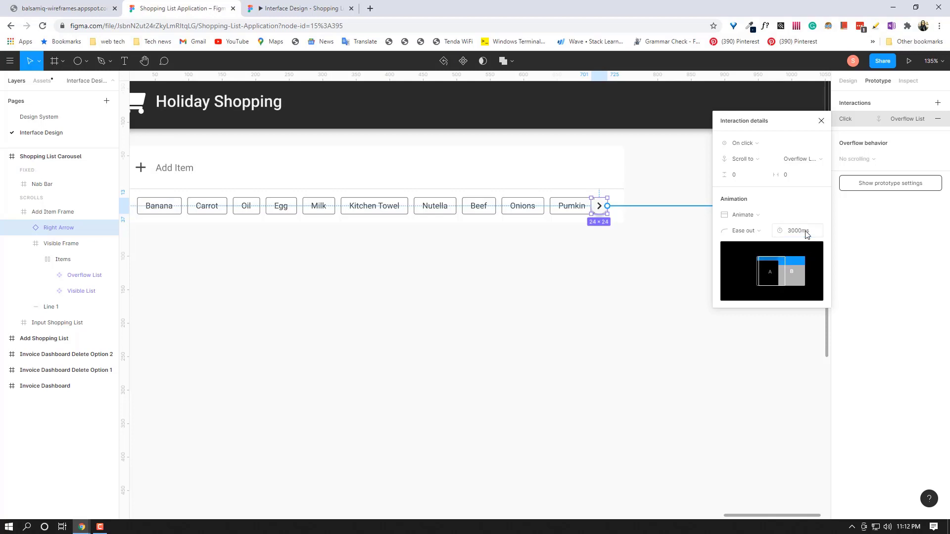
{"action": "left_click", "coordinate": [807, 233]}
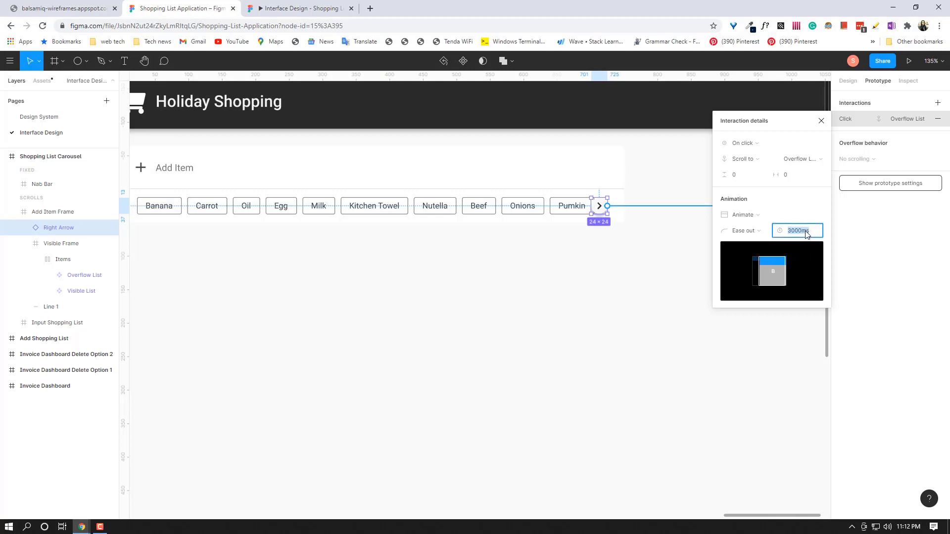
{"action": "key", "text": "BackSpace"}
{"action": "key", "text": "Return"}
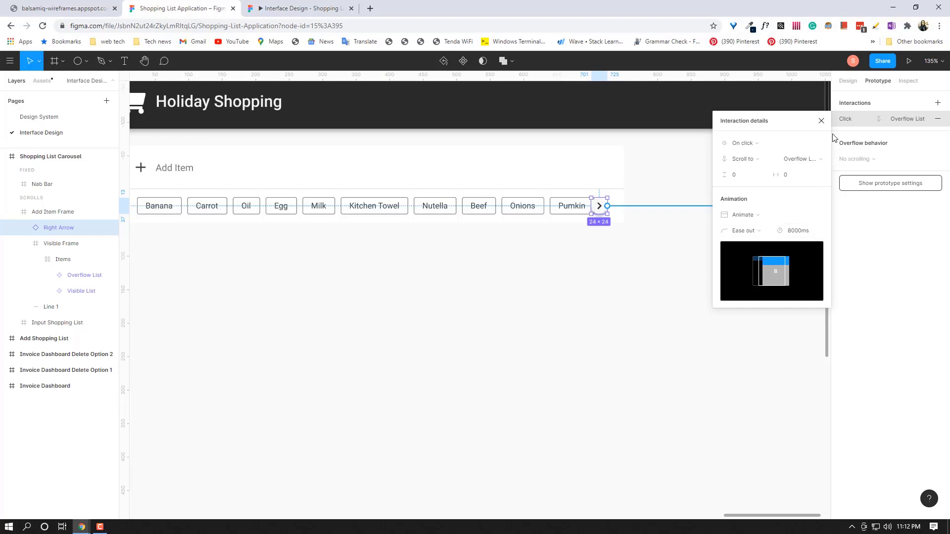
{"action": "left_click", "coordinate": [822, 121]}
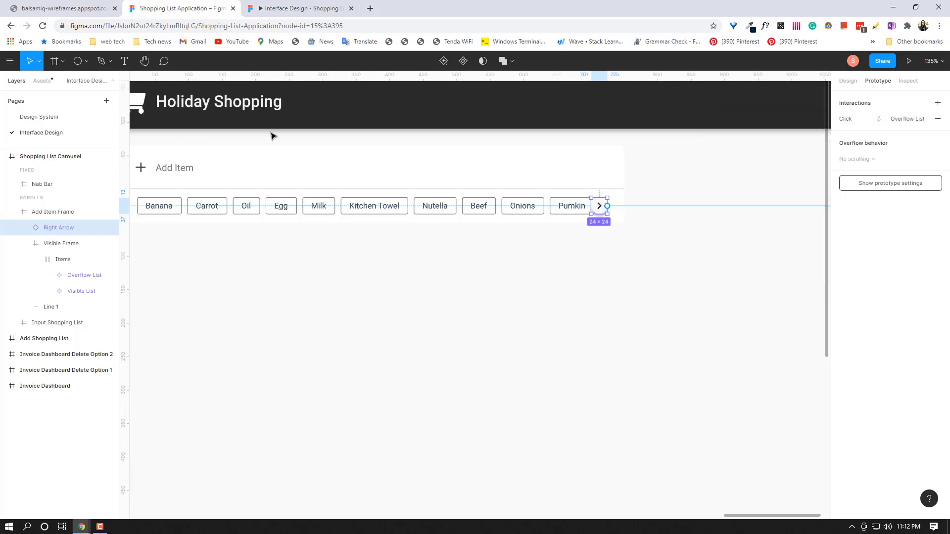
{"action": "left_click", "coordinate": [313, 3]}
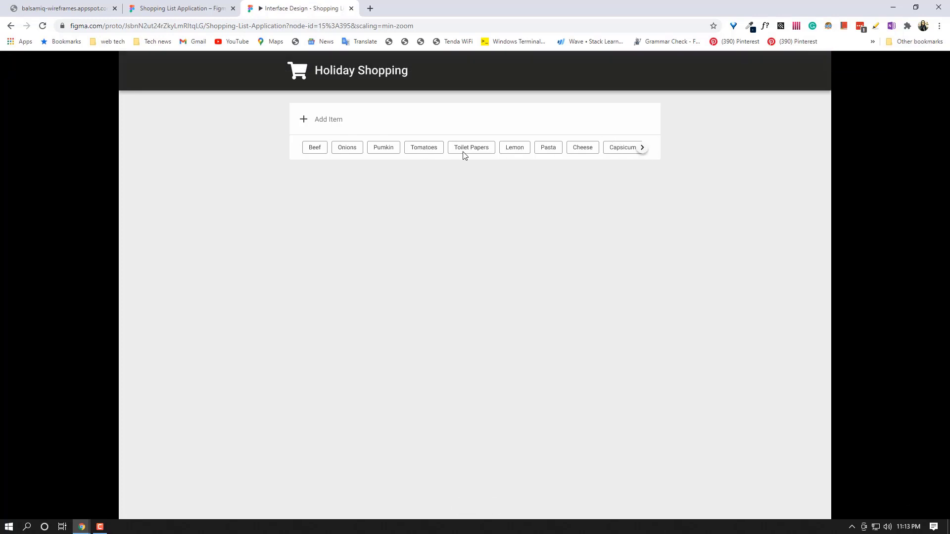
{"action": "left_click", "coordinate": [201, 18]}
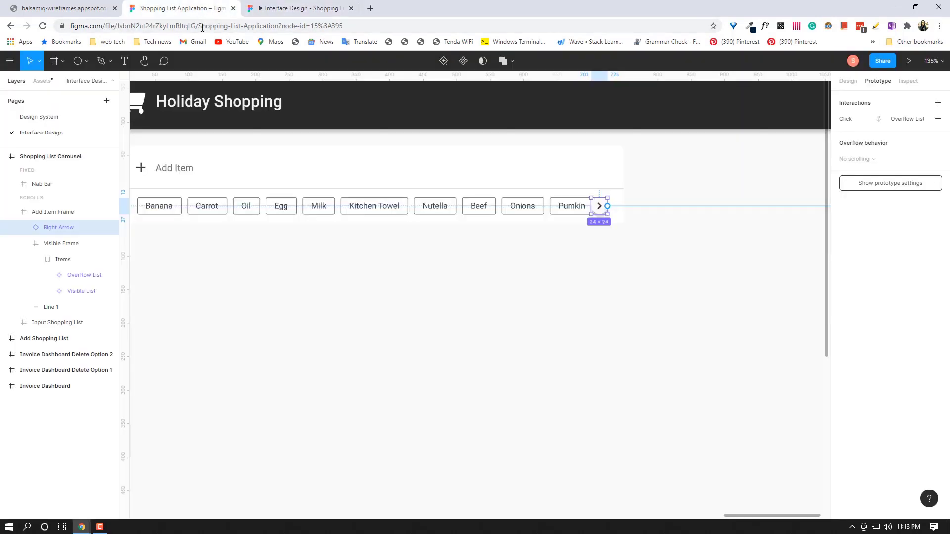
{"action": "left_click", "coordinate": [70, 261]}
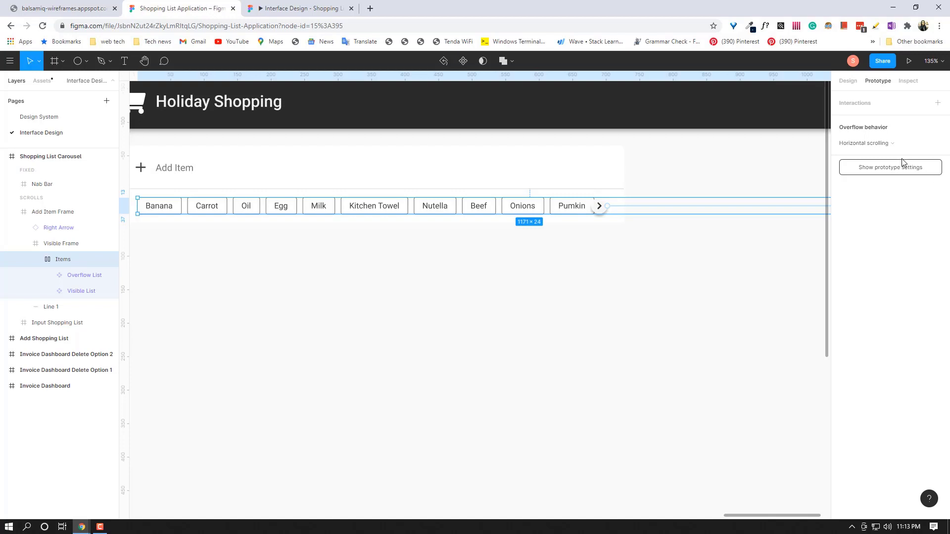
{"action": "left_click", "coordinate": [879, 143]}
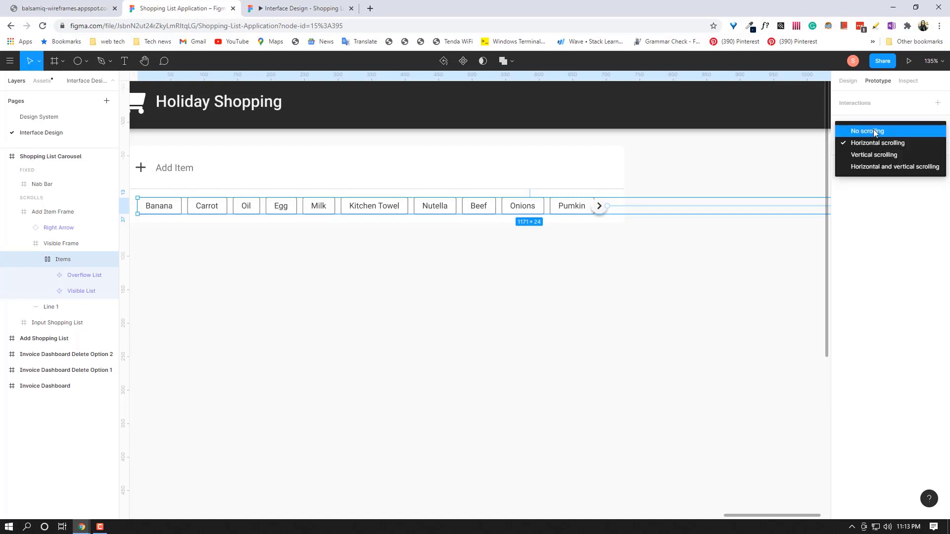
{"action": "left_click", "coordinate": [875, 132]}
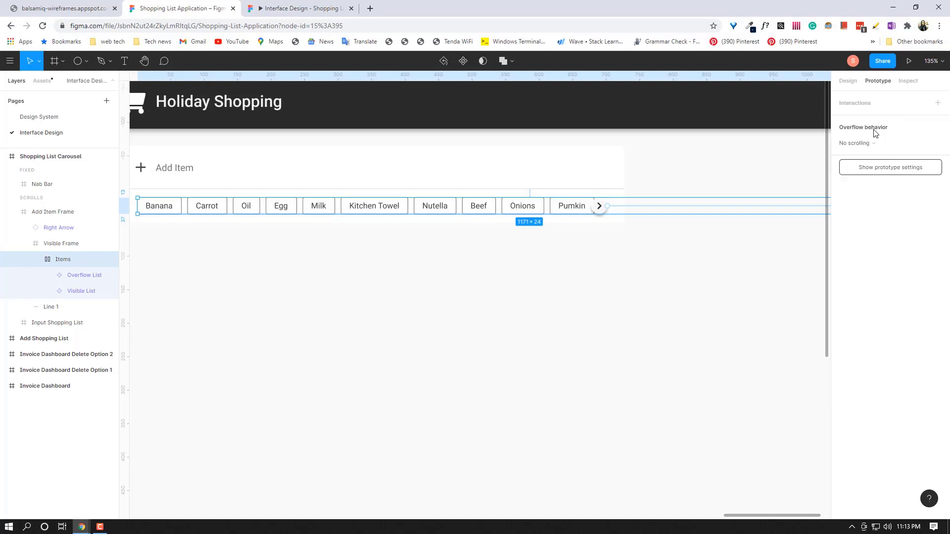
{"action": "left_click", "coordinate": [324, 4]}
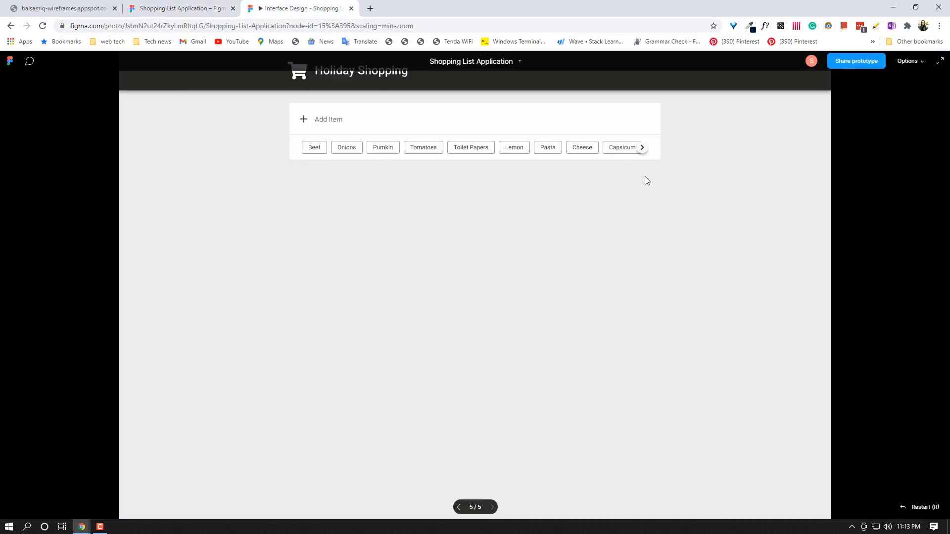
{"action": "left_click", "coordinate": [644, 149]}
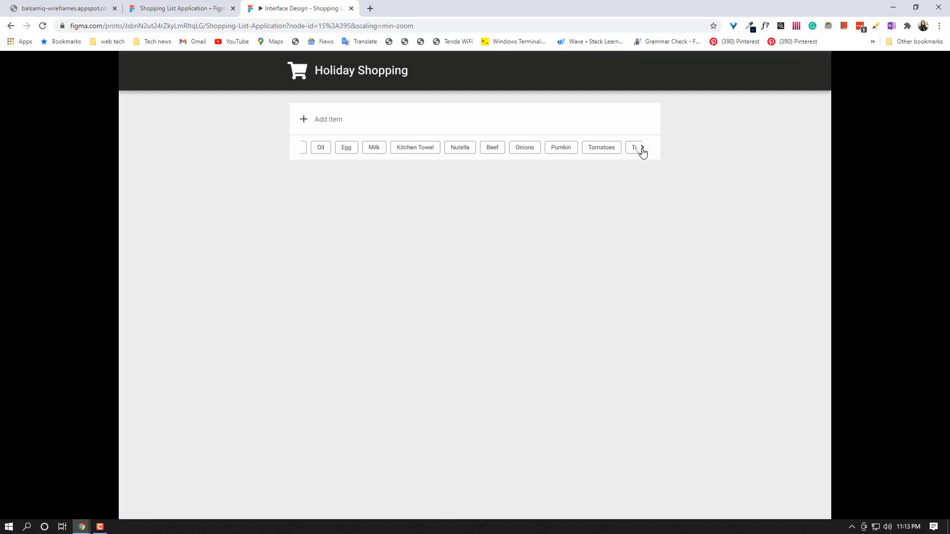
{"action": "left_click", "coordinate": [195, 9]}
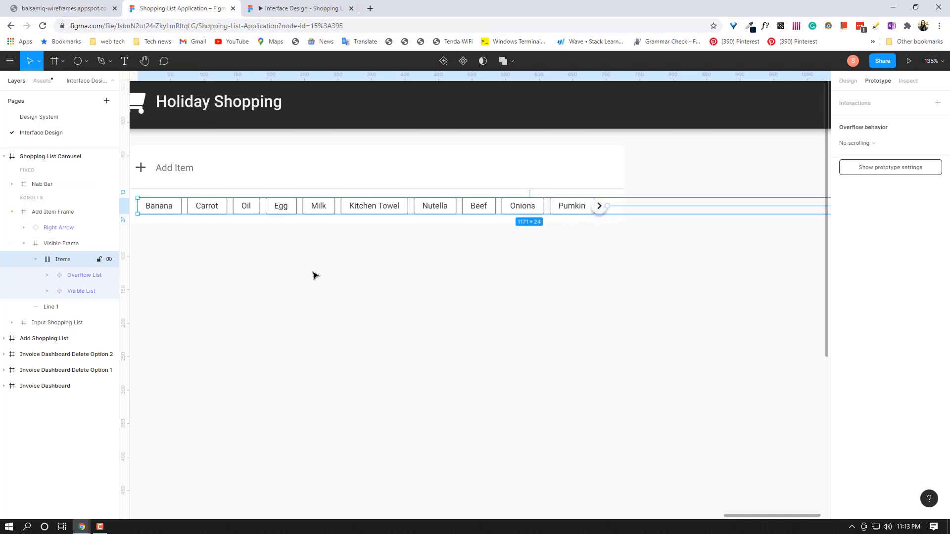
{"action": "left_click", "coordinate": [873, 144]}
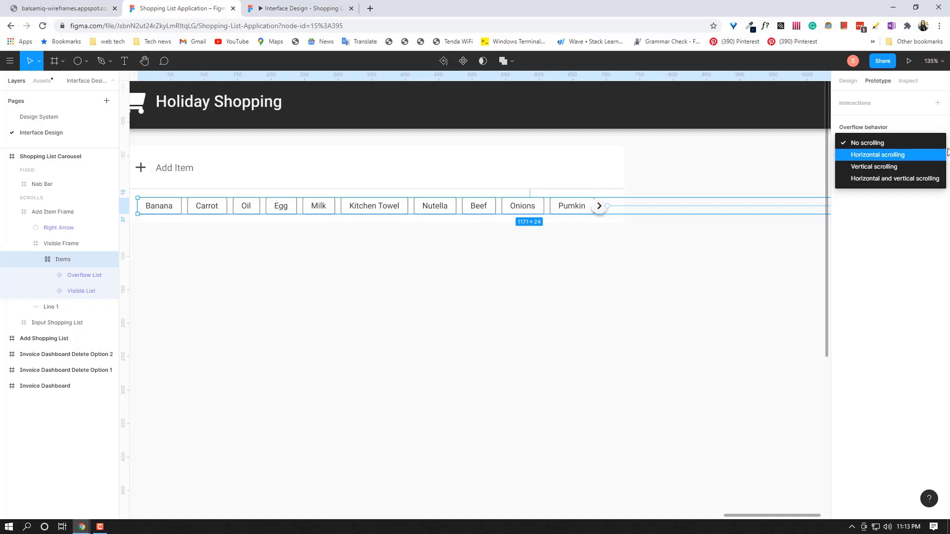
{"action": "left_click", "coordinate": [874, 144]}
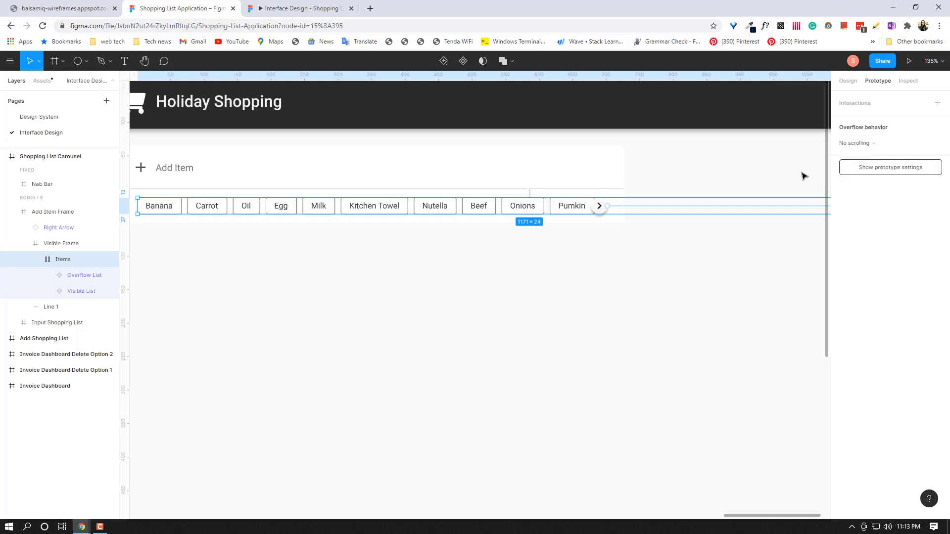
{"action": "left_click", "coordinate": [867, 149]}
{"action": "left_click", "coordinate": [865, 154]}
{"action": "left_click", "coordinate": [910, 61]}
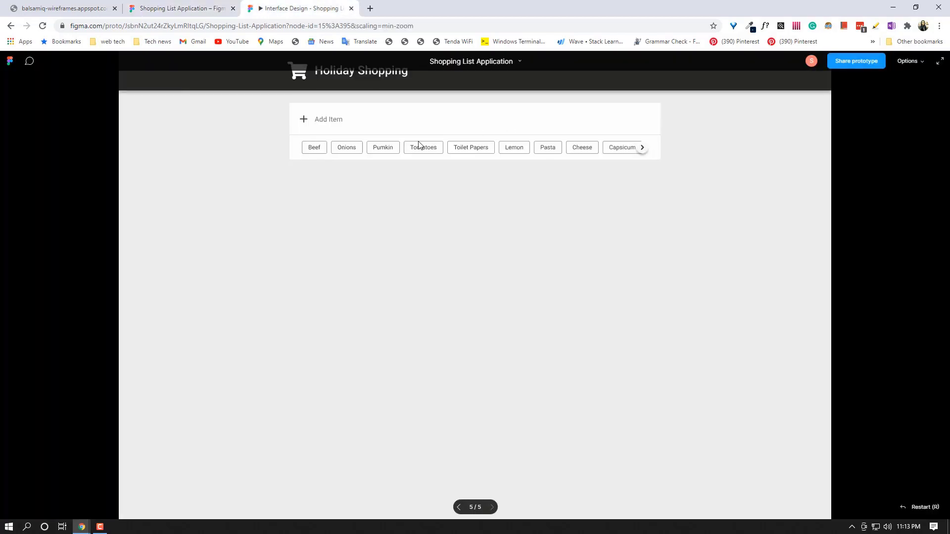
{"action": "left_click_drag", "start_coordinate": [455, 149], "coordinate": [685, 148]}
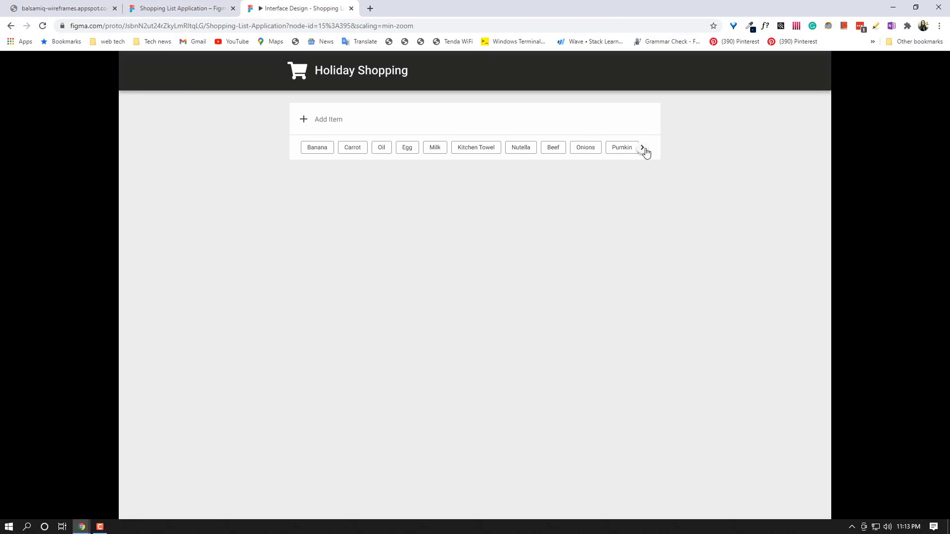
{"action": "left_click", "coordinate": [180, 8]}
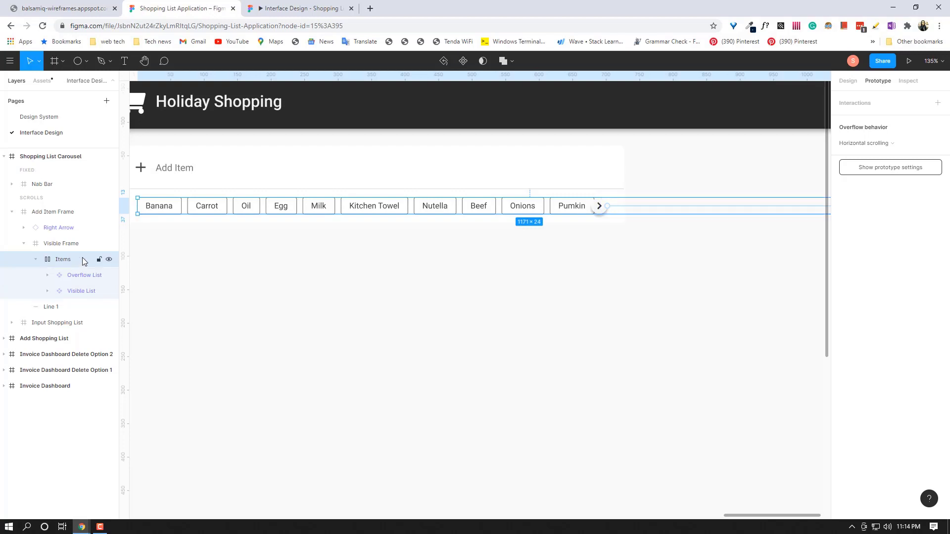
{"action": "left_click", "coordinate": [878, 143]}
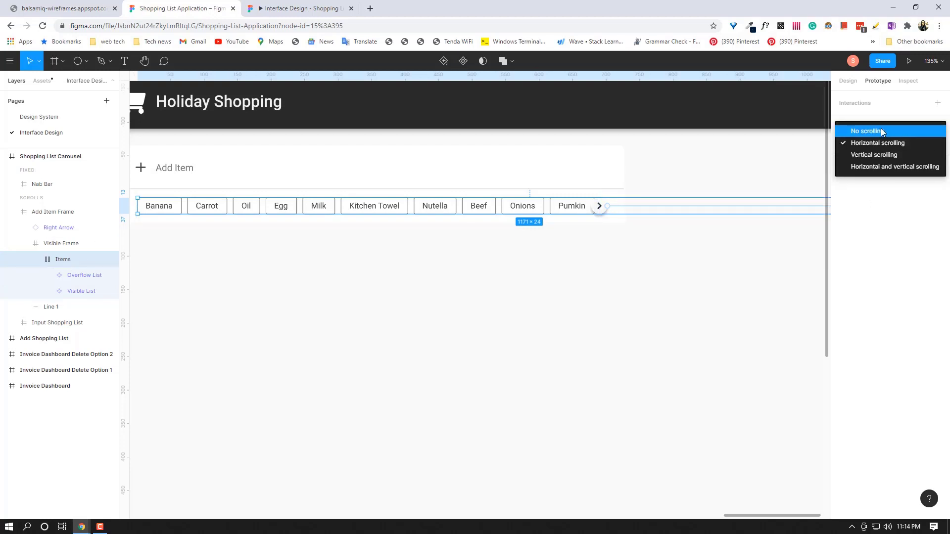
{"action": "left_click", "coordinate": [882, 132]}
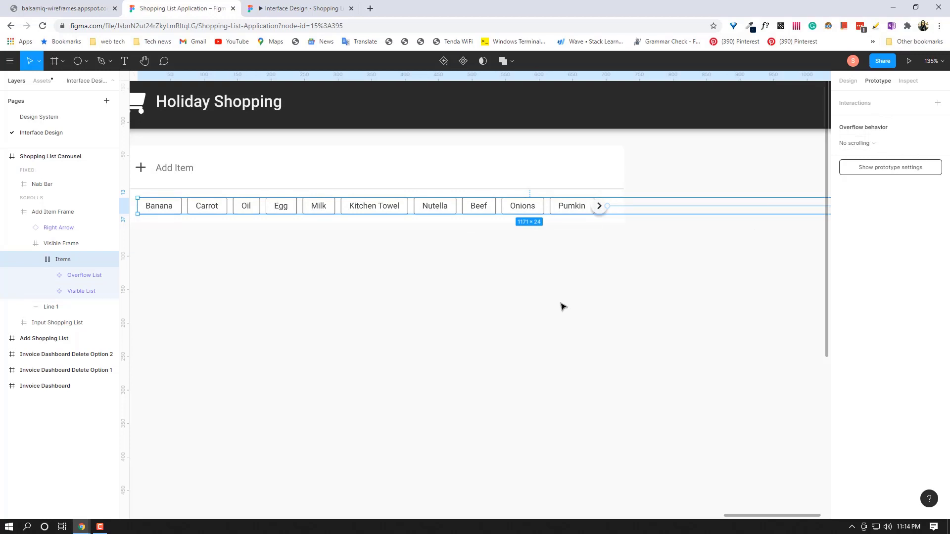
{"action": "left_click", "coordinate": [25, 245]}
{"action": "left_click", "coordinate": [60, 247]}
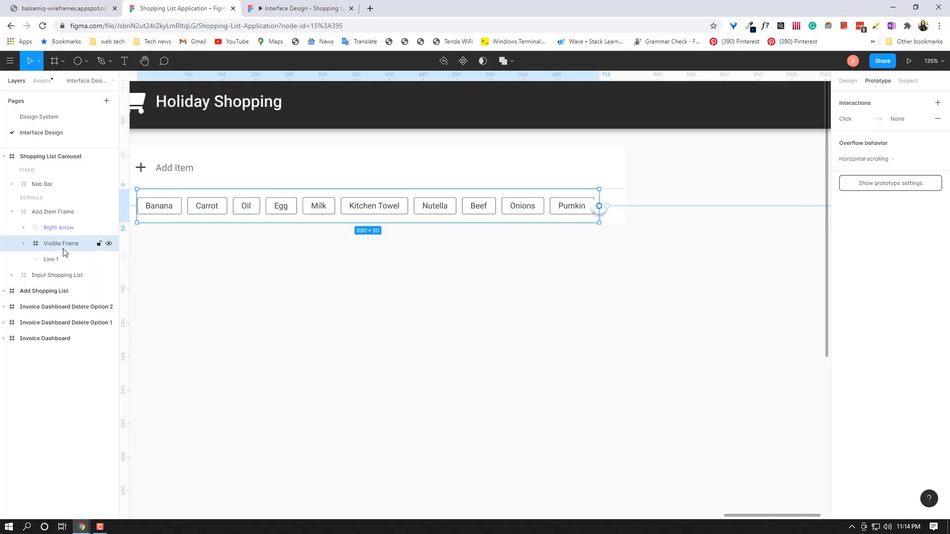
{"action": "left_click", "coordinate": [302, 9]}
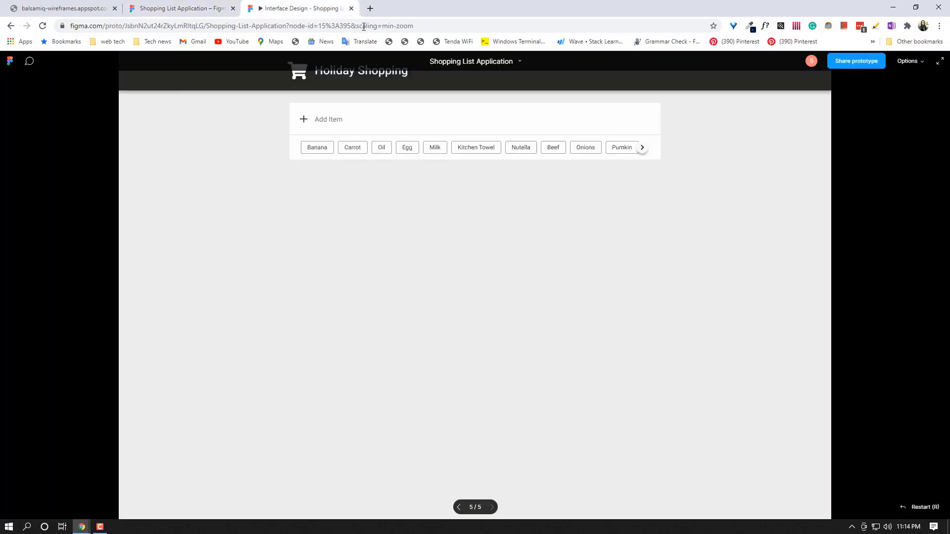
{"action": "left_click", "coordinate": [643, 148]}
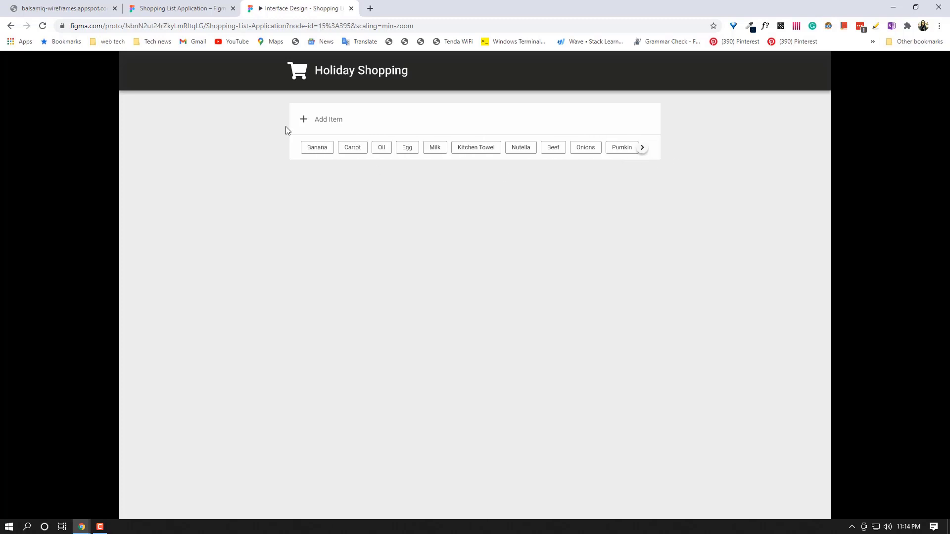
{"action": "left_click", "coordinate": [183, 8]}
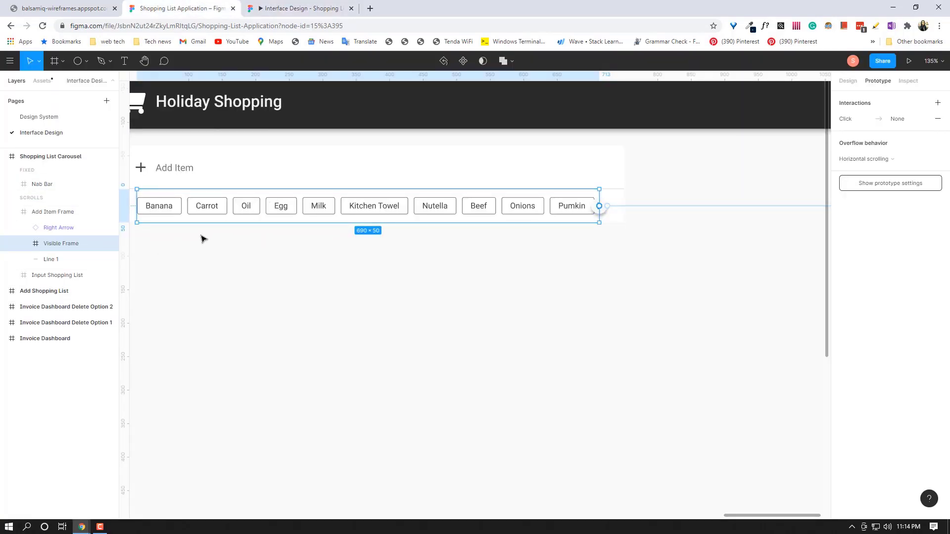
Select the Add Item Frame, collapse its layer tree, and show its Design properties.
{"action": "scroll", "coordinate": [203, 238], "scroll_direction": "down", "scroll_amount": 4}
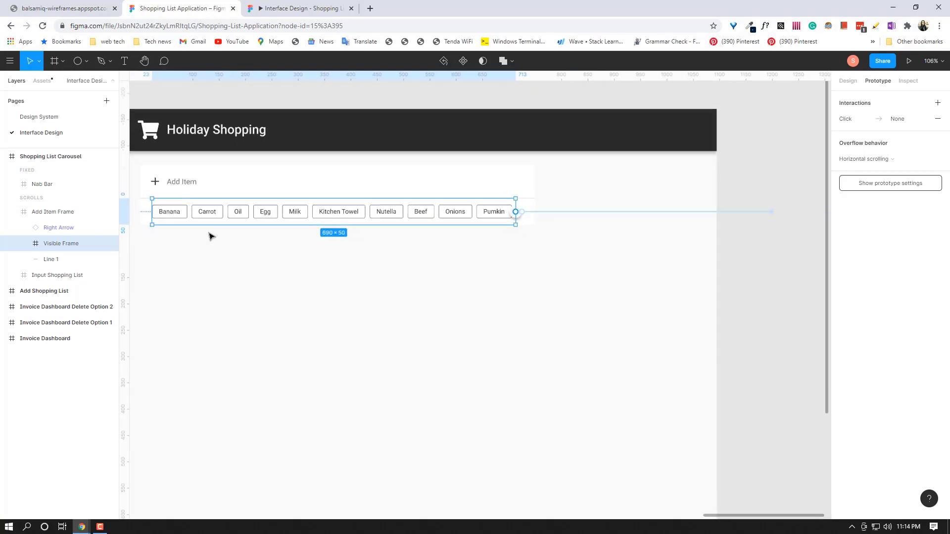
{"action": "left_click_drag", "start_coordinate": [211, 274], "coordinate": [261, 257]}
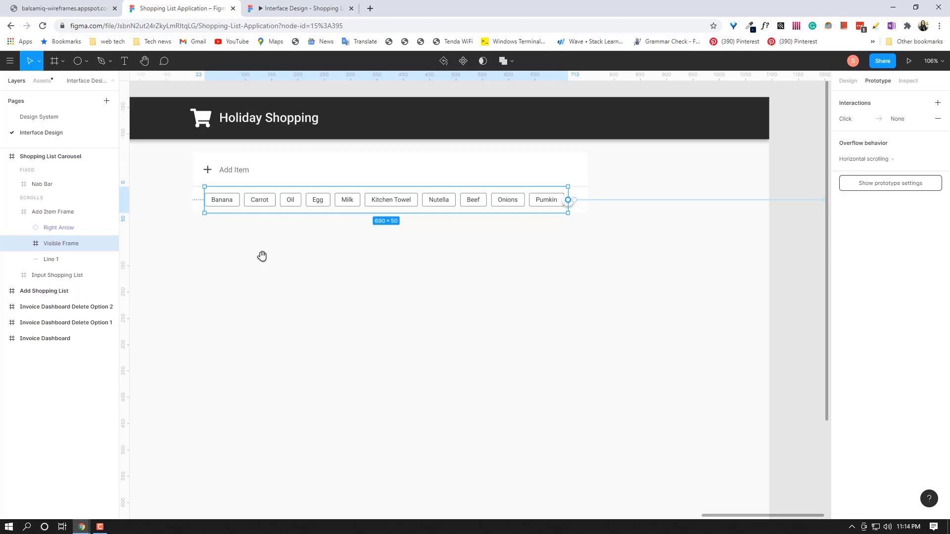
{"action": "scroll", "coordinate": [262, 255], "scroll_direction": "down", "scroll_amount": 3}
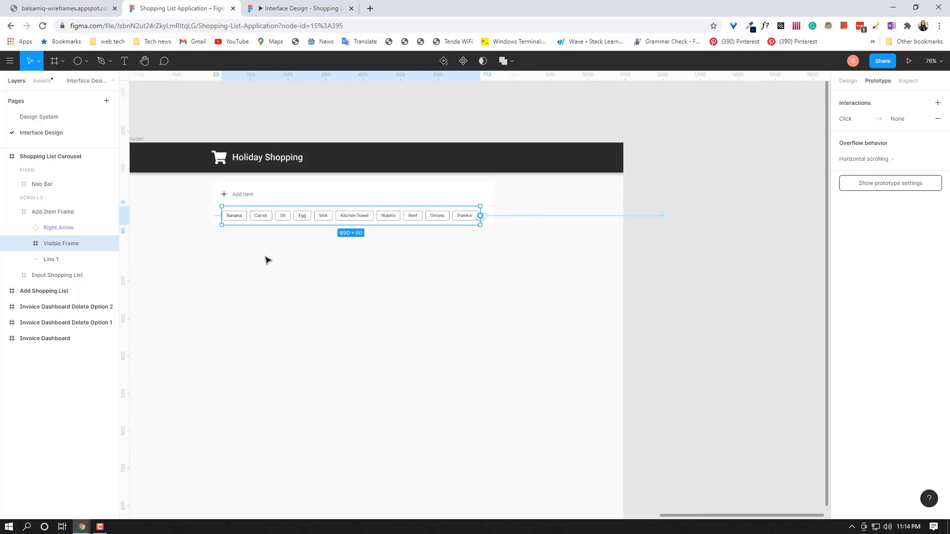
{"action": "left_click", "coordinate": [56, 217]}
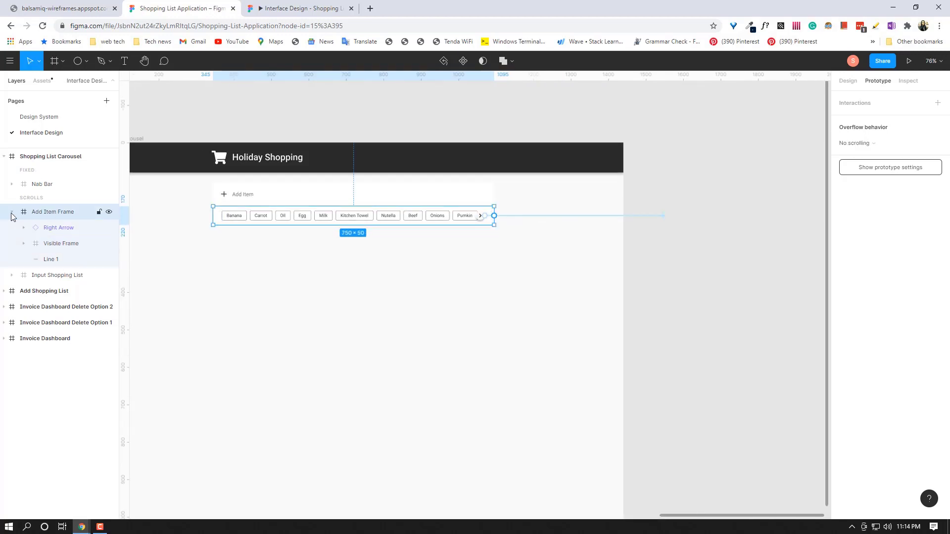
{"action": "left_click", "coordinate": [12, 213]}
{"action": "left_click_drag", "start_coordinate": [243, 319], "coordinate": [346, 286]}
{"action": "left_click", "coordinate": [848, 80]}
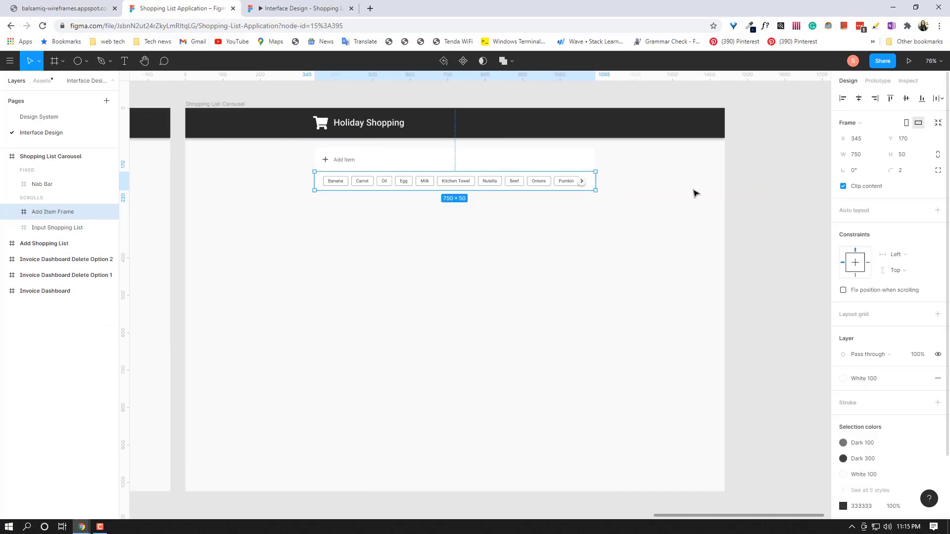
Bring the Stack Shopping dashboard into view beside the carousel and collapse the Shopping List Carousel layers.
{"action": "left_click_drag", "start_coordinate": [344, 325], "coordinate": [431, 202]}
{"action": "scroll", "coordinate": [426, 173], "scroll_direction": "up", "scroll_amount": 5}
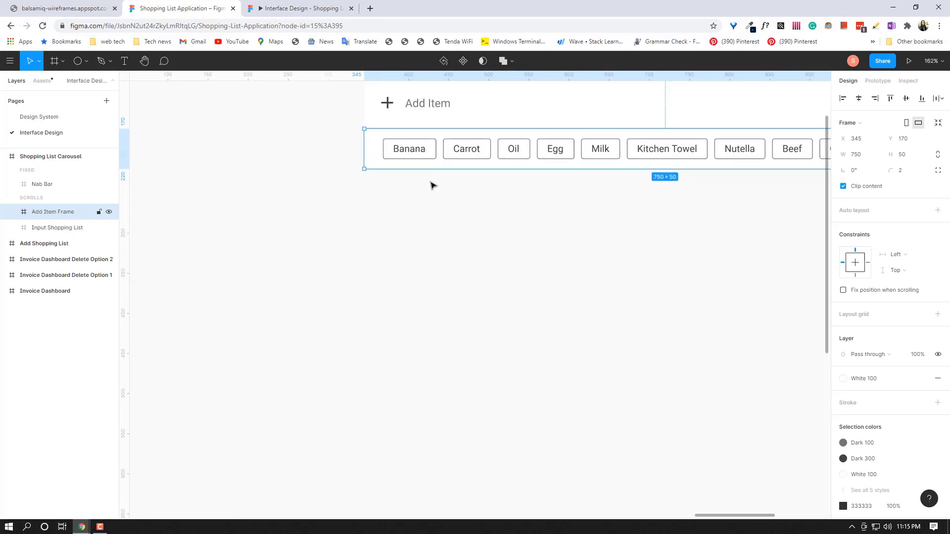
{"action": "scroll", "coordinate": [600, 299], "scroll_direction": "down", "scroll_amount": 2}
{"action": "scroll", "coordinate": [600, 298], "scroll_direction": "down", "scroll_amount": 4}
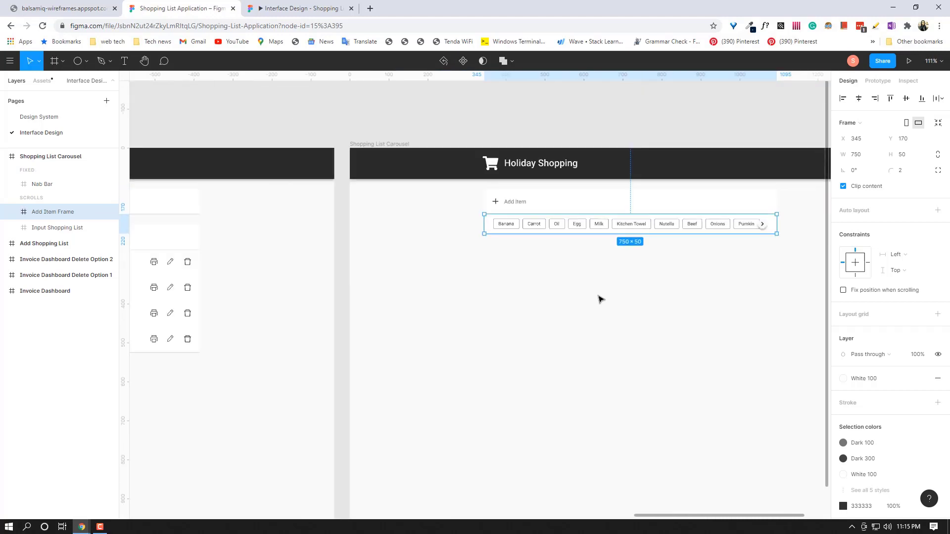
{"action": "left_click_drag", "start_coordinate": [661, 323], "coordinate": [516, 273]}
{"action": "scroll", "coordinate": [483, 272], "scroll_direction": "down", "scroll_amount": 1}
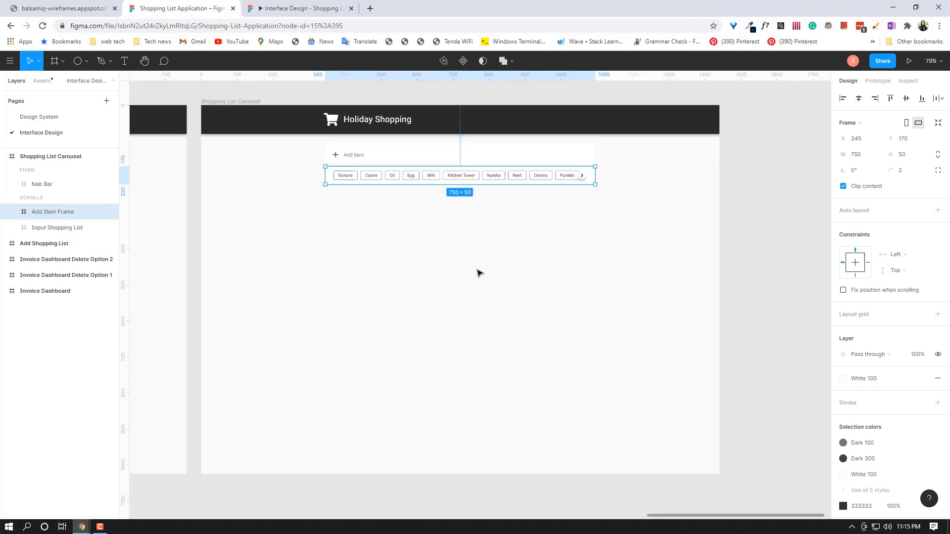
{"action": "left_click_drag", "start_coordinate": [254, 276], "coordinate": [313, 265]}
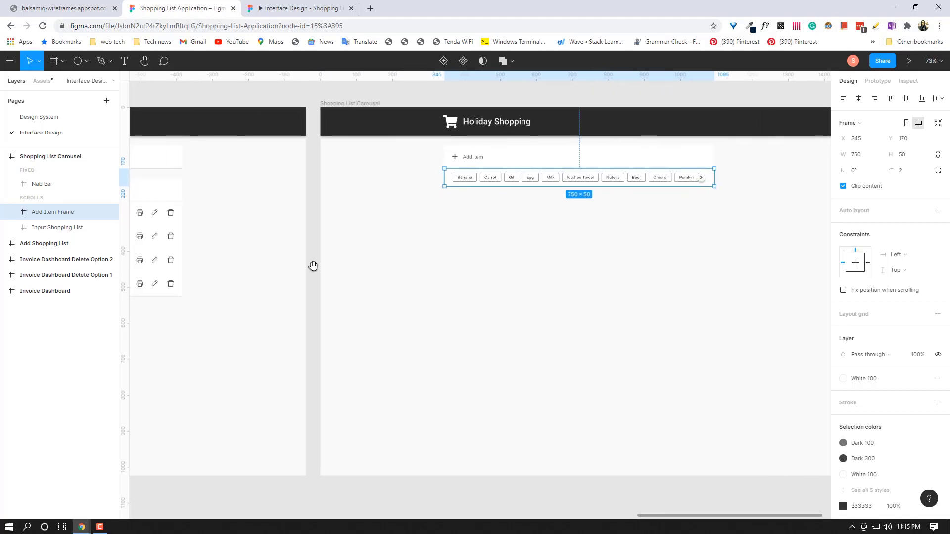
{"action": "left_click", "coordinate": [5, 157]}
{"action": "left_click_drag", "start_coordinate": [294, 298], "coordinate": [507, 289]}
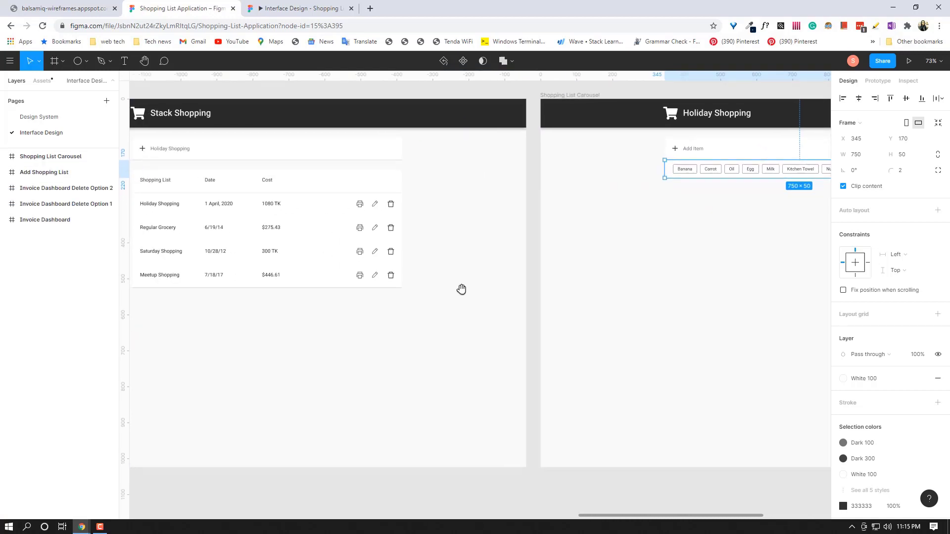
Duplicate Invoice Dashboard, align the copy, move it to the top of the layers, and name it Add Item One.
{"action": "left_click", "coordinate": [55, 221]}
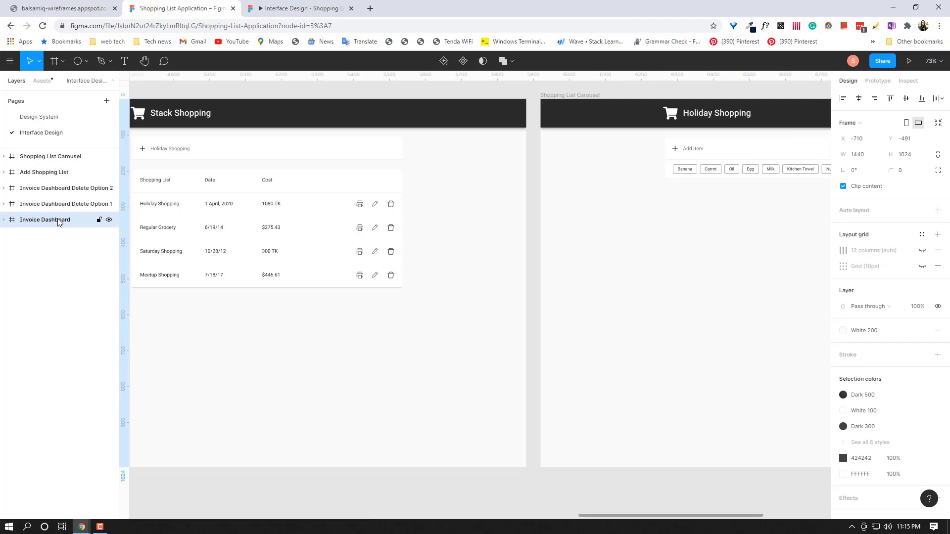
{"action": "key", "text": "ctrl+d"}
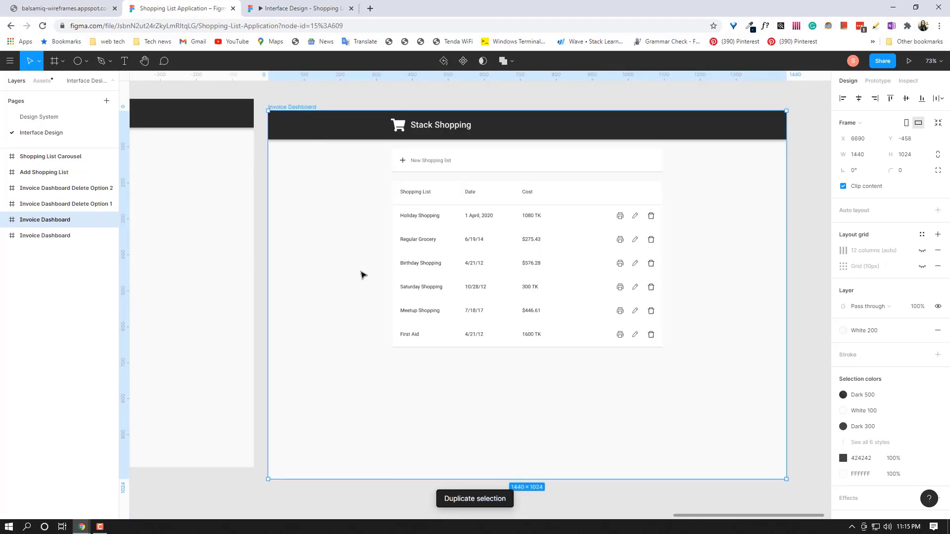
{"action": "left_click_drag", "start_coordinate": [363, 275], "coordinate": [363, 262]}
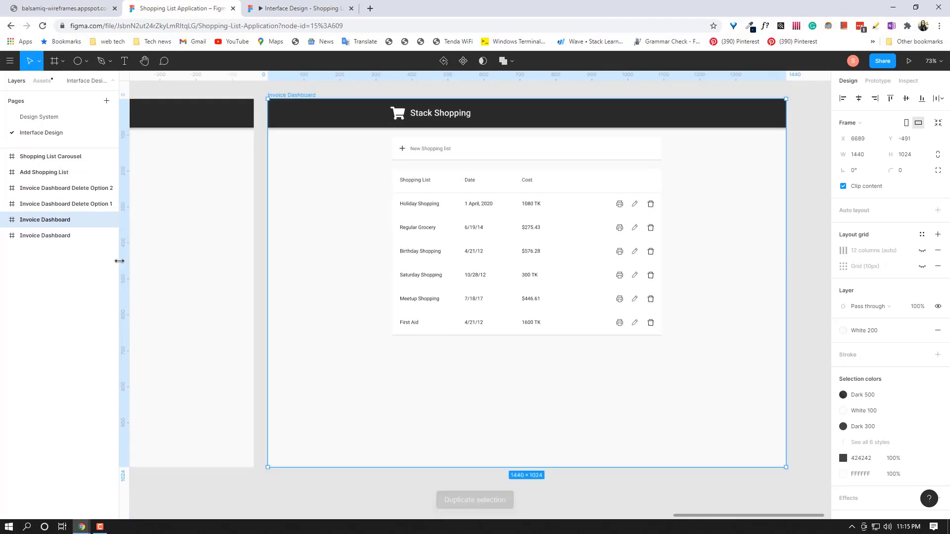
{"action": "left_click_drag", "start_coordinate": [71, 157], "coordinate": [74, 156]}
{"action": "double_click", "coordinate": [74, 157]}
{"action": "key", "text": "BackSpace"}
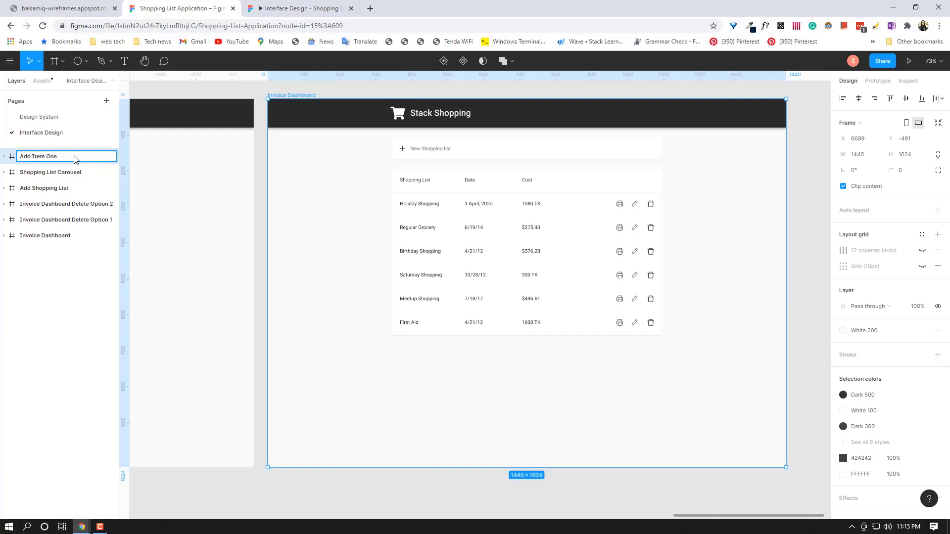
{"action": "key", "text": "Return"}
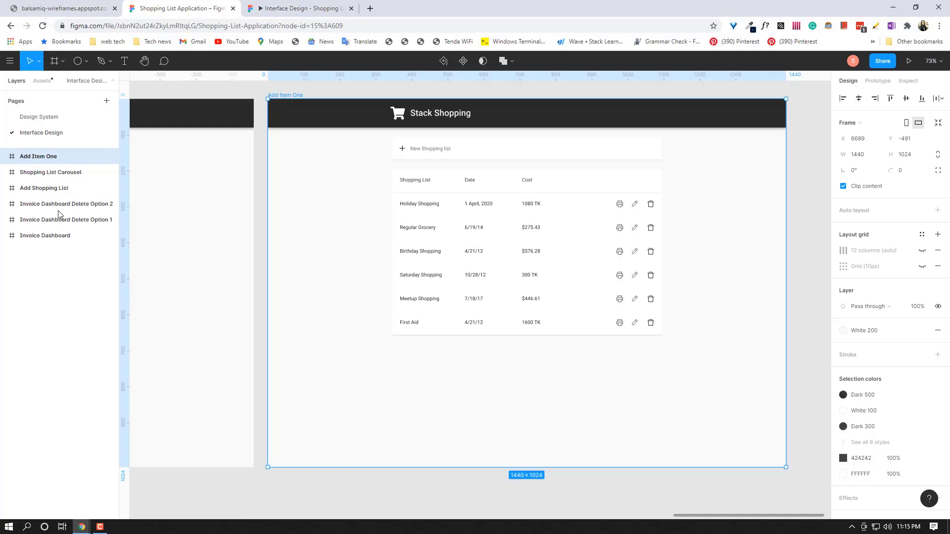
Switch to Balsamiq and open the Complete Shopping wireframe with its Item Name and Quantity list.
{"action": "key", "text": "ctrl+1"}
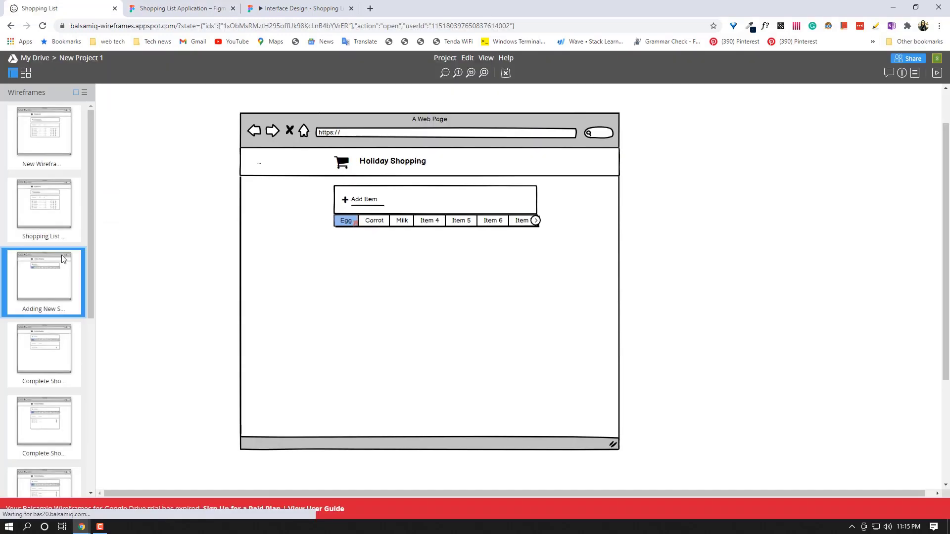
{"action": "scroll", "coordinate": [47, 275], "scroll_direction": "down", "scroll_amount": 1}
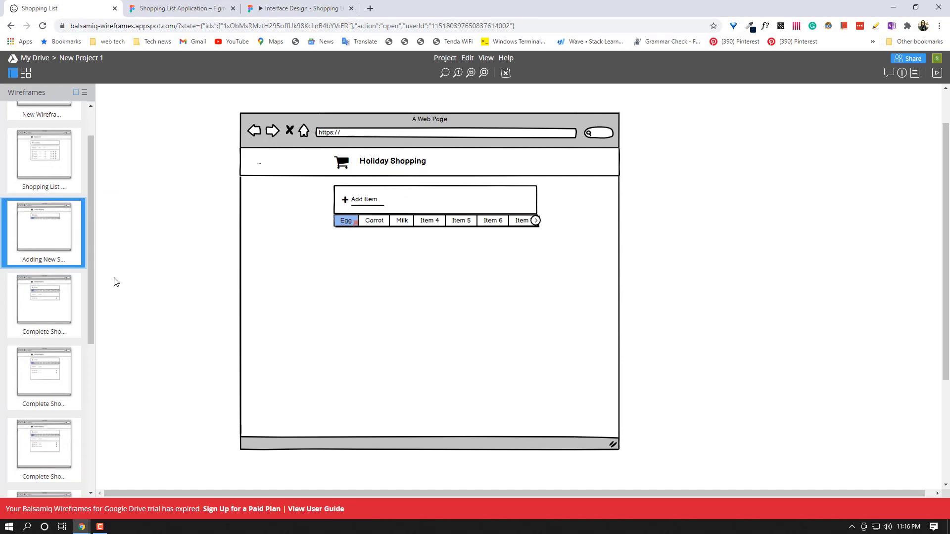
{"action": "left_click", "coordinate": [56, 300]}
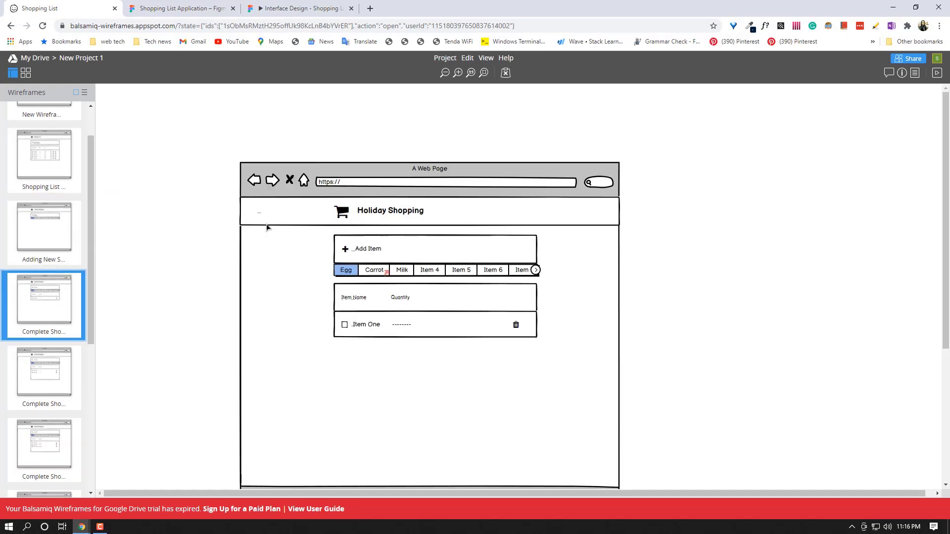
Select the Add Item One Table Header and compare its headings with the wireframe.
{"action": "left_click", "coordinate": [191, 8]}
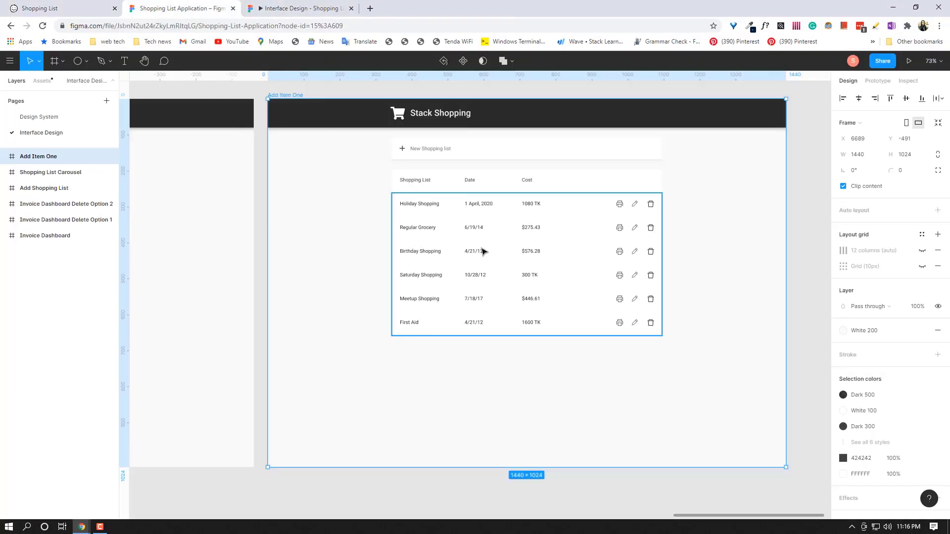
{"action": "left_click", "coordinate": [424, 187]}
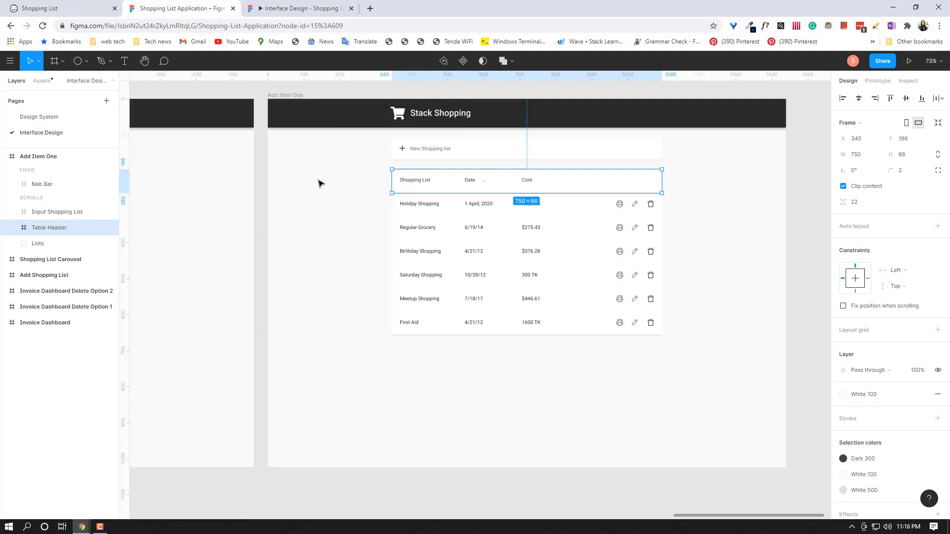
{"action": "left_click", "coordinate": [40, 8]}
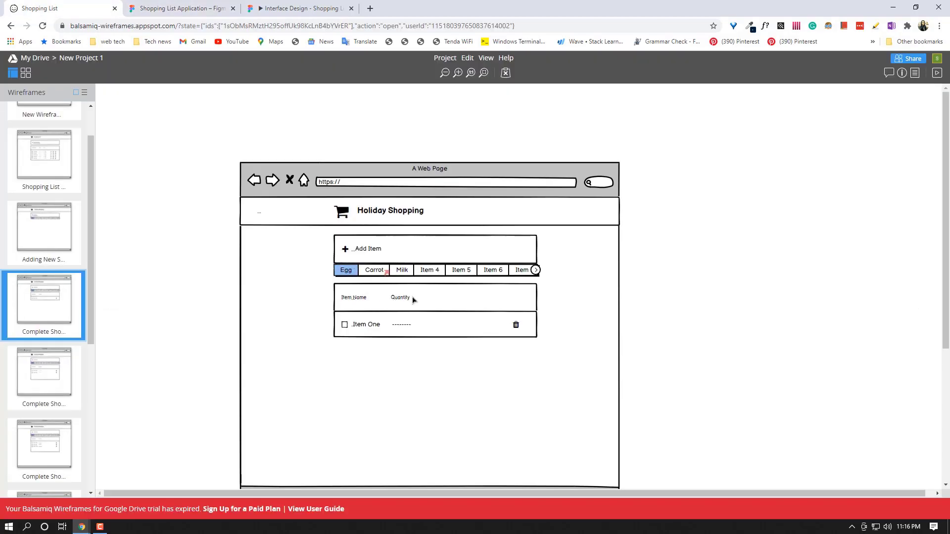
{"action": "left_click", "coordinate": [178, 8]}
Rename the Shopping List and Date headings to Item Name and Quantity.
{"action": "double_click", "coordinate": [425, 182]}
{"action": "double_click", "coordinate": [427, 184]}
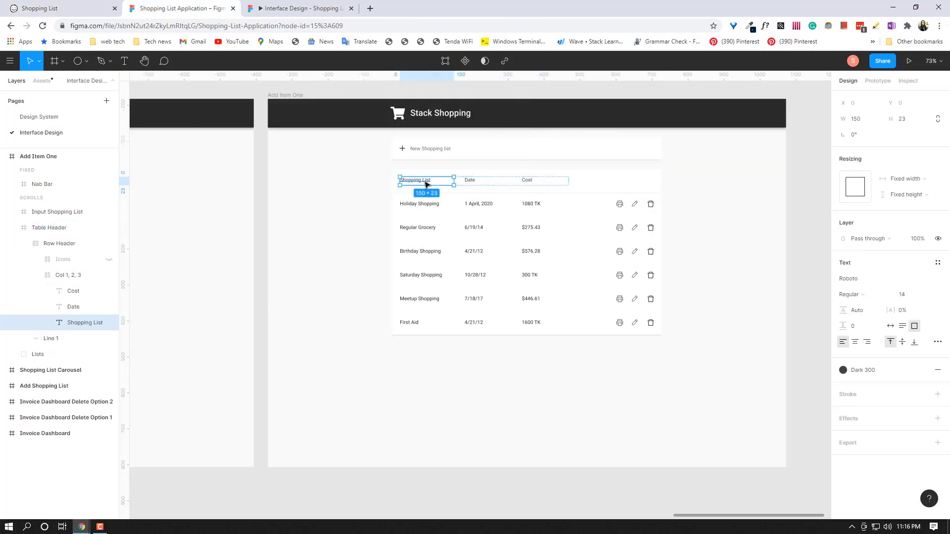
{"action": "double_click", "coordinate": [424, 180]}
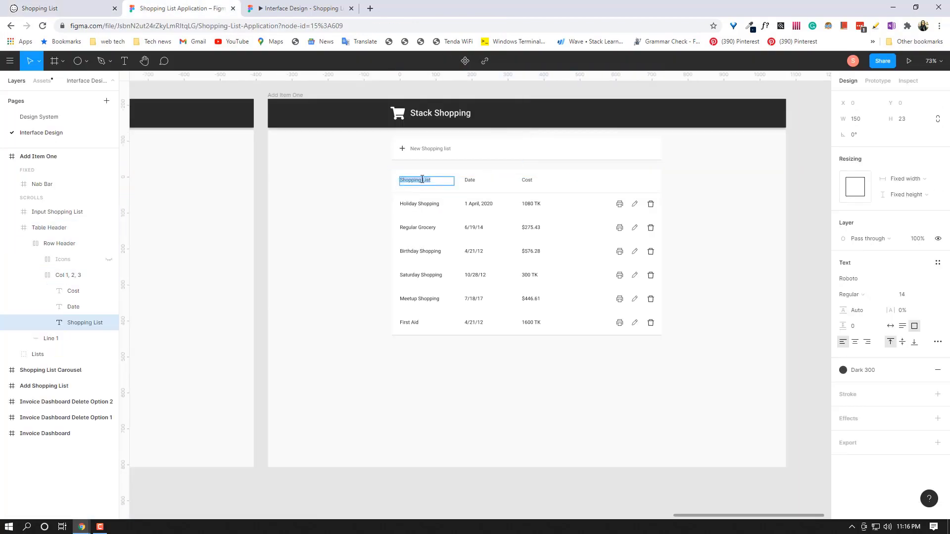
{"action": "key", "text": "BackSpace"}
{"action": "double_click", "coordinate": [475, 182]}
{"action": "key", "text": "BackSpace"}
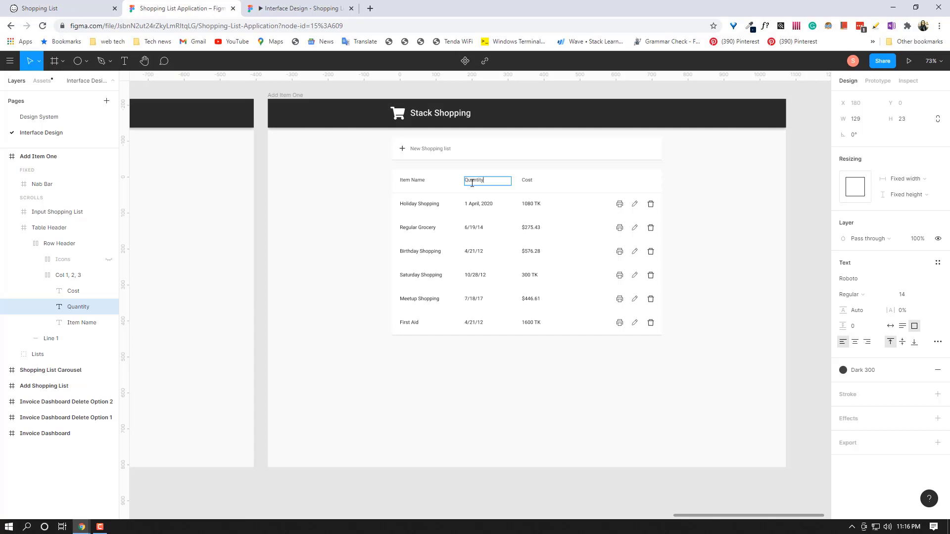
Hide the Cost heading with Ctrl+Shift+H and collapse the headings group.
{"action": "double_click", "coordinate": [529, 181]}
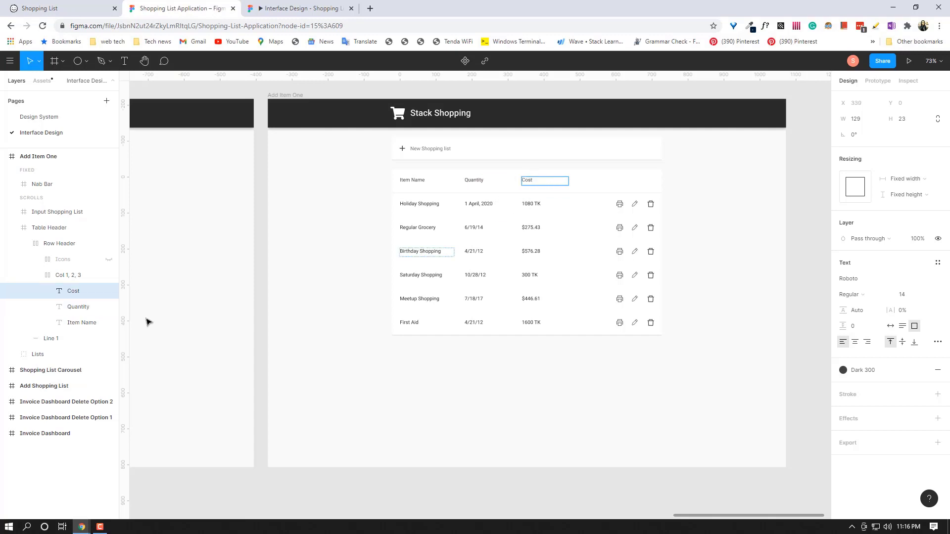
{"action": "left_click", "coordinate": [65, 295]}
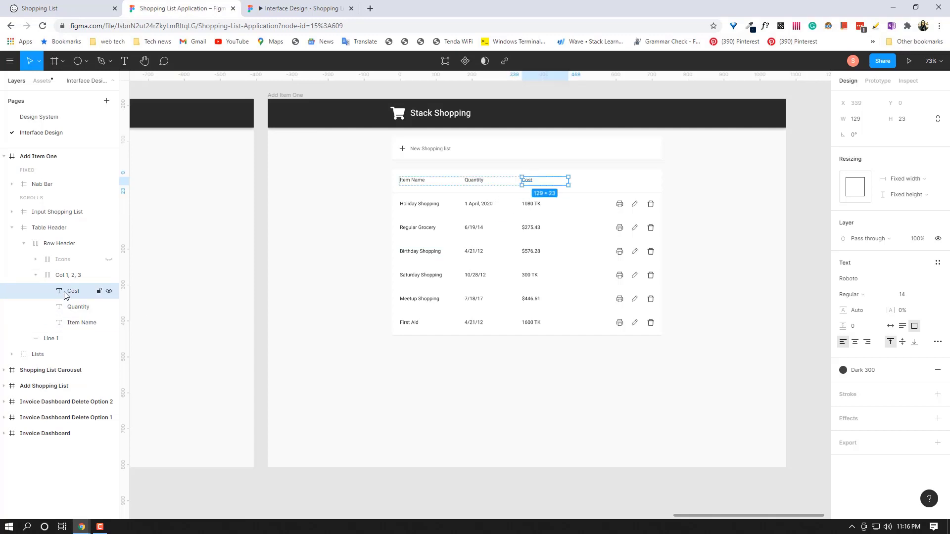
{"action": "key", "text": "ctrl+shift+h"}
{"action": "left_click", "coordinate": [35, 276]}
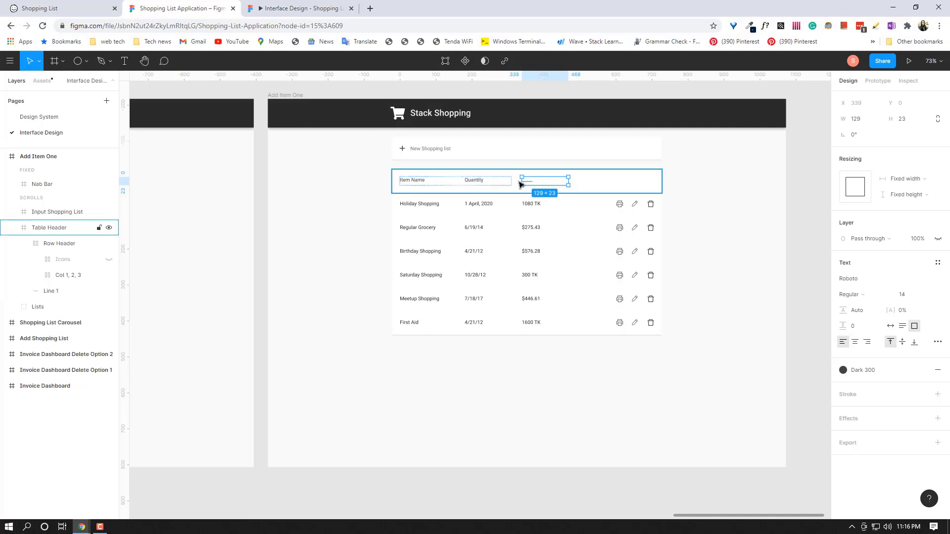
Select the Carrot chip inside the carousel's row of item chips.
{"action": "left_click", "coordinate": [311, 6]}
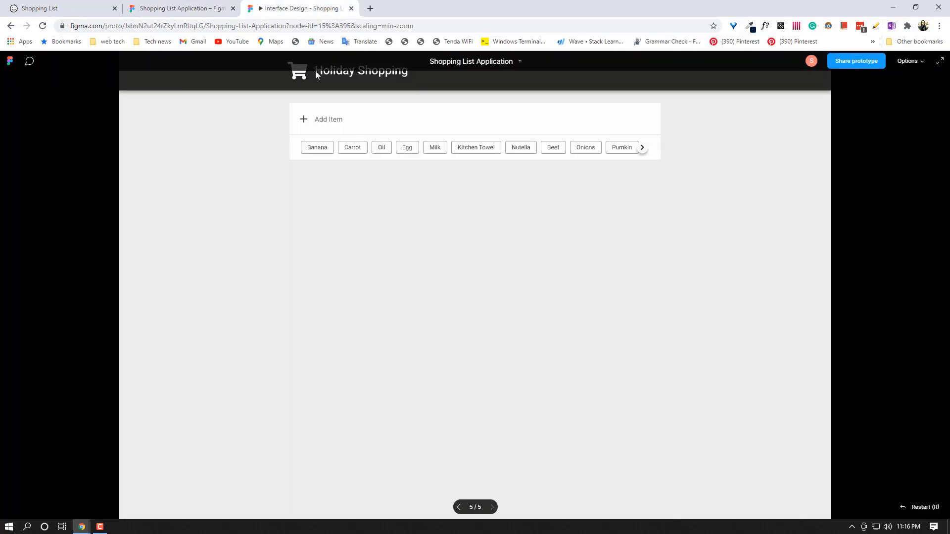
{"action": "left_click", "coordinate": [211, 10]}
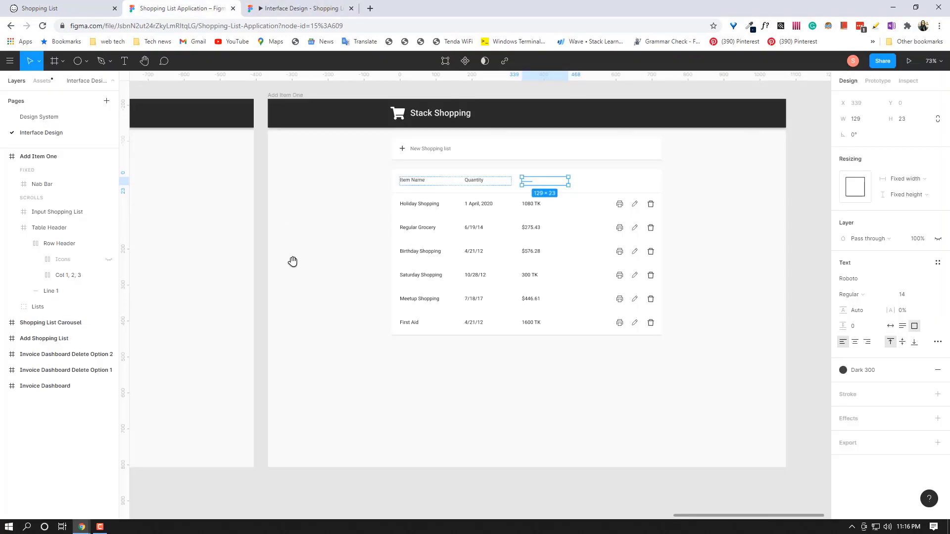
{"action": "scroll", "coordinate": [367, 257], "scroll_direction": "left", "scroll_amount": 10}
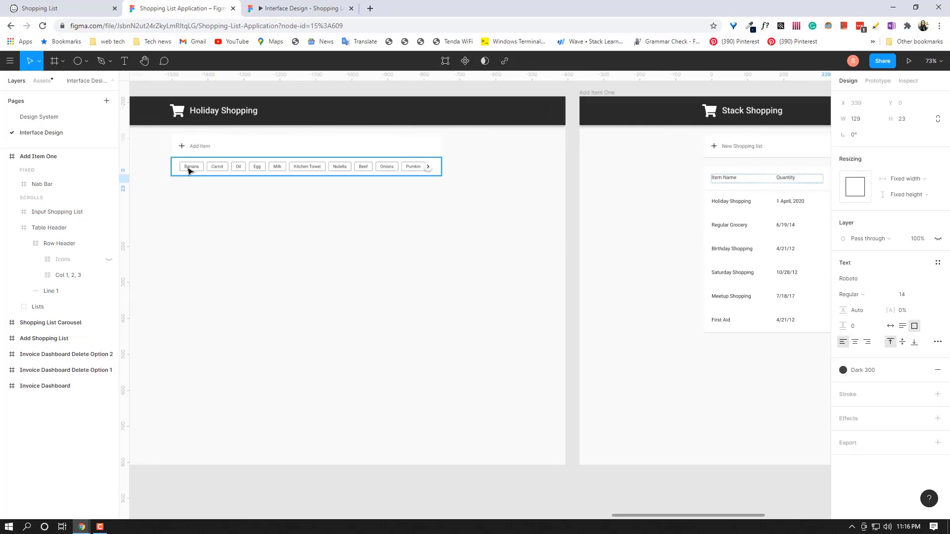
{"action": "left_click", "coordinate": [190, 168]}
{"action": "double_click", "coordinate": [189, 171]}
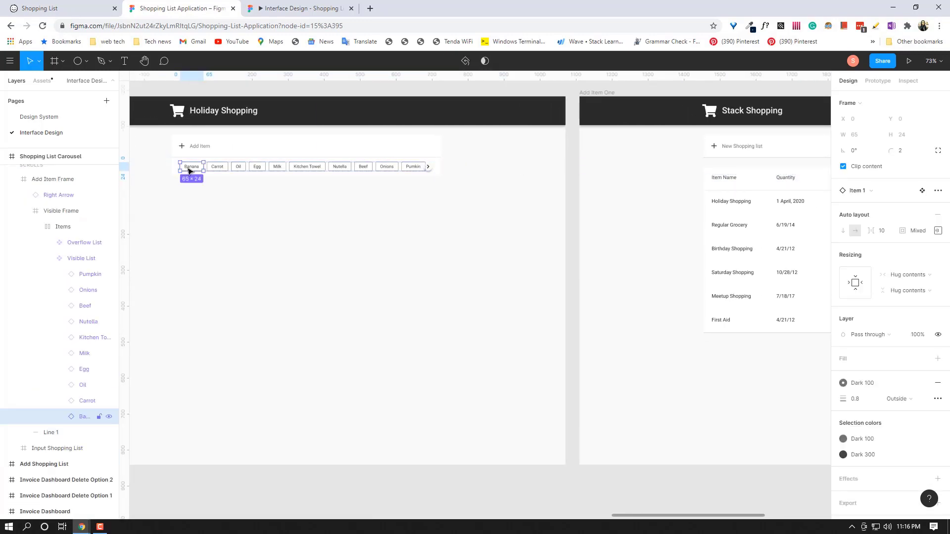
{"action": "left_click", "coordinate": [212, 166]}
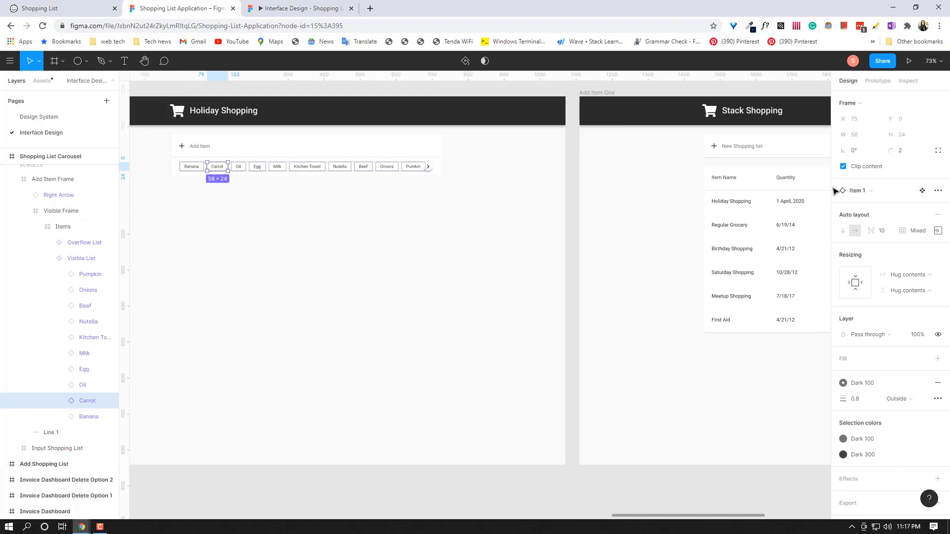
Give Carrot an On click → Navigate to Add Item One interaction with Preserve scroll position.
{"action": "left_click", "coordinate": [878, 81]}
{"action": "left_click", "coordinate": [938, 102]}
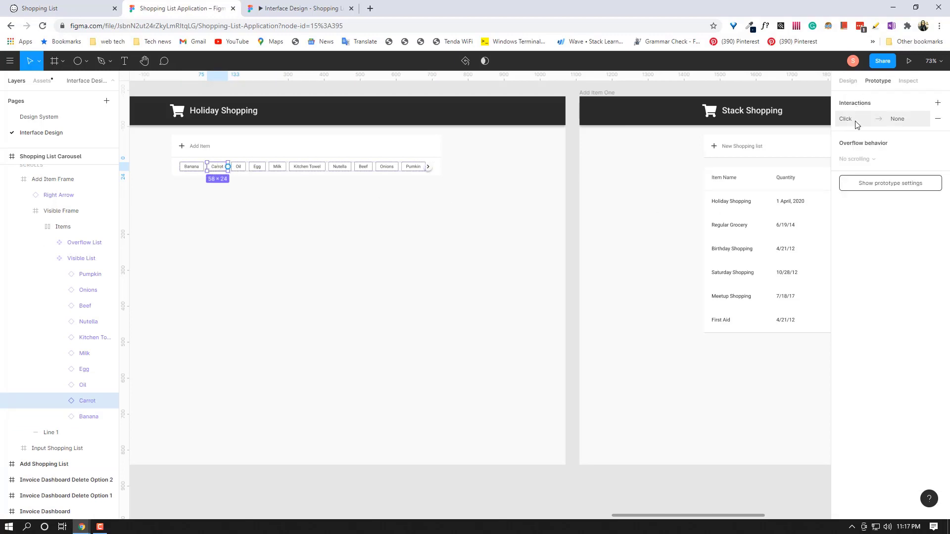
{"action": "left_click", "coordinate": [853, 119]}
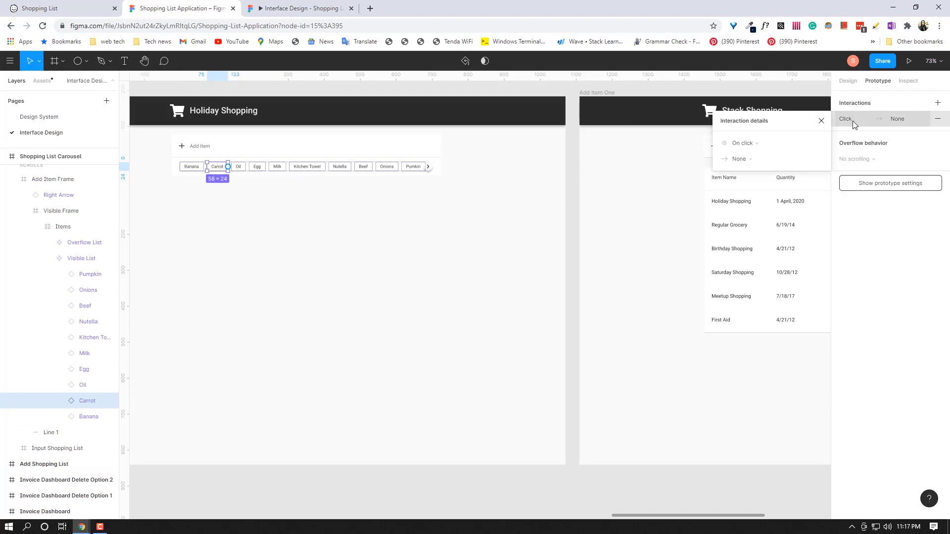
{"action": "left_click", "coordinate": [756, 157]}
{"action": "left_click", "coordinate": [753, 183]}
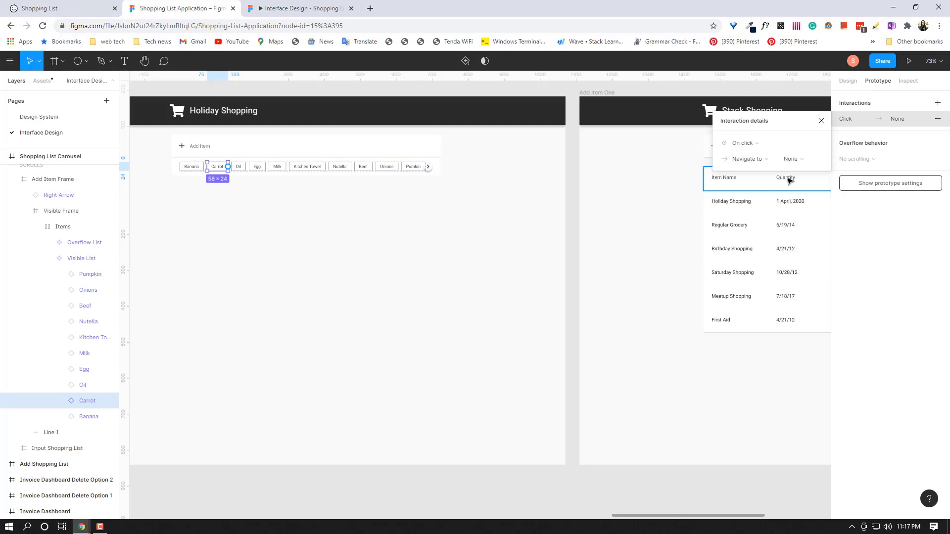
{"action": "left_click", "coordinate": [800, 166]}
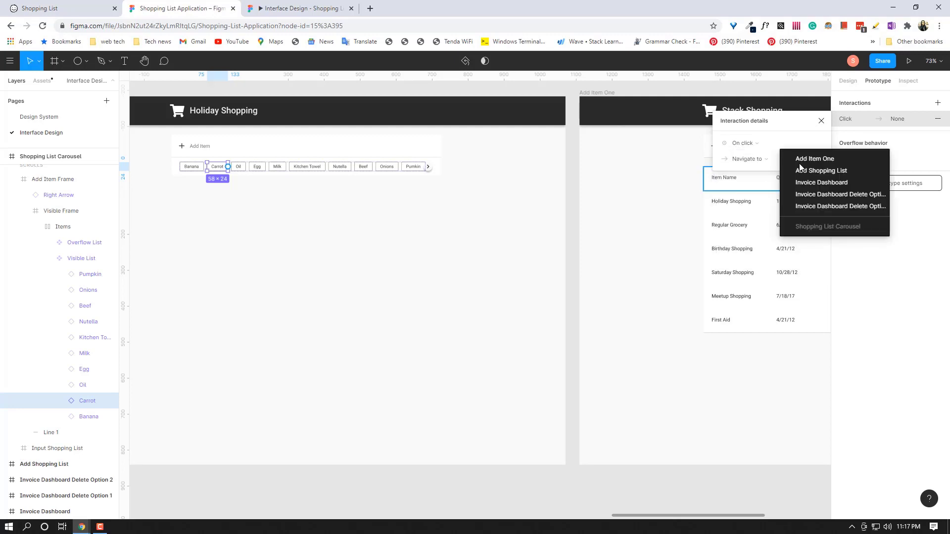
{"action": "left_click", "coordinate": [808, 161]}
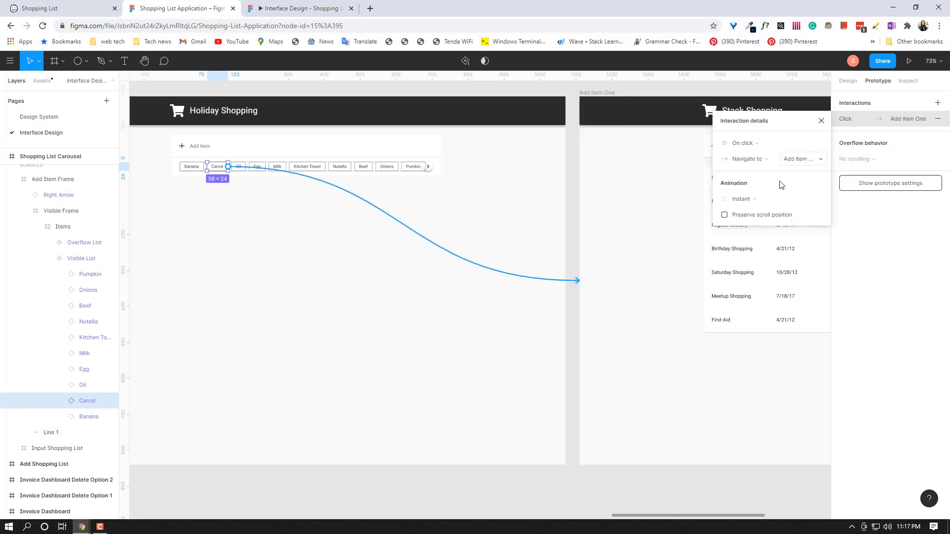
{"action": "left_click", "coordinate": [740, 219]}
{"action": "left_click", "coordinate": [821, 121]}
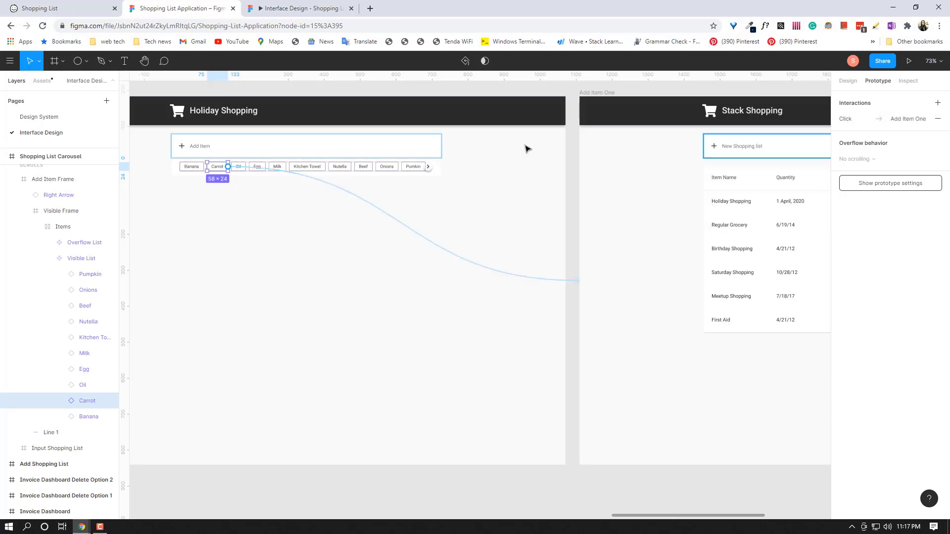
Test in the prototype that clicking Carrot opens Add Item One, then return to the editor.
{"action": "left_click", "coordinate": [304, 3]}
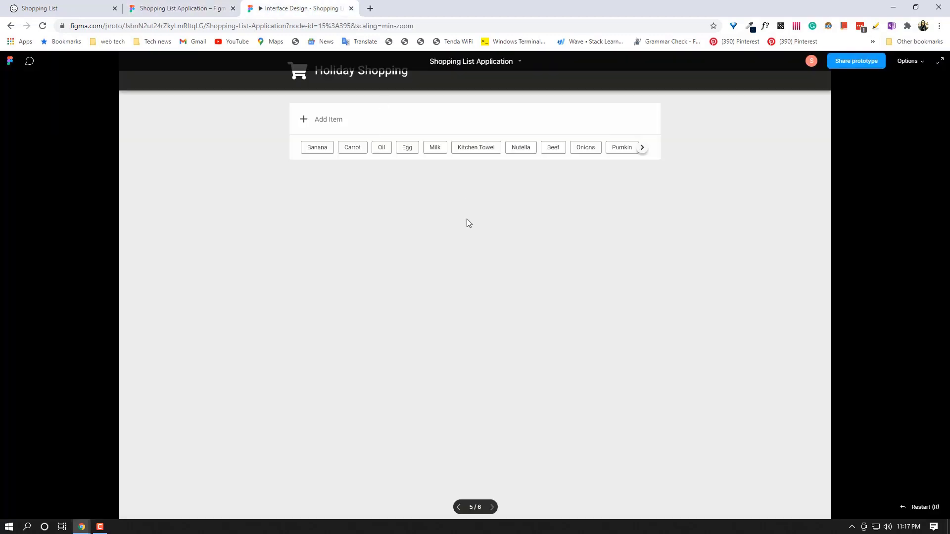
{"action": "left_click", "coordinate": [355, 149]}
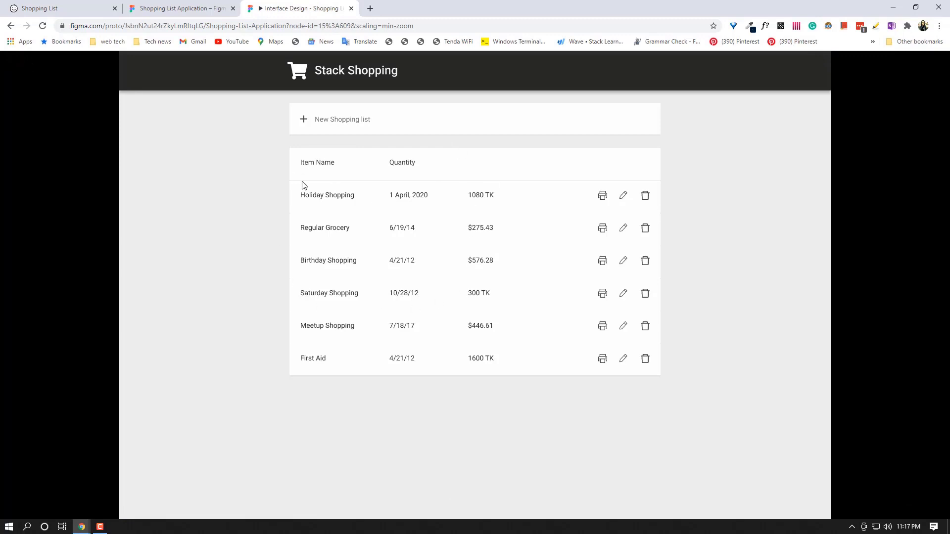
{"action": "left_click", "coordinate": [205, 9]}
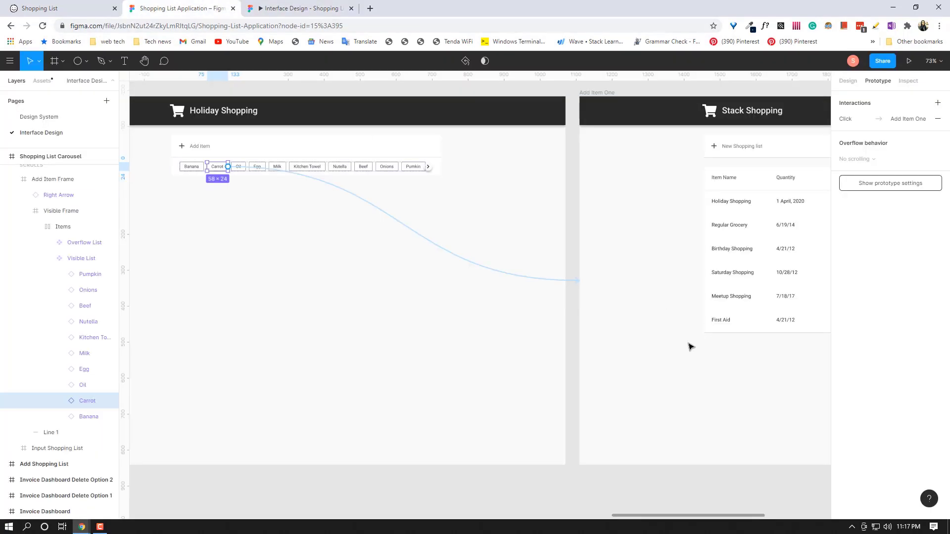
{"action": "scroll", "coordinate": [688, 341], "scroll_direction": "right", "scroll_amount": 5}
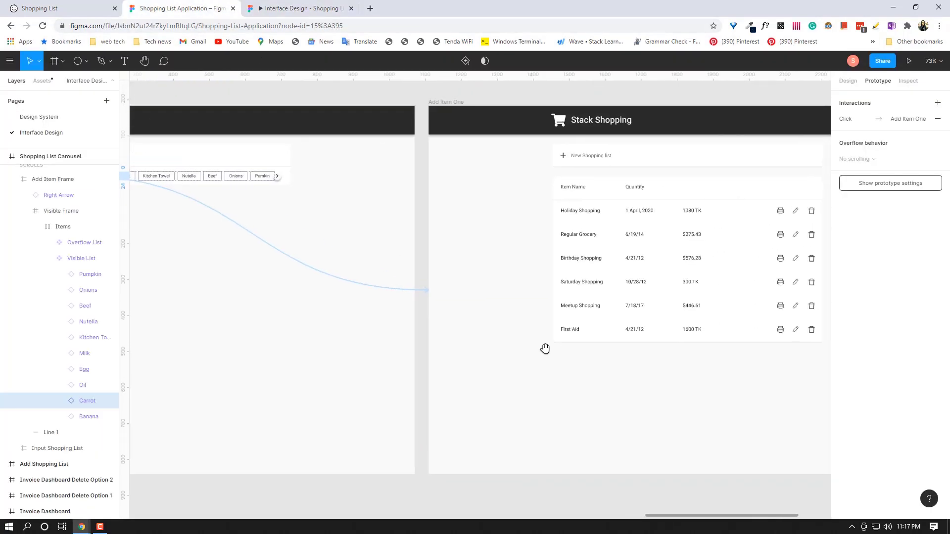
Retype the Stack Shopping header as Holiday Shopping.
{"action": "double_click", "coordinate": [597, 123]}
{"action": "double_click", "coordinate": [597, 123]}
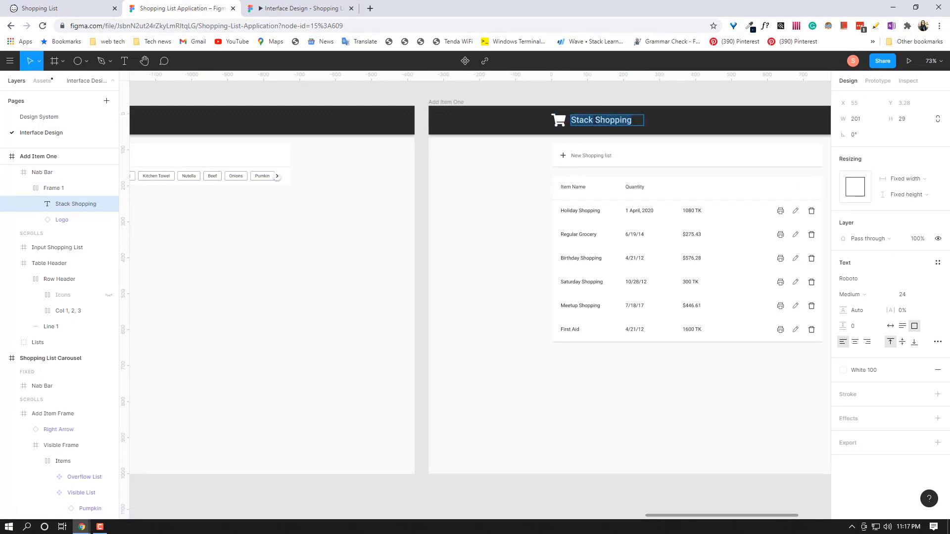
{"action": "key", "text": "BackSpace"}
{"action": "type", "text": "Holiday"}
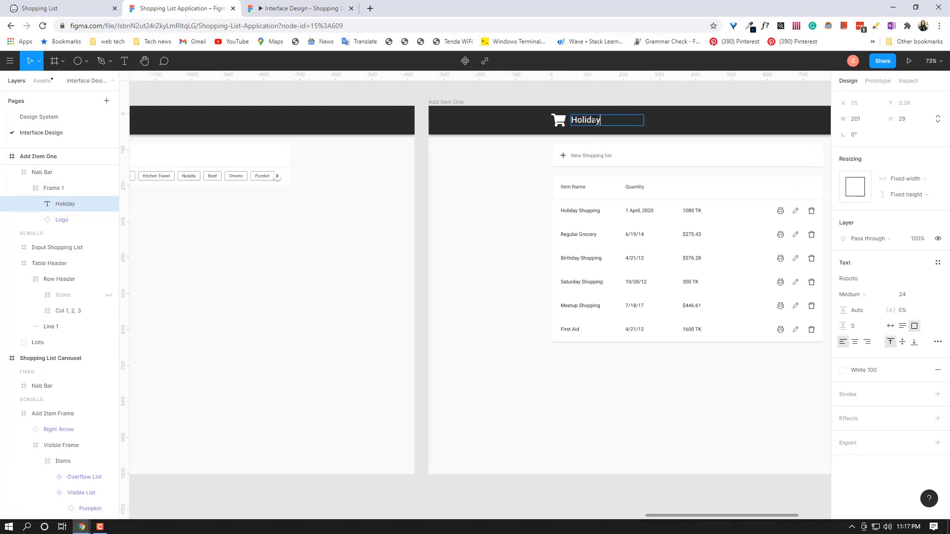
{"action": "type", "text": " Shopping"}
Change the New Shopping list prompt to Add Item and select the Input Shopping List bar.
{"action": "double_click", "coordinate": [596, 155]}
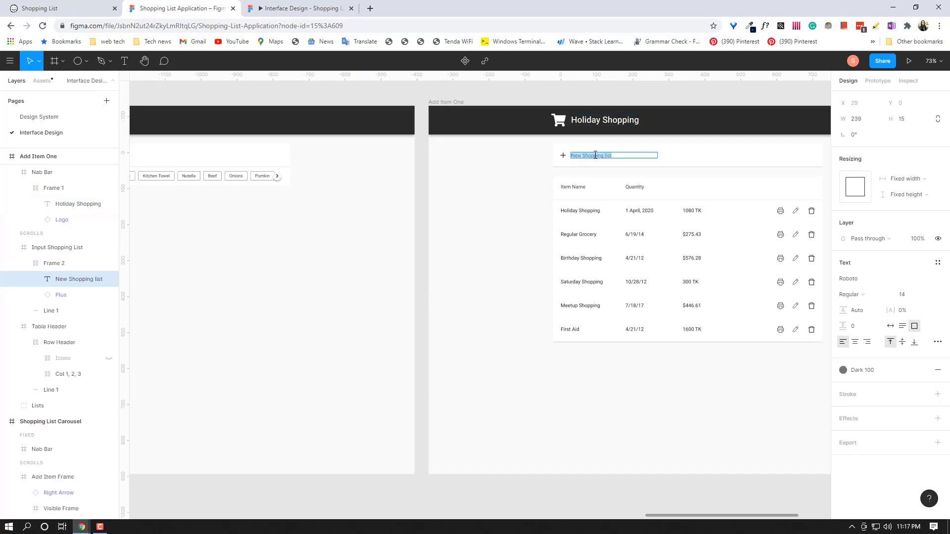
{"action": "type", "text": "Add"}
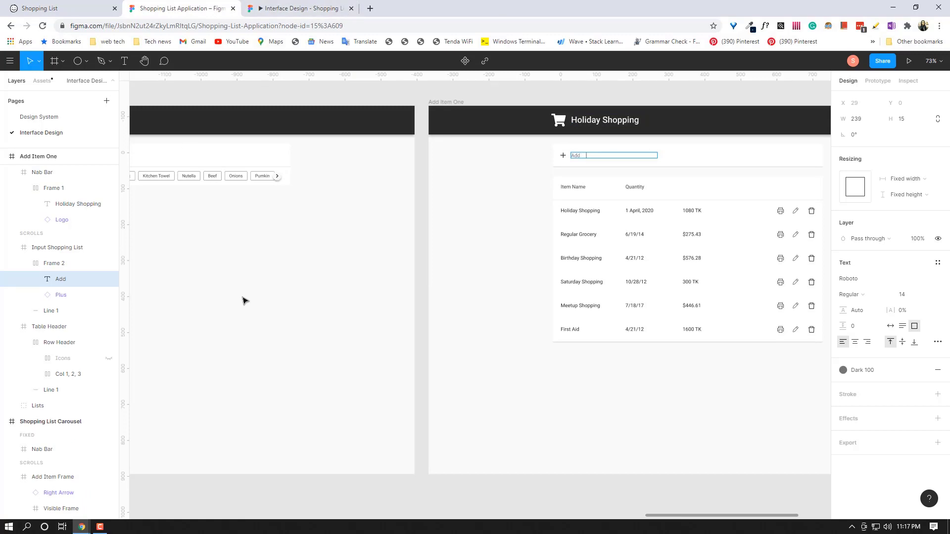
{"action": "key", "text": "Escape"}
{"action": "left_click_drag", "start_coordinate": [244, 300], "coordinate": [394, 250]}
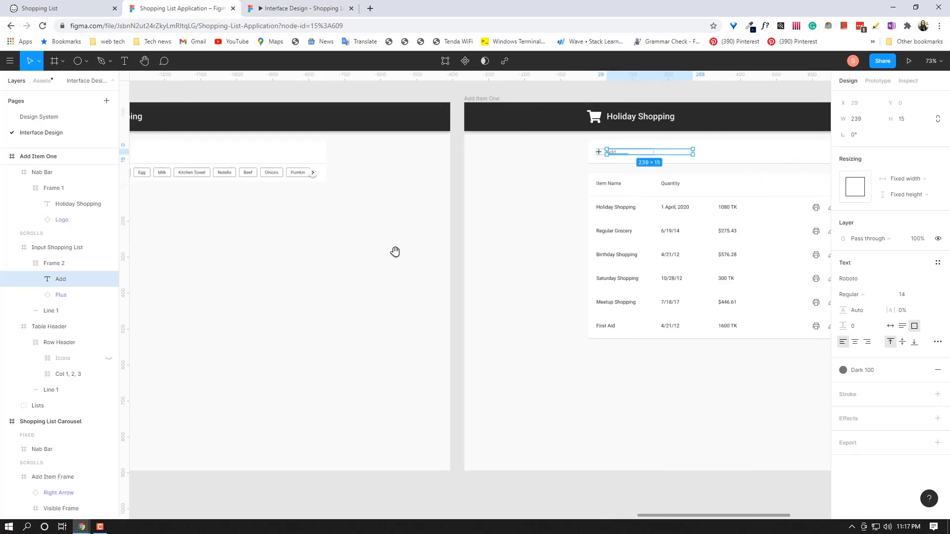
{"action": "key", "text": "ctrl+z"}
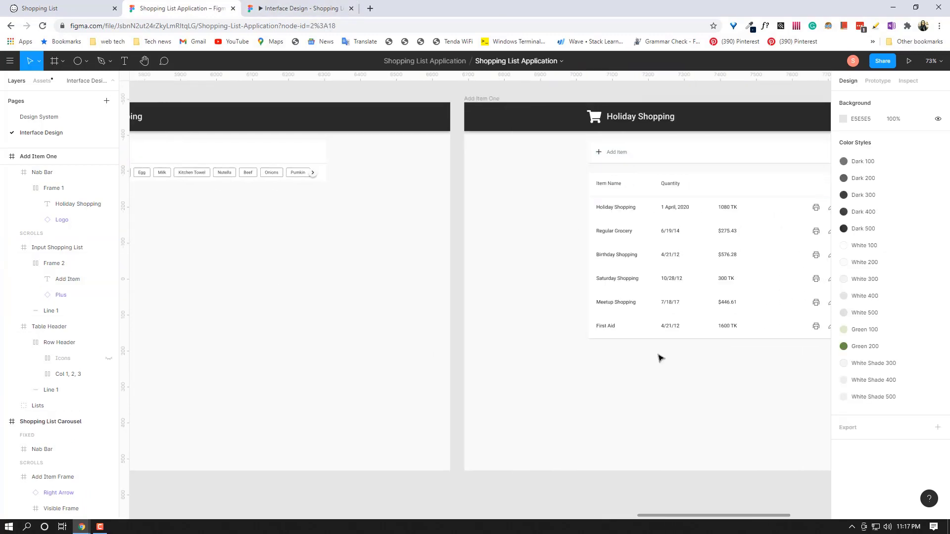
{"action": "left_click", "coordinate": [651, 161]}
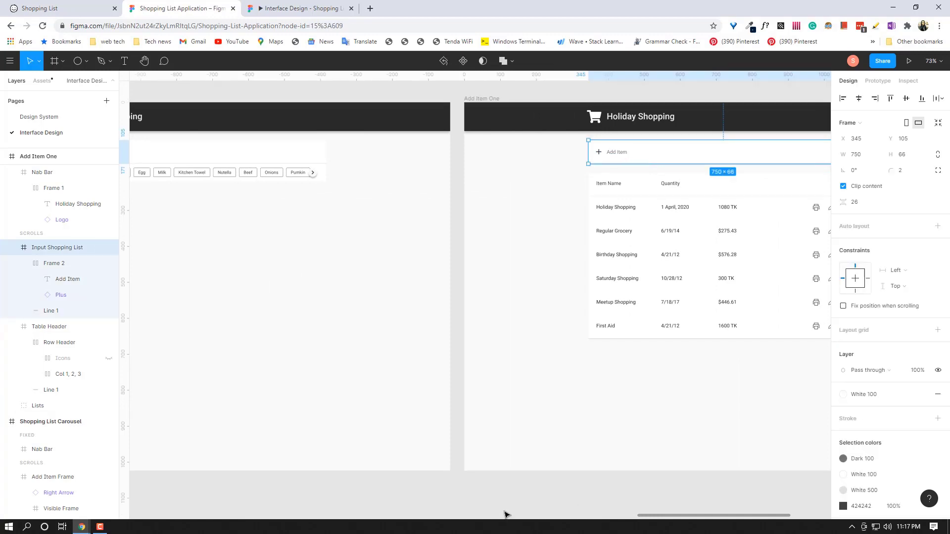
Delete the input bar from Add Item One and collapse the carousel's Add Item Frame layers.
{"action": "left_click_drag", "start_coordinate": [685, 414], "coordinate": [536, 412]}
{"action": "key", "text": "Delete"}
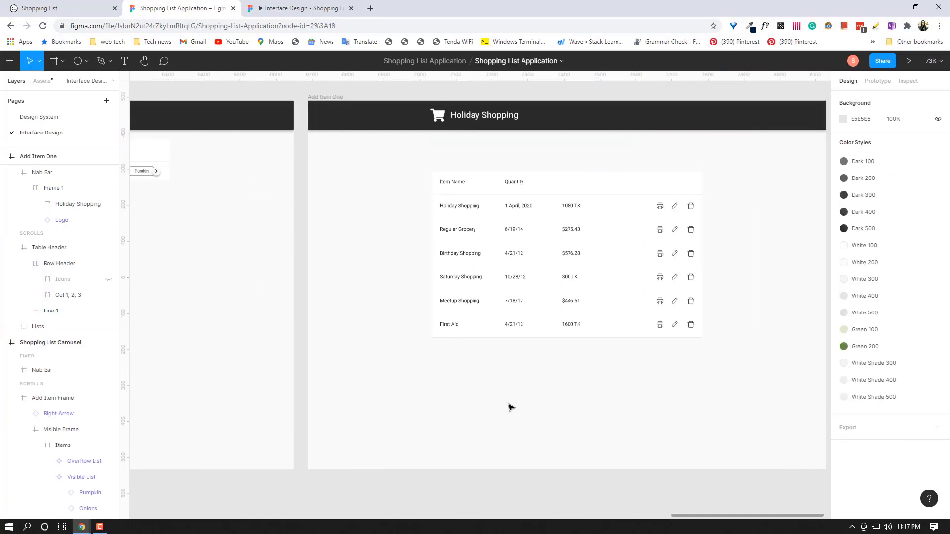
{"action": "left_click_drag", "start_coordinate": [239, 327], "coordinate": [579, 325]}
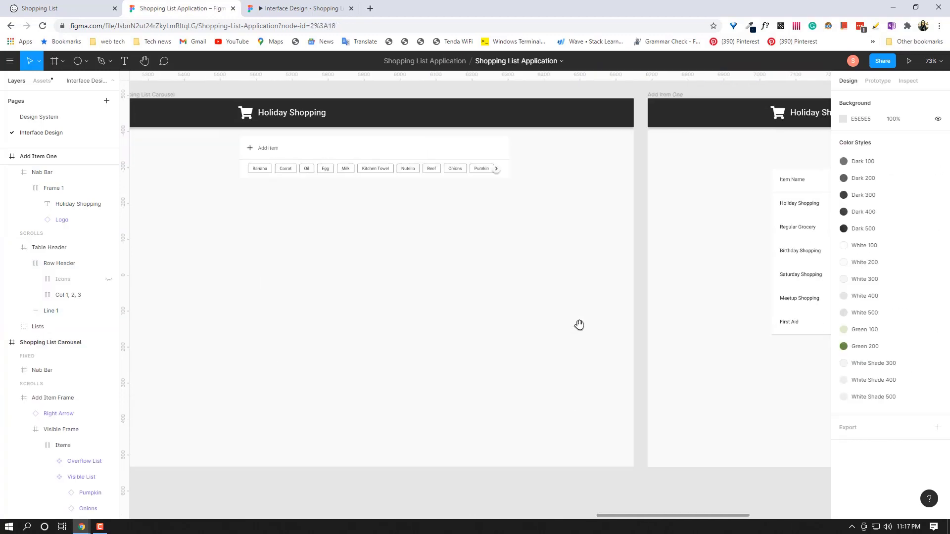
{"action": "left_click", "coordinate": [50, 343]}
{"action": "scroll", "coordinate": [39, 366], "scroll_direction": "down", "scroll_amount": 3}
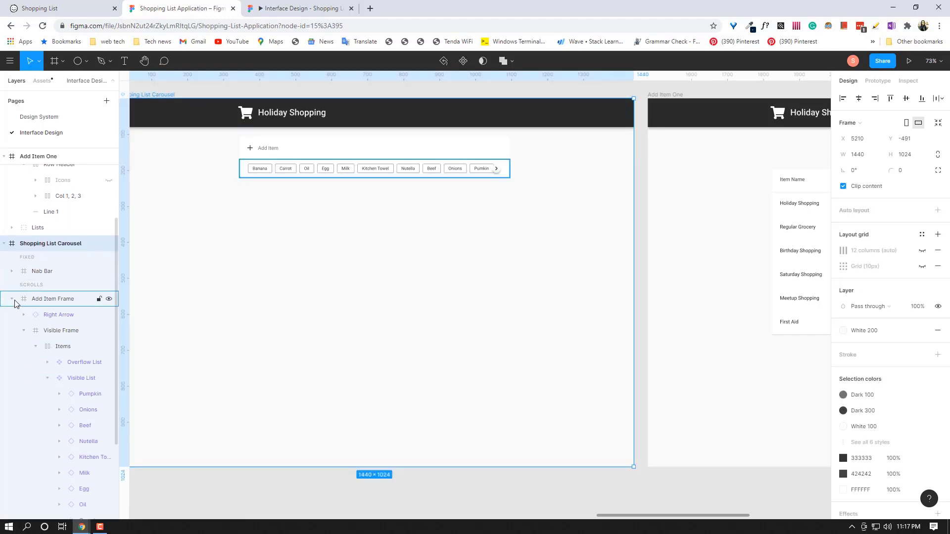
{"action": "left_click", "coordinate": [13, 299]}
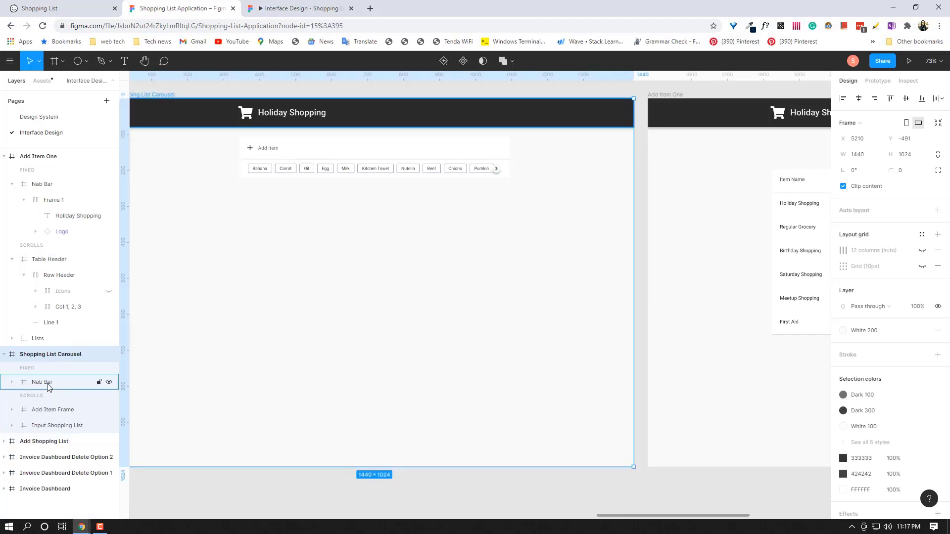
Group the carousel's Add Item Frame with the Input Shopping List bar and name it Carousel.
{"action": "left_click", "coordinate": [50, 413]}
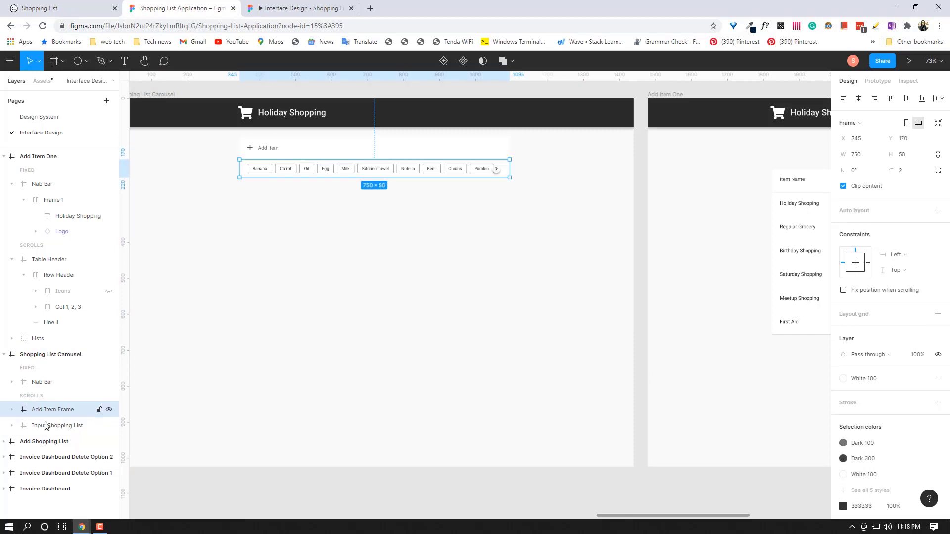
{"action": "left_click", "coordinate": [42, 429], "text": "shift"}
{"action": "key", "text": "ctrl+g"}
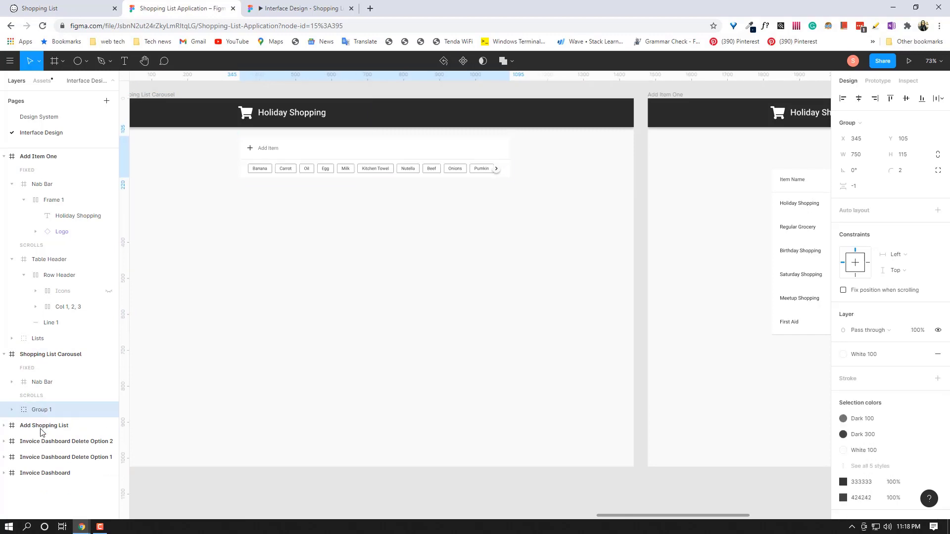
{"action": "double_click", "coordinate": [54, 410]}
{"action": "key", "text": "BackSpace"}
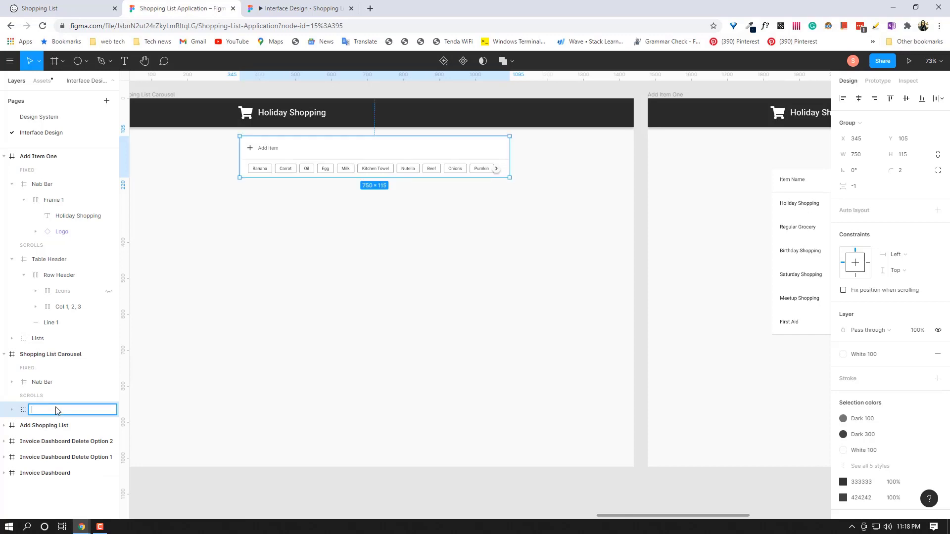
{"action": "type", "text": "Carousel"}
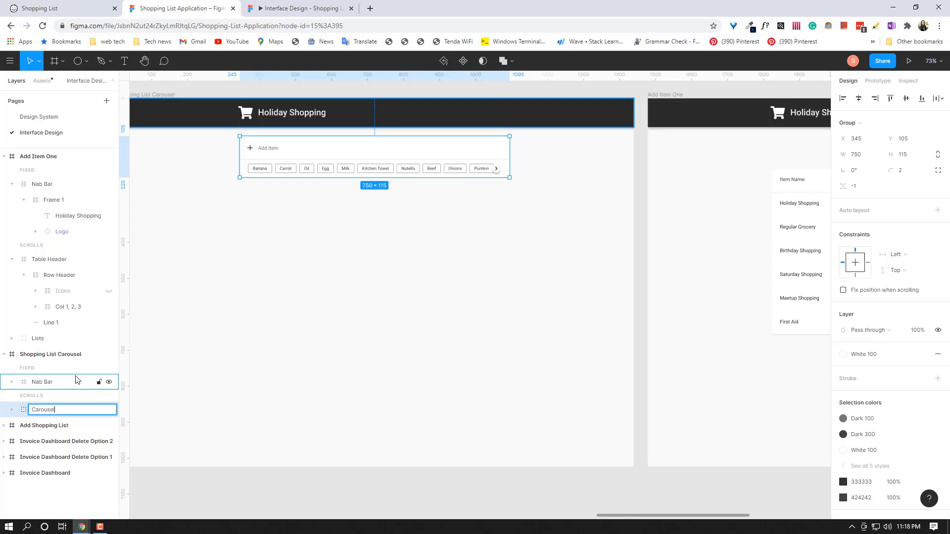
{"action": "key", "text": "Return"}
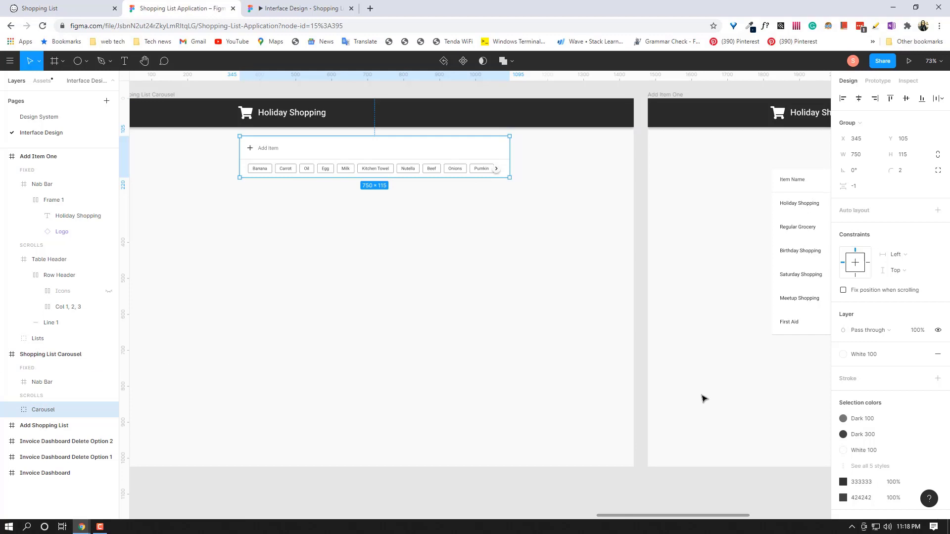
Copy the Carousel group into Add Item One and nudge the table header and list rows down.
{"action": "scroll", "coordinate": [721, 365], "scroll_direction": "right", "scroll_amount": 5}
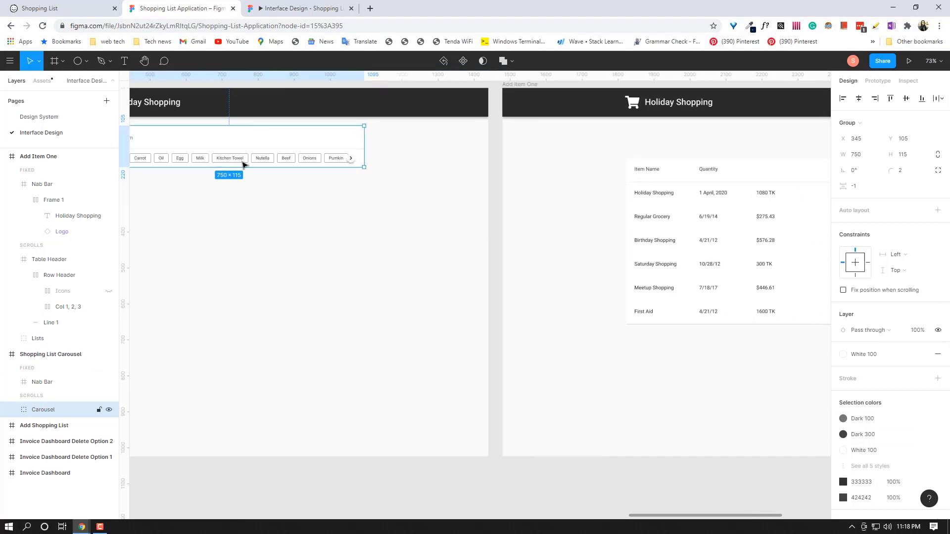
{"action": "left_click_drag", "start_coordinate": [247, 152], "coordinate": [709, 146]}
{"action": "scroll", "coordinate": [646, 372], "scroll_direction": "right", "scroll_amount": 4}
{"action": "scroll", "coordinate": [647, 371], "scroll_direction": "up", "scroll_amount": 1}
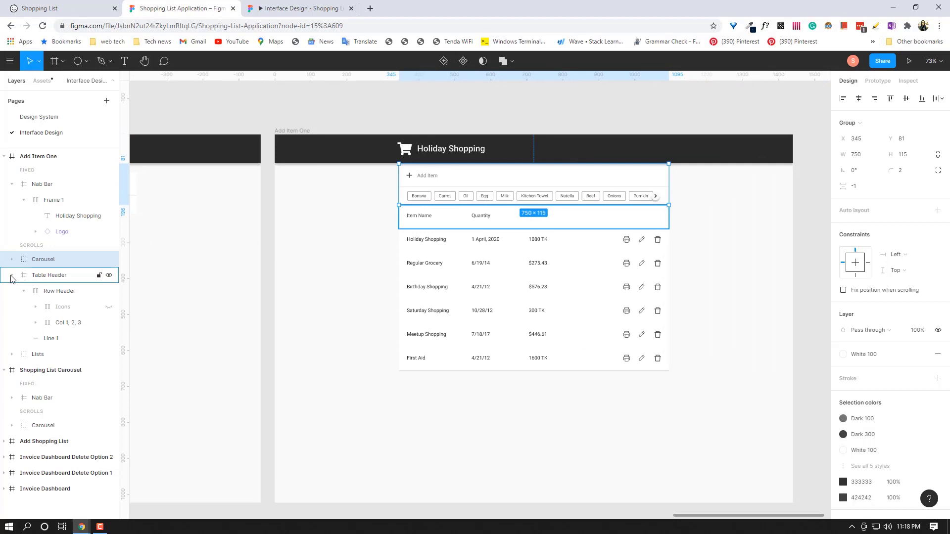
{"action": "left_click", "coordinate": [38, 276]}
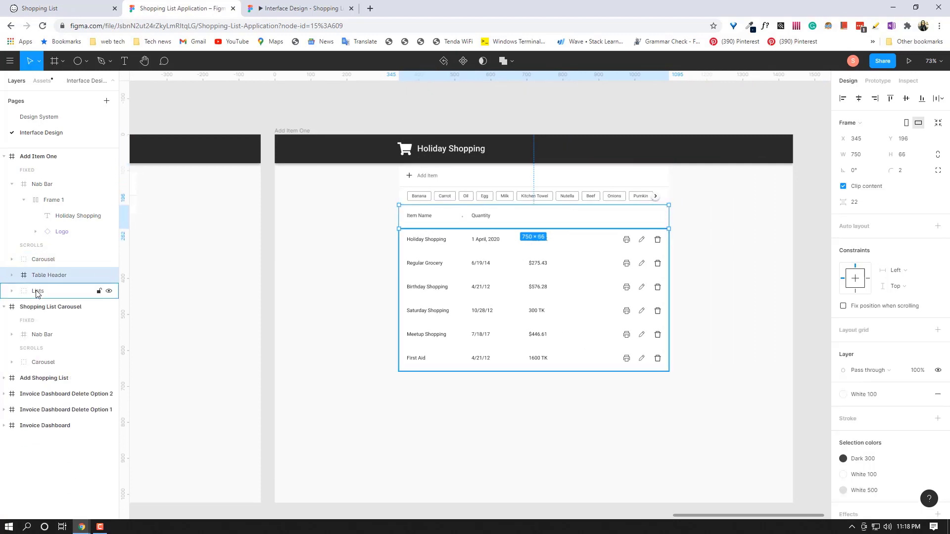
{"action": "left_click", "coordinate": [37, 293], "text": "shift"}
{"action": "key", "text": "Down"}
{"action": "key", "text": "Down"}
{"action": "key", "text": "Down"}
{"action": "key", "text": "Down"}
{"action": "key", "text": "Down"}
{"action": "key", "text": "Down"}
{"action": "key", "text": "Down"}
{"action": "key", "text": "Down"}
{"action": "key", "text": "Down"}
{"action": "key", "text": "Down"}
{"action": "key", "text": "Down"}
{"action": "key", "text": "Down"}
{"action": "key", "text": "Down"}
{"action": "key", "text": "Down"}
{"action": "key", "text": "Down"}
{"action": "key", "text": "Down"}
{"action": "key", "text": "Down"}
{"action": "key", "text": "Down"}
{"action": "key", "text": "Down"}
{"action": "key", "text": "Down"}
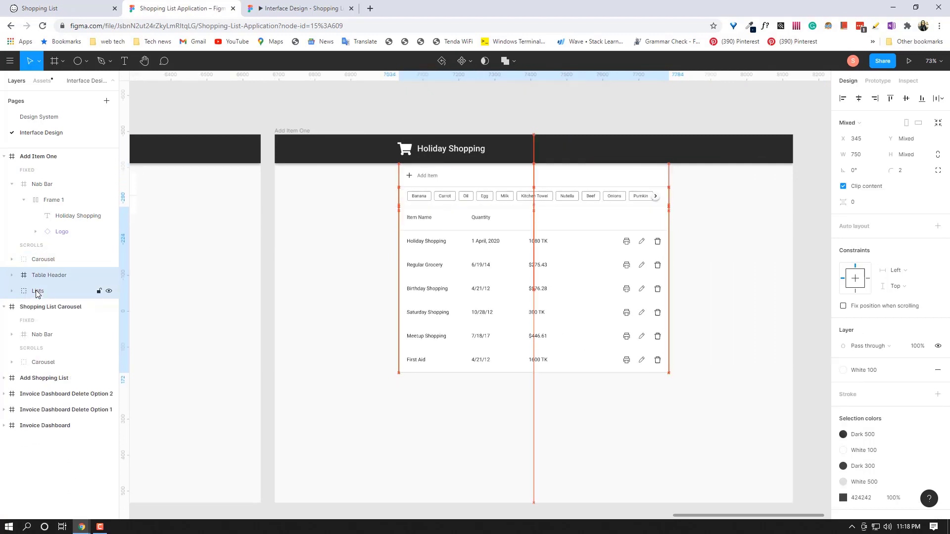
Nudge the table down again and lower Add Item One's carousel to sit 25 px below the header.
{"action": "key", "text": "Down"}
{"action": "key", "text": "Down"}
{"action": "key", "text": "Down"}
{"action": "key", "text": "Down"}
{"action": "key", "text": "Down"}
{"action": "key", "text": "Down"}
{"action": "key", "text": "Down"}
{"action": "key", "text": "Down"}
{"action": "key", "text": "Down"}
{"action": "key", "text": "Down"}
{"action": "key", "text": "Down"}
{"action": "key", "text": "Down"}
{"action": "key", "text": "Down"}
{"action": "key", "text": "Down"}
{"action": "key", "text": "Down"}
{"action": "key", "text": "Down"}
{"action": "key", "text": "Down"}
{"action": "key", "text": "Down"}
{"action": "key", "text": "Down"}
{"action": "key", "text": "Down"}
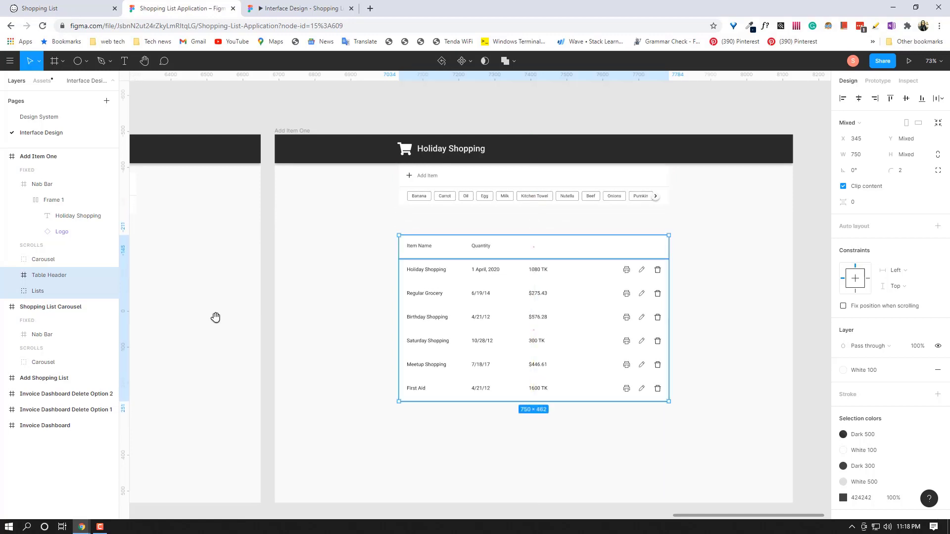
{"action": "scroll", "coordinate": [215, 318], "scroll_direction": "left", "scroll_amount": 5}
{"action": "left_click", "coordinate": [329, 199]}
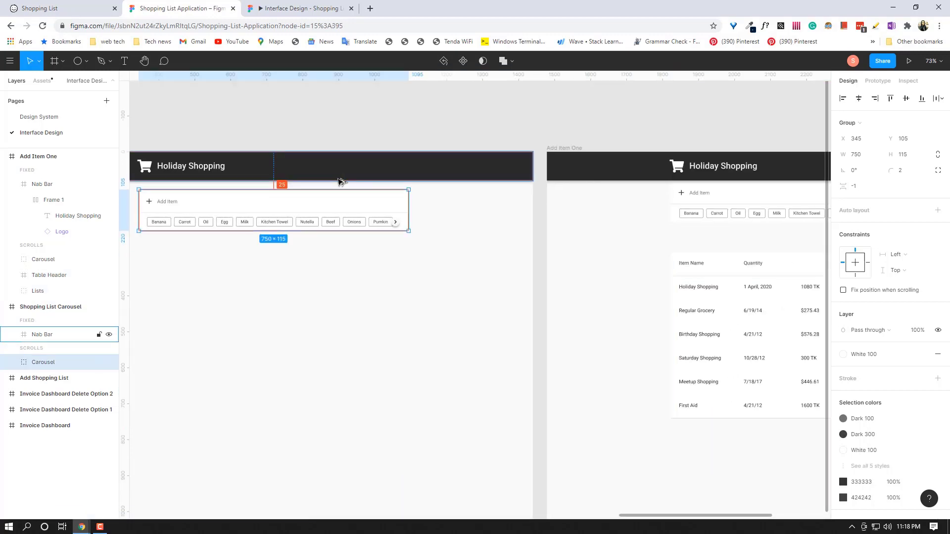
{"action": "scroll", "coordinate": [586, 336], "scroll_direction": "right", "scroll_amount": 5}
{"action": "left_click", "coordinate": [539, 189]}
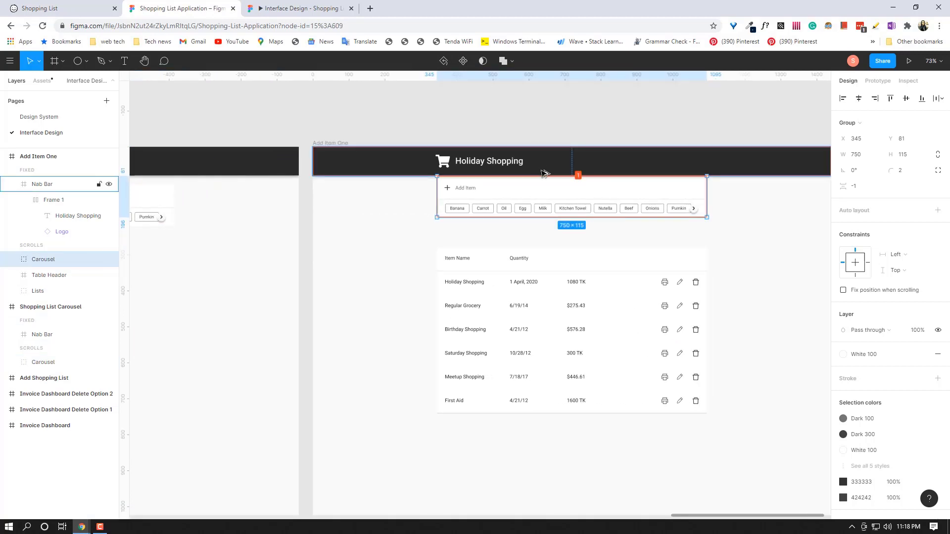
{"action": "key", "text": "Down"}
{"action": "key", "text": "Down"}
{"action": "key", "text": "Down"}
{"action": "key", "text": "shift+Down"}
{"action": "key", "text": "shift+Down"}
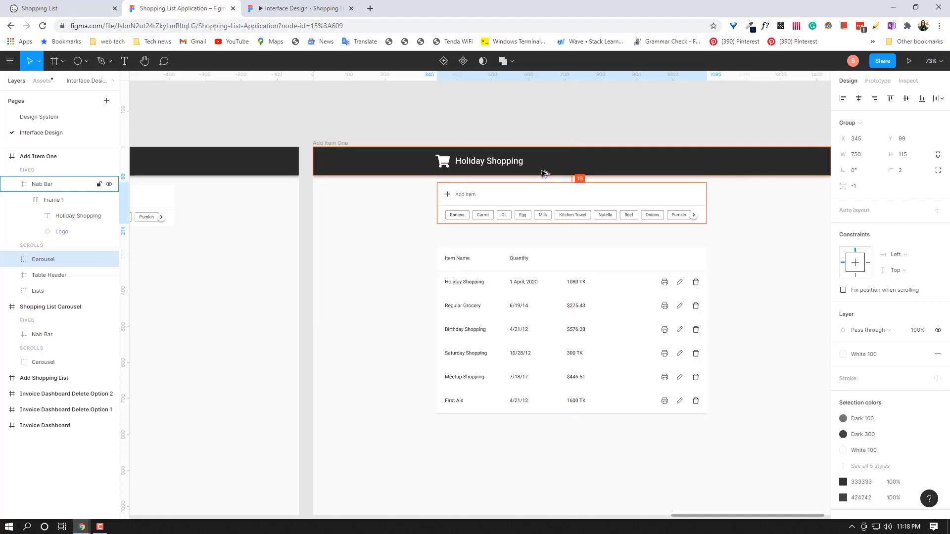
{"action": "key", "text": "Down"}
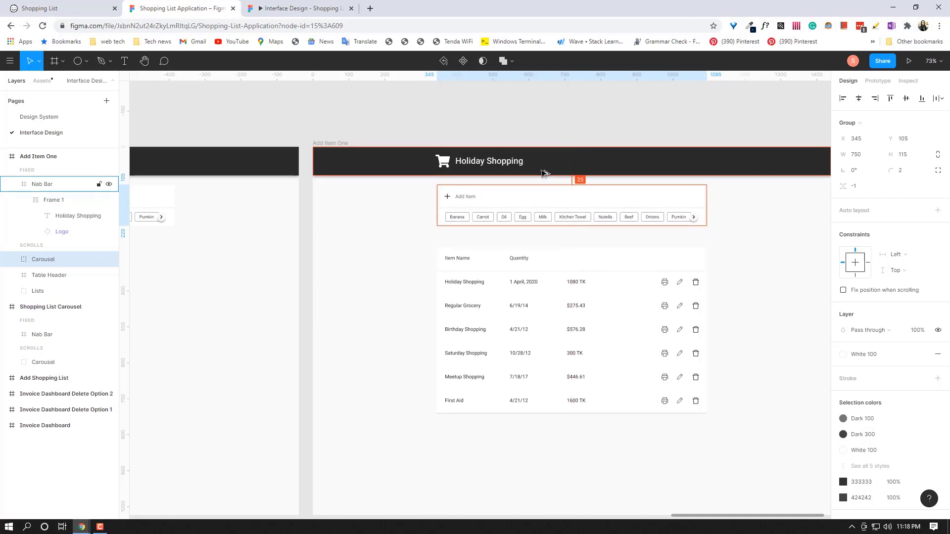
Select the table header together with the group of list rows.
{"action": "left_click", "coordinate": [793, 292]}
{"action": "scroll", "coordinate": [793, 293], "scroll_direction": "up", "scroll_amount": 1}
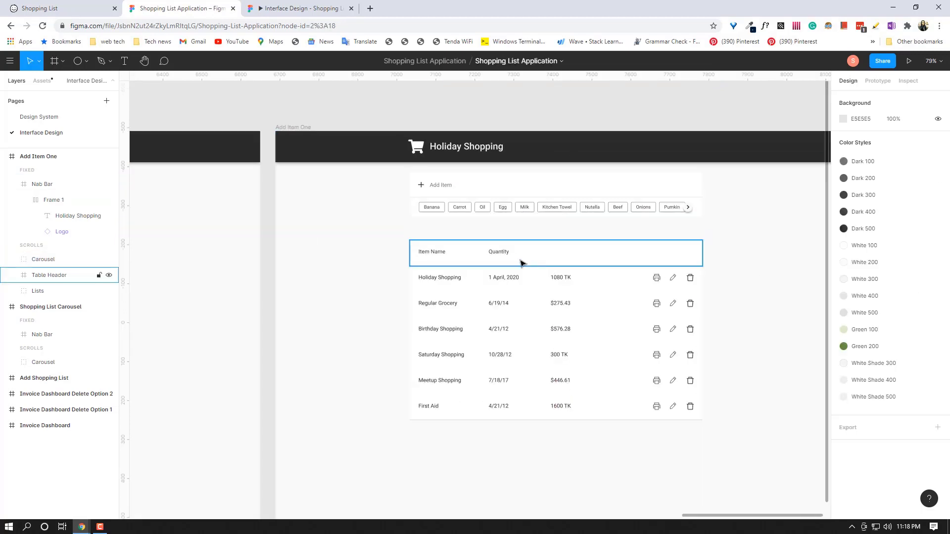
{"action": "left_click", "coordinate": [433, 260]}
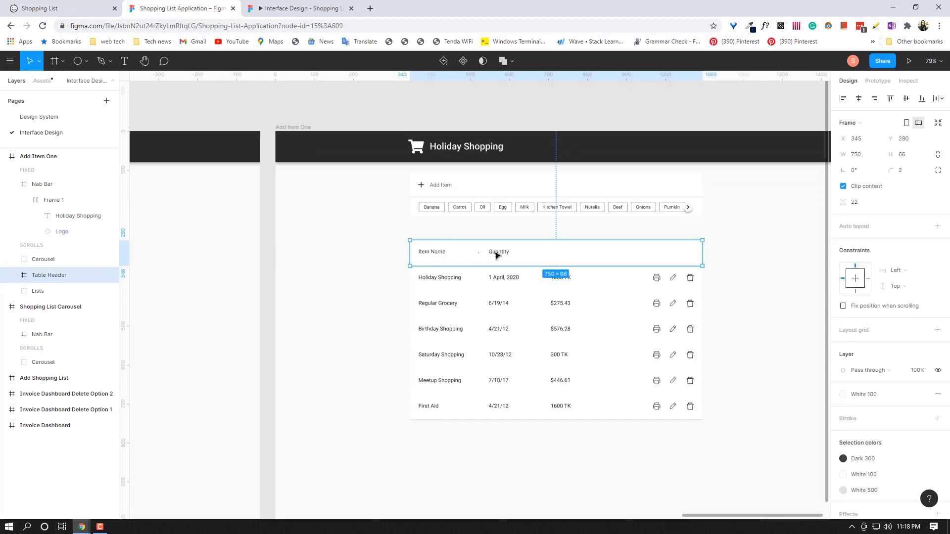
{"action": "left_click", "coordinate": [456, 287]}
Delete list rows 2 through 6, keeping only the Holiday Shopping List 1 row.
{"action": "scroll", "coordinate": [456, 287], "scroll_direction": "up", "scroll_amount": 3}
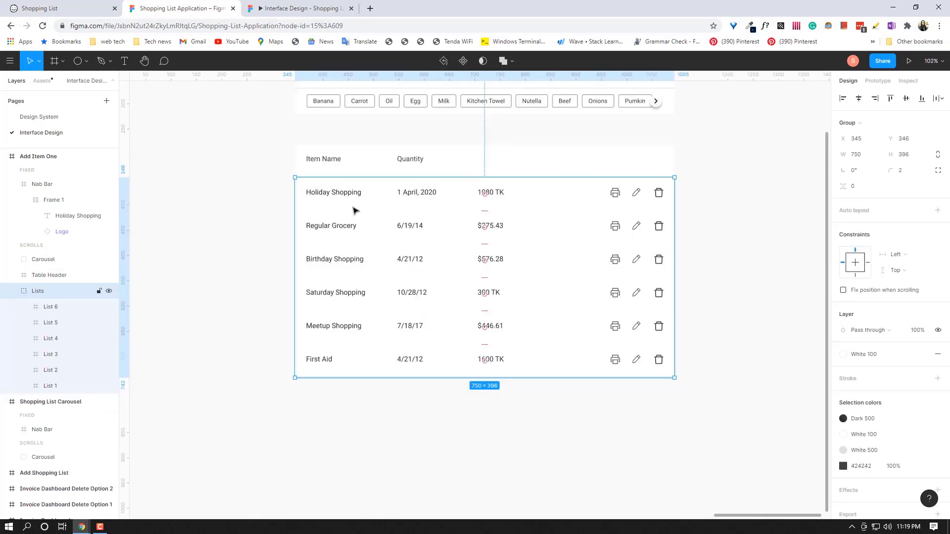
{"action": "left_click", "coordinate": [339, 197]}
{"action": "left_click", "coordinate": [338, 197]}
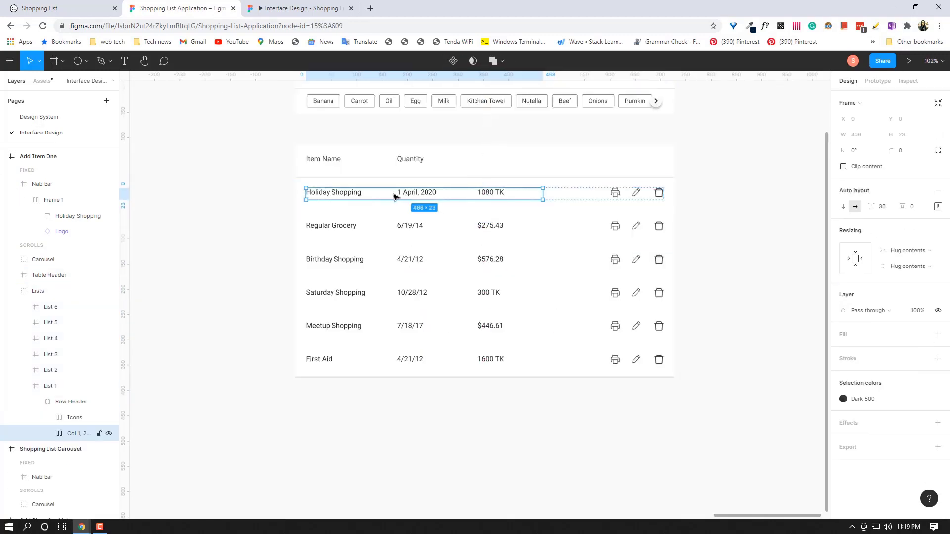
{"action": "left_click", "coordinate": [620, 194]}
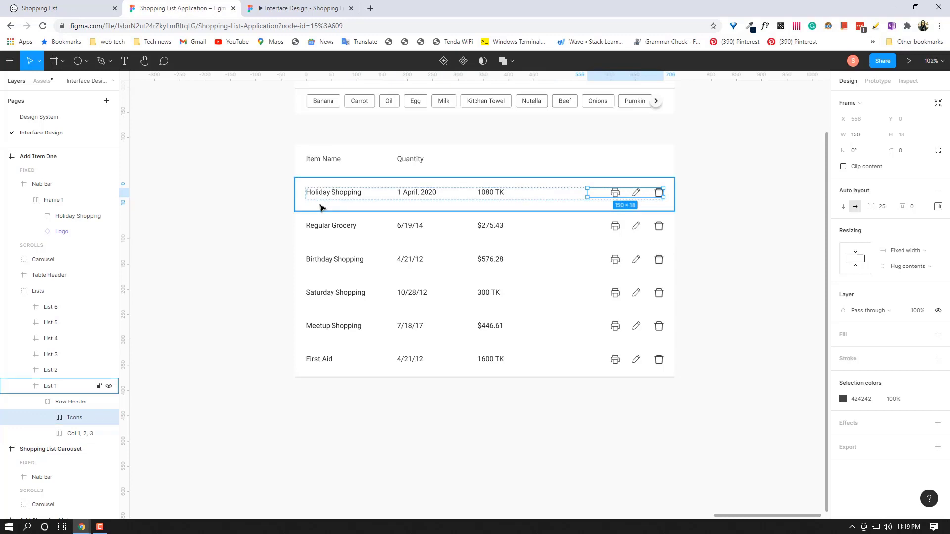
{"action": "left_click", "coordinate": [24, 387]}
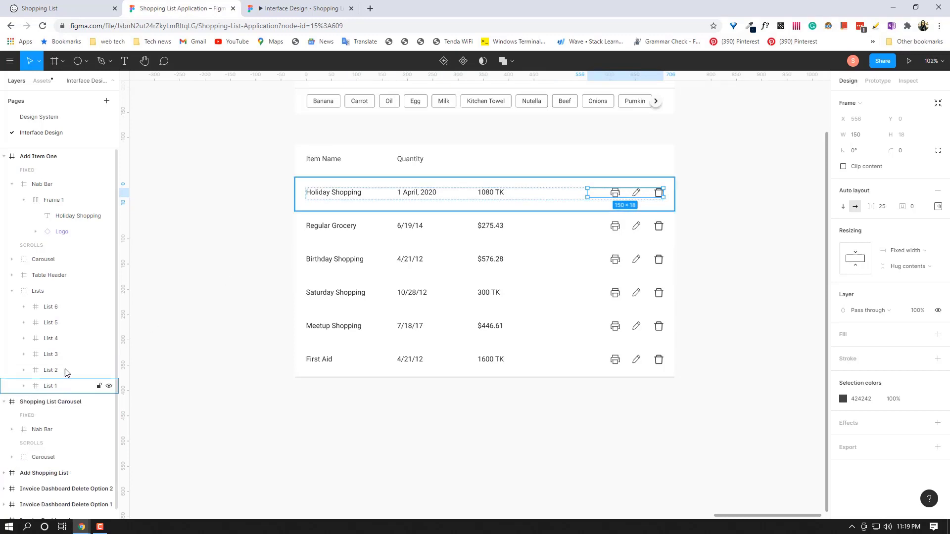
{"action": "left_click", "coordinate": [62, 307]}
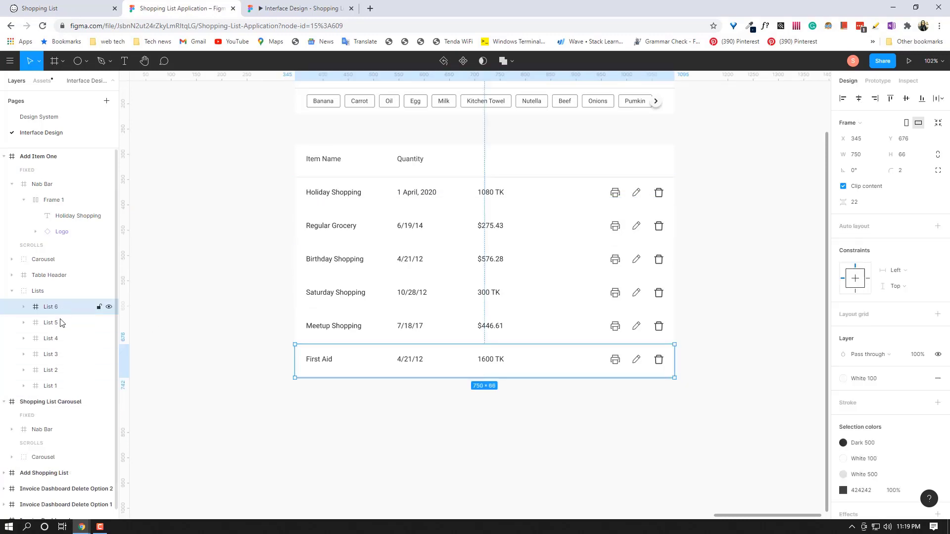
{"action": "left_click", "coordinate": [57, 371], "text": "shift"}
{"action": "key", "text": "Delete"}
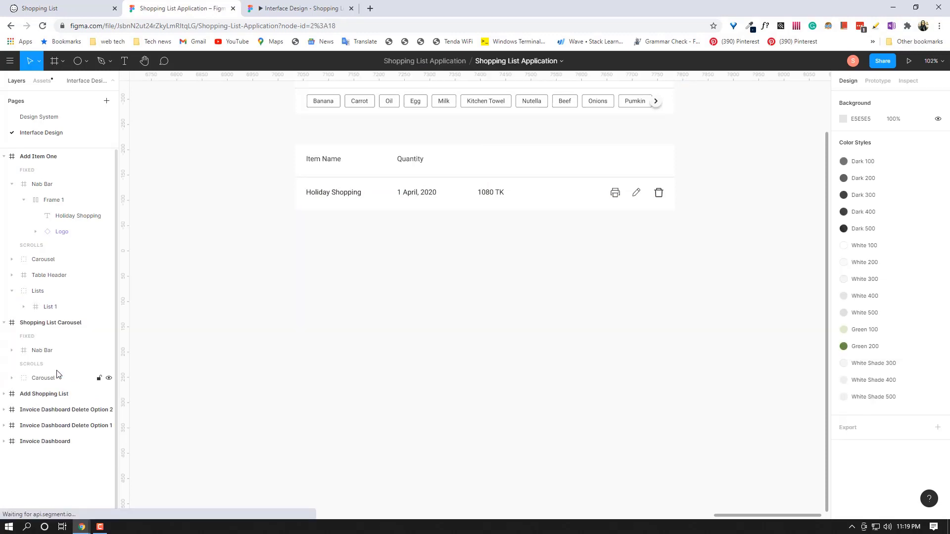
{"action": "left_click", "coordinate": [54, 307]}
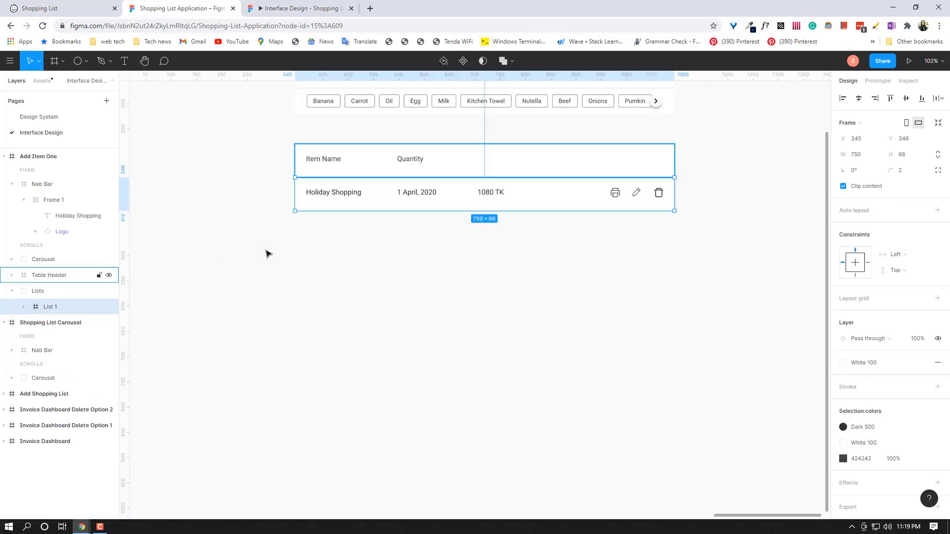
Replace the row's Holiday Shopping name and date texts with Carrot and 2kg.
{"action": "double_click", "coordinate": [349, 193]}
{"action": "double_click", "coordinate": [348, 192]}
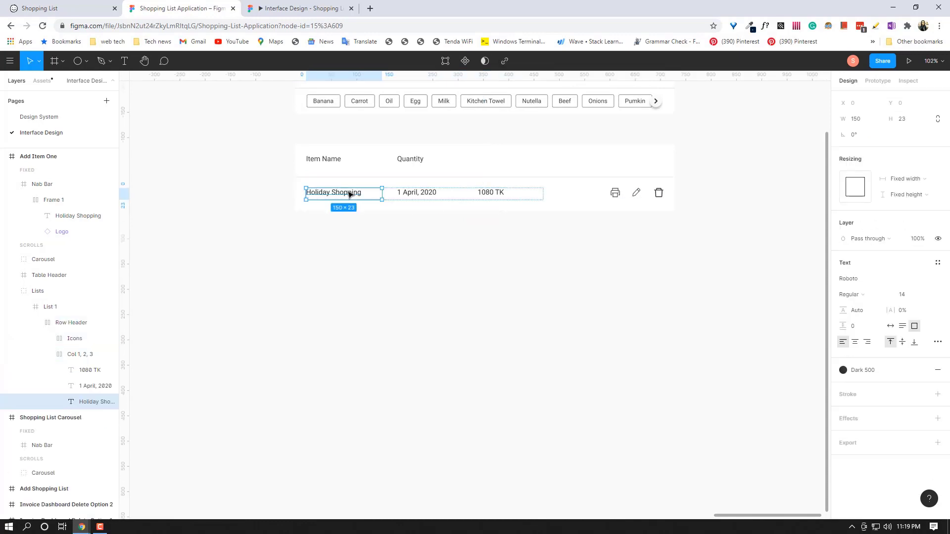
{"action": "double_click", "coordinate": [348, 192]}
{"action": "key", "text": "BackSpace"}
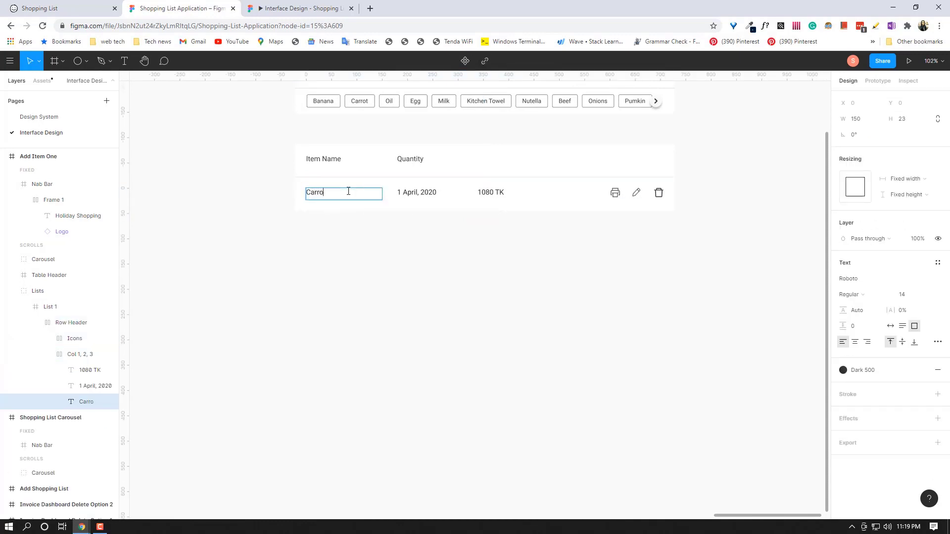
{"action": "double_click", "coordinate": [426, 195]}
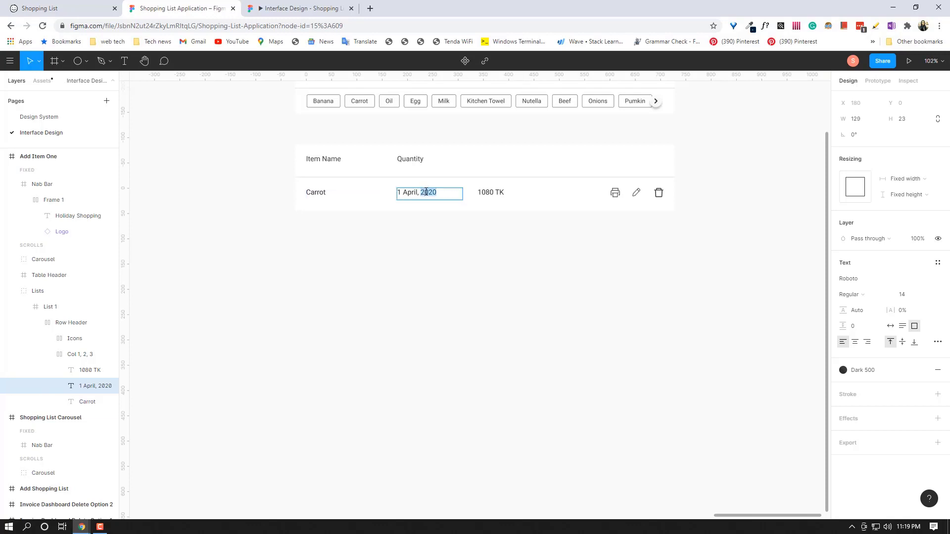
{"action": "key", "text": "ctrl+a"}
{"action": "key", "text": "BackSpace"}
Hide the 1080 TK price and the Print and Edit icons, leaving only delete.
{"action": "left_click", "coordinate": [496, 192]}
{"action": "left_click", "coordinate": [108, 371]}
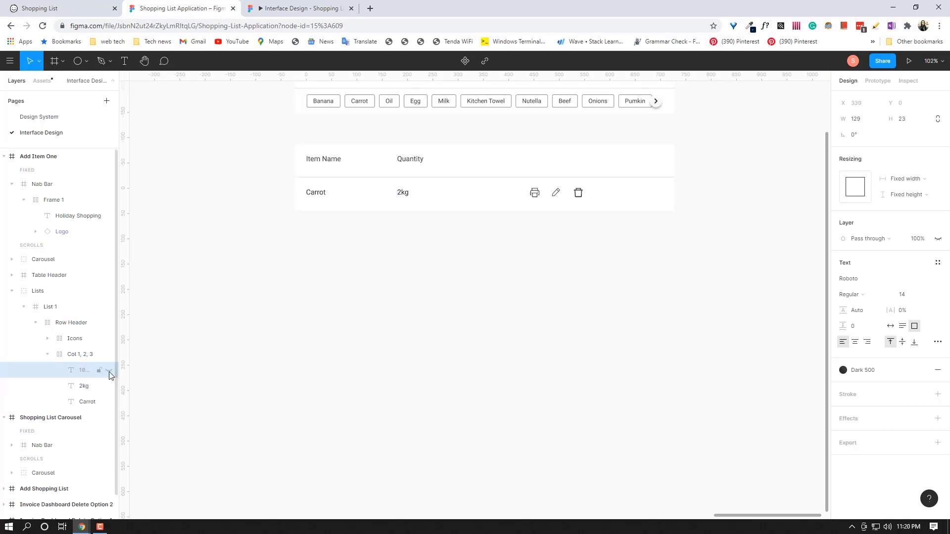
{"action": "left_click", "coordinate": [64, 339]}
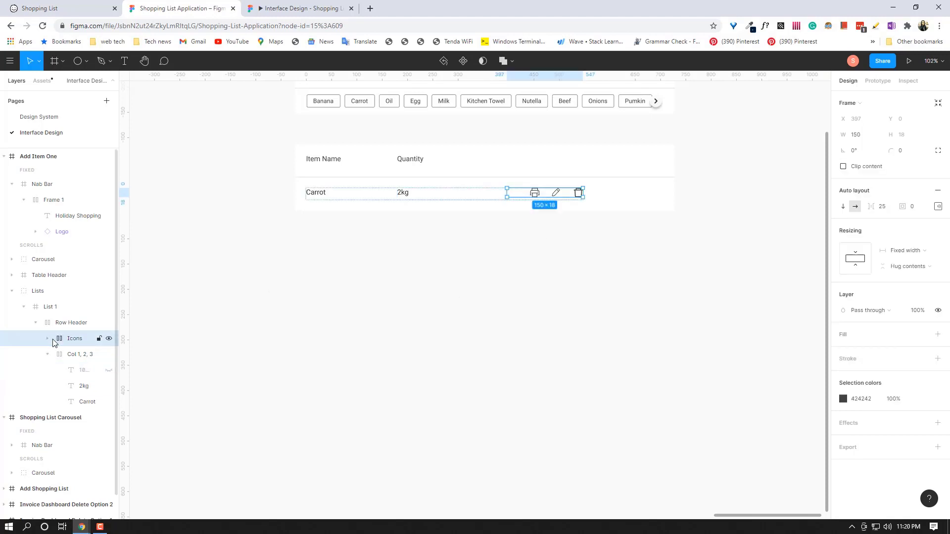
{"action": "left_click", "coordinate": [48, 338]}
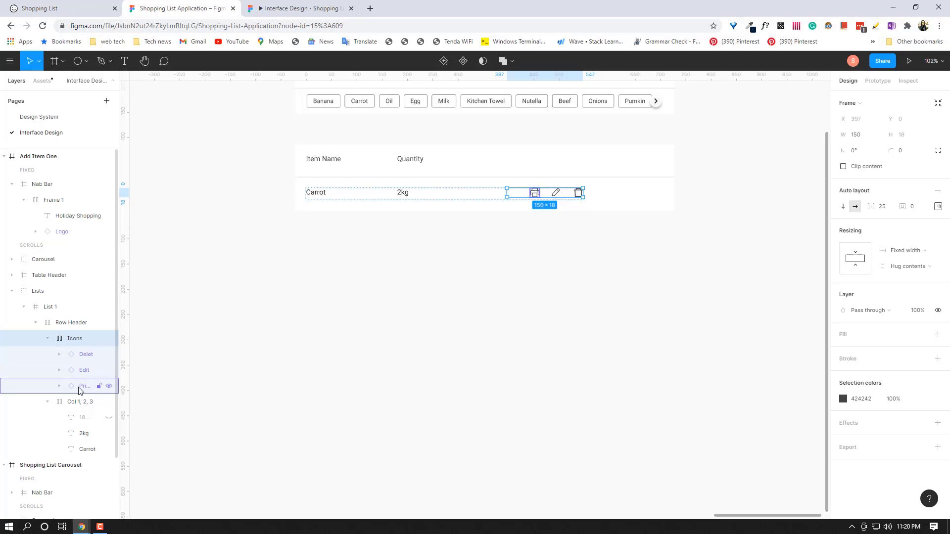
{"action": "left_click", "coordinate": [60, 386]}
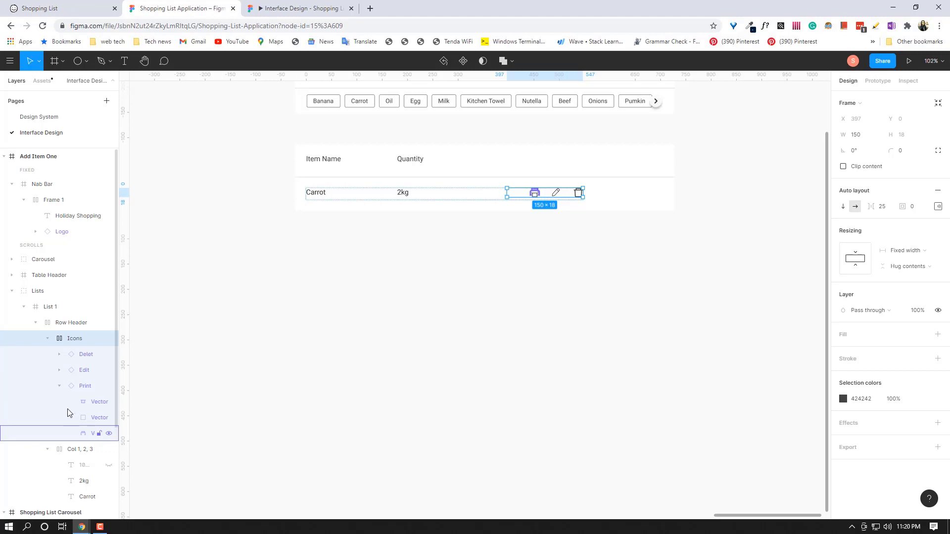
{"action": "left_click", "coordinate": [60, 387]}
{"action": "left_click", "coordinate": [109, 386]}
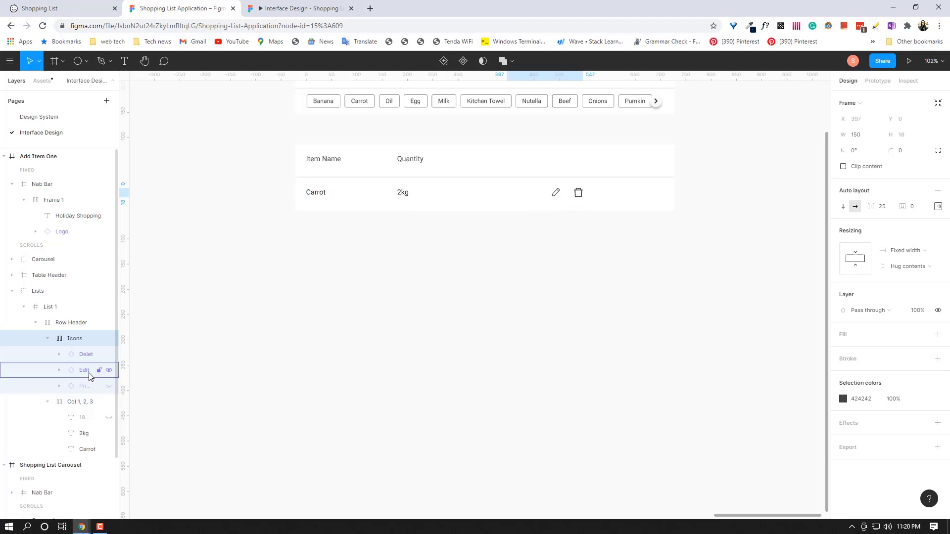
{"action": "left_click", "coordinate": [58, 372]}
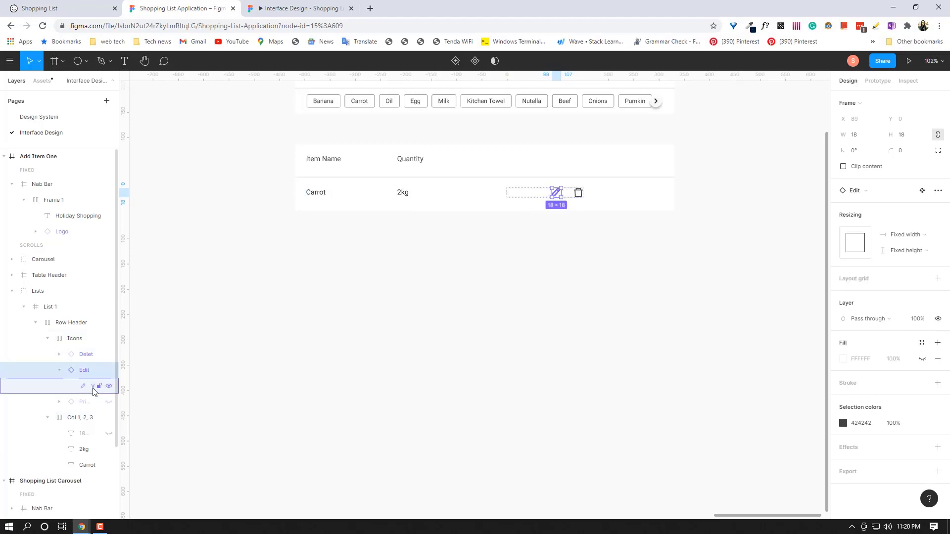
{"action": "key", "text": "Left"}
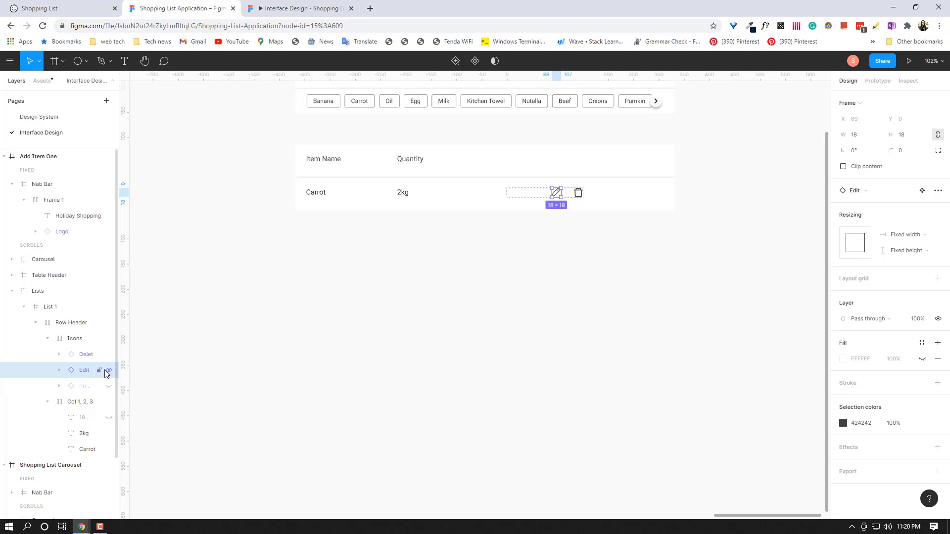
{"action": "left_click", "coordinate": [109, 372]}
{"action": "left_click", "coordinate": [109, 371]}
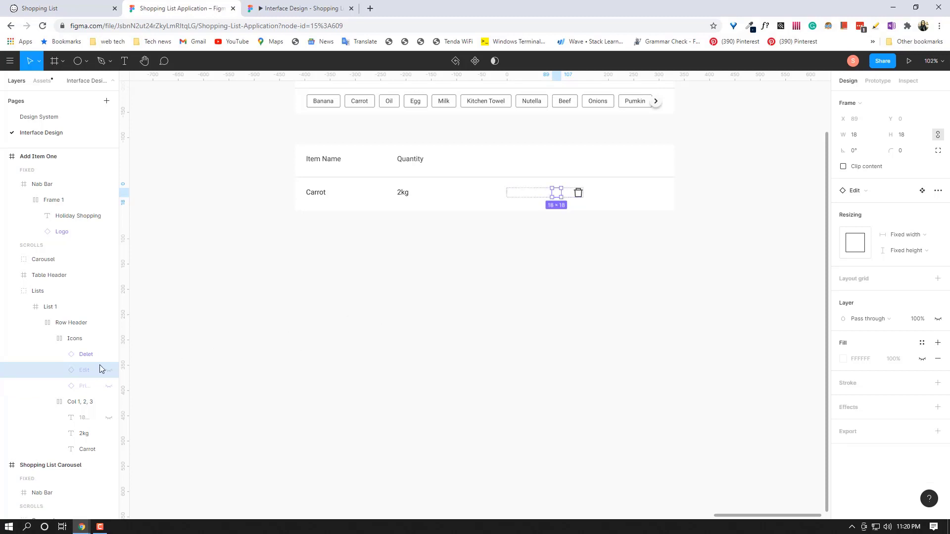
Select the row's icons group and then its Row Header frame.
{"action": "left_click", "coordinate": [71, 337]}
{"action": "key", "text": "Left"}
{"action": "left_click", "coordinate": [77, 327]}
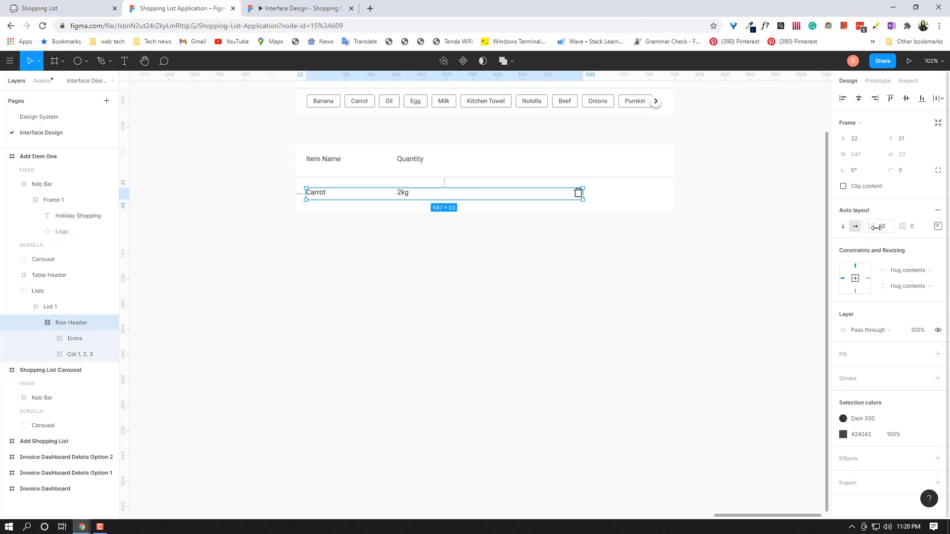
Set the Row Header's auto-layout spacing to 235 and check the row in the prototype preview.
{"action": "left_click_drag", "start_coordinate": [875, 226], "coordinate": [64, 234]}
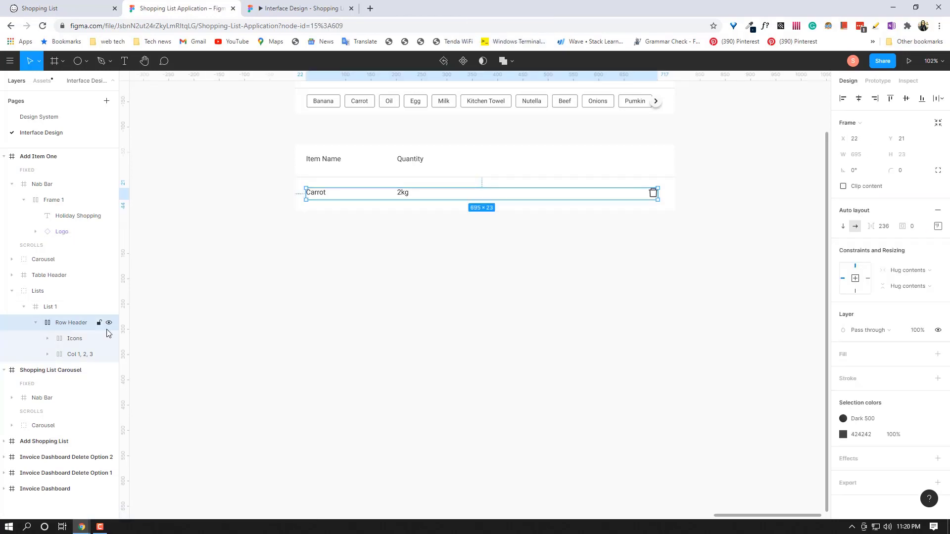
{"action": "scroll", "coordinate": [354, 318], "scroll_direction": "down", "scroll_amount": 1}
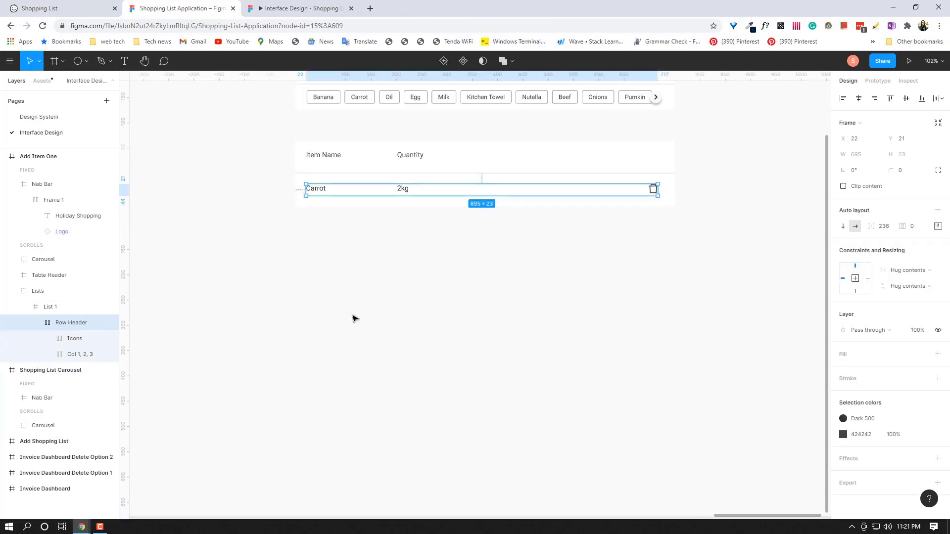
{"action": "left_click", "coordinate": [78, 344]}
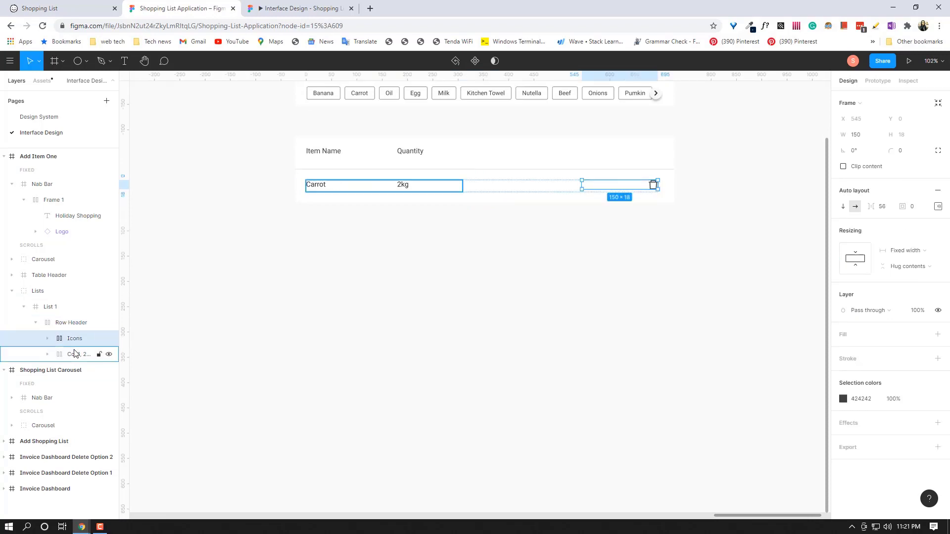
{"action": "left_click", "coordinate": [74, 354]}
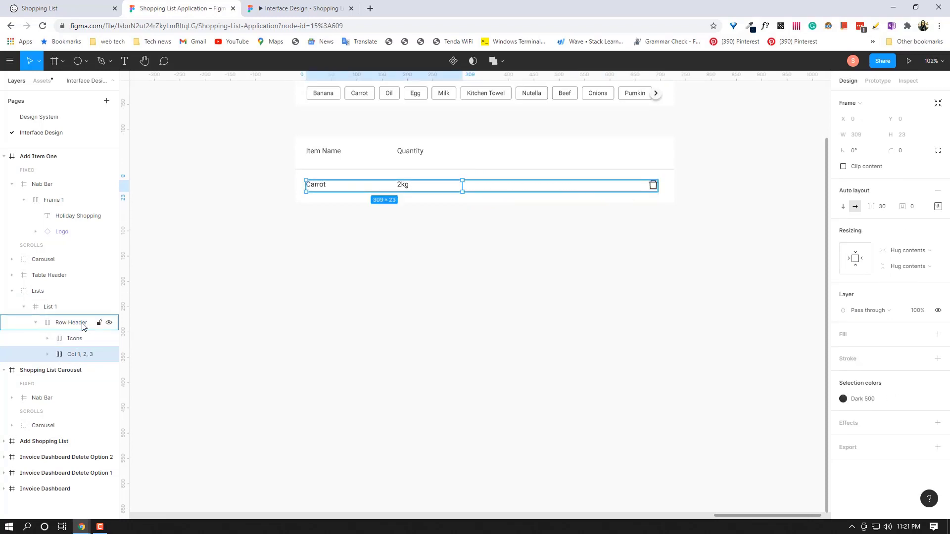
{"action": "left_click", "coordinate": [64, 307]}
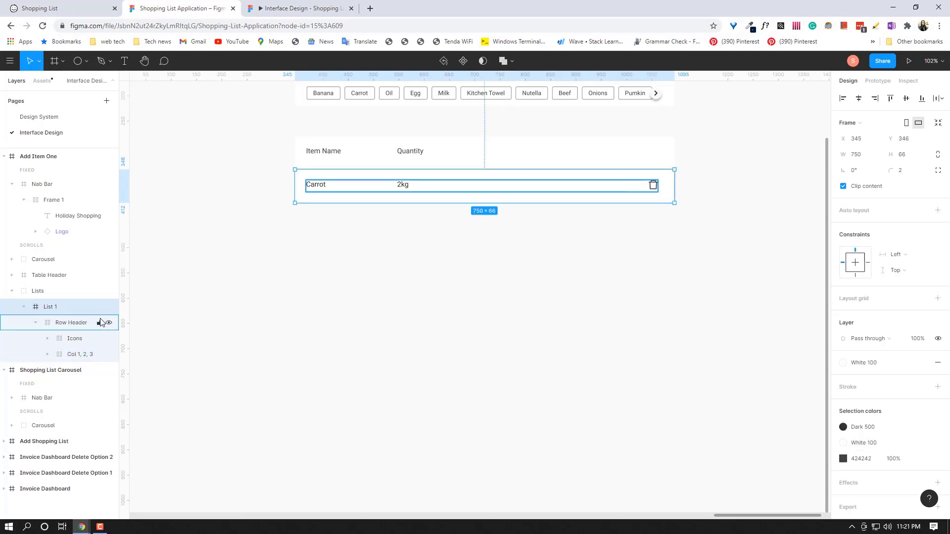
{"action": "left_click", "coordinate": [83, 324]}
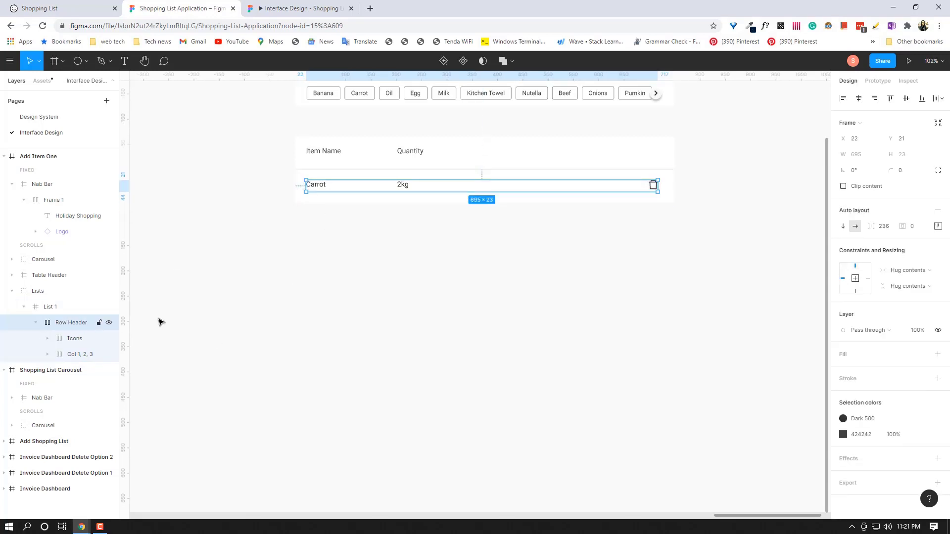
{"action": "left_click", "coordinate": [888, 231]}
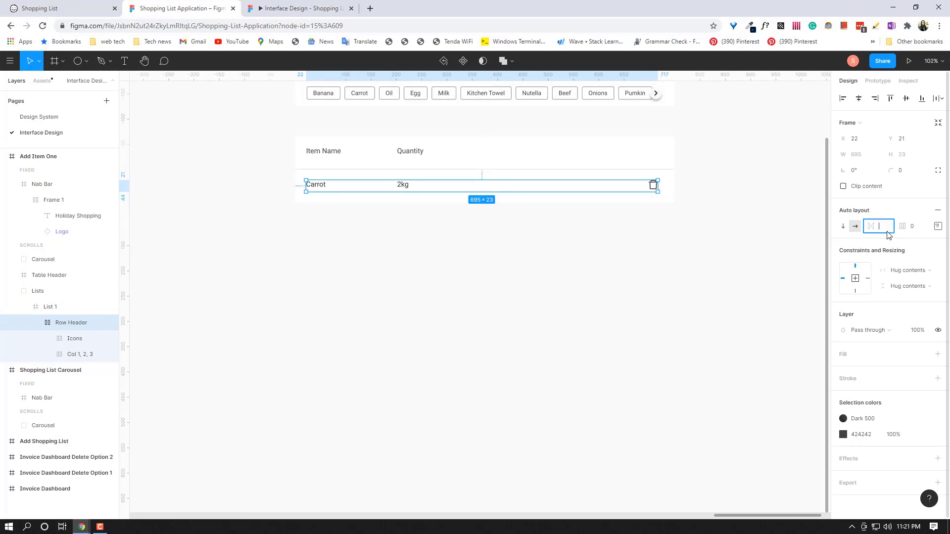
{"action": "type", "text": "5"}
{"action": "key", "text": "Return"}
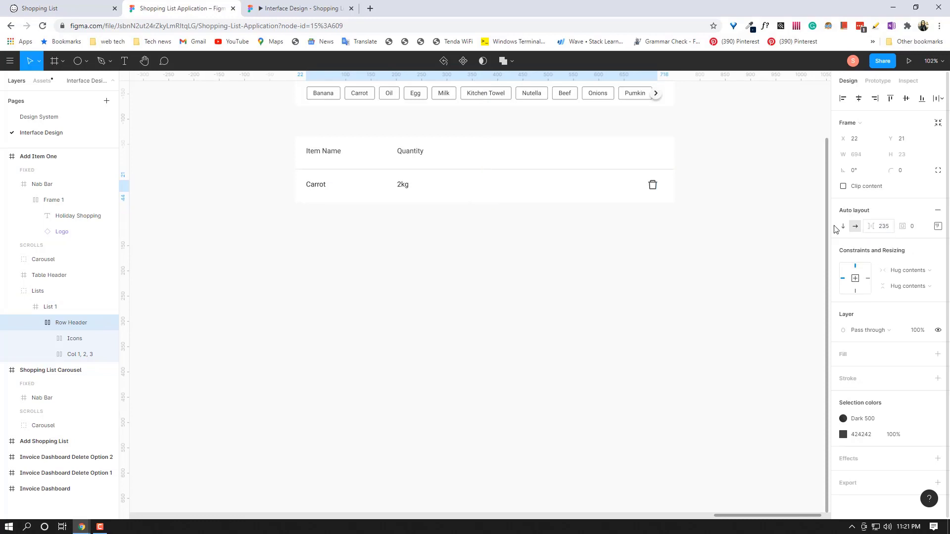
{"action": "left_click", "coordinate": [282, 8]}
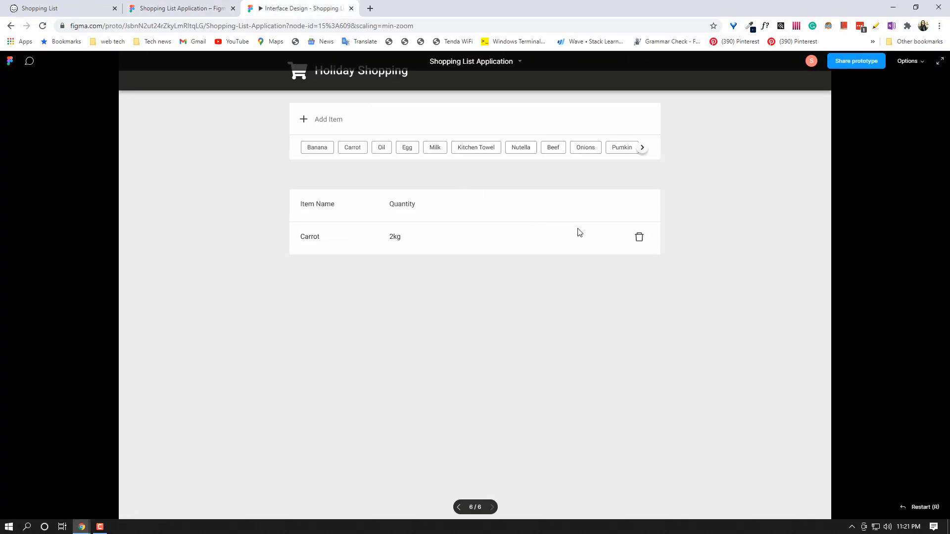
{"action": "left_click", "coordinate": [180, 8]}
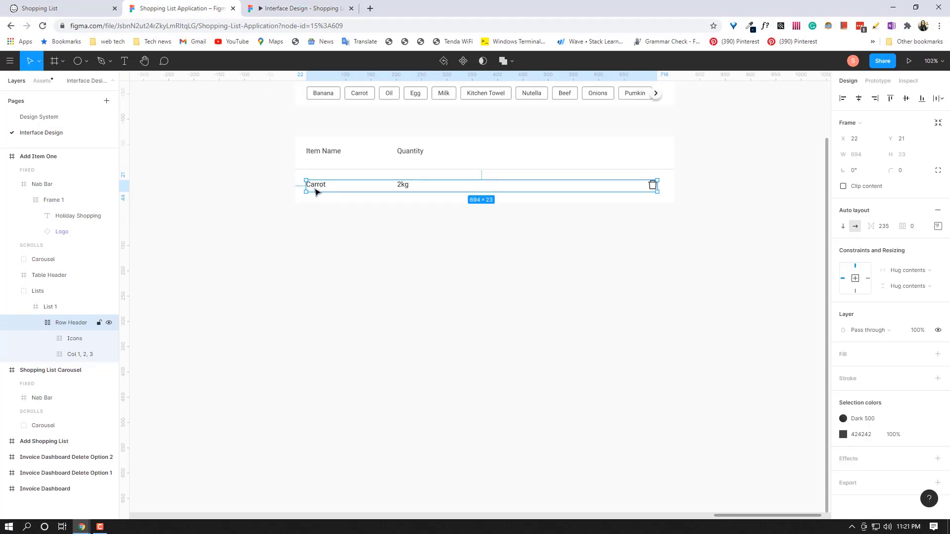
Place a Check box icon from Assets on the Carrot row, sized 20×20 with locked ratio.
{"action": "left_click", "coordinate": [72, 354]}
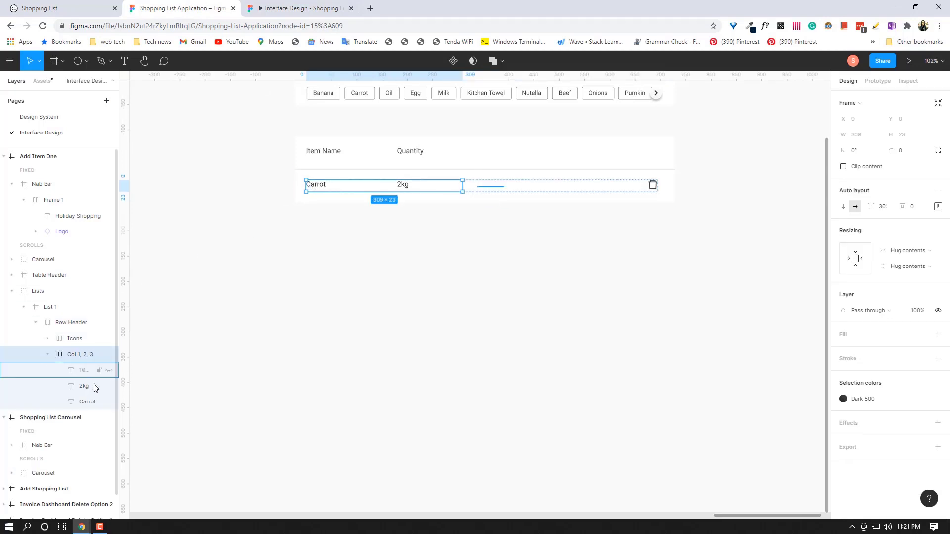
{"action": "left_click", "coordinate": [80, 403]}
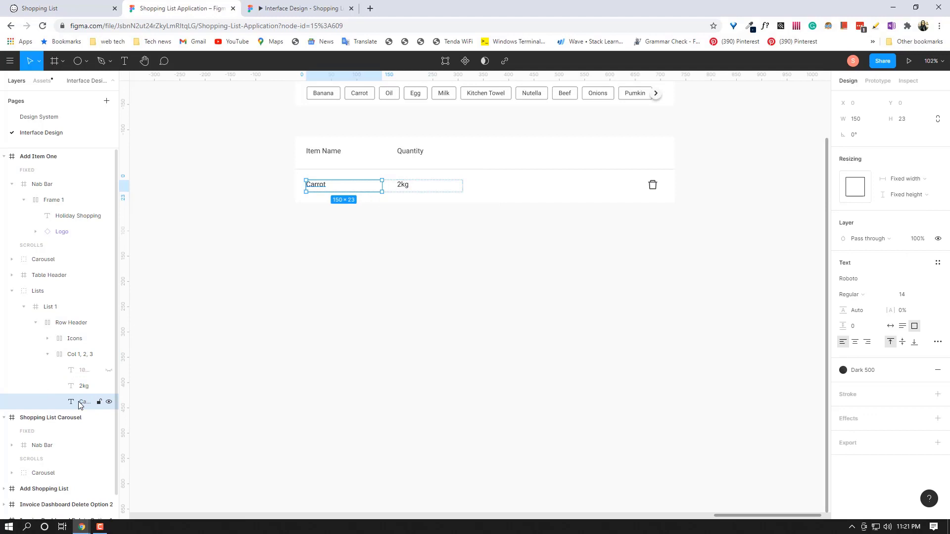
{"action": "left_click", "coordinate": [43, 80]}
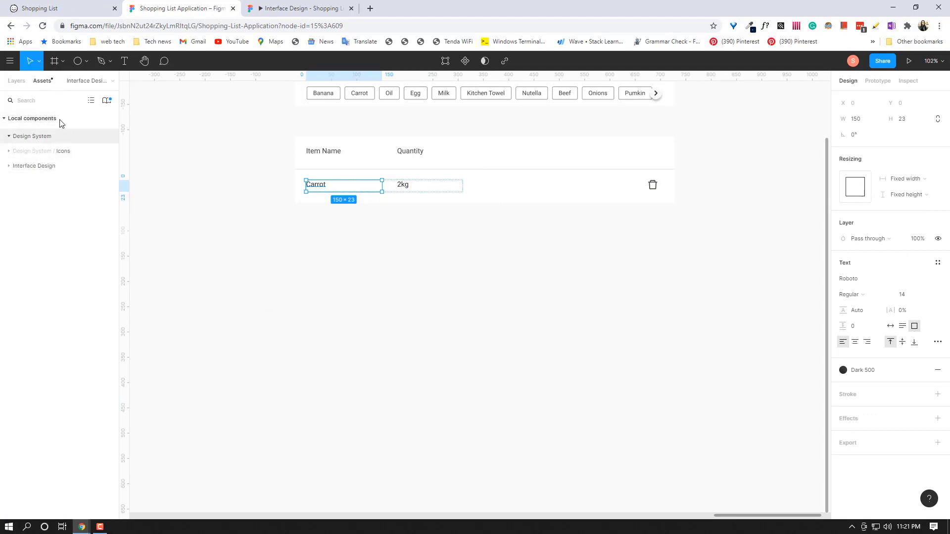
{"action": "left_click", "coordinate": [9, 151]}
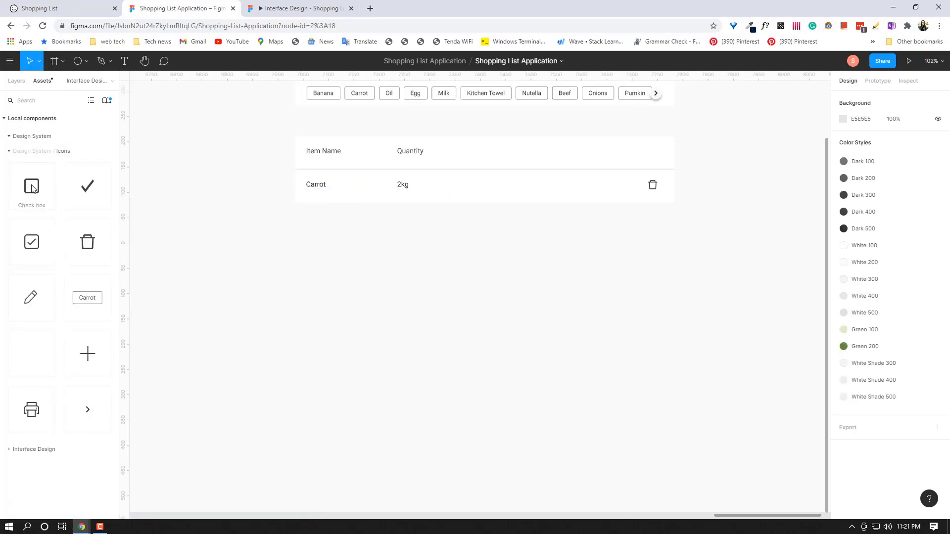
{"action": "left_click_drag", "start_coordinate": [32, 188], "coordinate": [313, 189]}
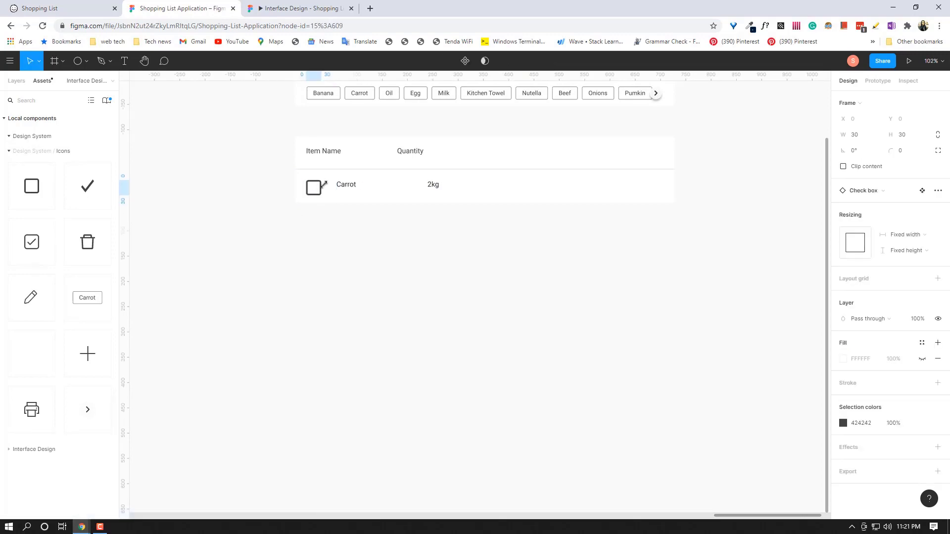
{"action": "left_click", "coordinate": [24, 83]}
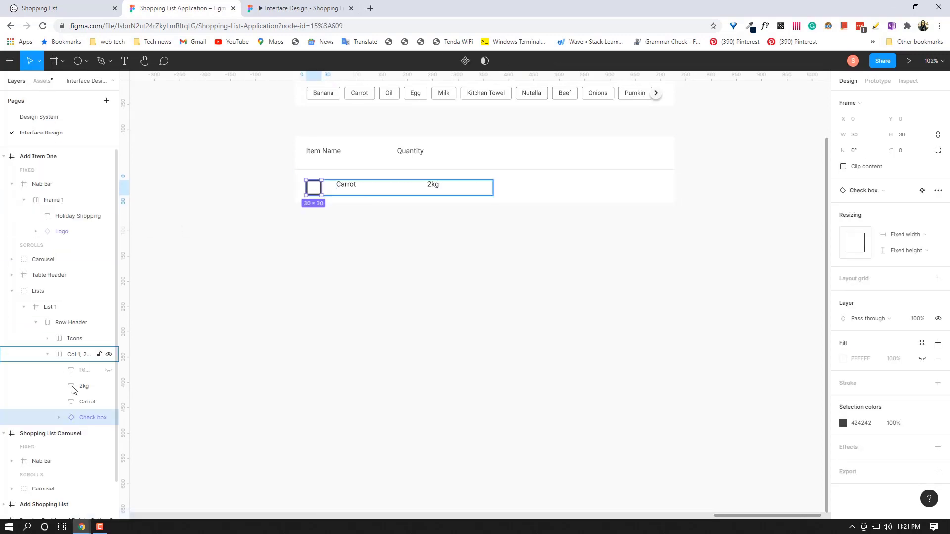
{"action": "left_click", "coordinate": [936, 135]}
{"action": "left_click", "coordinate": [864, 140]}
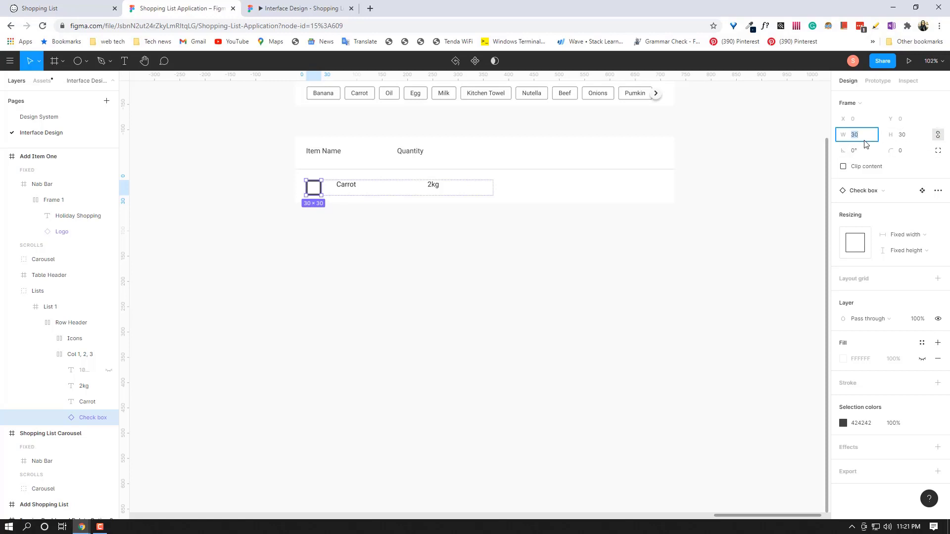
{"action": "type", "text": "20"}
{"action": "key", "text": "Return"}
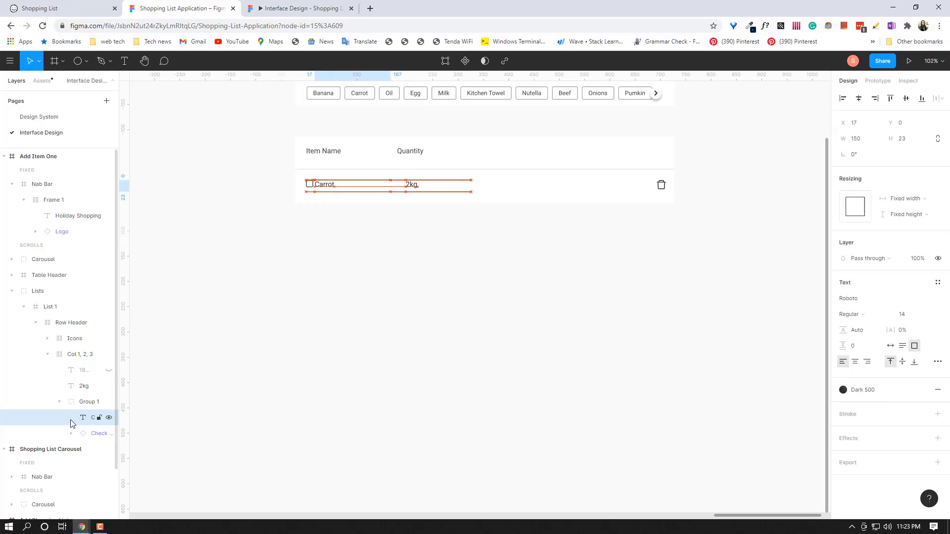
Group the checkbox with the Carrot label, move the label clear of it, and preview.
{"action": "key", "text": "Left"}
{"action": "key", "text": "Left"}
{"action": "key", "text": "Left"}
{"action": "key", "text": "Left"}
{"action": "key", "text": "Left"}
{"action": "key", "text": "Left"}
{"action": "key", "text": "Left"}
{"action": "key", "text": "Left"}
{"action": "key", "text": "Left"}
{"action": "key", "text": "Left"}
{"action": "key", "text": "Left"}
{"action": "key", "text": "Left"}
{"action": "key", "text": "Left"}
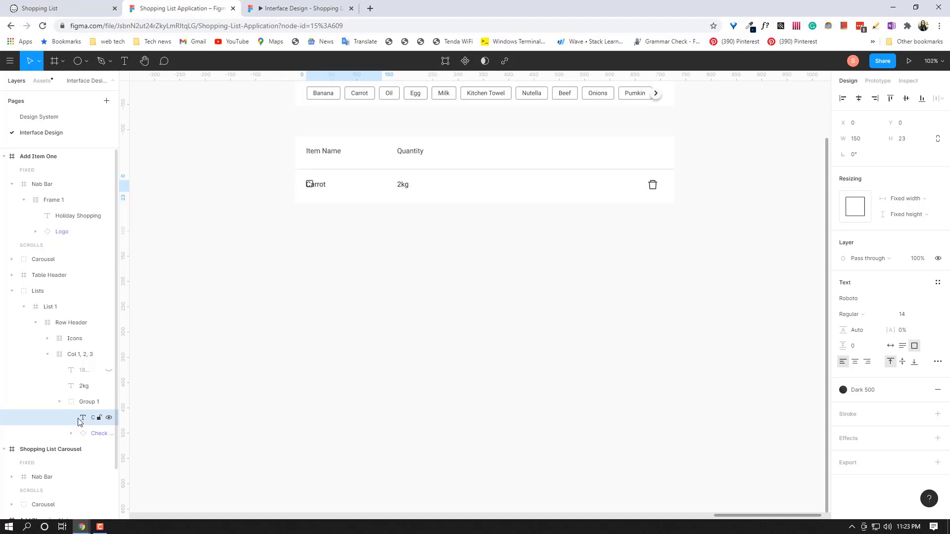
{"action": "left_click", "coordinate": [90, 355]}
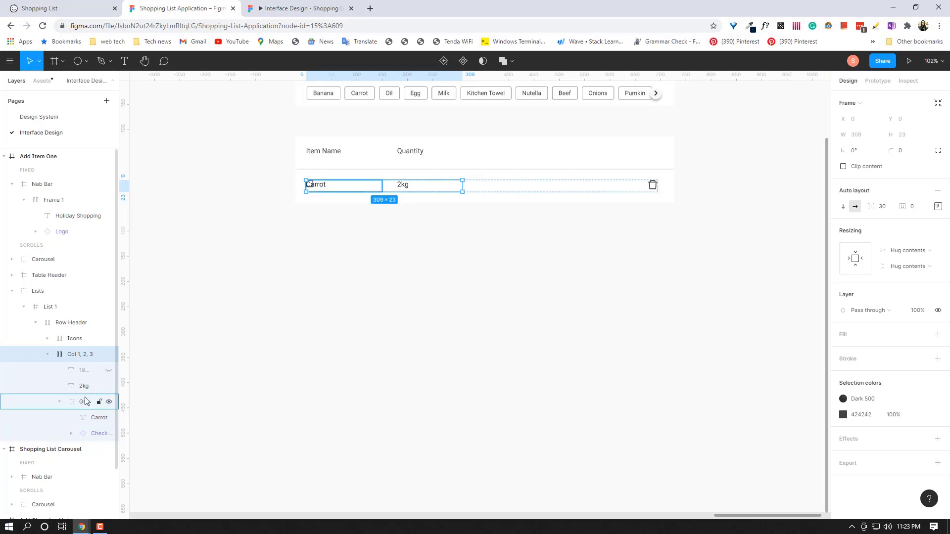
{"action": "left_click", "coordinate": [89, 418]}
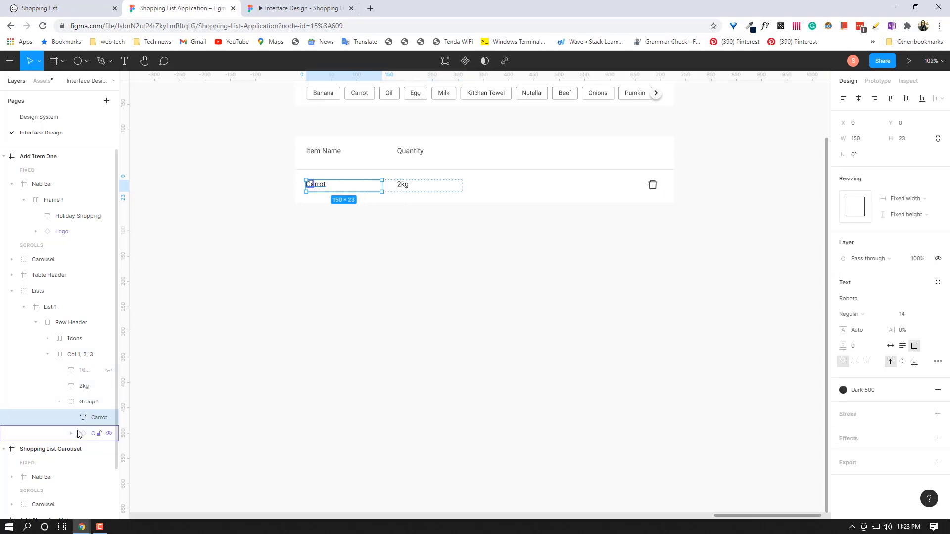
{"action": "left_click", "coordinate": [83, 404]}
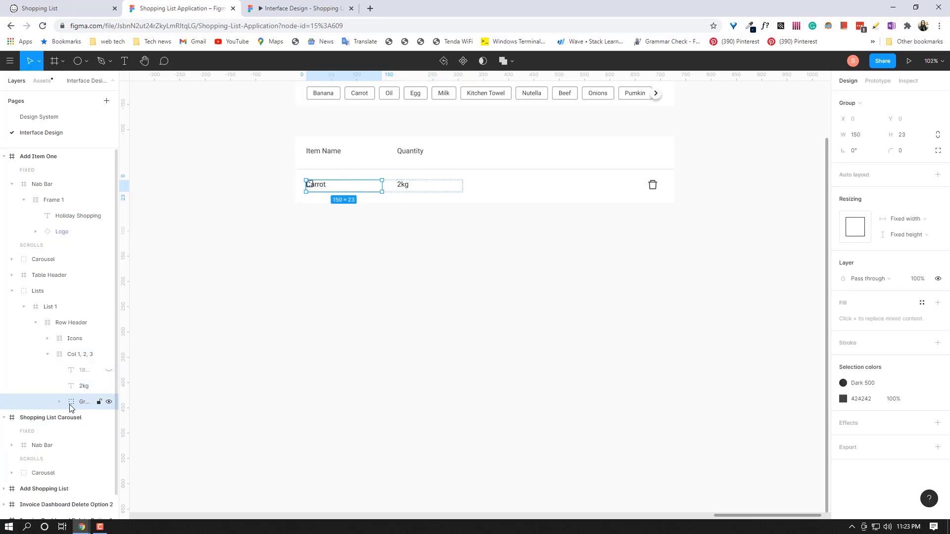
{"action": "double_click", "coordinate": [310, 184]}
{"action": "left_click_drag", "start_coordinate": [307, 185], "coordinate": [318, 185]}
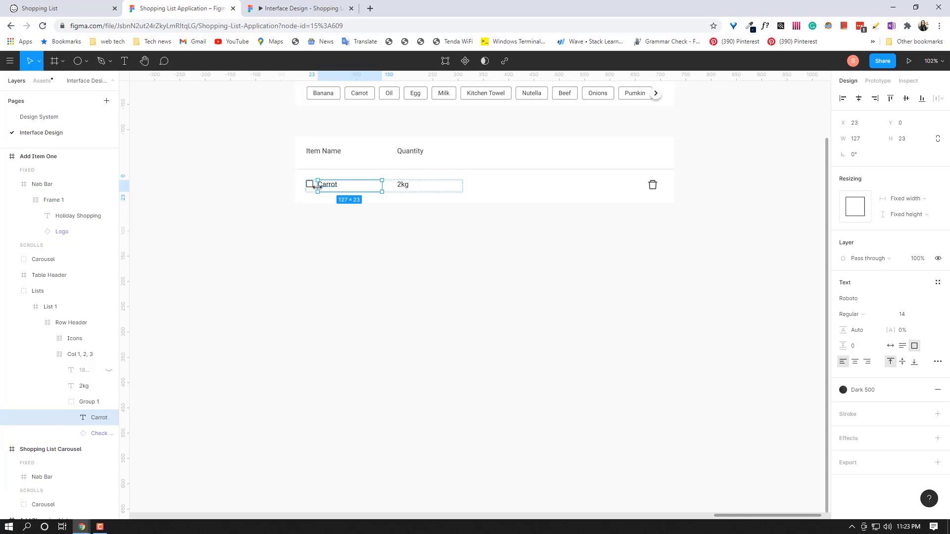
{"action": "left_click", "coordinate": [306, 261]}
{"action": "left_click", "coordinate": [297, 8]}
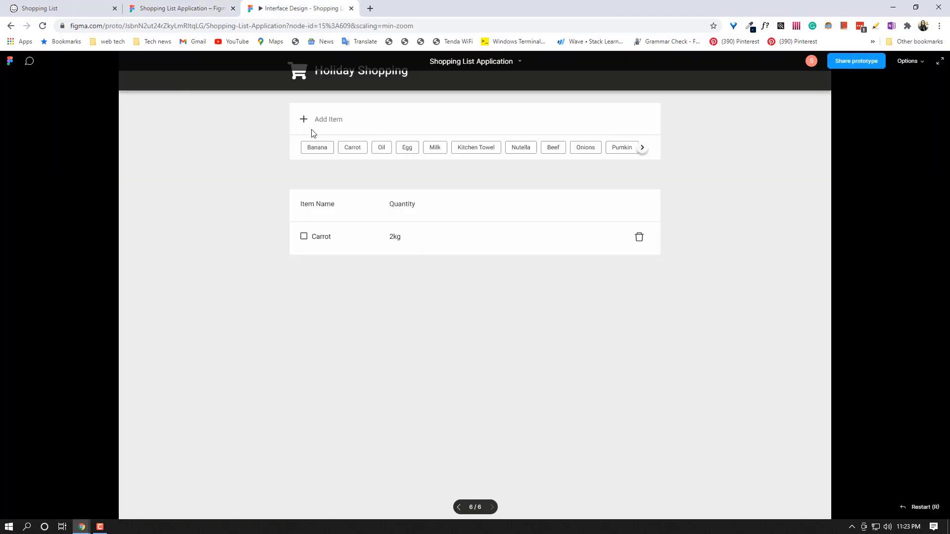
{"action": "left_click", "coordinate": [178, 8]}
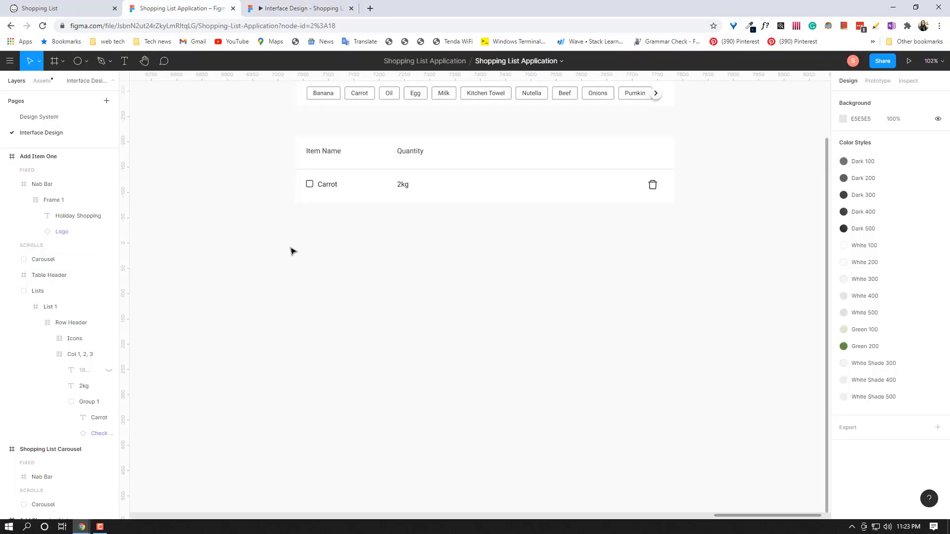
Adjust the Carrot label's left edge so it spans 136 wide from X 14.
{"action": "left_click", "coordinate": [83, 403]}
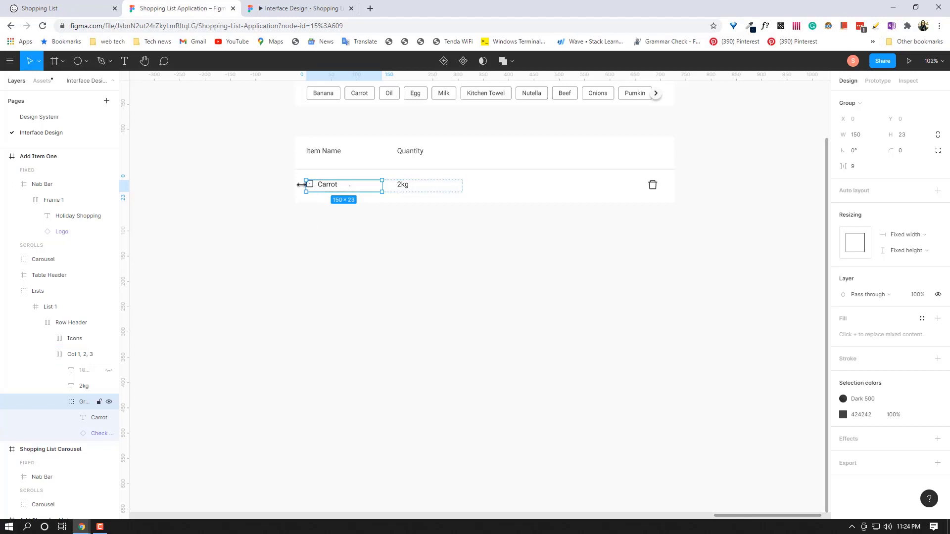
{"action": "left_click_drag", "start_coordinate": [305, 185], "coordinate": [311, 186]}
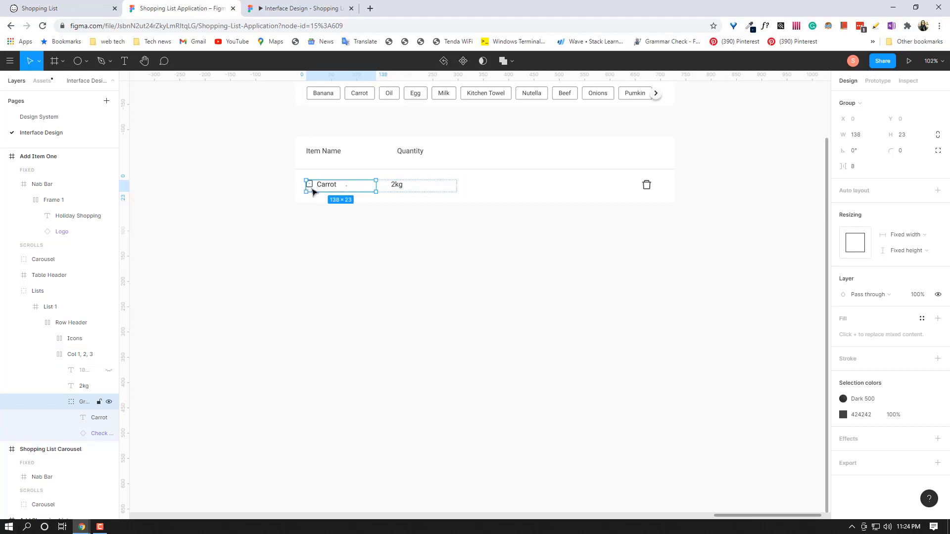
{"action": "key", "text": "ctrl+z"}
{"action": "left_click", "coordinate": [99, 418]}
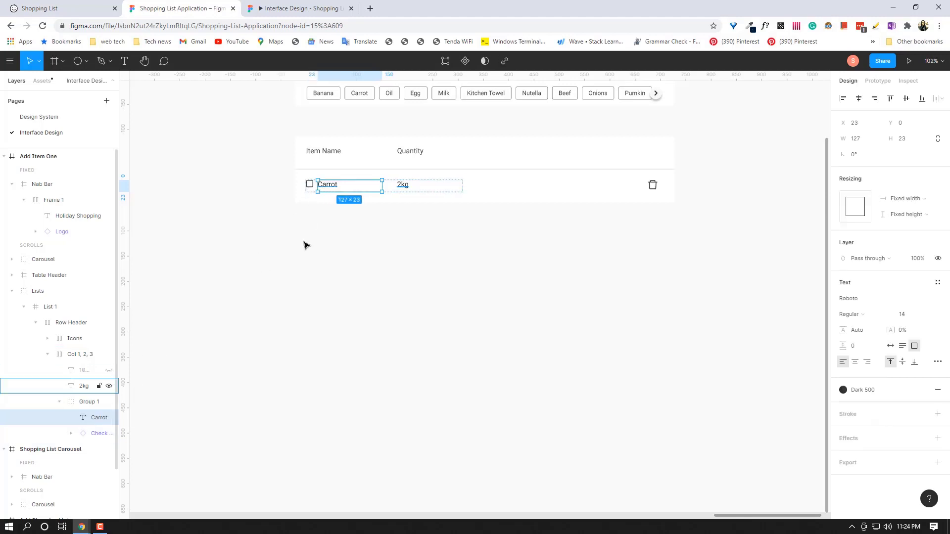
{"action": "key", "text": "alt"}
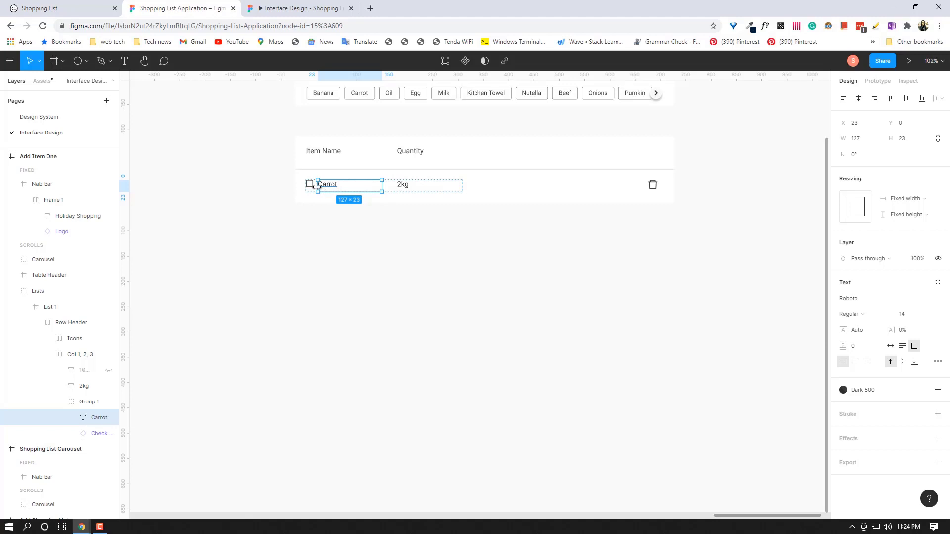
{"action": "left_click_drag", "start_coordinate": [318, 186], "coordinate": [313, 189]}
Change the Col 1, 2, 3 frame's spacing from 30 to 35.
{"action": "scroll", "coordinate": [317, 188], "scroll_direction": "up", "scroll_amount": 3}
{"action": "key", "text": "Escape"}
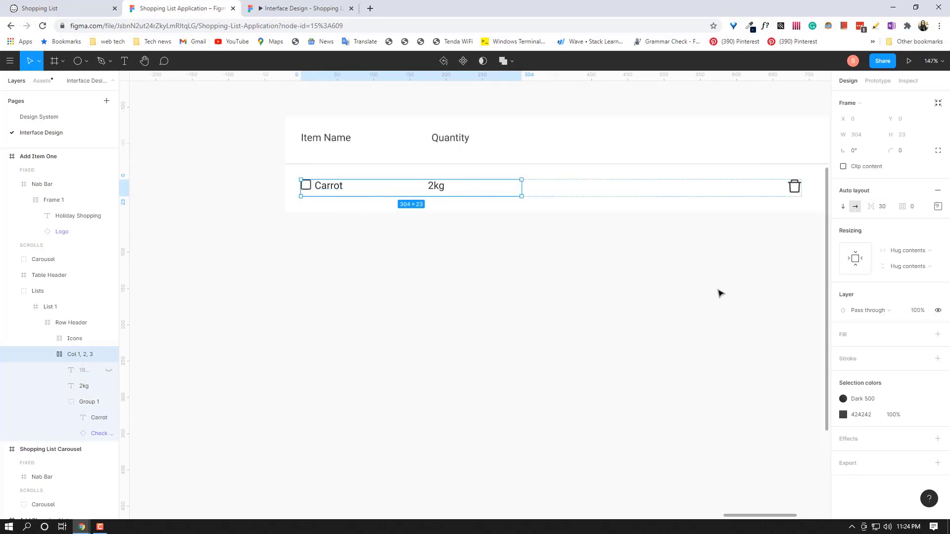
{"action": "scroll", "coordinate": [720, 293], "scroll_direction": "down", "scroll_amount": 2}
{"action": "left_click", "coordinate": [889, 208]}
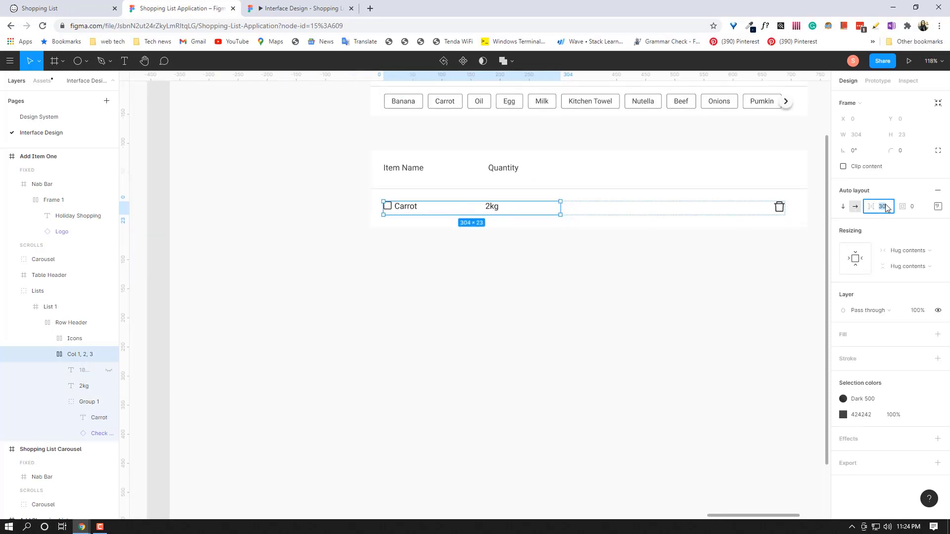
{"action": "key", "text": "BackSpace"}
{"action": "type", "text": "35"}
{"action": "key", "text": "Return"}
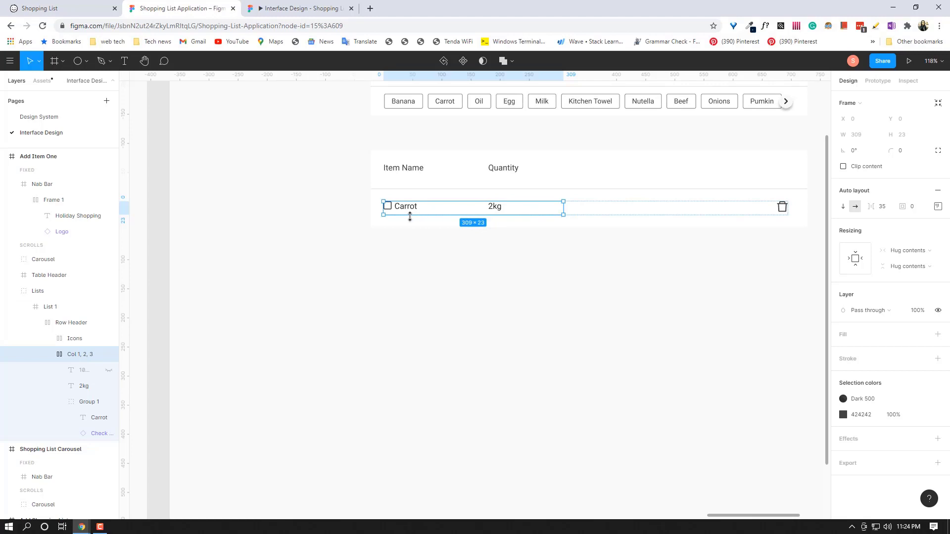
Resize the checkbox from 14 to 16 wide and check it in the prototype preview.
{"action": "left_click", "coordinate": [97, 434]}
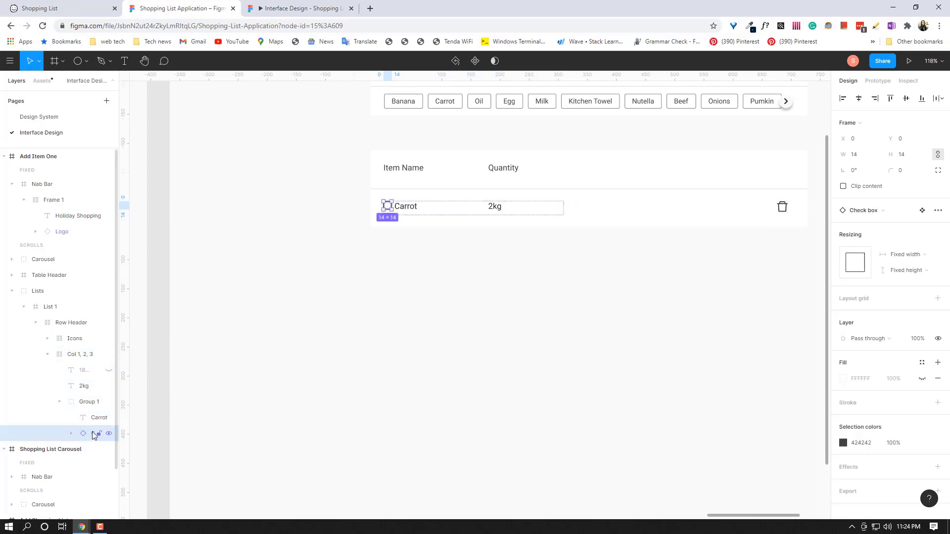
{"action": "left_click", "coordinate": [865, 157]}
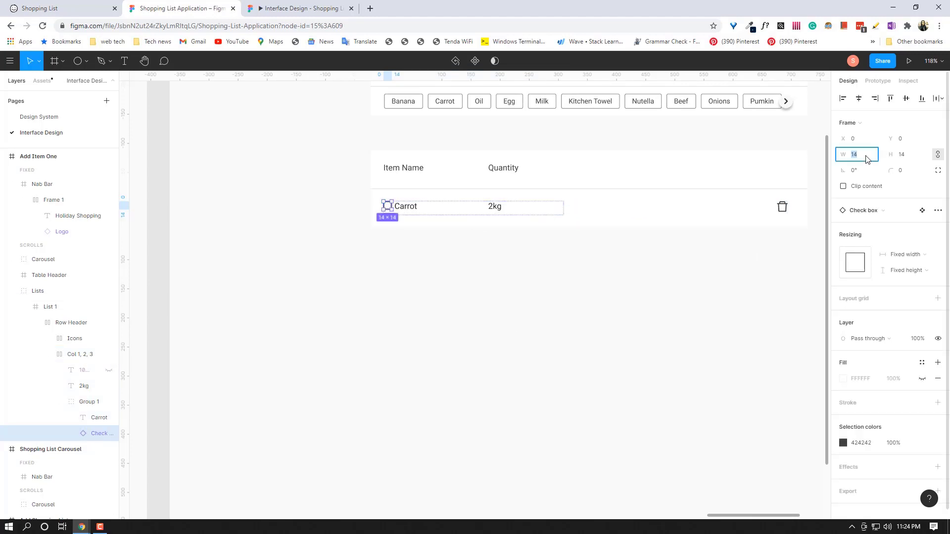
{"action": "key", "text": "BackSpace"}
{"action": "type", "text": "16"}
{"action": "key", "text": "Return"}
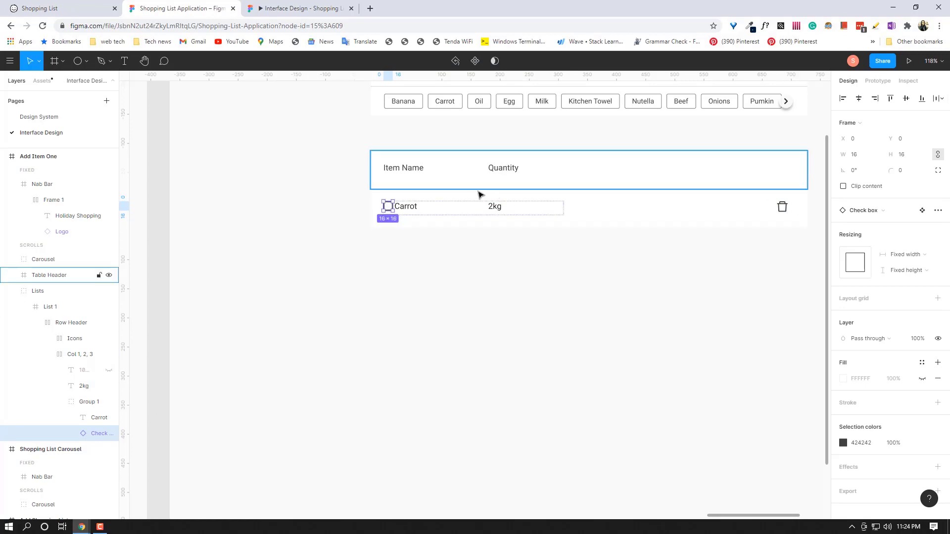
{"action": "left_click", "coordinate": [301, 4]}
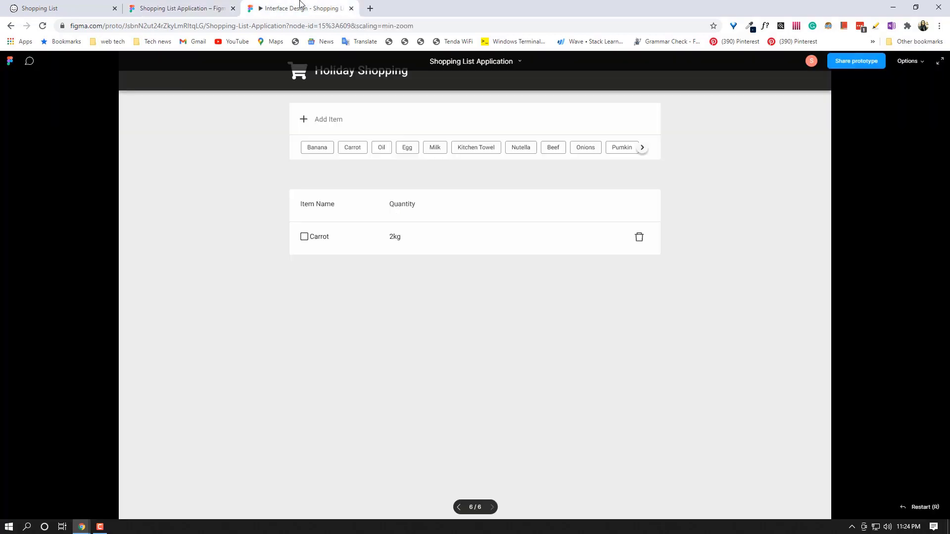
{"action": "left_click", "coordinate": [175, 6]}
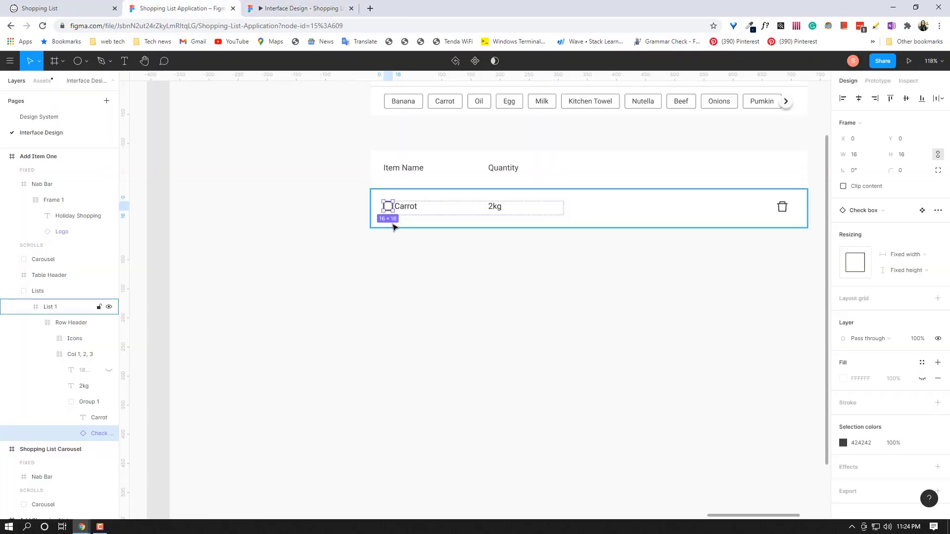
Shift the Carrot label's left edge to X 27 (W 118) and recheck the prototype.
{"action": "left_click", "coordinate": [406, 207]}
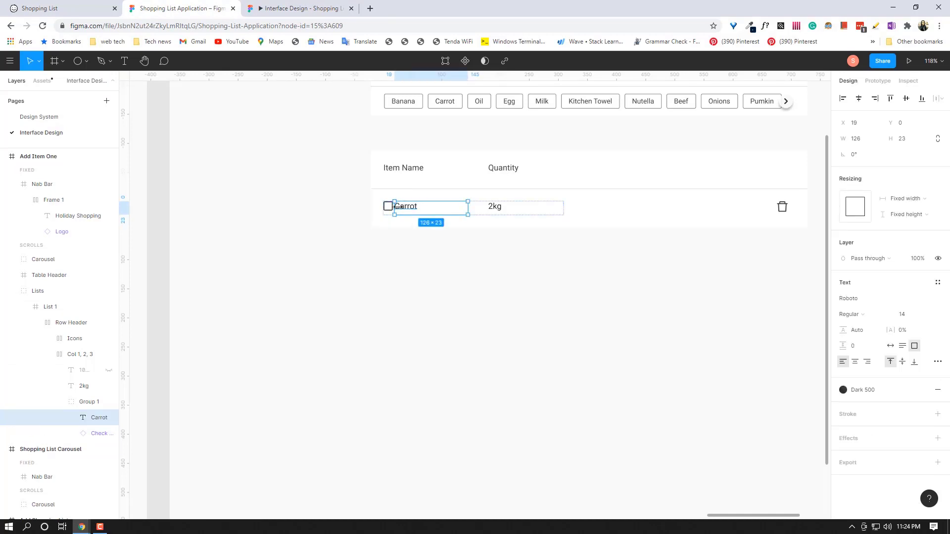
{"action": "left_click_drag", "start_coordinate": [396, 207], "coordinate": [399, 207]}
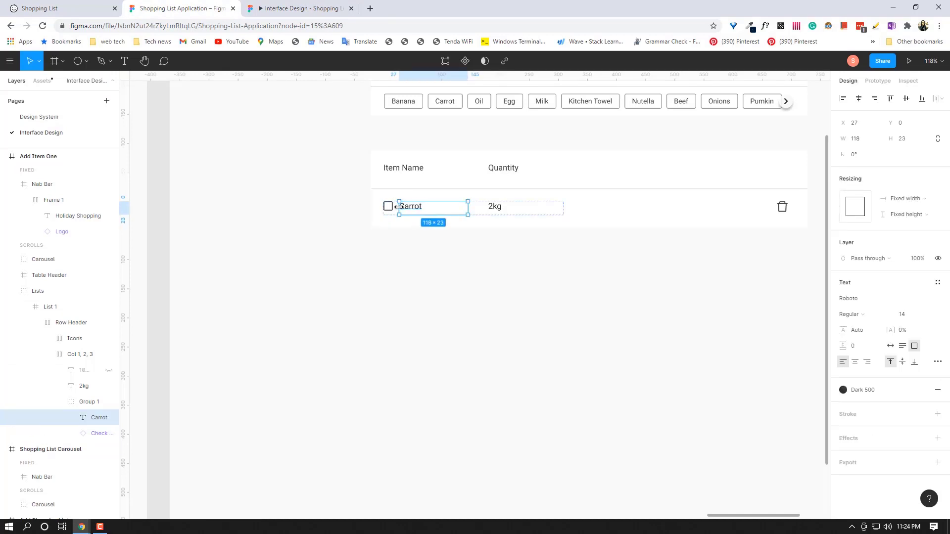
{"action": "key", "text": "alt"}
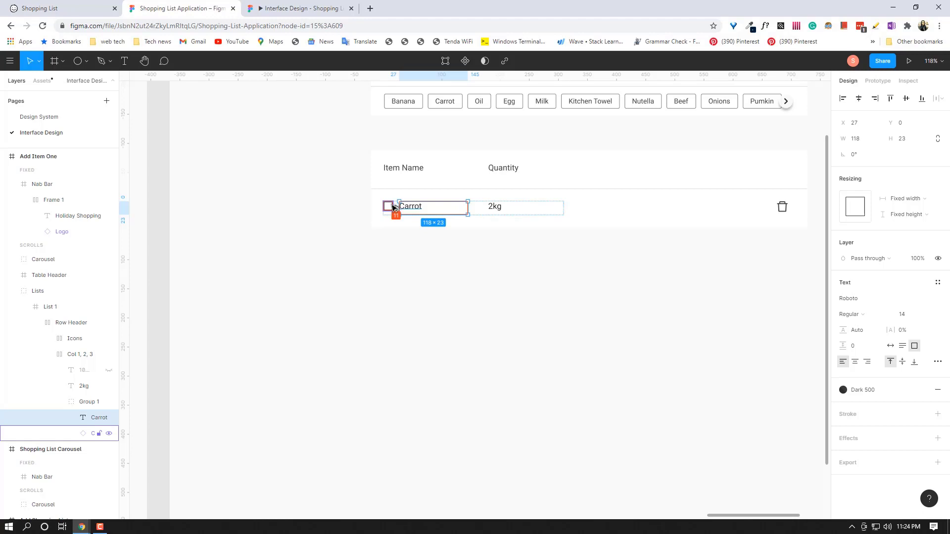
{"action": "left_click", "coordinate": [298, 7]}
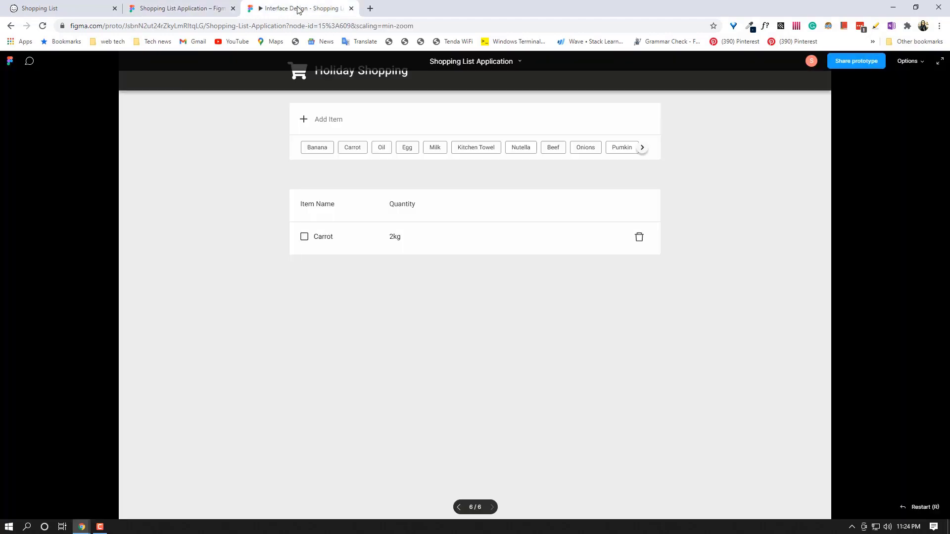
{"action": "key", "text": "ctrl+shift+Tab"}
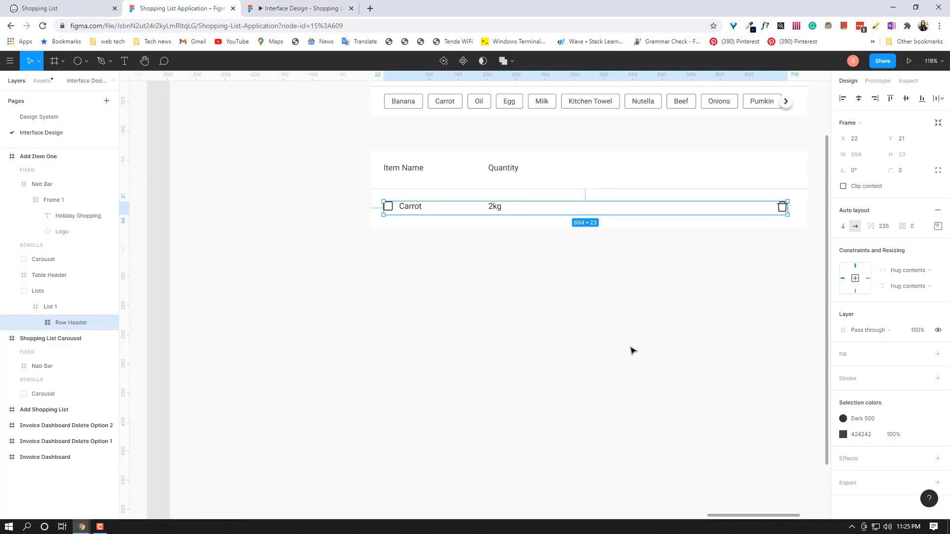
Duplicate the Carrot row beneath the original, repeating with Ctrl+D to add more rows.
{"action": "left_click_drag", "start_coordinate": [613, 351], "coordinate": [592, 343]}
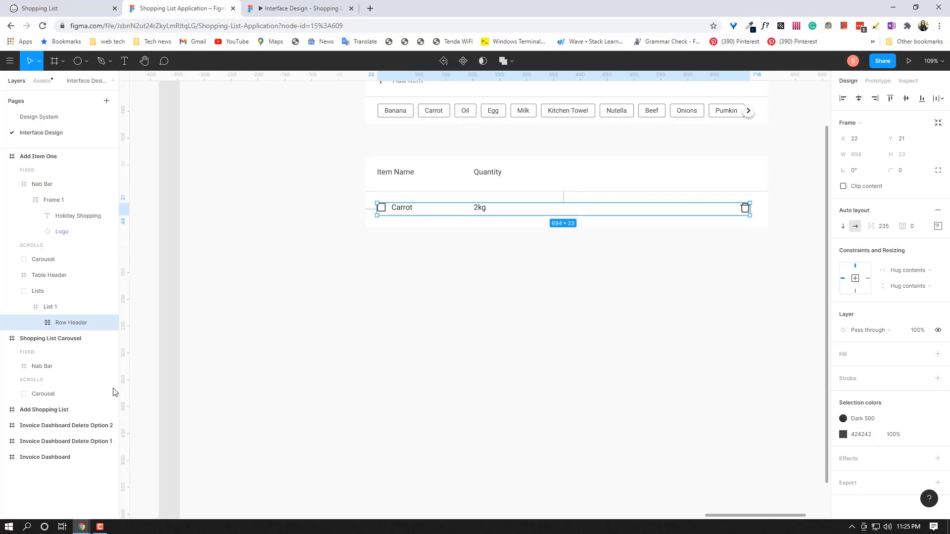
{"action": "left_click", "coordinate": [43, 293]}
{"action": "left_click_drag", "start_coordinate": [413, 197], "coordinate": [415, 275]}
{"action": "key", "text": "ctrl+d"}
{"action": "key", "text": "ctrl+d"}
{"action": "key", "text": "ctrl+d"}
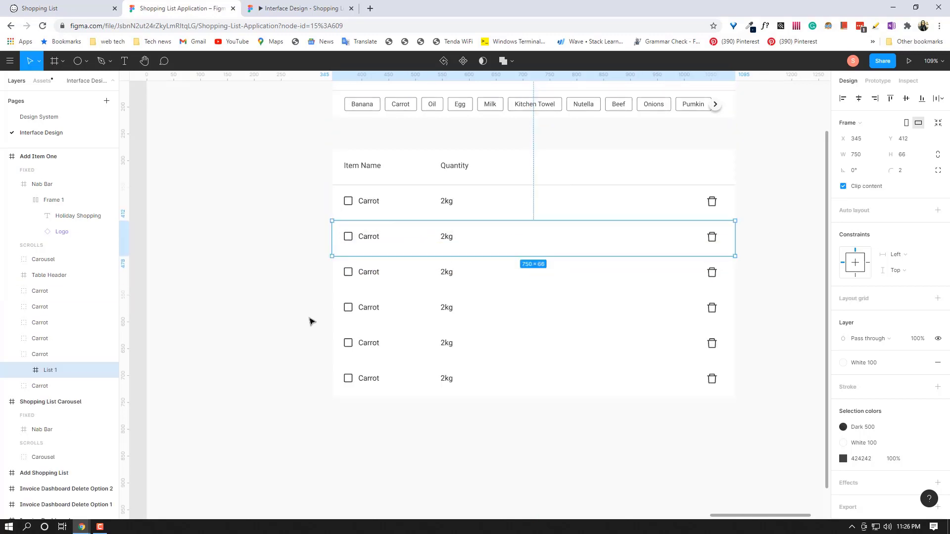
Hide the five duplicated Carrot rows so only one Carrot, 2kg row shows.
{"action": "left_click", "coordinate": [47, 341]}
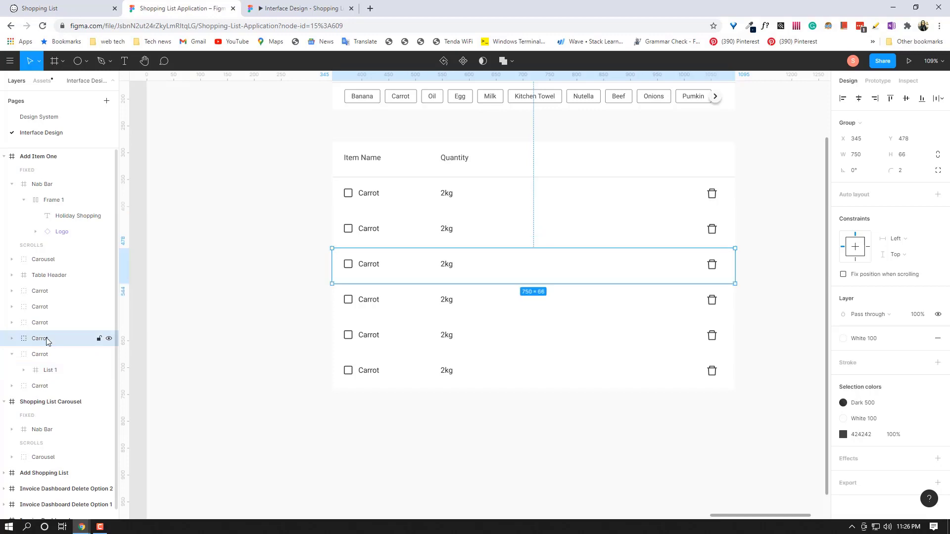
{"action": "left_click", "coordinate": [47, 323], "text": "shift"}
{"action": "left_click", "coordinate": [47, 307], "text": "shift"}
{"action": "left_click", "coordinate": [53, 292], "text": "shift"}
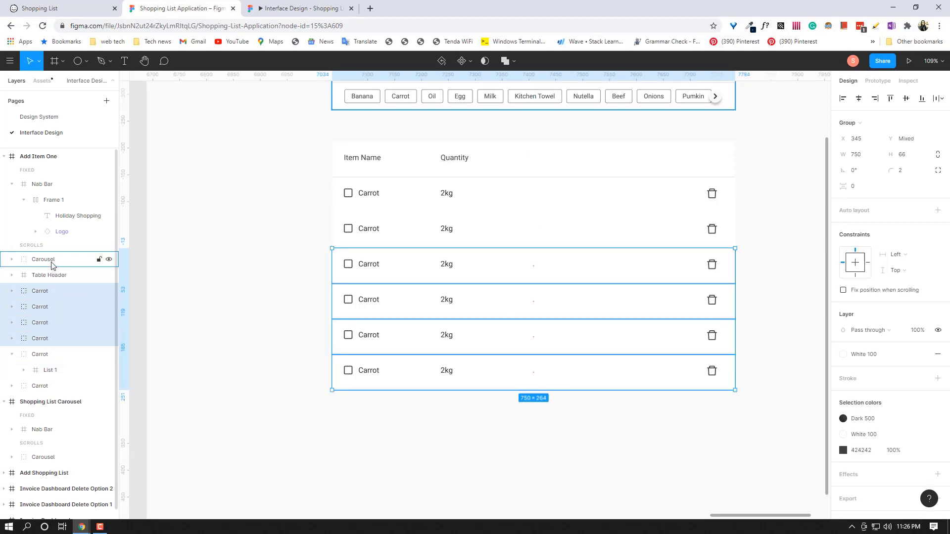
{"action": "left_click", "coordinate": [41, 356], "text": "shift"}
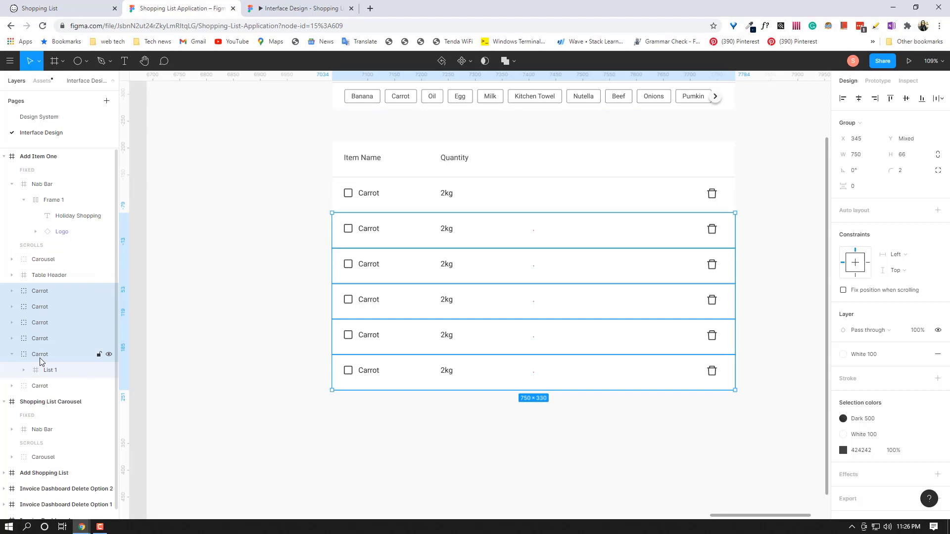
{"action": "left_click", "coordinate": [12, 355]}
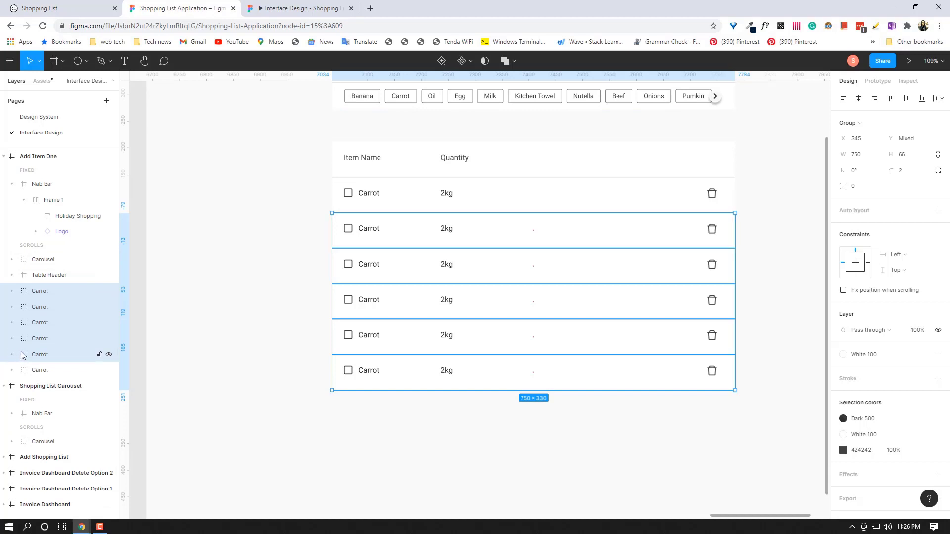
{"action": "left_click", "coordinate": [108, 354]}
{"action": "left_click", "coordinate": [109, 339]}
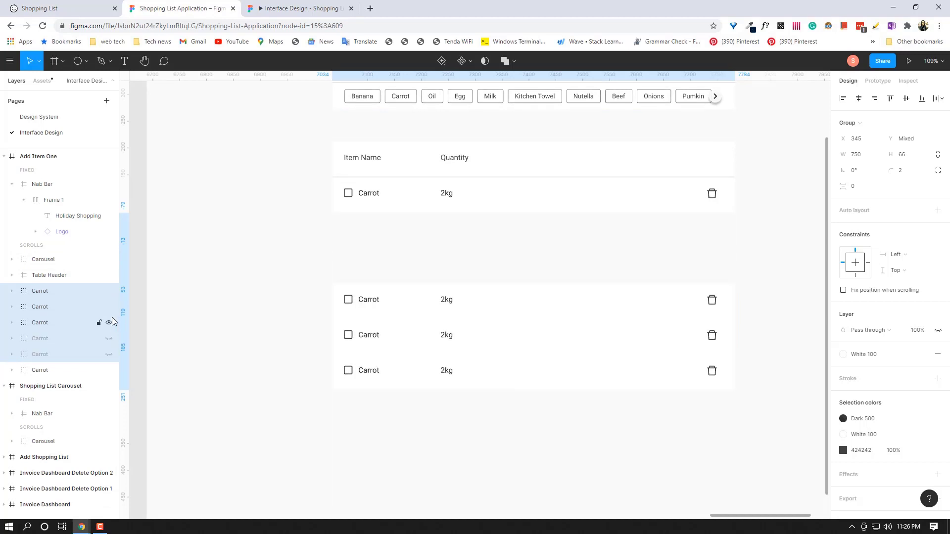
{"action": "left_click", "coordinate": [109, 323]}
{"action": "left_click", "coordinate": [108, 307]}
{"action": "left_click", "coordinate": [109, 291]}
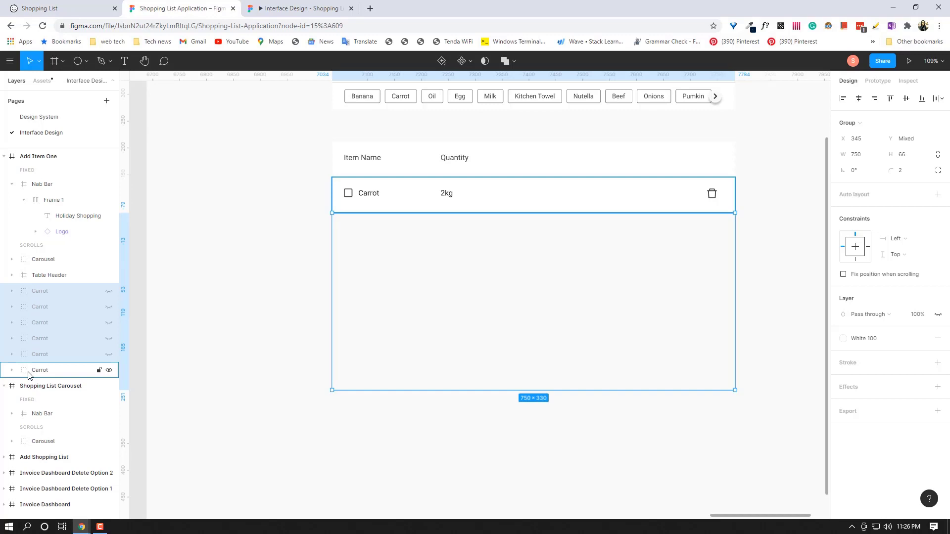
Select all six Carrot rows in the Layers panel.
{"action": "left_click", "coordinate": [9, 273]}
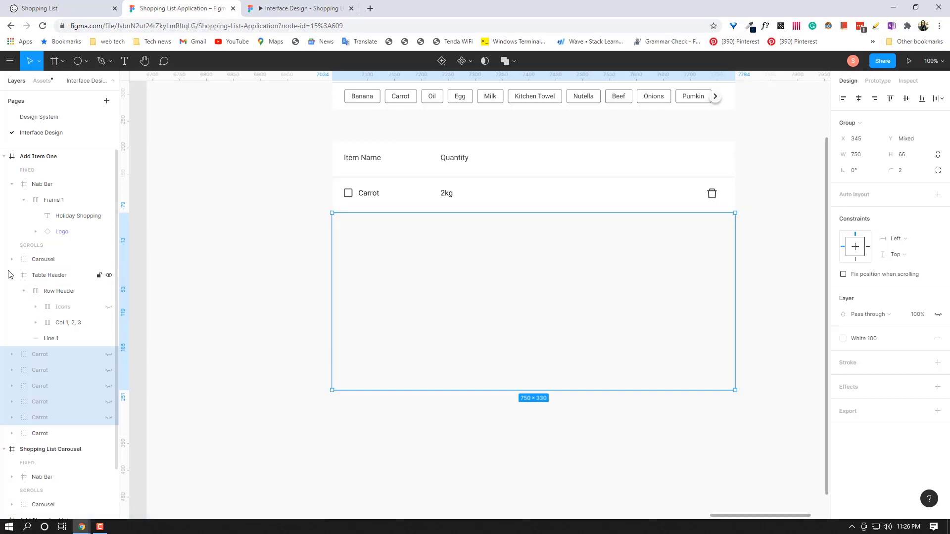
{"action": "left_click", "coordinate": [11, 275]}
{"action": "left_click", "coordinate": [32, 276]}
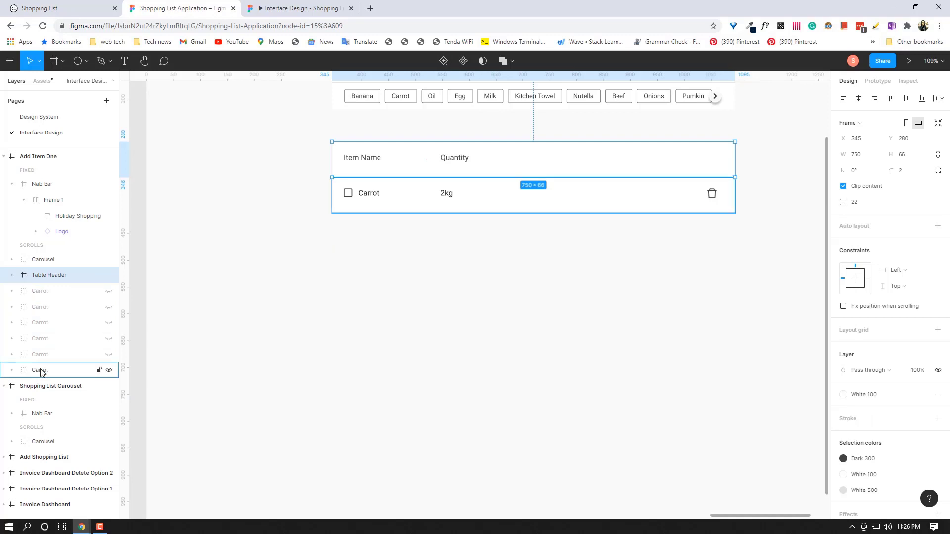
{"action": "left_click", "coordinate": [40, 292]}
{"action": "left_click", "coordinate": [33, 371], "text": "shift"}
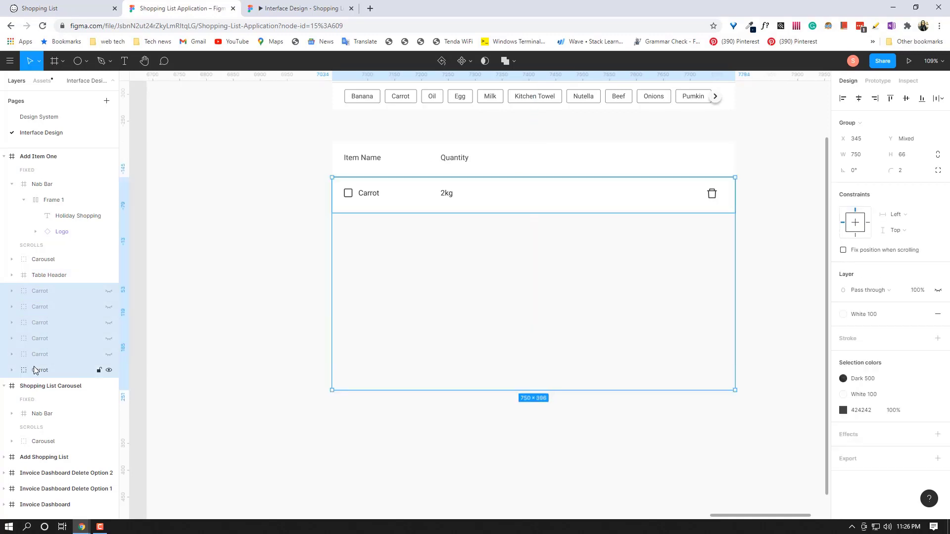
Group the six Carrot rows and name the group Items.
{"action": "key", "text": "ctrl+g"}
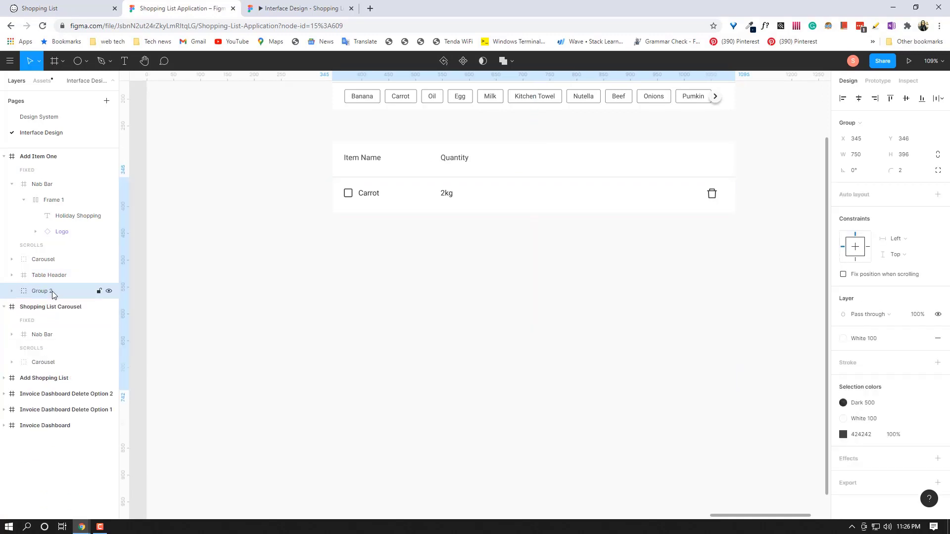
{"action": "double_click", "coordinate": [53, 292]}
{"action": "key", "text": "BackSpace"}
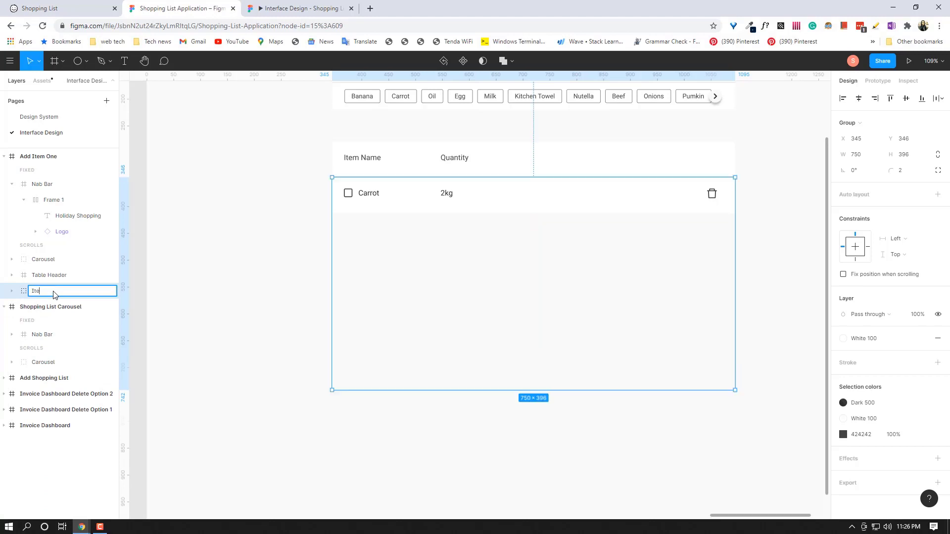
{"action": "type", "text": "Items"}
{"action": "key", "text": "Return"}
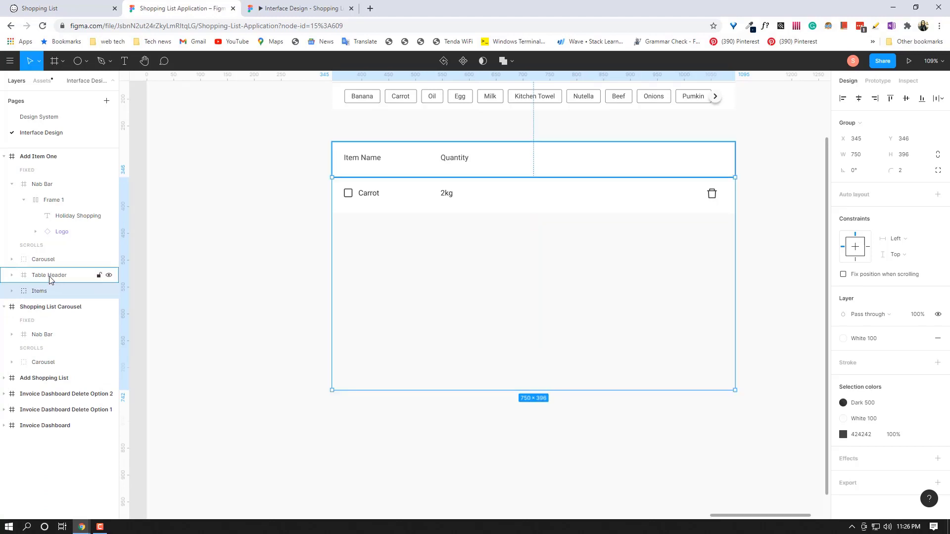
Group the Table Header with Items and name the group Product Table.
{"action": "left_click", "coordinate": [49, 276]}
{"action": "left_click", "coordinate": [49, 291], "text": "shift"}
{"action": "key", "text": "ctrl+g"}
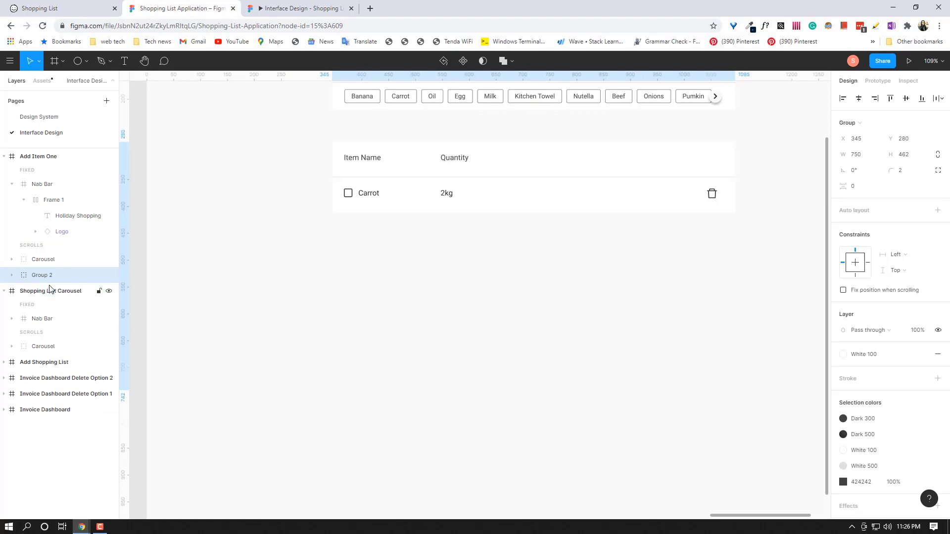
{"action": "double_click", "coordinate": [60, 275]}
{"action": "key", "text": "BackSpace"}
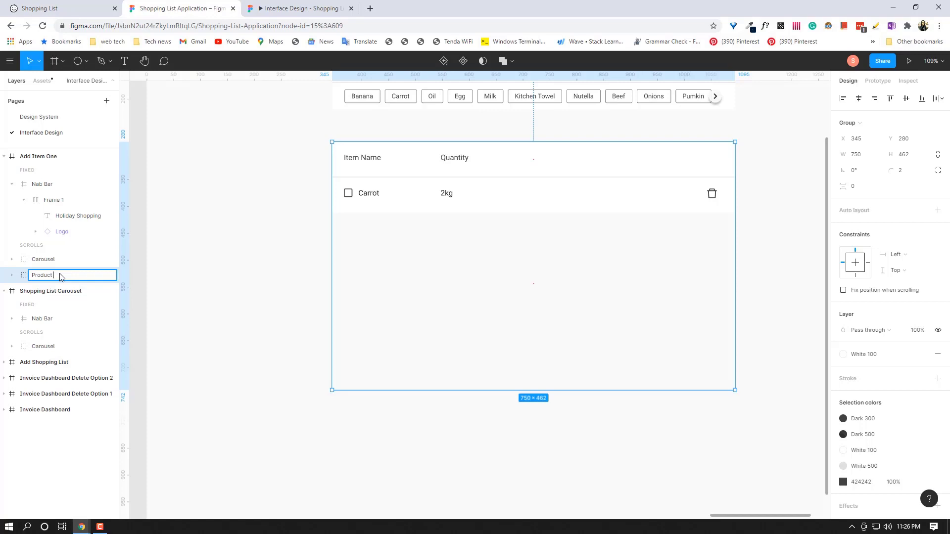
{"action": "type", "text": "Product Table"}
{"action": "key", "text": "Return"}
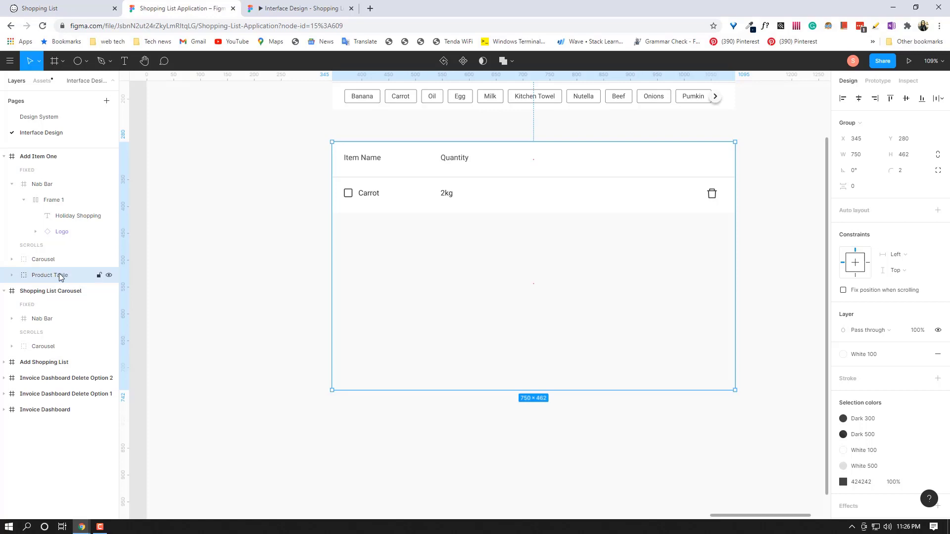
Move Product Table up to Y 245 under the carousel and open the prototype preview.
{"action": "scroll", "coordinate": [416, 148], "scroll_direction": "up", "scroll_amount": 2}
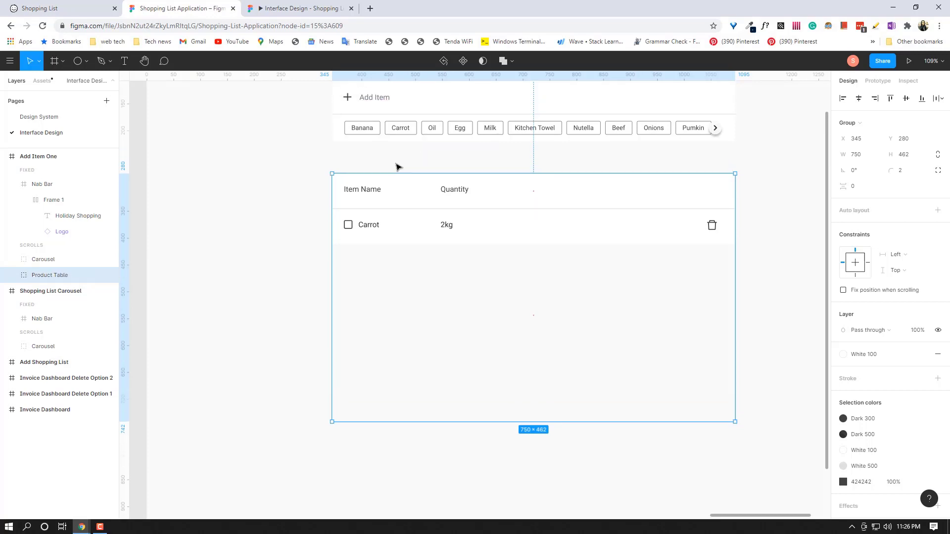
{"action": "scroll", "coordinate": [297, 202], "scroll_direction": "down", "scroll_amount": 1}
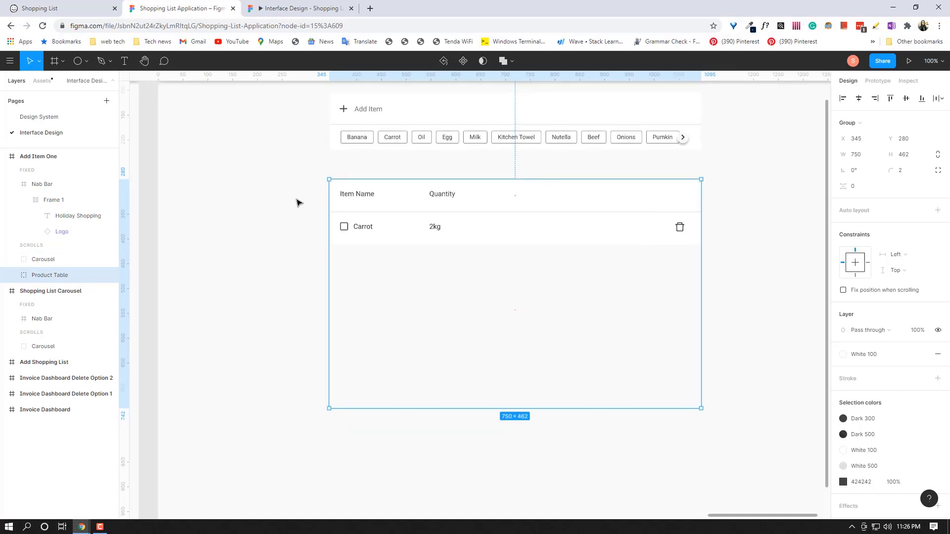
{"action": "scroll", "coordinate": [297, 202], "scroll_direction": "down", "scroll_amount": 1}
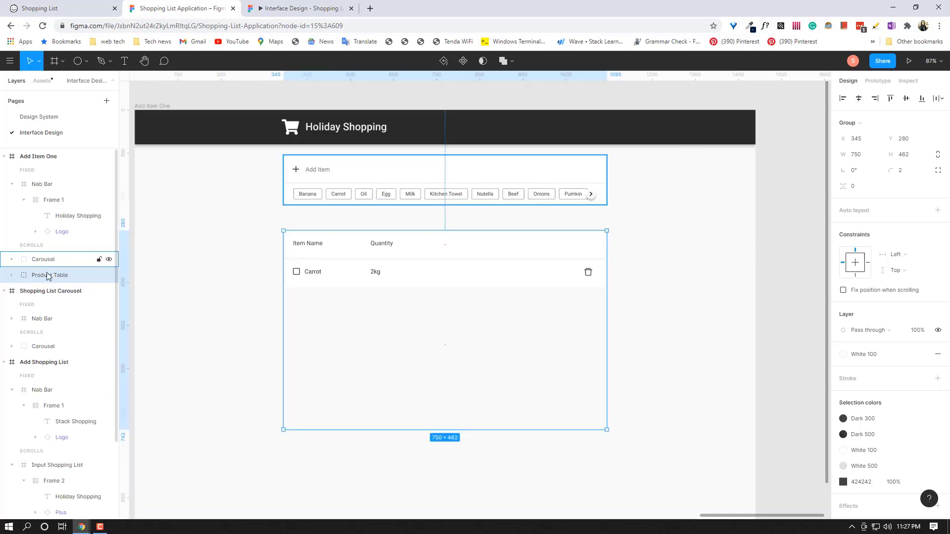
{"action": "key", "text": "alt"}
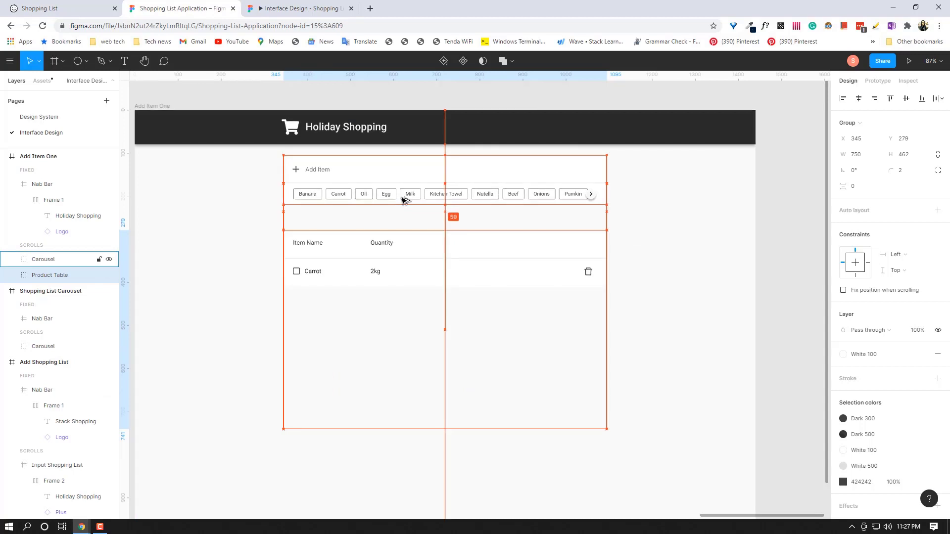
{"action": "key", "text": "shift+Up"}
{"action": "key", "text": "shift+Up"}
{"action": "key", "text": "shift+Up"}
{"action": "key", "text": "Up"}
{"action": "key", "text": "Up"}
{"action": "key", "text": "Up"}
{"action": "key", "text": "Up"}
{"action": "key", "text": "Up"}
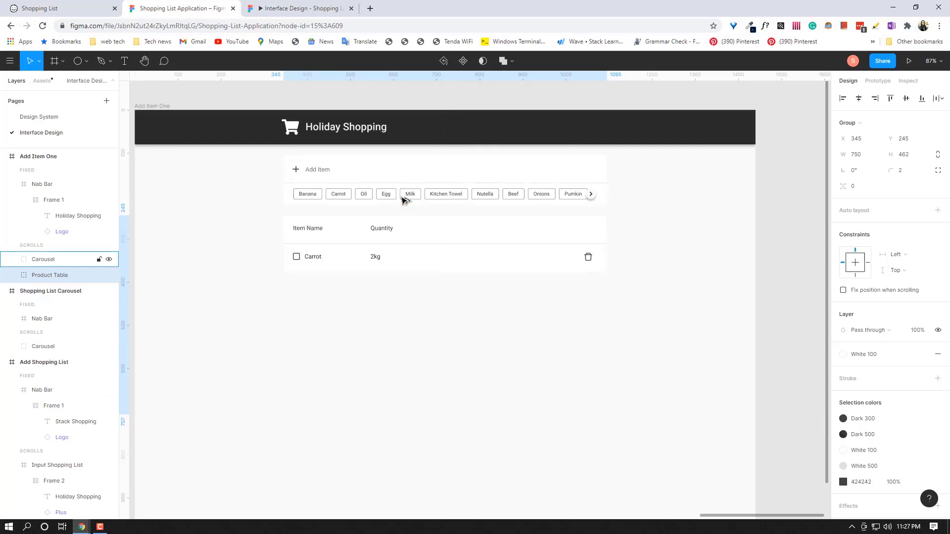
{"action": "left_click", "coordinate": [312, 10]}
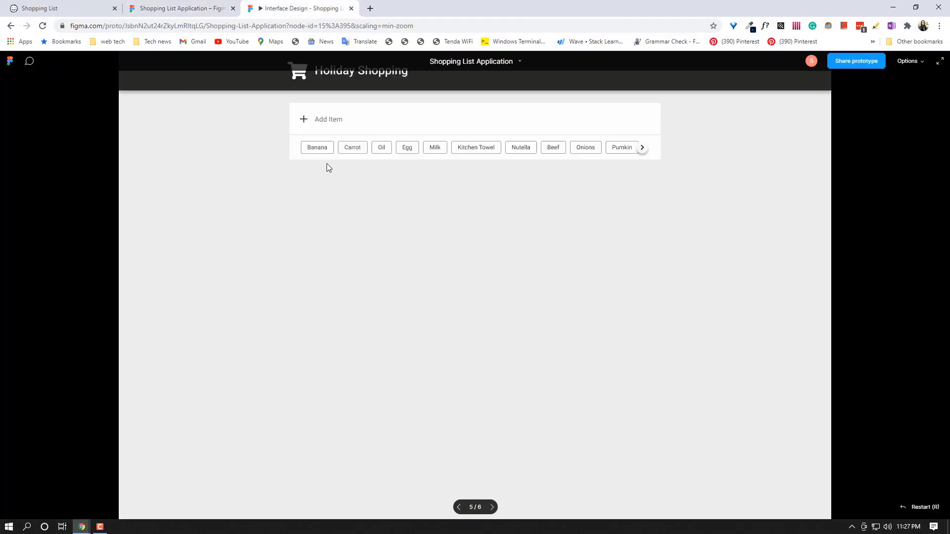
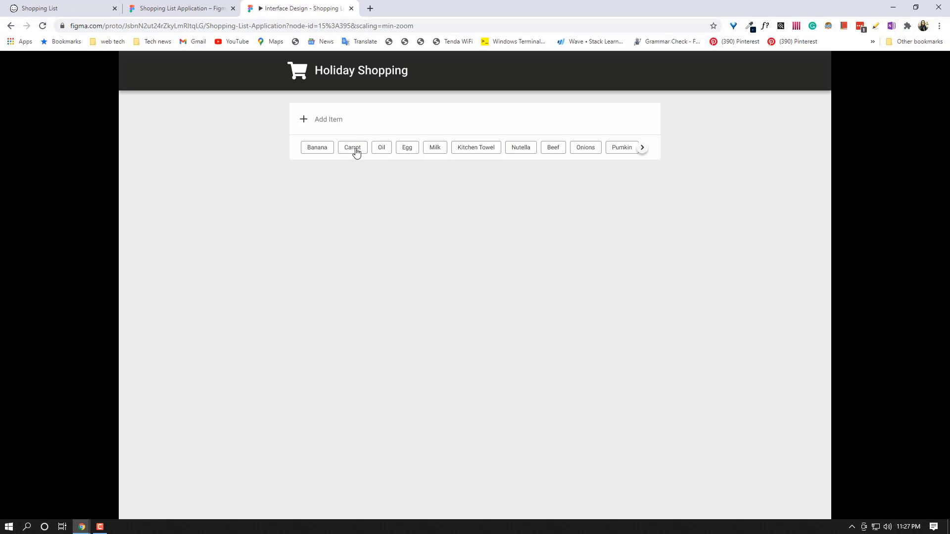
Add Carrot (2kg) to the list in the prototype preview, then go back to the design file.
{"action": "left_click", "coordinate": [356, 153]}
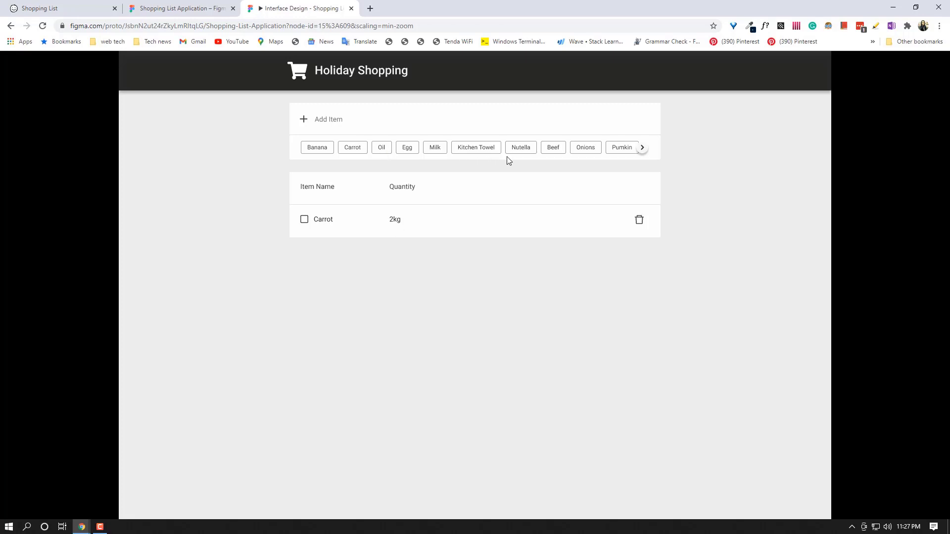
{"action": "key", "text": "ctrl+shift+Tab"}
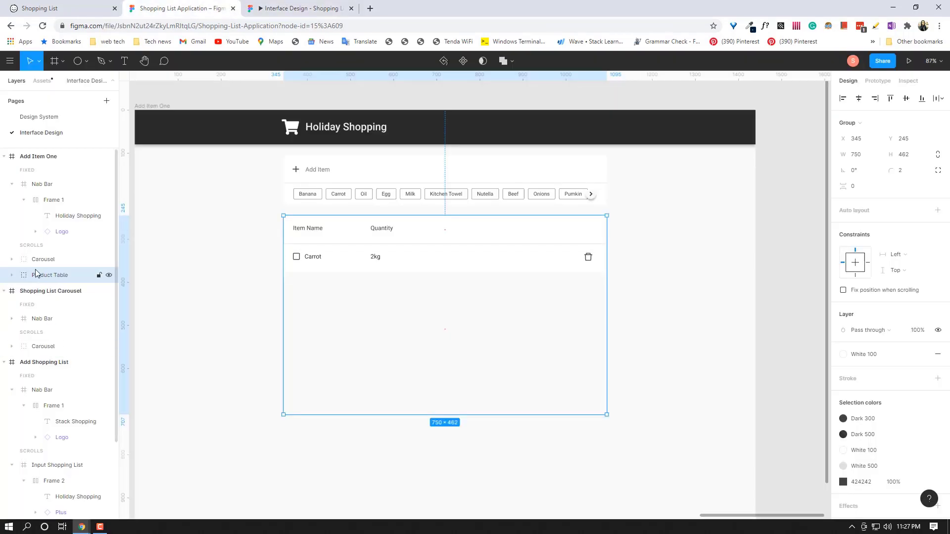
Collapse the screen layers, select the Add Item One screen and duplicate it.
{"action": "left_click", "coordinate": [4, 156]}
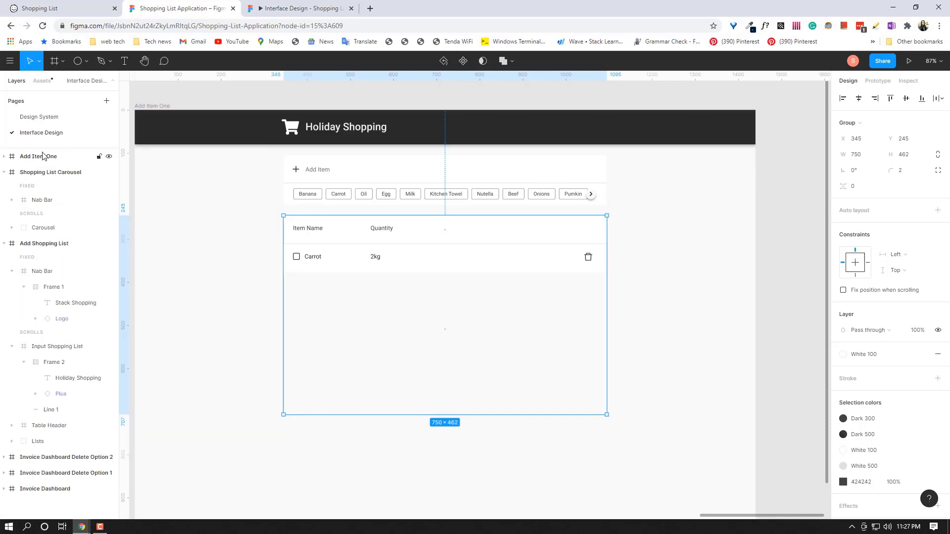
{"action": "left_click", "coordinate": [10, 157]}
{"action": "left_click", "coordinate": [4, 171]}
{"action": "left_click", "coordinate": [4, 188]}
{"action": "key", "text": "shift+2"}
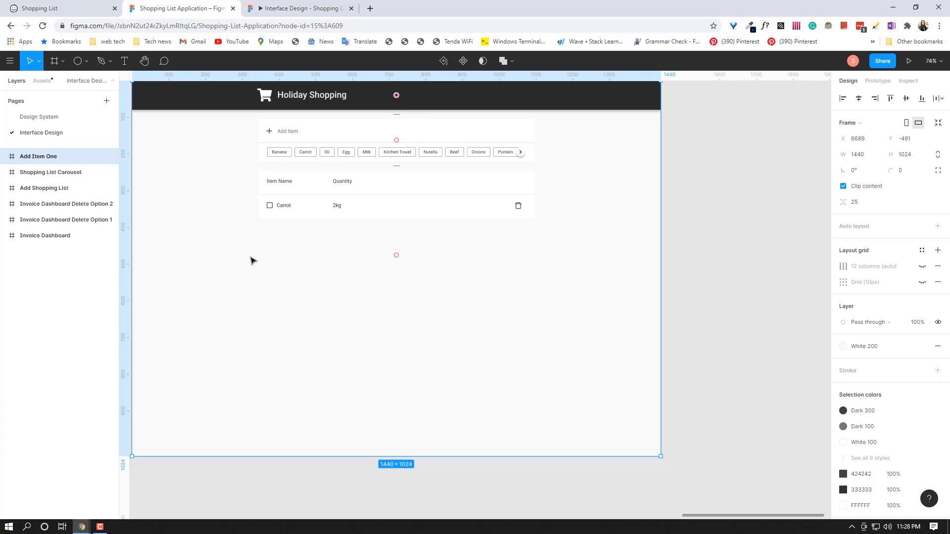
{"action": "key", "text": "ctrl+d"}
{"action": "key", "text": "ctrl+d"}
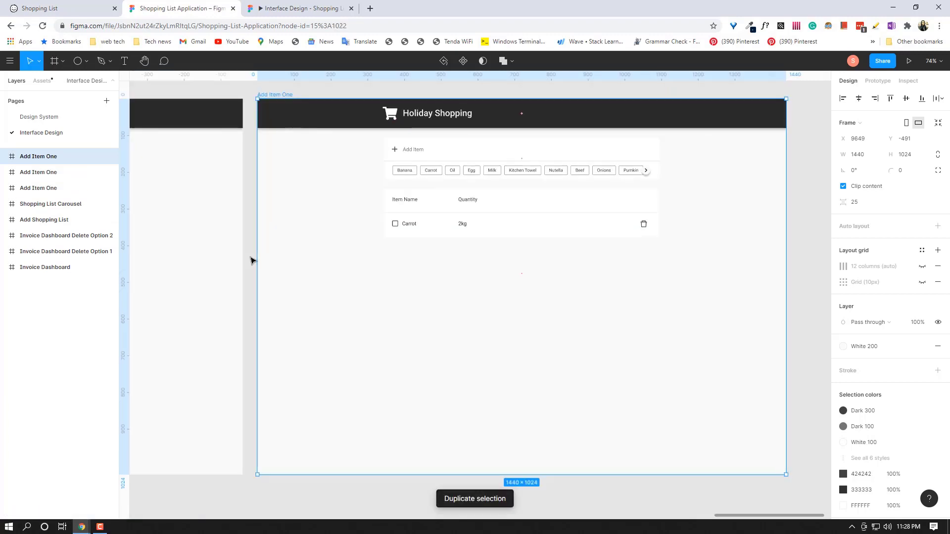
Rename the third copy of the screen to Add Item Two.
{"action": "left_click", "coordinate": [56, 210]}
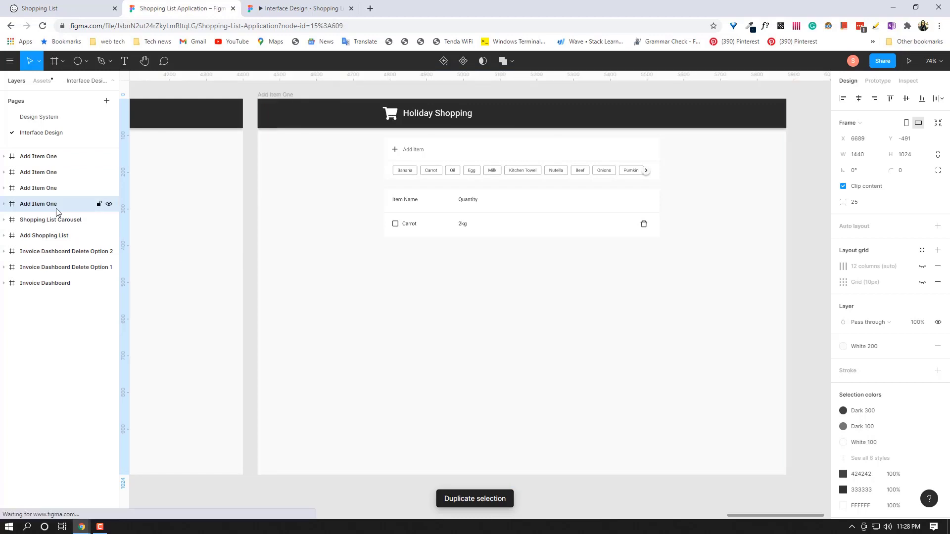
{"action": "left_click", "coordinate": [60, 192]}
{"action": "double_click", "coordinate": [63, 193]}
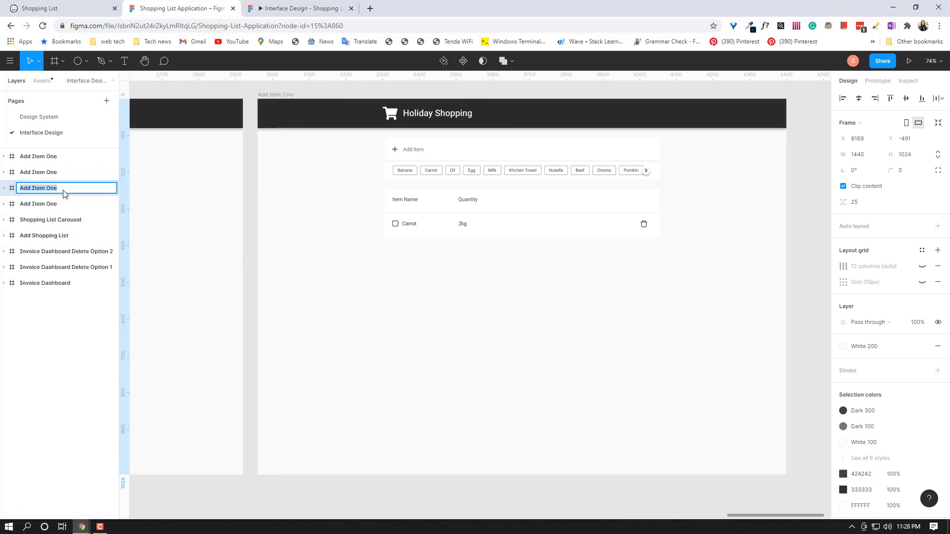
{"action": "key", "text": "End"}
{"action": "key", "text": "BackSpace"}
{"action": "key", "text": "BackSpace"}
{"action": "type", "text": "T"}
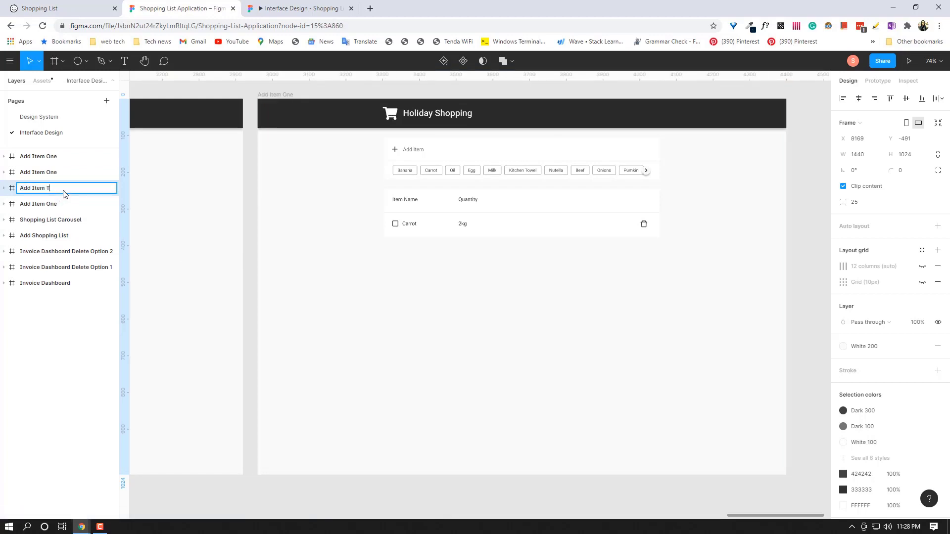
{"action": "type", "text": "wo"}
{"action": "key", "text": "Return"}
Rename the remaining copies to Add Item Three and Add Item Four.
{"action": "double_click", "coordinate": [63, 172]}
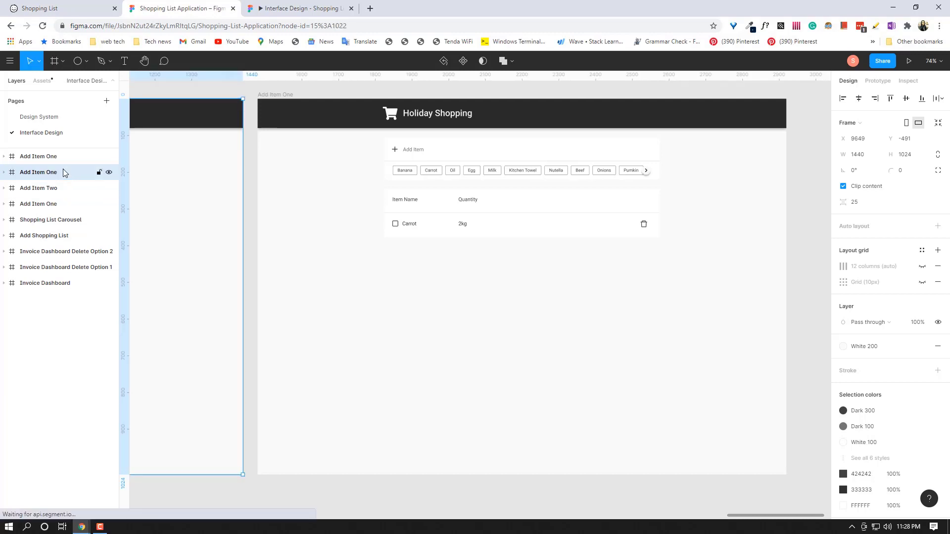
{"action": "key", "text": "End"}
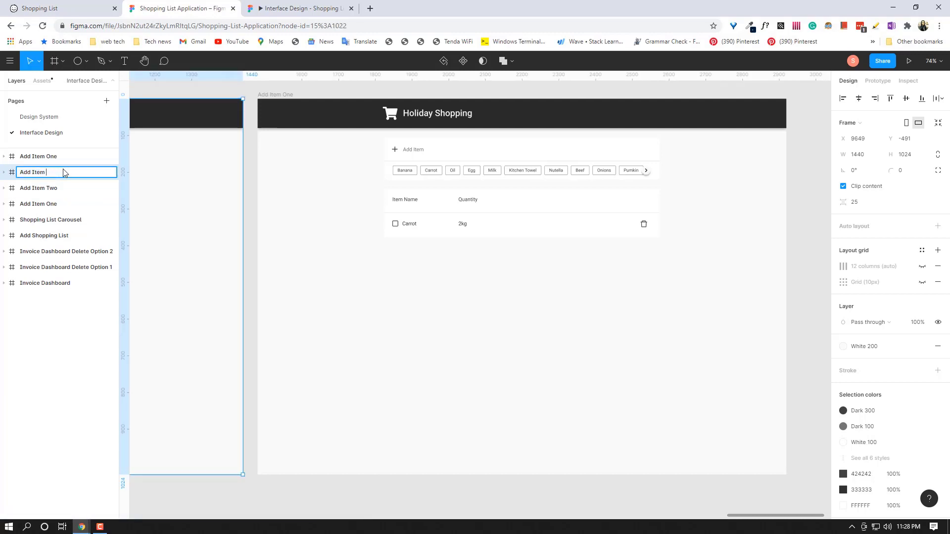
{"action": "type", "text": "Three"}
{"action": "double_click", "coordinate": [63, 156]}
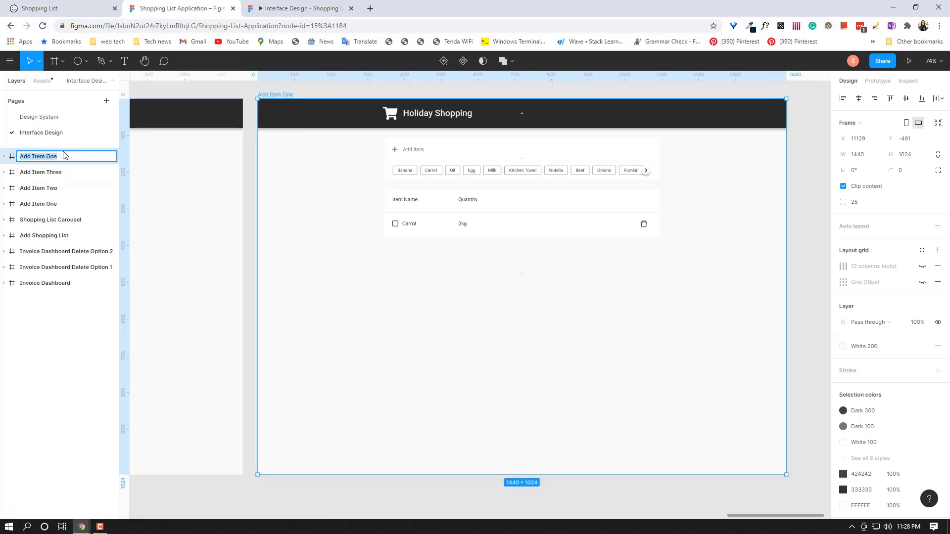
{"action": "key", "text": "End"}
{"action": "key", "text": "BackSpace"}
{"action": "type", "text": "Four"}
{"action": "key", "text": "Return"}
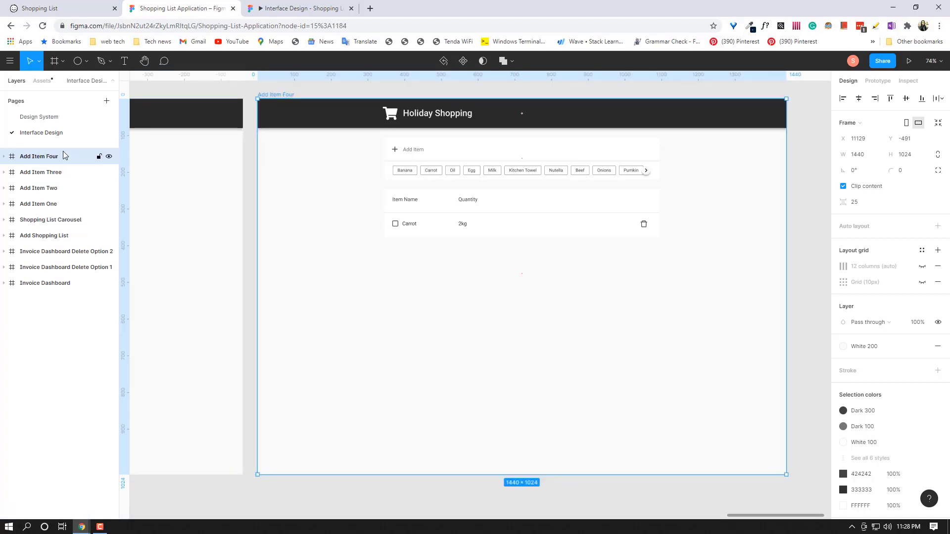
Select the original Add Item One screen and briefly check the prototype preview.
{"action": "left_click", "coordinate": [54, 203]}
{"action": "scroll", "coordinate": [237, 273], "scroll_direction": "left", "scroll_amount": 5}
{"action": "scroll", "coordinate": [217, 266], "scroll_direction": "left", "scroll_amount": 15}
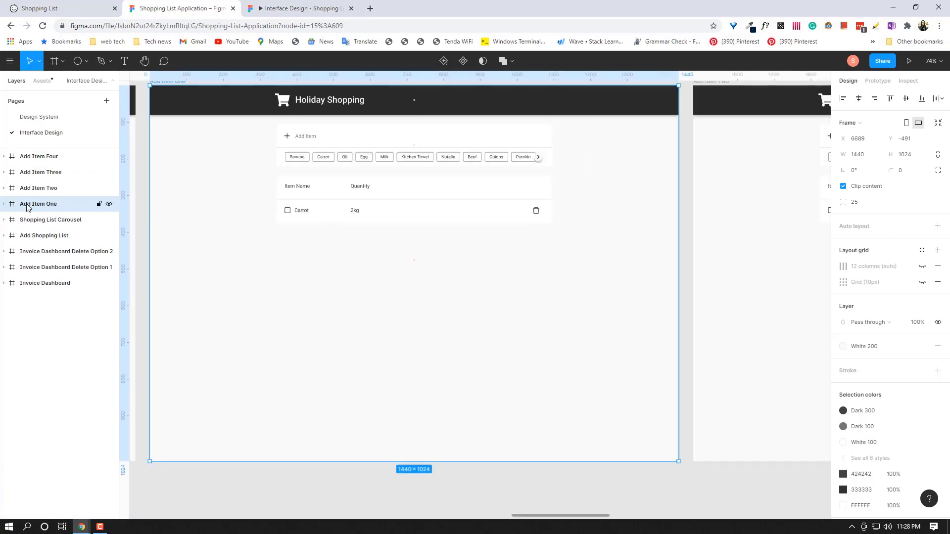
{"action": "scroll", "coordinate": [376, 196], "scroll_direction": "up", "scroll_amount": 3}
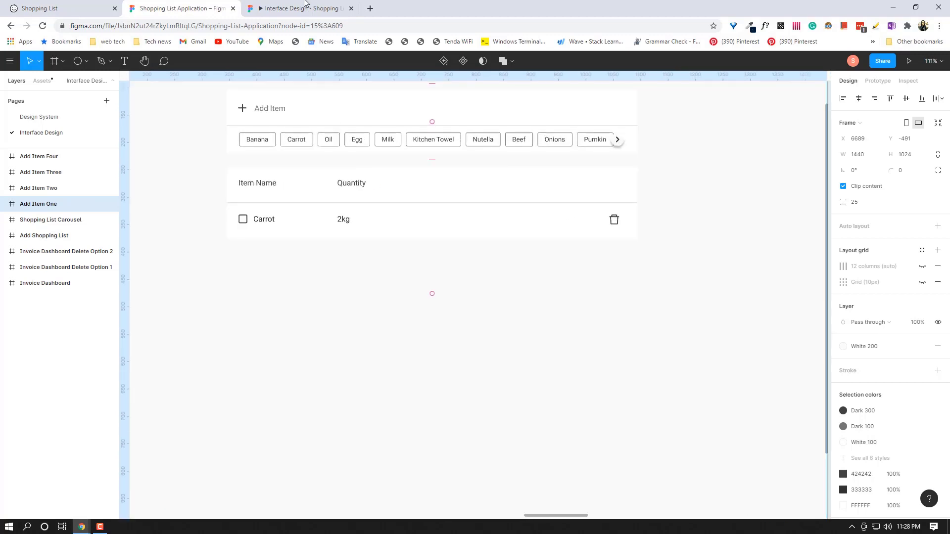
{"action": "key", "text": "ctrl+Tab"}
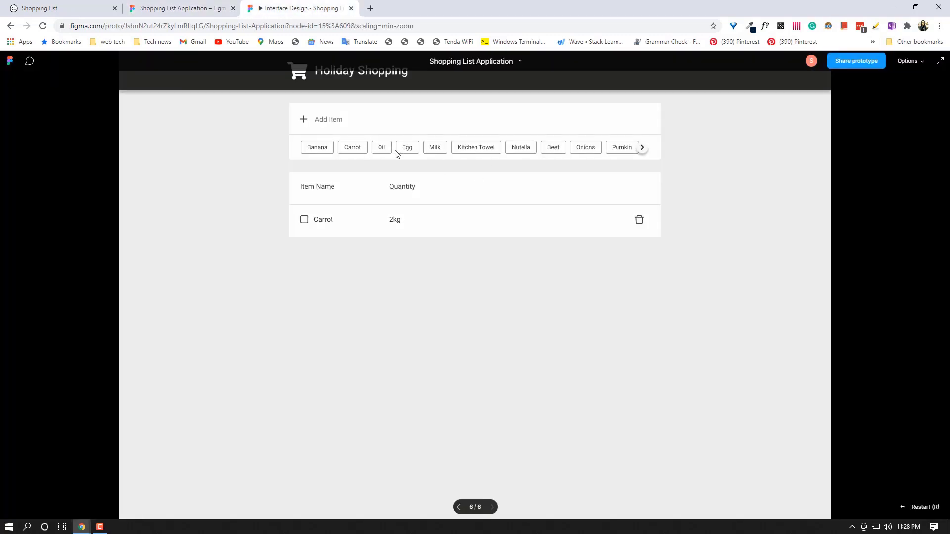
{"action": "left_click", "coordinate": [168, 10]}
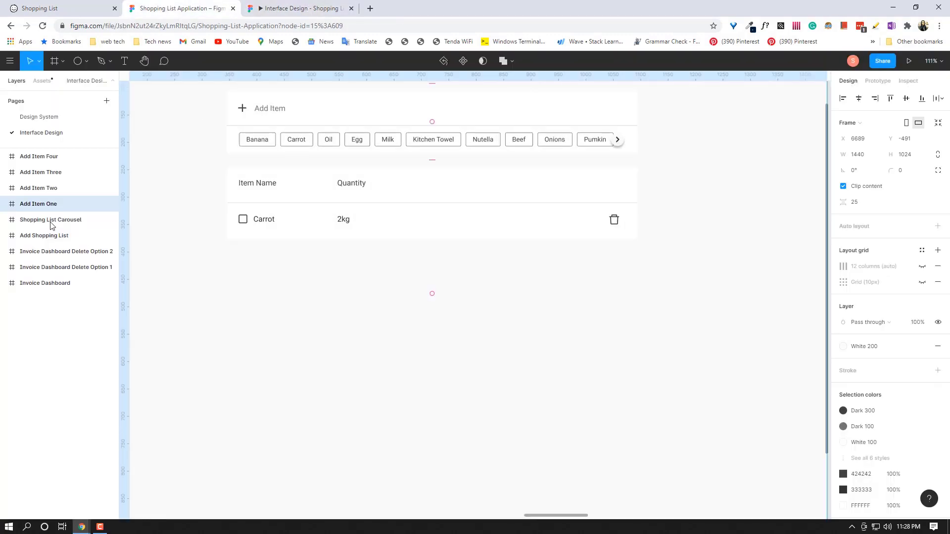
Select the Kitchen Towel chip inside the carousel and show its prototype settings.
{"action": "left_click", "coordinate": [370, 141]}
{"action": "double_click", "coordinate": [360, 141]}
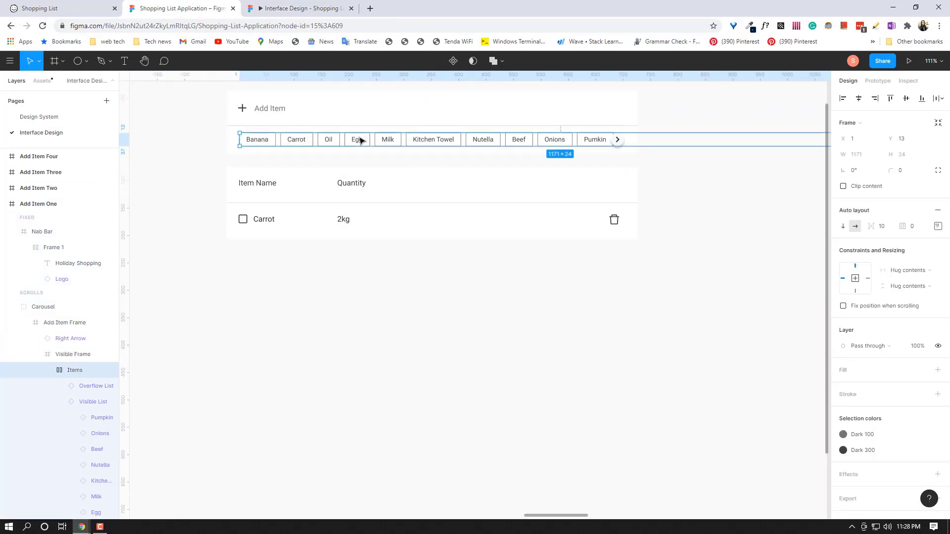
{"action": "double_click", "coordinate": [423, 141]}
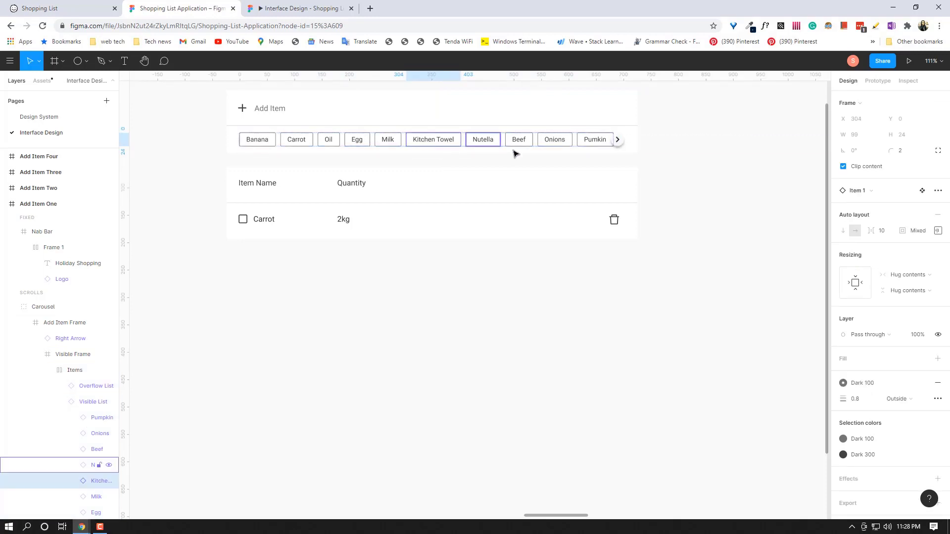
{"action": "left_click", "coordinate": [878, 81]}
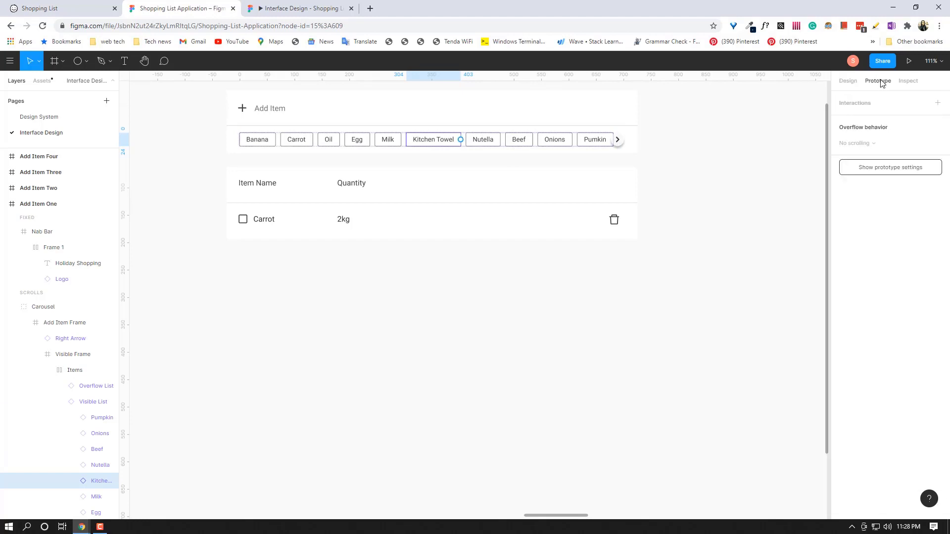
Set the Kitchen Towel chip's click action to Navigate to Add Item Two, then view the preview.
{"action": "left_click", "coordinate": [864, 114]}
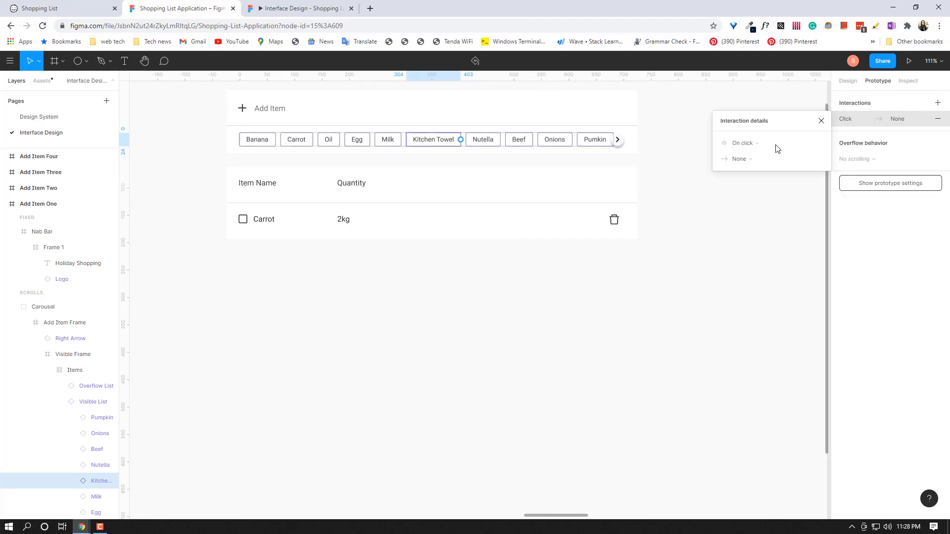
{"action": "left_click", "coordinate": [739, 160]}
{"action": "left_click", "coordinate": [748, 187]}
{"action": "left_click", "coordinate": [800, 159]}
{"action": "left_click", "coordinate": [814, 183]}
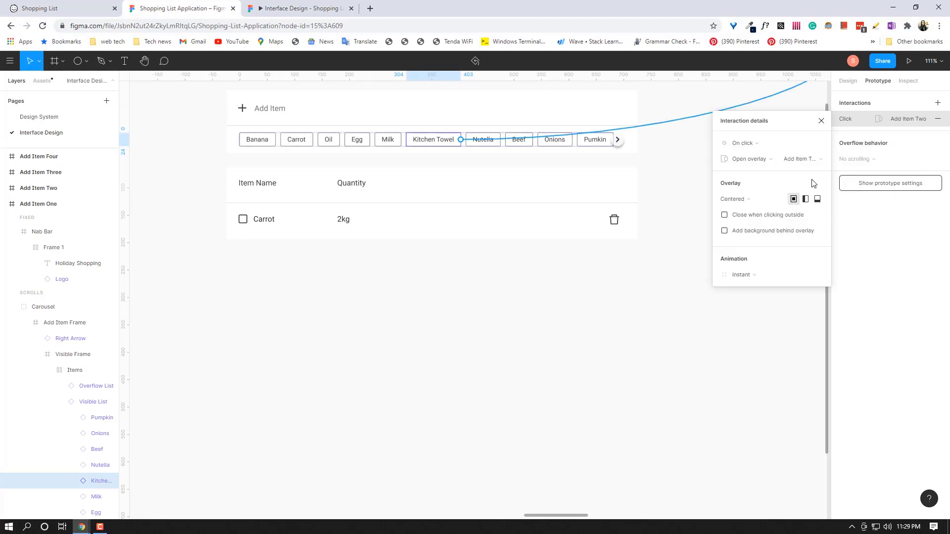
{"action": "left_click", "coordinate": [755, 160]}
{"action": "left_click", "coordinate": [748, 147]}
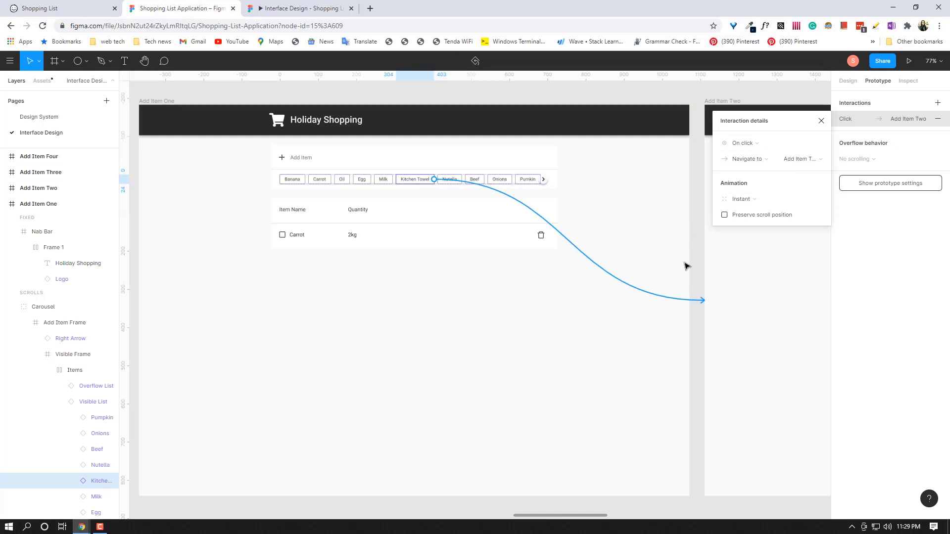
{"action": "left_click_drag", "start_coordinate": [731, 341], "coordinate": [701, 337]}
{"action": "key", "text": "Escape"}
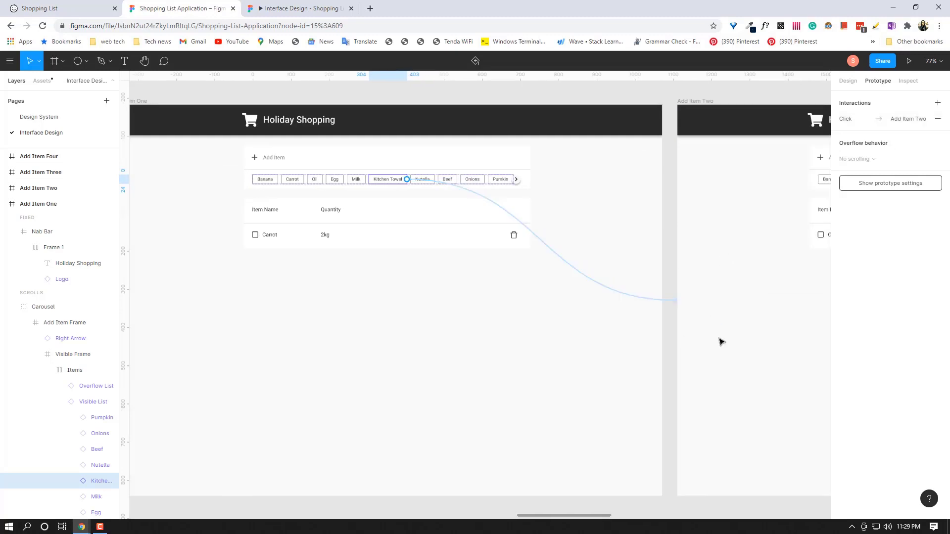
{"action": "left_click", "coordinate": [318, 5]}
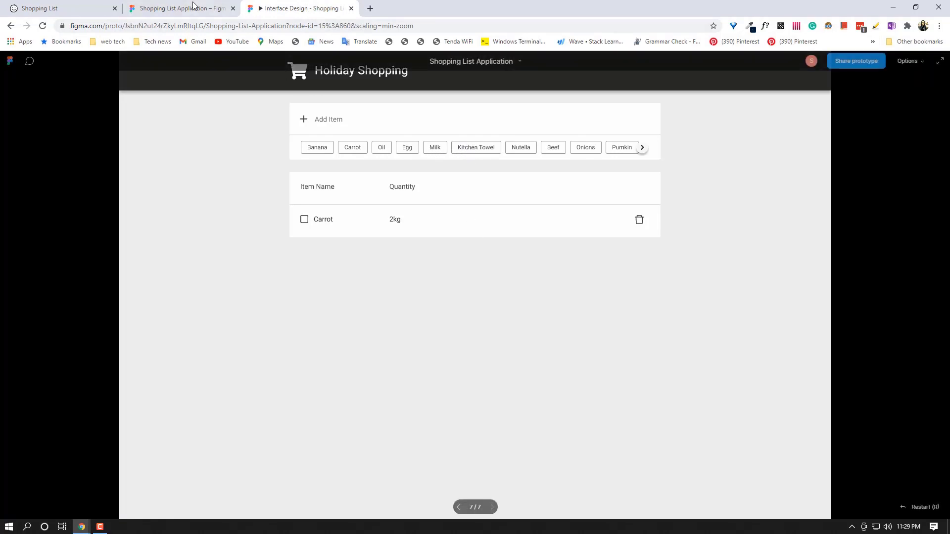
Unhide the fifth Carrot row in the Add Item Two Product Table.
{"action": "key", "text": "ctrl+shift+Tab"}
{"action": "scroll", "coordinate": [385, 332], "scroll_direction": "left", "scroll_amount": 5}
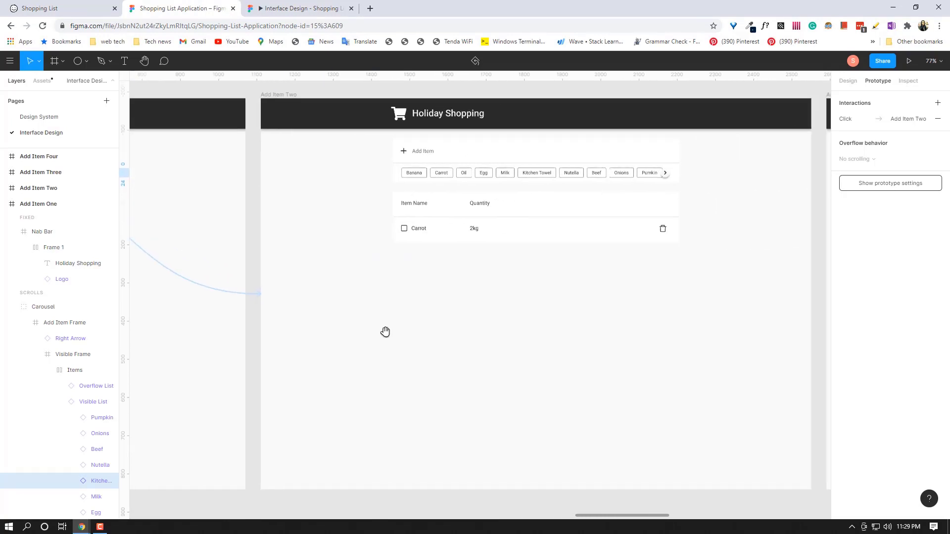
{"action": "left_click", "coordinate": [479, 237]}
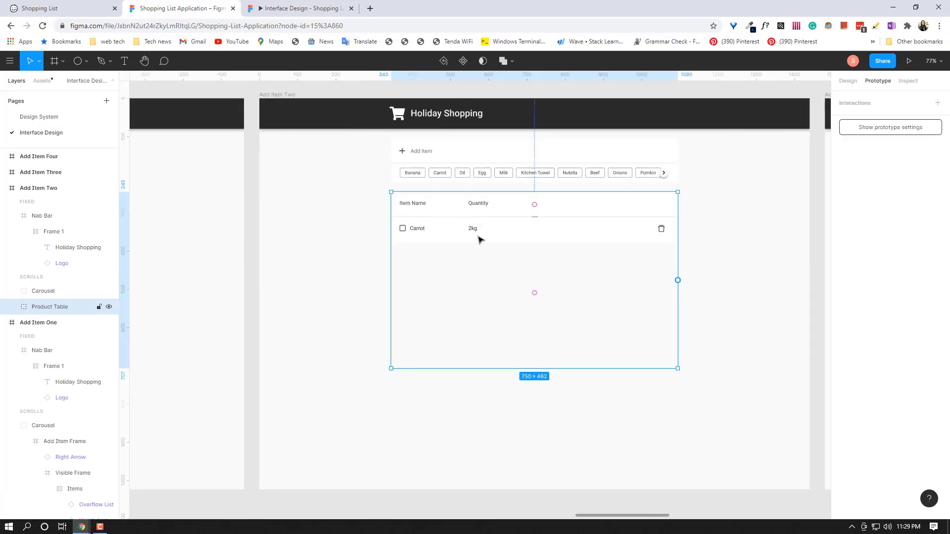
{"action": "left_click", "coordinate": [12, 307]}
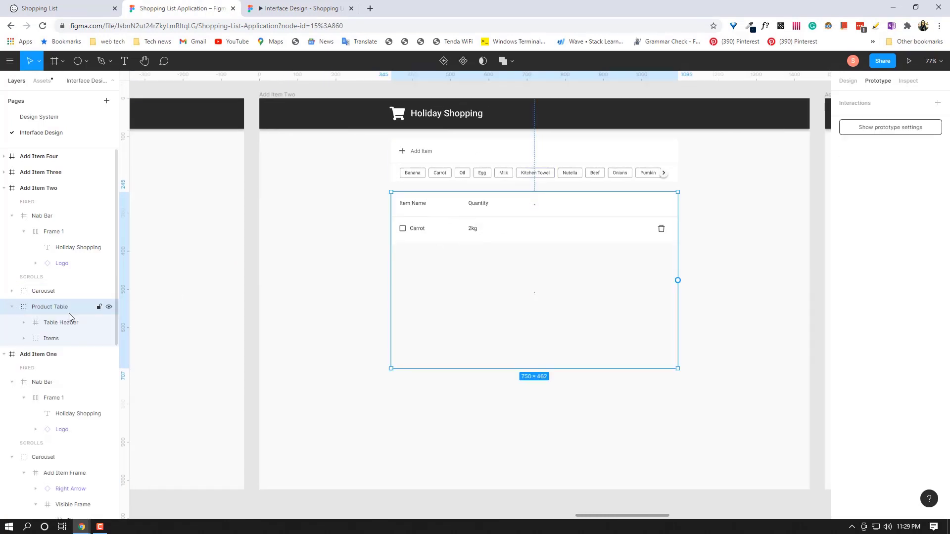
{"action": "left_click", "coordinate": [52, 338]}
{"action": "left_click", "coordinate": [23, 339]}
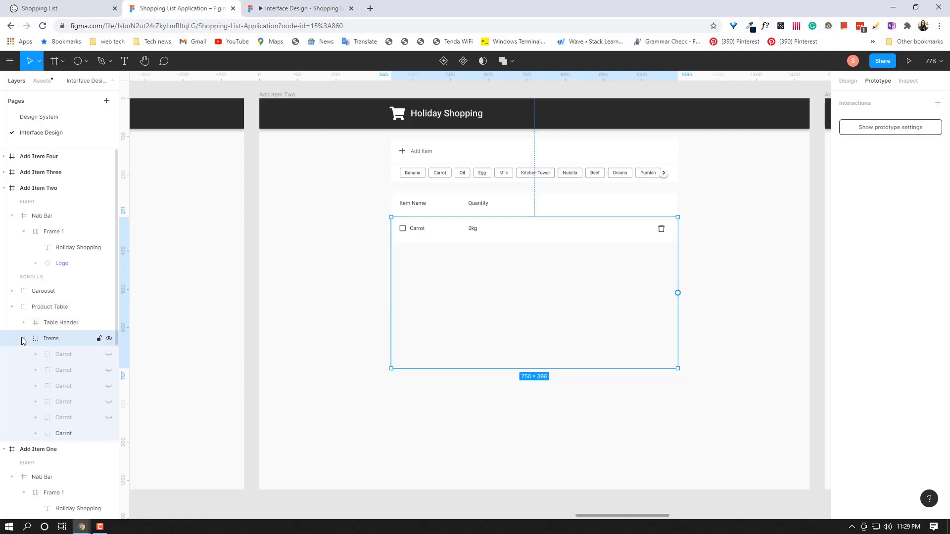
{"action": "left_click", "coordinate": [65, 419]}
{"action": "left_click", "coordinate": [109, 418]}
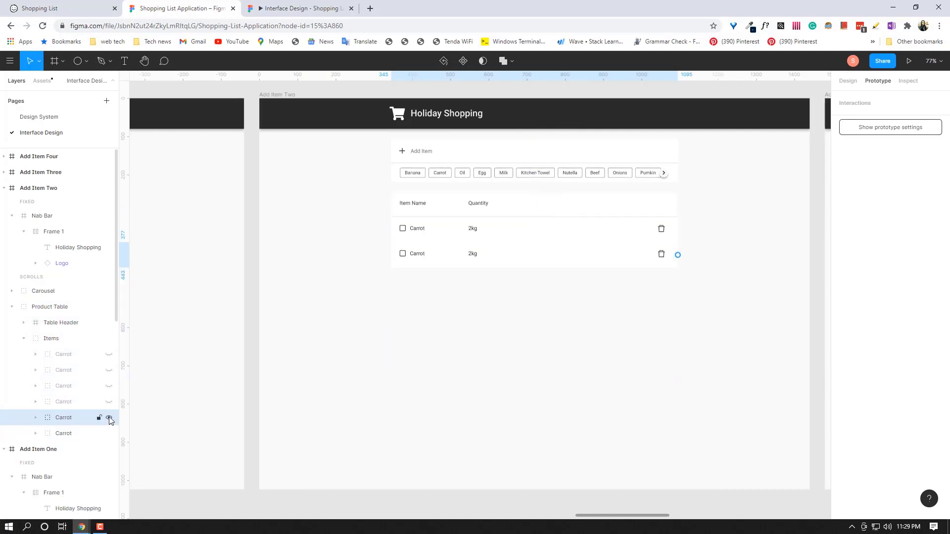
Change that row to Kitchen Towel with quantity 2 Roll and view the prototype.
{"action": "double_click", "coordinate": [422, 256]}
{"action": "double_click", "coordinate": [422, 255]}
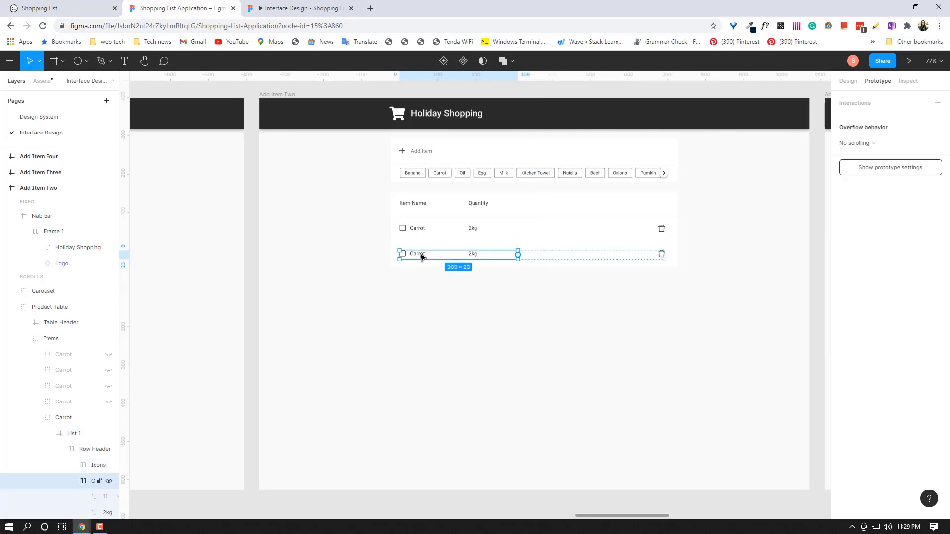
{"action": "double_click", "coordinate": [422, 256]}
{"action": "double_click", "coordinate": [421, 255]}
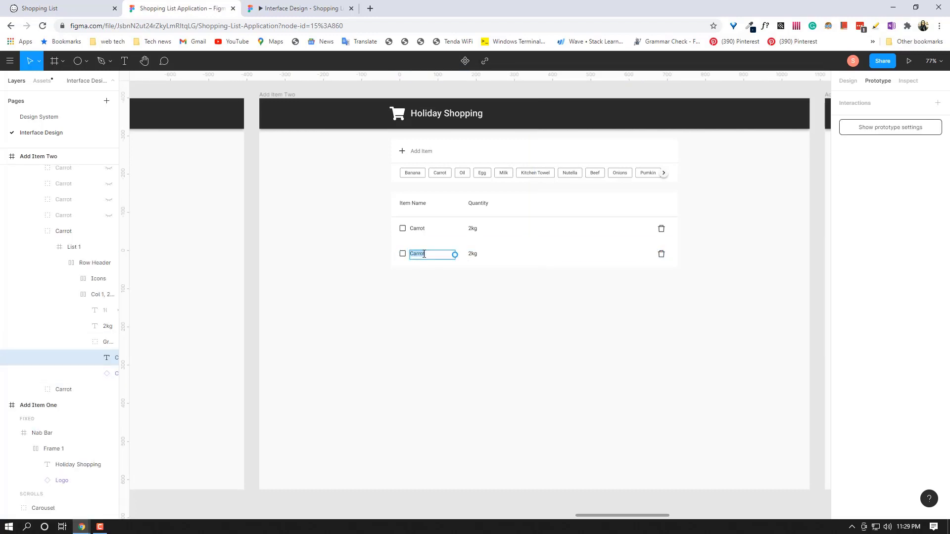
{"action": "type", "text": "Kitchen Towel"}
{"action": "double_click", "coordinate": [472, 255]}
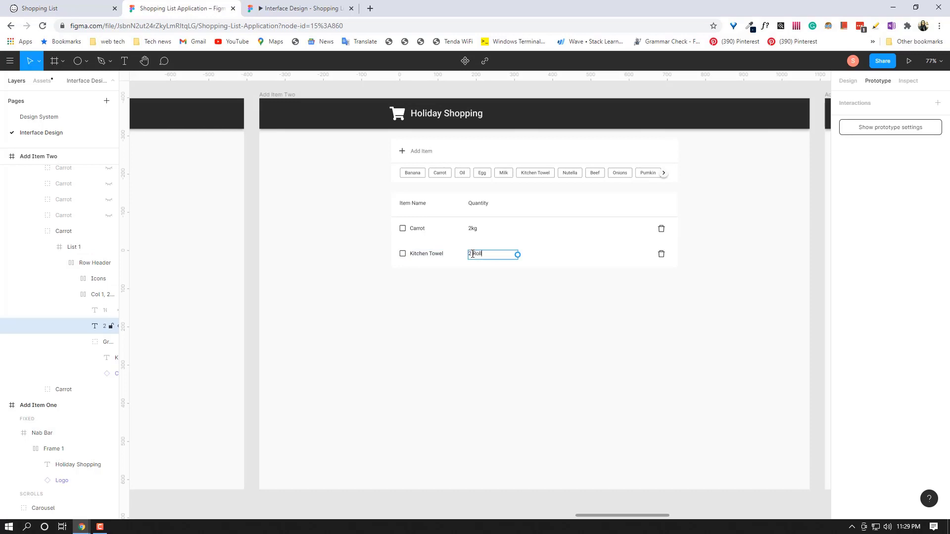
{"action": "left_click", "coordinate": [307, 8]}
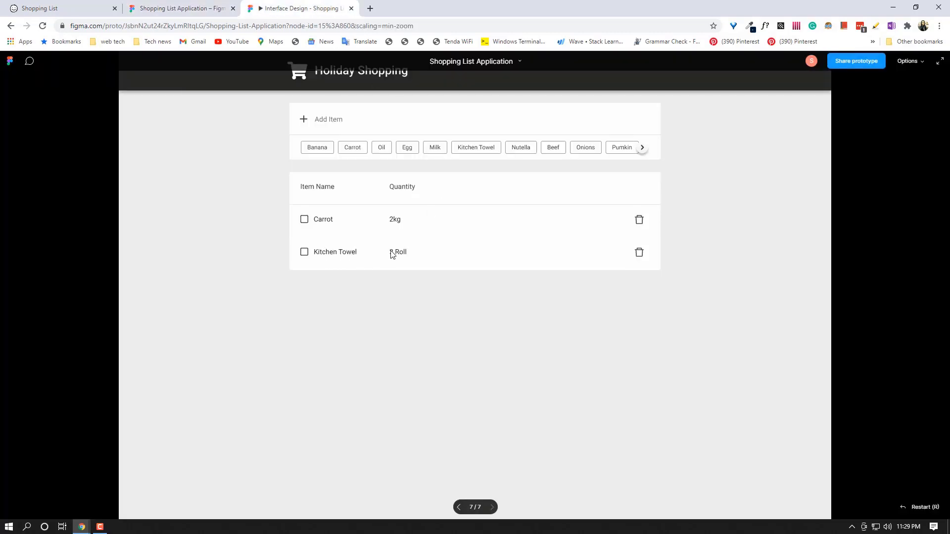
Restart the prototype and add Kitchen Towel to confirm its 2 Roll row appears.
{"action": "key", "text": "r"}
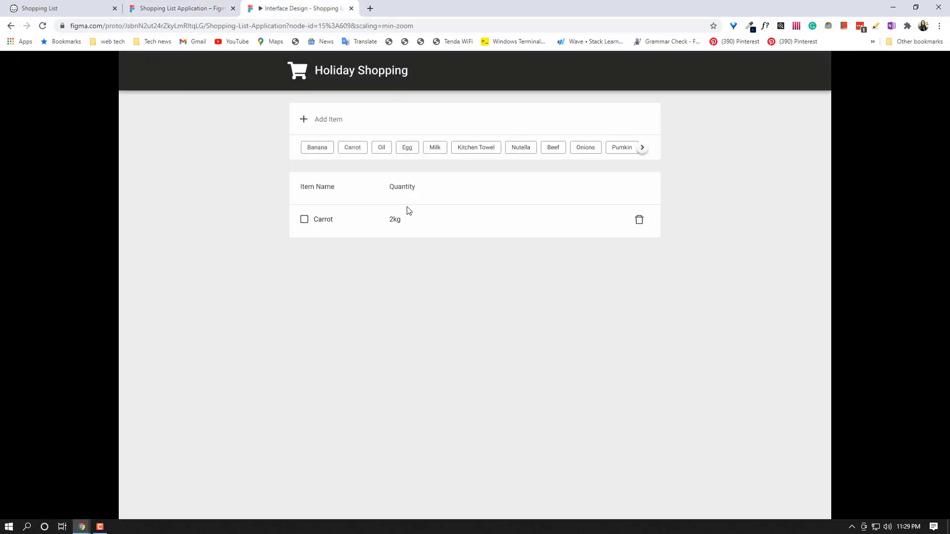
{"action": "left_click", "coordinate": [470, 151]}
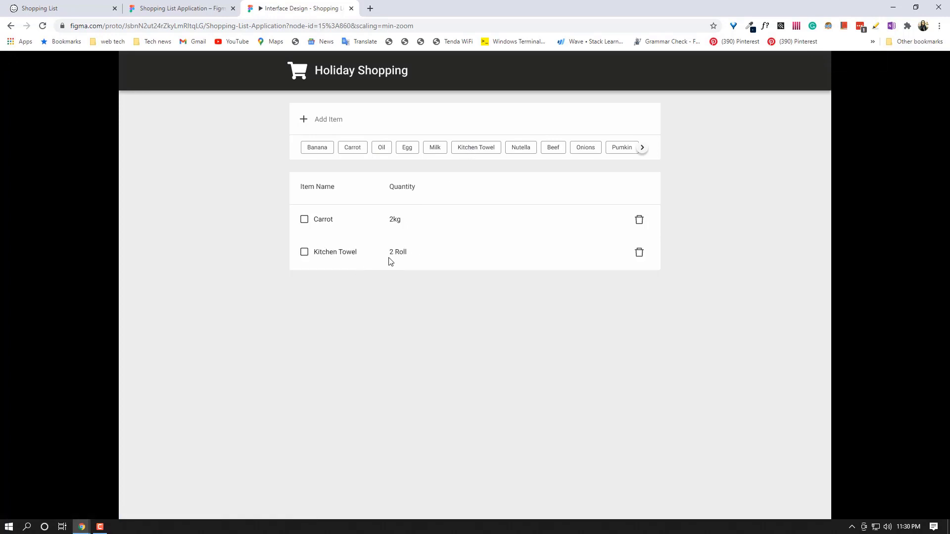
{"action": "left_click", "coordinate": [178, 8]}
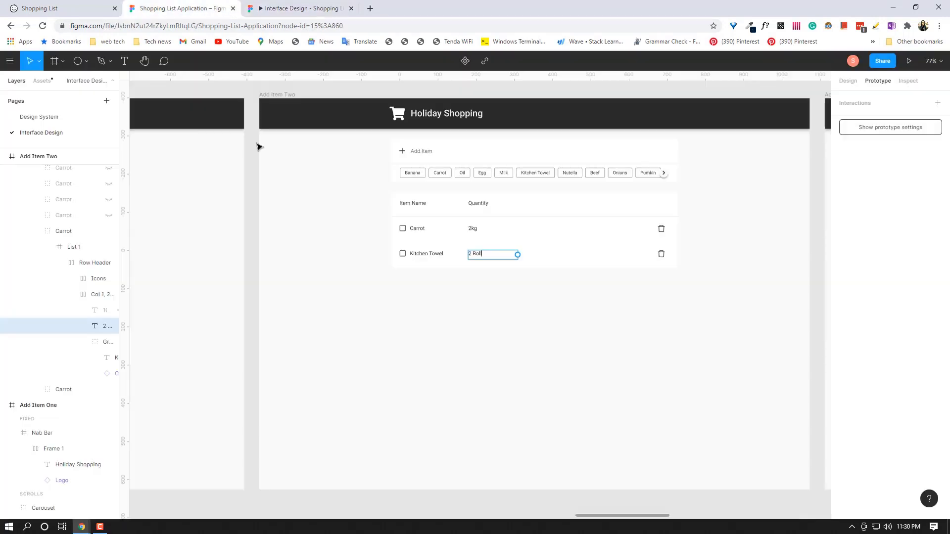
Finish the quantity edit, recentre the view and select the Add Item Two frame.
{"action": "left_click", "coordinate": [36, 231]}
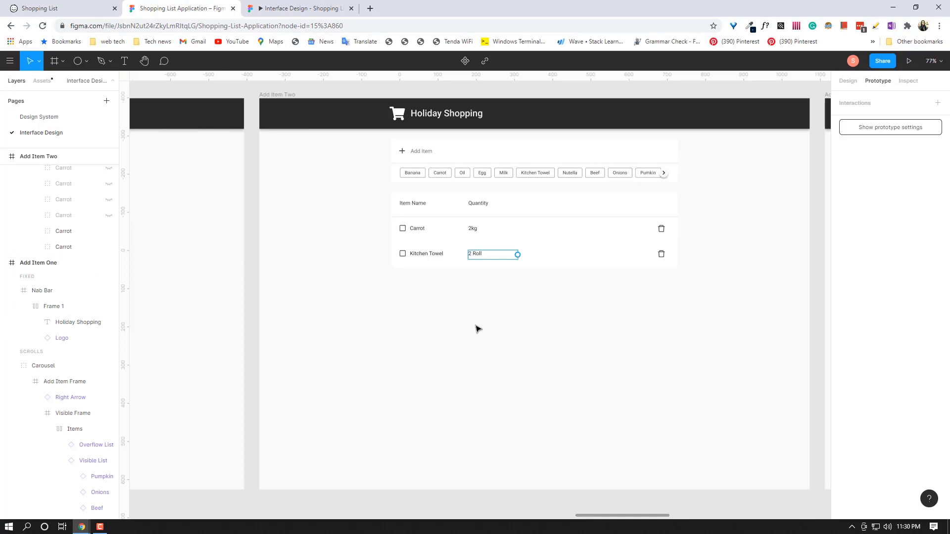
{"action": "scroll", "coordinate": [476, 331], "scroll_direction": "down", "scroll_amount": 3}
{"action": "scroll", "coordinate": [476, 331], "scroll_direction": "down", "scroll_amount": 2}
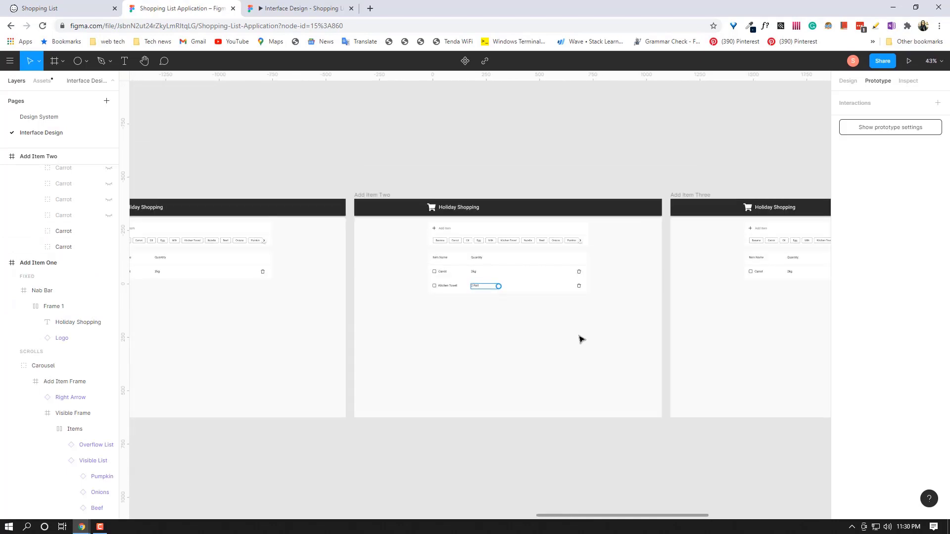
{"action": "left_click", "coordinate": [849, 82]}
{"action": "key", "text": "Escape"}
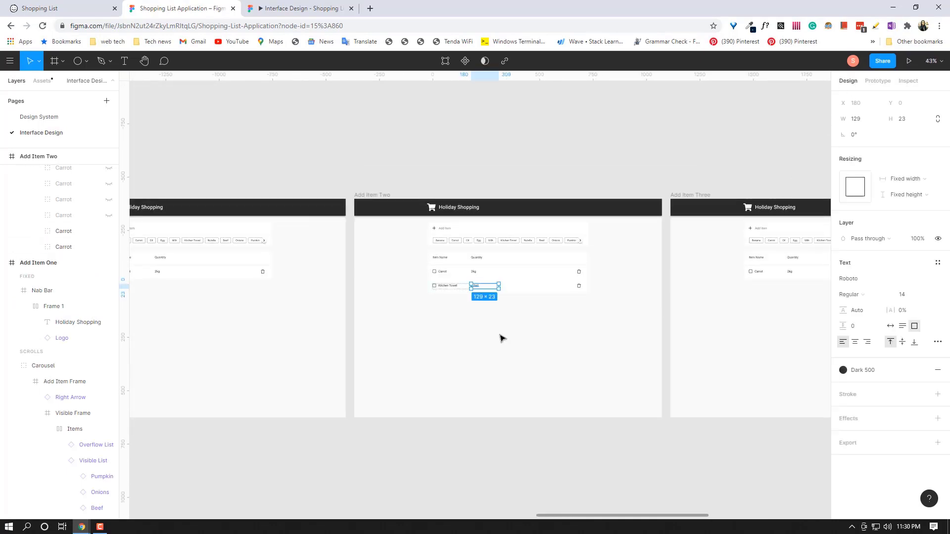
{"action": "left_click_drag", "start_coordinate": [528, 333], "coordinate": [496, 323]}
{"action": "scroll", "coordinate": [496, 323], "scroll_direction": "up", "scroll_amount": 4}
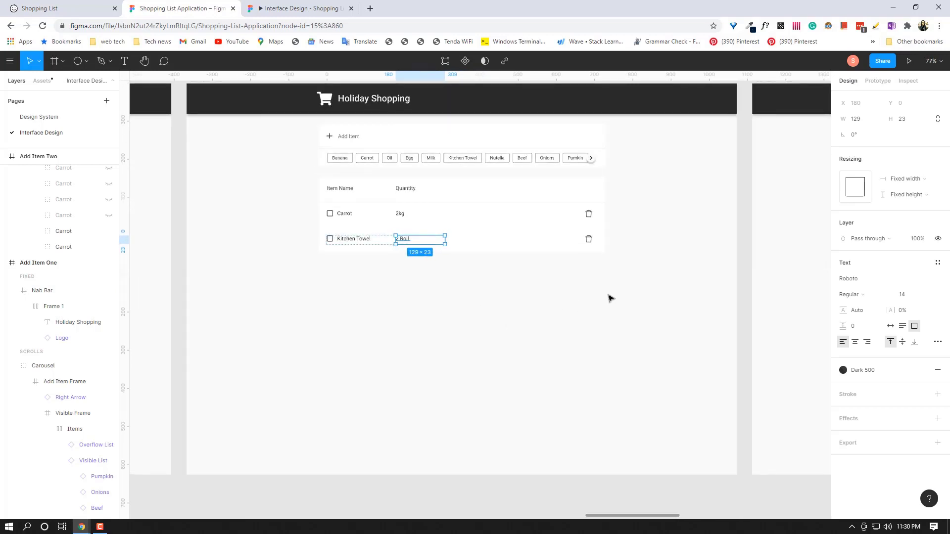
{"action": "left_click_drag", "start_coordinate": [610, 299], "coordinate": [521, 310]}
{"action": "scroll", "coordinate": [401, 311], "scroll_direction": "up", "scroll_amount": 2}
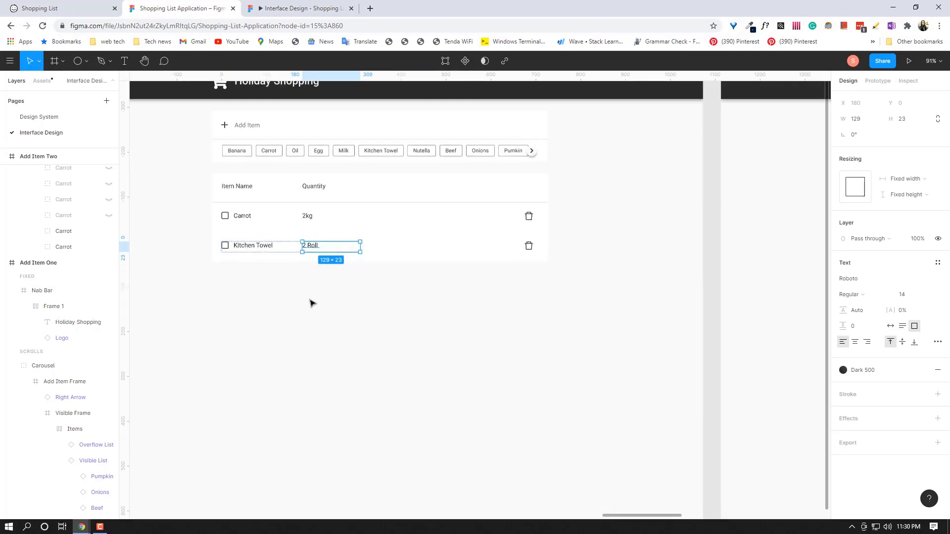
{"action": "left_click_drag", "start_coordinate": [312, 304], "coordinate": [335, 304]}
{"action": "left_click", "coordinate": [5, 263]}
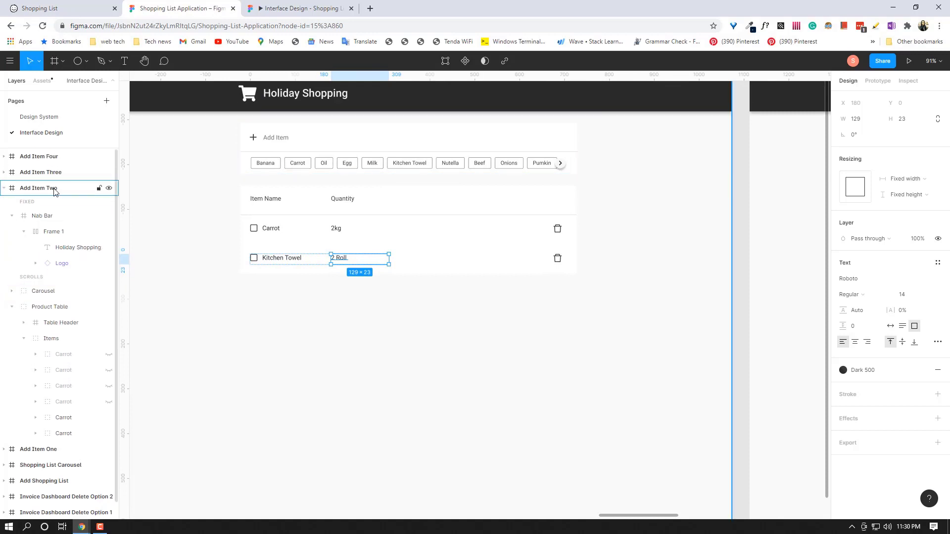
{"action": "left_click", "coordinate": [54, 191]}
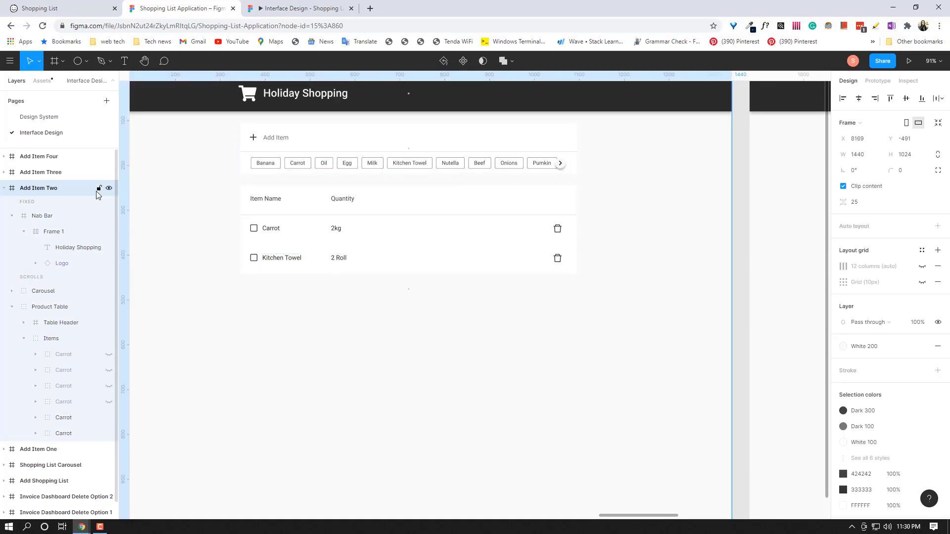
Select the Beef chip in the Add Item Two carousel and show its prototype settings.
{"action": "left_click", "coordinate": [457, 165]}
{"action": "double_click", "coordinate": [457, 165]}
{"action": "double_click", "coordinate": [458, 165]}
{"action": "double_click", "coordinate": [457, 165]}
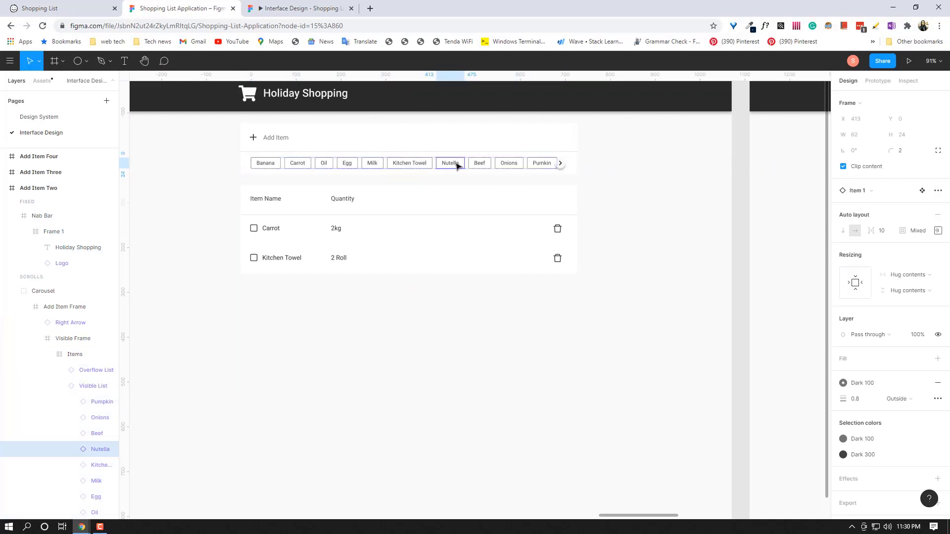
{"action": "left_click", "coordinate": [478, 165]}
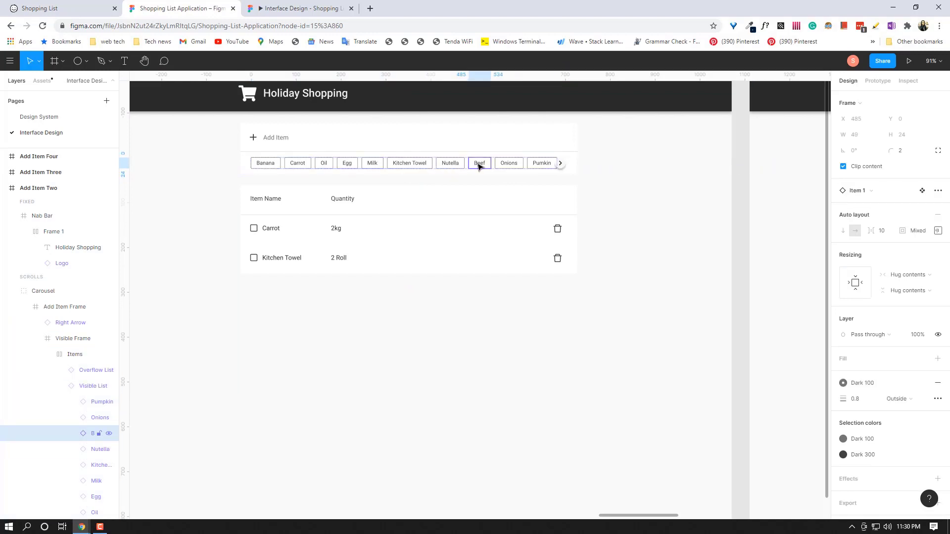
{"action": "left_click", "coordinate": [878, 82]}
Add an On click interaction navigating to Add Item Three with scroll position preserved.
{"action": "left_click", "coordinate": [861, 104]}
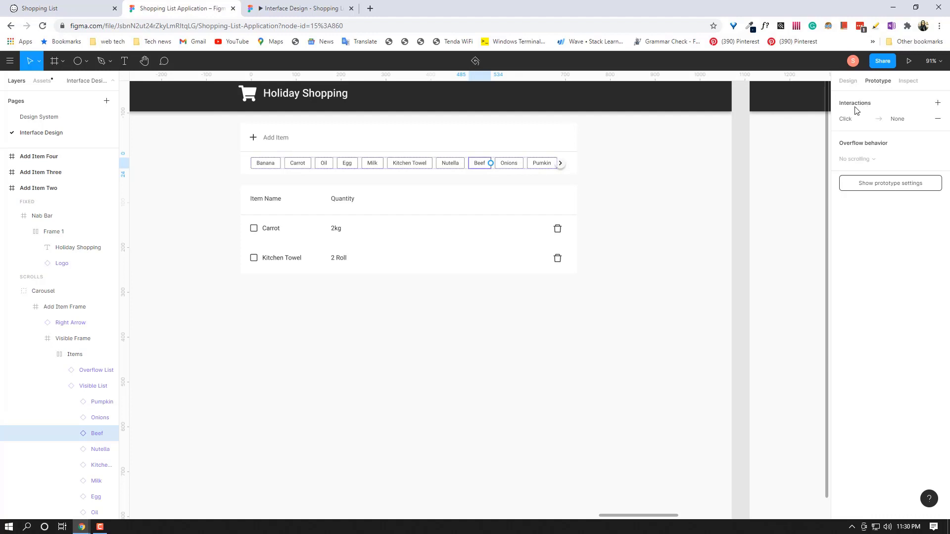
{"action": "left_click", "coordinate": [779, 160]}
{"action": "left_click", "coordinate": [758, 175]}
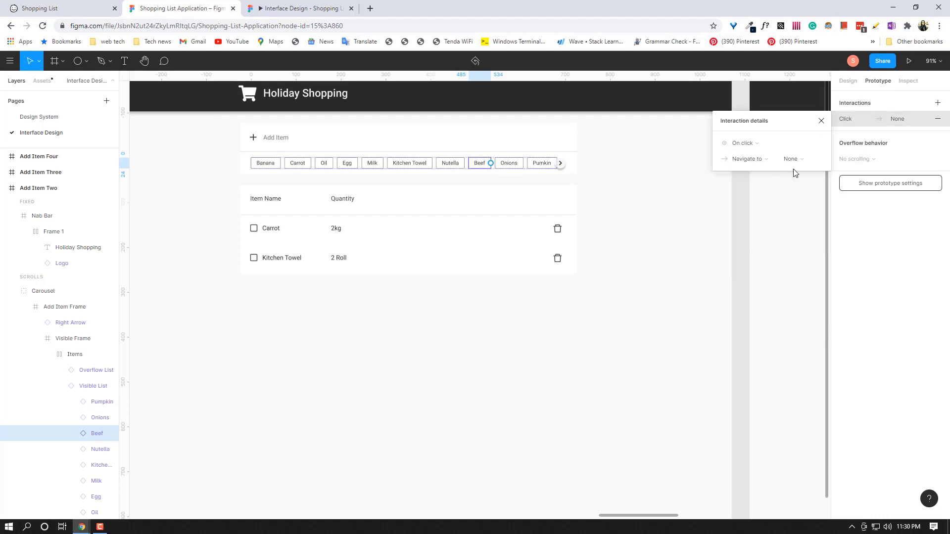
{"action": "left_click", "coordinate": [796, 159]}
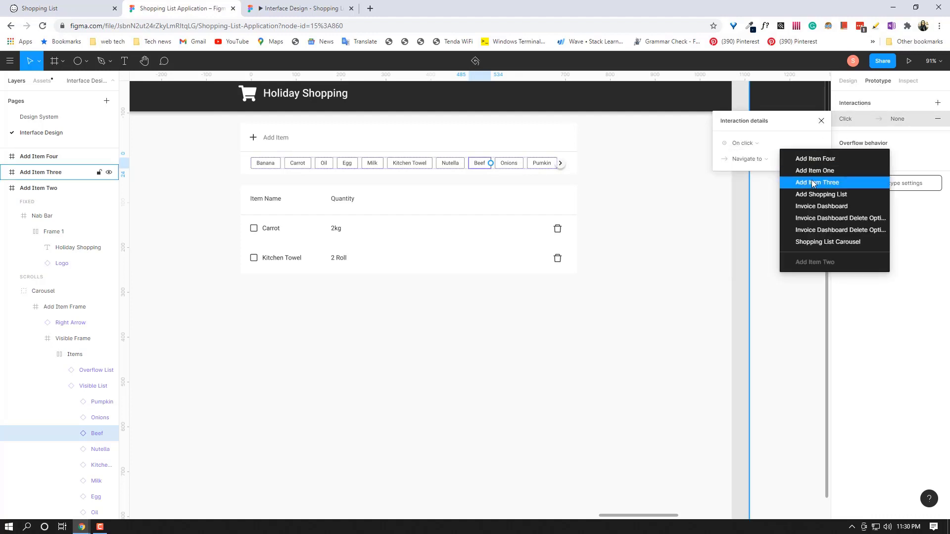
{"action": "left_click", "coordinate": [811, 183]}
{"action": "left_click", "coordinate": [757, 215]}
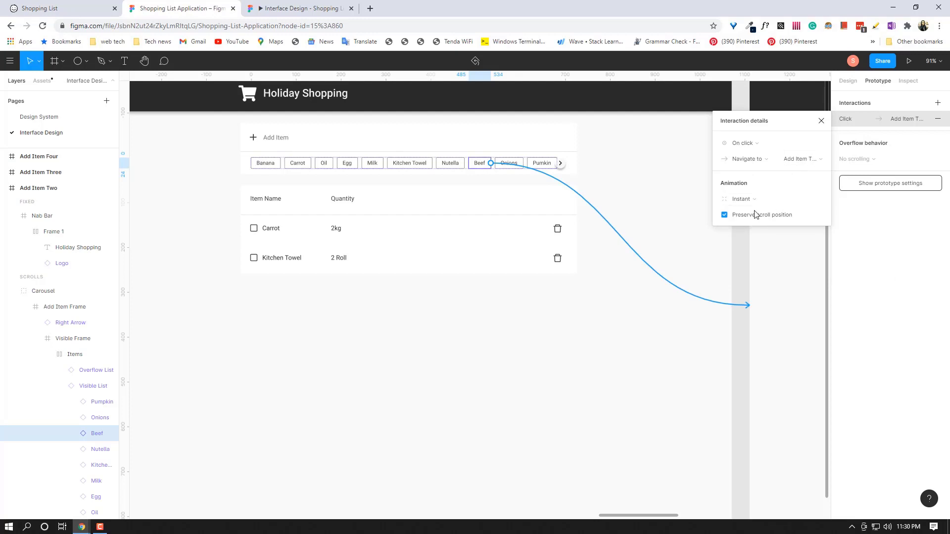
{"action": "left_click", "coordinate": [821, 120]}
{"action": "scroll", "coordinate": [741, 268], "scroll_direction": "right", "scroll_amount": 10}
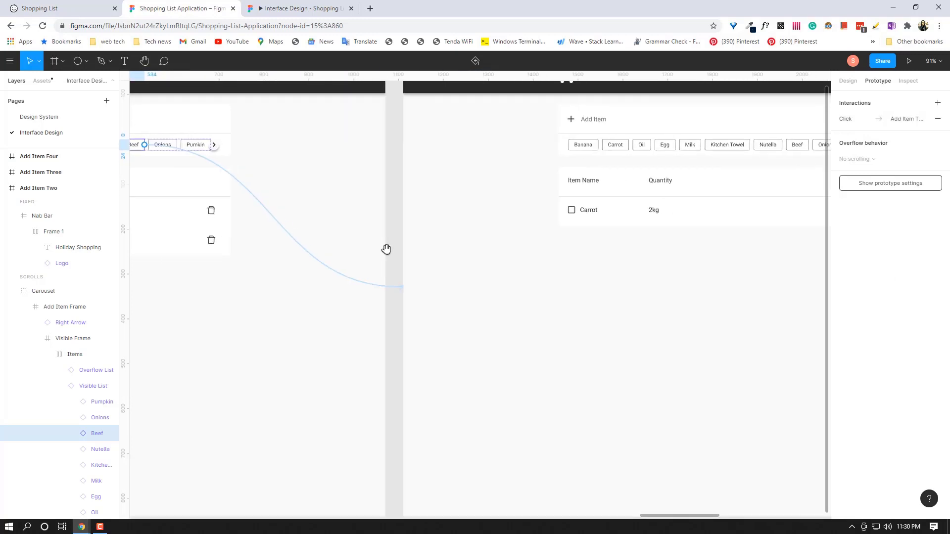
{"action": "scroll", "coordinate": [555, 270], "scroll_direction": "right", "scroll_amount": 2}
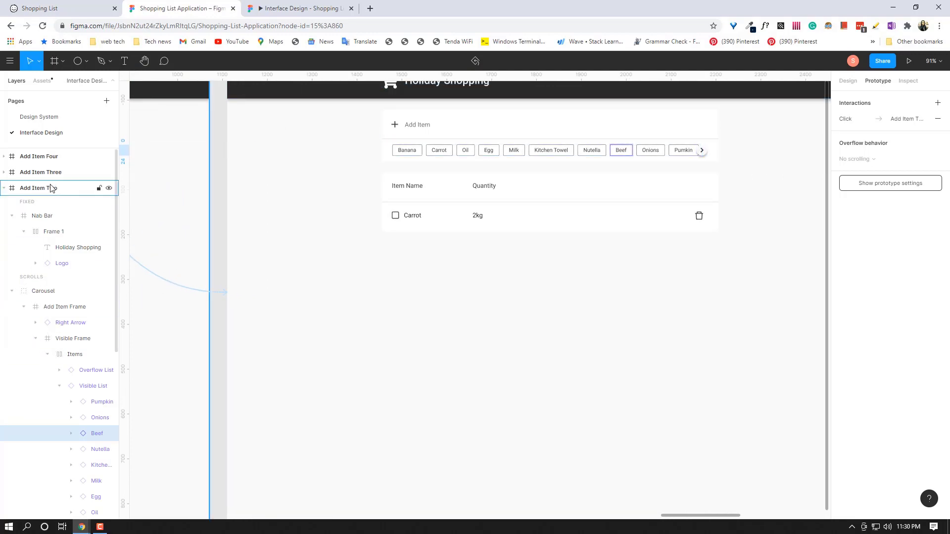
Unhide two more Carrot rows in the Add Item Three Product Table.
{"action": "left_click", "coordinate": [4, 172]}
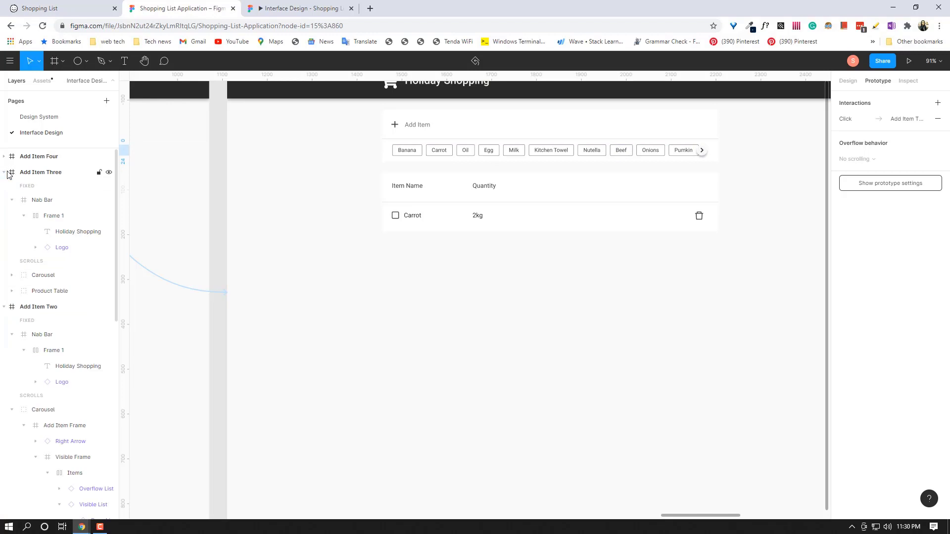
{"action": "left_click", "coordinate": [40, 291]}
{"action": "left_click", "coordinate": [12, 291]}
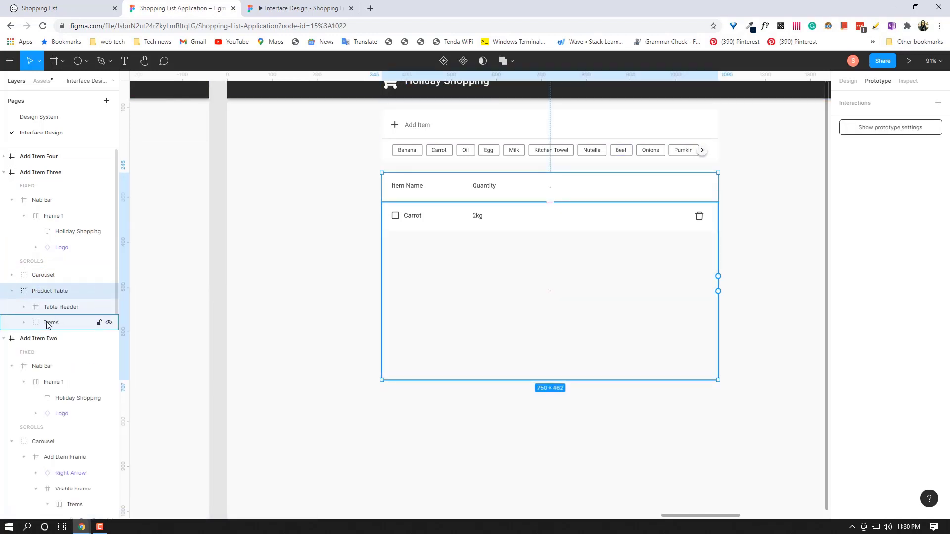
{"action": "left_click", "coordinate": [28, 326]}
{"action": "left_click", "coordinate": [24, 325]}
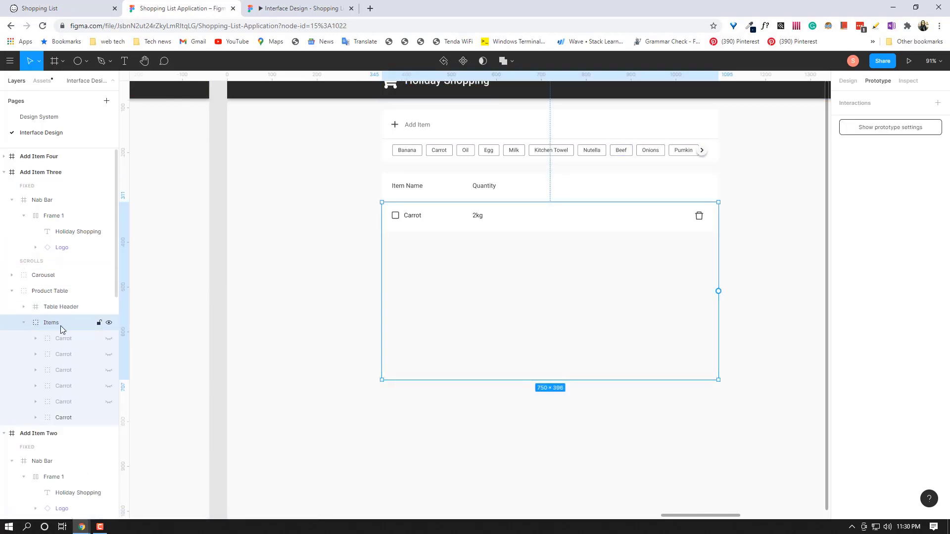
{"action": "left_click", "coordinate": [109, 402]}
{"action": "left_click", "coordinate": [109, 386]}
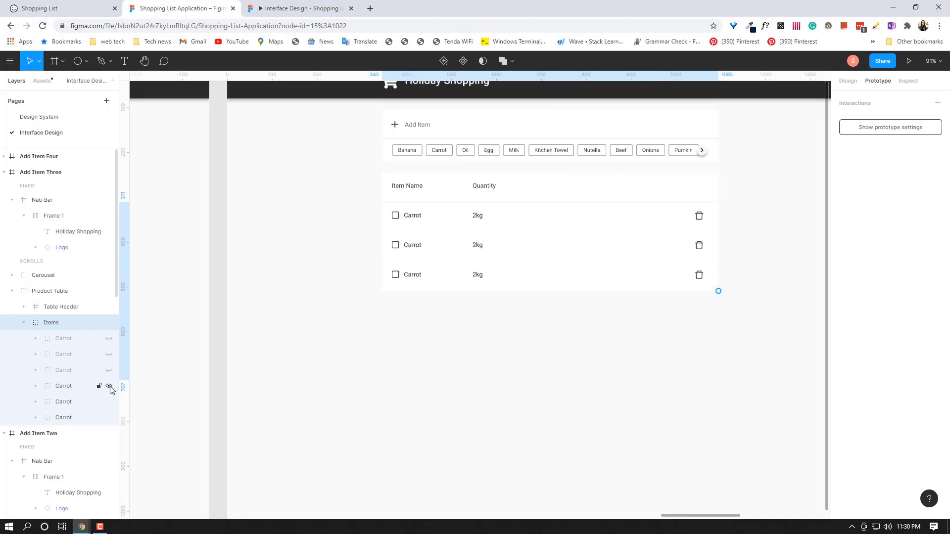
Set the second row to Kitchen Towel with quantity 2 Roll.
{"action": "left_click", "coordinate": [412, 246]}
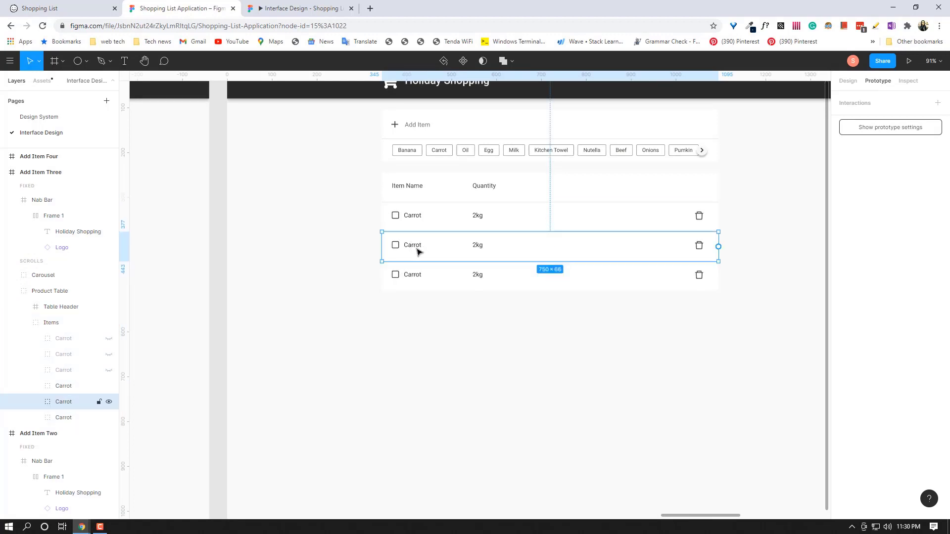
{"action": "key", "text": "ctrl+alt+g"}
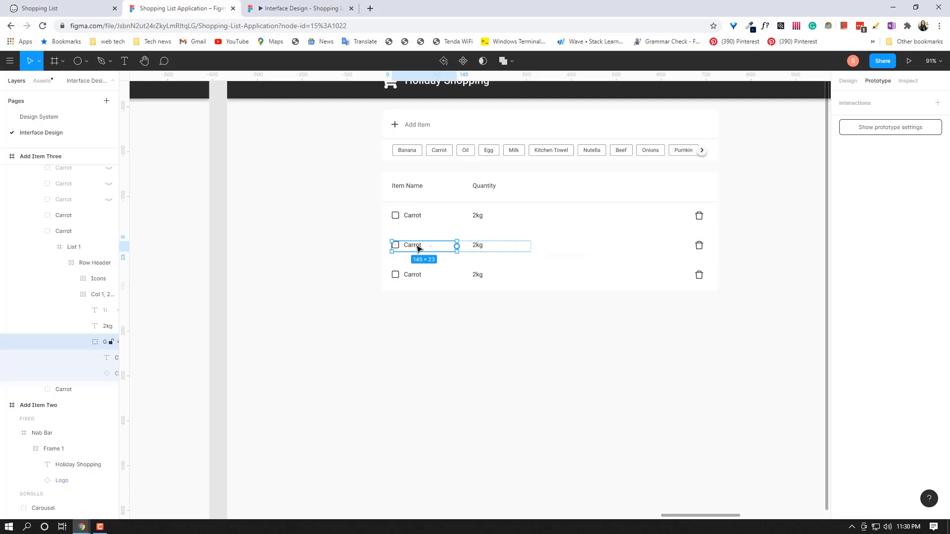
{"action": "double_click", "coordinate": [418, 246]}
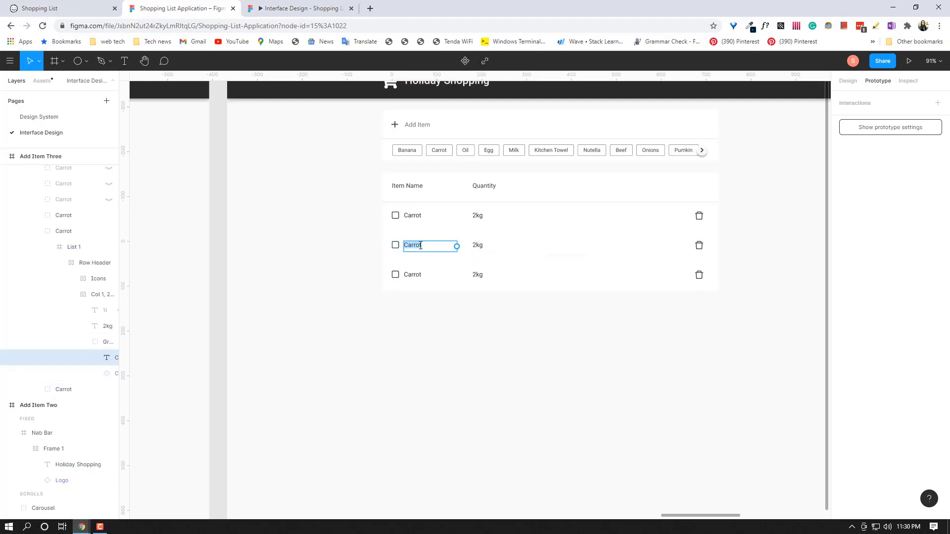
{"action": "type", "text": "Kitchen Towel"}
{"action": "double_click", "coordinate": [474, 245]}
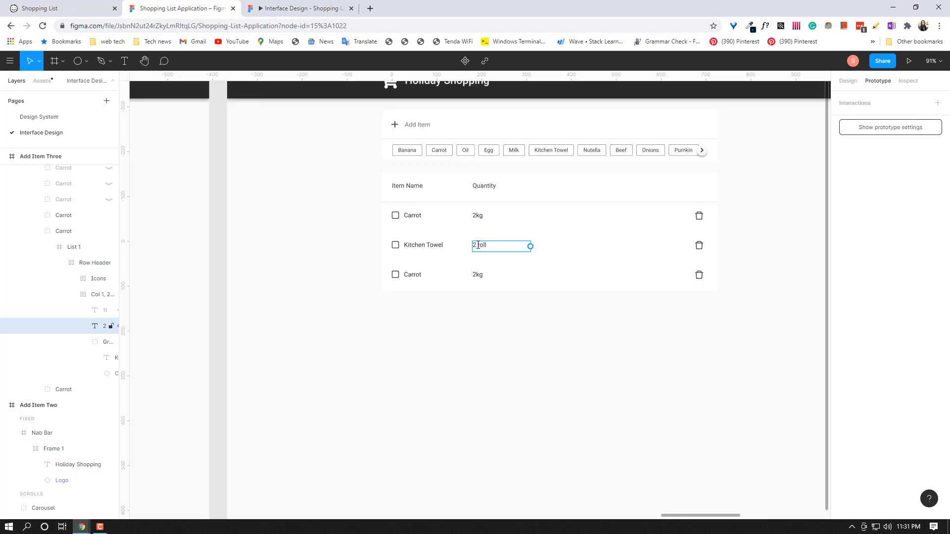
{"action": "left_click", "coordinate": [424, 276]}
Rename the third row to Beef and start typing its 5Kg quantity.
{"action": "double_click", "coordinate": [424, 277]}
{"action": "type", "text": "Beef"}
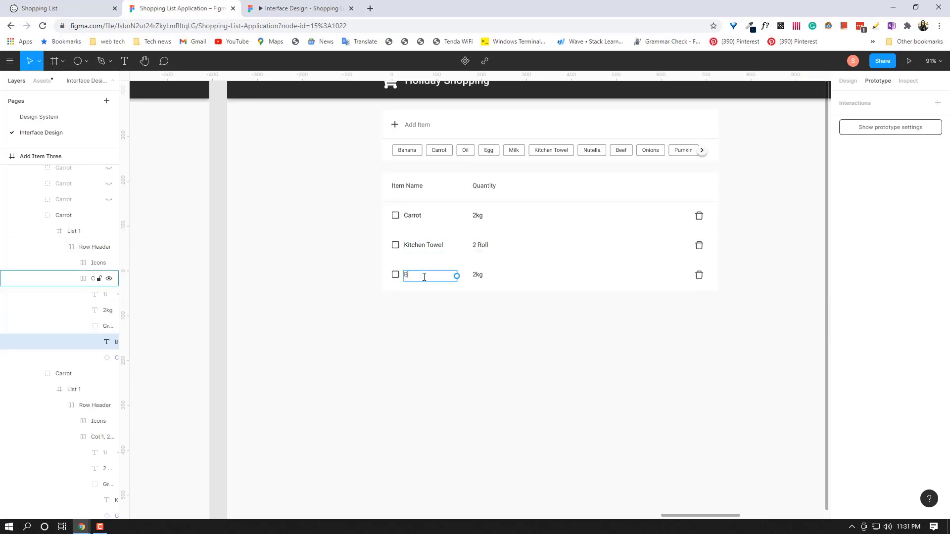
{"action": "double_click", "coordinate": [483, 275]}
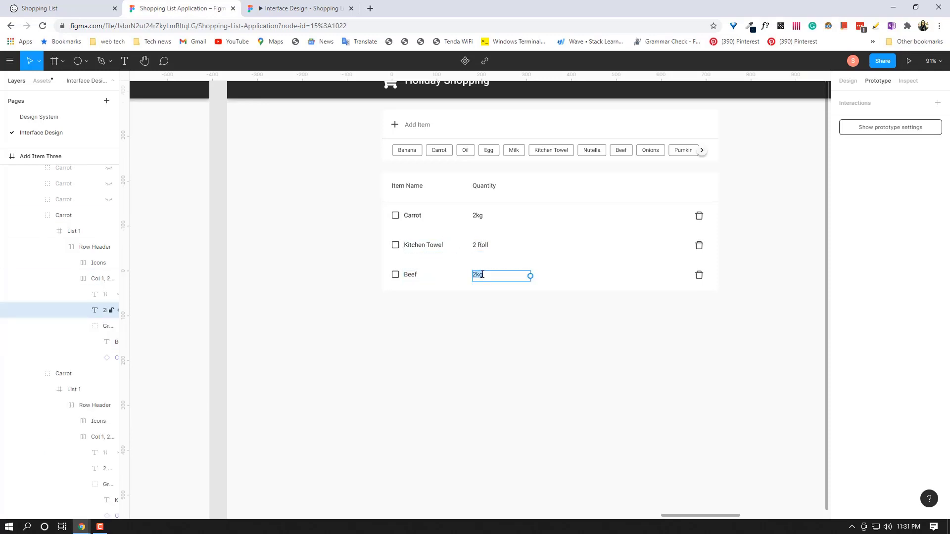
{"action": "type", "text": "5"}
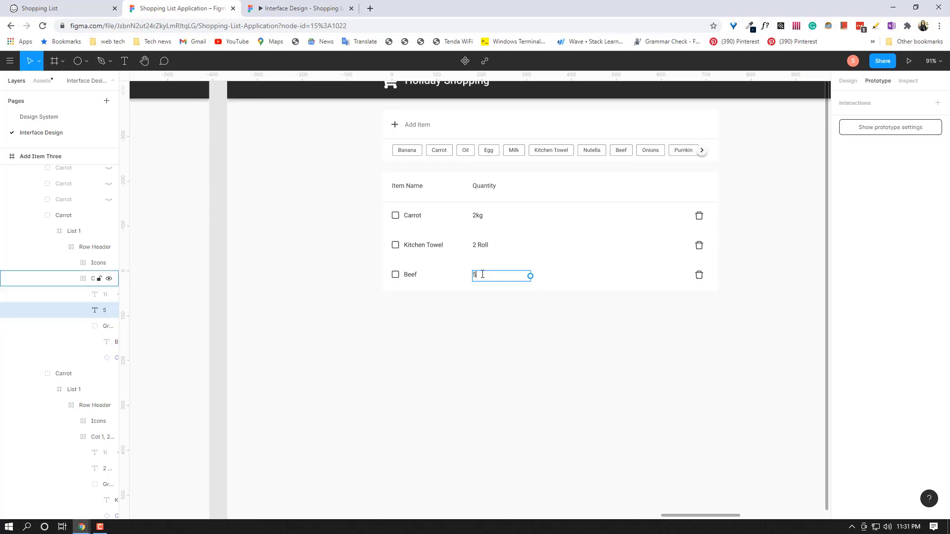
{"action": "type", "text": "Kg"}
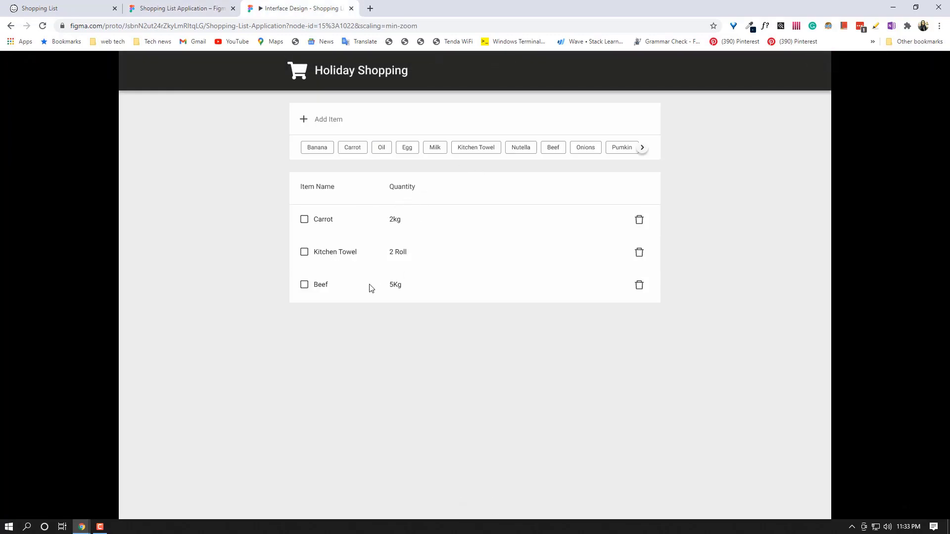
{"action": "left_click", "coordinate": [643, 148]}
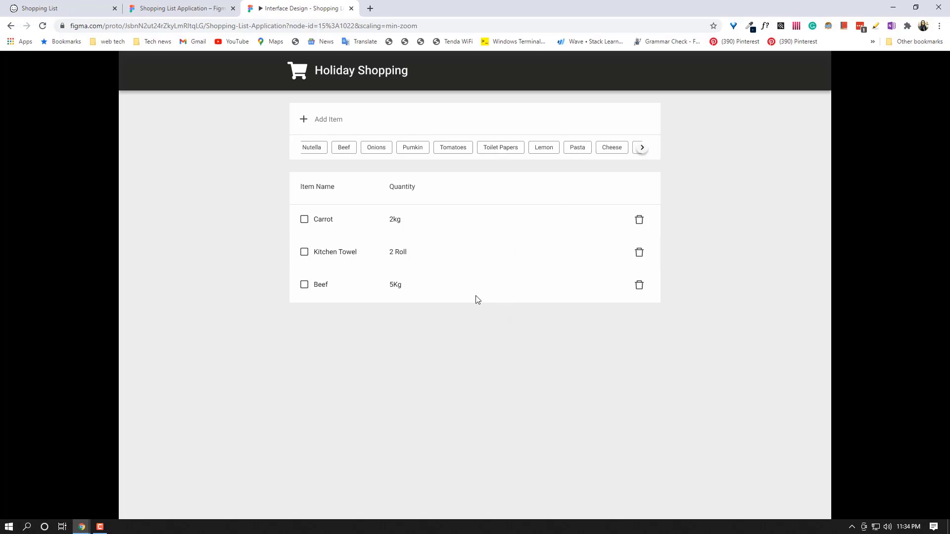
{"action": "left_click", "coordinate": [176, 8]}
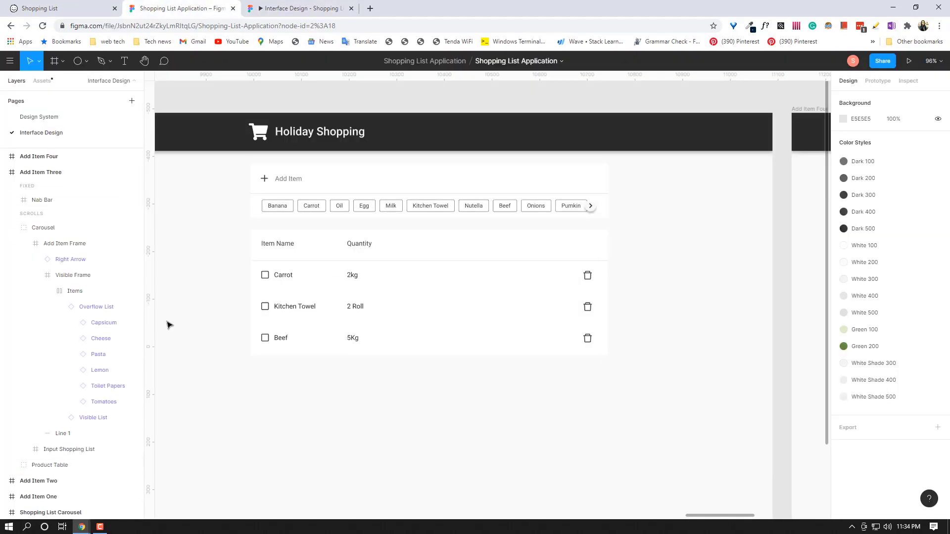
Select the Pasta chip in the carousel's overflow list and show its prototype settings.
{"action": "left_click", "coordinate": [495, 198]}
{"action": "left_click", "coordinate": [153, 330]}
{"action": "left_click", "coordinate": [97, 311]}
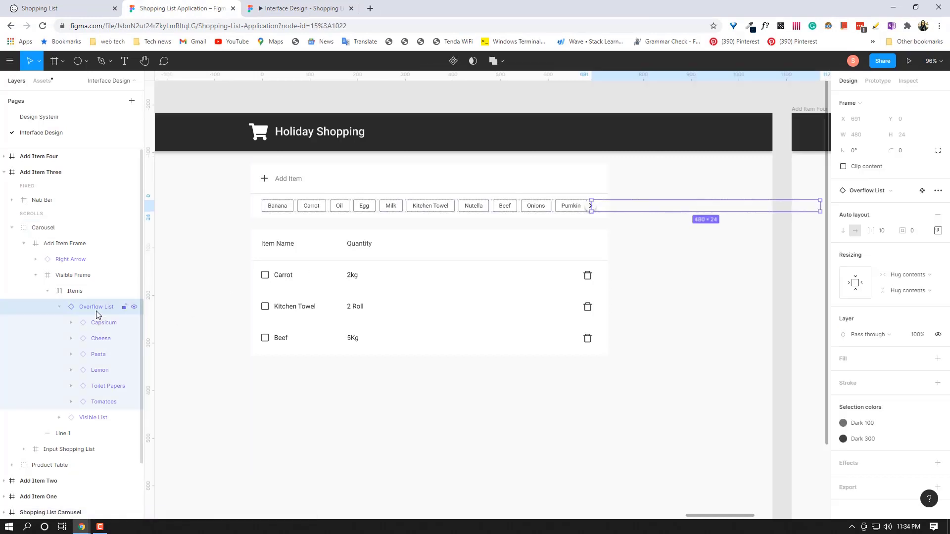
{"action": "left_click", "coordinate": [97, 355]}
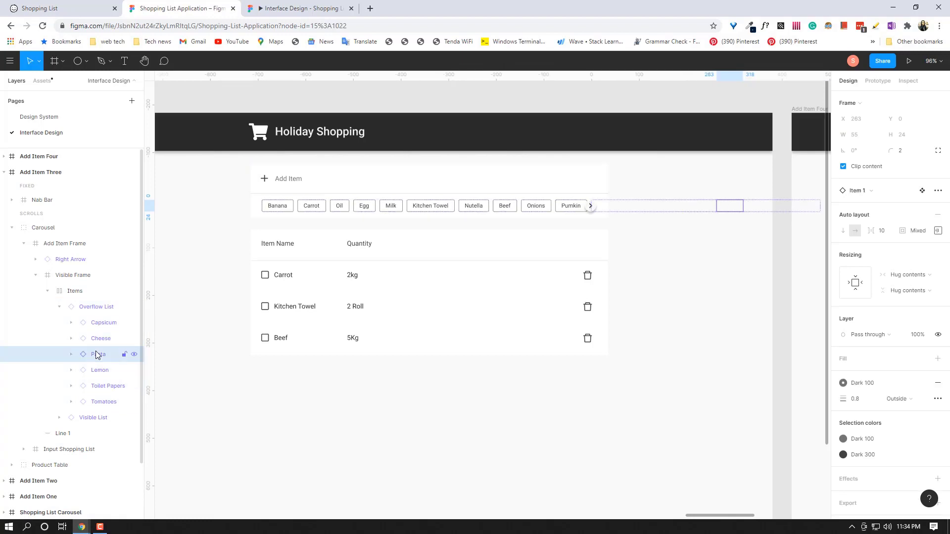
{"action": "left_click", "coordinate": [878, 82]}
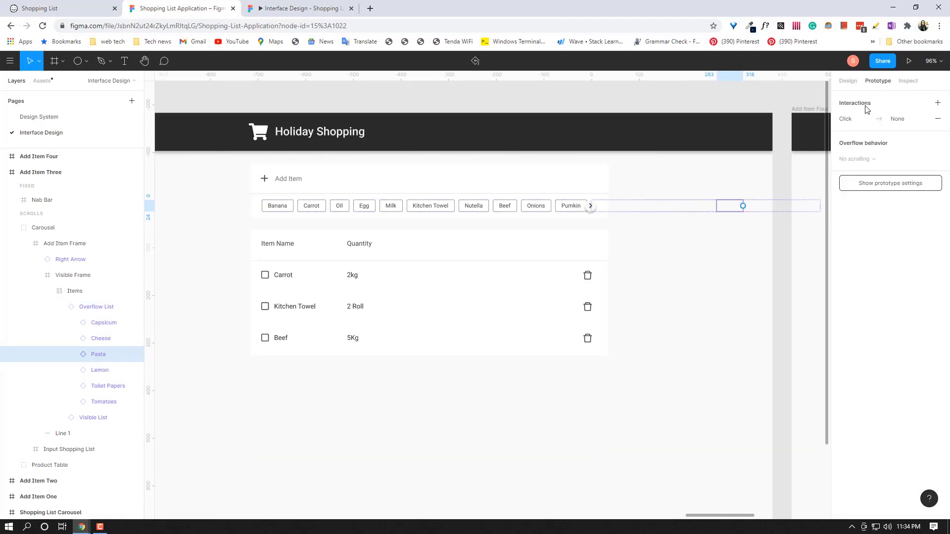
Set the Pasta chip's click action to Navigate to Add Item Four.
{"action": "left_click", "coordinate": [861, 123]}
{"action": "left_click", "coordinate": [752, 158]}
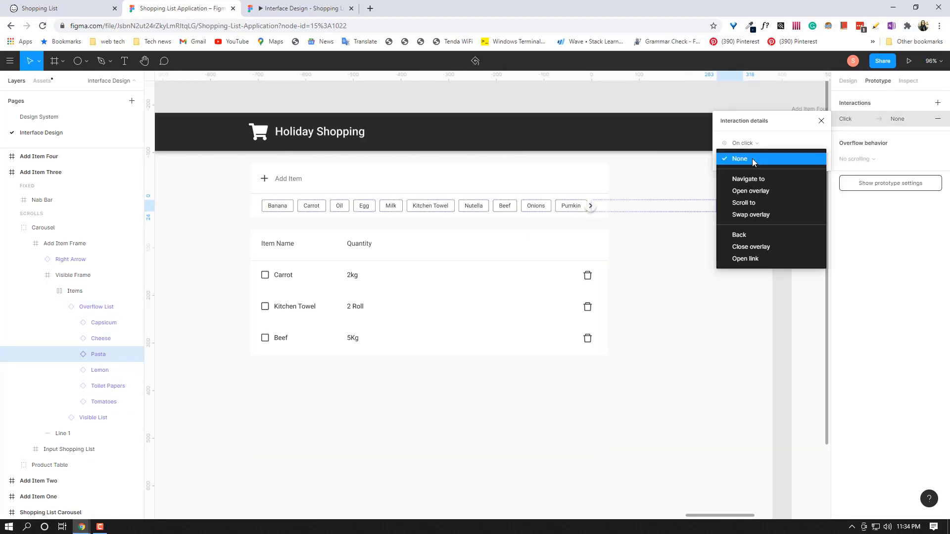
{"action": "left_click", "coordinate": [749, 178]}
{"action": "left_click", "coordinate": [806, 159]}
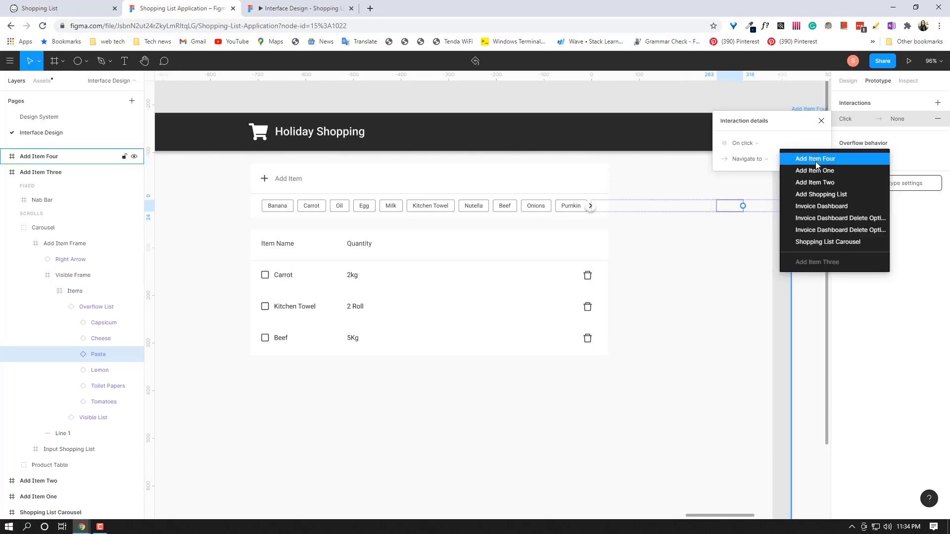
{"action": "left_click", "coordinate": [815, 161]}
{"action": "scroll", "coordinate": [670, 378], "scroll_direction": "right", "scroll_amount": 8}
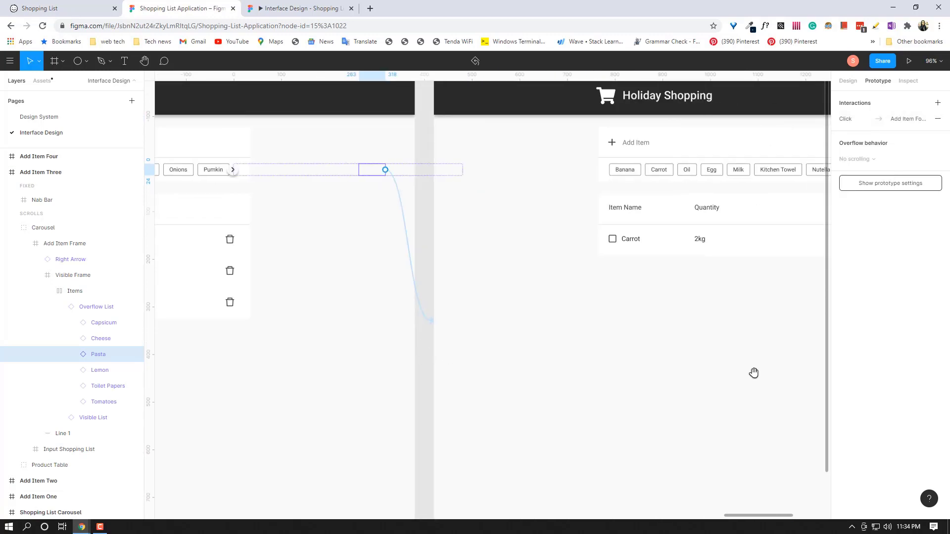
{"action": "left_click_drag", "start_coordinate": [753, 373], "coordinate": [509, 293]}
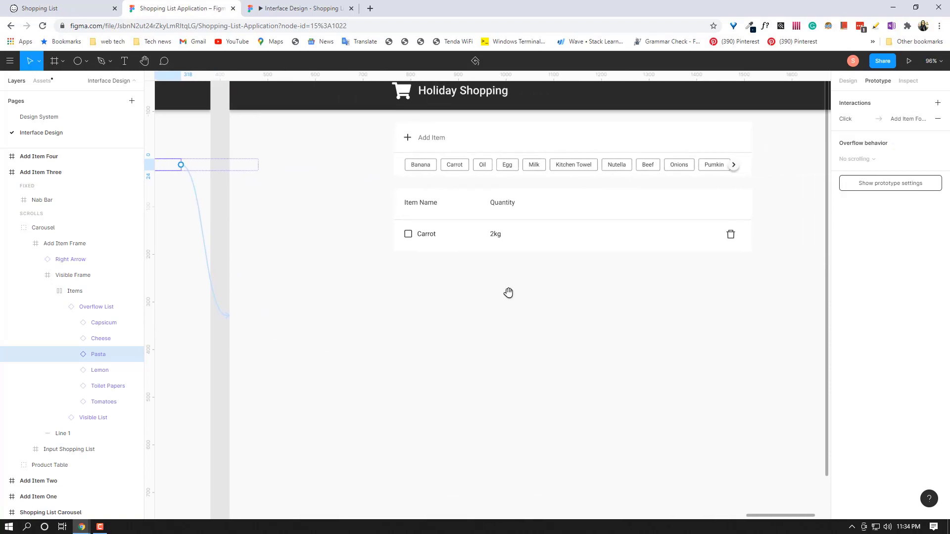
{"action": "left_click", "coordinate": [305, 5]}
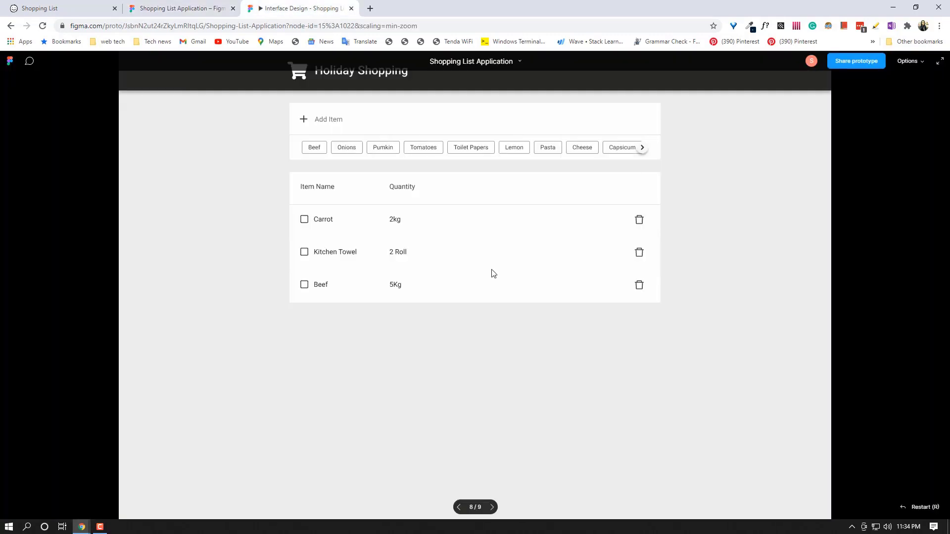
{"action": "left_click", "coordinate": [642, 148]}
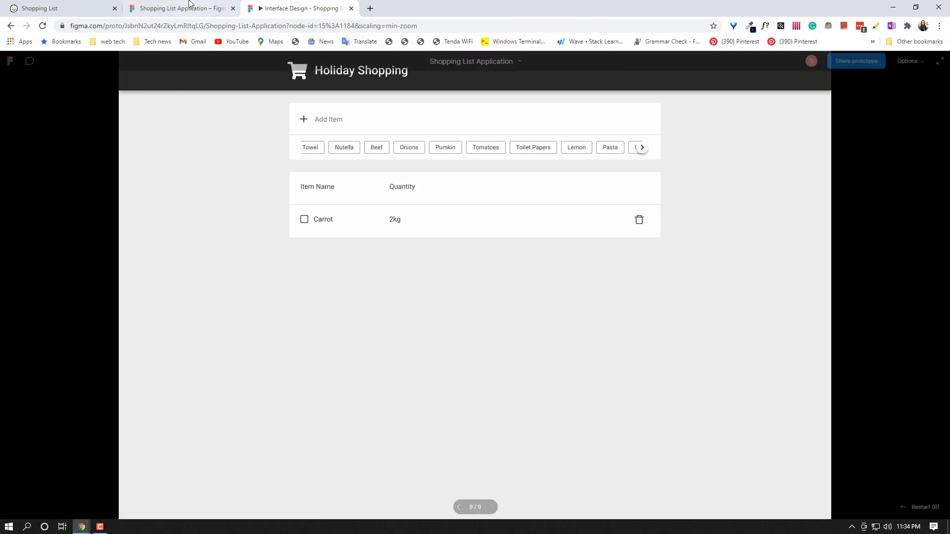
{"action": "key", "text": "ctrl+shift+Tab"}
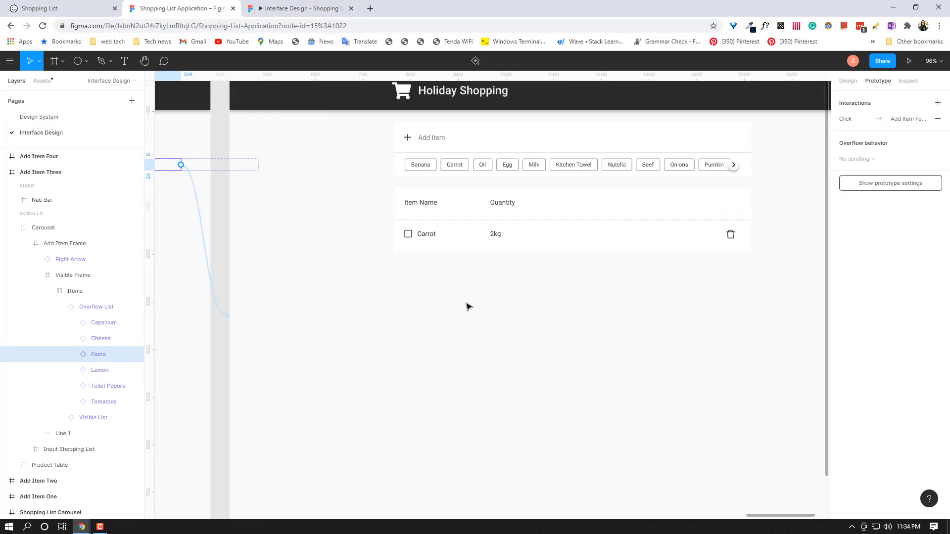
Expand Add Item Four's Product Table items and unhide four hidden Carrot rows.
{"action": "left_click", "coordinate": [447, 252]}
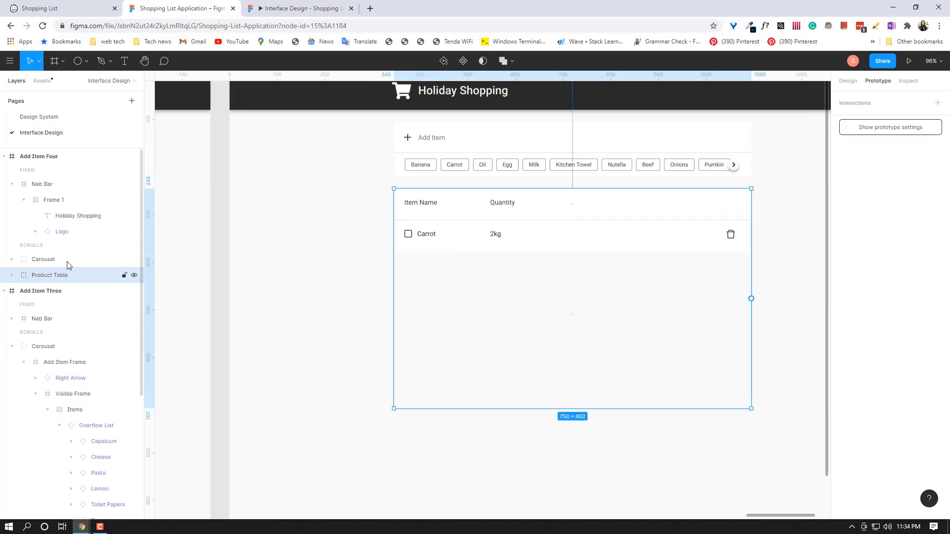
{"action": "left_click", "coordinate": [12, 274]}
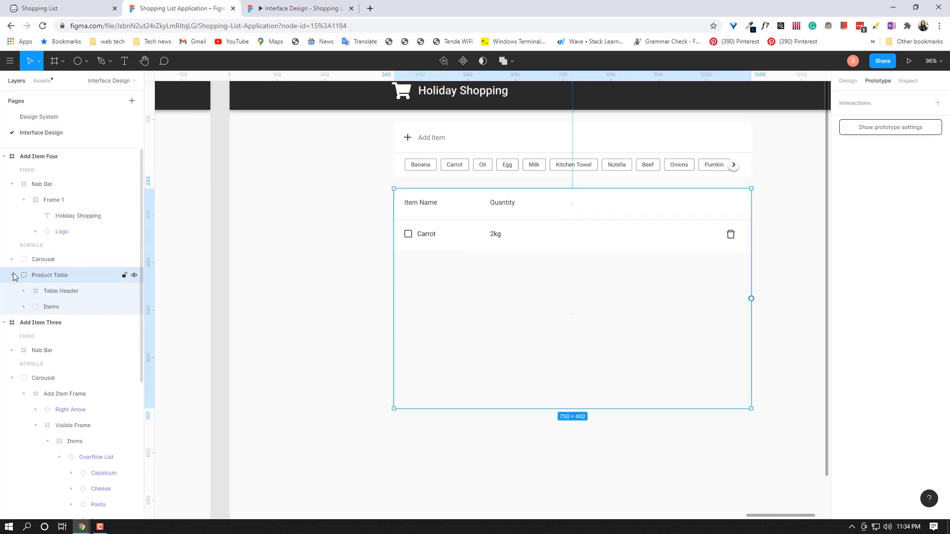
{"action": "left_click", "coordinate": [24, 307]}
{"action": "left_click", "coordinate": [134, 386]}
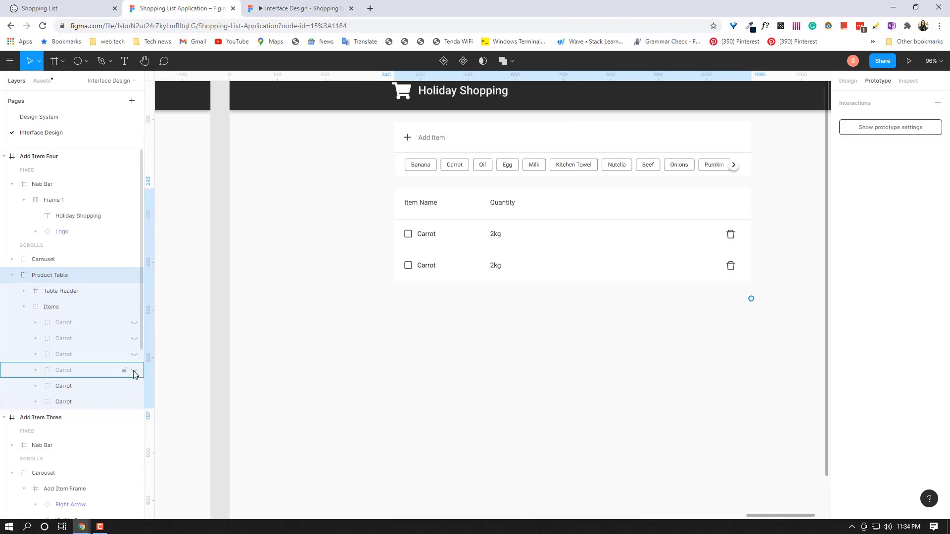
{"action": "left_click", "coordinate": [134, 370]}
{"action": "left_click", "coordinate": [134, 355]}
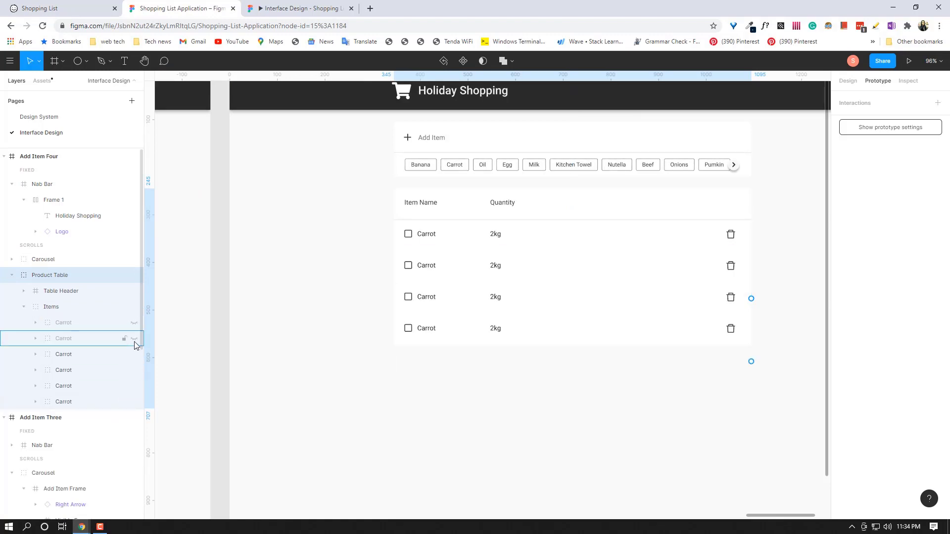
{"action": "left_click", "coordinate": [134, 339]}
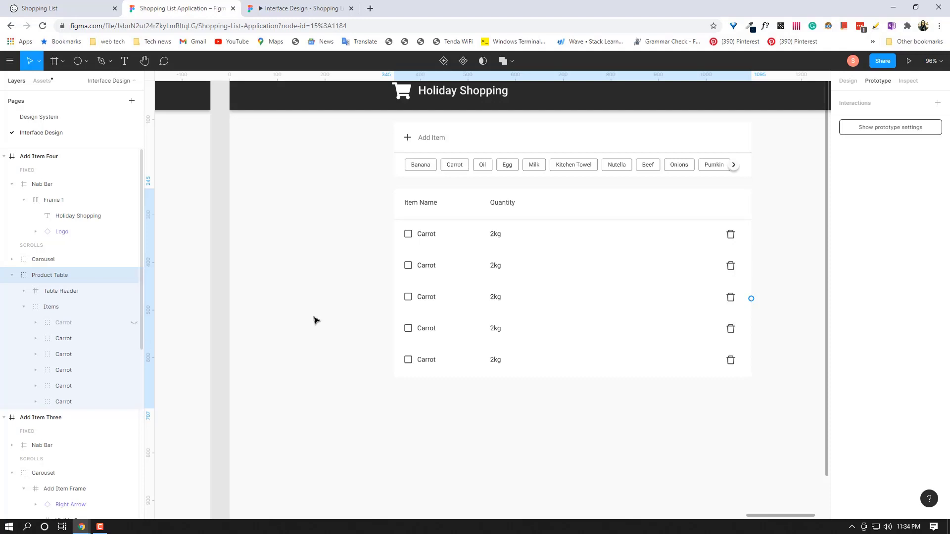
Change the second row to Kitchen Towel, 2 roll, and the third to Beef, 5Kg.
{"action": "double_click", "coordinate": [431, 265]}
{"action": "double_click", "coordinate": [430, 265]}
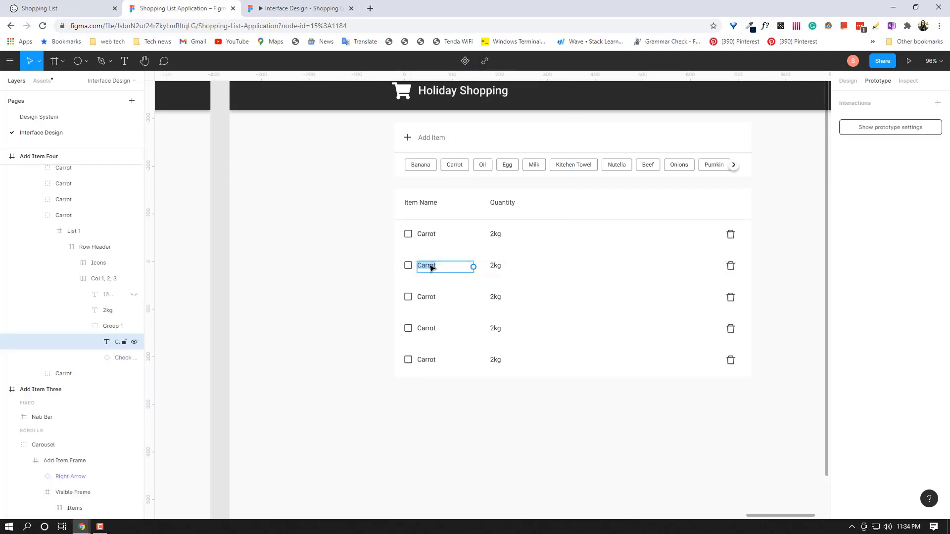
{"action": "key", "text": "BackSpace"}
{"action": "type", "text": "Kitchen Towel"}
{"action": "left_click", "coordinate": [497, 265]}
{"action": "type", "text": "roll"}
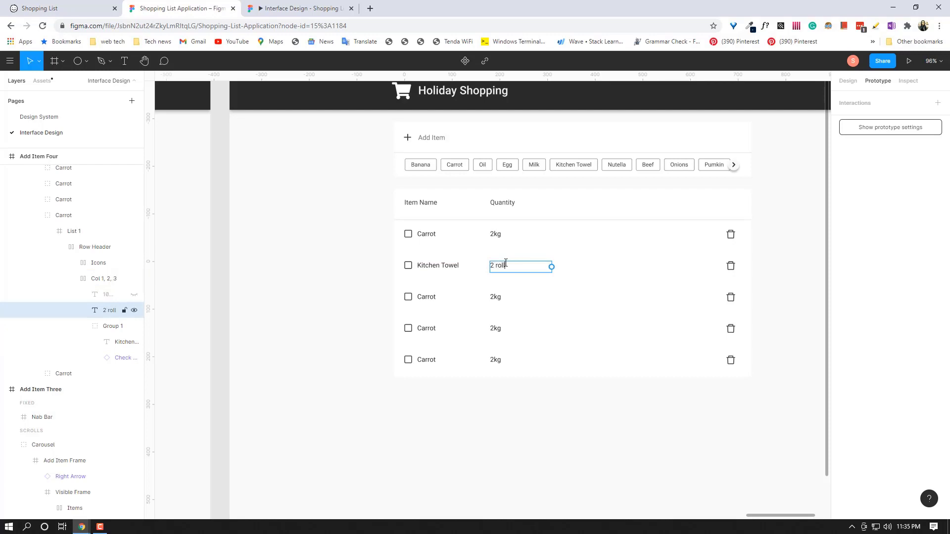
{"action": "double_click", "coordinate": [431, 297]}
{"action": "type", "text": "Beef"}
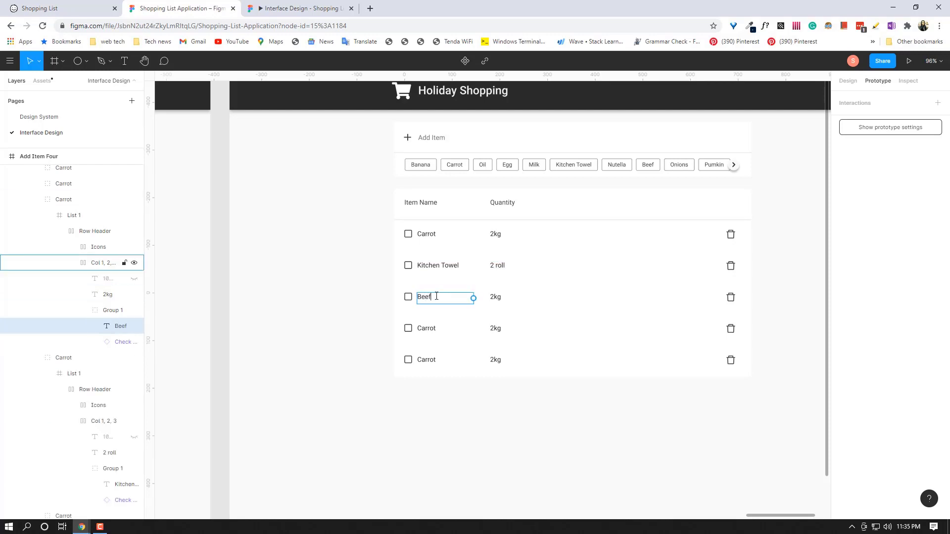
{"action": "left_click", "coordinate": [499, 297]}
{"action": "type", "text": "5Kg"}
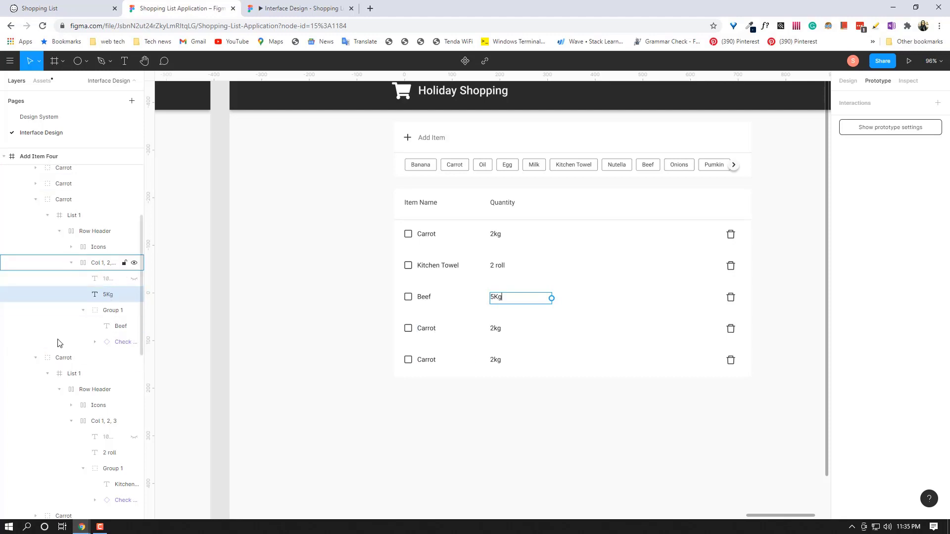
Hide the fifth row, make the fourth row Cheese 500g, and preview the prototype.
{"action": "scroll", "coordinate": [106, 297], "scroll_direction": "down", "scroll_amount": 2}
{"action": "scroll", "coordinate": [98, 282], "scroll_direction": "up", "scroll_amount": 5}
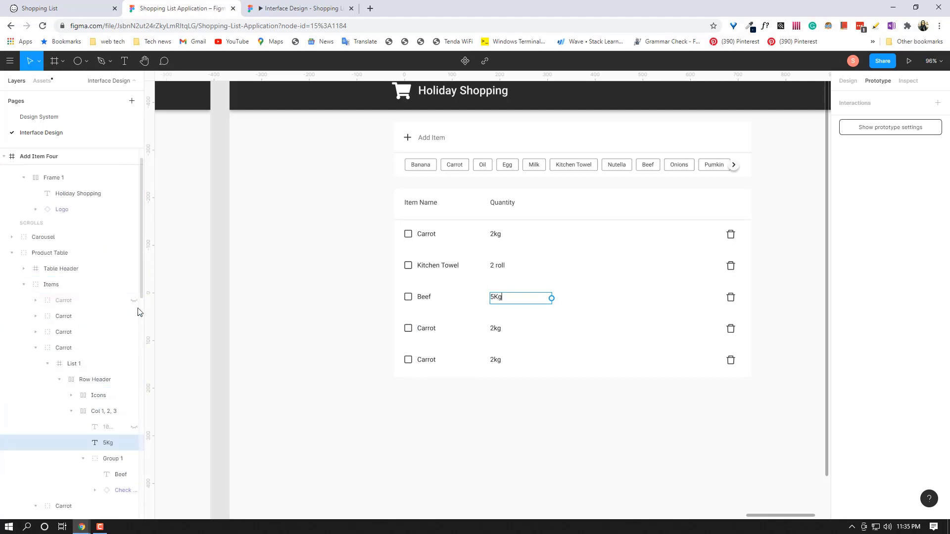
{"action": "left_click", "coordinate": [135, 316]}
{"action": "double_click", "coordinate": [432, 330]}
{"action": "double_click", "coordinate": [431, 329]}
{"action": "type", "text": "Cheese"}
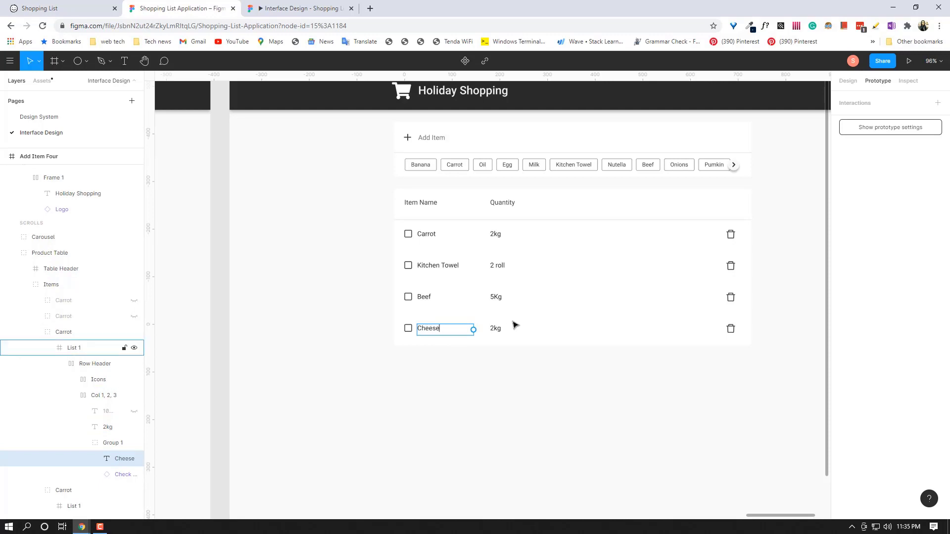
{"action": "double_click", "coordinate": [502, 328]}
{"action": "type", "text": "500"}
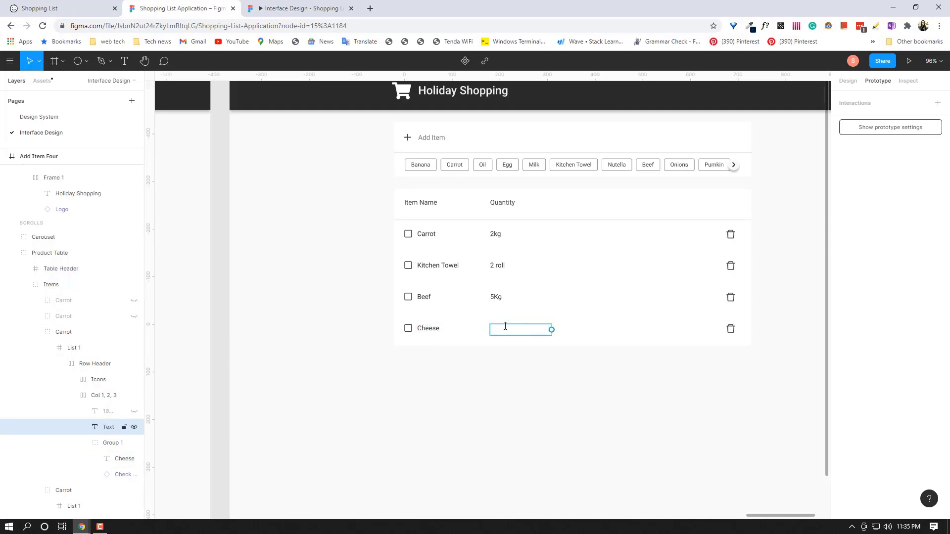
{"action": "type", "text": "G"}
{"action": "key", "text": "BackSpace"}
{"action": "type", "text": "g"}
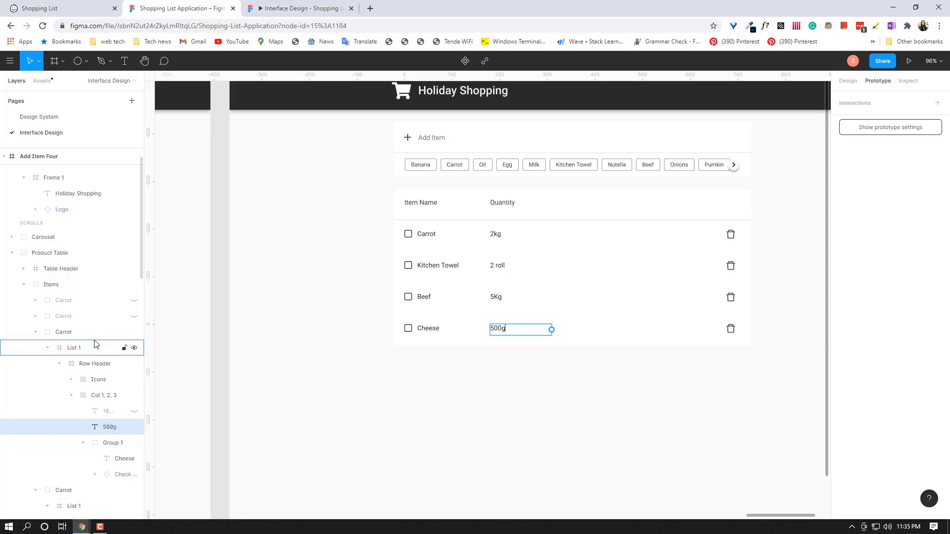
{"action": "left_click", "coordinate": [329, 5]}
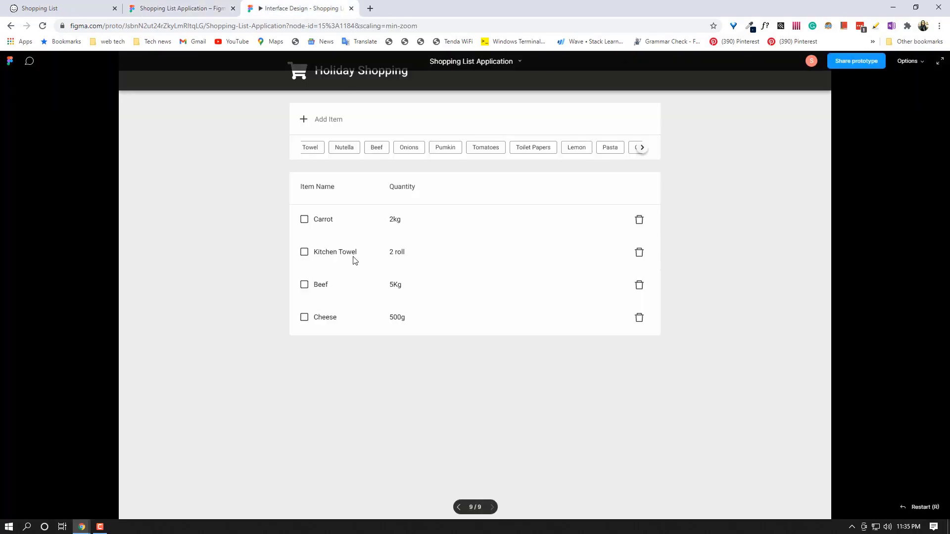
Go back one prototype screen, scroll the chip carousel to Pasta, then return to the editor.
{"action": "key", "text": "Left"}
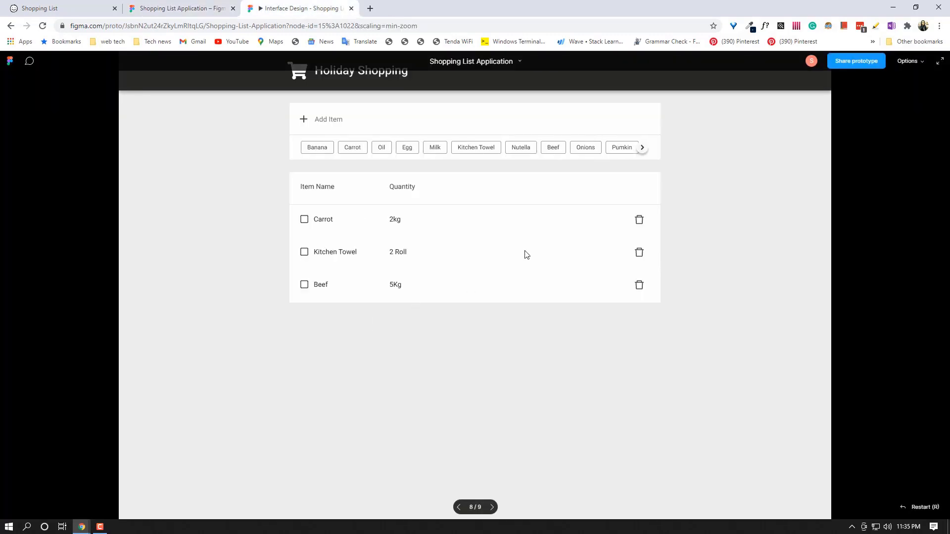
{"action": "left_click", "coordinate": [643, 149]}
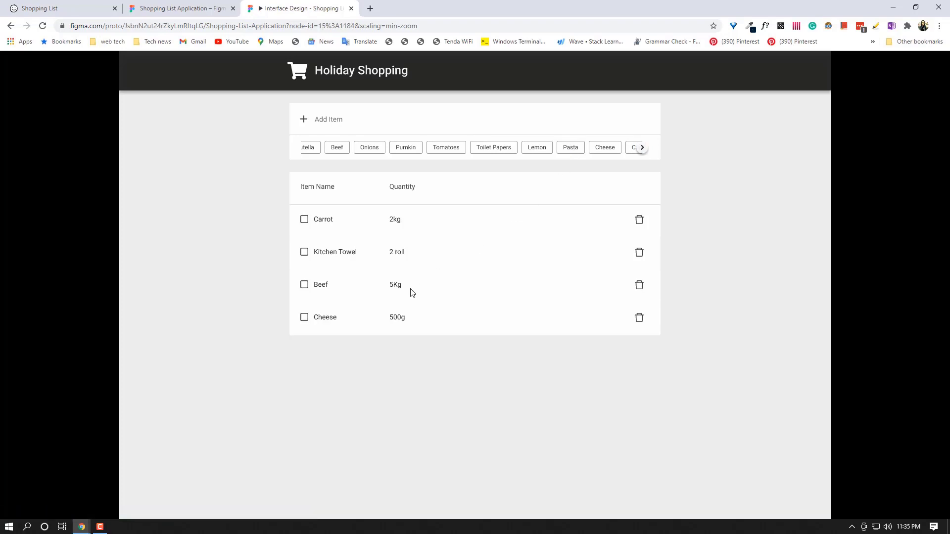
{"action": "key", "text": "ctrl+shift+Tab"}
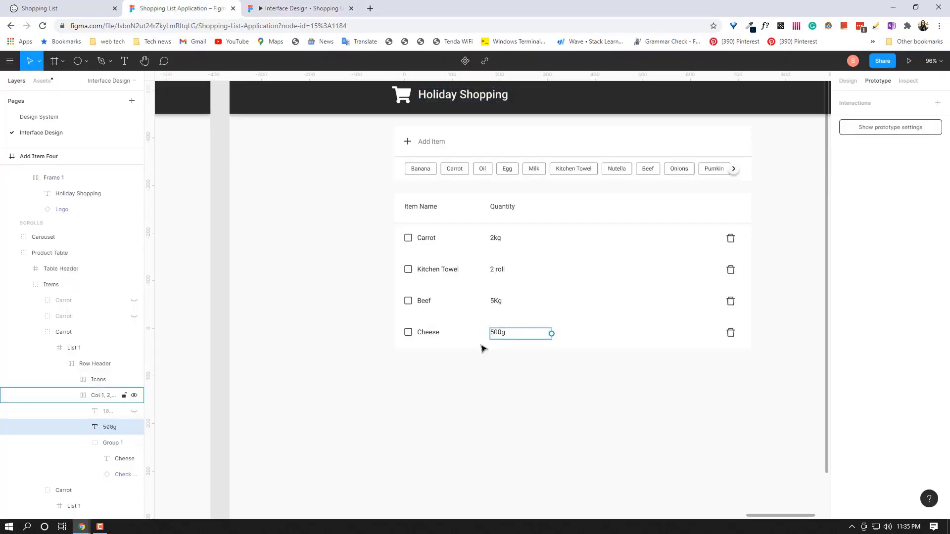
Replace the last row's Cheese 500g with Pasta, 3Kg and verify it in the prototype.
{"action": "left_click", "coordinate": [470, 333]}
{"action": "double_click", "coordinate": [432, 332]}
{"action": "type", "text": "Pasta"}
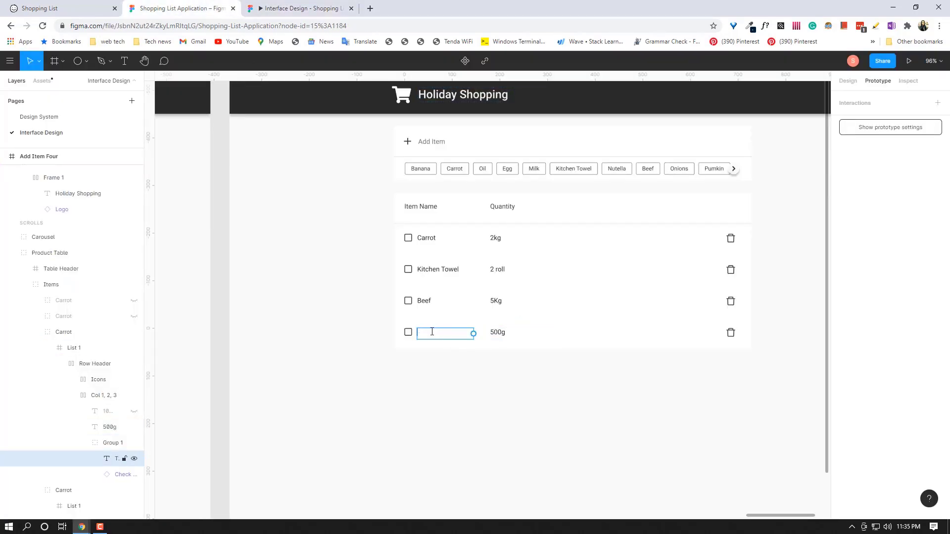
{"action": "left_click", "coordinate": [499, 334]}
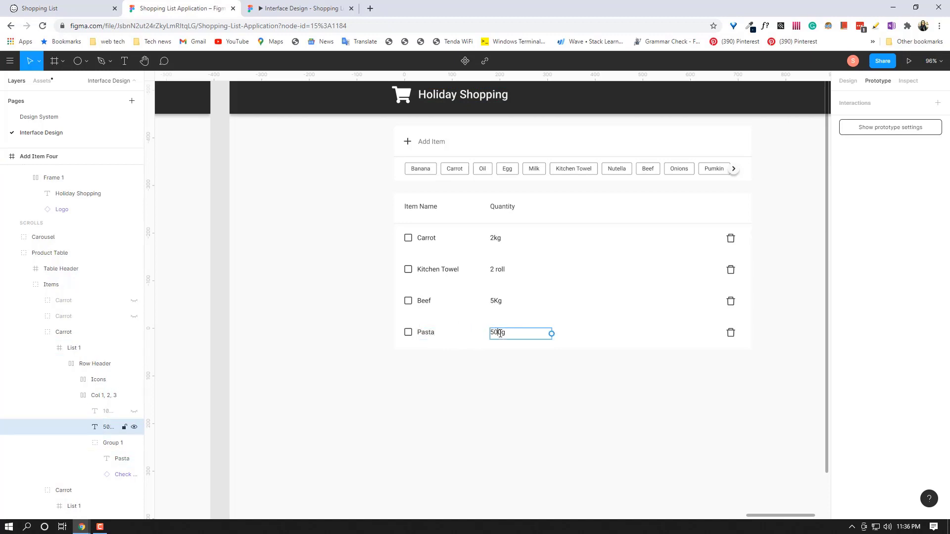
{"action": "type", "text": "3"}
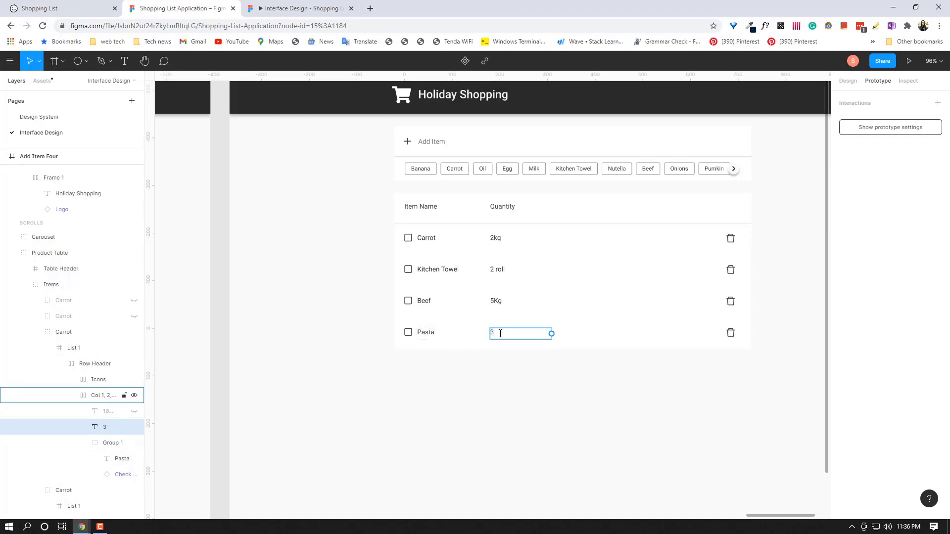
{"action": "type", "text": "Kg"}
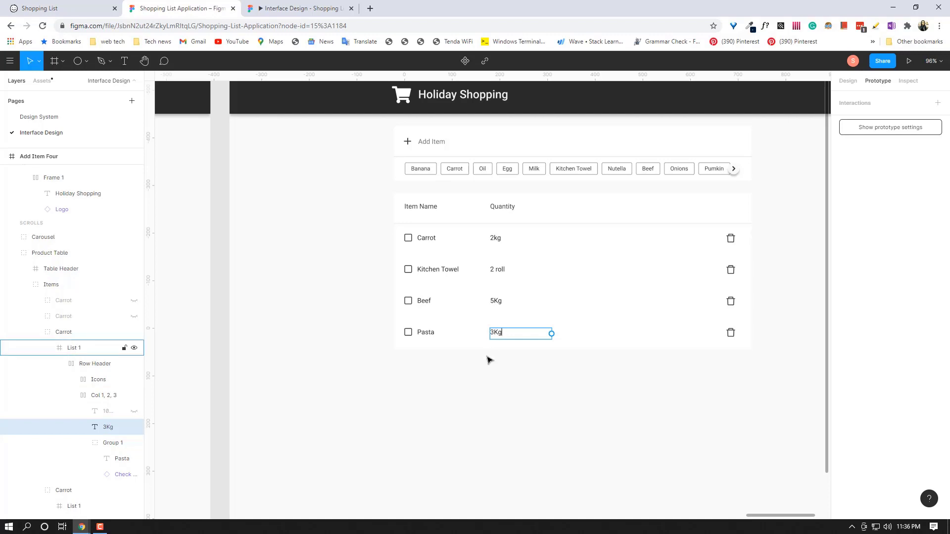
{"action": "left_click", "coordinate": [302, 9]}
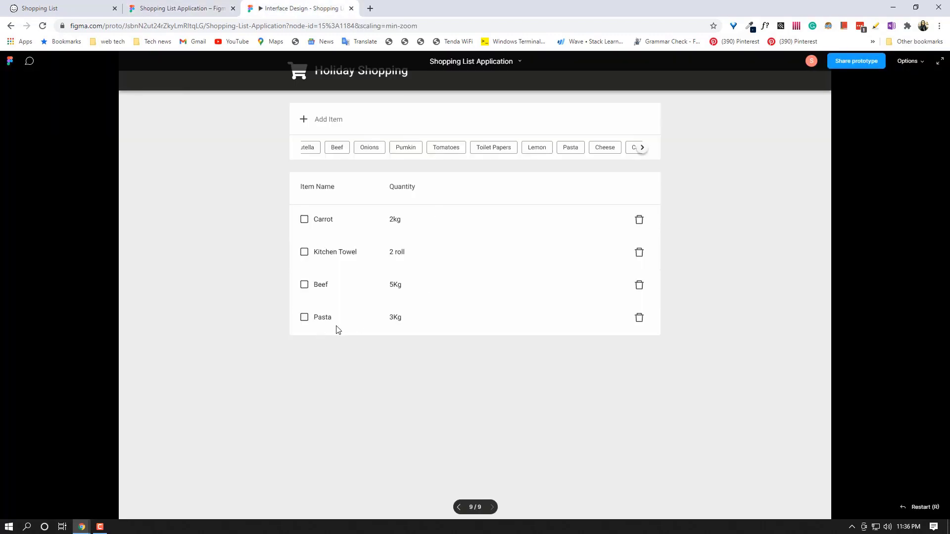
{"action": "left_click", "coordinate": [201, 8]}
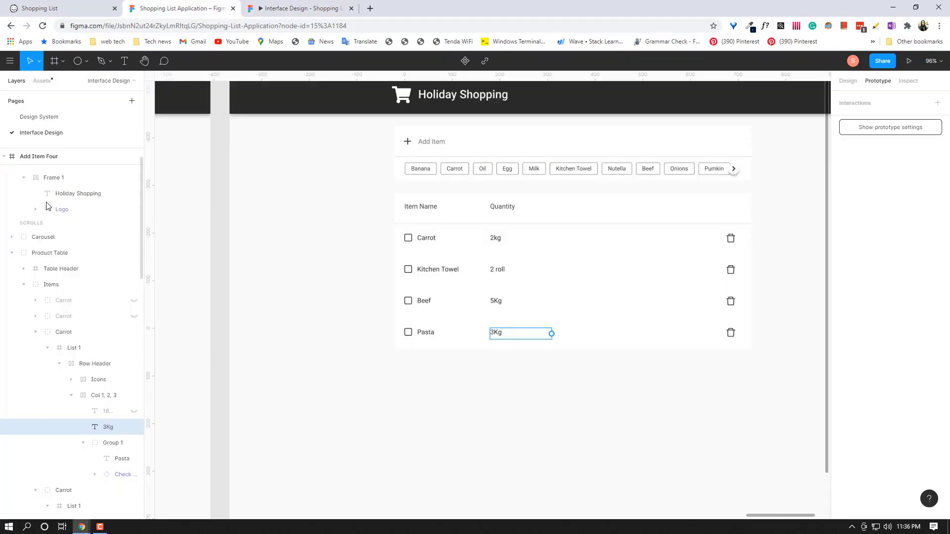
Collapse the Add Item Four and Three layer trees and select the Add Item Four frame.
{"action": "scroll", "coordinate": [53, 241], "scroll_direction": "up", "scroll_amount": 2}
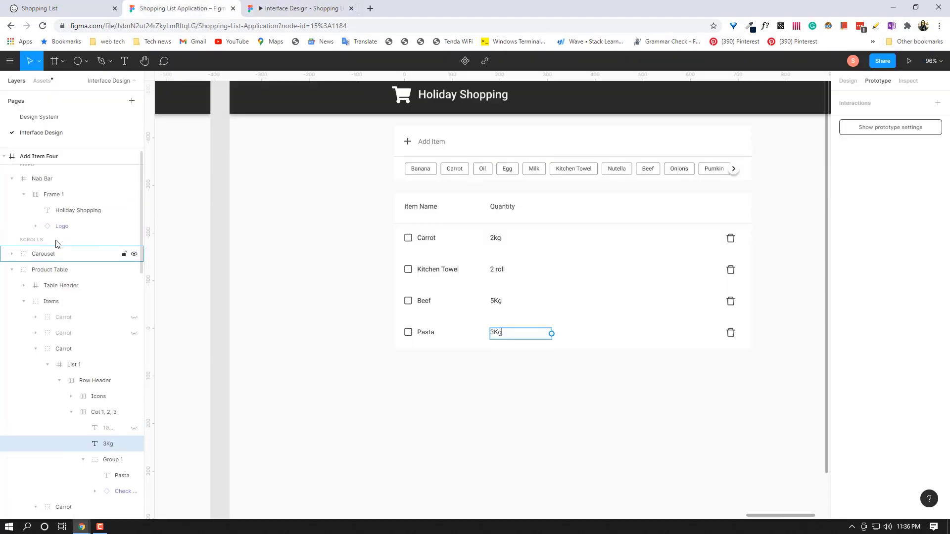
{"action": "left_click", "coordinate": [4, 157]}
{"action": "left_click", "coordinate": [4, 173]}
{"action": "left_click", "coordinate": [56, 157]}
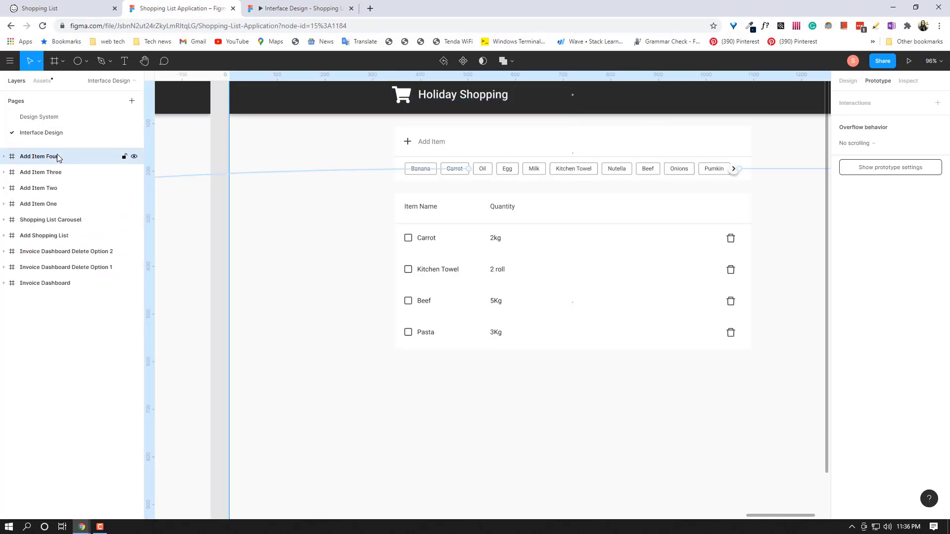
{"action": "left_click", "coordinate": [847, 81]}
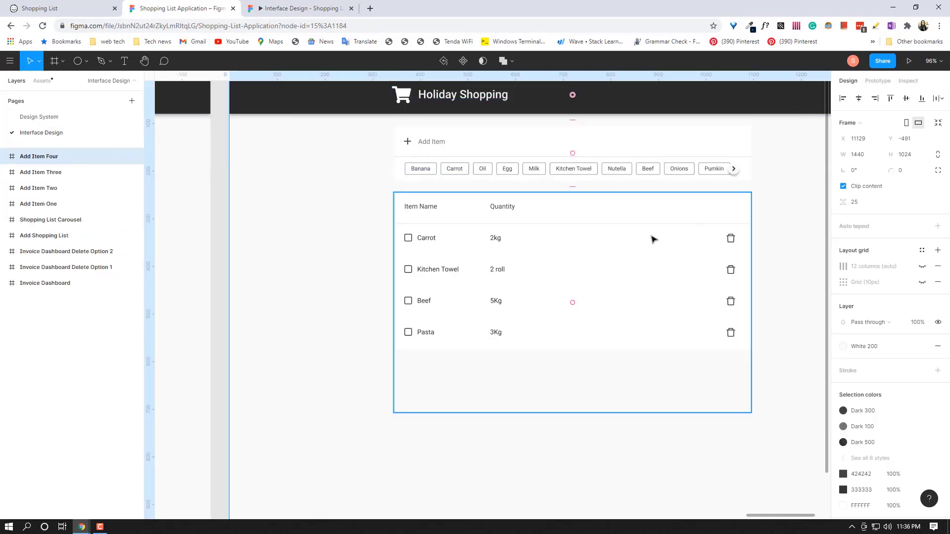
{"action": "scroll", "coordinate": [638, 242], "scroll_direction": "down", "scroll_amount": 5}
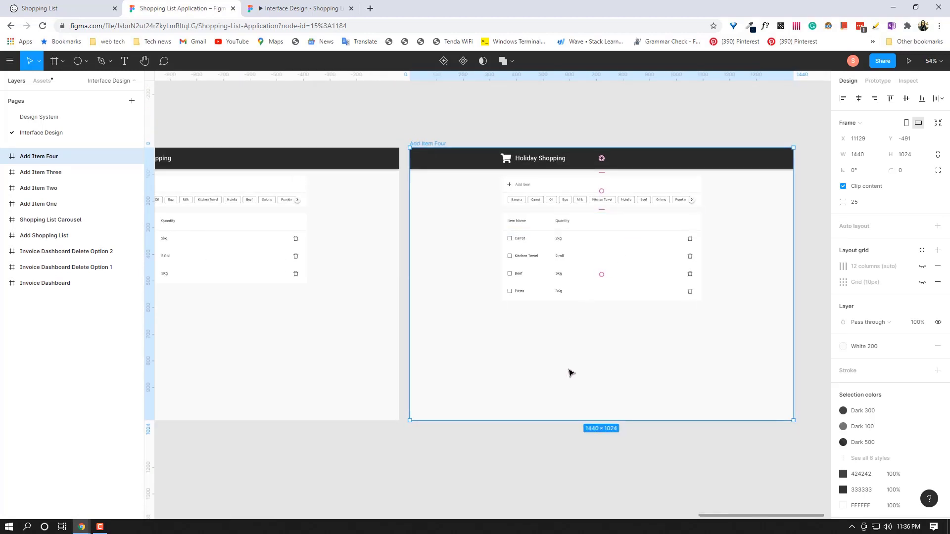
Duplicate the frame with Ctrl+D and rename the copy Add Item Five.
{"action": "key", "text": "ctrl+d"}
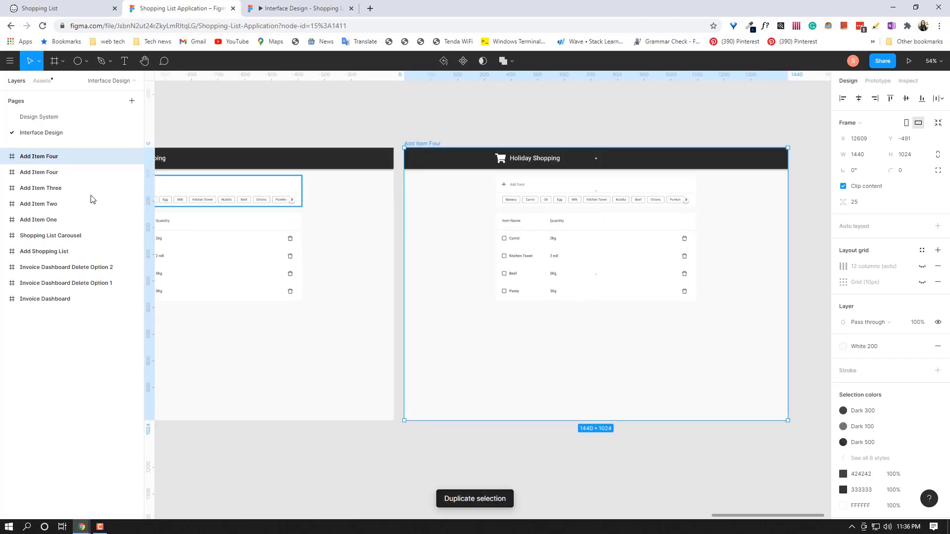
{"action": "double_click", "coordinate": [39, 157]}
{"action": "key", "text": "Right"}
{"action": "key", "text": "BackSpace"}
{"action": "key", "text": "BackSpace"}
{"action": "key", "text": "BackSpace"}
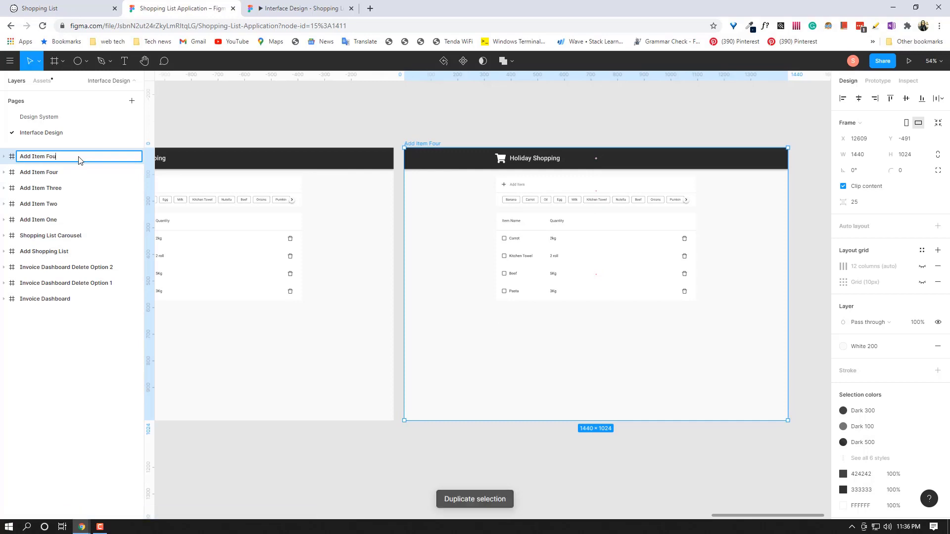
{"action": "type", "text": "ive"}
{"action": "key", "text": "Return"}
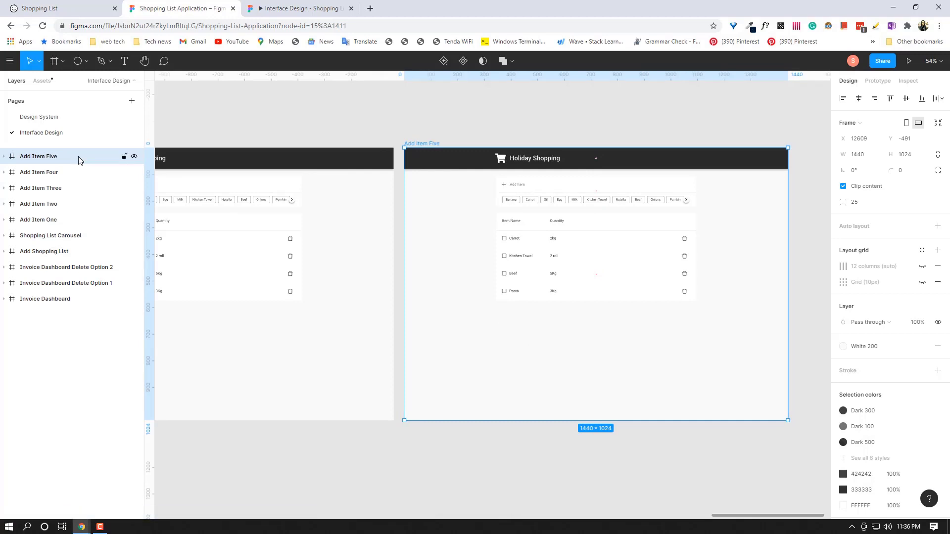
{"action": "scroll", "coordinate": [597, 337], "scroll_direction": "up", "scroll_amount": 3}
Expand Add Item Five's Product Table layers and unhide the hidden Carrot row.
{"action": "scroll", "coordinate": [596, 338], "scroll_direction": "up", "scroll_amount": 5}
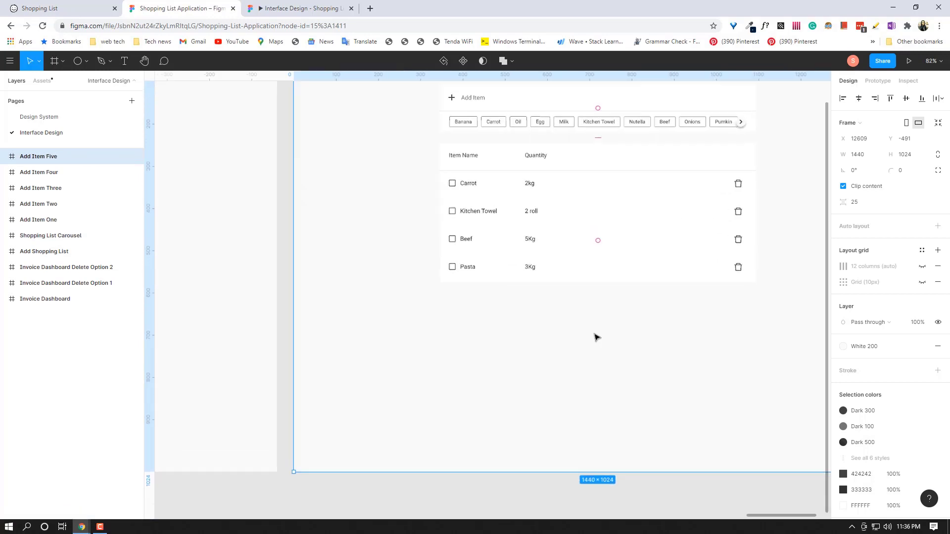
{"action": "left_click", "coordinate": [5, 157]}
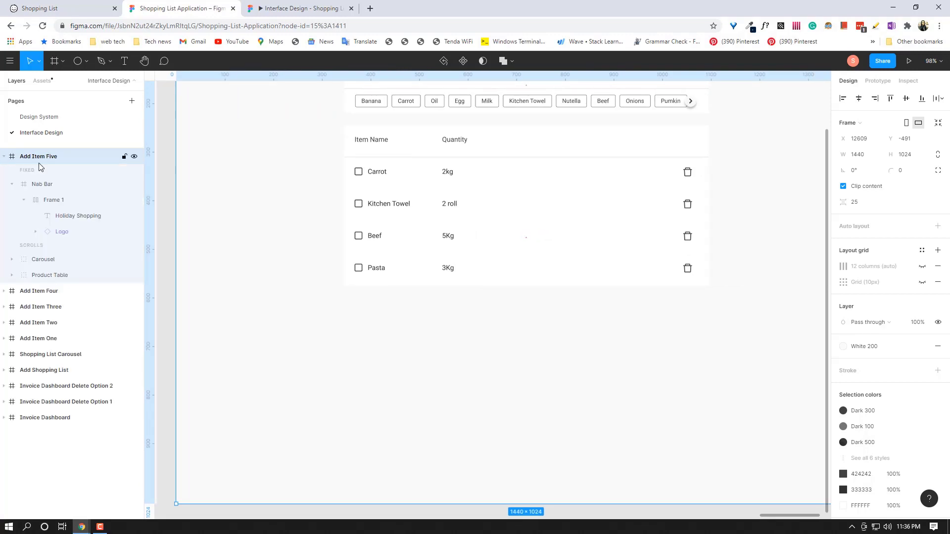
{"action": "left_click", "coordinate": [59, 275]}
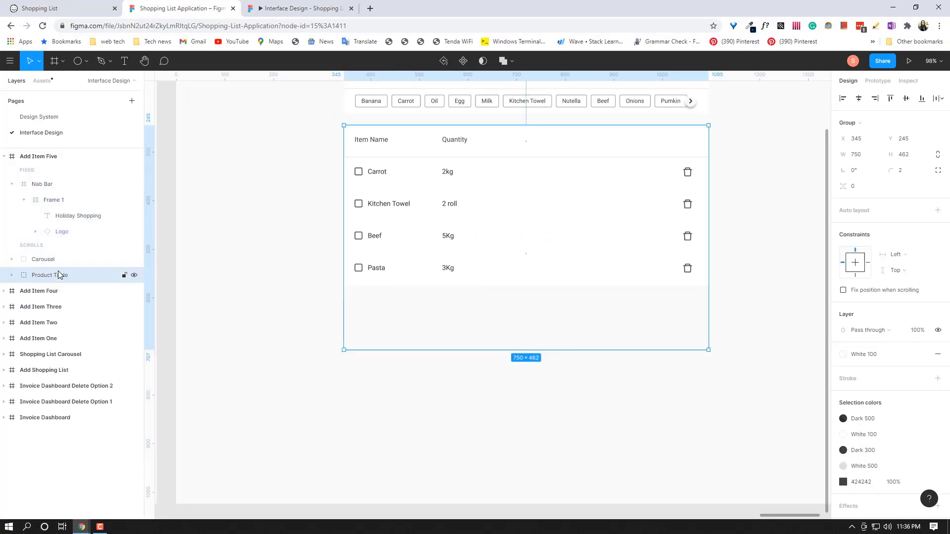
{"action": "left_click", "coordinate": [12, 275]}
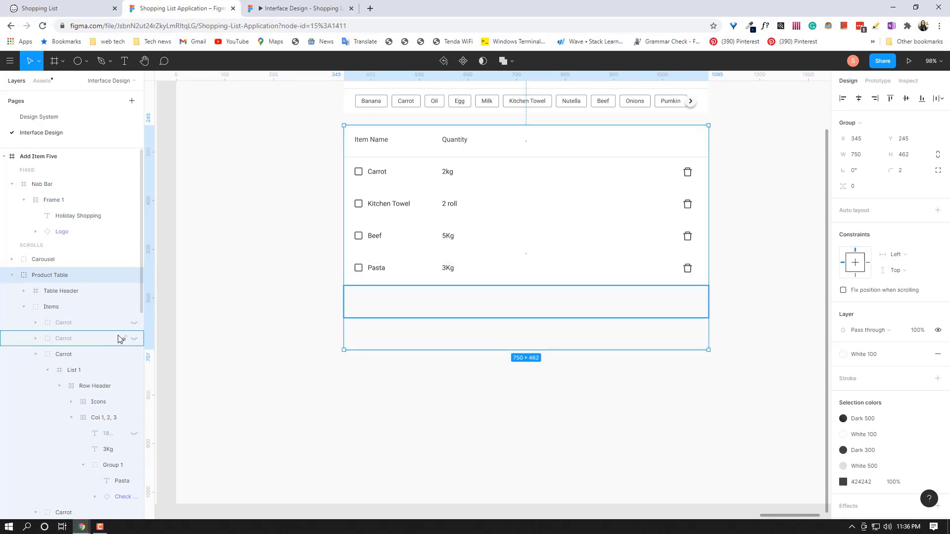
{"action": "left_click", "coordinate": [35, 354]}
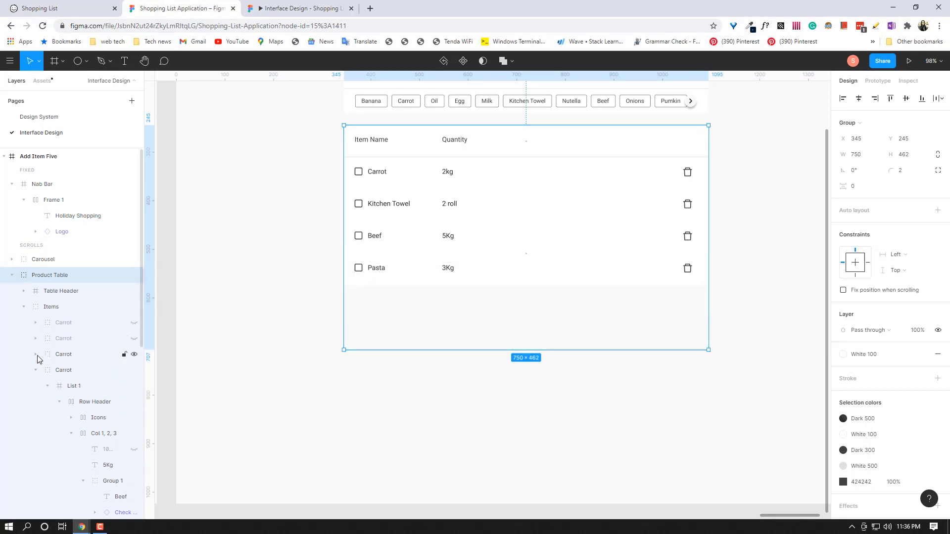
{"action": "left_click", "coordinate": [138, 337]}
{"action": "left_click", "coordinate": [134, 338]}
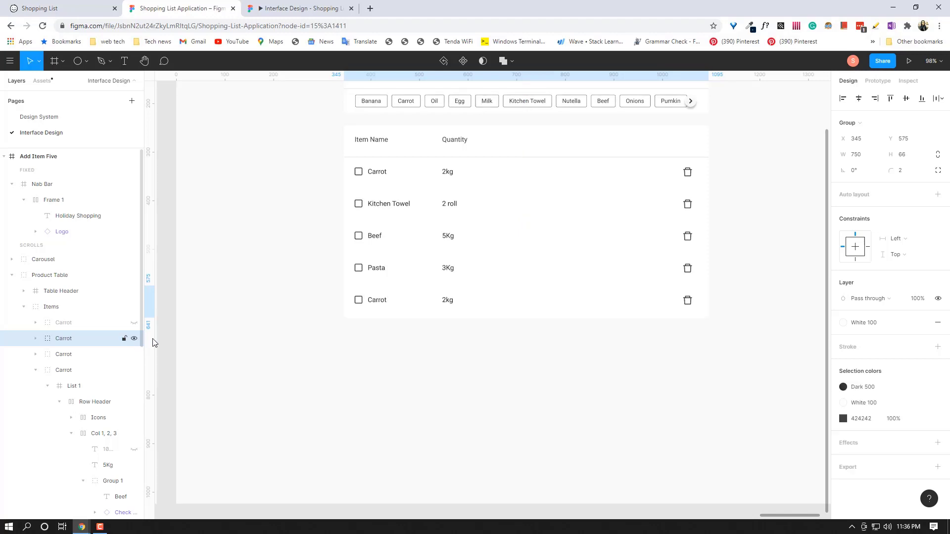
Edit the new row's name and quantity to read Nutella and 450g.
{"action": "double_click", "coordinate": [383, 304]}
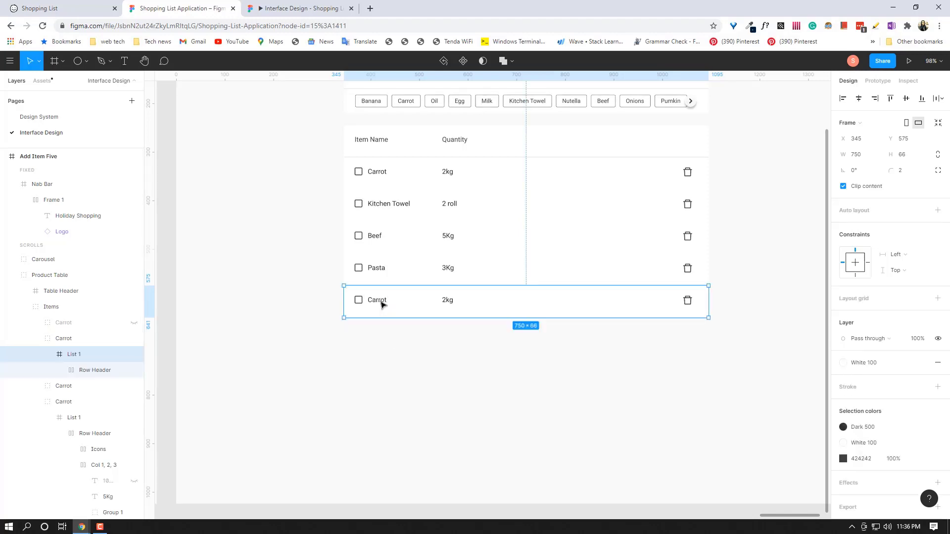
{"action": "double_click", "coordinate": [384, 304]}
{"action": "type", "text": "Oni"}
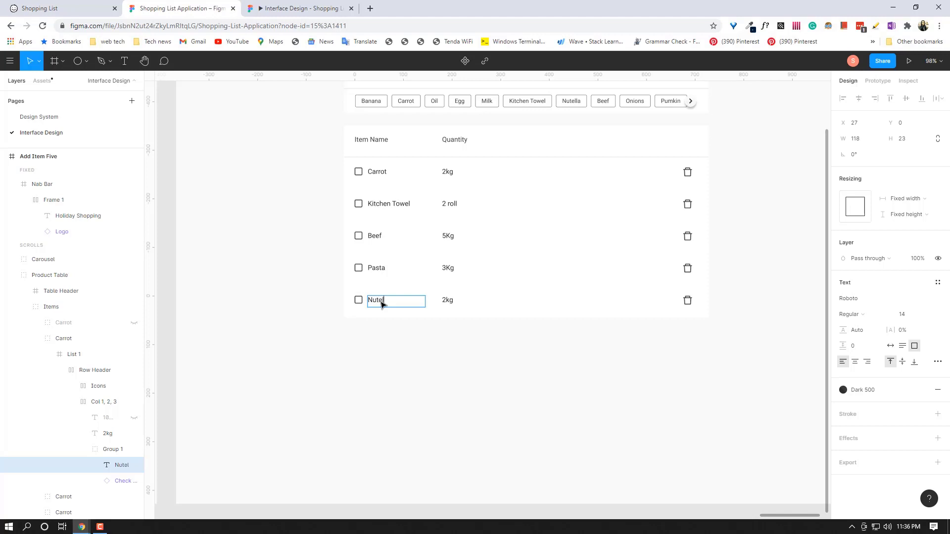
{"action": "double_click", "coordinate": [456, 300]}
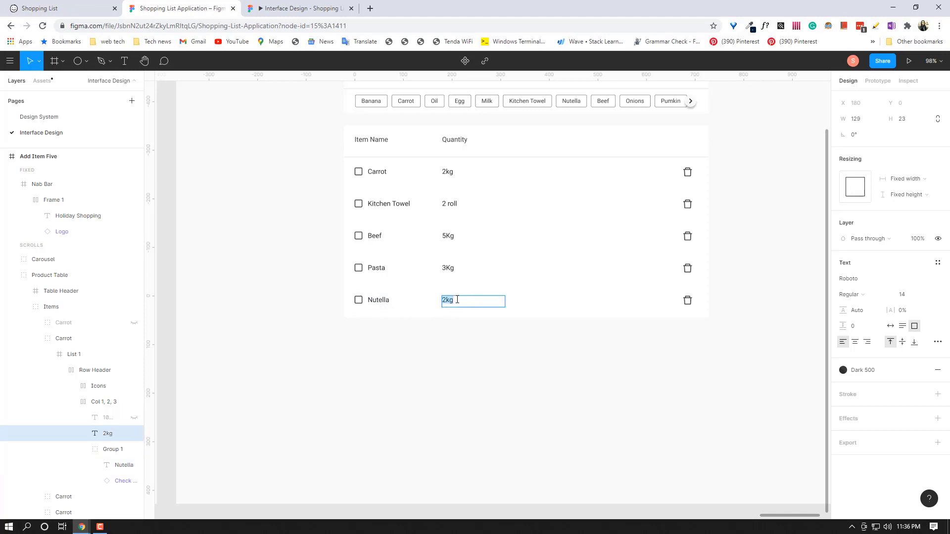
{"action": "key", "text": "BackSpace"}
{"action": "key", "text": "Escape"}
{"action": "scroll", "coordinate": [367, 337], "scroll_direction": "down", "scroll_amount": 5}
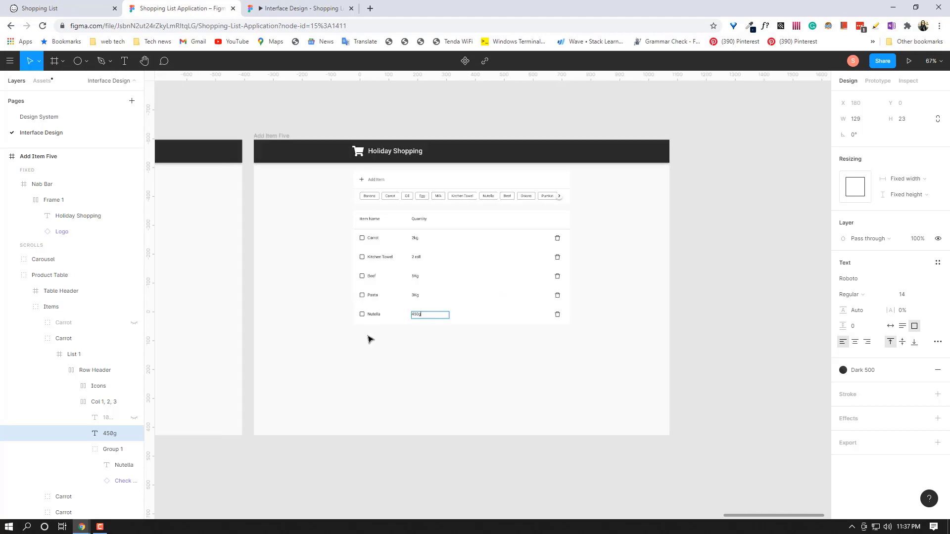
Select the Nutella chip inside Add Item Four's carousel.
{"action": "key", "text": "Escape"}
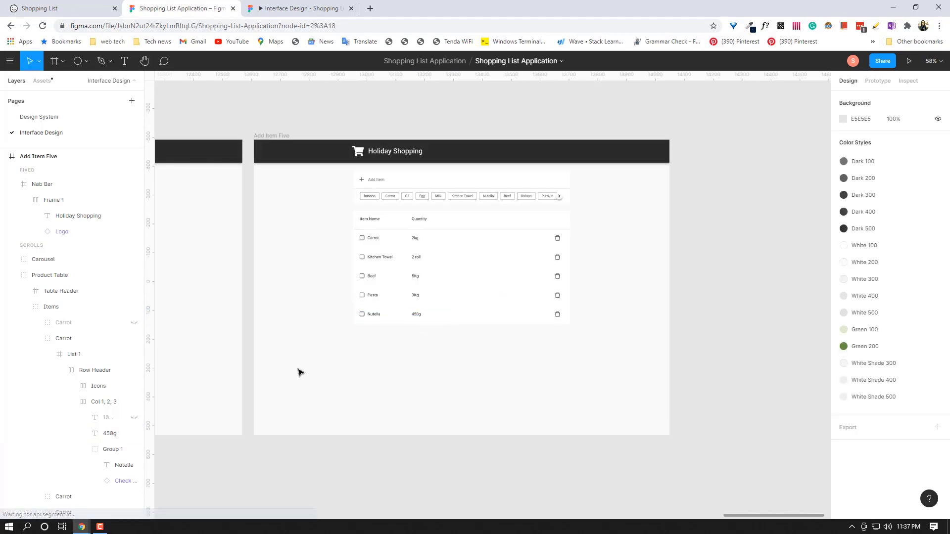
{"action": "left_click_drag", "start_coordinate": [258, 365], "coordinate": [519, 371]}
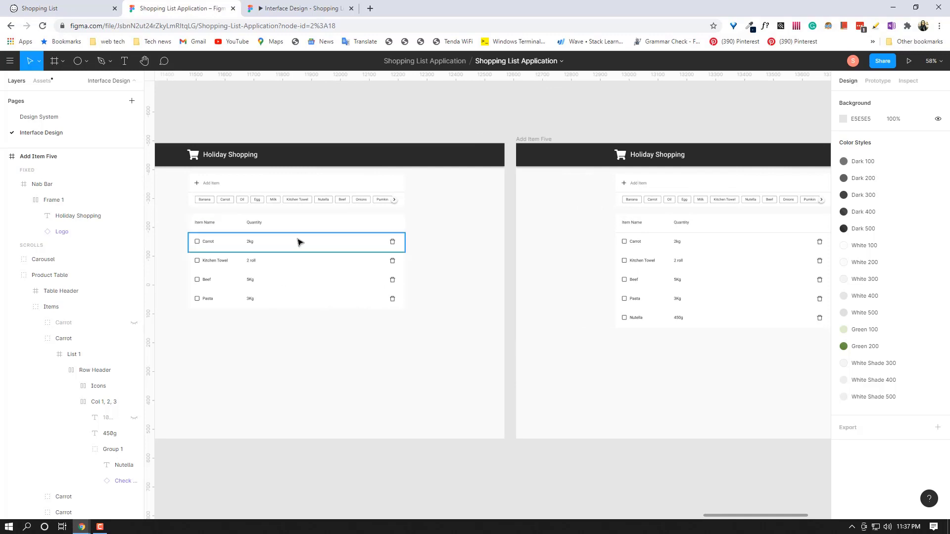
{"action": "scroll", "coordinate": [300, 243], "scroll_direction": "up", "scroll_amount": 4}
{"action": "left_click_drag", "start_coordinate": [304, 144], "coordinate": [414, 163]}
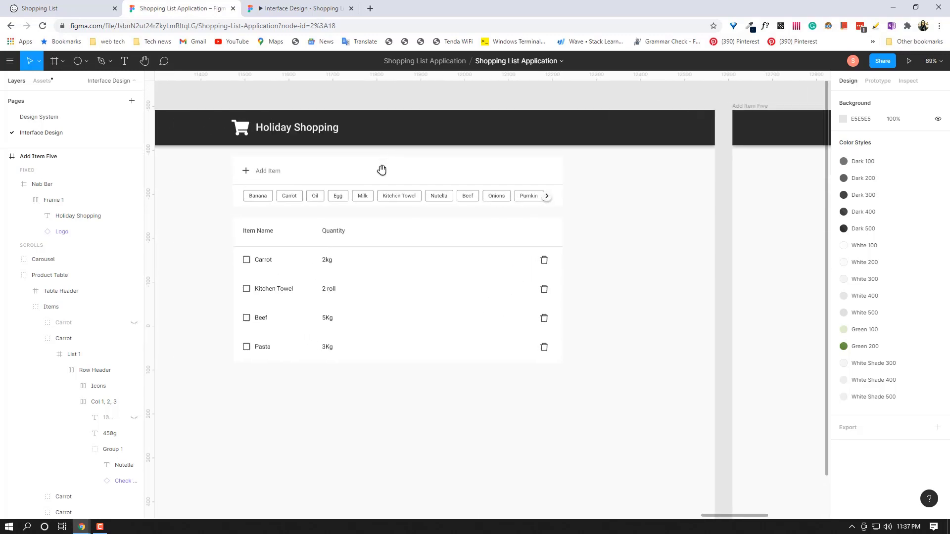
{"action": "left_click", "coordinate": [3, 157]}
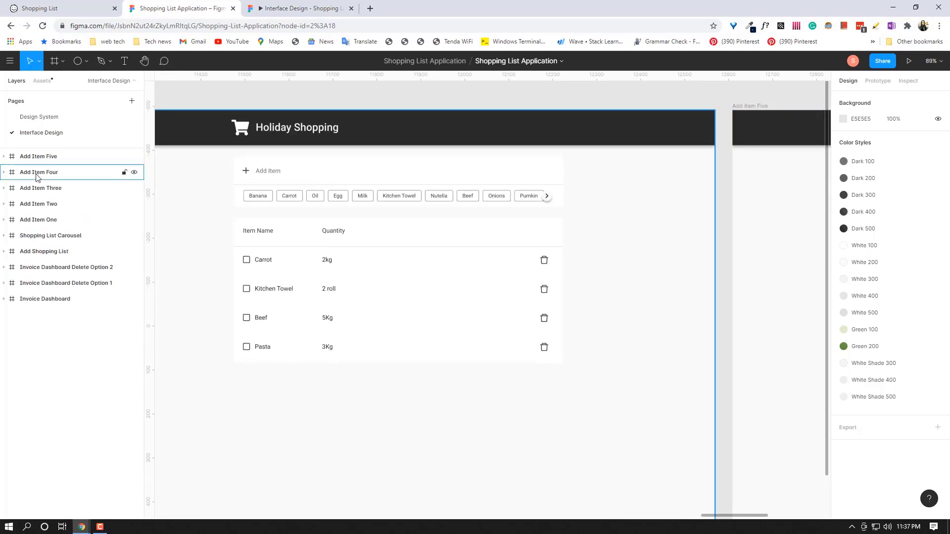
{"action": "left_click", "coordinate": [30, 172]}
{"action": "left_click", "coordinate": [4, 173]}
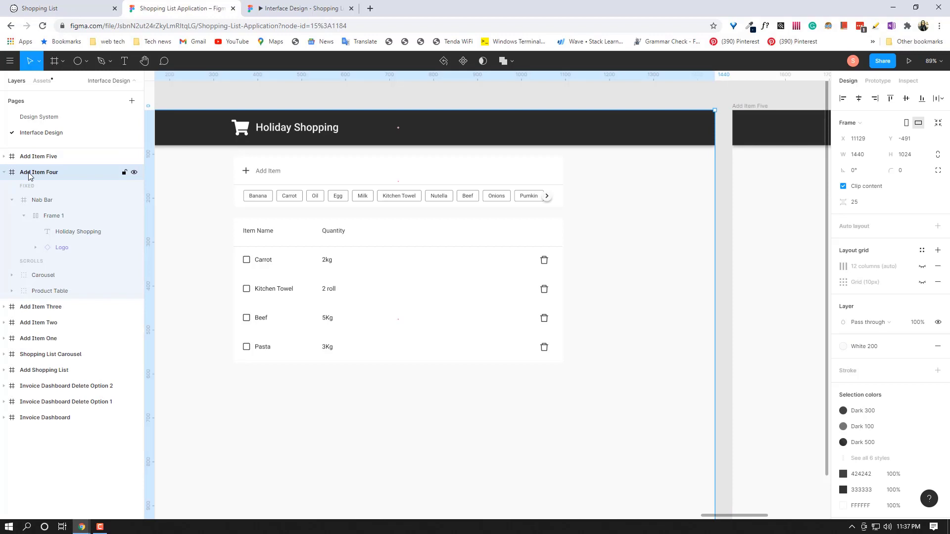
{"action": "left_click", "coordinate": [55, 292]}
{"action": "left_click", "coordinate": [51, 276]}
{"action": "left_click", "coordinate": [11, 275]}
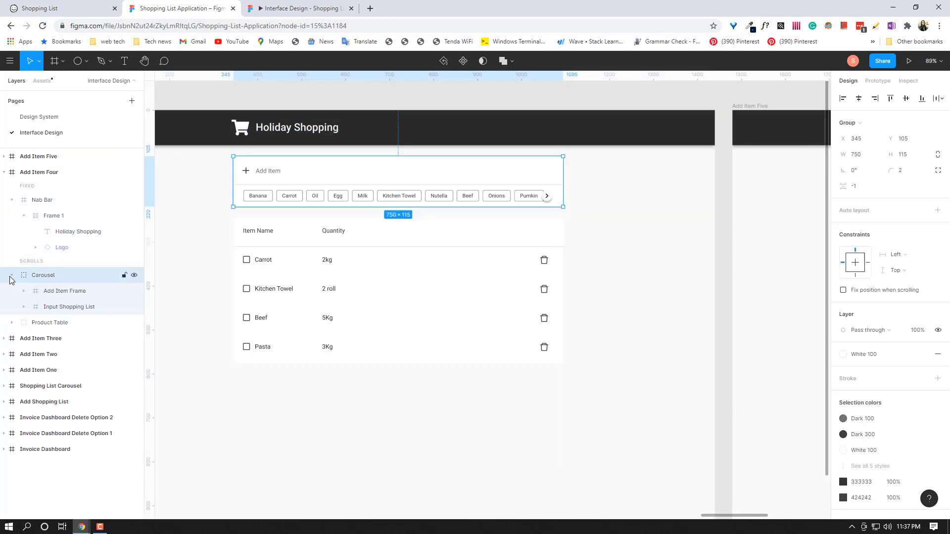
{"action": "double_click", "coordinate": [442, 202]}
{"action": "double_click", "coordinate": [442, 202]}
{"action": "double_click", "coordinate": [442, 202]}
{"action": "double_click", "coordinate": [443, 201]}
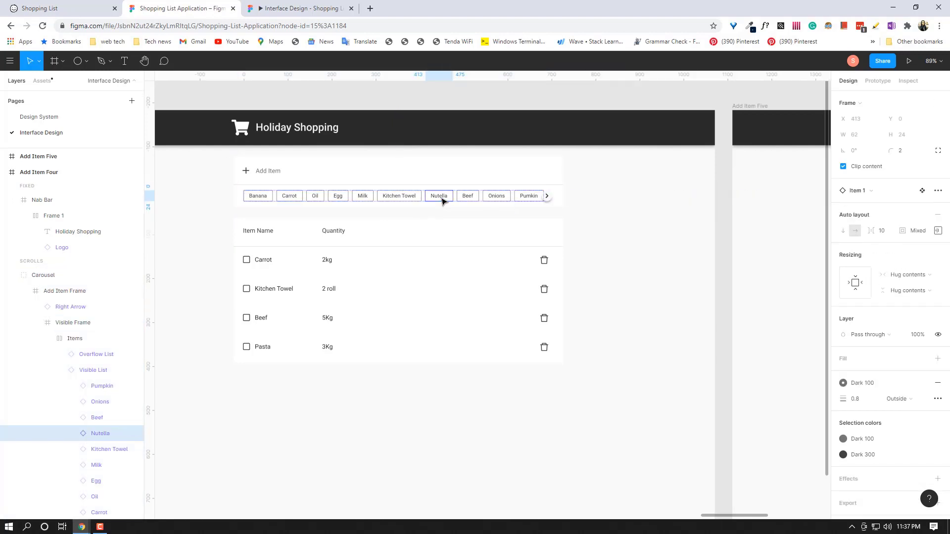
{"action": "double_click", "coordinate": [443, 201]}
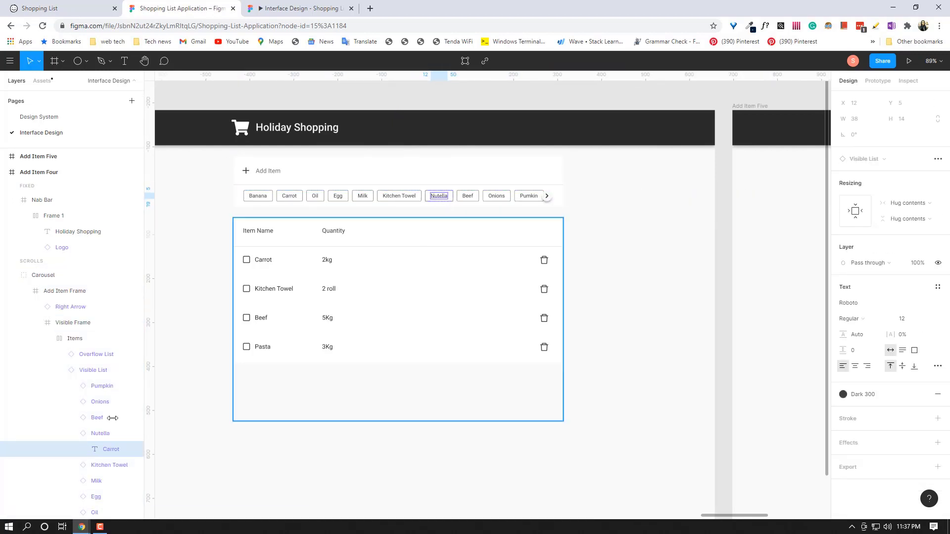
{"action": "left_click", "coordinate": [70, 434]}
{"action": "left_click", "coordinate": [76, 433]}
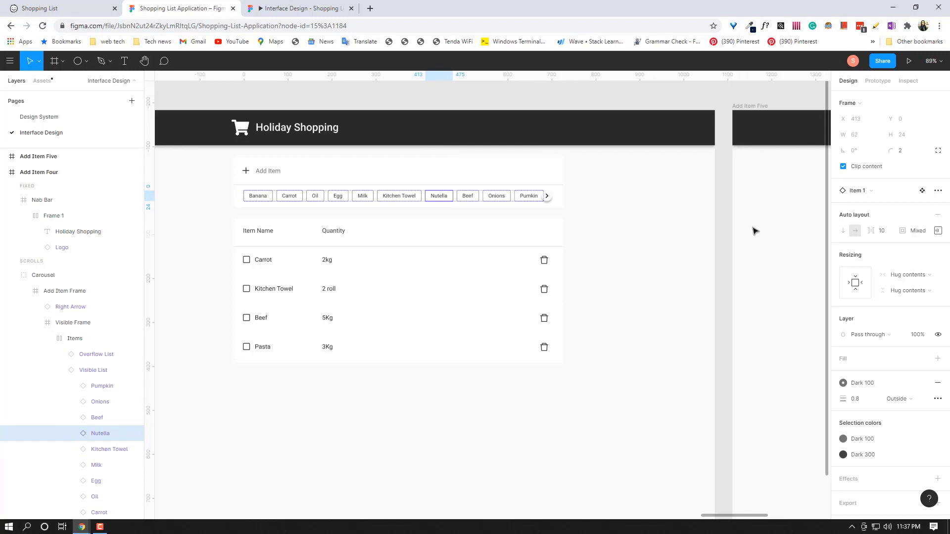
Give the Nutella chip an On click, Navigate to Add Item Five interaction and preview it.
{"action": "left_click", "coordinate": [878, 82]}
{"action": "left_click", "coordinate": [865, 106]}
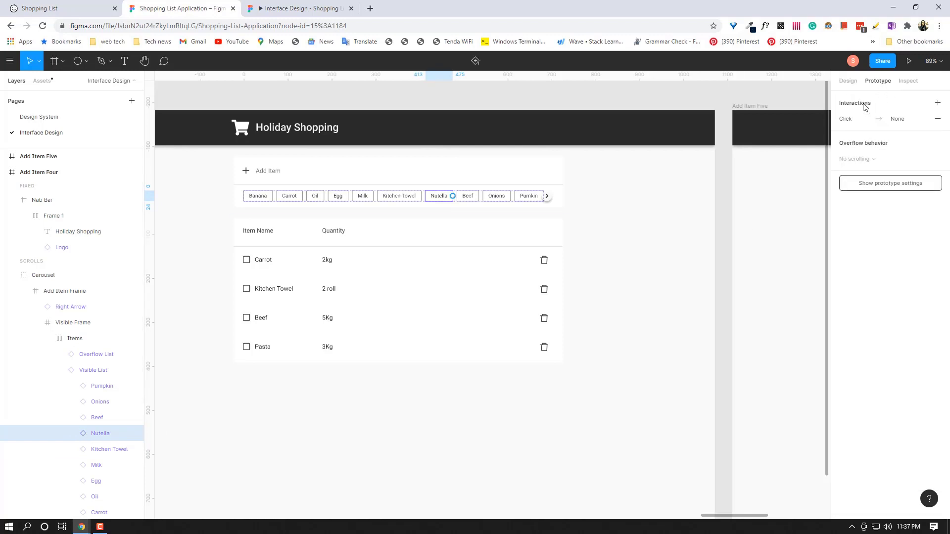
{"action": "left_click", "coordinate": [862, 119]}
{"action": "left_click", "coordinate": [743, 158]}
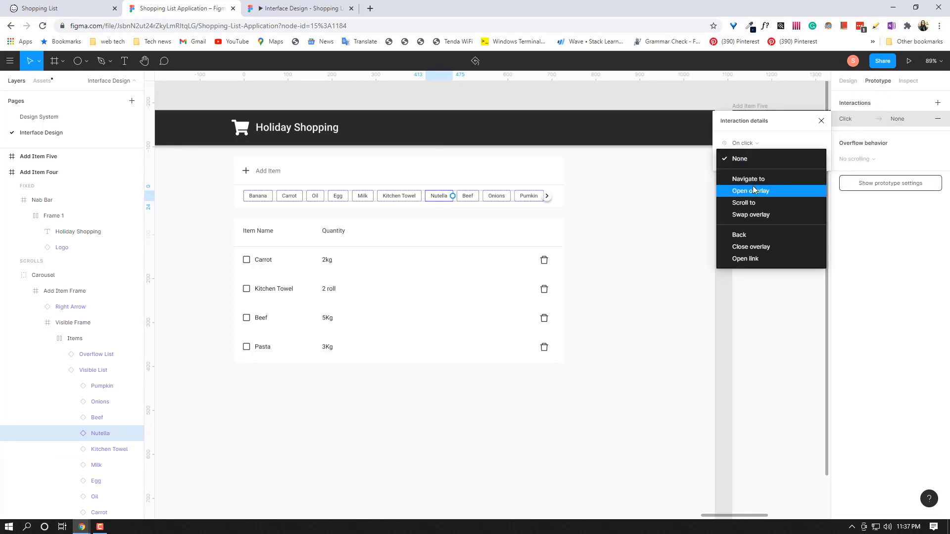
{"action": "left_click", "coordinate": [753, 179]}
{"action": "left_click", "coordinate": [804, 158]}
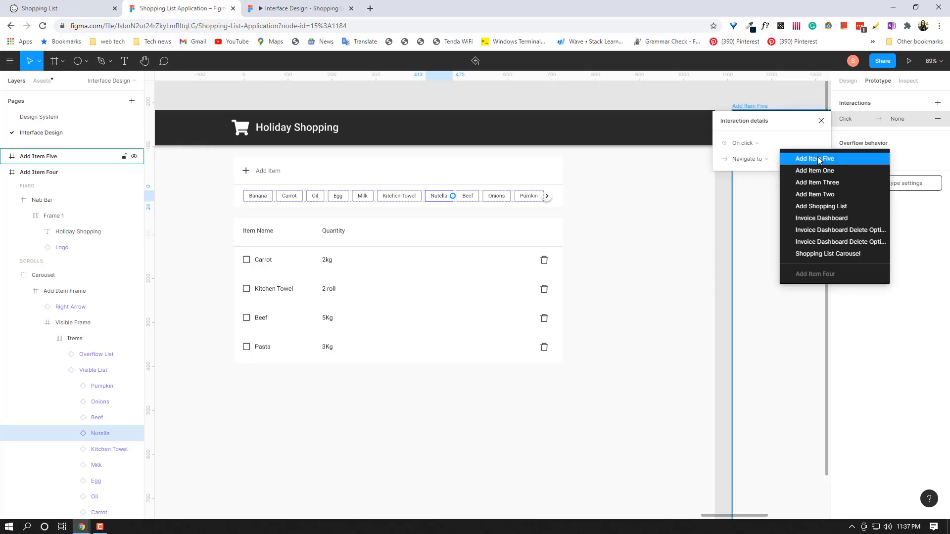
{"action": "left_click", "coordinate": [818, 159]}
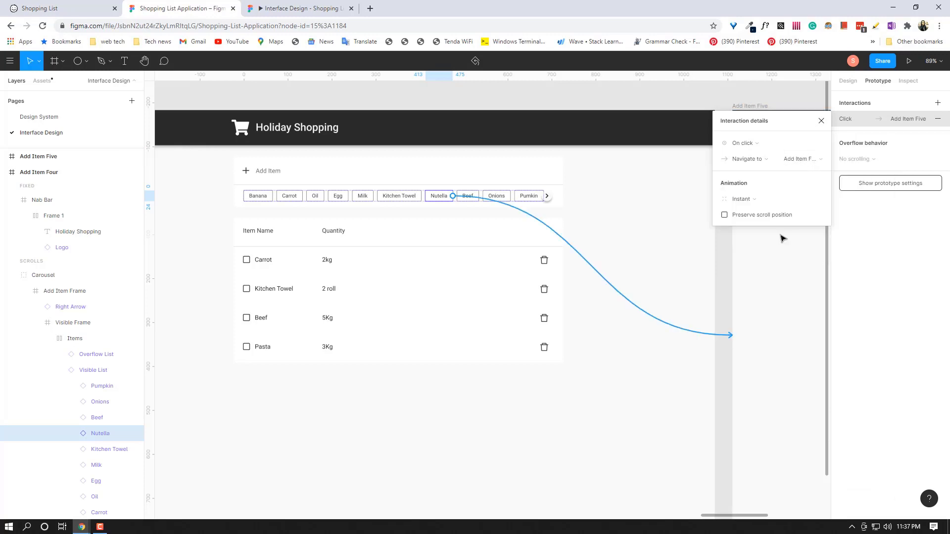
{"action": "left_click", "coordinate": [821, 121]}
{"action": "left_click", "coordinate": [304, 8]}
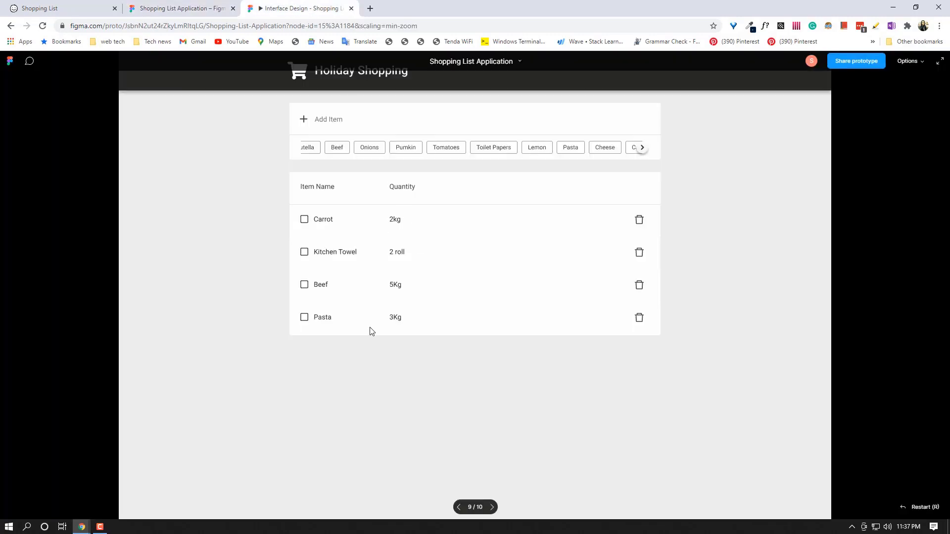
Tap Nutella in the prototype to add it, then return to the editor.
{"action": "left_click_drag", "start_coordinate": [439, 152], "coordinate": [639, 144]}
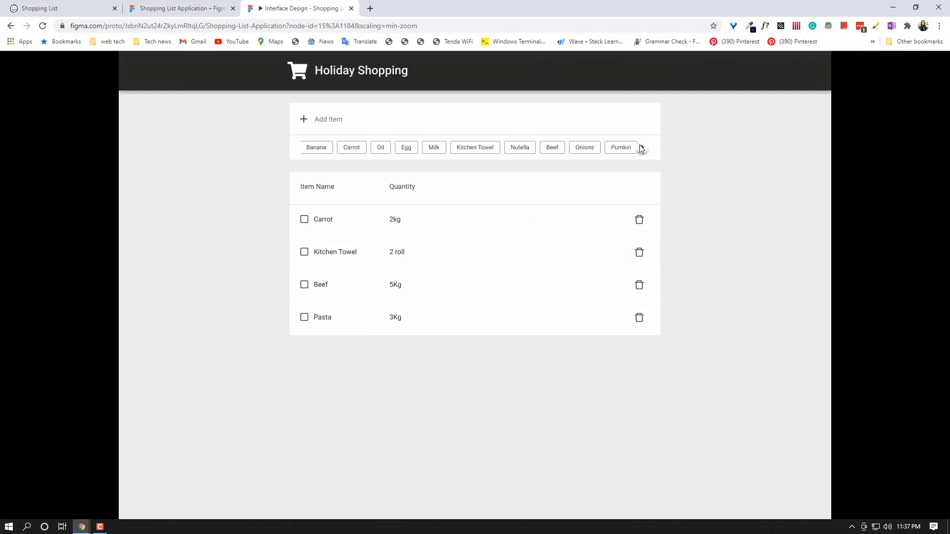
{"action": "left_click", "coordinate": [517, 149]}
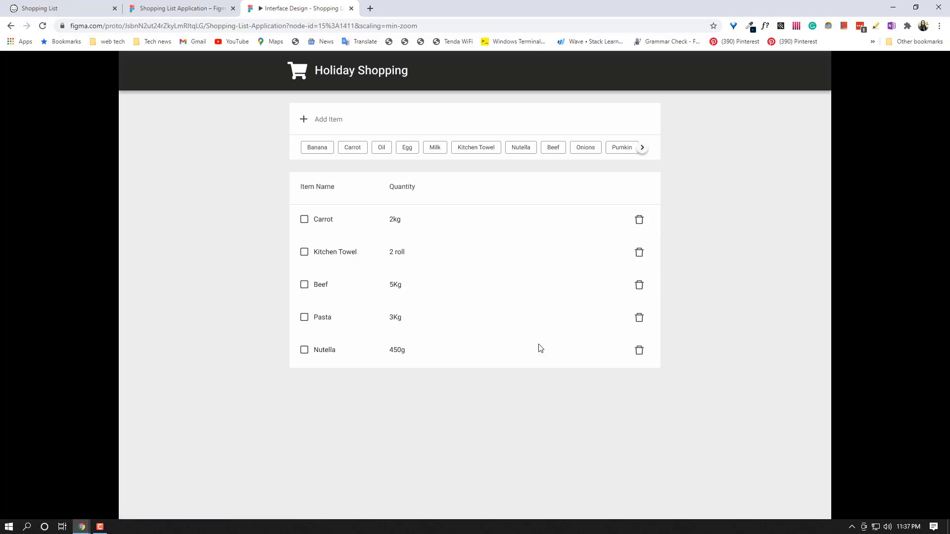
{"action": "left_click", "coordinate": [190, 9]}
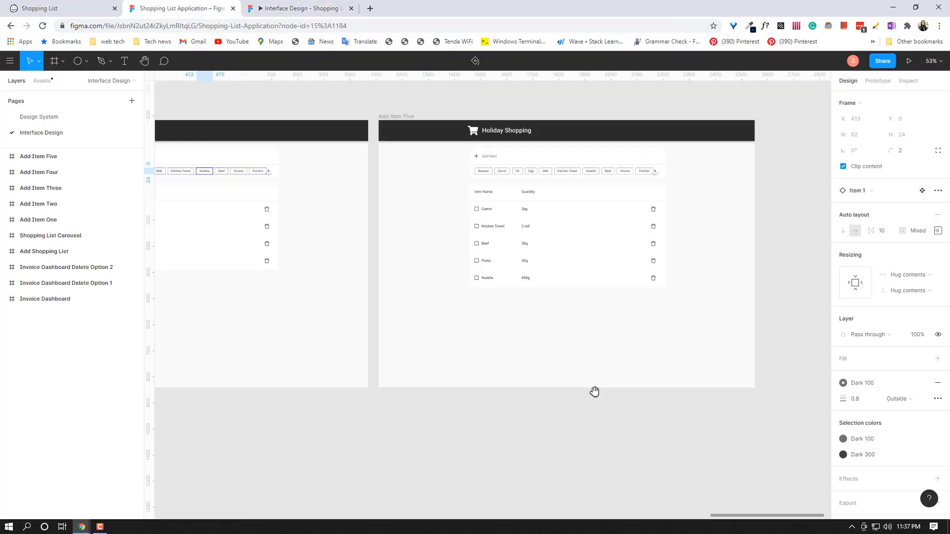
Inspect the updated Nutella 450g list in the editor and select the Add Item Five frame.
{"action": "scroll", "coordinate": [594, 392], "scroll_direction": "down", "scroll_amount": 2, "text": "ctrl"}
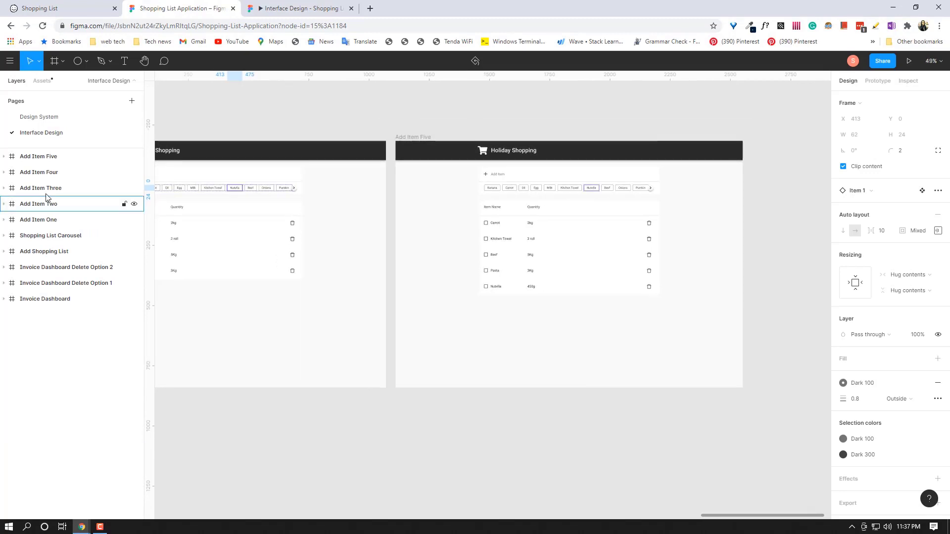
{"action": "left_click_drag", "start_coordinate": [452, 386], "coordinate": [524, 375]}
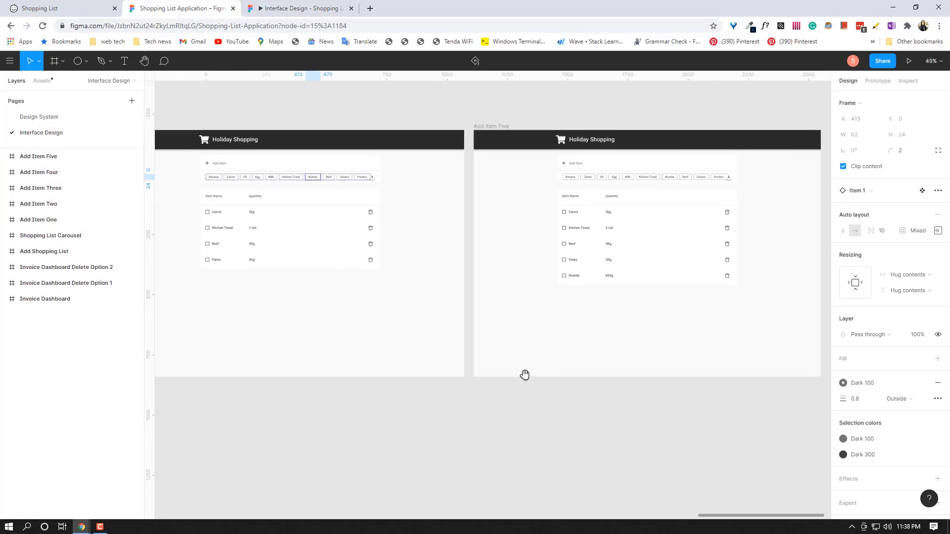
{"action": "scroll", "coordinate": [645, 324], "scroll_direction": "up", "scroll_amount": 5, "text": "ctrl"}
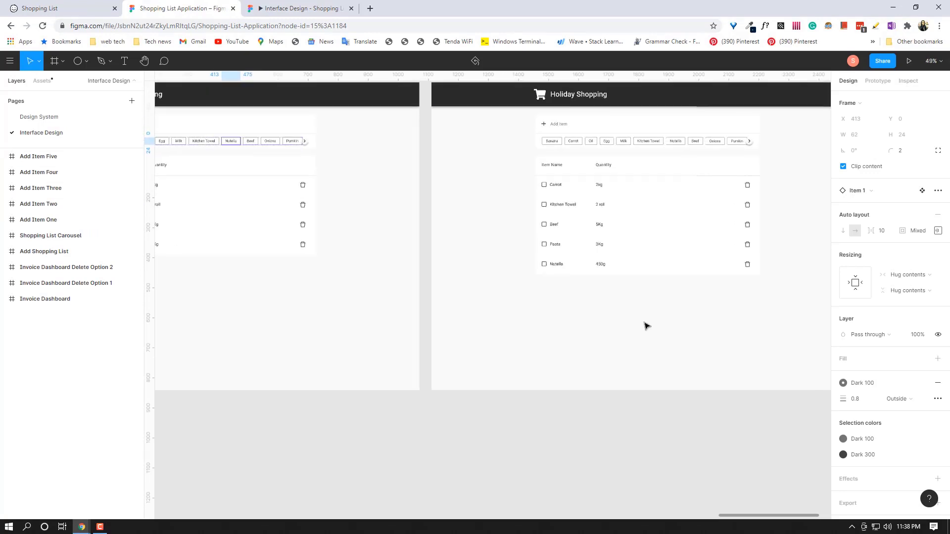
{"action": "left_click_drag", "start_coordinate": [705, 322], "coordinate": [570, 322]}
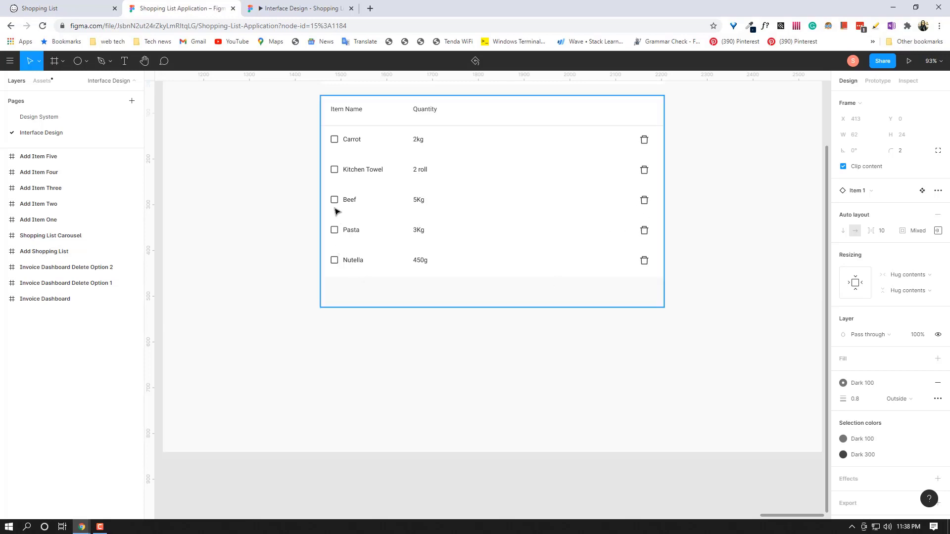
{"action": "scroll", "coordinate": [395, 314], "scroll_direction": "up", "scroll_amount": 3}
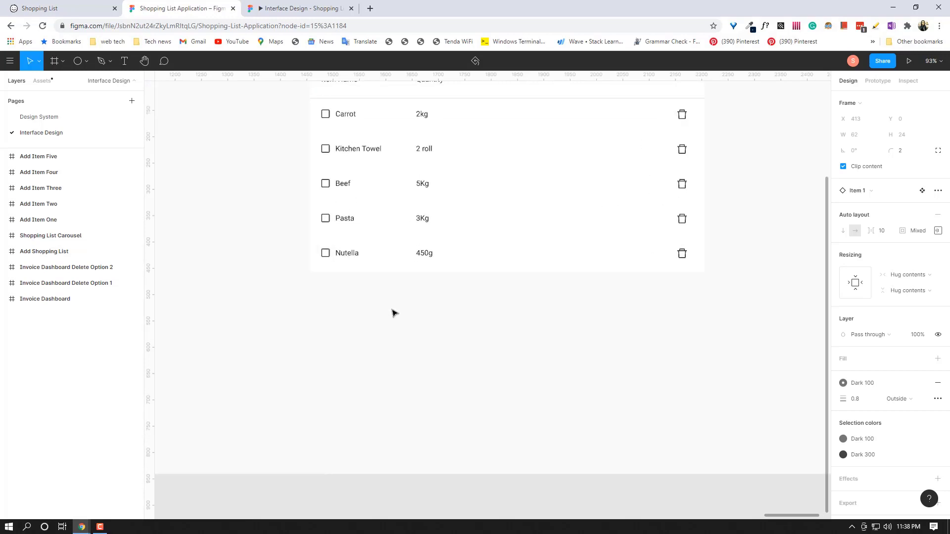
{"action": "scroll", "coordinate": [399, 303], "scroll_direction": "down", "scroll_amount": 3}
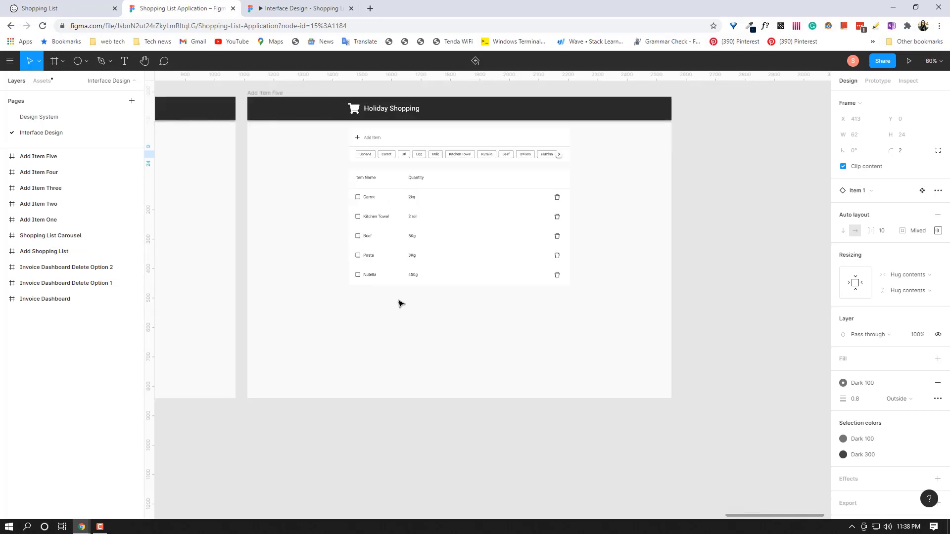
{"action": "key", "text": "ctrl+Tab"}
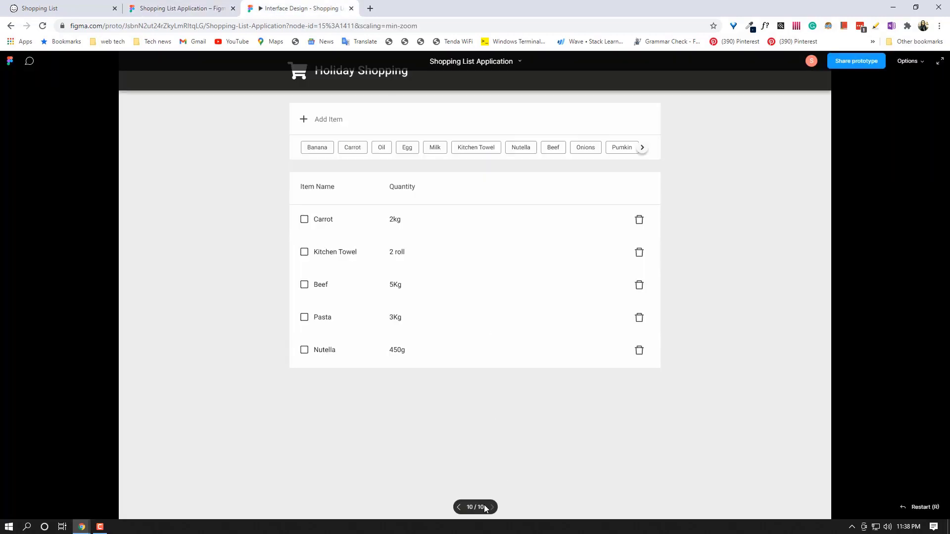
{"action": "left_click", "coordinate": [237, 5]}
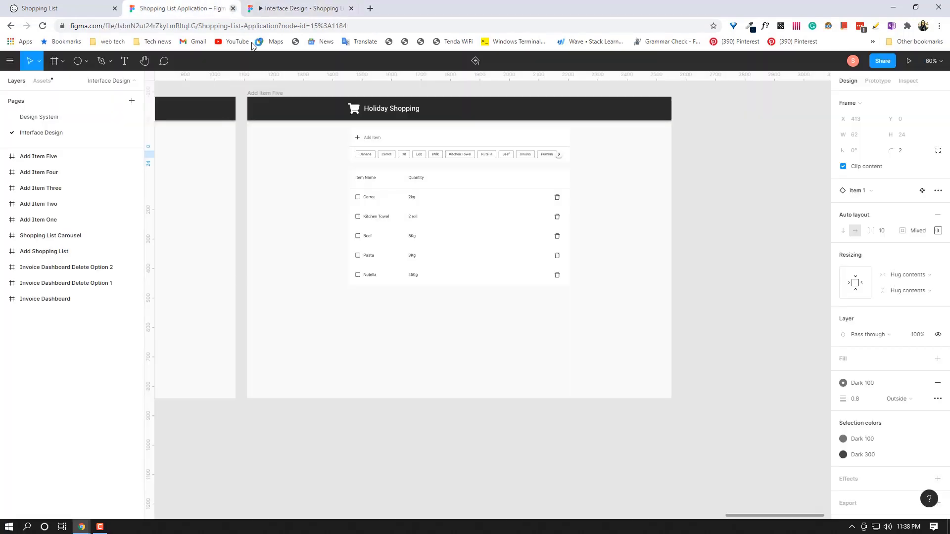
{"action": "left_click", "coordinate": [63, 161]}
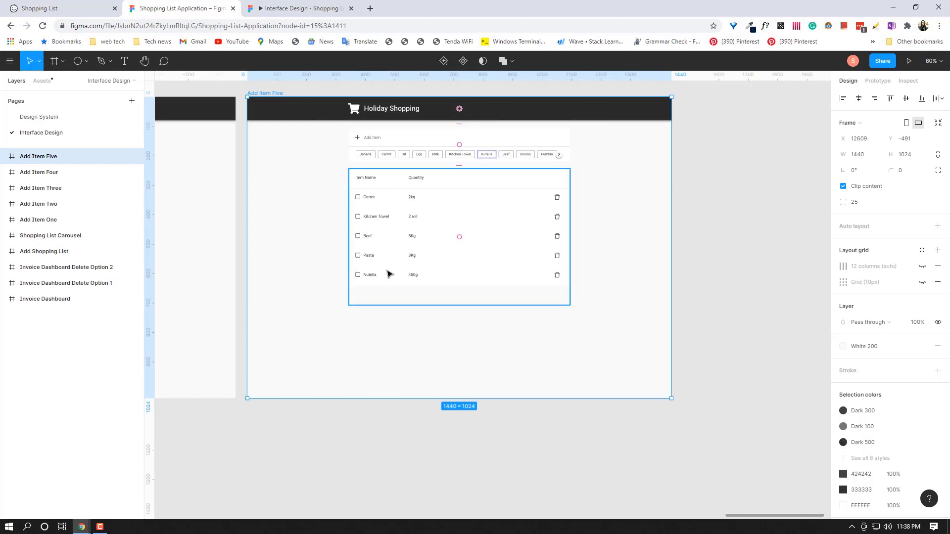
Drill into the Kitchen Towel row down to its Check box instance.
{"action": "scroll", "coordinate": [419, 283], "scroll_direction": "up", "scroll_amount": 2}
{"action": "scroll", "coordinate": [418, 283], "scroll_direction": "up", "scroll_amount": 2}
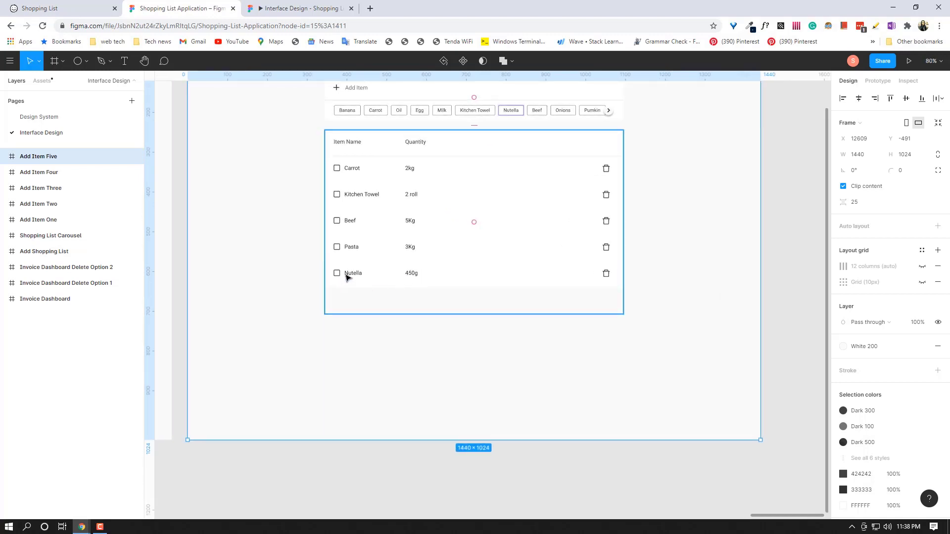
{"action": "double_click", "coordinate": [348, 199]}
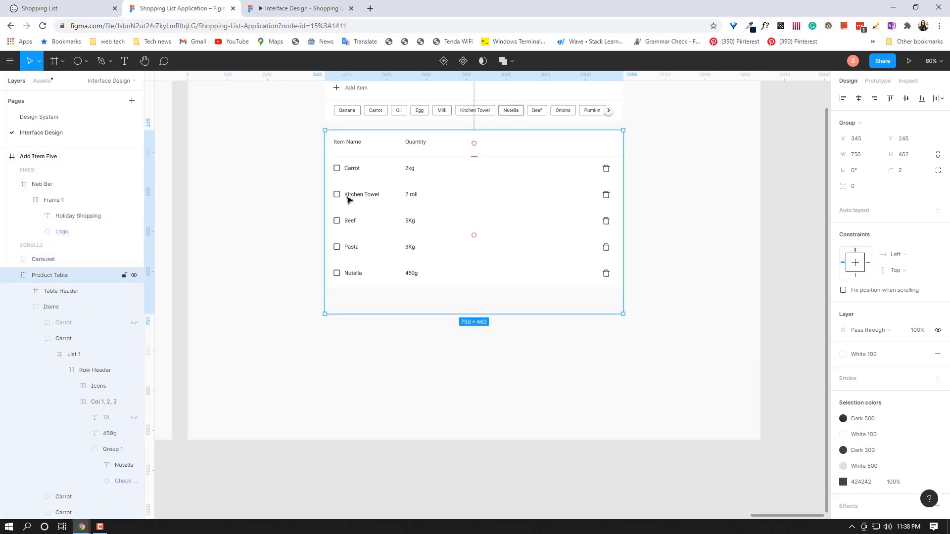
{"action": "double_click", "coordinate": [348, 199]}
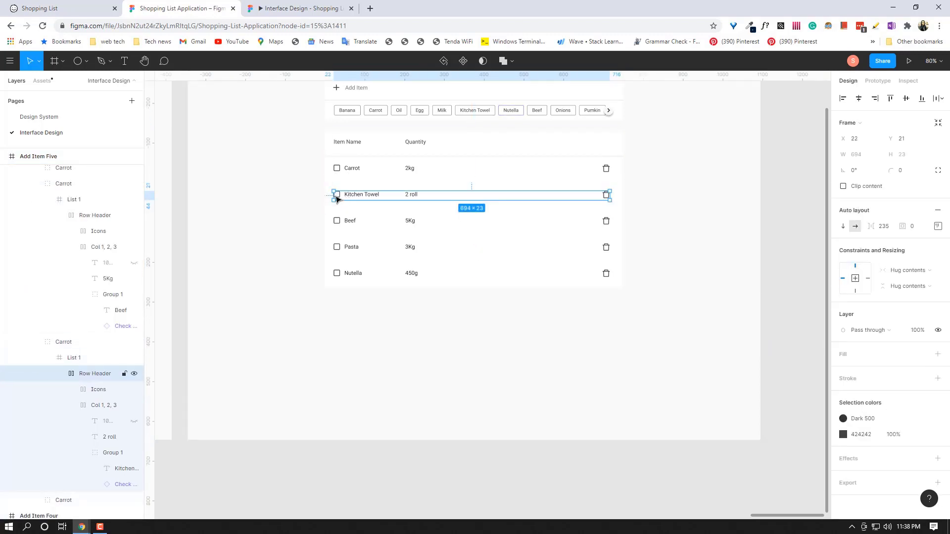
{"action": "double_click", "coordinate": [337, 198]}
{"action": "double_click", "coordinate": [340, 198]}
{"action": "double_click", "coordinate": [340, 198]}
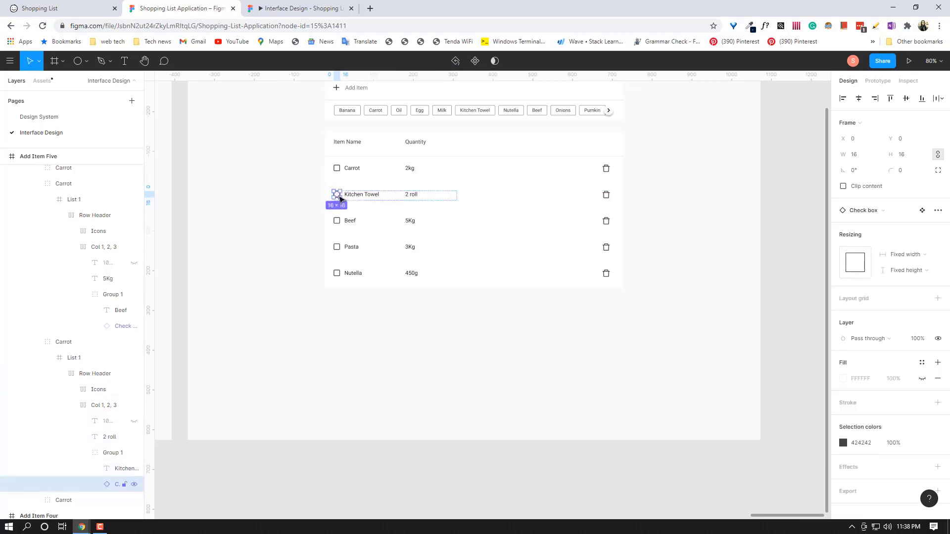
Zoom into the list rows and show the local icon components in Assets.
{"action": "scroll", "coordinate": [354, 280], "scroll_direction": "up", "scroll_amount": 3}
{"action": "scroll", "coordinate": [354, 280], "scroll_direction": "up", "scroll_amount": 3}
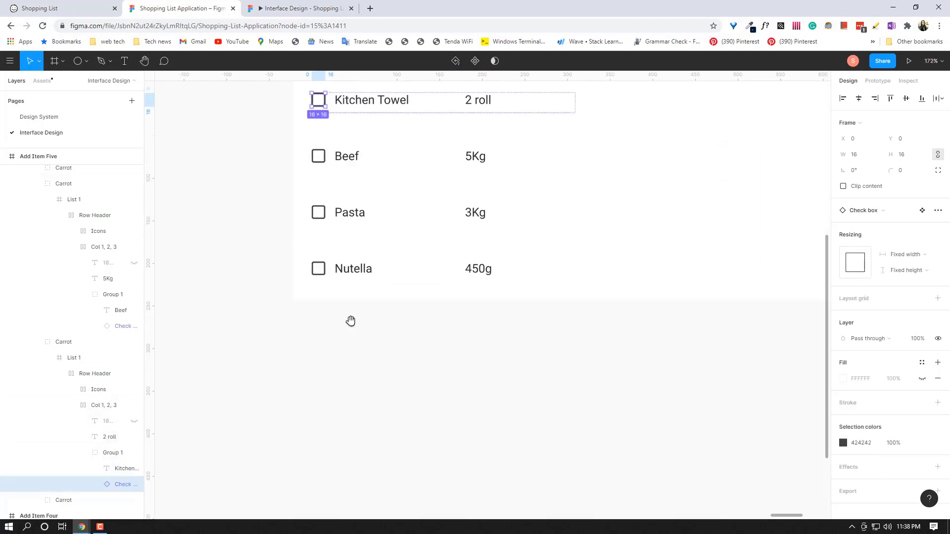
{"action": "left_click_drag", "start_coordinate": [352, 321], "coordinate": [376, 417]}
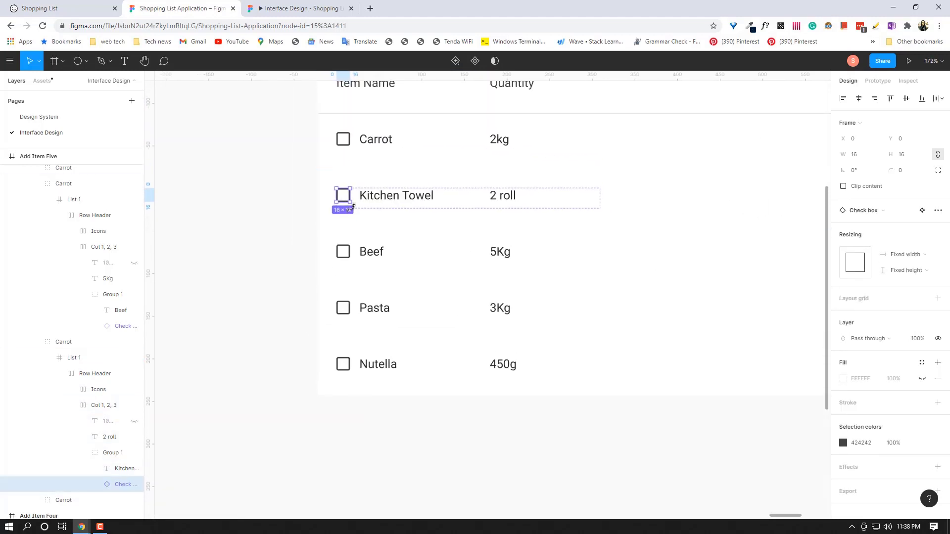
{"action": "scroll", "coordinate": [90, 446], "scroll_direction": "down", "scroll_amount": 3}
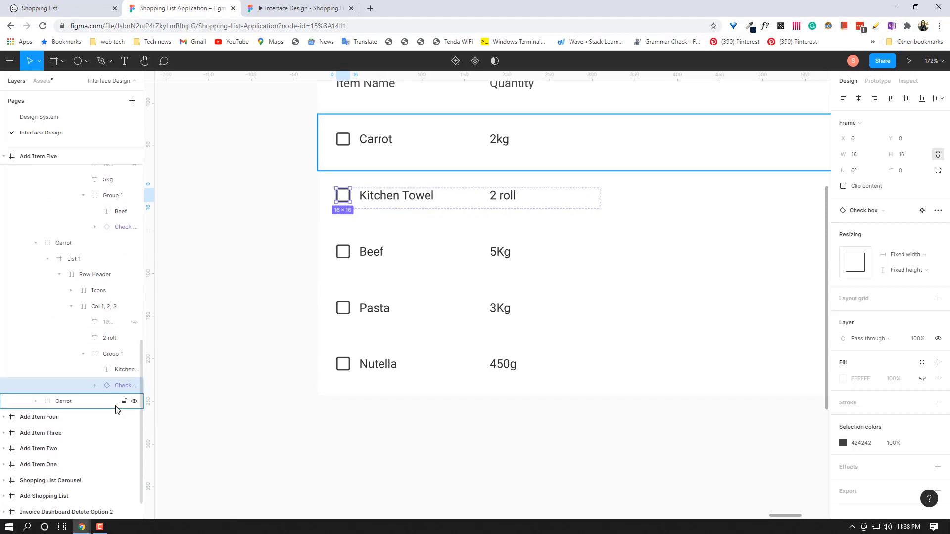
{"action": "left_click", "coordinate": [95, 386]}
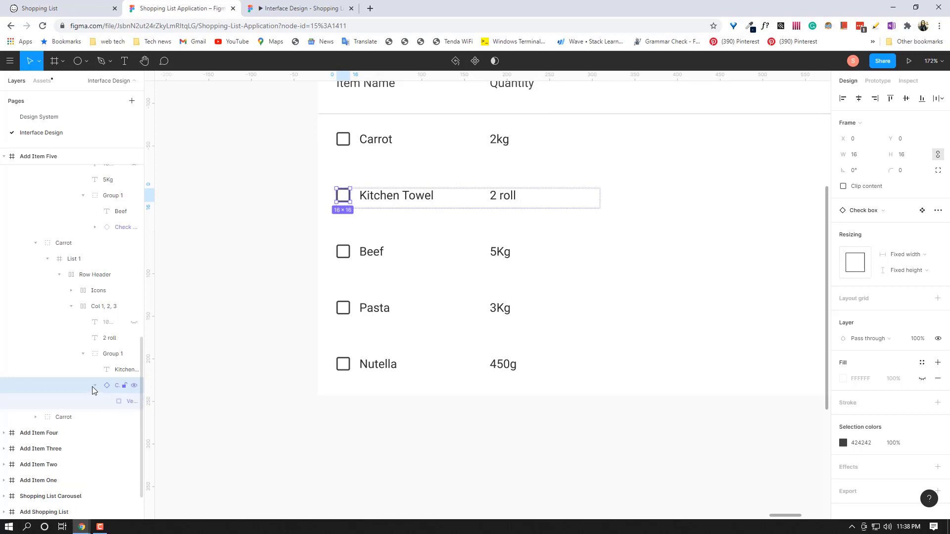
{"action": "left_click", "coordinate": [94, 386]}
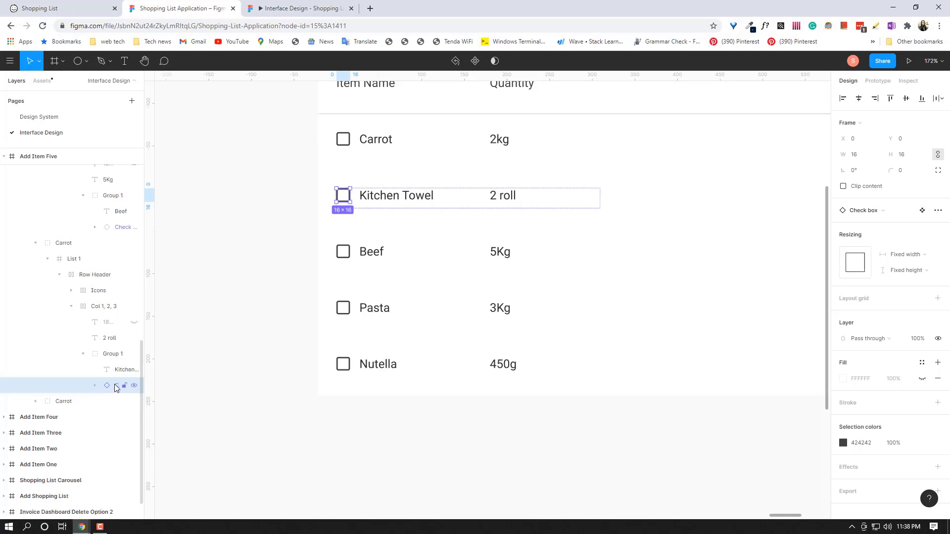
{"action": "left_click", "coordinate": [42, 81]}
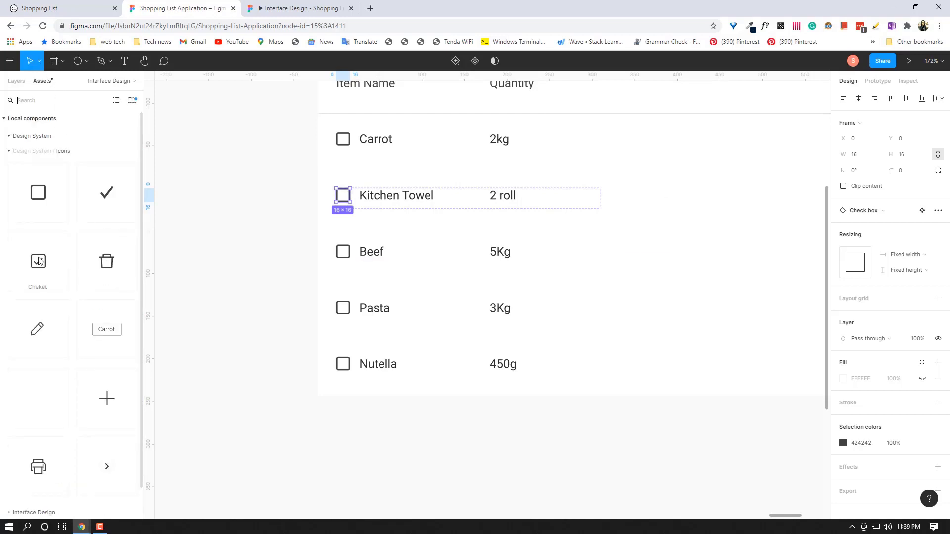
Place a Checked checkbox instance, 16 wide, over Kitchen Towel's empty checkbox.
{"action": "left_click_drag", "start_coordinate": [36, 261], "coordinate": [327, 216]}
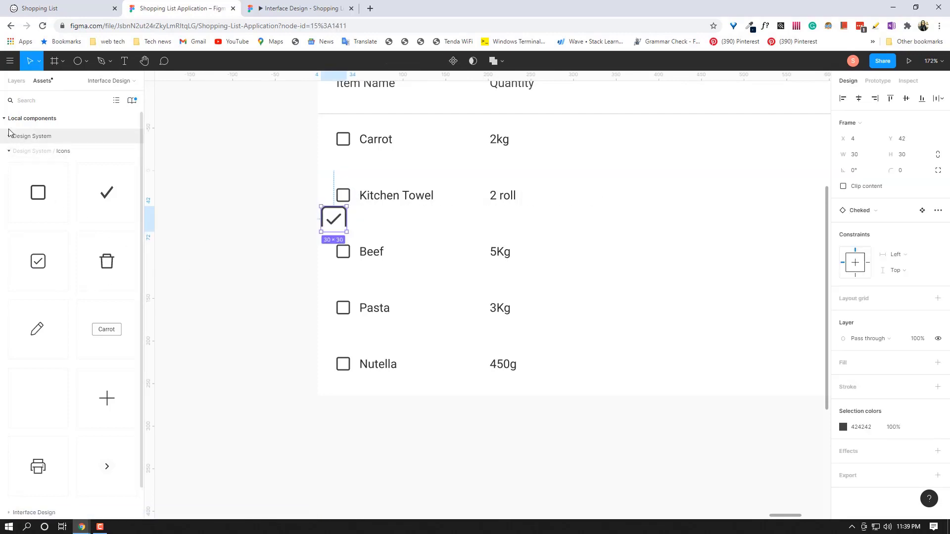
{"action": "left_click", "coordinate": [20, 81]}
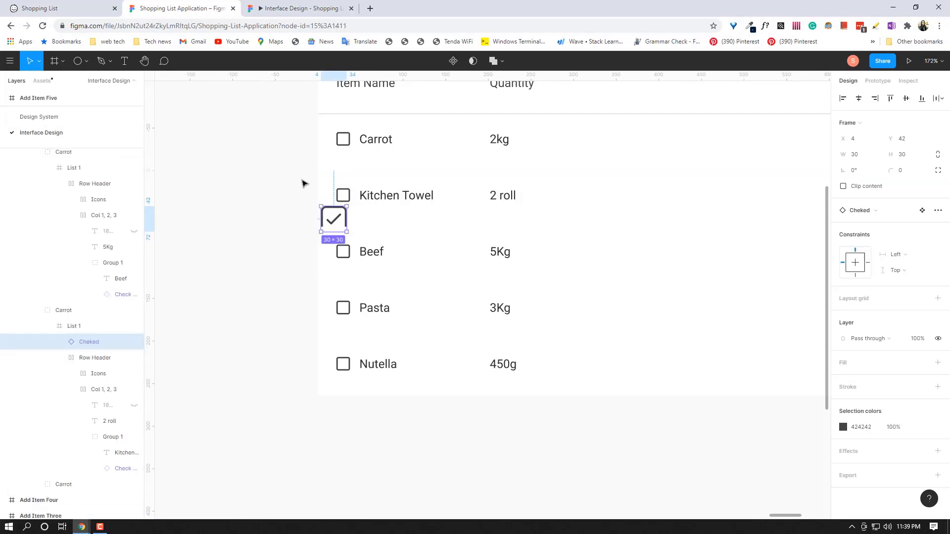
{"action": "left_click", "coordinate": [345, 197]}
{"action": "double_click", "coordinate": [345, 196]}
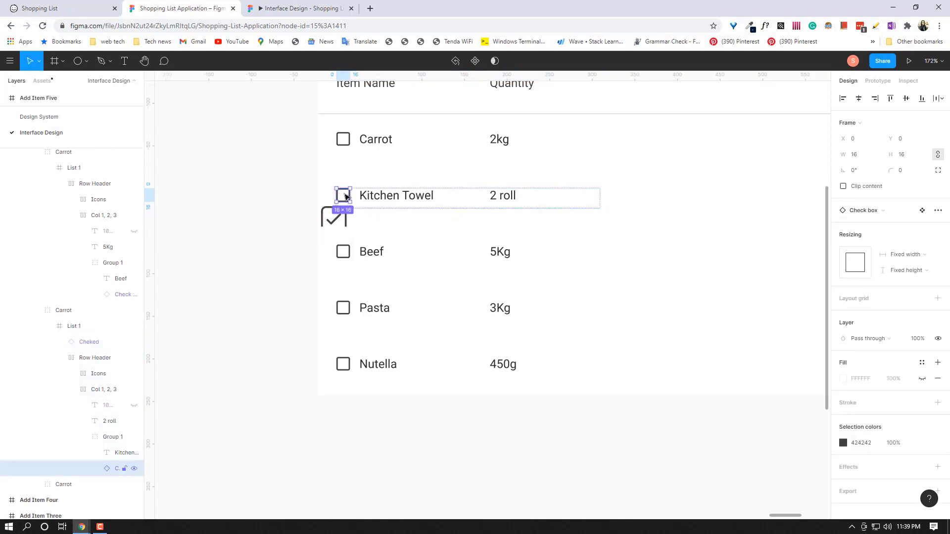
{"action": "left_click", "coordinate": [332, 219]}
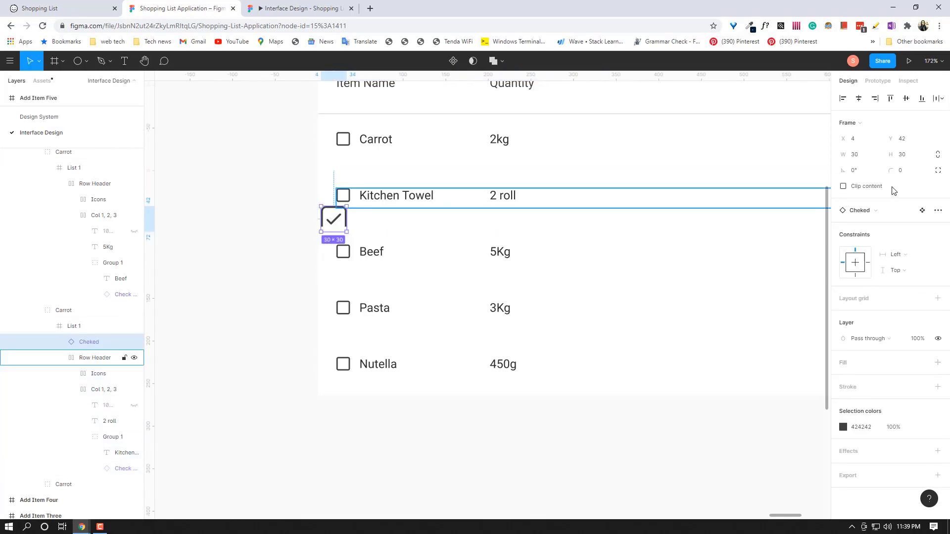
{"action": "left_click", "coordinate": [861, 155]}
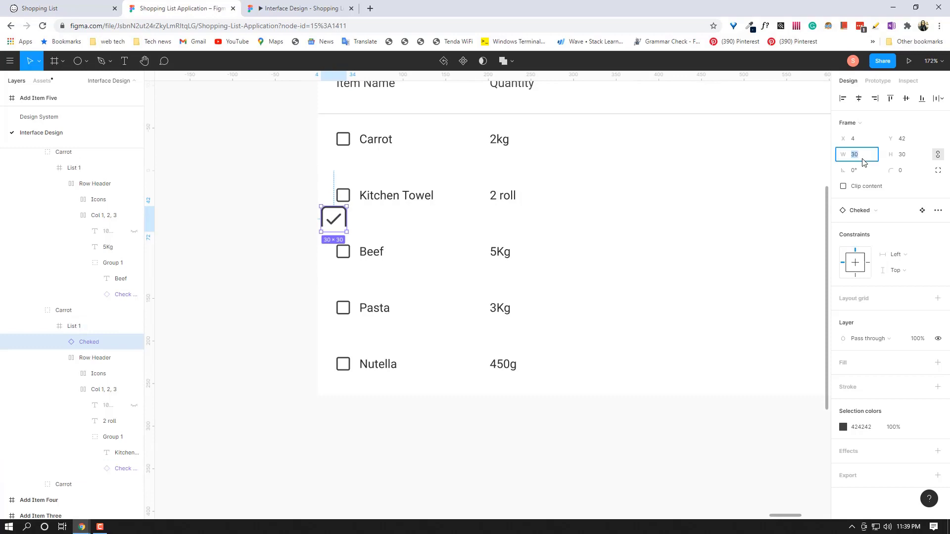
{"action": "type", "text": "16"}
{"action": "key", "text": "Return"}
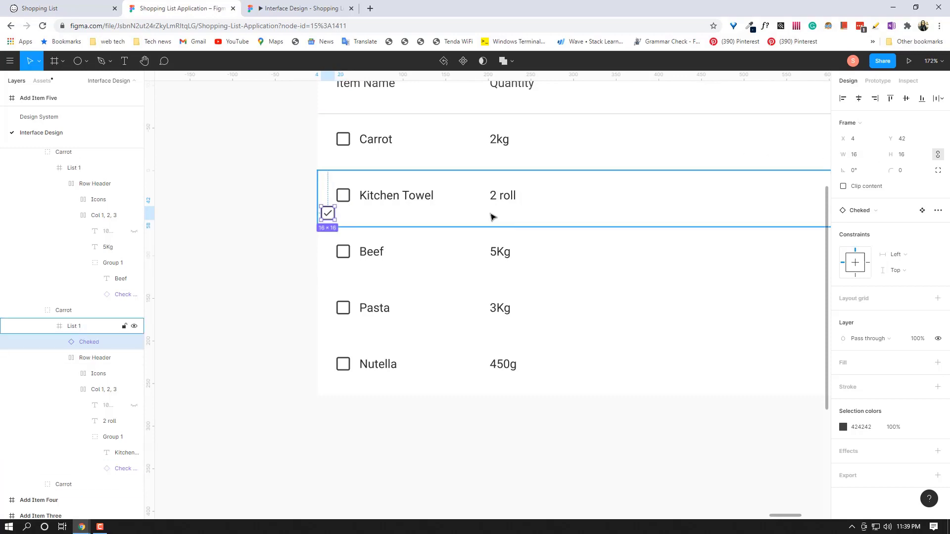
{"action": "left_click_drag", "start_coordinate": [330, 216], "coordinate": [353, 202]}
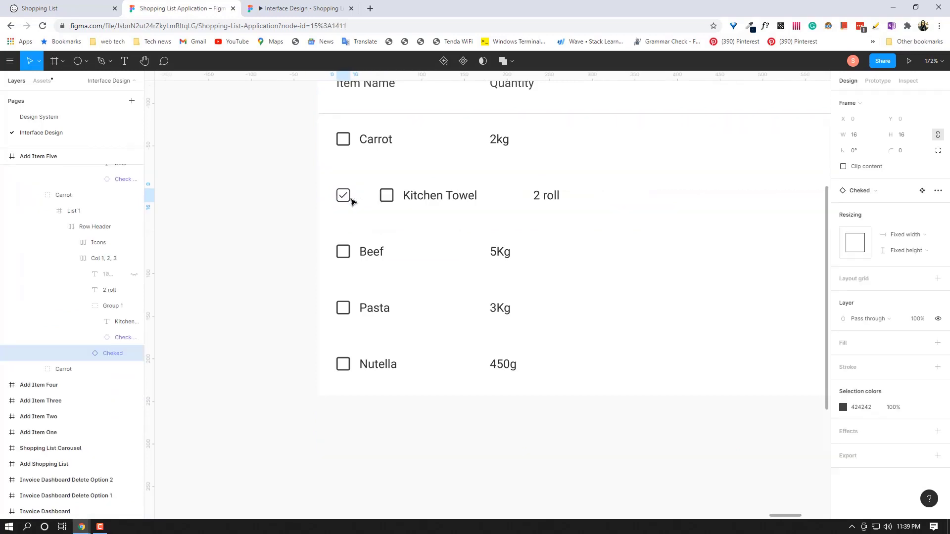
Move the ticked checkbox into the Kitchen Towel row and delete the empty one.
{"action": "left_click", "coordinate": [116, 340]}
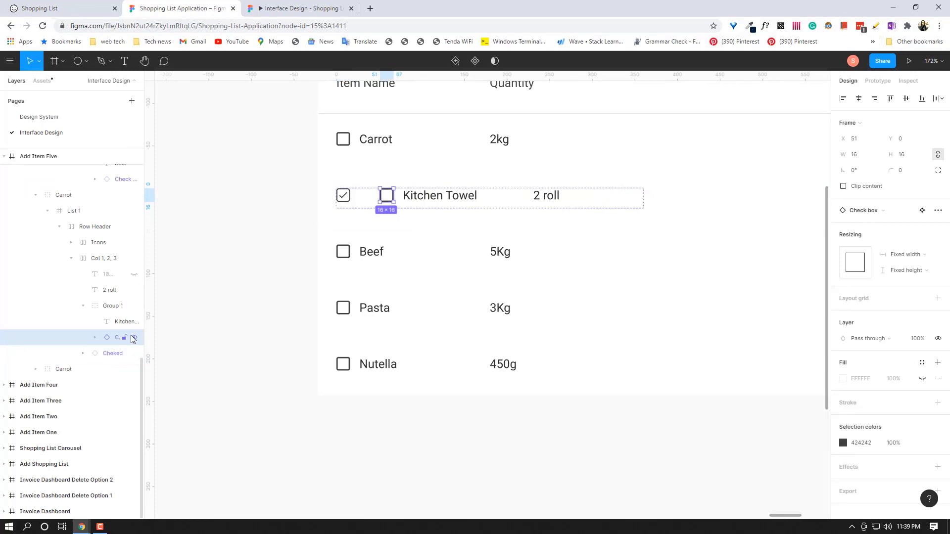
{"action": "left_click", "coordinate": [133, 338]}
{"action": "left_click_drag", "start_coordinate": [116, 353], "coordinate": [117, 331]}
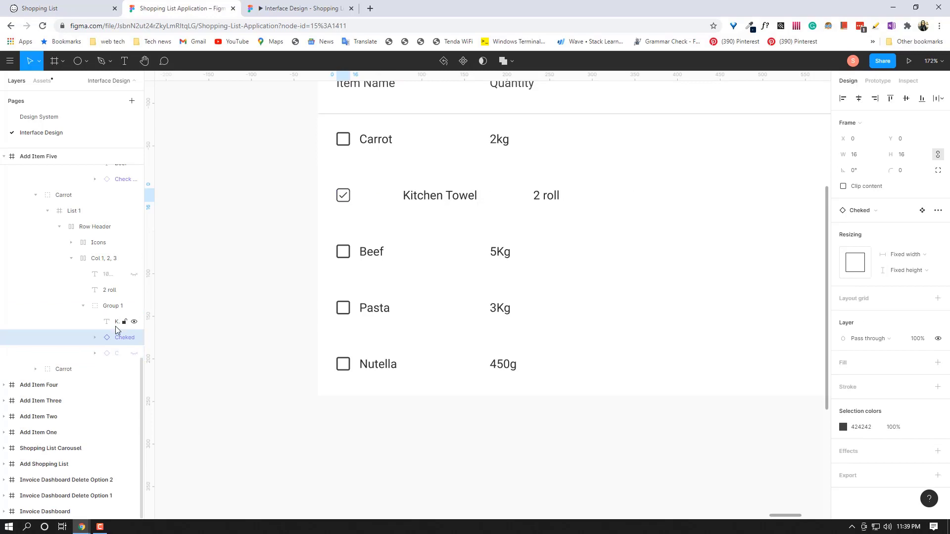
{"action": "left_click", "coordinate": [110, 353]}
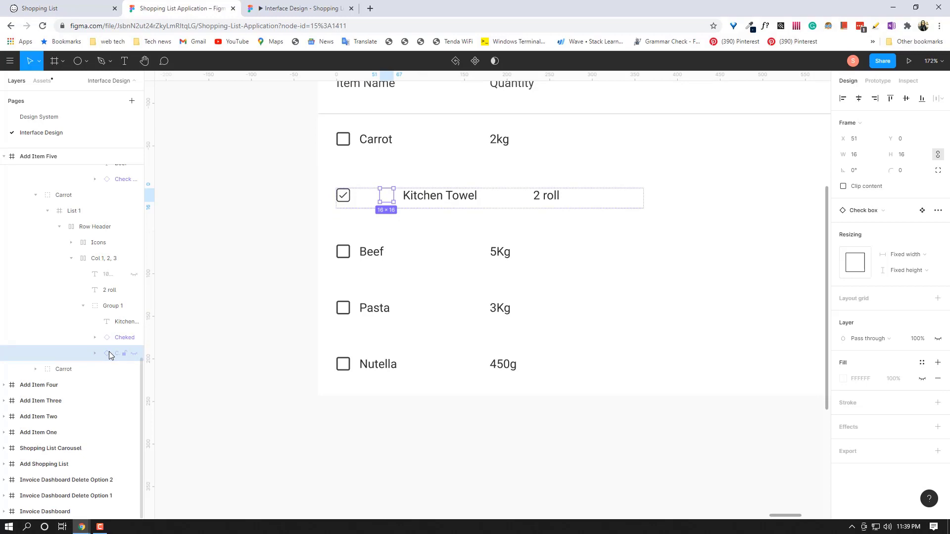
{"action": "key", "text": "Delete"}
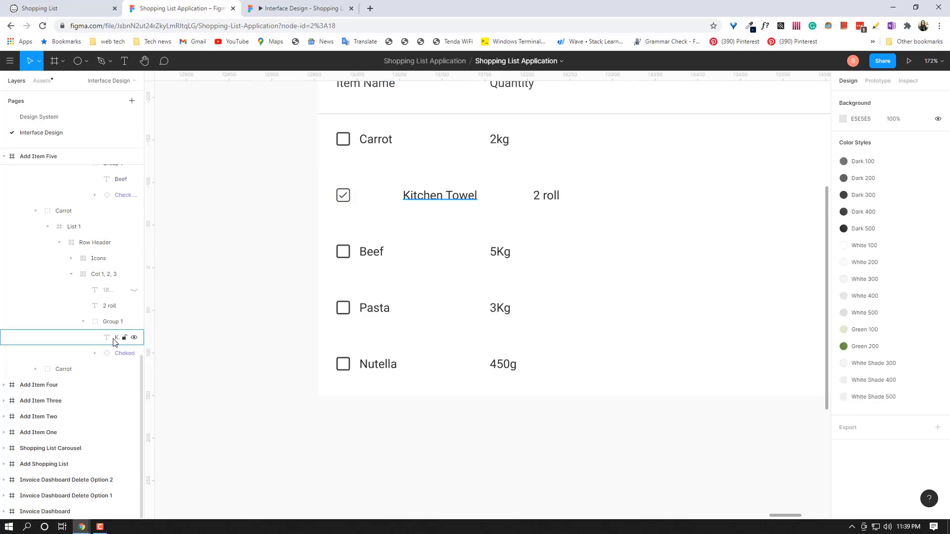
Realign the Kitchen Towel label beside the ticked checkbox and preview the prototype.
{"action": "left_click", "coordinate": [113, 341]}
{"action": "left_click_drag", "start_coordinate": [399, 199], "coordinate": [359, 203]}
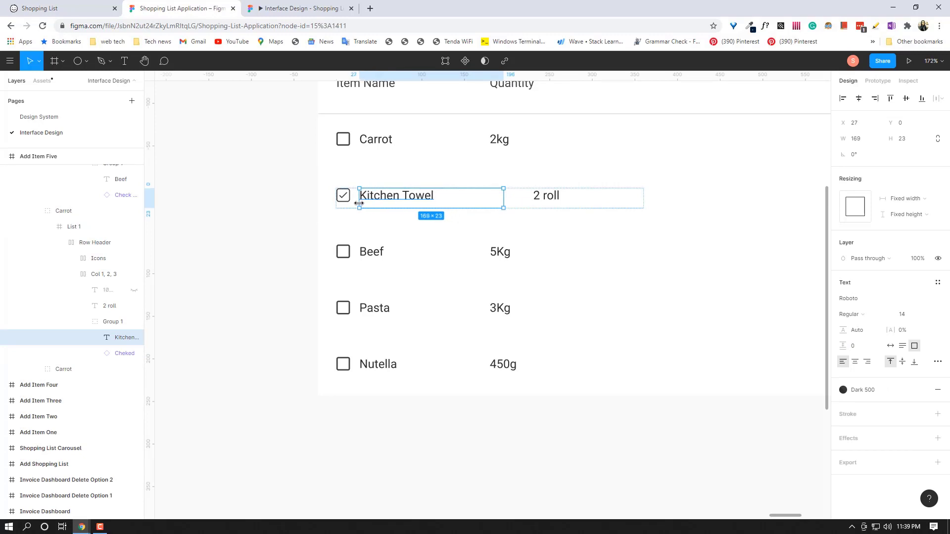
{"action": "left_click_drag", "start_coordinate": [503, 208], "coordinate": [459, 208]}
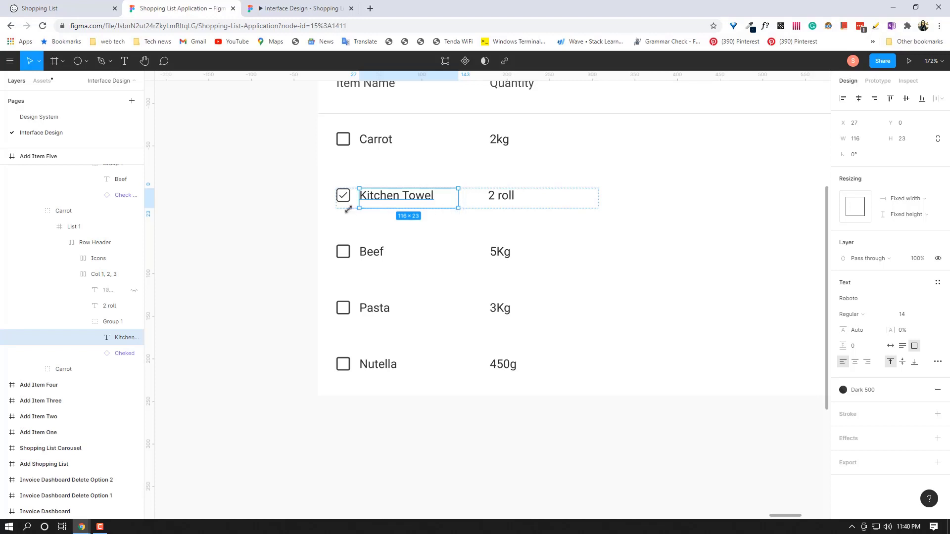
{"action": "left_click_drag", "start_coordinate": [357, 196], "coordinate": [359, 197]}
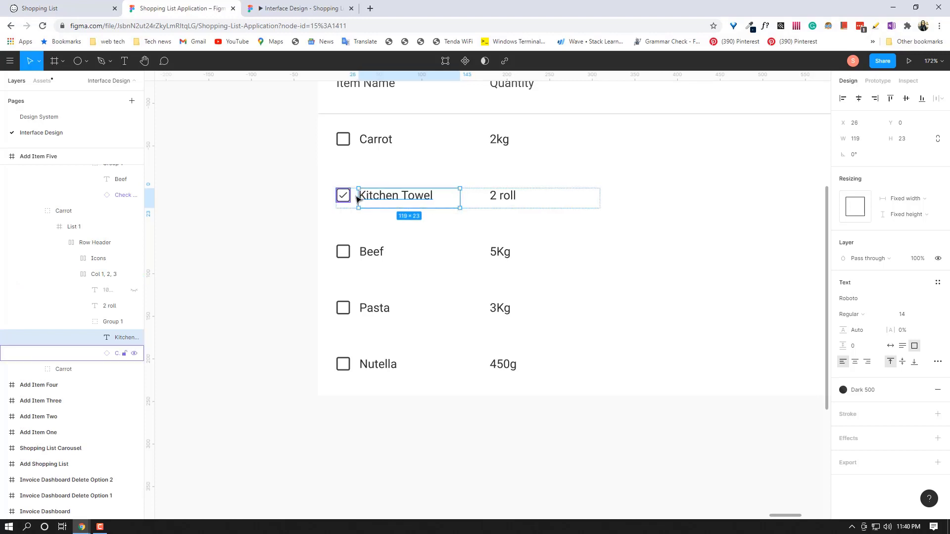
{"action": "left_click", "coordinate": [291, 6]}
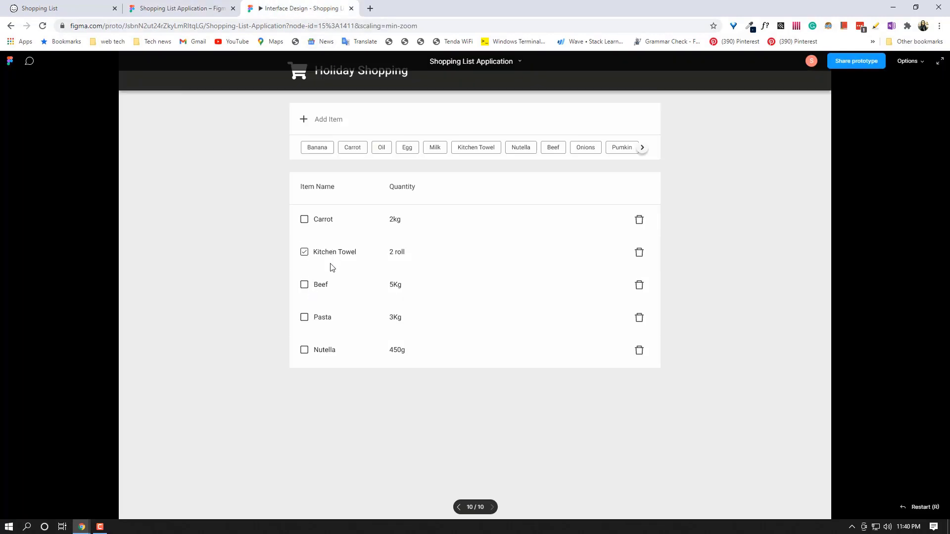
Back in the editor, deselect, collapse the Items layers and zoom out to show the full Add Item Five screen at about 84%.
{"action": "left_click", "coordinate": [213, 7]}
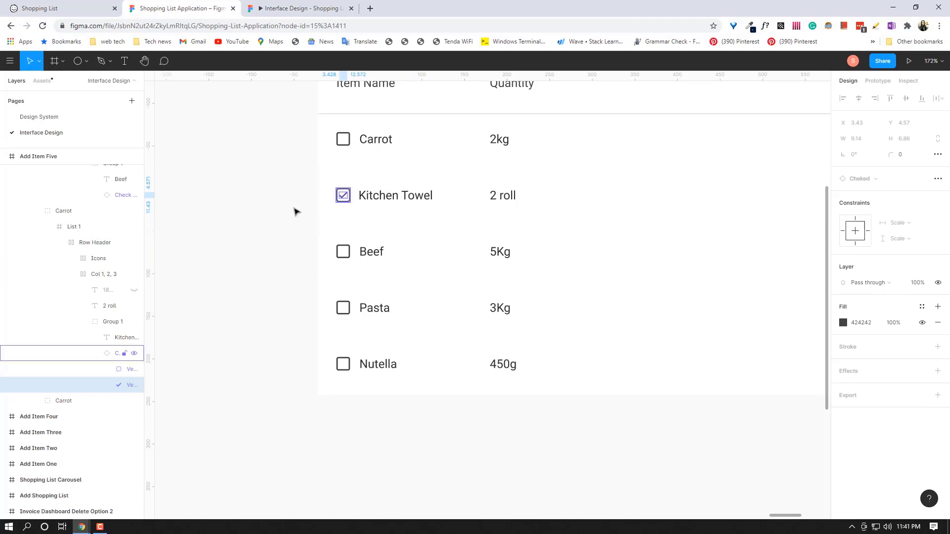
{"action": "left_click", "coordinate": [284, 258]}
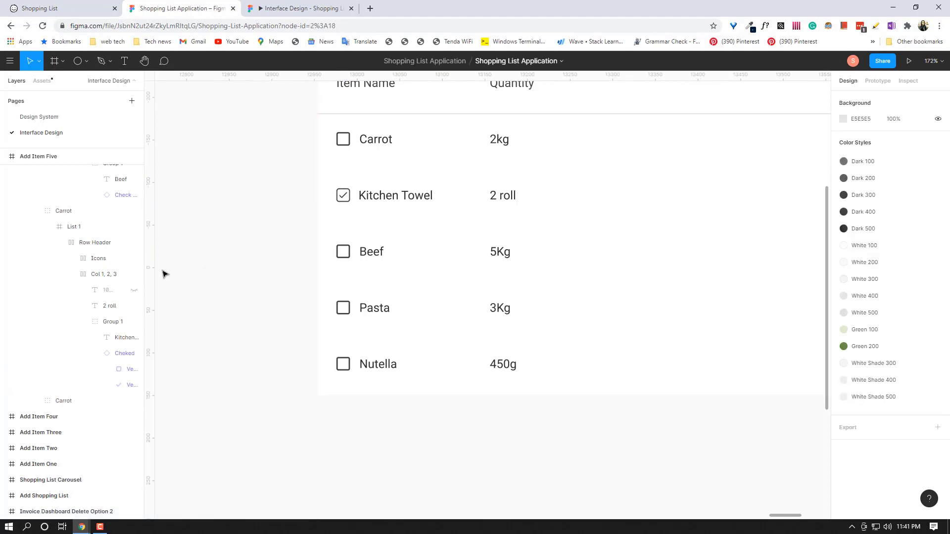
{"action": "scroll", "coordinate": [1, 243], "scroll_direction": "up", "scroll_amount": 10}
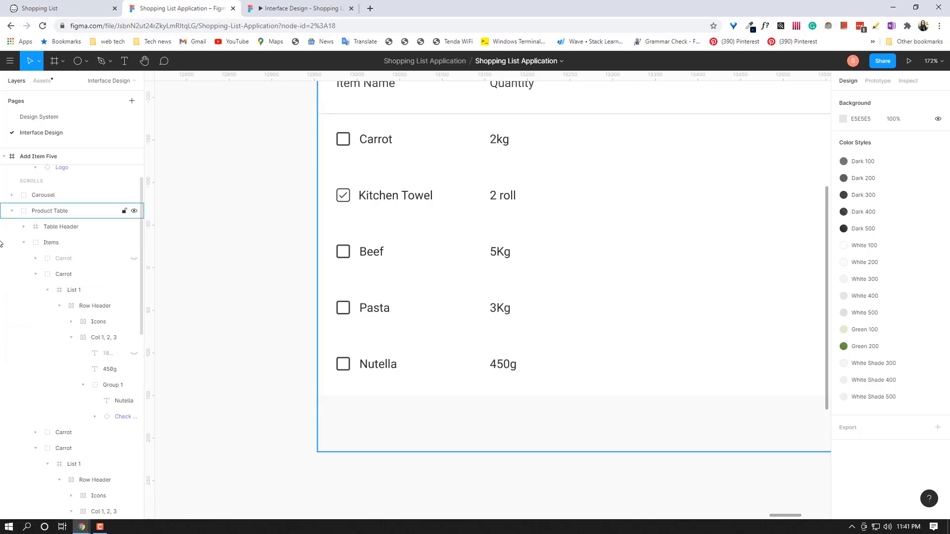
{"action": "left_click", "coordinate": [25, 242]}
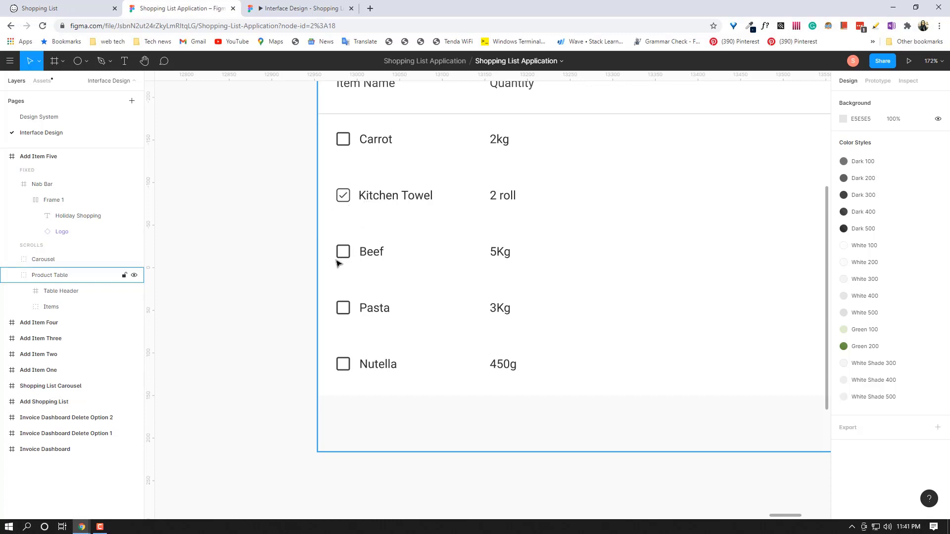
{"action": "scroll", "coordinate": [592, 244], "scroll_direction": "down", "scroll_amount": 3}
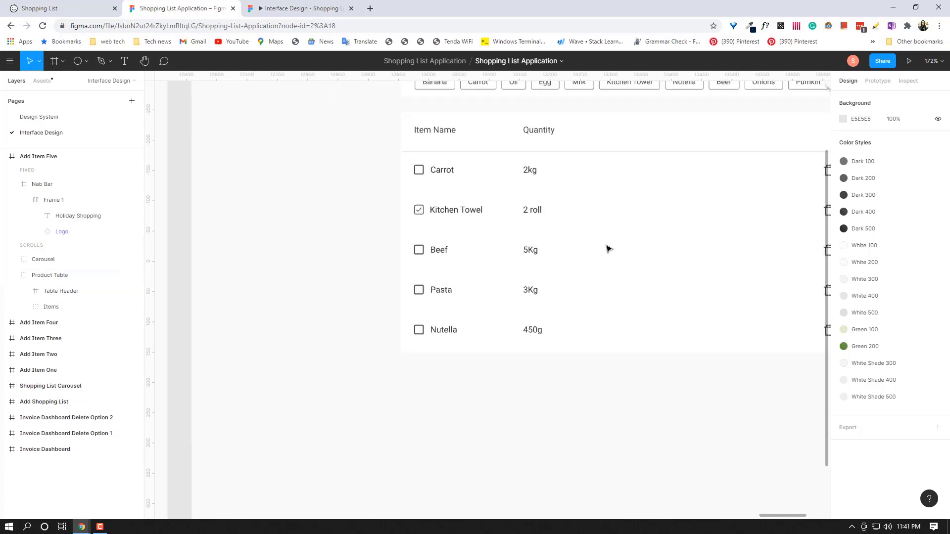
{"action": "scroll", "coordinate": [693, 358], "scroll_direction": "right", "scroll_amount": 1}
{"action": "scroll", "coordinate": [693, 359], "scroll_direction": "down", "scroll_amount": 3}
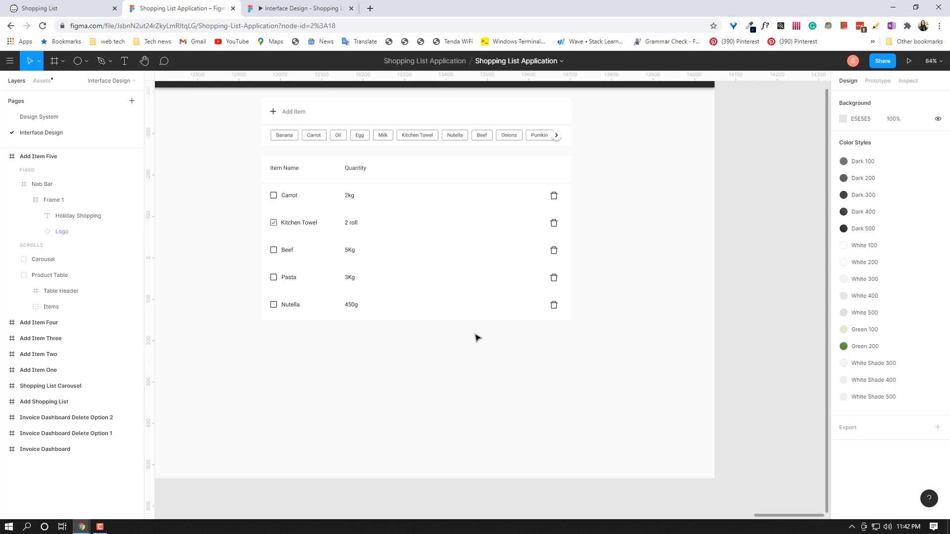
{"action": "left_click", "coordinate": [59, 9]}
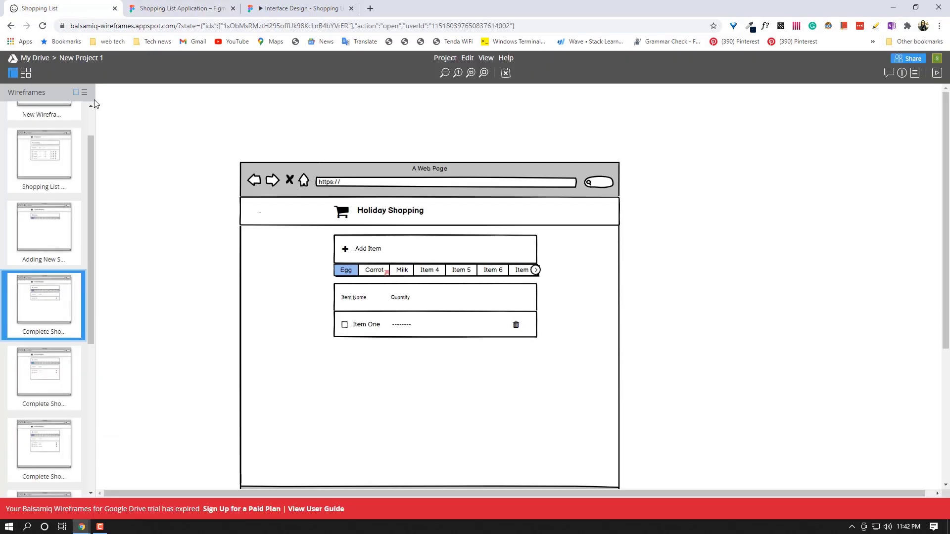
{"action": "scroll", "coordinate": [45, 328], "scroll_direction": "down", "scroll_amount": 1}
{"action": "scroll", "coordinate": [44, 328], "scroll_direction": "down", "scroll_amount": 3}
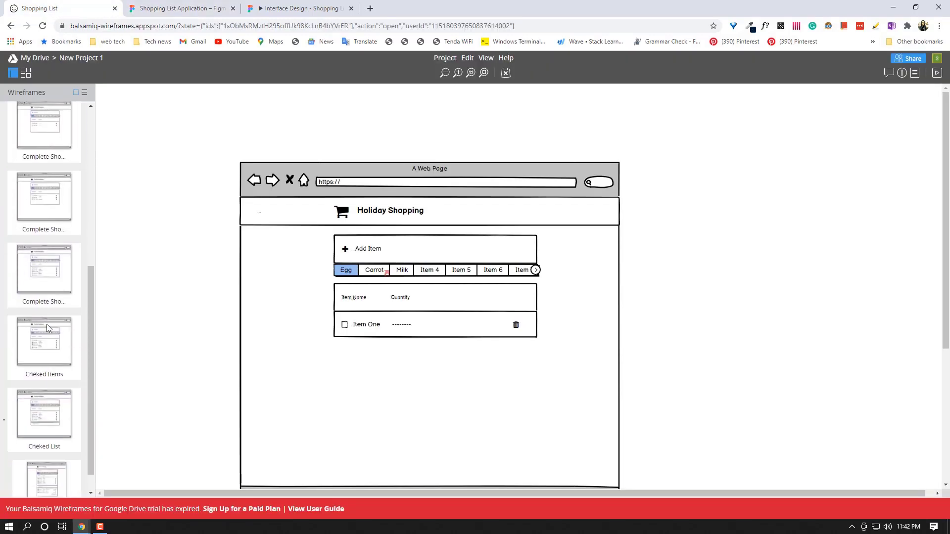
{"action": "left_click", "coordinate": [56, 282]}
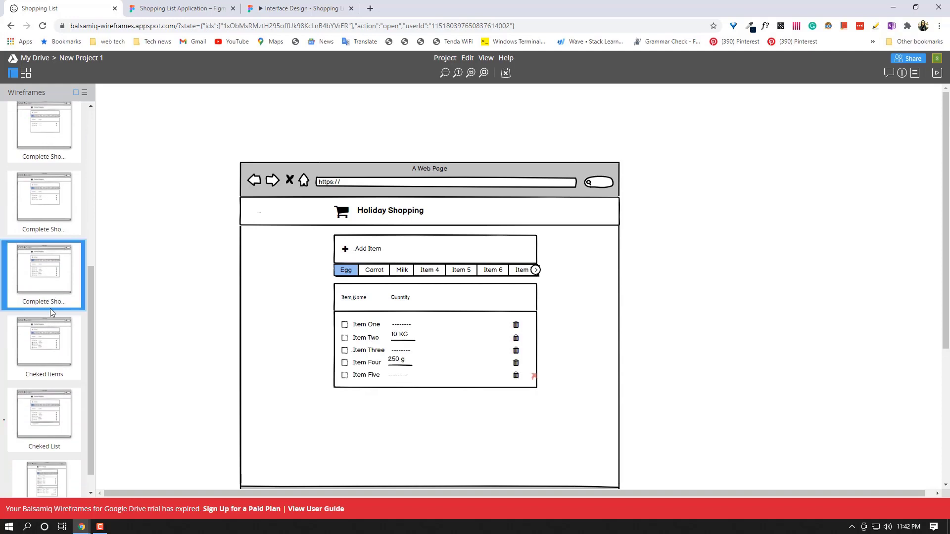
{"action": "left_click", "coordinate": [55, 345]}
{"action": "scroll", "coordinate": [55, 345], "scroll_direction": "down", "scroll_amount": 1}
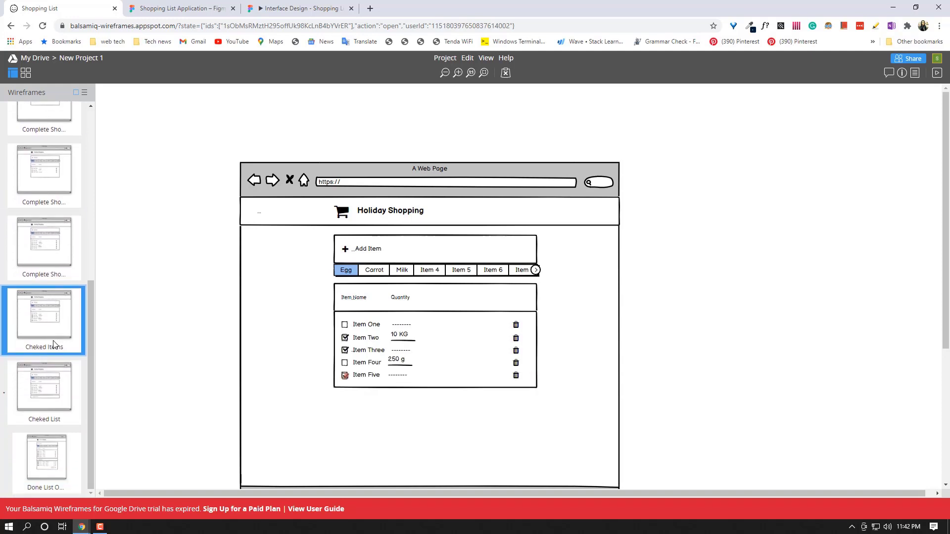
{"action": "left_click", "coordinate": [50, 392]}
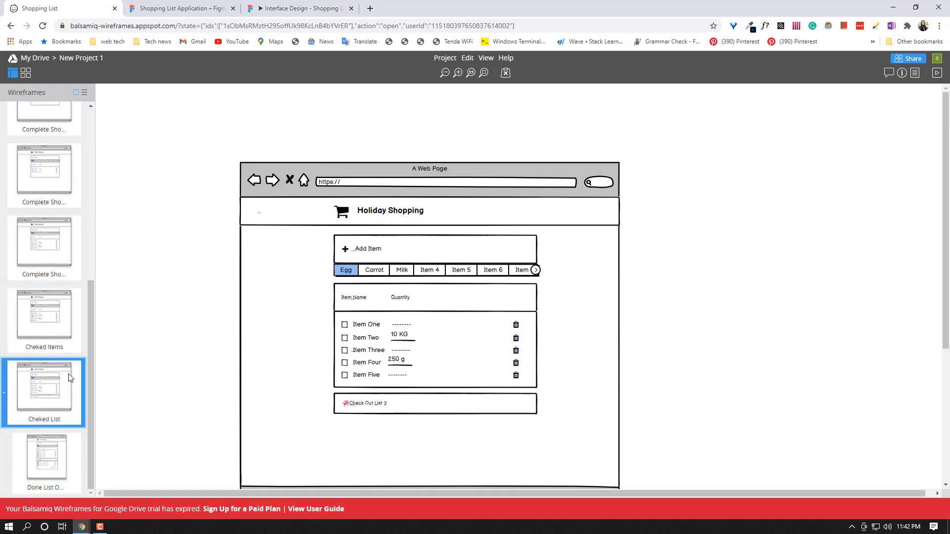
{"action": "left_click", "coordinate": [195, 4]}
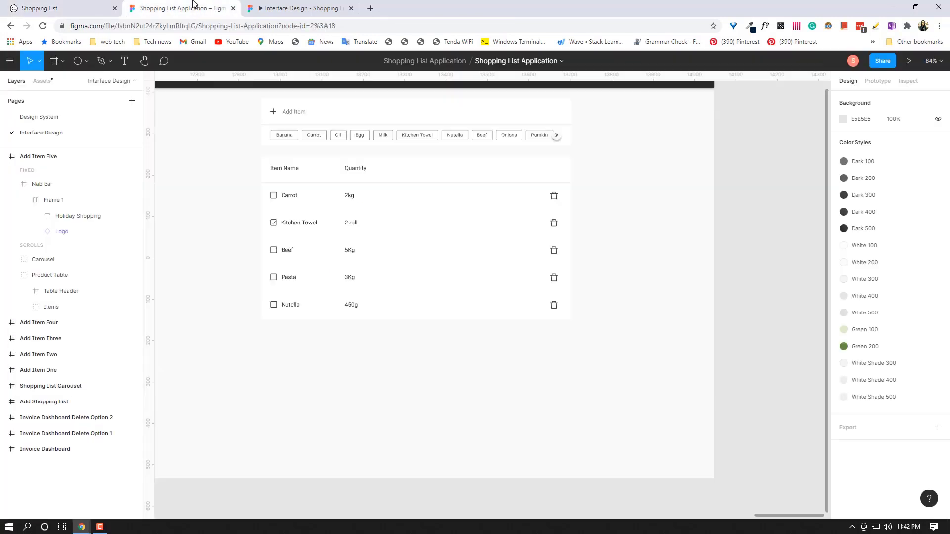
Duplicate the Add Item bar below the item table, move it out of the Carousel, and name it 'Check Out Header'.
{"action": "double_click", "coordinate": [345, 120]}
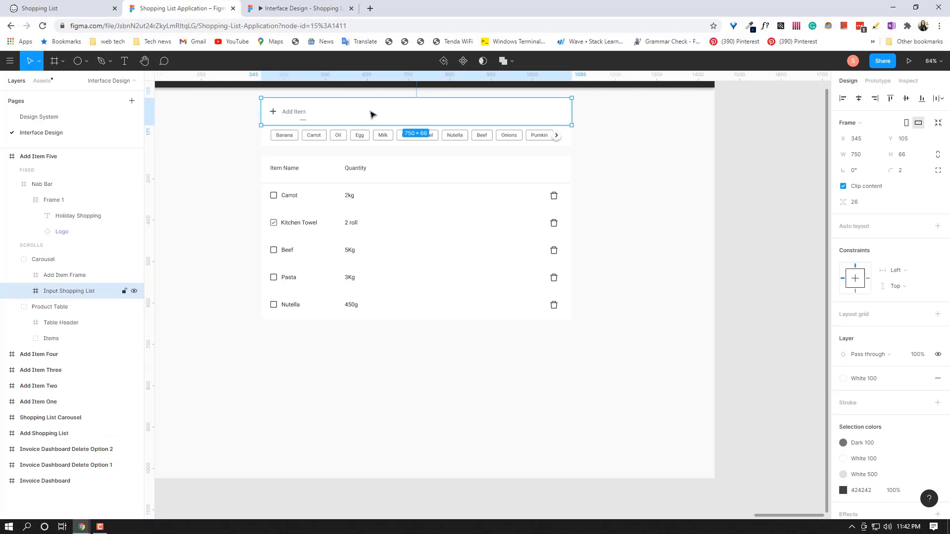
{"action": "left_click_drag", "start_coordinate": [374, 115], "coordinate": [373, 349]}
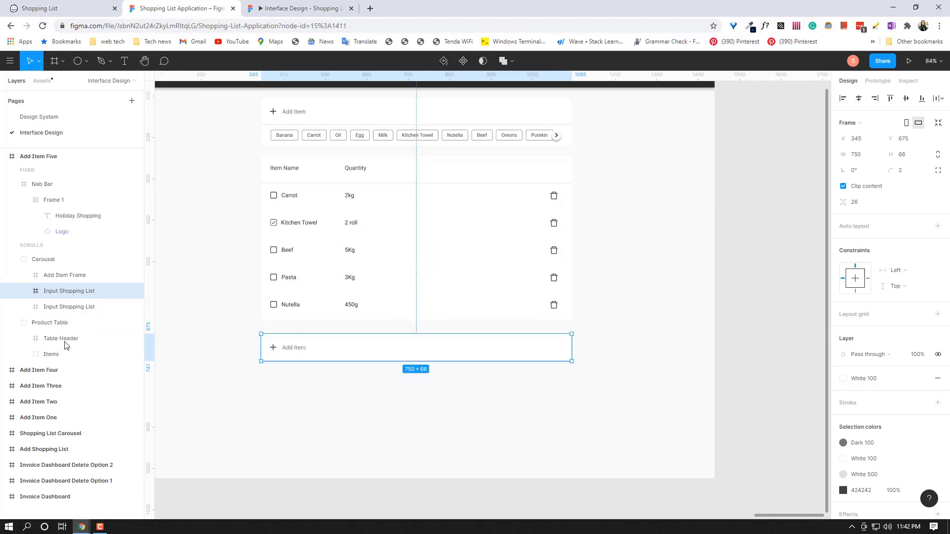
{"action": "left_click_drag", "start_coordinate": [64, 292], "coordinate": [20, 257]}
{"action": "left_click", "coordinate": [11, 276]}
{"action": "double_click", "coordinate": [82, 259]}
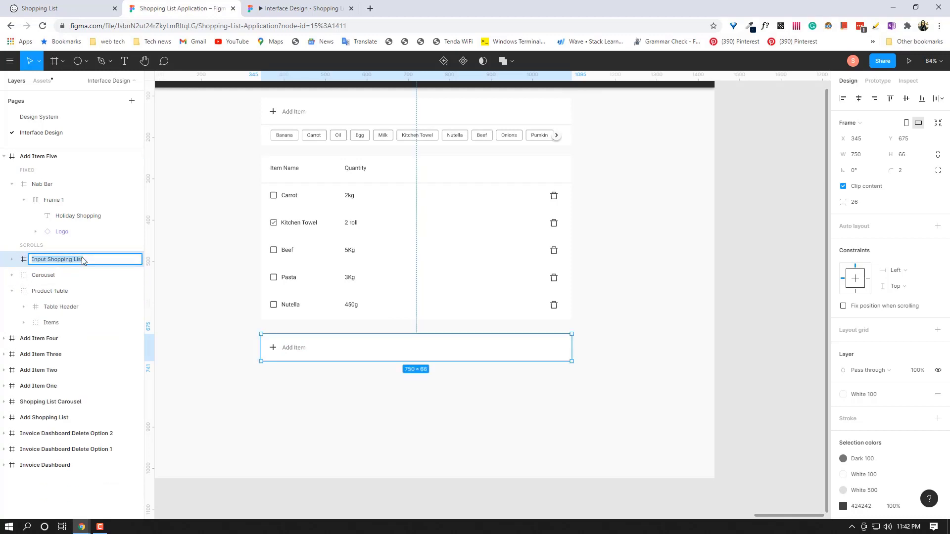
{"action": "type", "text": "Check Out Header"}
{"action": "key", "text": "Return"}
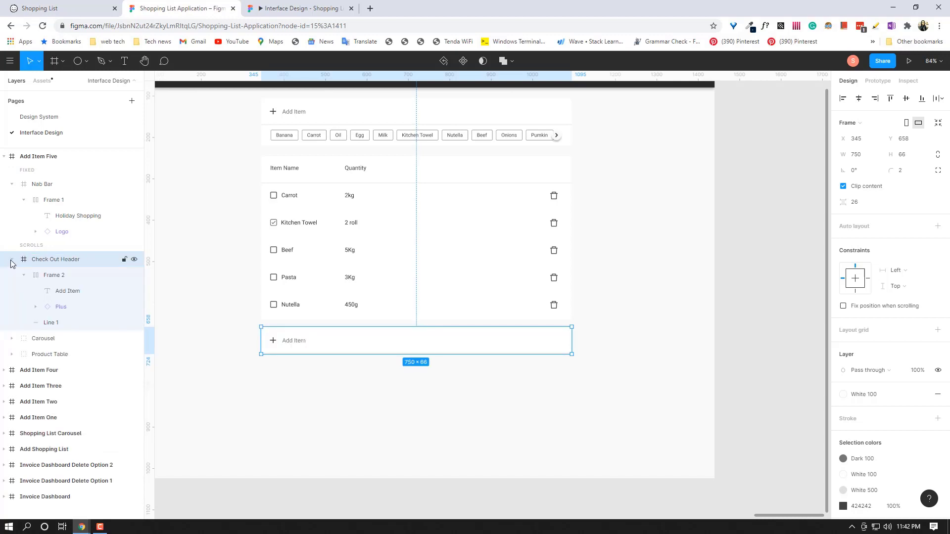
Delete the hidden extra Carrot row from the Product Table's Items group.
{"action": "left_click", "coordinate": [36, 294]}
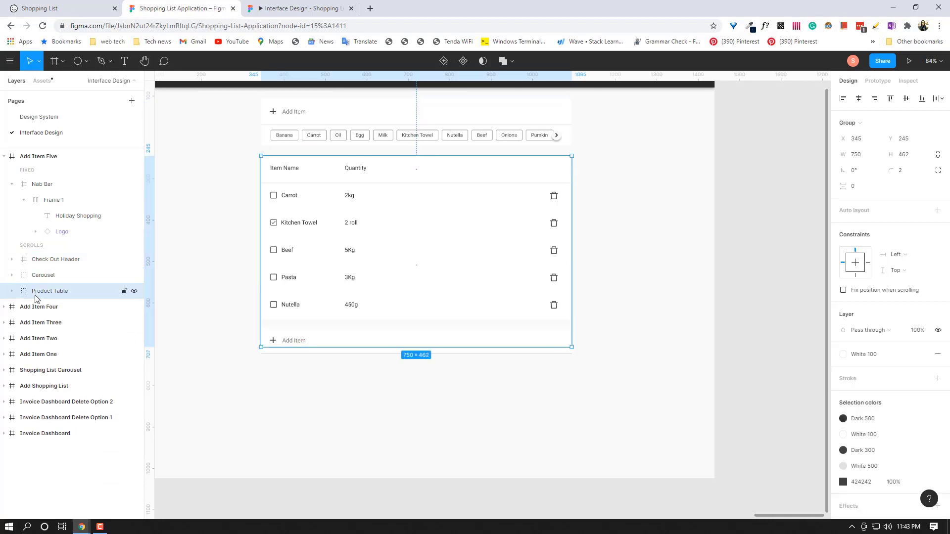
{"action": "left_click", "coordinate": [12, 292]}
{"action": "left_click", "coordinate": [62, 307]}
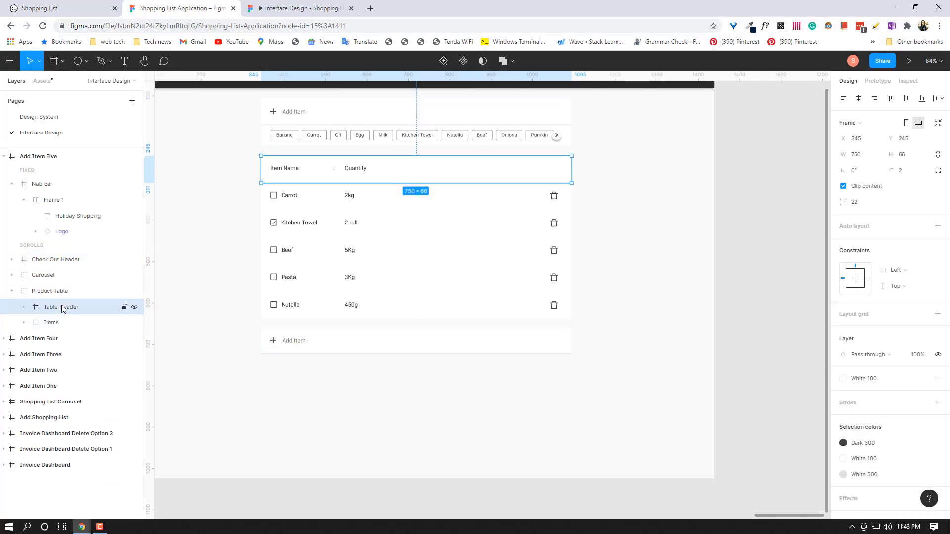
{"action": "left_click", "coordinate": [55, 324]}
{"action": "left_click", "coordinate": [24, 323]}
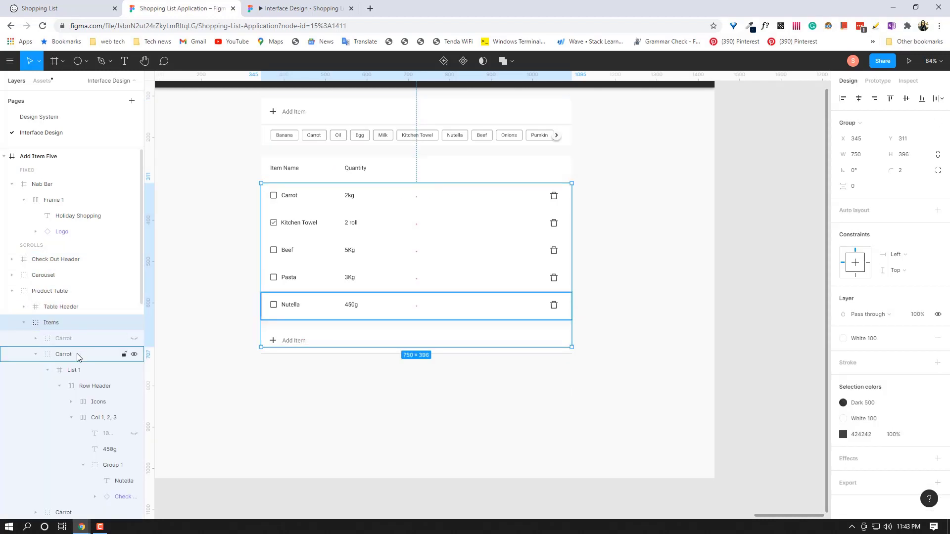
{"action": "left_click", "coordinate": [37, 355]}
{"action": "left_click", "coordinate": [70, 338]}
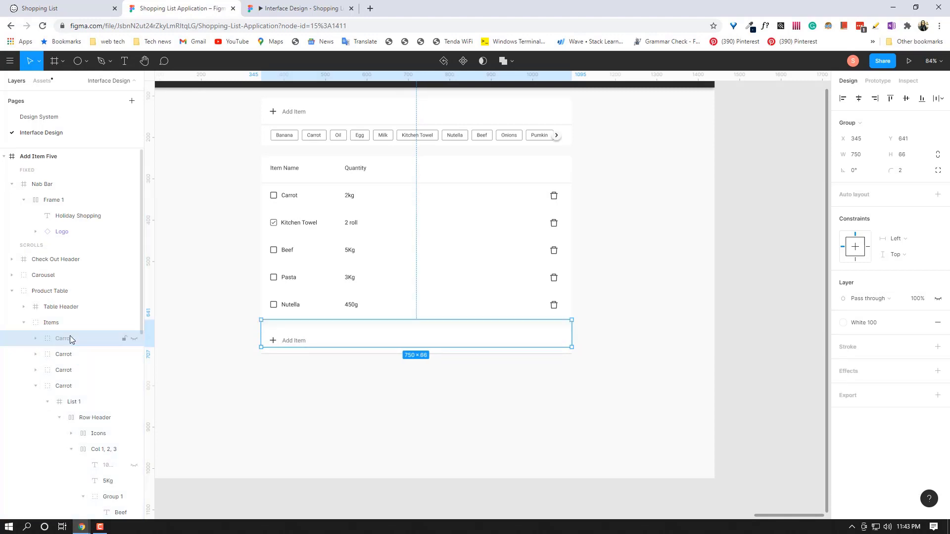
{"action": "key", "text": "Delete"}
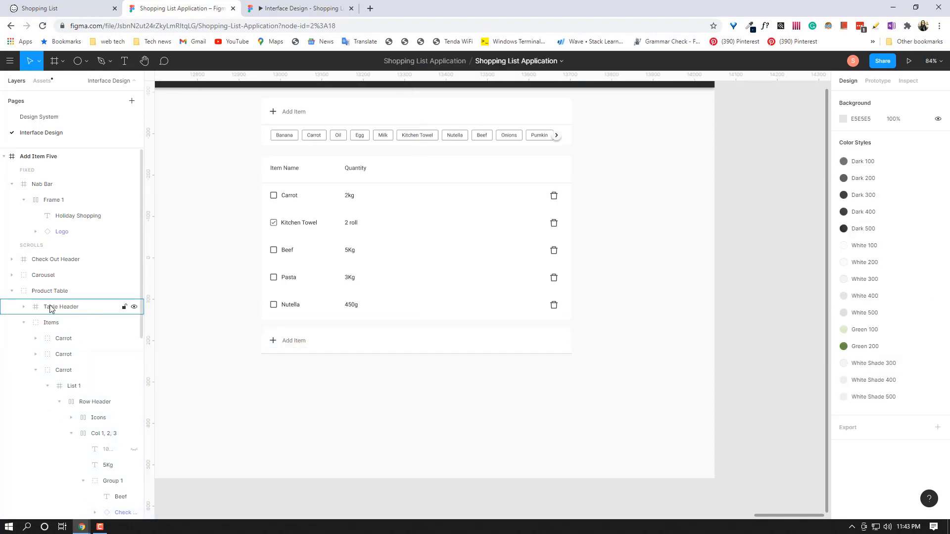
Nudge the Add Item row down to a 24 px gap below the table and preview it in the prototype.
{"action": "left_click", "coordinate": [13, 292]}
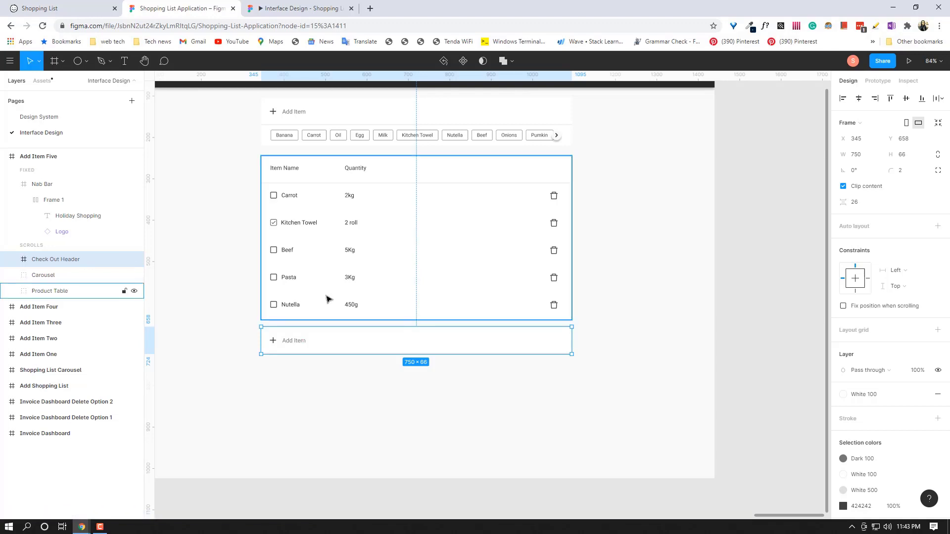
{"action": "key", "text": "alt"}
{"action": "key", "text": "Down"}
{"action": "key", "text": "Down"}
{"action": "key", "text": "Down"}
{"action": "key", "text": "Down"}
{"action": "key", "text": "Down"}
{"action": "key", "text": "Down"}
{"action": "key", "text": "Down"}
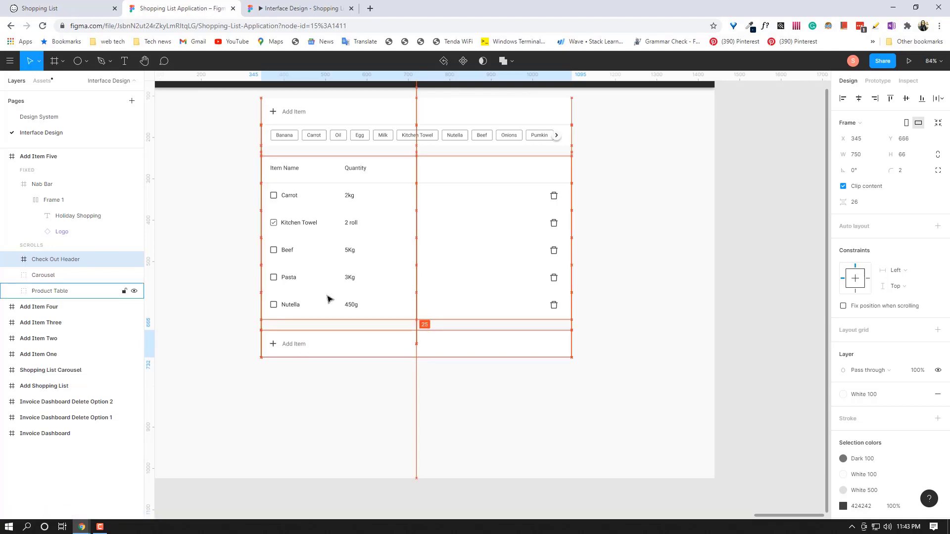
{"action": "left_click", "coordinate": [318, 5]}
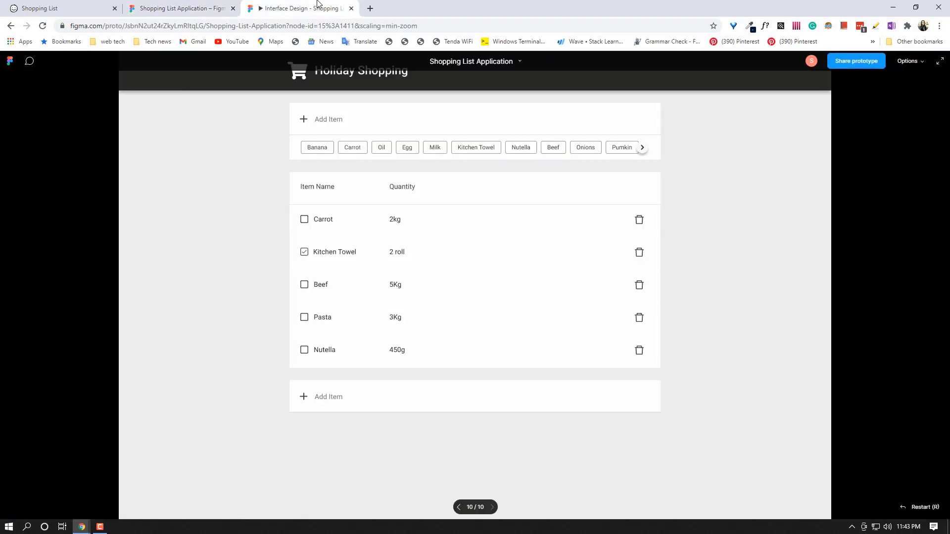
{"action": "left_click", "coordinate": [198, 9]}
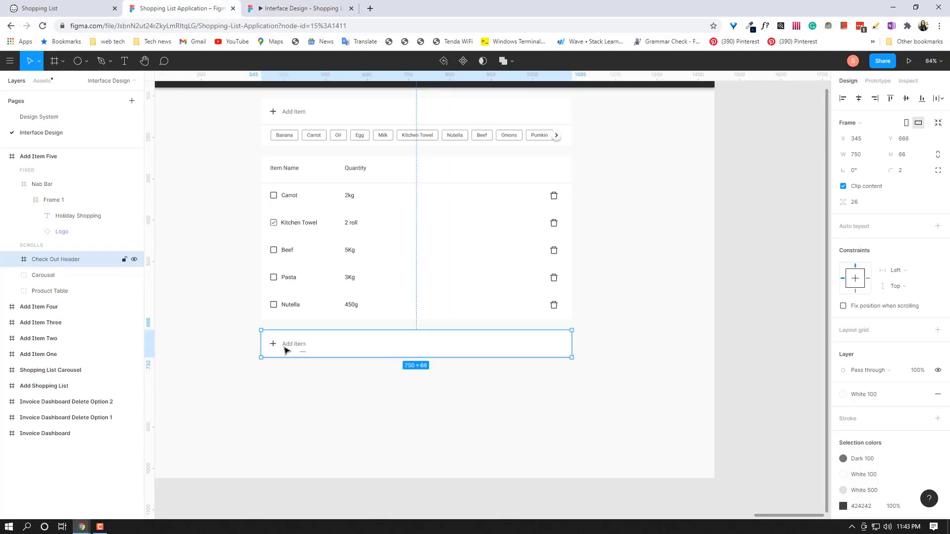
Clear the Add Item label text in the row below the table to retype it as 'Checked Out 1'.
{"action": "double_click", "coordinate": [285, 350]}
{"action": "double_click", "coordinate": [290, 345]}
{"action": "double_click", "coordinate": [290, 345]}
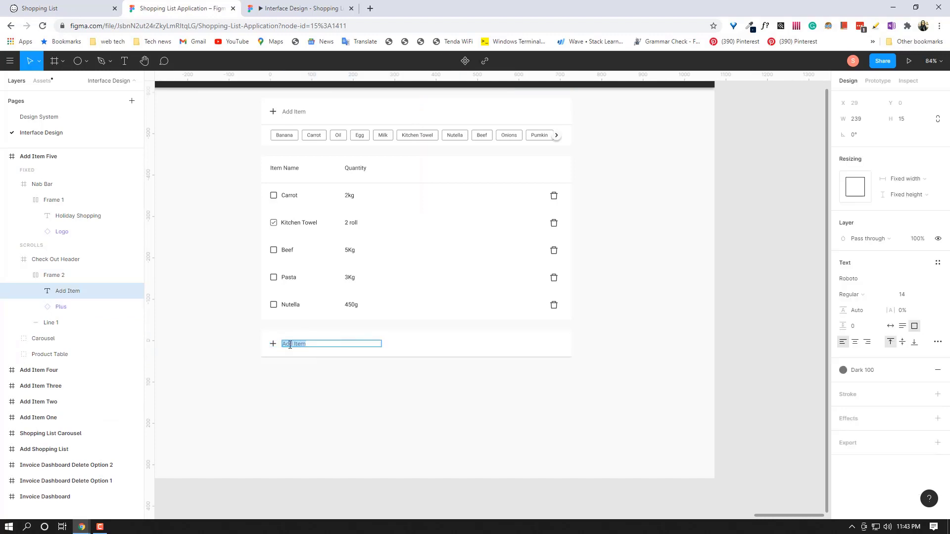
{"action": "key", "text": "BackSpace"}
Select the row's plus icon and browse the local components in Assets before returning to Layers.
{"action": "left_click", "coordinate": [273, 346]}
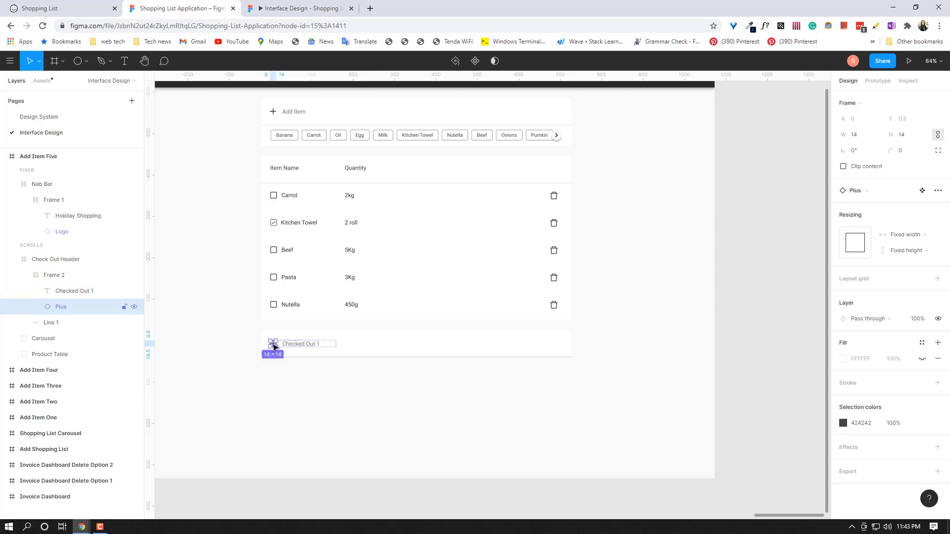
{"action": "left_click", "coordinate": [43, 80]}
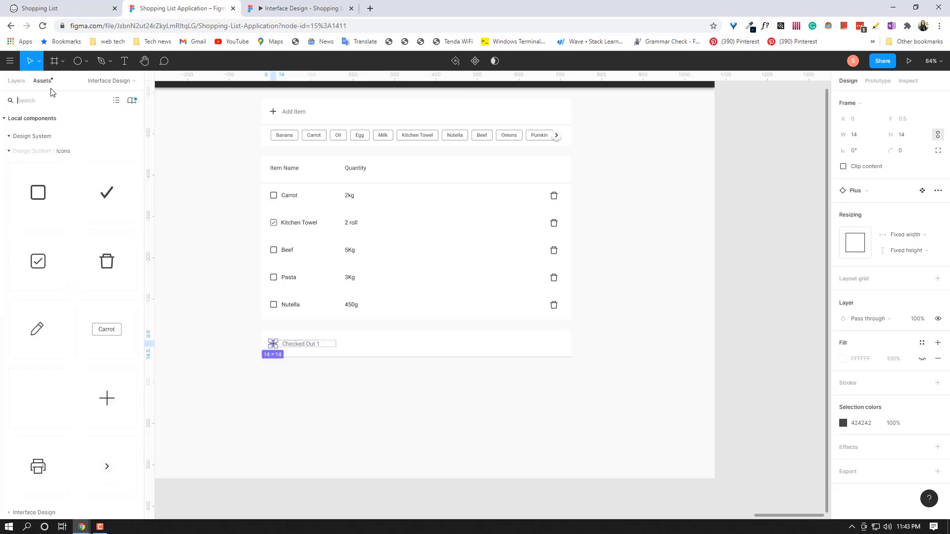
{"action": "scroll", "coordinate": [64, 316], "scroll_direction": "down", "scroll_amount": 1}
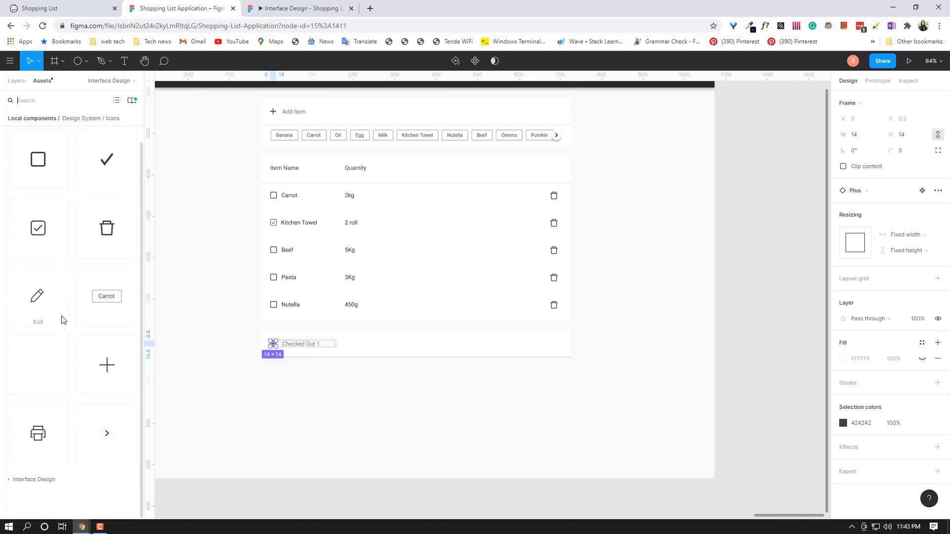
{"action": "scroll", "coordinate": [61, 319], "scroll_direction": "up", "scroll_amount": 1}
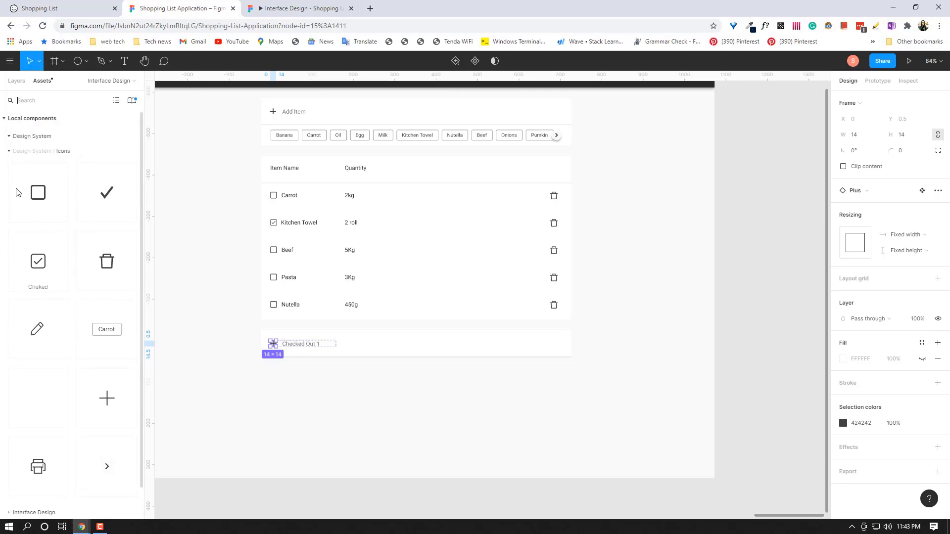
{"action": "left_click", "coordinate": [17, 81]}
On the Design System page, move the Carrot chip up beside the trash tile.
{"action": "left_click", "coordinate": [49, 117]}
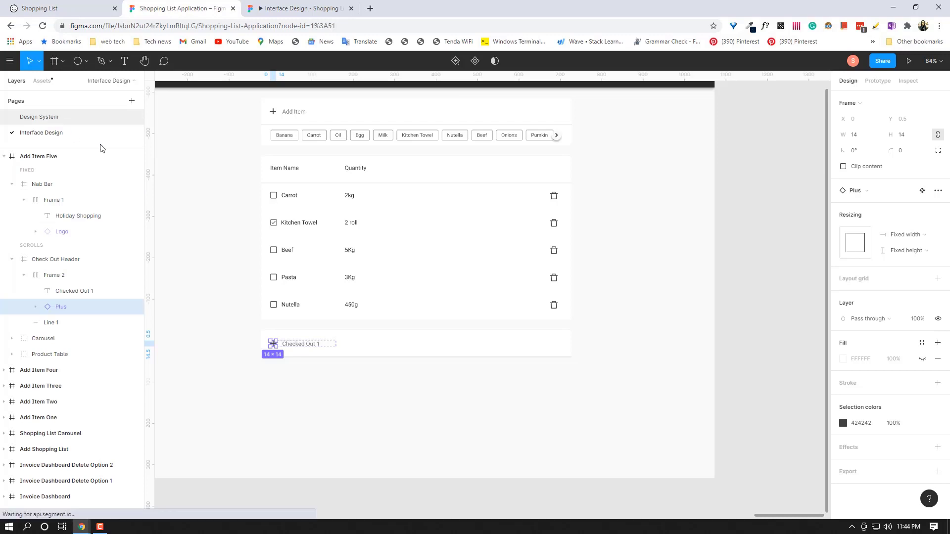
{"action": "left_click_drag", "start_coordinate": [628, 377], "coordinate": [600, 364]}
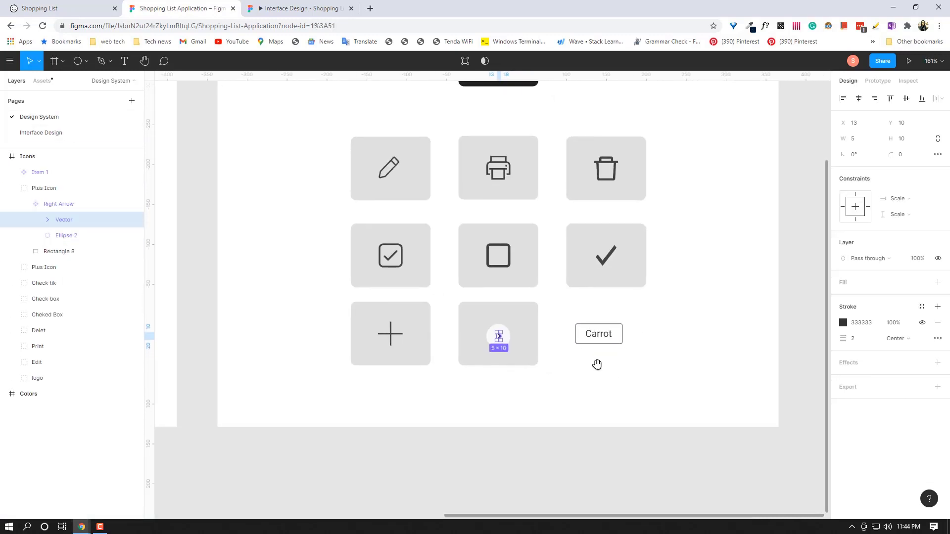
{"action": "left_click_drag", "start_coordinate": [584, 333], "coordinate": [672, 217]}
Alt-drag a copy of the Check tik tile into the empty slot below and delete its check mark.
{"action": "scroll", "coordinate": [654, 366], "scroll_direction": "down", "scroll_amount": 1}
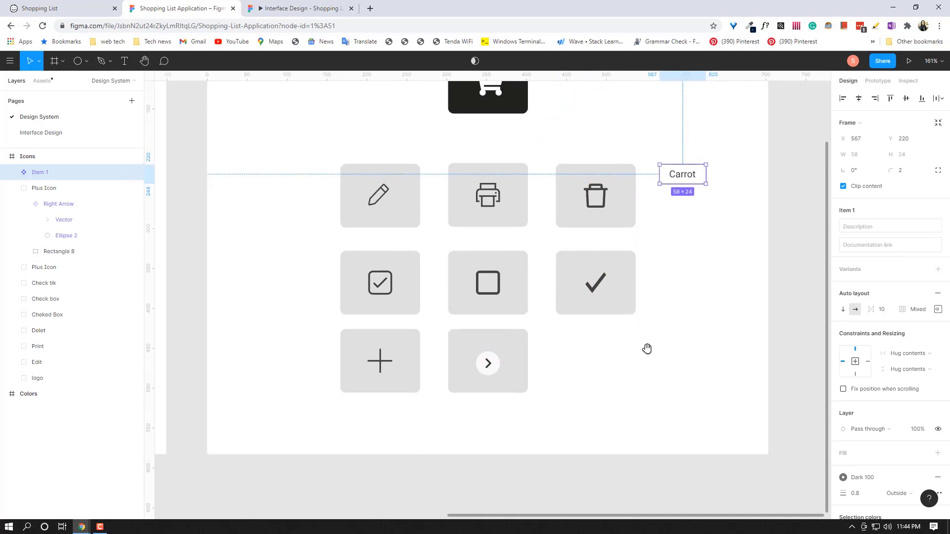
{"action": "left_click", "coordinate": [616, 301]}
{"action": "left_click_drag", "start_coordinate": [616, 301], "coordinate": [621, 376]}
{"action": "double_click", "coordinate": [598, 363]}
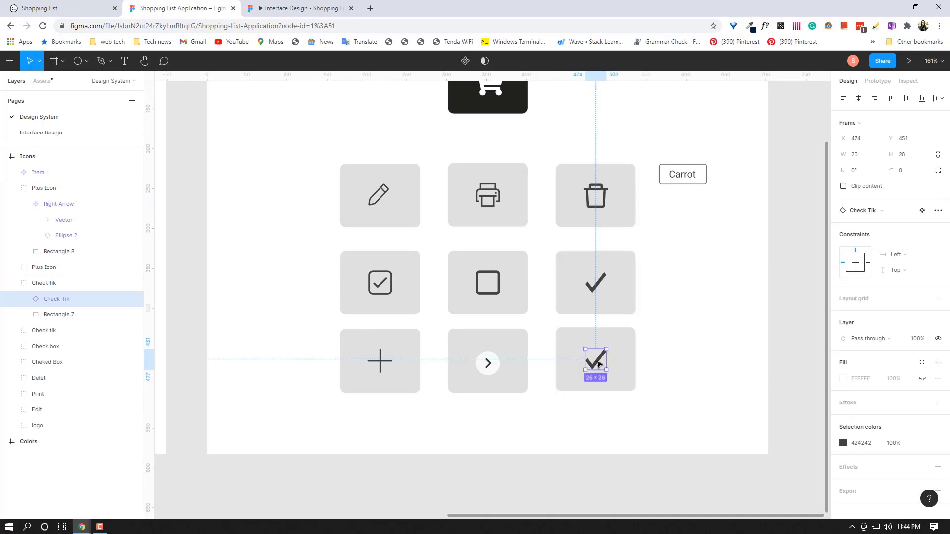
{"action": "key", "text": "Delete"}
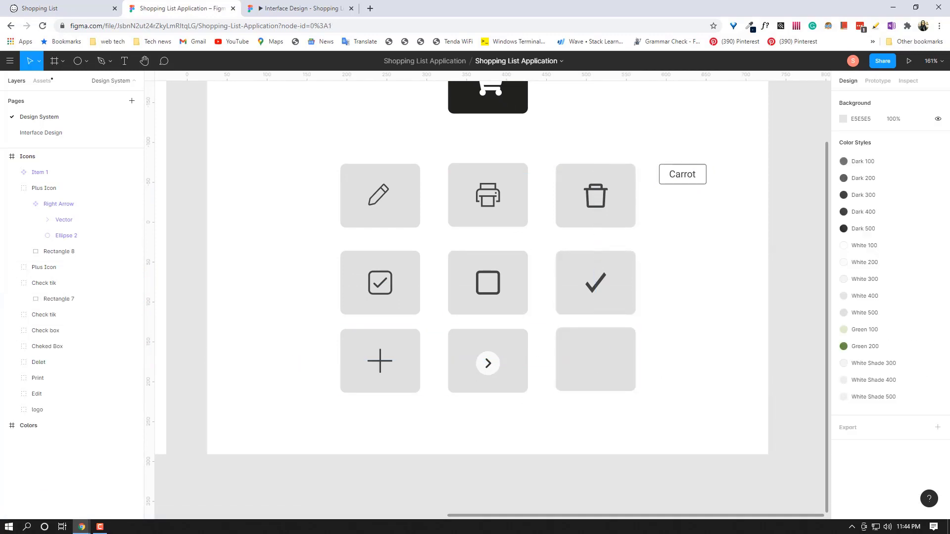
Rename the copied tile layer 'Down Arrow'.
{"action": "left_click", "coordinate": [48, 284]}
{"action": "left_click", "coordinate": [12, 283]}
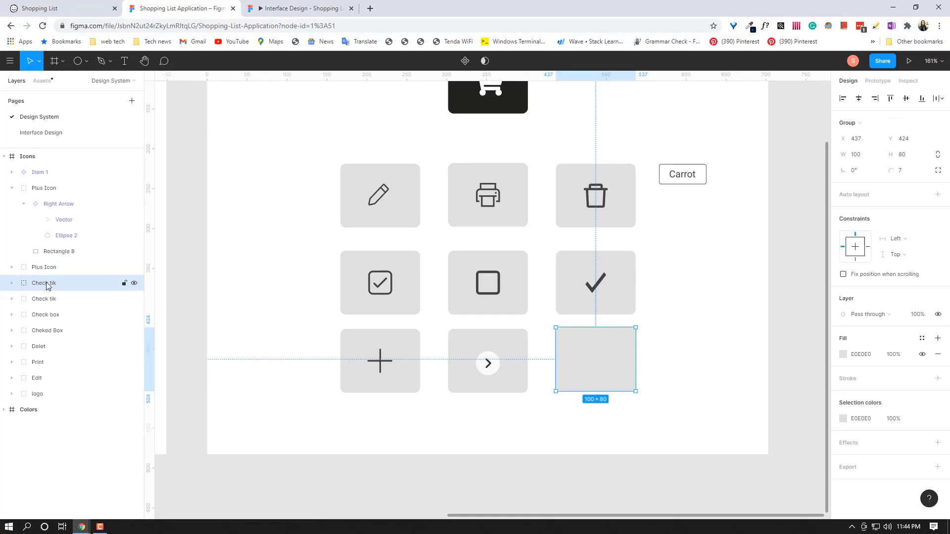
{"action": "double_click", "coordinate": [62, 282]}
{"action": "key", "text": "BackSpace"}
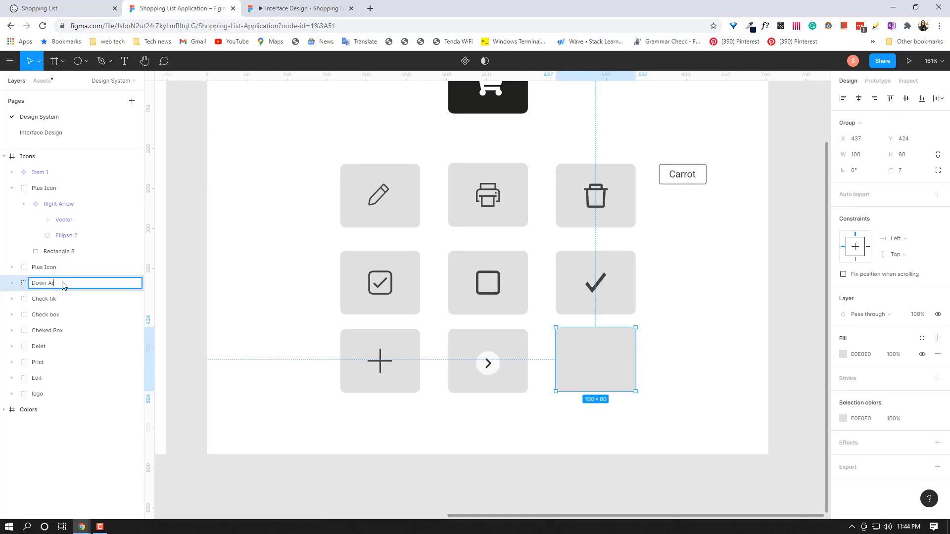
{"action": "type", "text": "Down Arrow"}
{"action": "key", "text": "Return"}
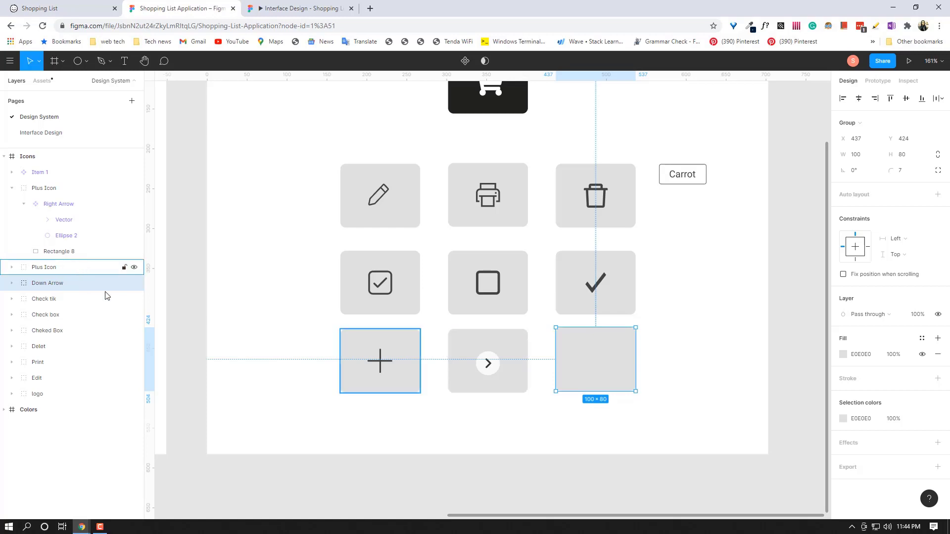
Import the akar chevron-down icon into the Down Arrow tile with the Iconify plugin.
{"action": "right_click", "coordinate": [579, 367]}
{"action": "mouse_move", "coordinate": [614, 421]}
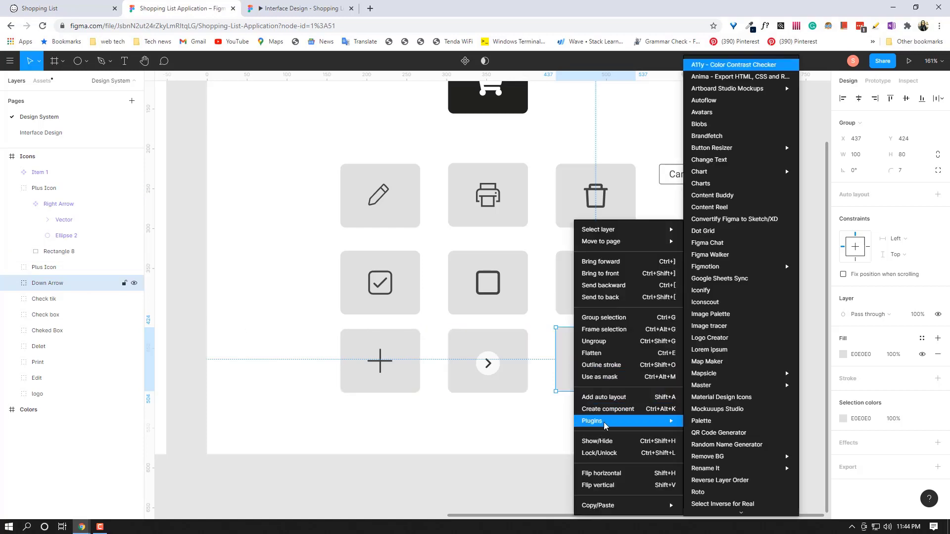
{"action": "left_click", "coordinate": [701, 290]}
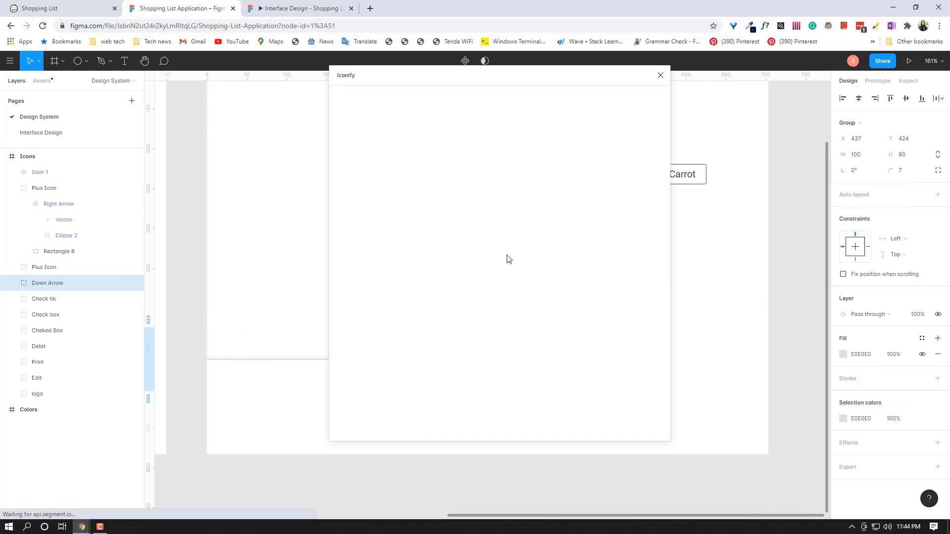
{"action": "key", "text": "BackSpace"}
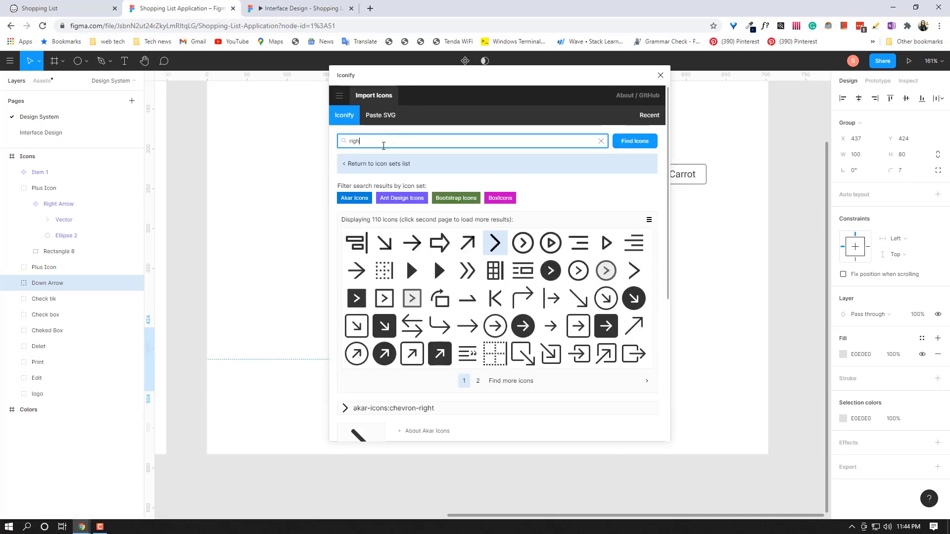
{"action": "key", "text": "BackSpace"}
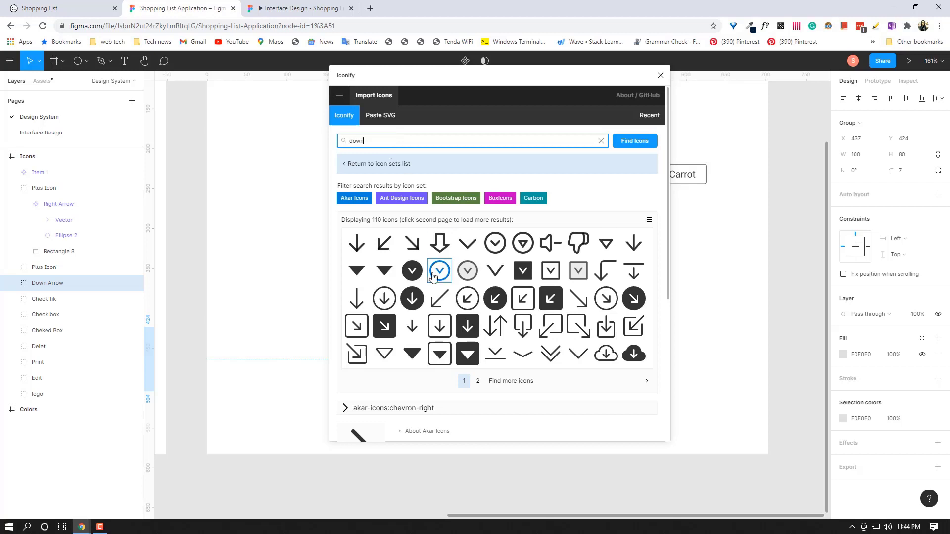
{"action": "left_click", "coordinate": [467, 243]}
{"action": "scroll", "coordinate": [450, 318], "scroll_direction": "down", "scroll_amount": 4}
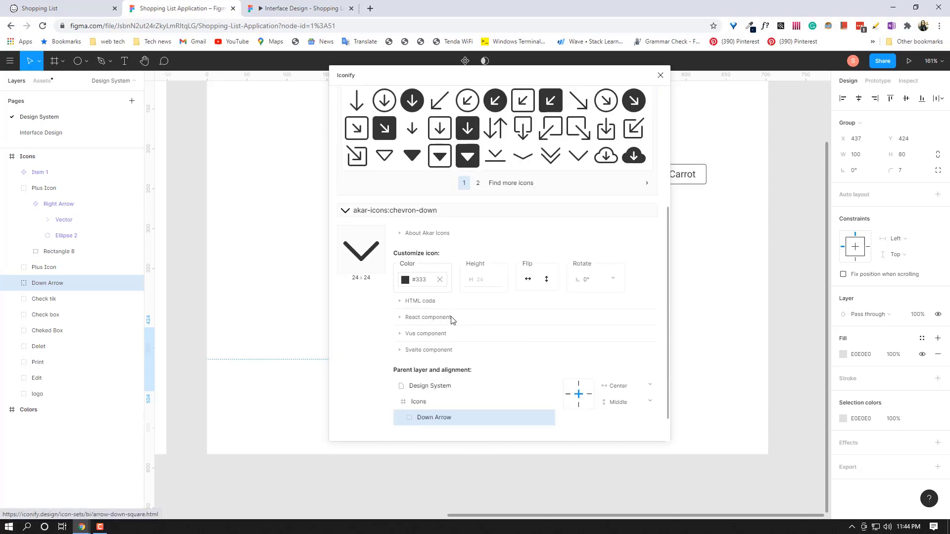
{"action": "scroll", "coordinate": [574, 421], "scroll_direction": "down", "scroll_amount": 1}
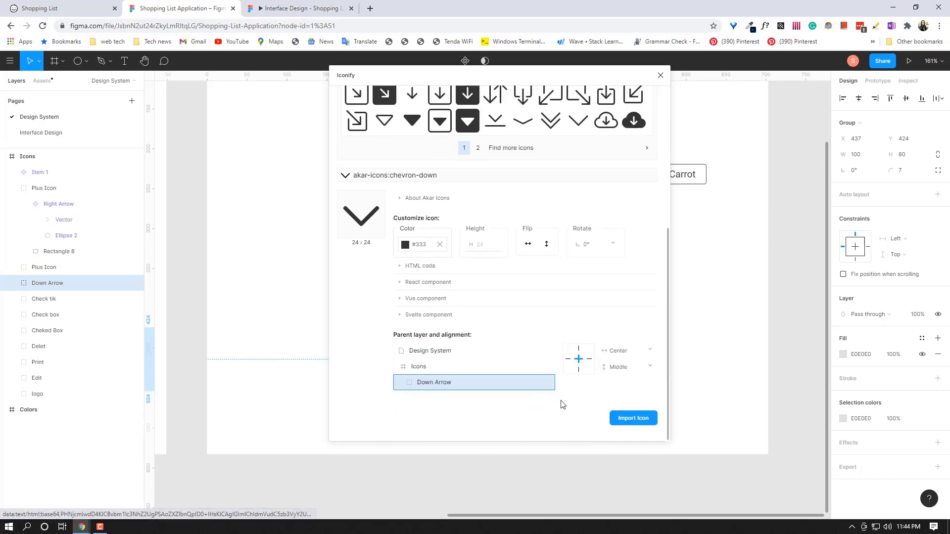
{"action": "left_click", "coordinate": [631, 418]}
{"action": "left_click", "coordinate": [661, 75]}
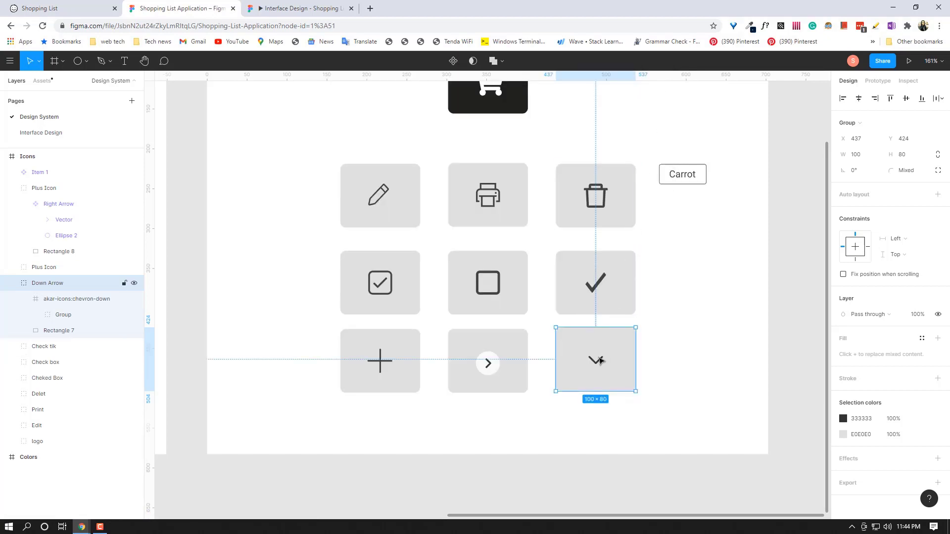
Turn the chevron icon into a component and start renaming it 'Down Arrow'.
{"action": "double_click", "coordinate": [601, 360]}
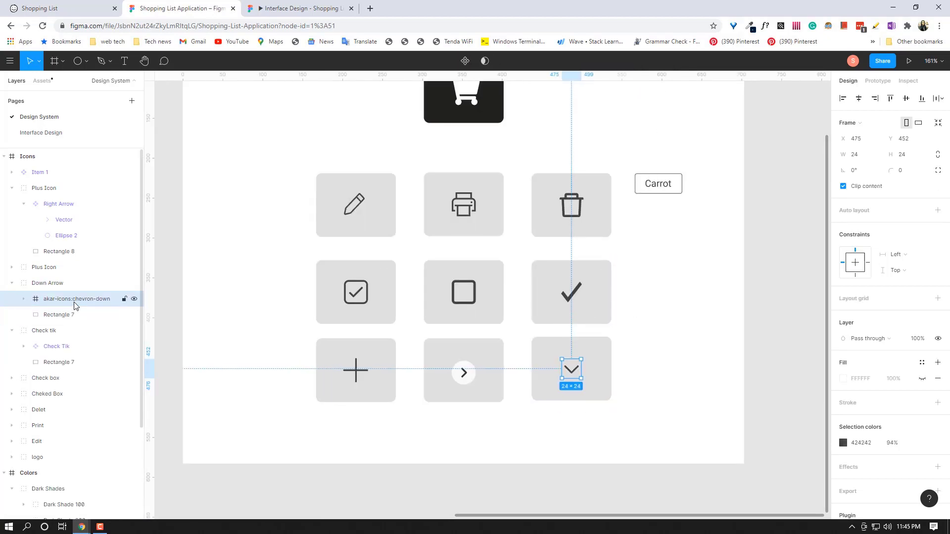
{"action": "left_click", "coordinate": [465, 60]}
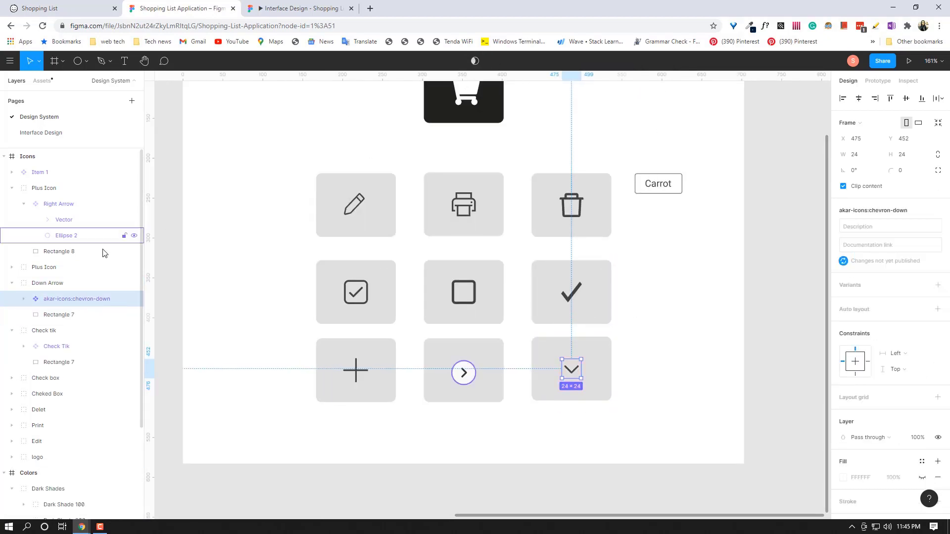
{"action": "double_click", "coordinate": [78, 299]}
{"action": "key", "text": "BackSpace"}
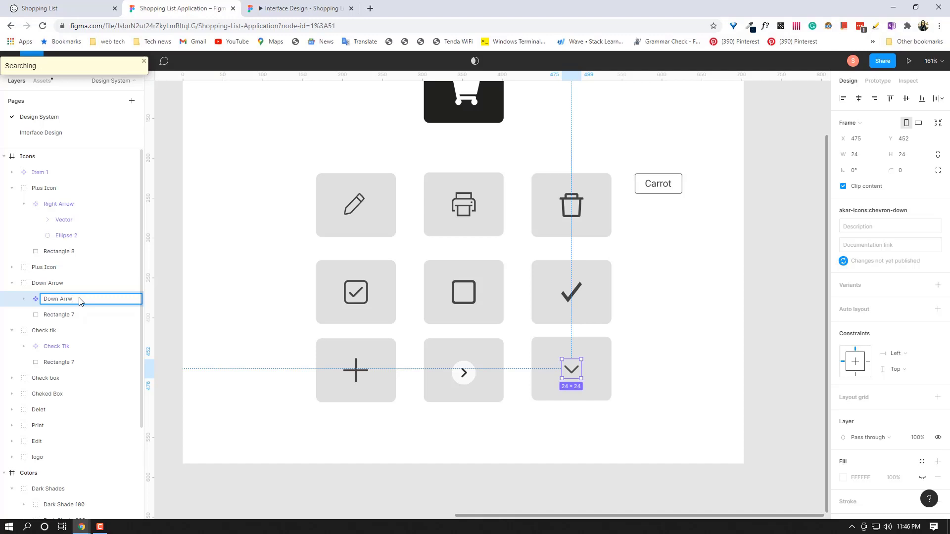
Name the arrow icon 'Down Arrow' and publish the library's 3 component changes.
{"action": "type", "text": "Down Arrow"}
{"action": "key", "text": "Return"}
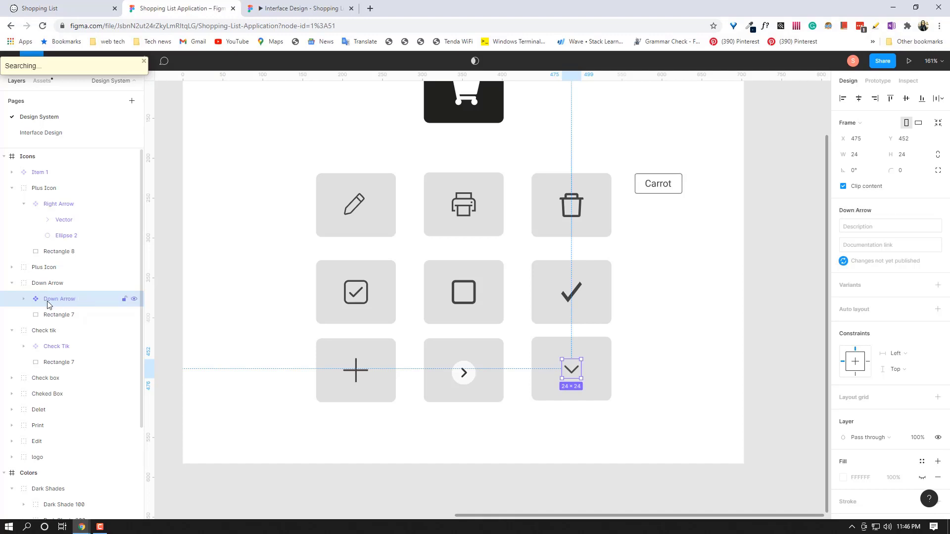
{"action": "left_click", "coordinate": [42, 81]}
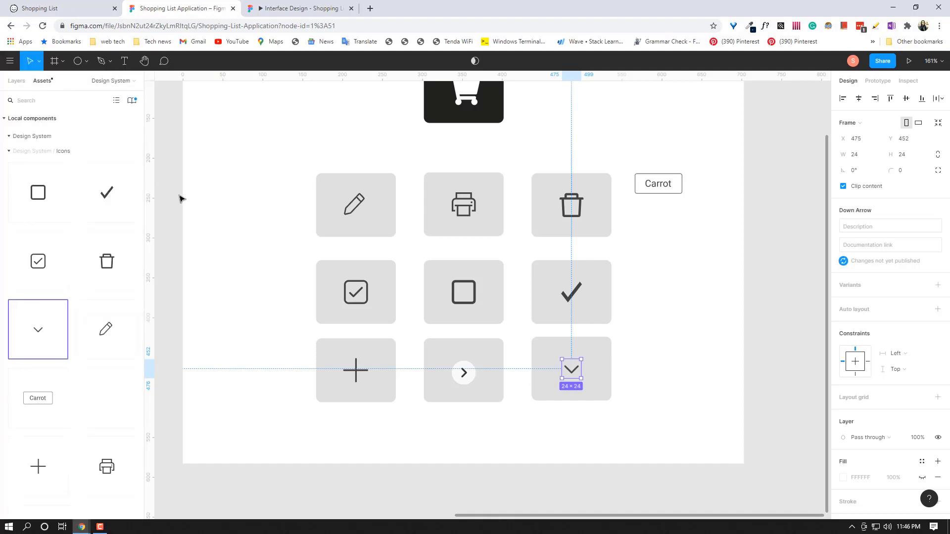
{"action": "left_click", "coordinate": [132, 100]}
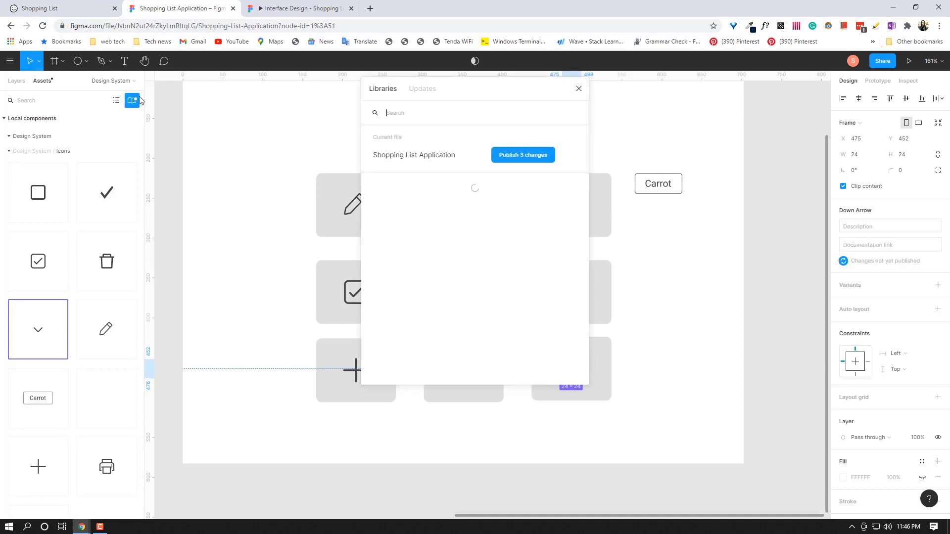
{"action": "left_click", "coordinate": [543, 156]}
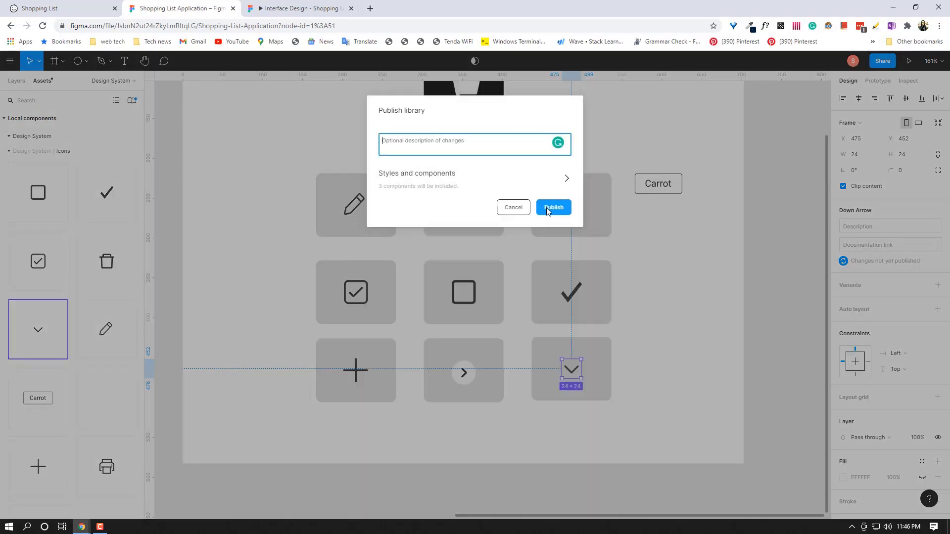
{"action": "left_click", "coordinate": [551, 208]}
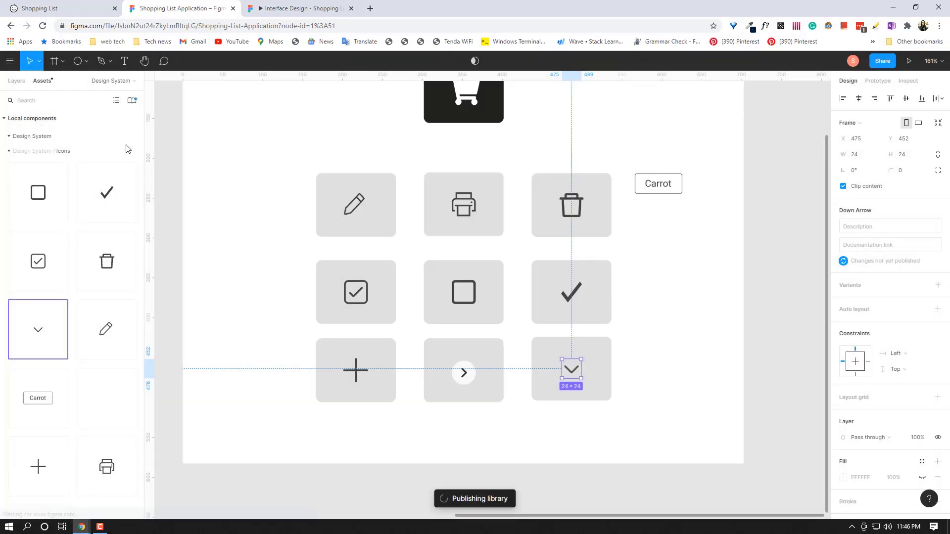
Switch to the Interface Design page.
{"action": "left_click", "coordinate": [16, 81]}
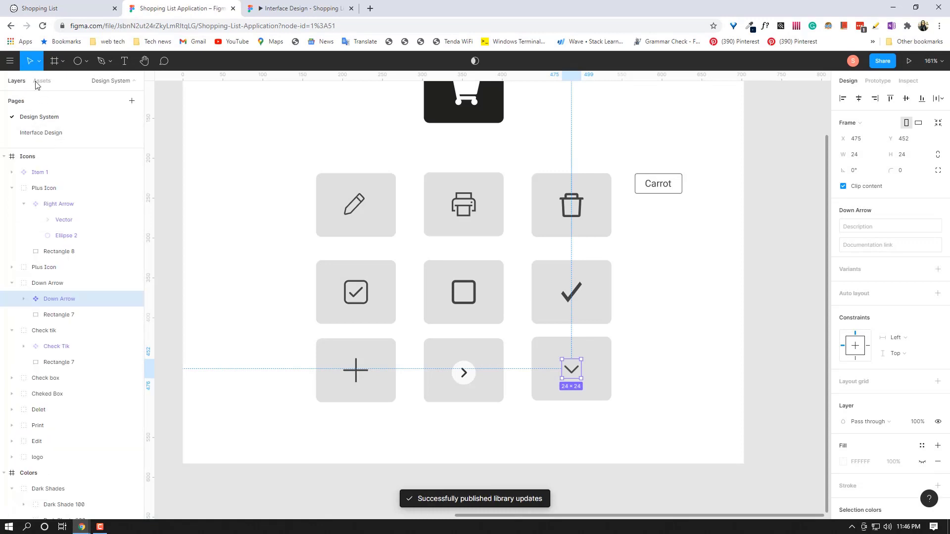
{"action": "left_click", "coordinate": [40, 82]}
{"action": "scroll", "coordinate": [14, 143], "scroll_direction": "down", "scroll_amount": 2}
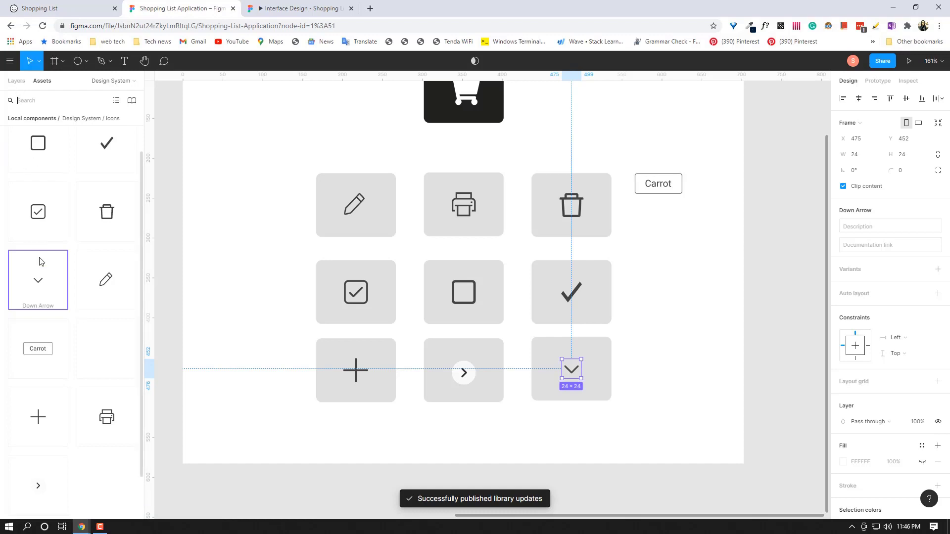
{"action": "left_click", "coordinate": [18, 81]}
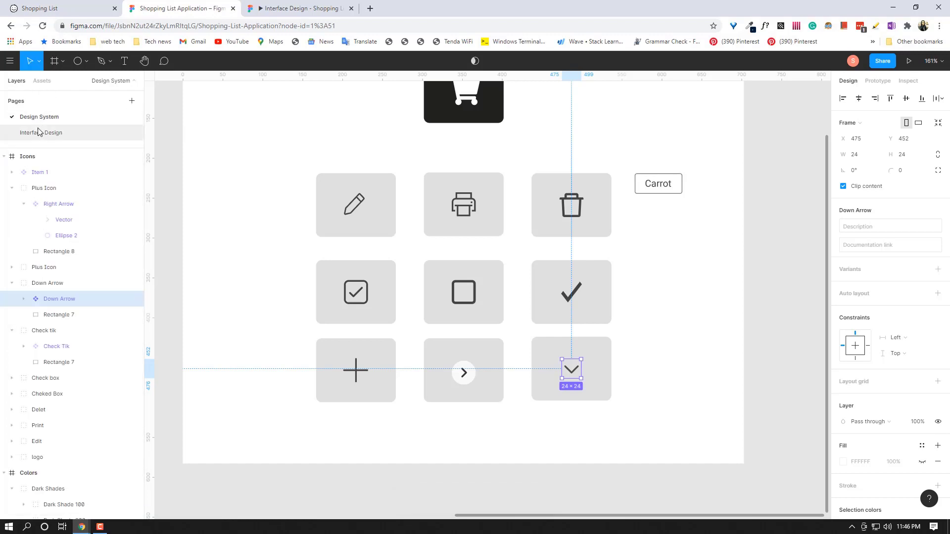
{"action": "left_click", "coordinate": [40, 132]}
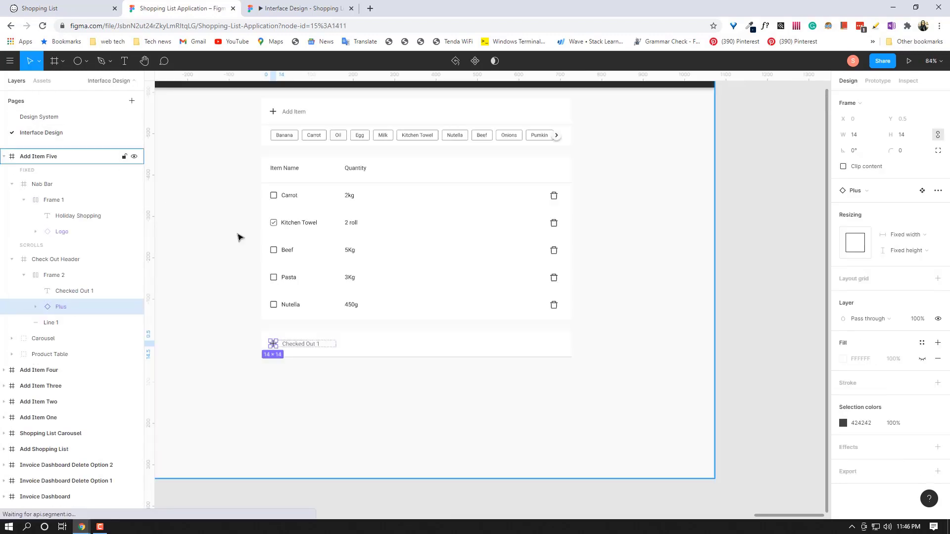
Place a Down Arrow icon in the Checked Out row's Frame 2 and delete the Plus icon.
{"action": "left_click", "coordinate": [42, 81]}
{"action": "left_click_drag", "start_coordinate": [40, 289], "coordinate": [266, 347]}
{"action": "scroll", "coordinate": [316, 402], "scroll_direction": "up", "scroll_amount": 5}
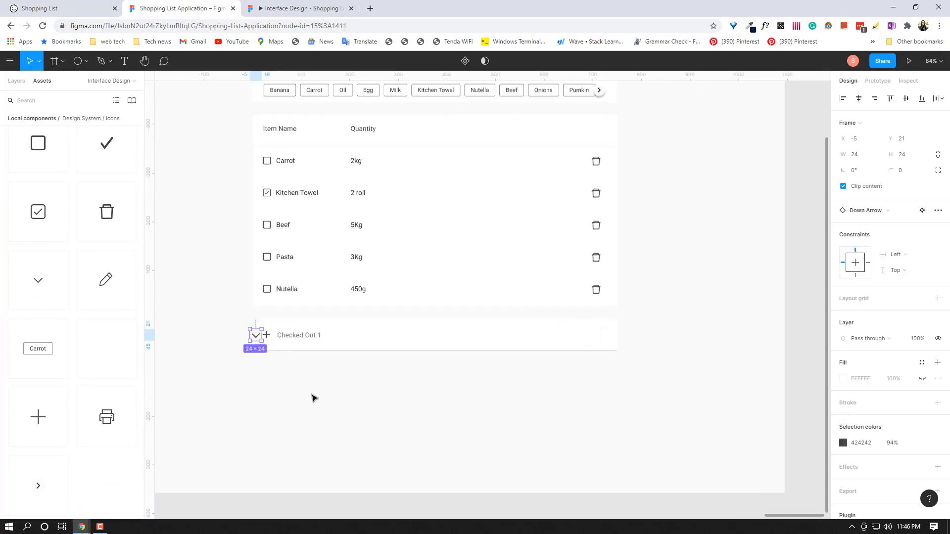
{"action": "left_click", "coordinate": [19, 82]}
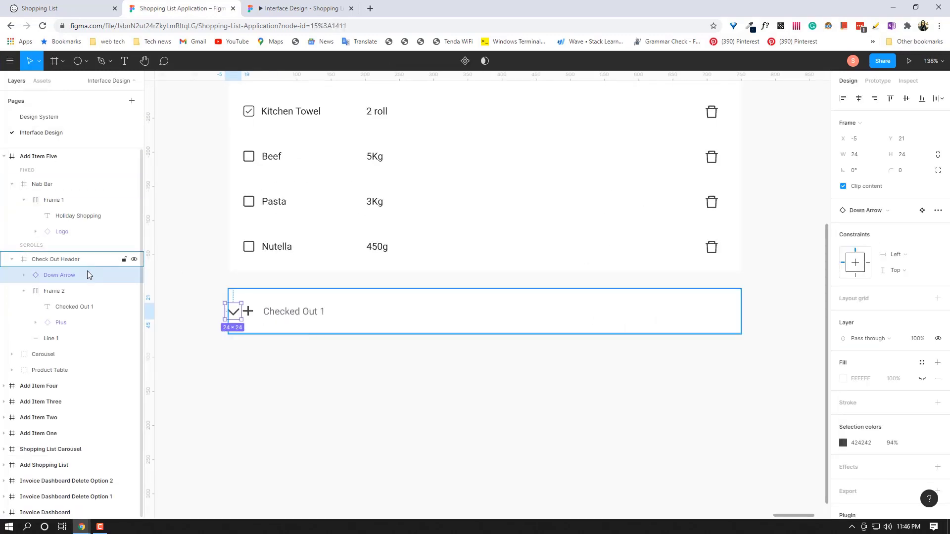
{"action": "left_click", "coordinate": [58, 327]}
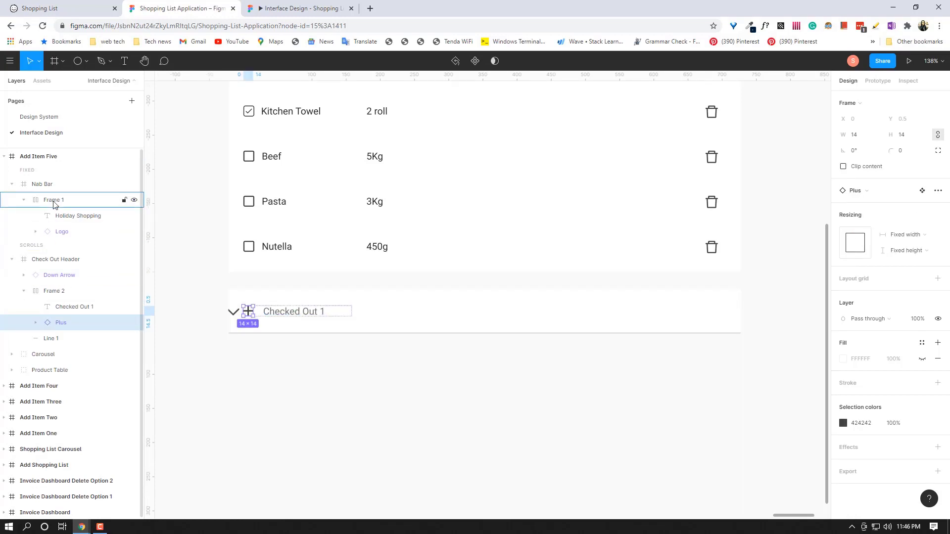
{"action": "left_click", "coordinate": [56, 275]}
{"action": "left_click_drag", "start_coordinate": [56, 275], "coordinate": [62, 320]}
{"action": "left_click", "coordinate": [62, 322]}
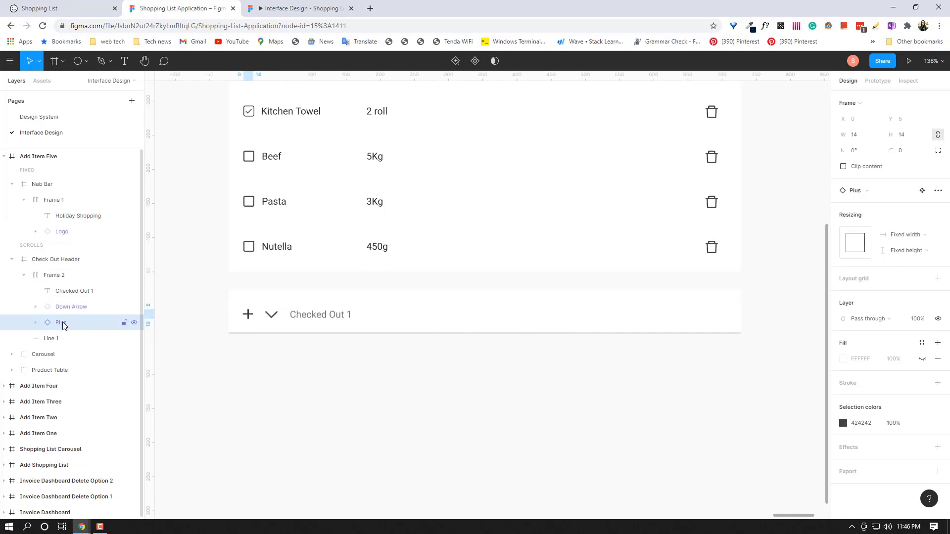
{"action": "key", "text": "Delete"}
Resize the Down Arrow to 20×20 with proportions locked.
{"action": "left_click", "coordinate": [66, 307]}
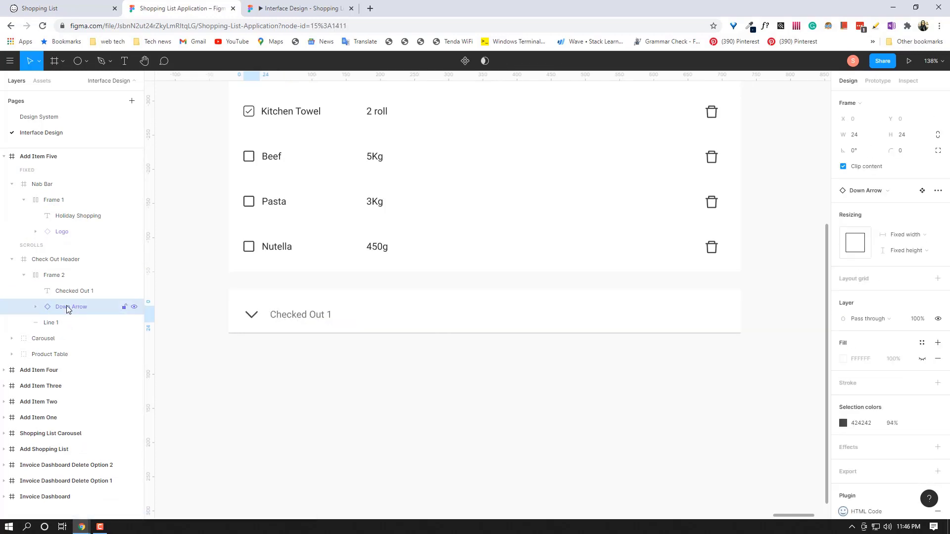
{"action": "left_click", "coordinate": [292, 319]}
{"action": "left_click", "coordinate": [251, 314]}
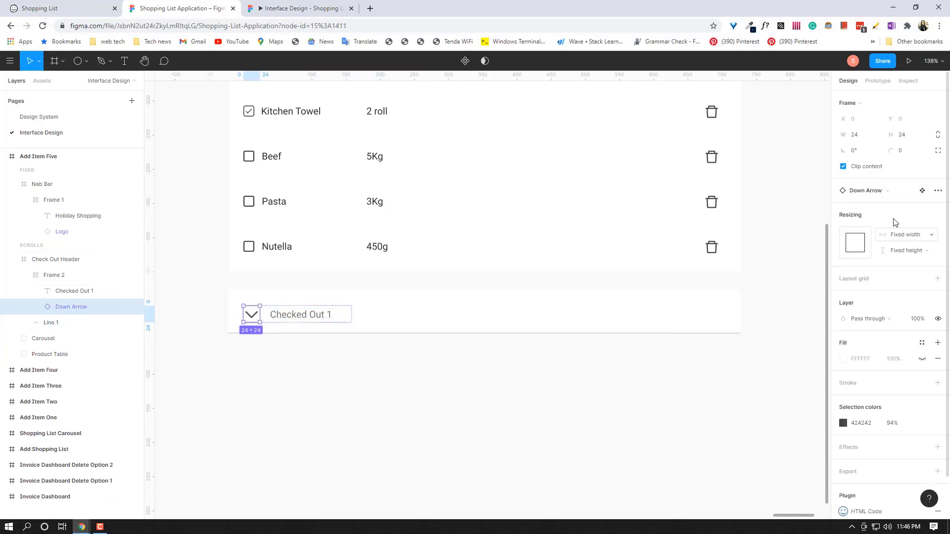
{"action": "left_click", "coordinate": [315, 9]}
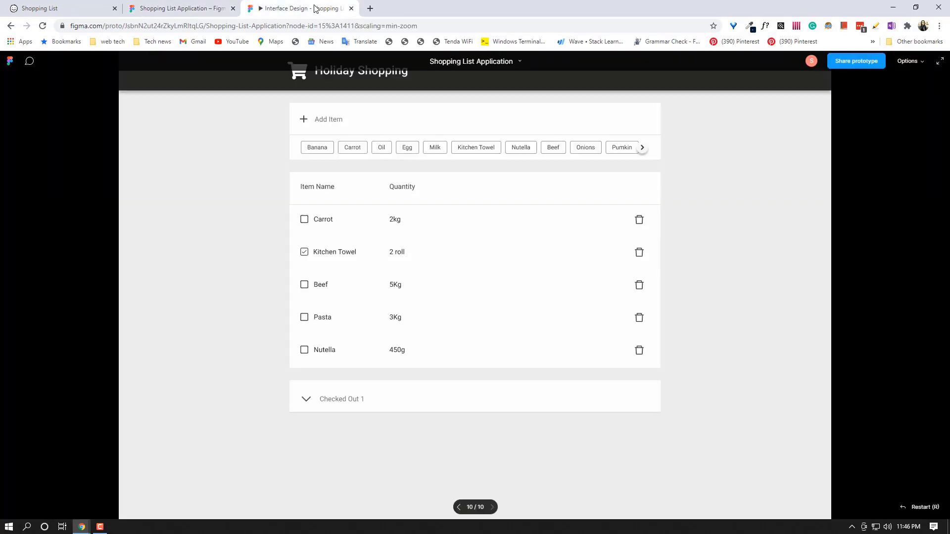
{"action": "left_click", "coordinate": [221, 9]}
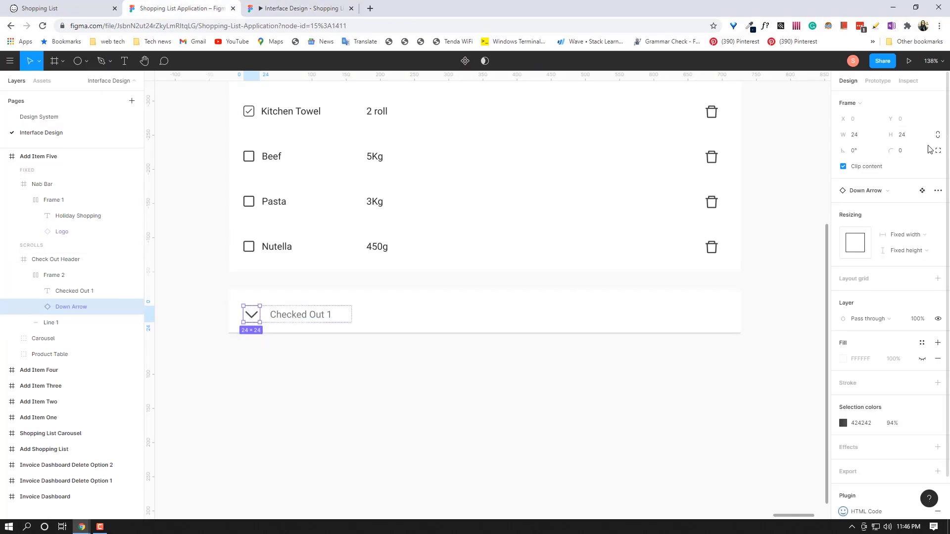
{"action": "left_click", "coordinate": [938, 134]}
{"action": "left_click", "coordinate": [869, 137]}
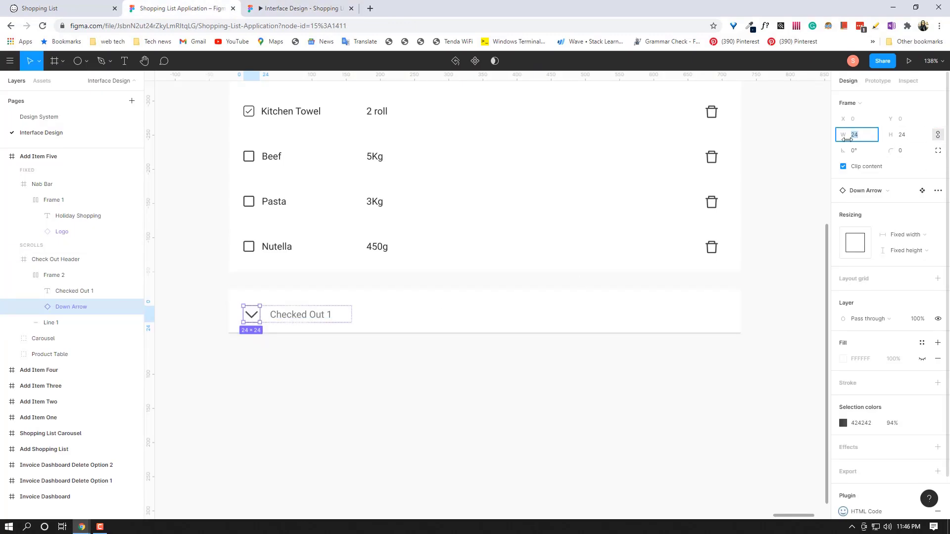
{"action": "type", "text": "20"}
{"action": "key", "text": "Return"}
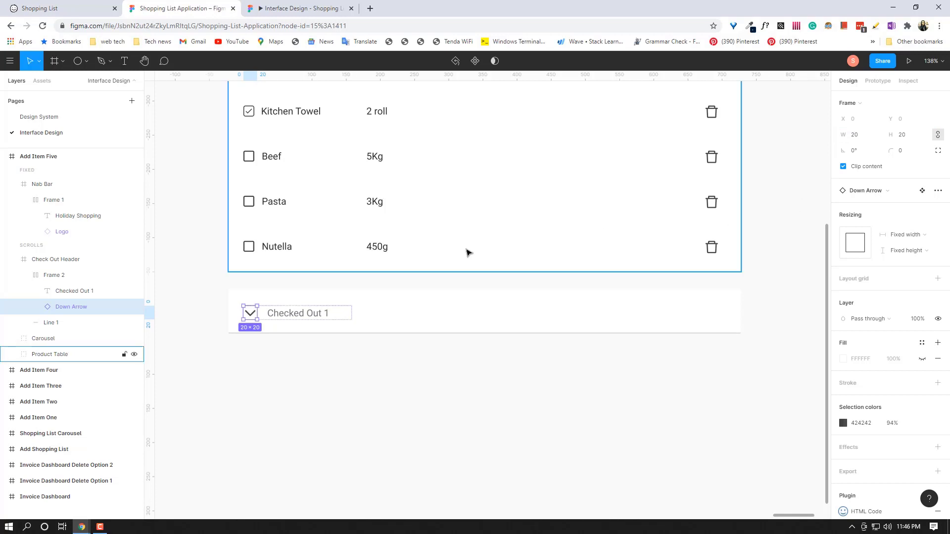
Colour the Checked Out 1 text White 100 instead of Dark 100.
{"action": "double_click", "coordinate": [287, 317]}
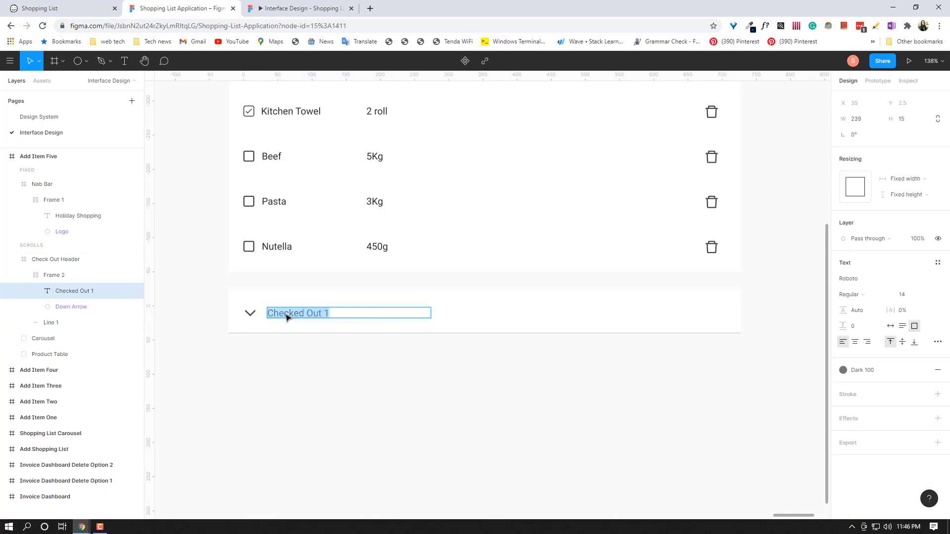
{"action": "left_click", "coordinate": [938, 370]}
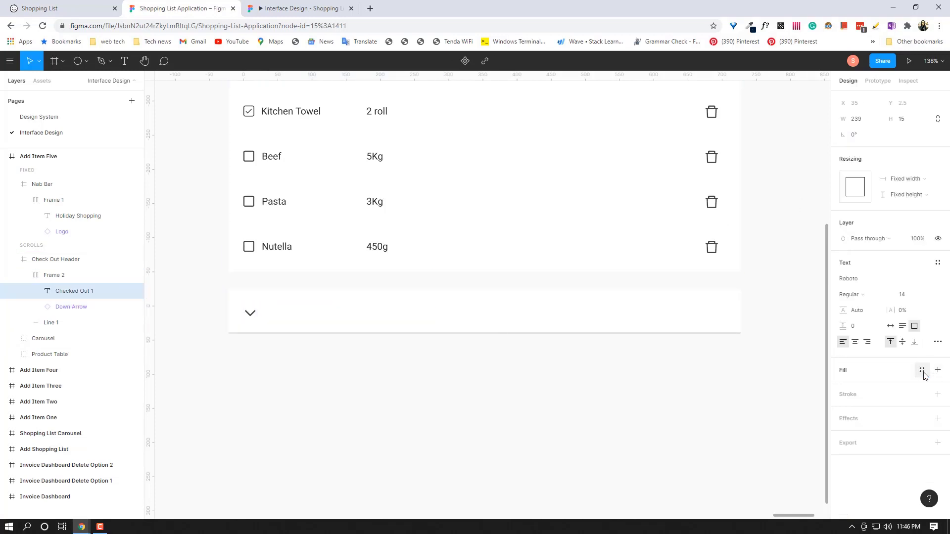
{"action": "left_click", "coordinate": [922, 370]}
{"action": "scroll", "coordinate": [883, 479], "scroll_direction": "down", "scroll_amount": 5}
{"action": "scroll", "coordinate": [875, 460], "scroll_direction": "up", "scroll_amount": 5}
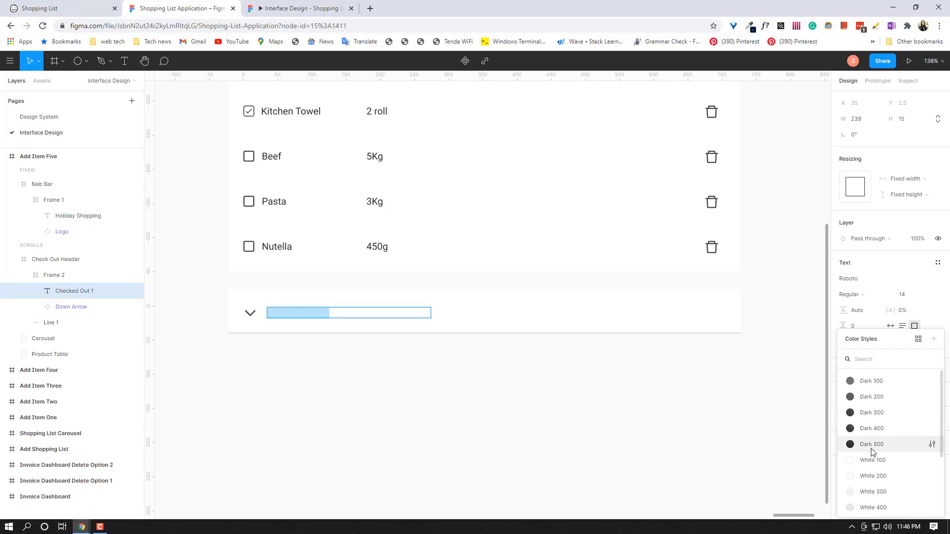
{"action": "left_click", "coordinate": [872, 469]}
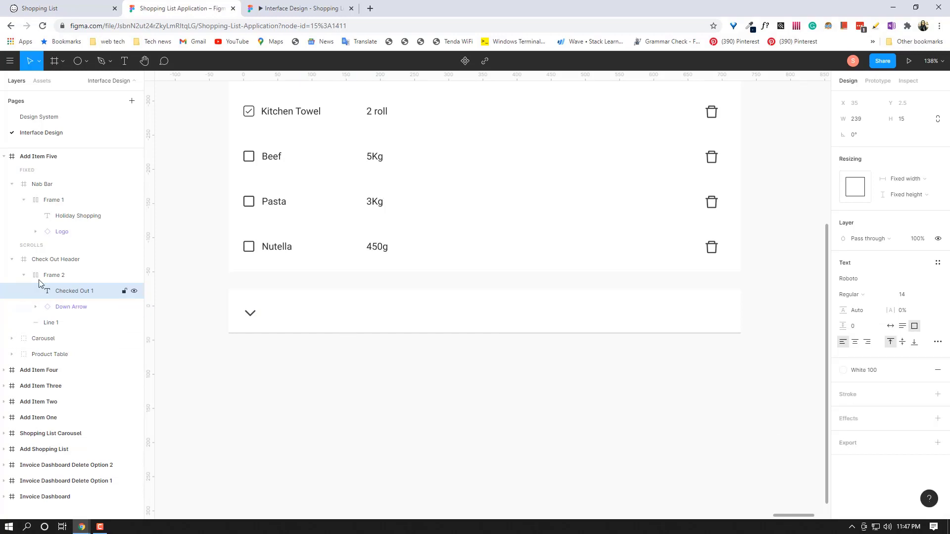
Fill the Check Out Header with the Green 200 style and preview it.
{"action": "left_click", "coordinate": [55, 276]}
{"action": "left_click", "coordinate": [58, 264]}
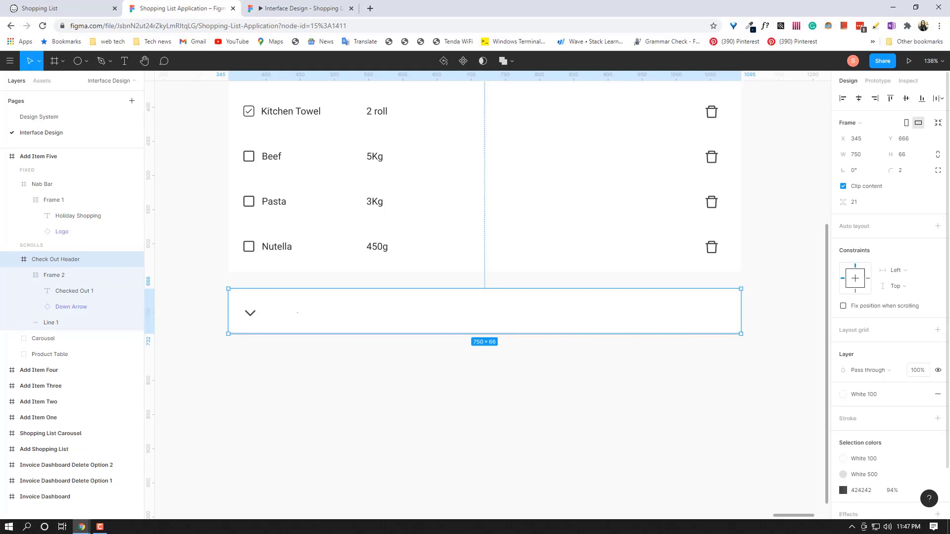
{"action": "left_click", "coordinate": [923, 394]}
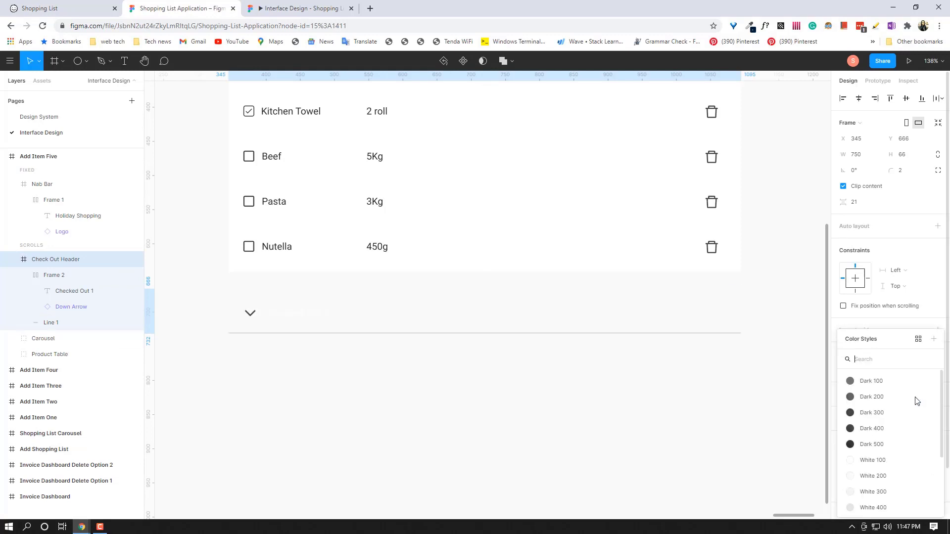
{"action": "scroll", "coordinate": [872, 456], "scroll_direction": "down", "scroll_amount": 3}
{"action": "left_click", "coordinate": [872, 457]}
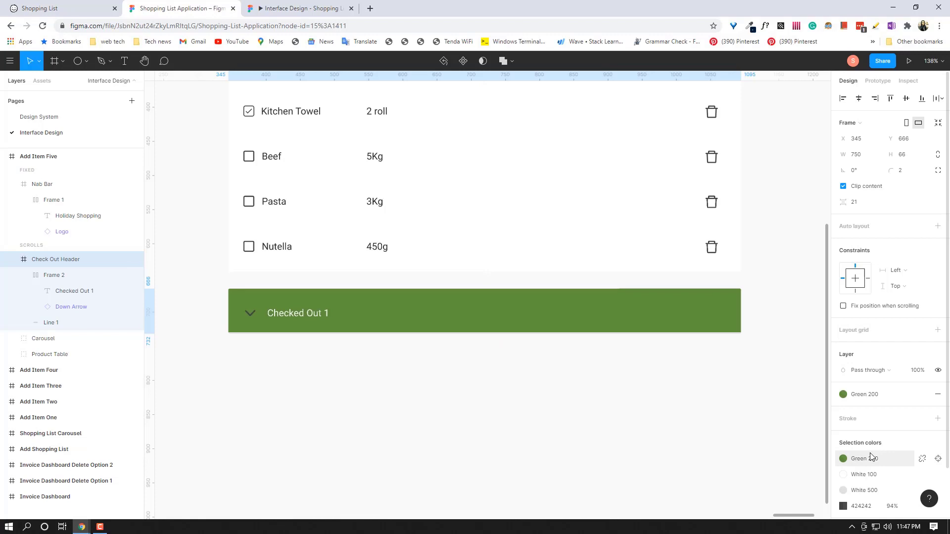
{"action": "left_click", "coordinate": [515, 399]}
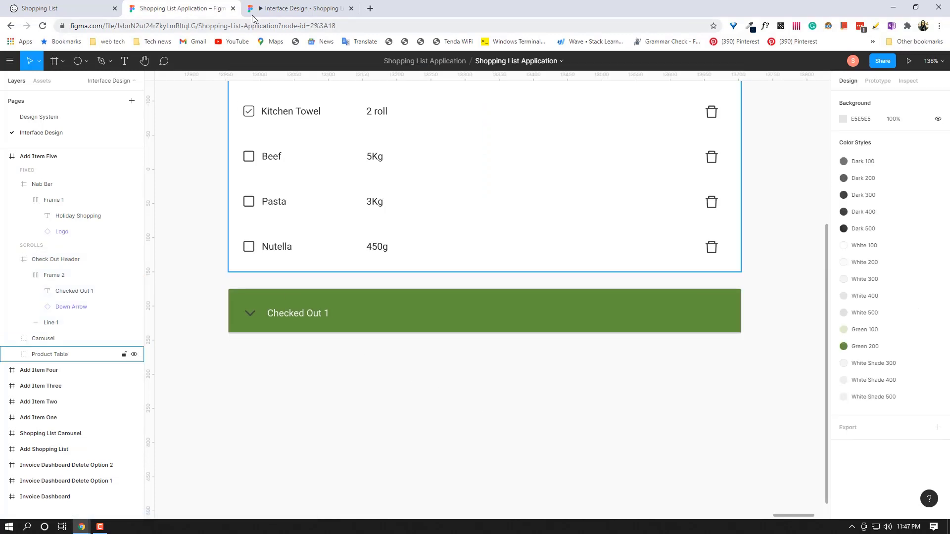
{"action": "left_click", "coordinate": [268, 4]}
{"action": "left_click", "coordinate": [172, 9]}
Delete the divider line under the header and reapply the Green 200 header fill.
{"action": "left_click", "coordinate": [56, 322]}
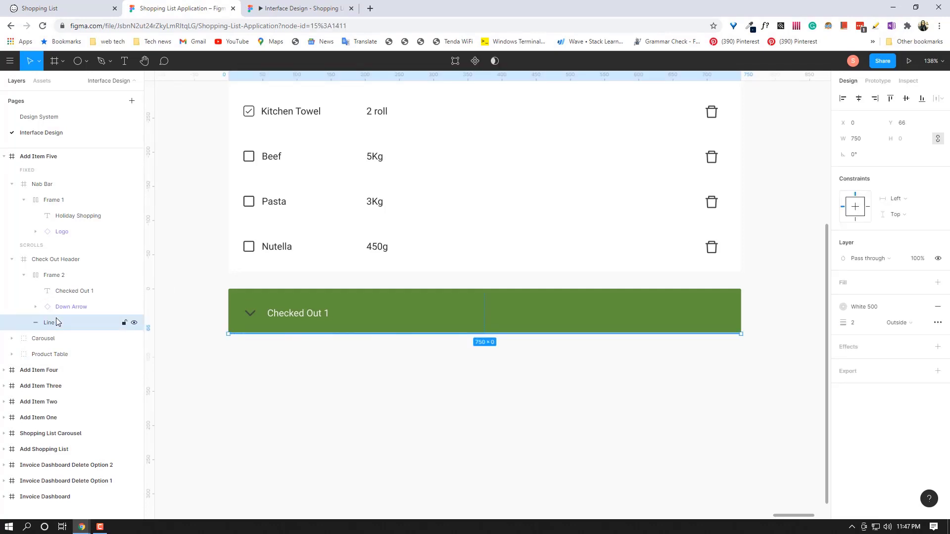
{"action": "key", "text": "Delete"}
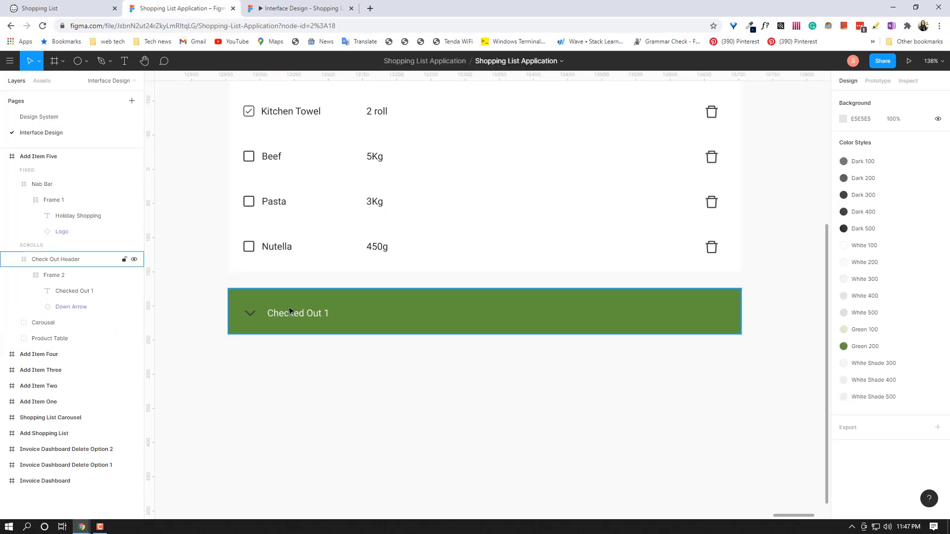
{"action": "left_click", "coordinate": [294, 9]}
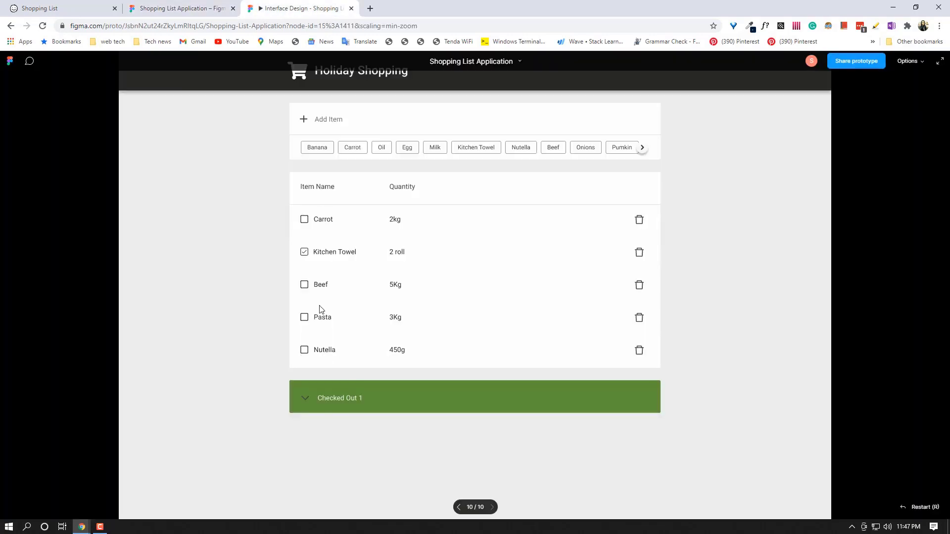
{"action": "left_click", "coordinate": [180, 9]}
{"action": "left_click", "coordinate": [374, 329]}
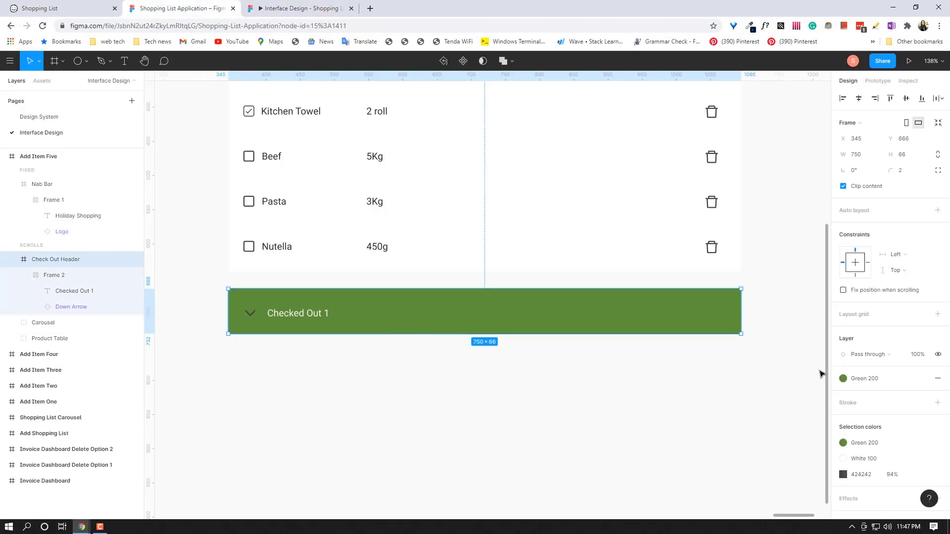
{"action": "left_click", "coordinate": [938, 379]}
{"action": "left_click", "coordinate": [919, 378]}
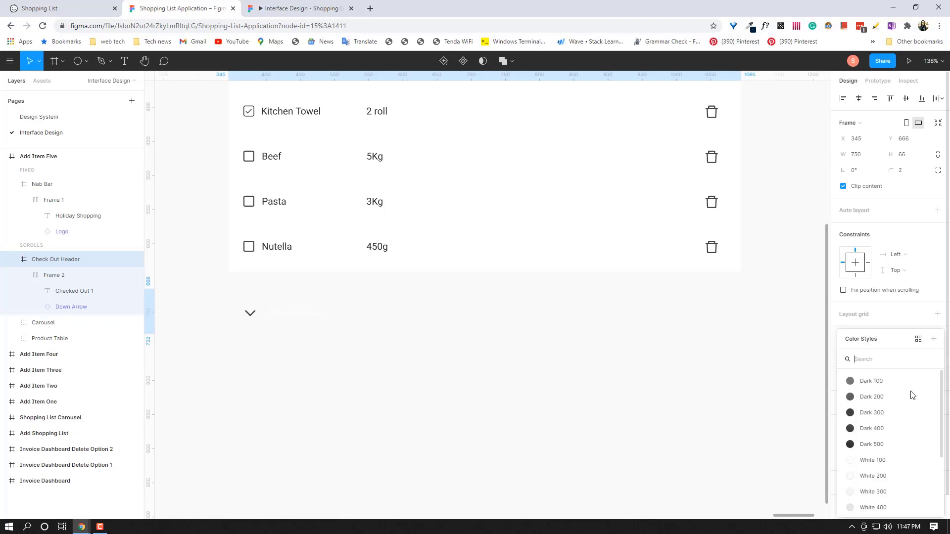
{"action": "scroll", "coordinate": [891, 435], "scroll_direction": "down", "scroll_amount": 5}
{"action": "left_click", "coordinate": [870, 454]}
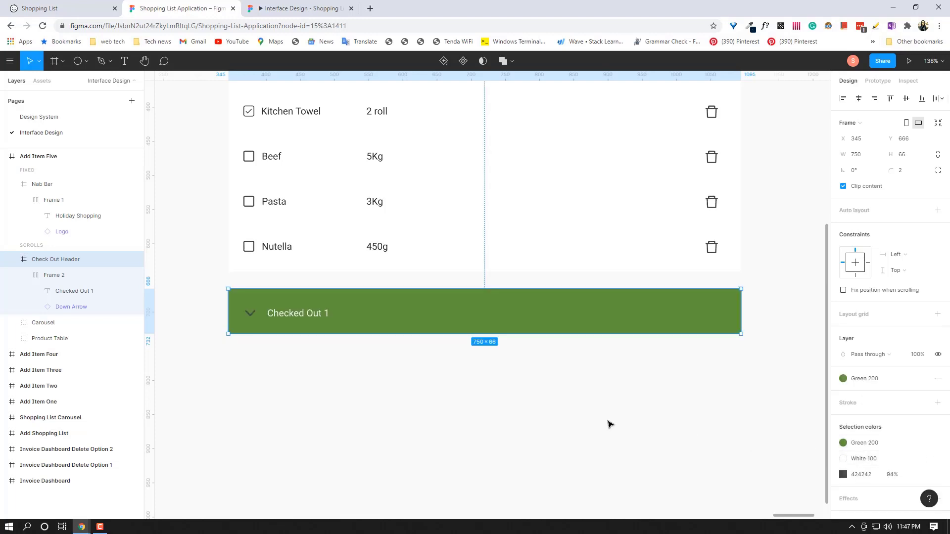
{"action": "left_click", "coordinate": [540, 400]}
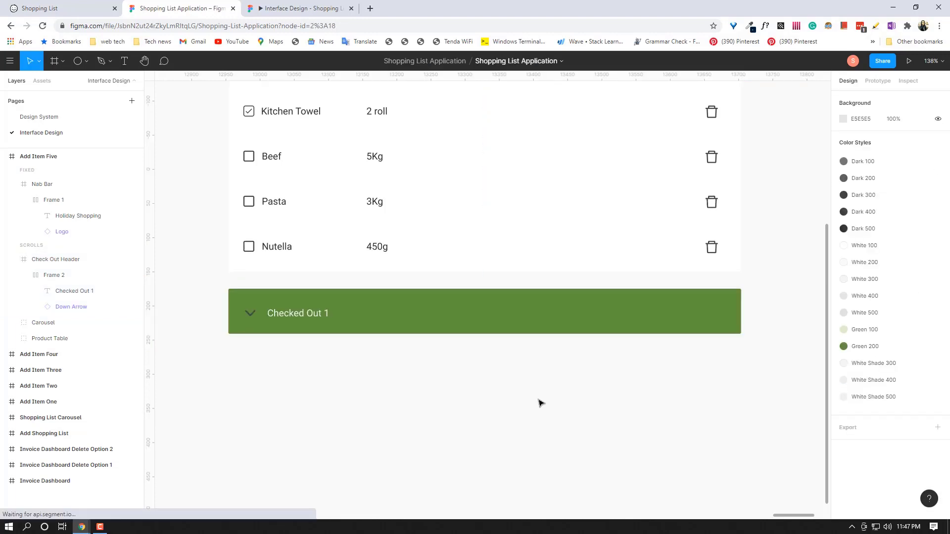
Make the Down Arrow icon White 100.
{"action": "double_click", "coordinate": [250, 314]}
{"action": "left_click", "coordinate": [249, 319]}
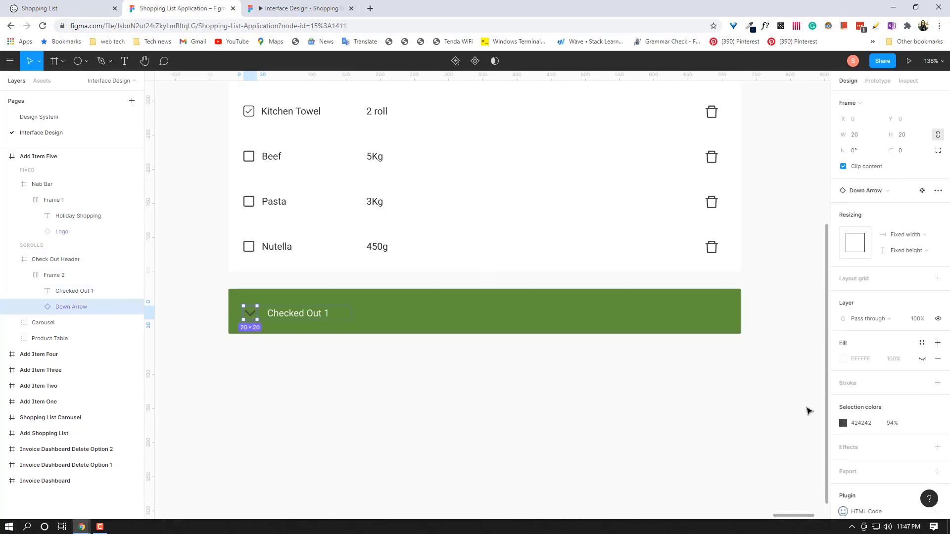
{"action": "left_click", "coordinate": [843, 424]}
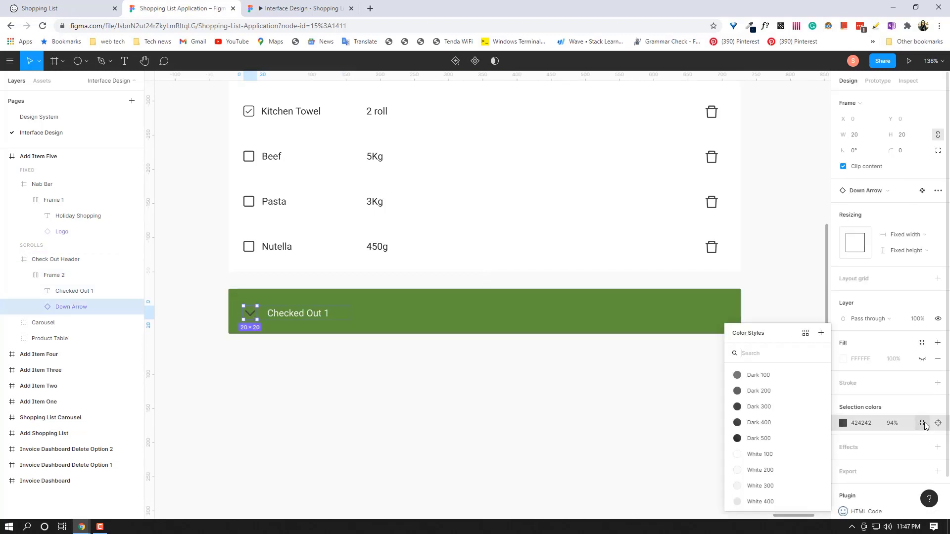
{"action": "left_click", "coordinate": [759, 454]}
{"action": "left_click", "coordinate": [512, 436]}
{"action": "left_click", "coordinate": [290, 5]}
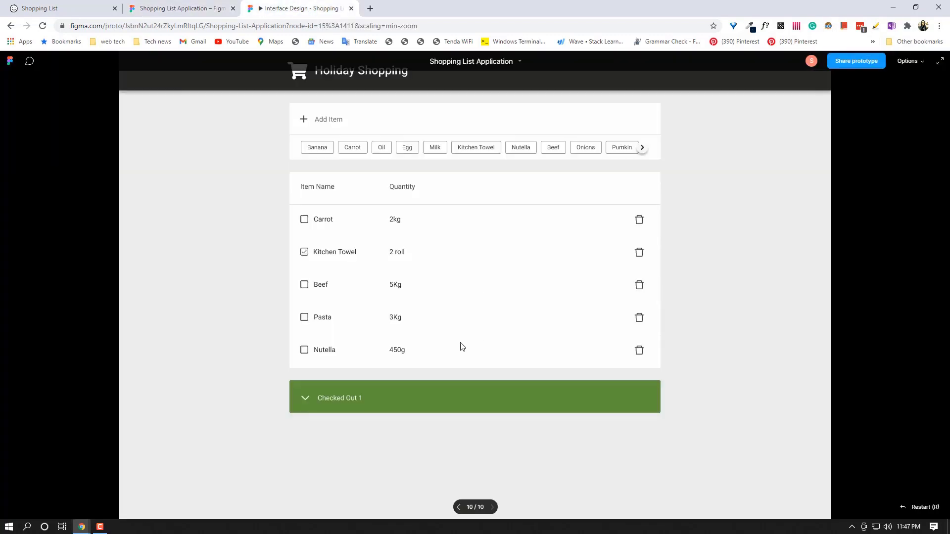
{"action": "left_click", "coordinate": [203, 7]}
Set the Checked Out 1 label to Medium weight and preview the header.
{"action": "left_click", "coordinate": [319, 329]}
{"action": "double_click", "coordinate": [315, 317]}
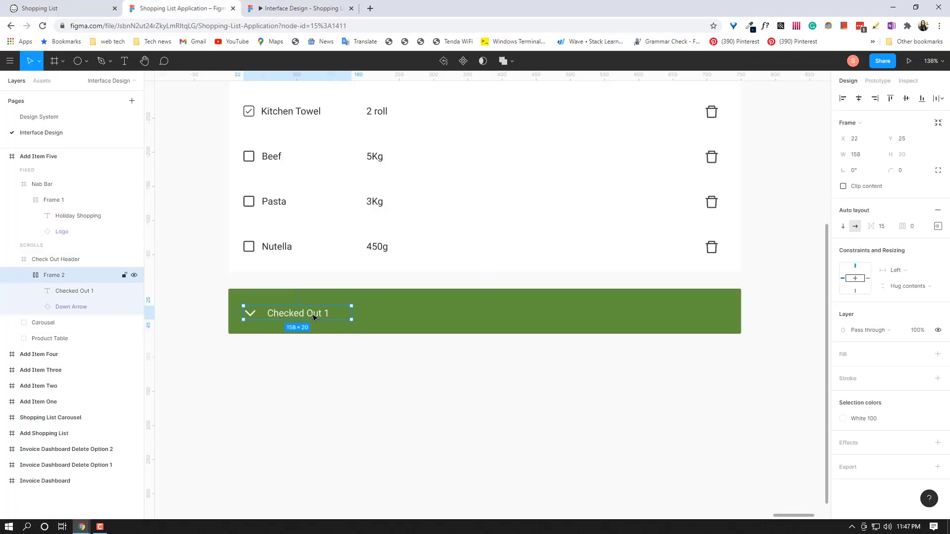
{"action": "double_click", "coordinate": [314, 316]}
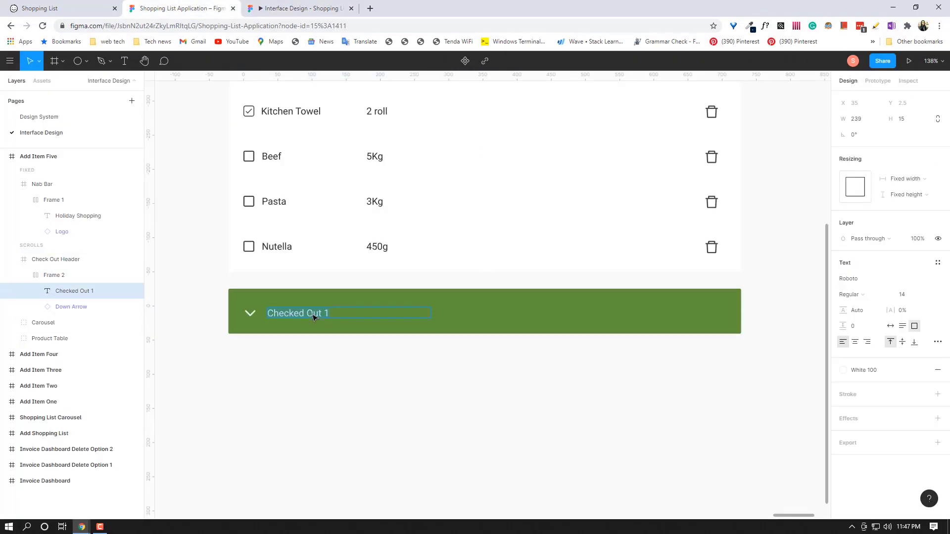
{"action": "left_click", "coordinate": [868, 297]}
{"action": "left_click", "coordinate": [862, 307]}
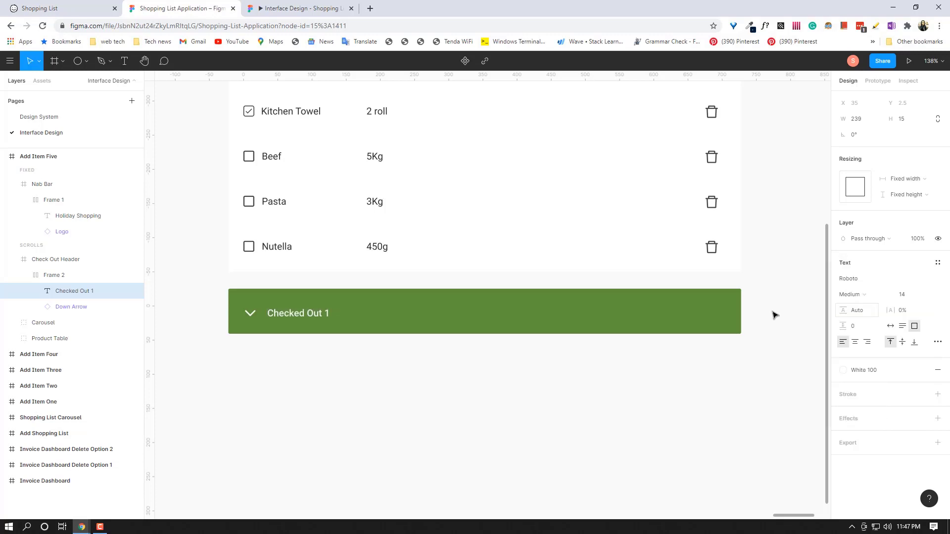
{"action": "left_click", "coordinate": [322, 4]}
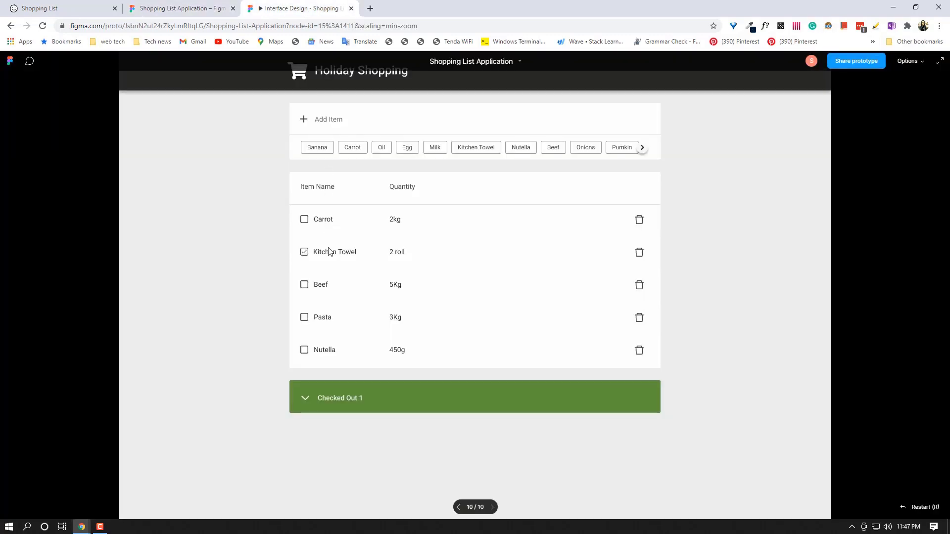
{"action": "left_click", "coordinate": [180, 8]}
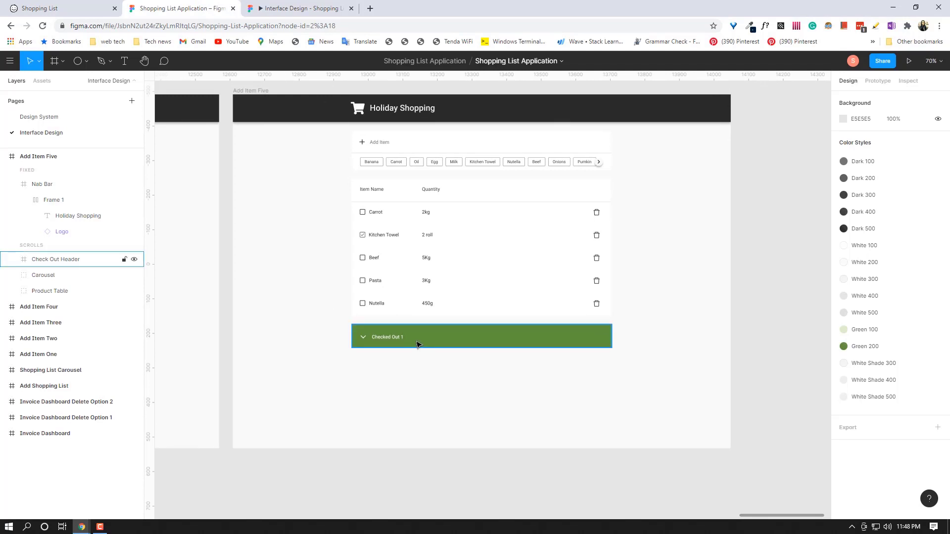
Duplicate the Add Item Five frame with Ctrl+D.
{"action": "left_click_drag", "start_coordinate": [513, 382], "coordinate": [475, 385]}
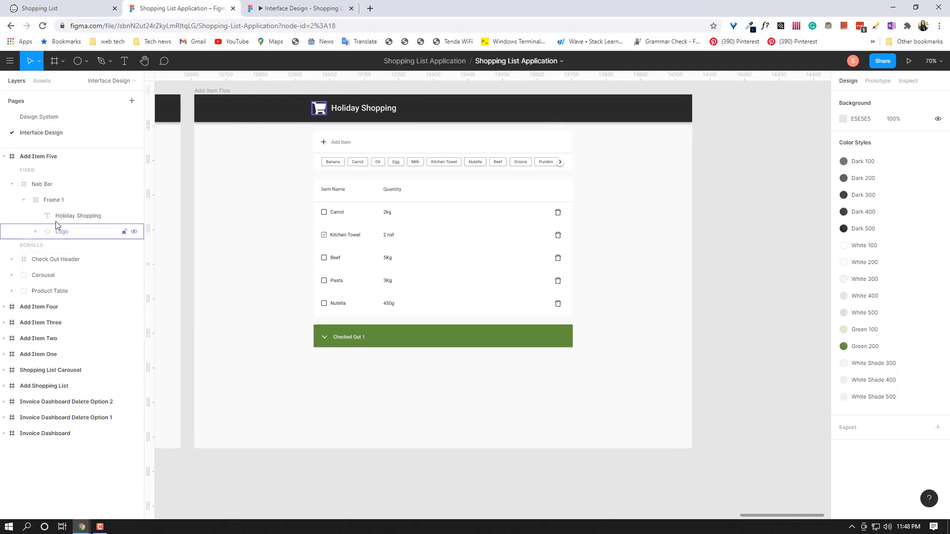
{"action": "left_click", "coordinate": [39, 157]}
{"action": "left_click", "coordinate": [4, 156]}
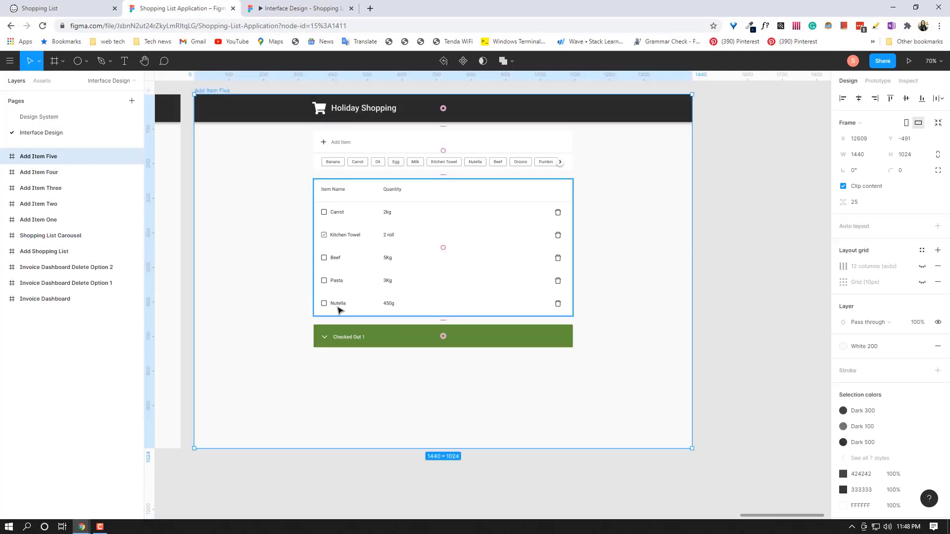
{"action": "key", "text": "ctrl+d"}
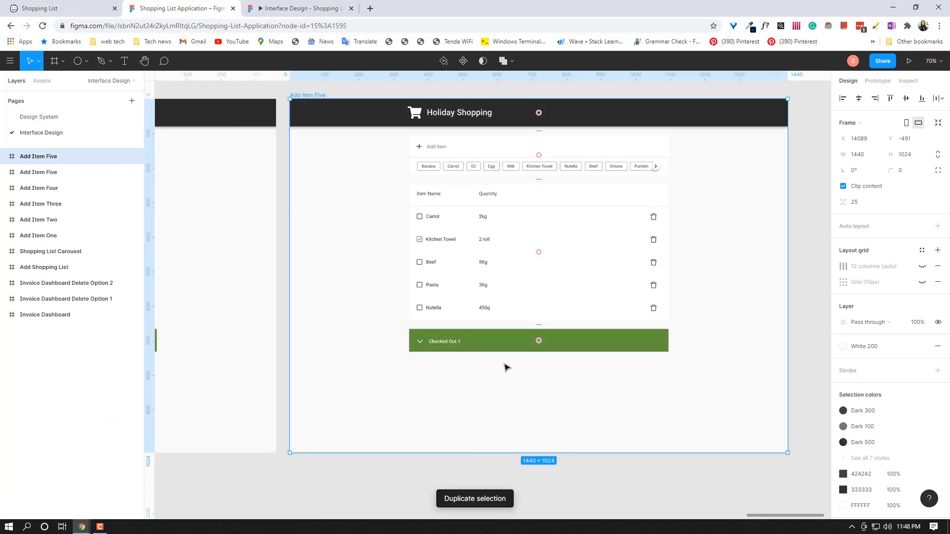
Delete the green Checked Out header bar from one copy.
{"action": "scroll", "coordinate": [364, 401], "scroll_direction": "left", "scroll_amount": 5}
{"action": "left_click", "coordinate": [316, 352]}
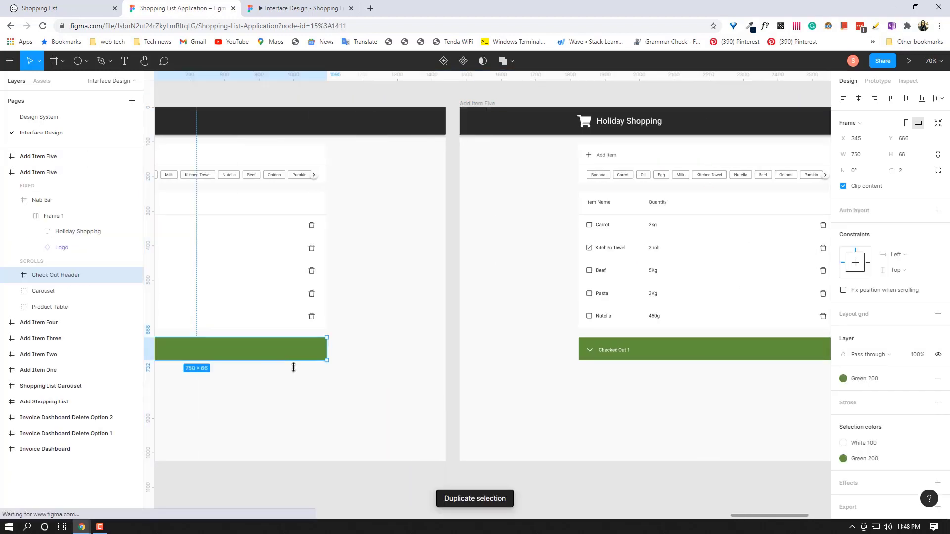
{"action": "scroll", "coordinate": [446, 372], "scroll_direction": "left", "scroll_amount": 5}
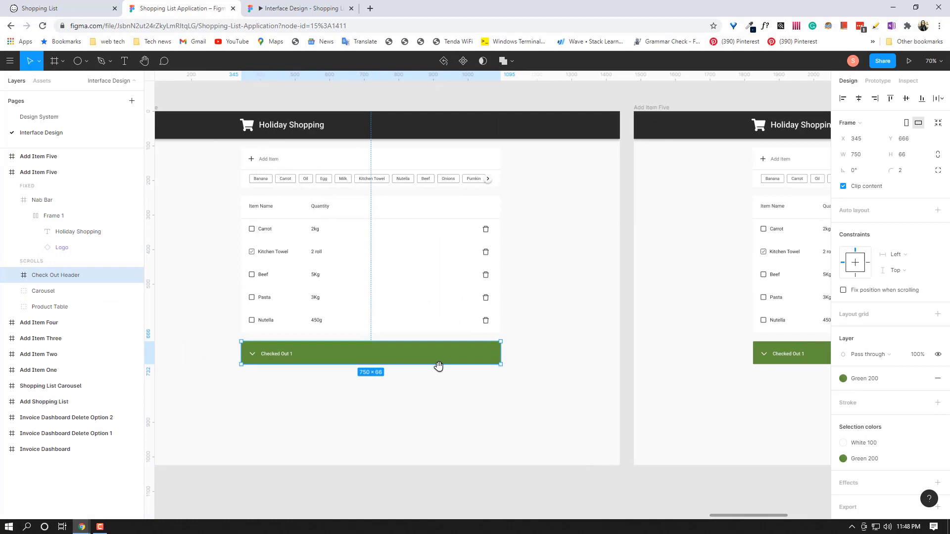
{"action": "key", "text": "Delete"}
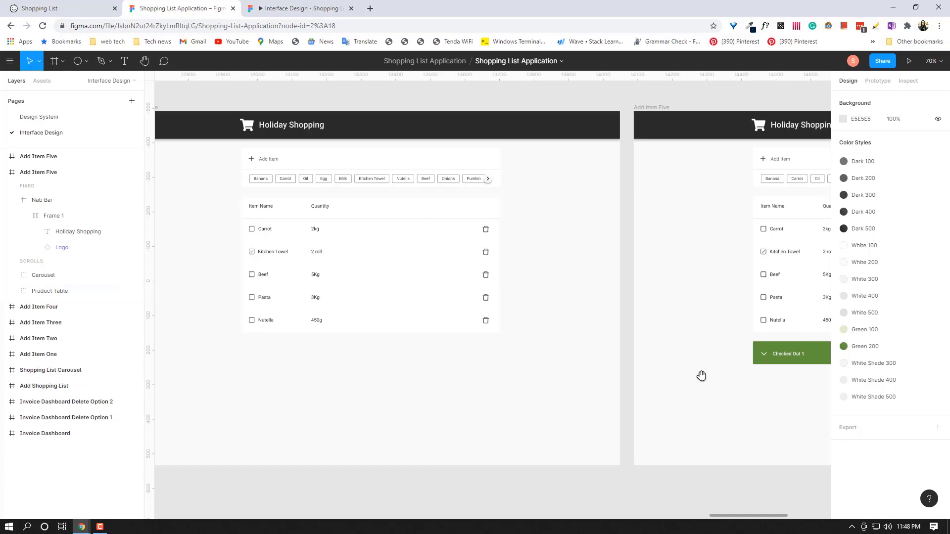
{"action": "left_click_drag", "start_coordinate": [701, 376], "coordinate": [516, 378]}
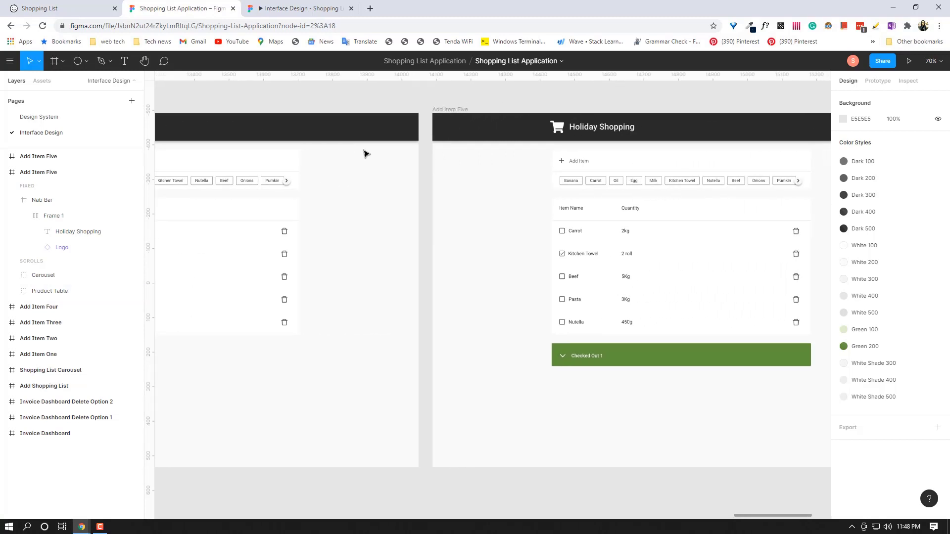
{"action": "left_click", "coordinate": [292, 8]}
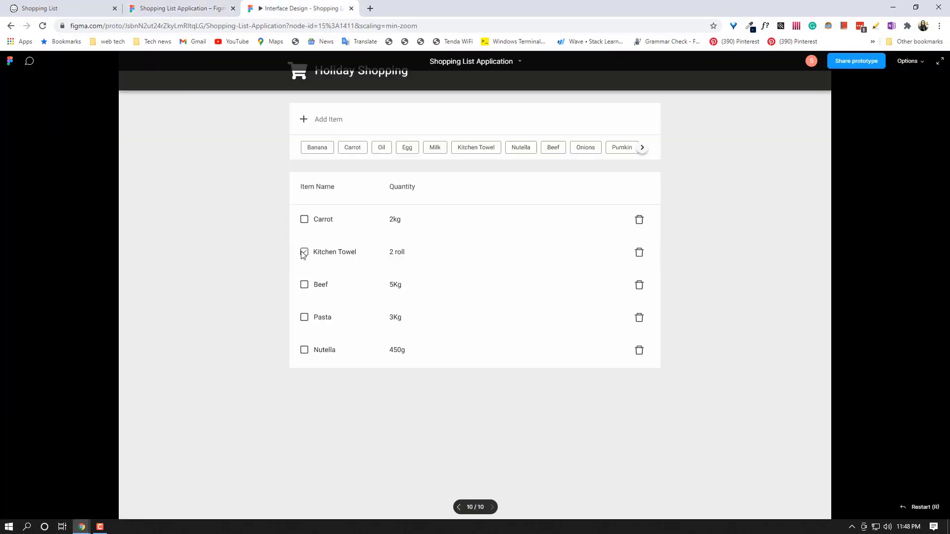
{"action": "left_click", "coordinate": [181, 8]}
{"action": "left_click_drag", "start_coordinate": [250, 381], "coordinate": [437, 391]}
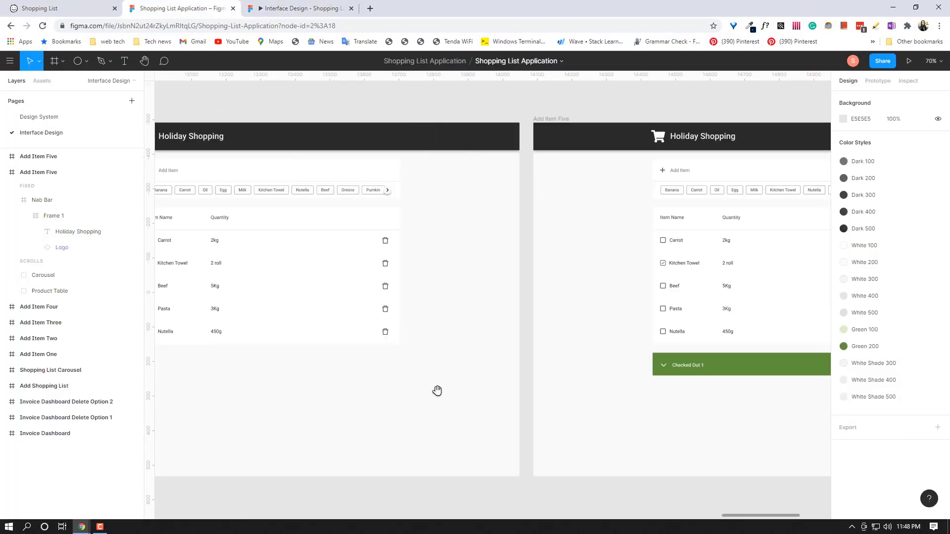
Add an On click 'Navigate to' interaction to the Kitchen Towel checkbox.
{"action": "left_click", "coordinate": [367, 266]}
{"action": "double_click", "coordinate": [367, 266]}
{"action": "double_click", "coordinate": [367, 268]}
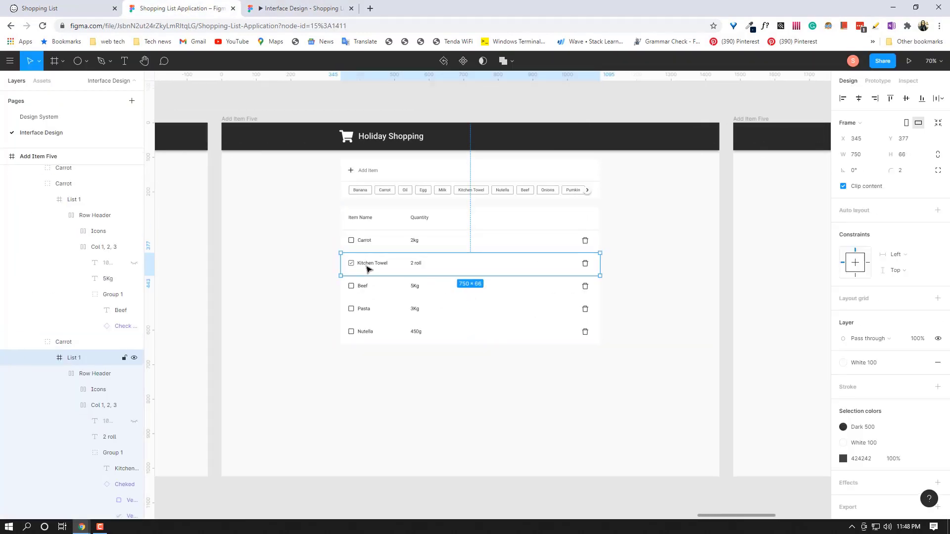
{"action": "double_click", "coordinate": [368, 269]}
{"action": "double_click", "coordinate": [352, 266]}
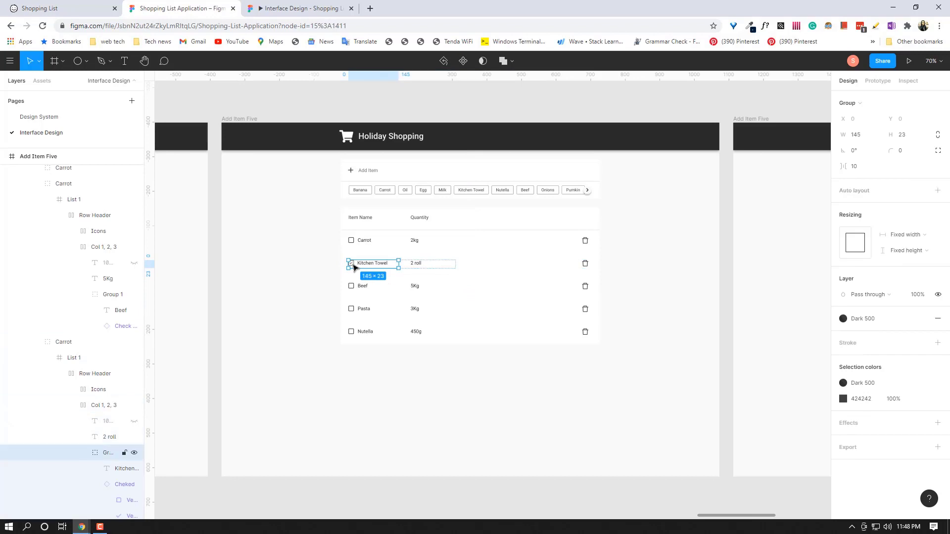
{"action": "double_click", "coordinate": [353, 265]}
{"action": "left_click", "coordinate": [879, 82]}
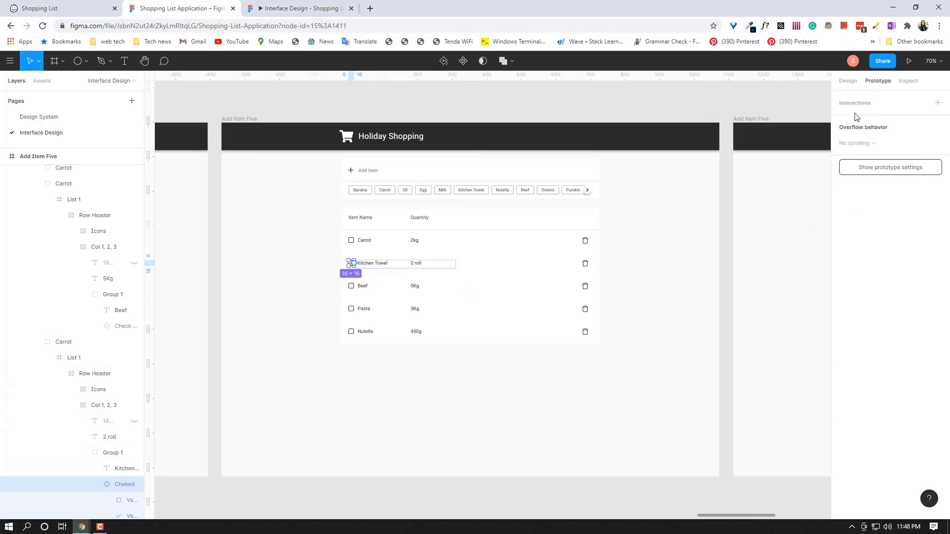
{"action": "left_click", "coordinate": [855, 114]}
{"action": "left_click", "coordinate": [857, 117]}
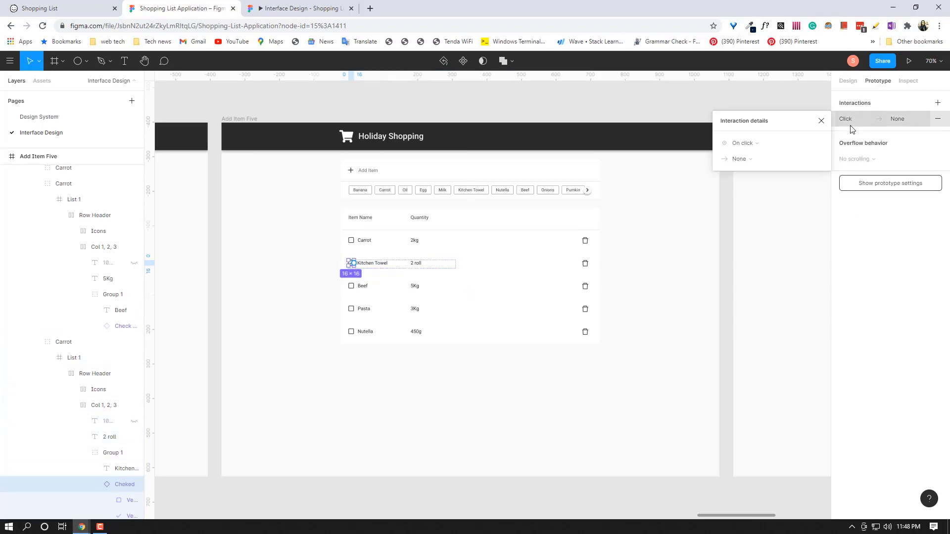
{"action": "left_click", "coordinate": [756, 159]}
{"action": "left_click", "coordinate": [748, 179]}
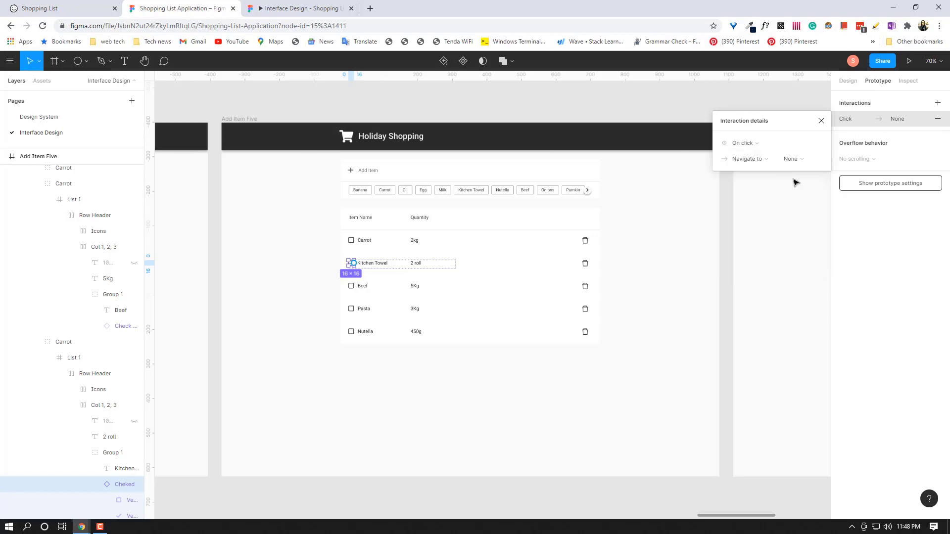
Close the interaction details without picking a destination and collapse the layer trees.
{"action": "left_click", "coordinate": [803, 160]}
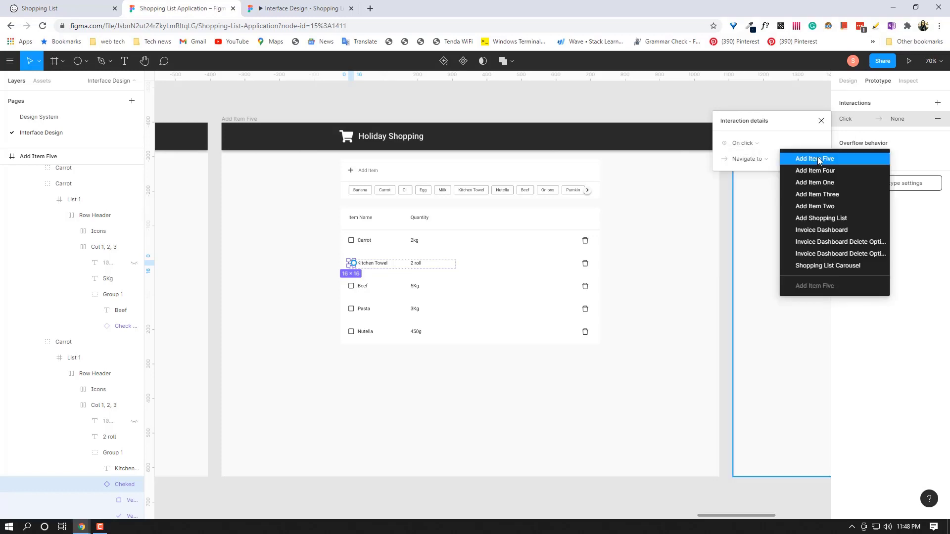
{"action": "left_click", "coordinate": [819, 122]}
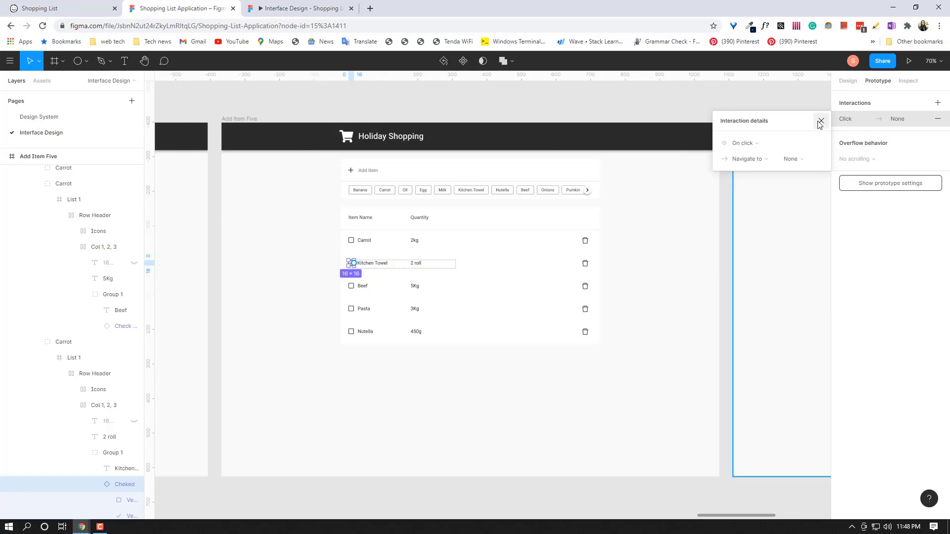
{"action": "left_click_drag", "start_coordinate": [702, 406], "coordinate": [451, 390]}
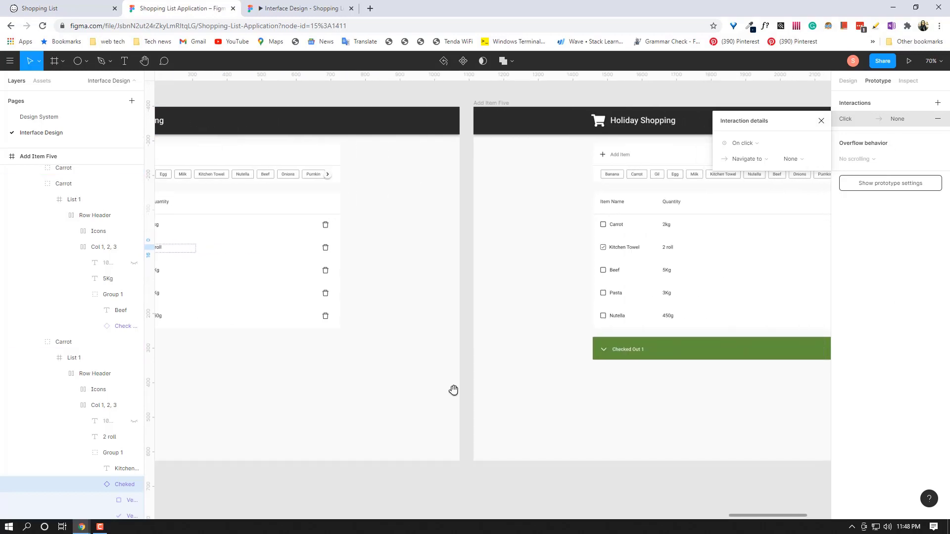
{"action": "left_click", "coordinate": [821, 121]}
{"action": "left_click", "coordinate": [3, 156]}
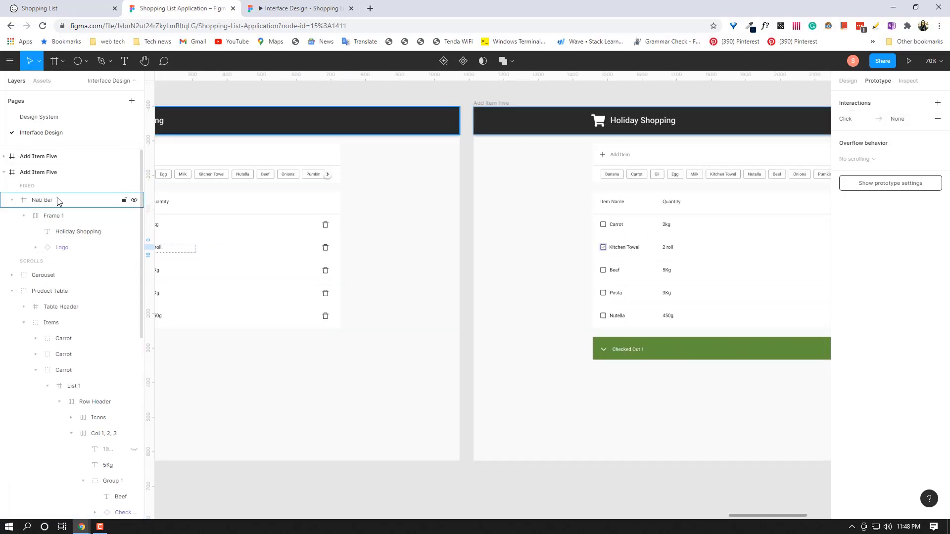
{"action": "left_click", "coordinate": [4, 171]}
Rename the top Add Item Five frame to 'Cheked Out 1'.
{"action": "left_click", "coordinate": [64, 158]}
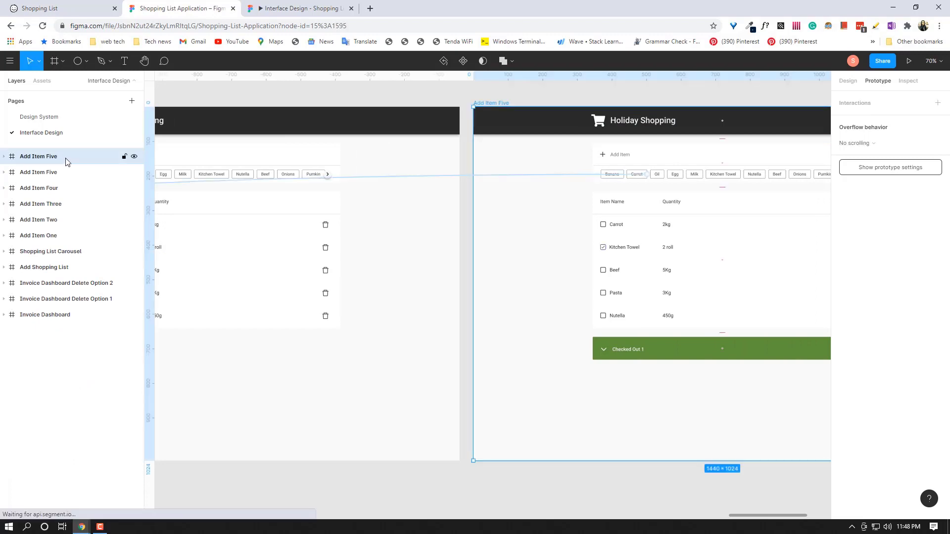
{"action": "double_click", "coordinate": [68, 159]}
{"action": "key", "text": "BackSpace"}
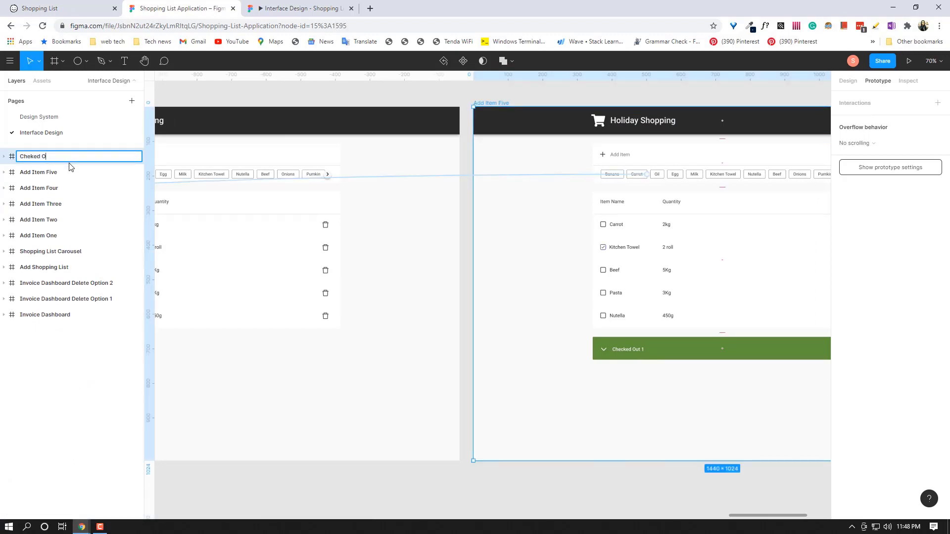
{"action": "type", "text": "Cheked Out 1"}
{"action": "key", "text": "Return"}
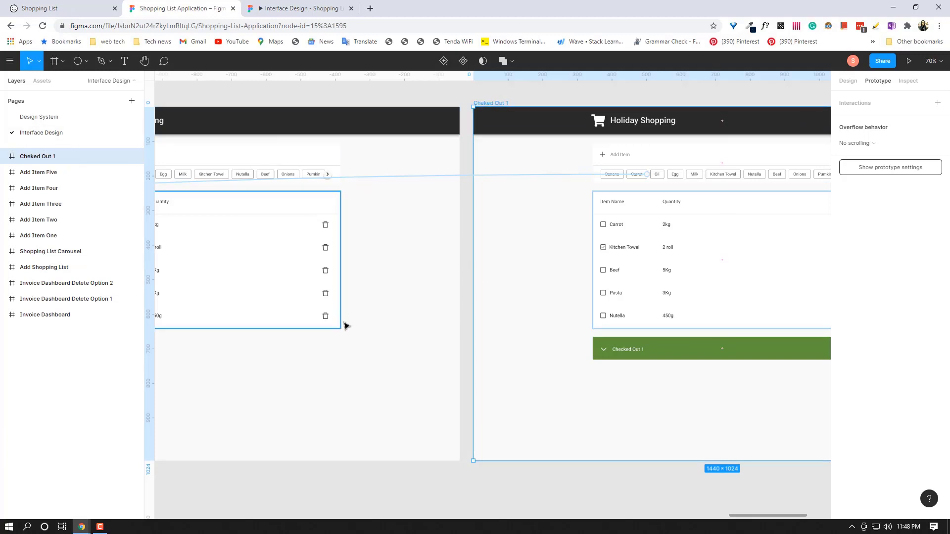
{"action": "scroll", "coordinate": [556, 333], "scroll_direction": "left", "scroll_amount": 6}
{"action": "scroll", "coordinate": [425, 250], "scroll_direction": "down", "scroll_amount": 1}
Give the Kitchen Towel checkbox a click interaction navigating to Cheked Out 1.
{"action": "left_click", "coordinate": [396, 218]}
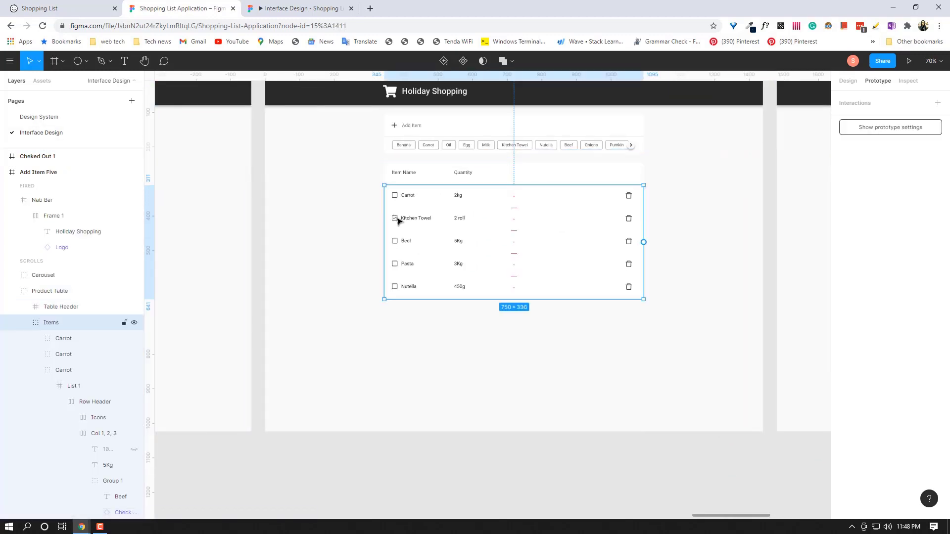
{"action": "double_click", "coordinate": [396, 219]}
{"action": "double_click", "coordinate": [396, 219]}
{"action": "double_click", "coordinate": [398, 221]}
{"action": "double_click", "coordinate": [397, 218]}
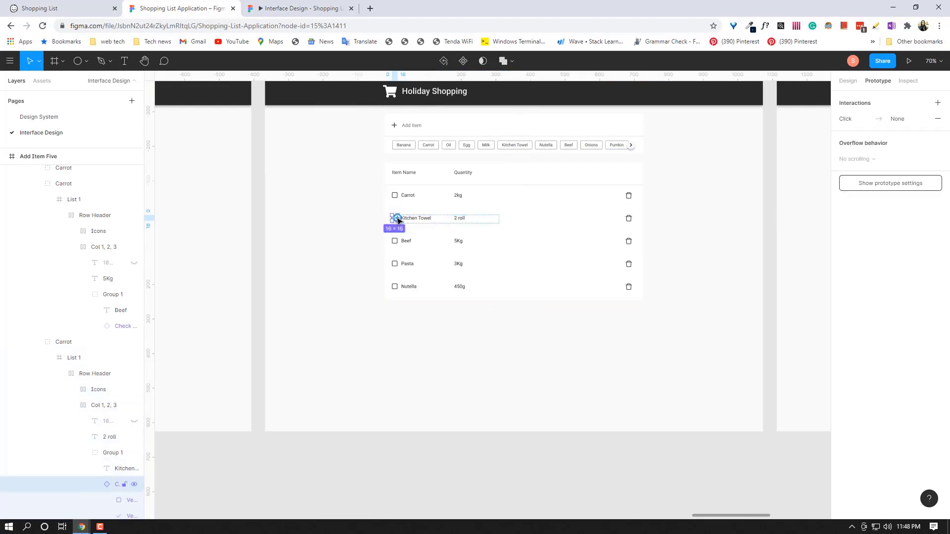
{"action": "left_click", "coordinate": [938, 103]}
{"action": "left_click", "coordinate": [793, 159]}
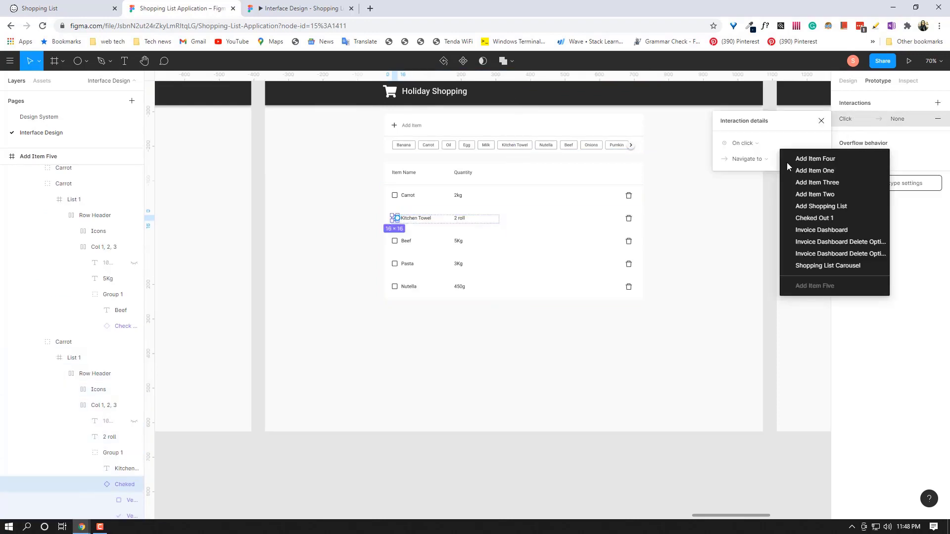
{"action": "left_click", "coordinate": [823, 219]}
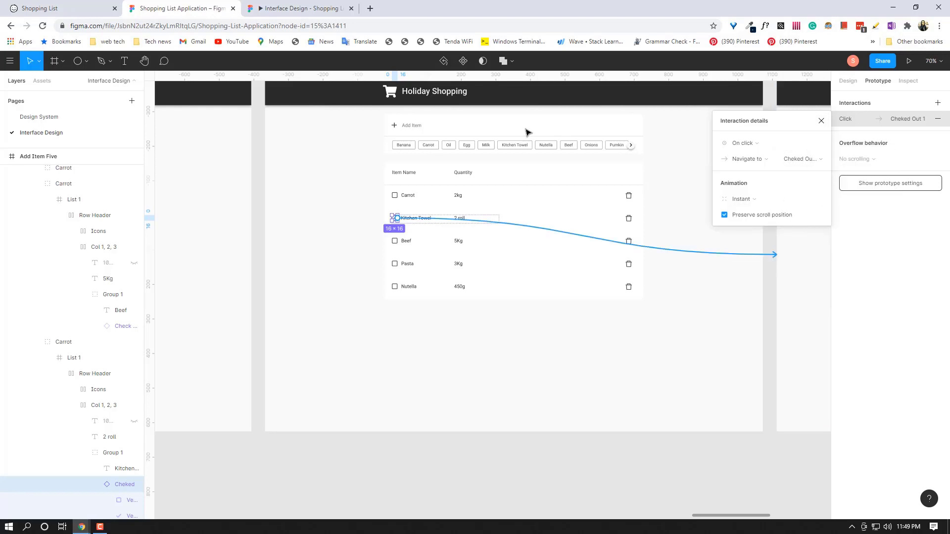
Test the Kitchen Towel checkbox click in the running prototype.
{"action": "left_click", "coordinate": [290, 5]}
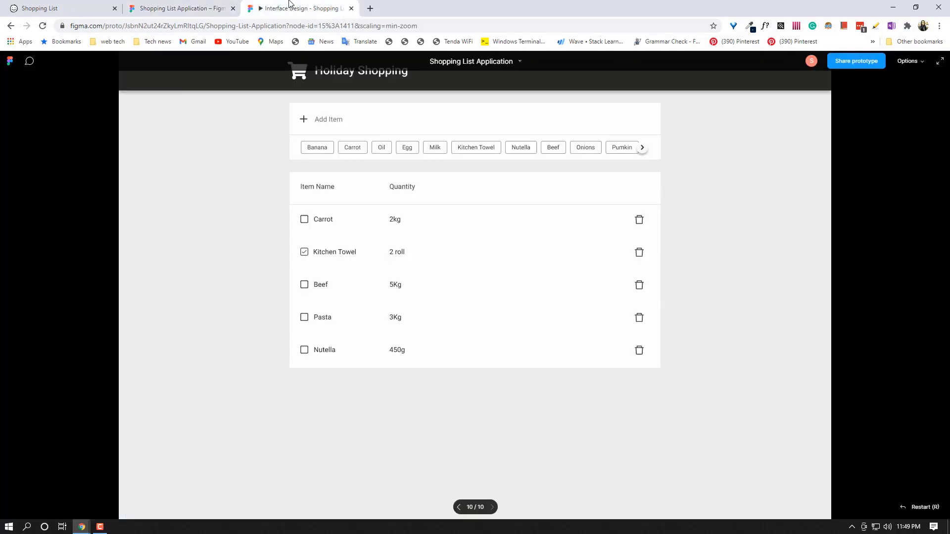
{"action": "left_click", "coordinate": [308, 253]}
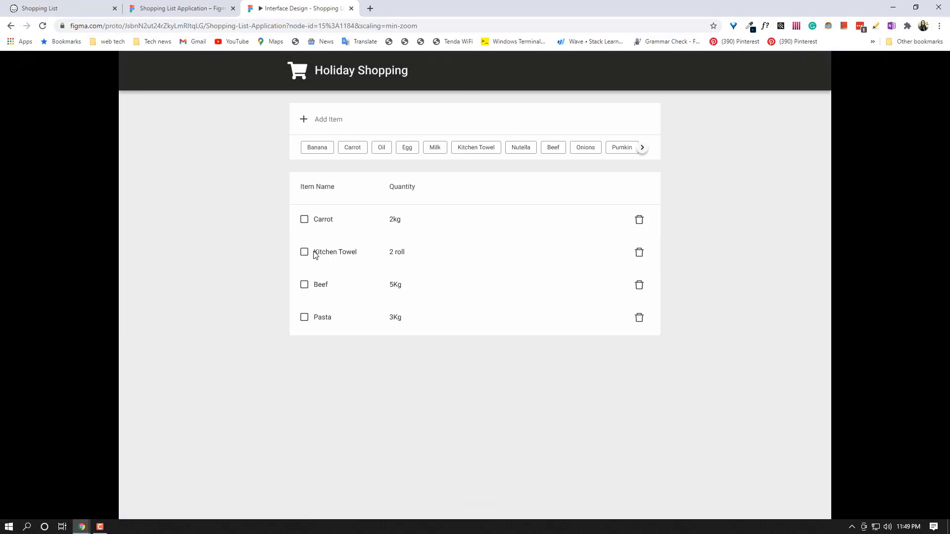
{"action": "left_click", "coordinate": [314, 254]}
{"action": "left_click", "coordinate": [310, 253]}
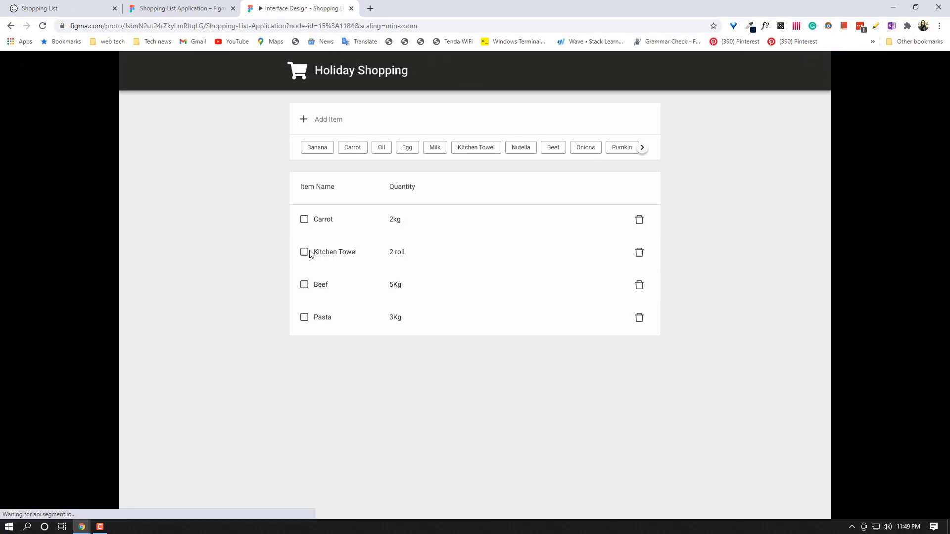
{"action": "key", "text": "ctrl+shift+Tab"}
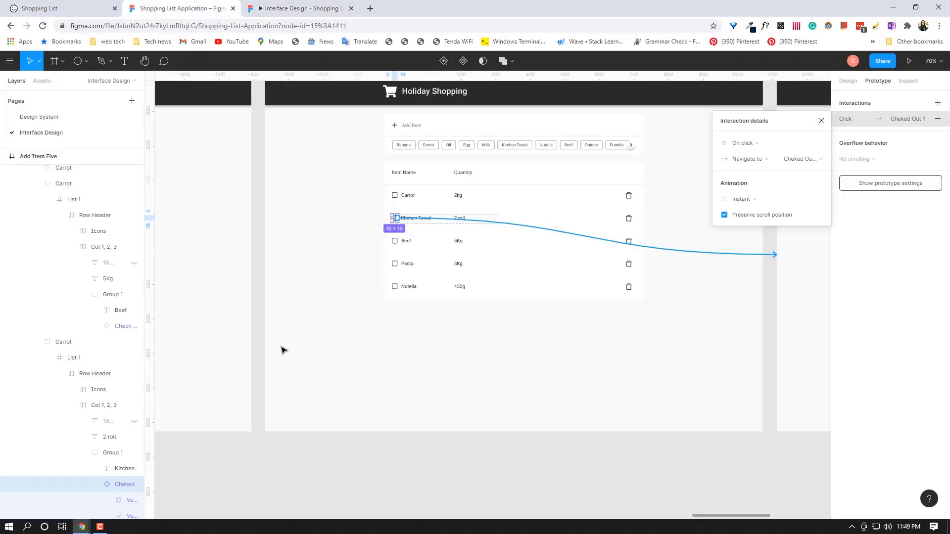
Close the interaction settings, recentre on the Kitchen Towel list, and show Design properties.
{"action": "left_click", "coordinate": [822, 121]}
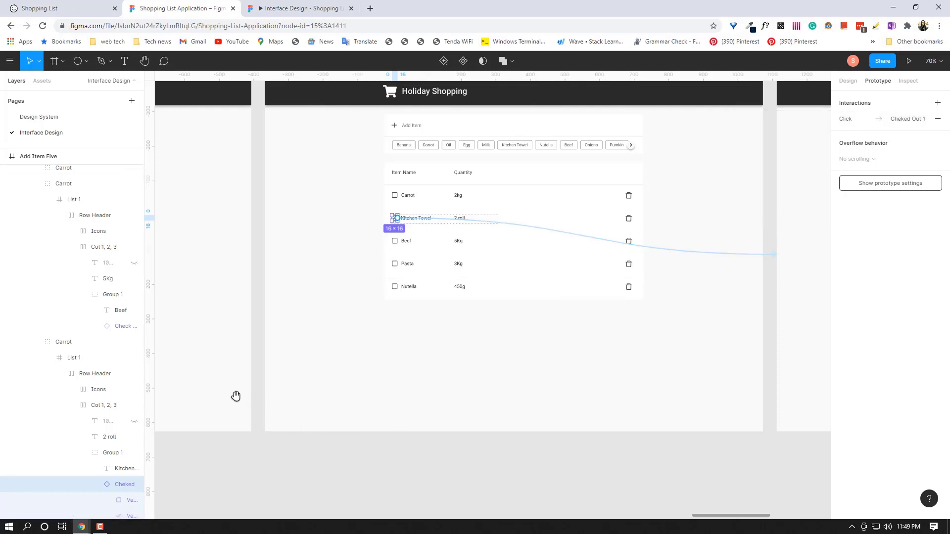
{"action": "left_click_drag", "start_coordinate": [235, 396], "coordinate": [585, 401]}
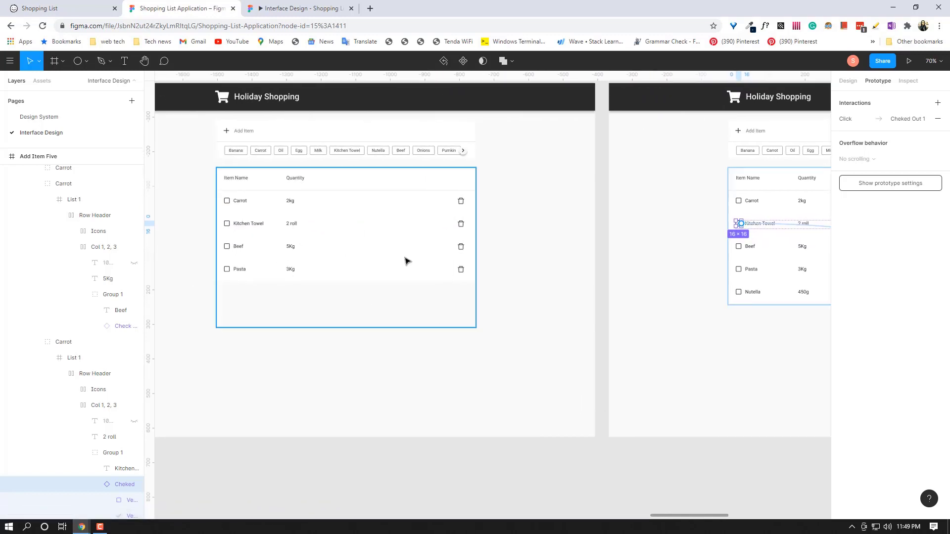
{"action": "left_click_drag", "start_coordinate": [728, 346], "coordinate": [270, 344]}
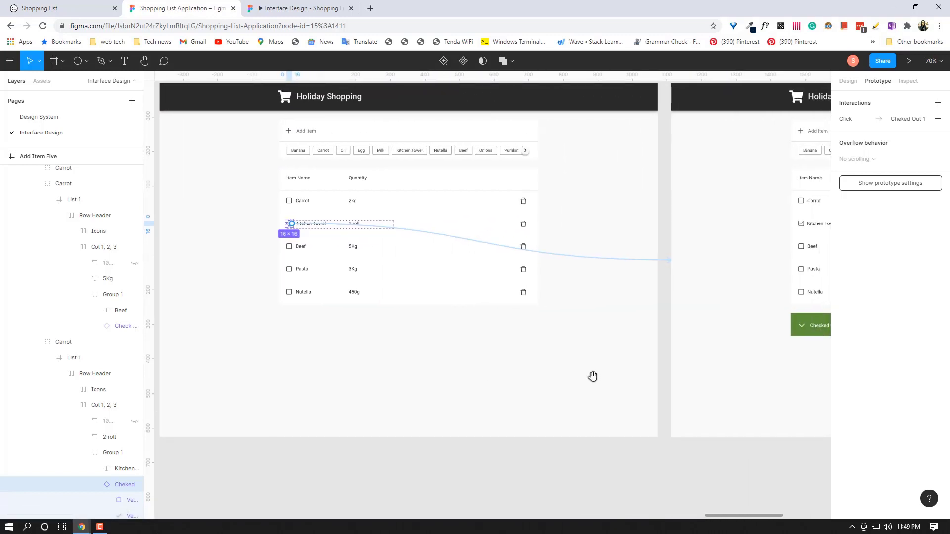
{"action": "left_click_drag", "start_coordinate": [592, 376], "coordinate": [559, 378]}
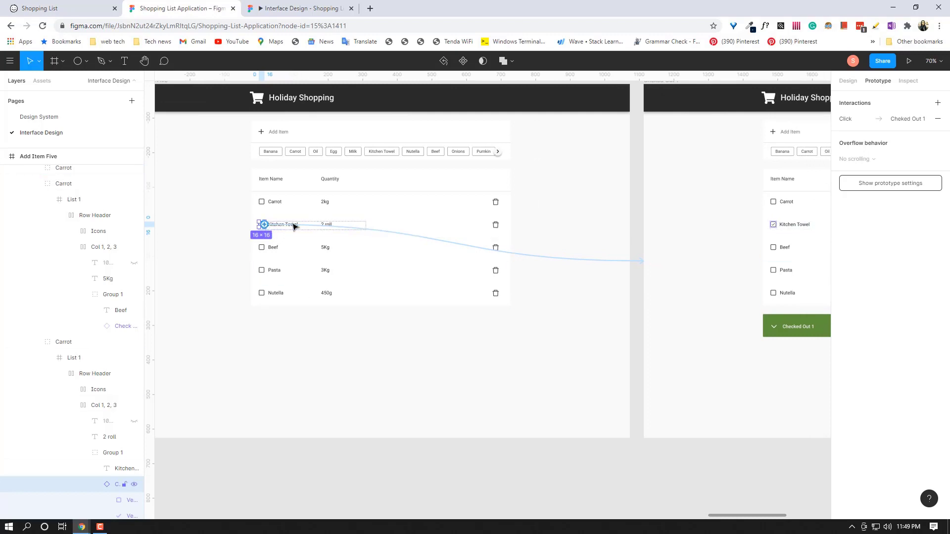
{"action": "left_click", "coordinate": [848, 81]}
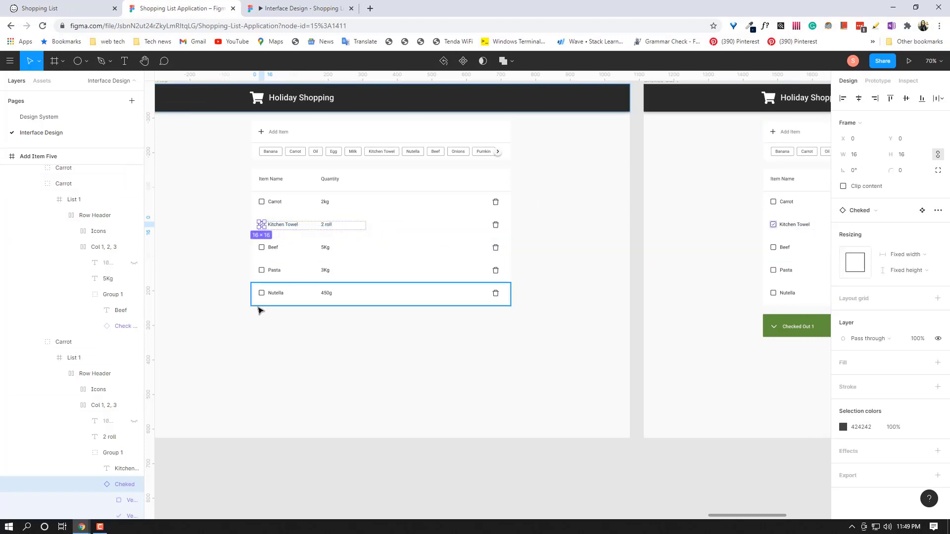
{"action": "scroll", "coordinate": [263, 314], "scroll_direction": "up", "scroll_amount": 5}
Place an unchecked Check box component on the Kitchen Towel row at width 16.
{"action": "left_click_drag", "start_coordinate": [310, 331], "coordinate": [340, 370]}
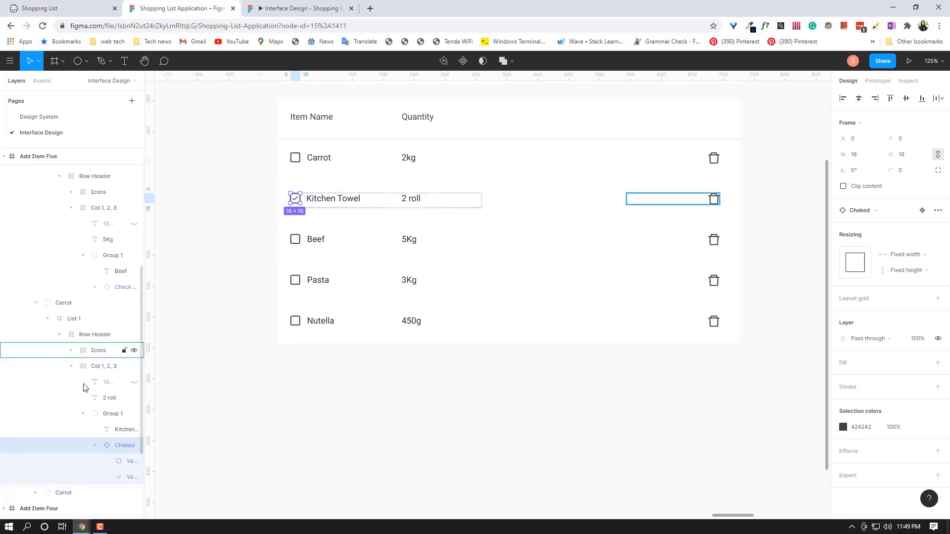
{"action": "scroll", "coordinate": [102, 356], "scroll_direction": "down", "scroll_amount": 3}
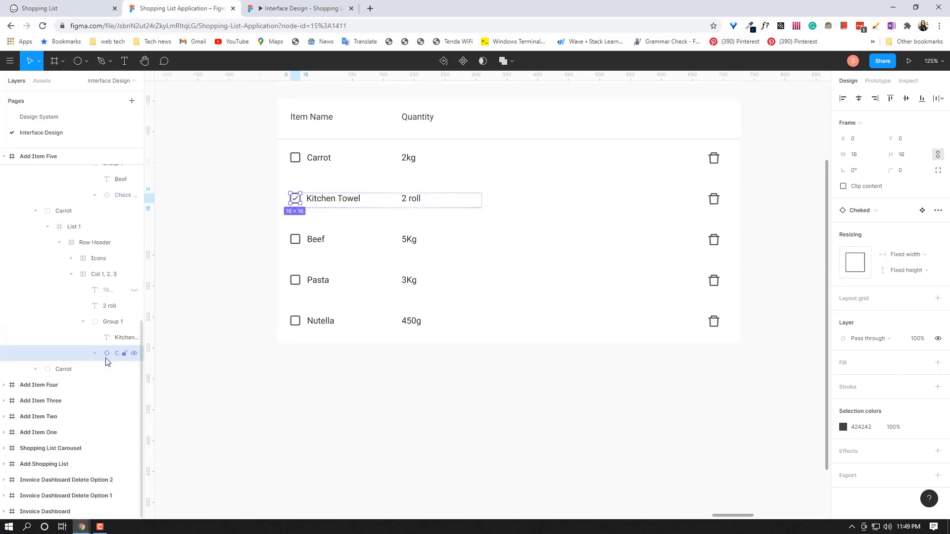
{"action": "left_click", "coordinate": [42, 82]}
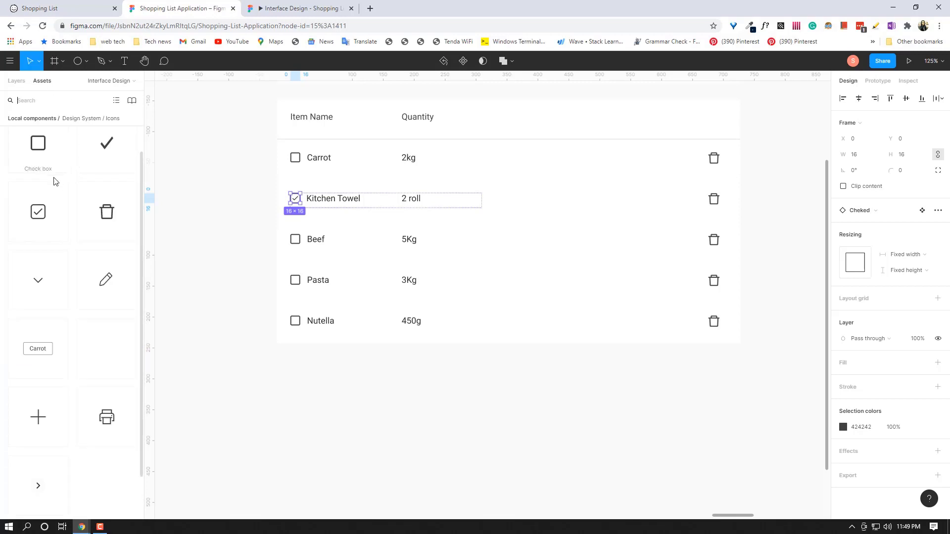
{"action": "left_click_drag", "start_coordinate": [42, 147], "coordinate": [296, 202]}
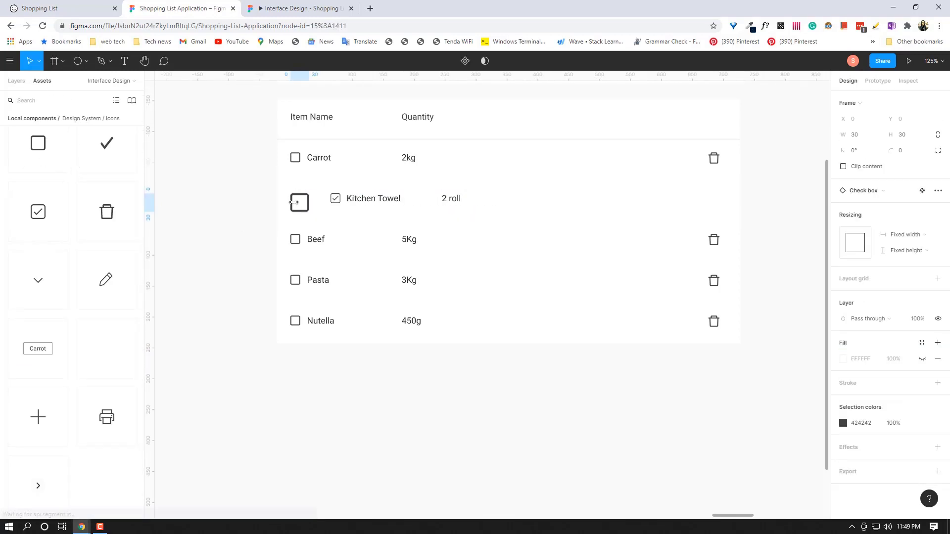
{"action": "left_click", "coordinate": [857, 138]}
{"action": "type", "text": "16"}
{"action": "key", "text": "Return"}
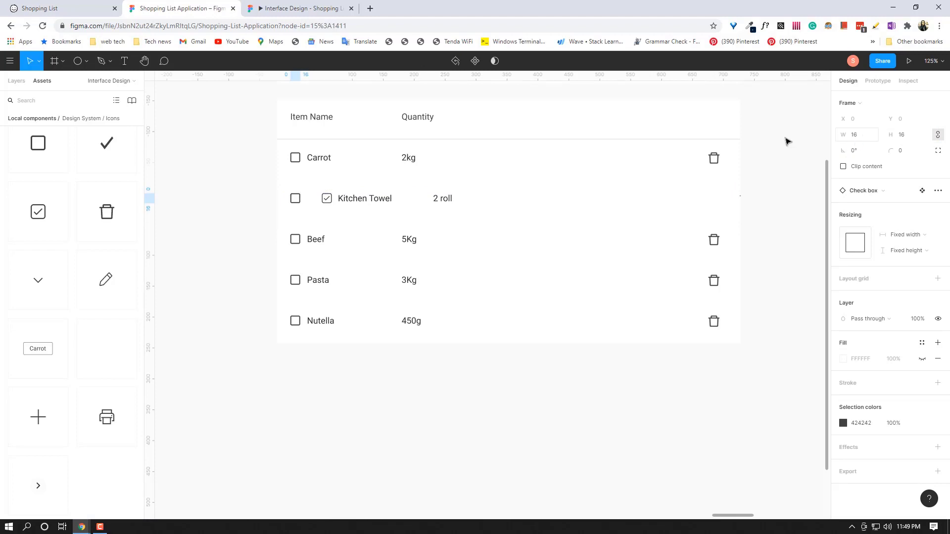
Delete the old ticked checkbox and move the new Check box into Group 1.
{"action": "left_click", "coordinate": [16, 80]}
{"action": "left_click", "coordinate": [116, 343]}
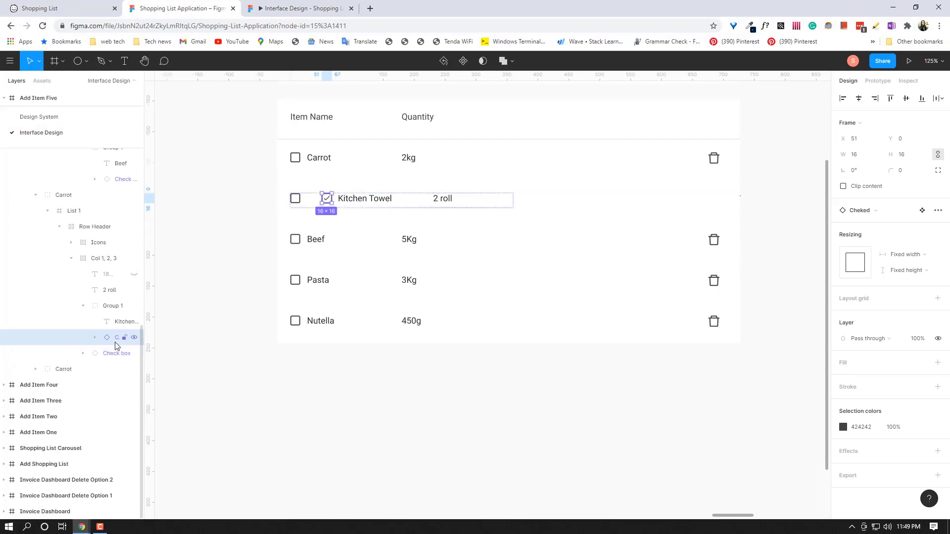
{"action": "key", "text": "Delete"}
{"action": "left_click_drag", "start_coordinate": [117, 353], "coordinate": [120, 335]}
{"action": "left_click", "coordinate": [123, 353]}
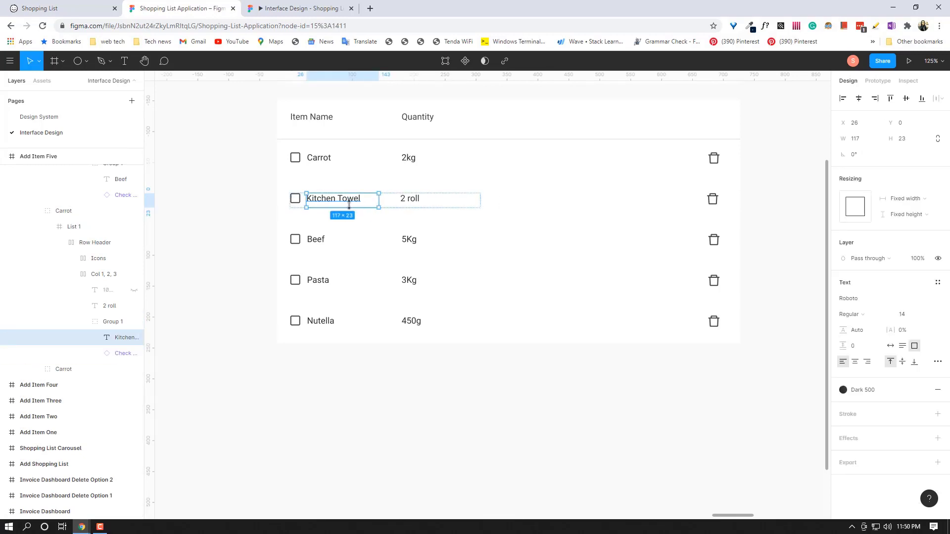
In Add Item Five, select the Kitchen Towel row's Group 1 (checkbox plus label) and collapse it in Layers.
{"action": "scroll", "coordinate": [17, 244], "scroll_direction": "up", "scroll_amount": 5}
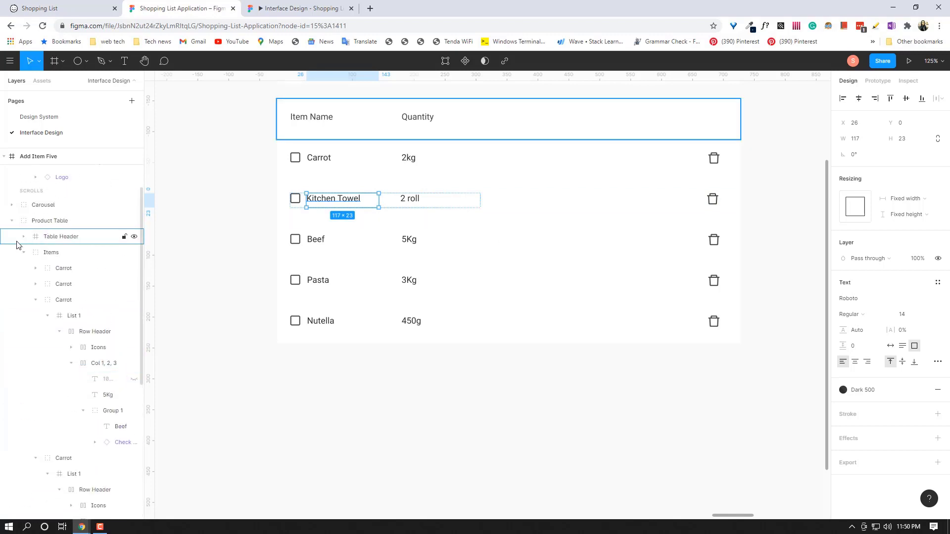
{"action": "scroll", "coordinate": [15, 217], "scroll_direction": "up", "scroll_amount": 5}
{"action": "left_click", "coordinate": [5, 172]}
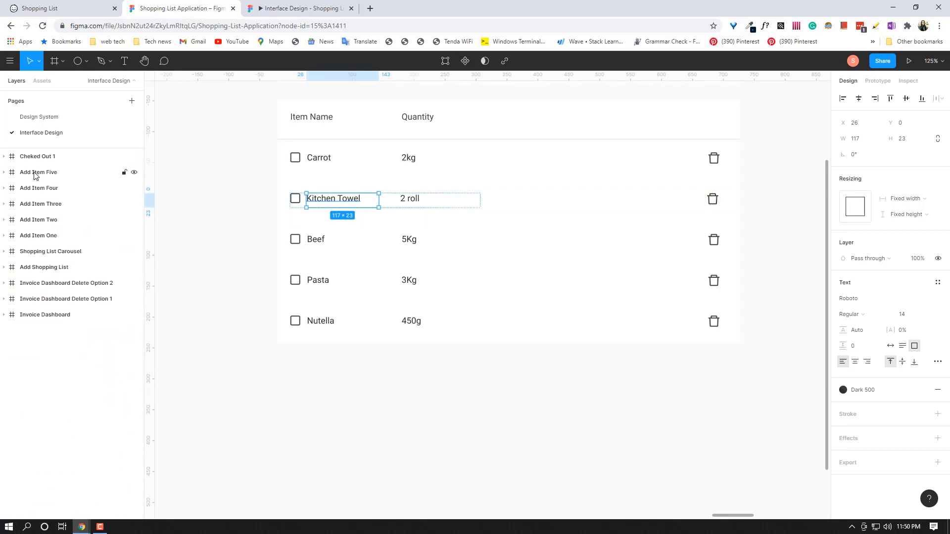
{"action": "left_click", "coordinate": [34, 173]}
{"action": "double_click", "coordinate": [296, 200]}
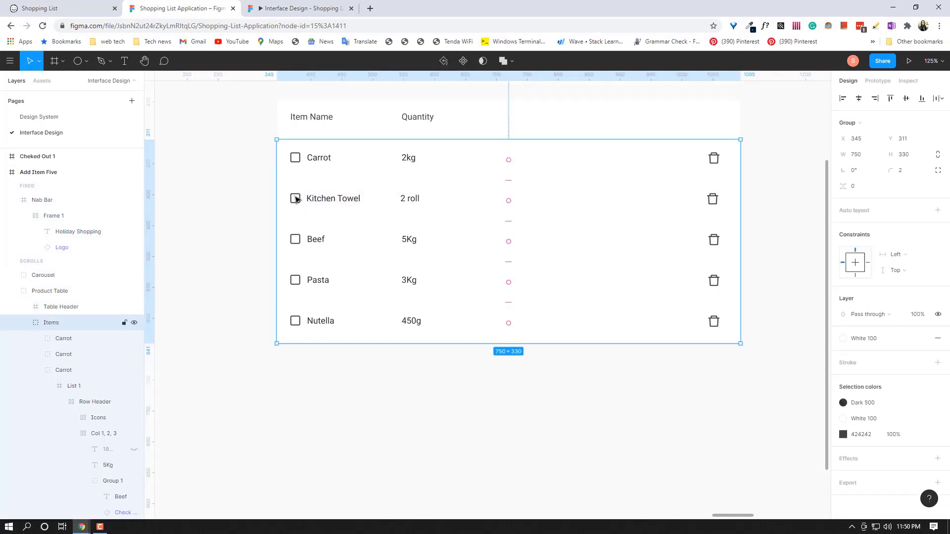
{"action": "double_click", "coordinate": [295, 200]}
{"action": "double_click", "coordinate": [296, 199]}
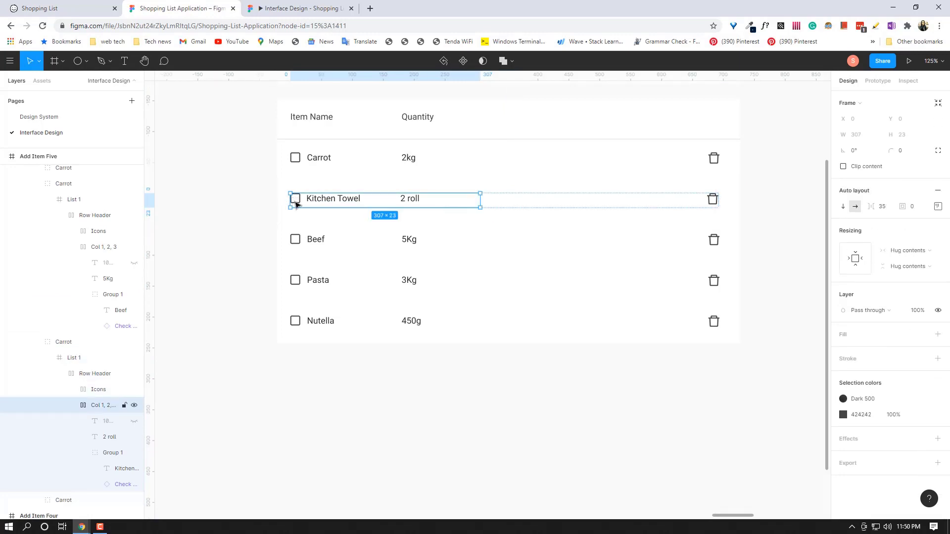
{"action": "double_click", "coordinate": [295, 202]}
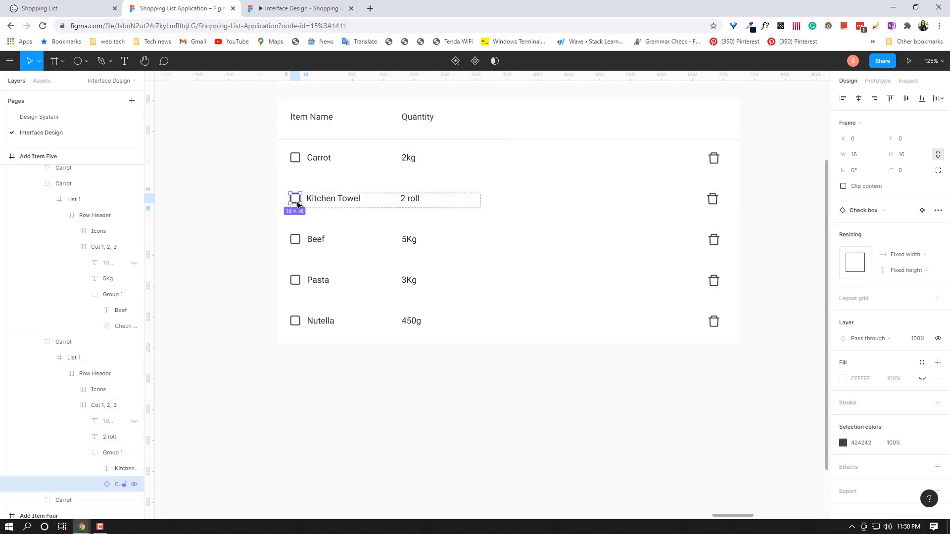
{"action": "double_click", "coordinate": [314, 201]}
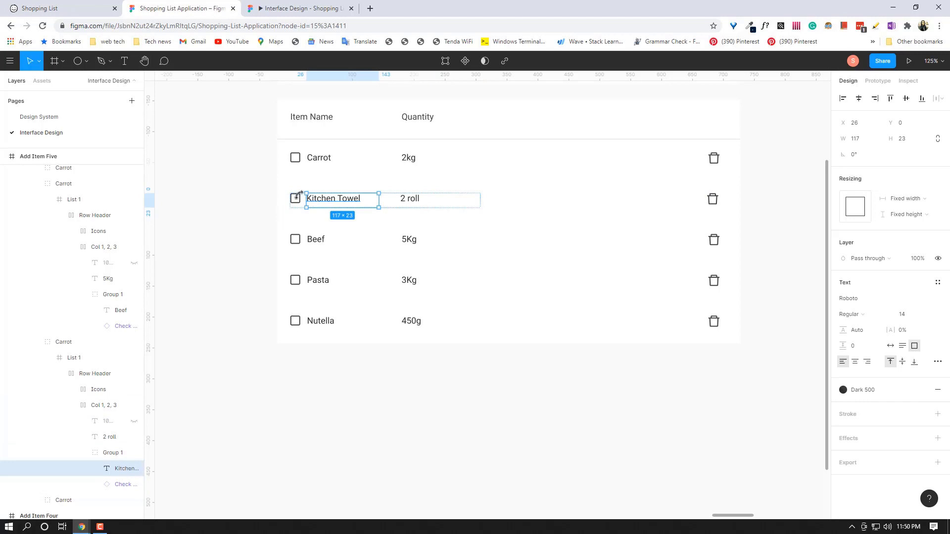
{"action": "left_click", "coordinate": [101, 458]}
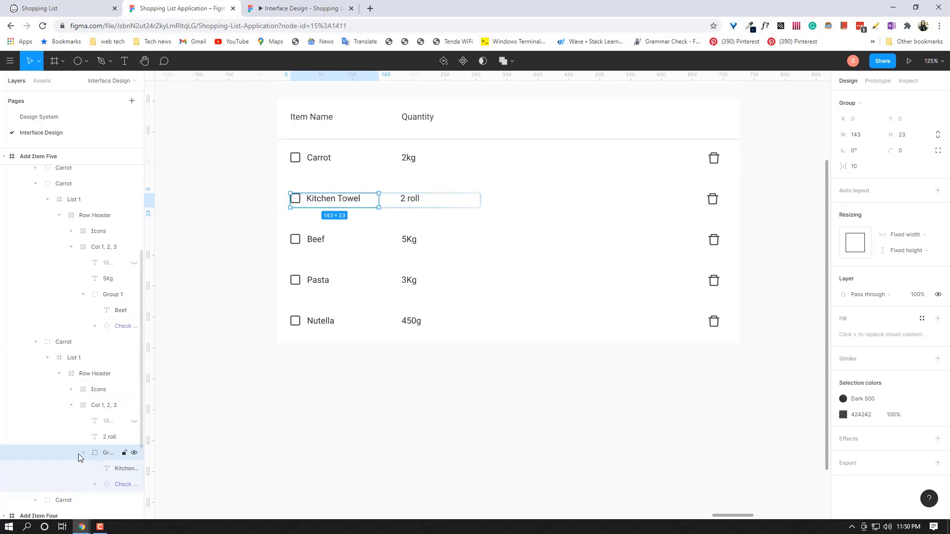
{"action": "left_click", "coordinate": [81, 453]}
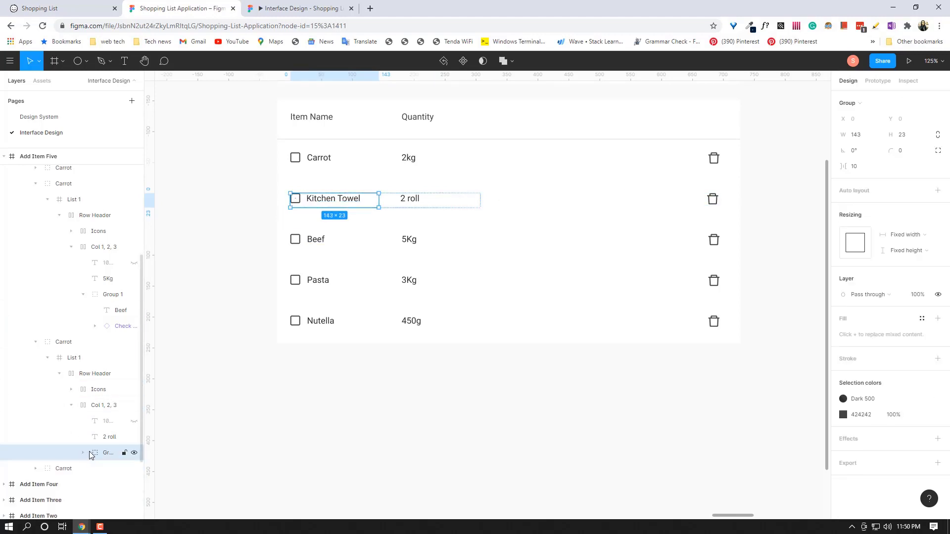
Give Kitchen Towel's Group 1 an On click → Navigate to Cheked Out 1 interaction.
{"action": "left_click", "coordinate": [879, 81]}
{"action": "left_click", "coordinate": [938, 103]}
{"action": "left_click", "coordinate": [881, 119]}
{"action": "left_click", "coordinate": [762, 159]}
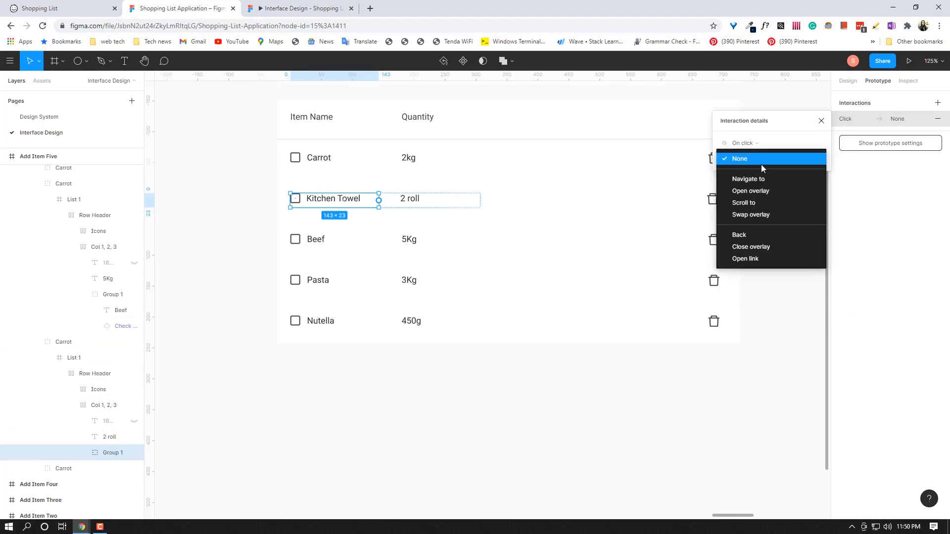
{"action": "left_click", "coordinate": [752, 179]}
{"action": "left_click", "coordinate": [794, 161]}
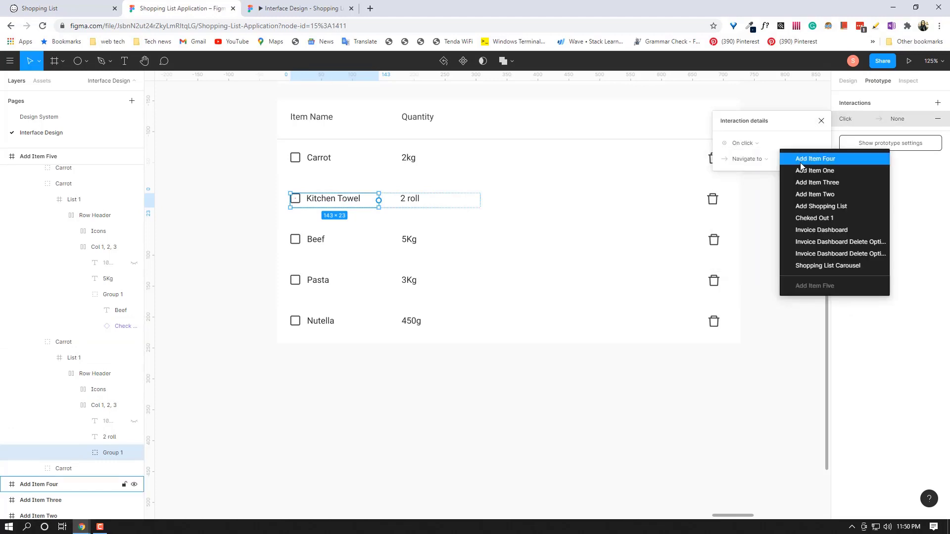
{"action": "left_click", "coordinate": [806, 217]}
{"action": "left_click", "coordinate": [821, 121]}
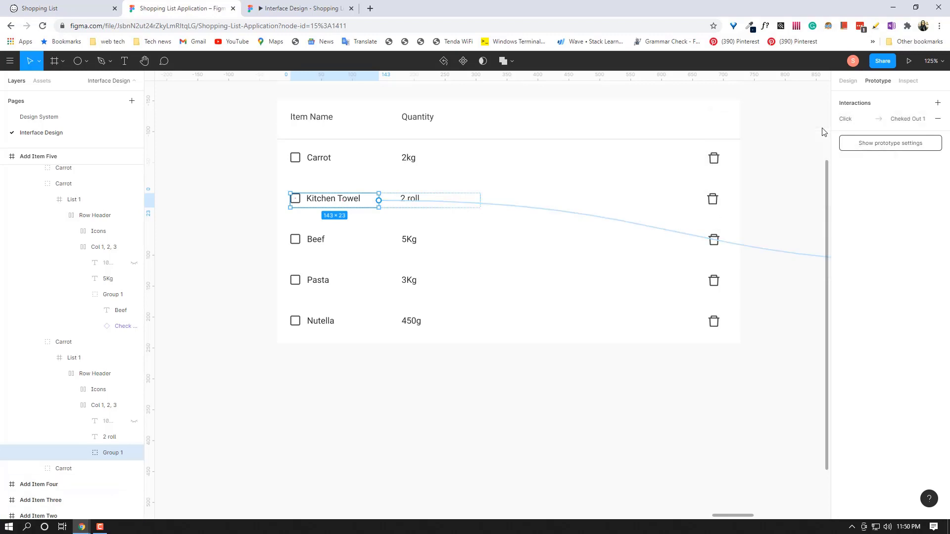
{"action": "scroll", "coordinate": [797, 343], "scroll_direction": "down", "scroll_amount": 5}
{"action": "scroll", "coordinate": [689, 384], "scroll_direction": "right", "scroll_amount": 10}
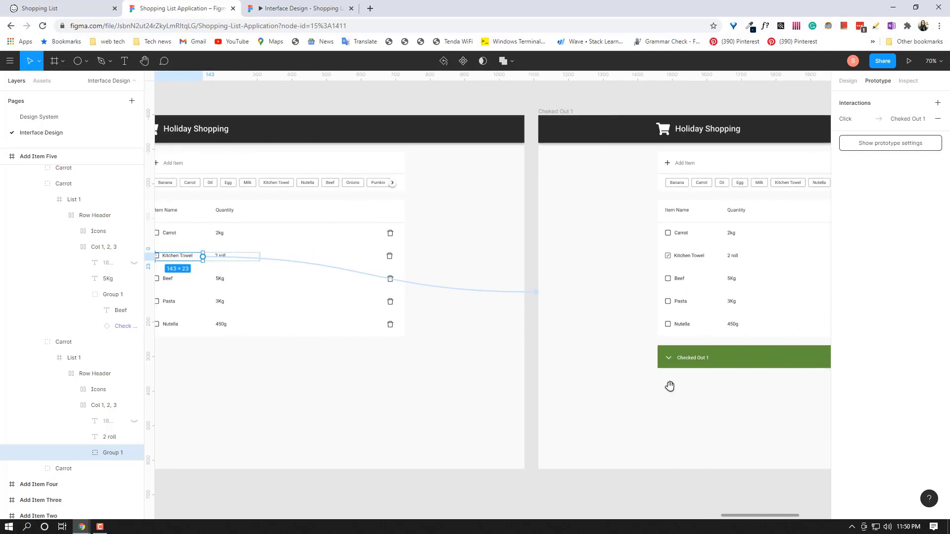
{"action": "scroll", "coordinate": [730, 378], "scroll_direction": "right", "scroll_amount": 4}
{"action": "scroll", "coordinate": [566, 380], "scroll_direction": "left", "scroll_amount": 15}
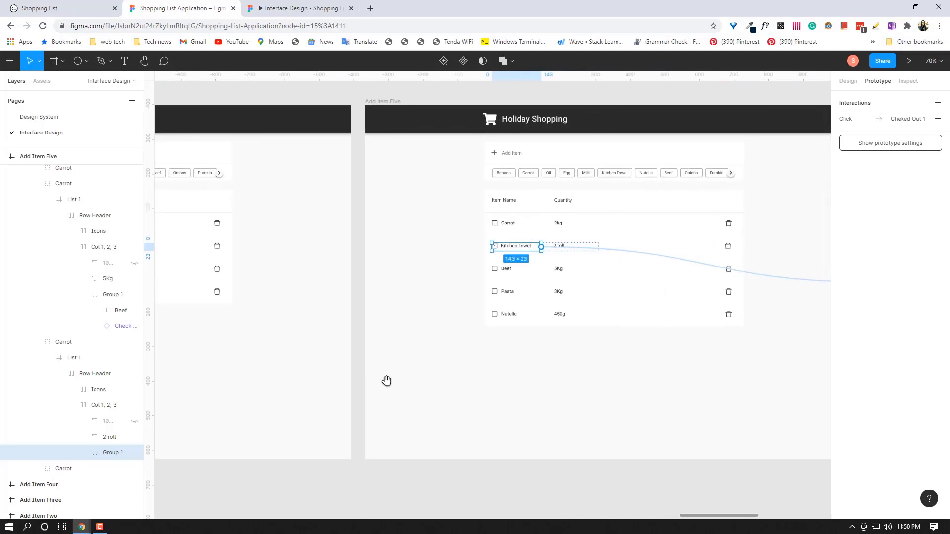
In the running prototype, add Nutella and tick Kitchen Towel to bring up the Checked Out 1 bar.
{"action": "left_click", "coordinate": [290, 4]}
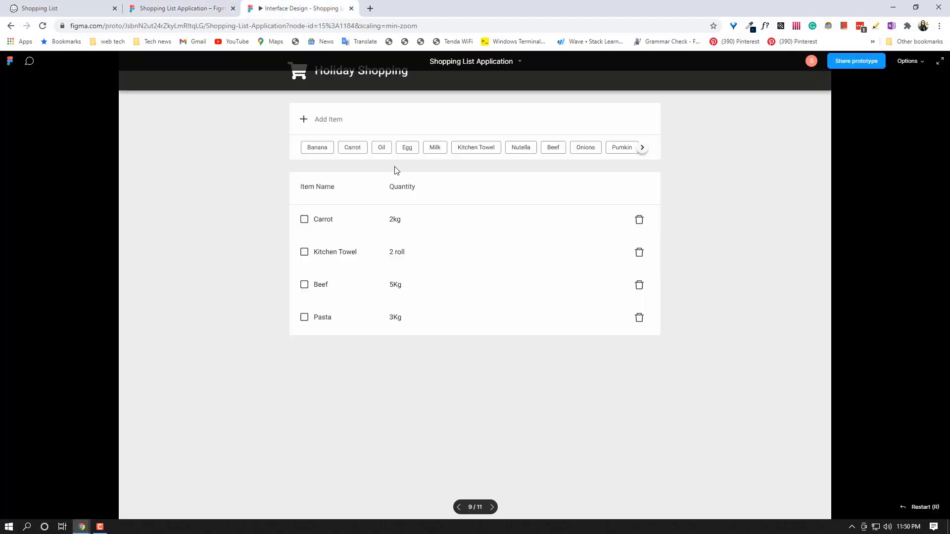
{"action": "left_click", "coordinate": [526, 151]}
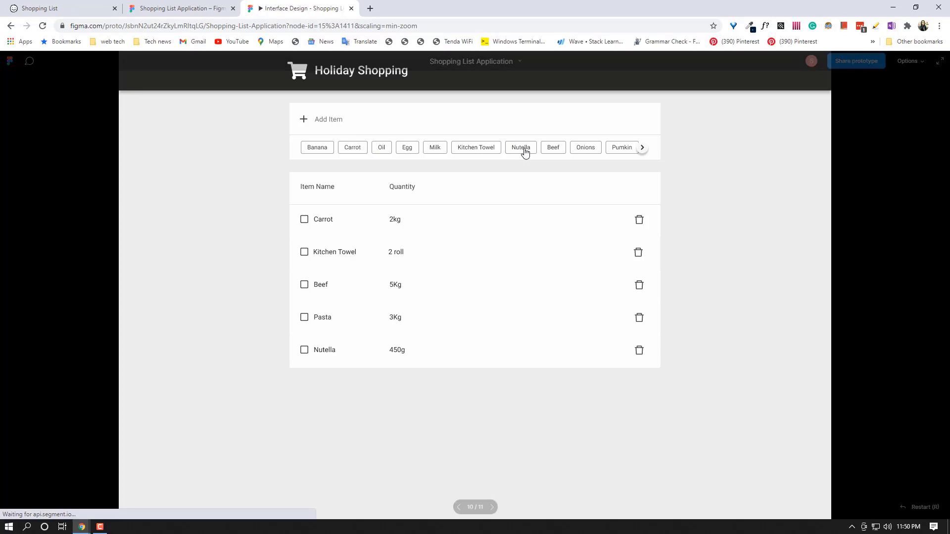
{"action": "left_click", "coordinate": [304, 253]}
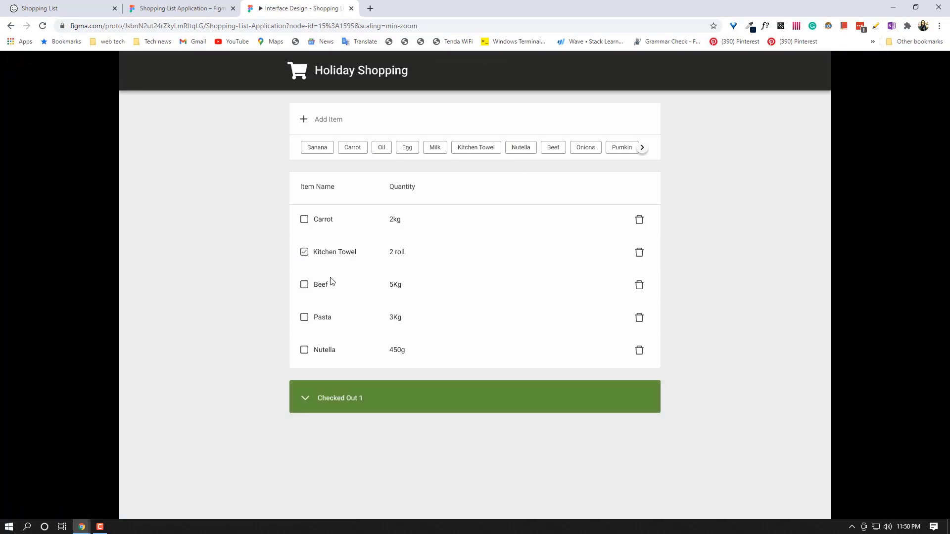
Compare the prototype with the design file, then return to the editor.
{"action": "left_click", "coordinate": [206, 9]}
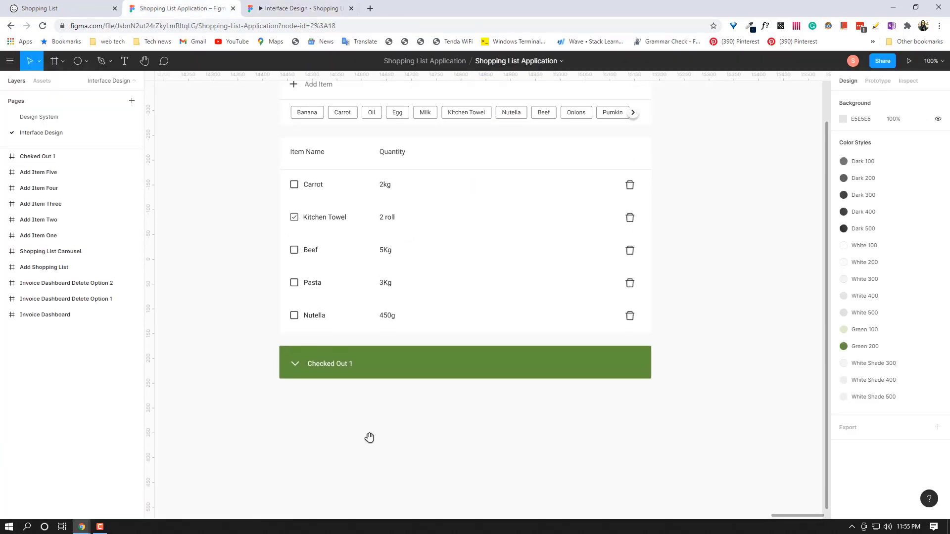
{"action": "scroll", "coordinate": [367, 437], "scroll_direction": "up", "scroll_amount": 1}
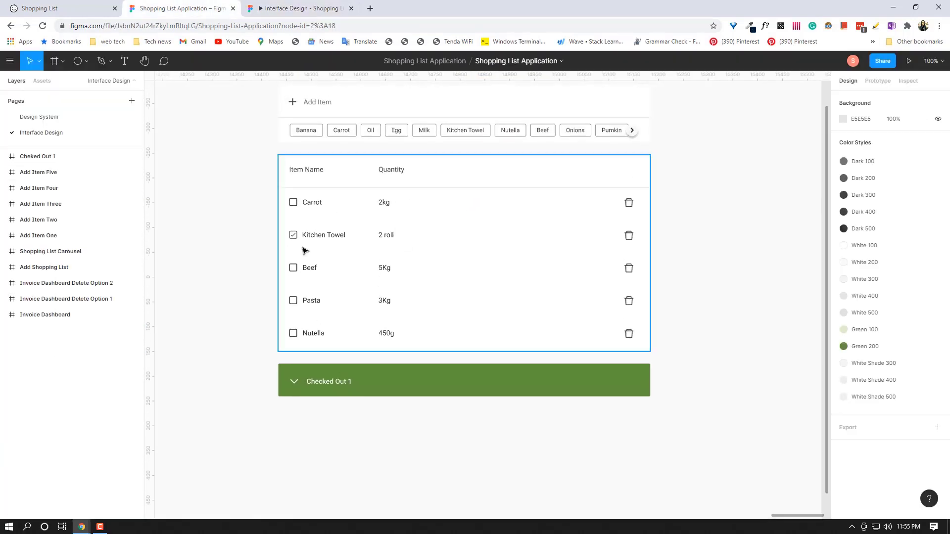
{"action": "left_click", "coordinate": [297, 6]}
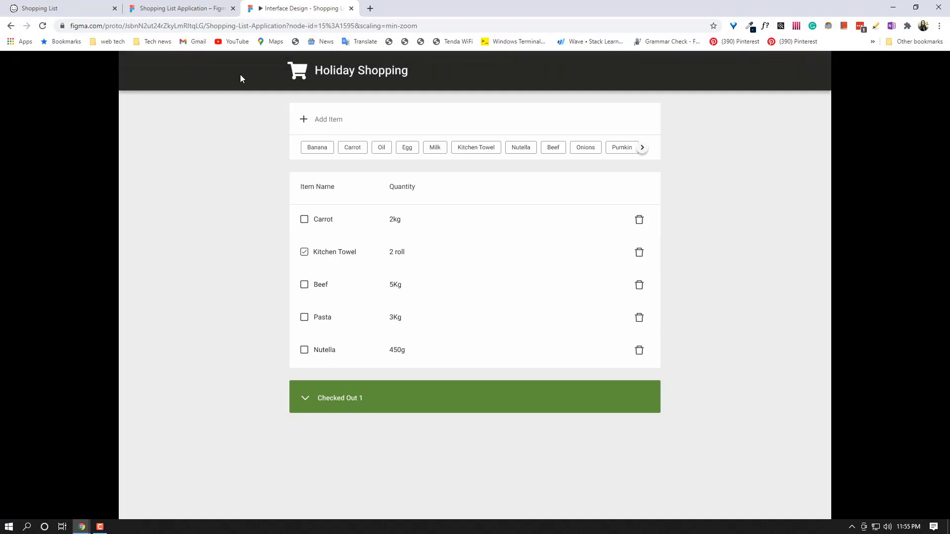
{"action": "left_click", "coordinate": [203, 6]}
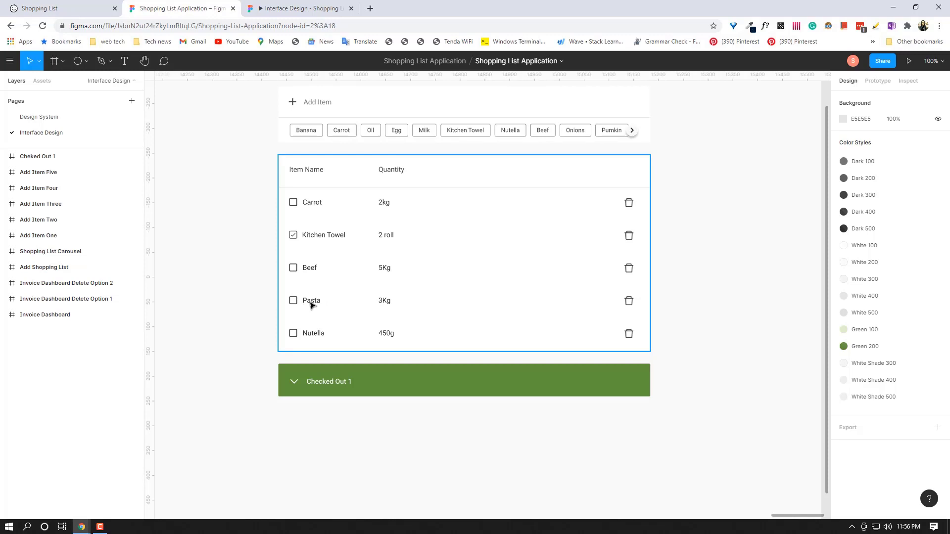
Duplicate the Cheked Out 1 frame and name the copy Cheked Out 2.
{"action": "left_click", "coordinate": [53, 156]}
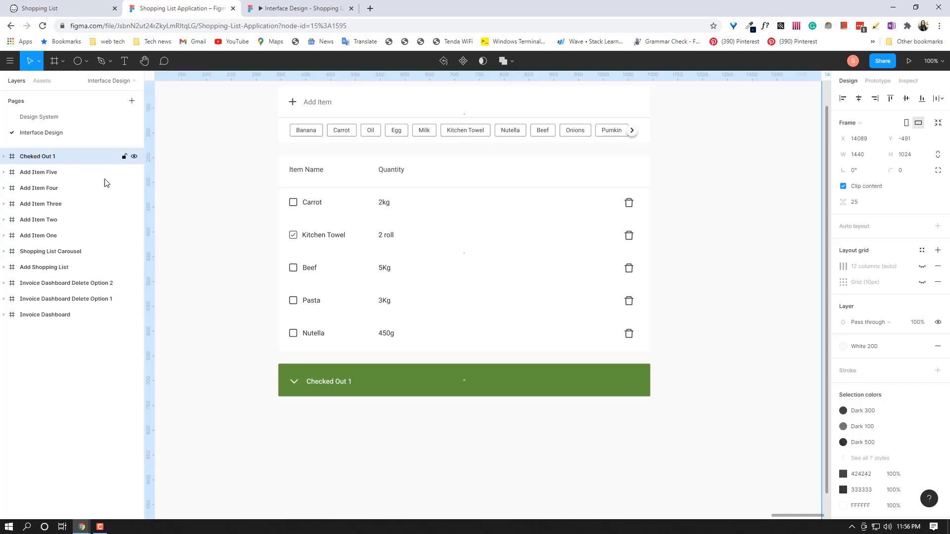
{"action": "key", "text": "ctrl+d"}
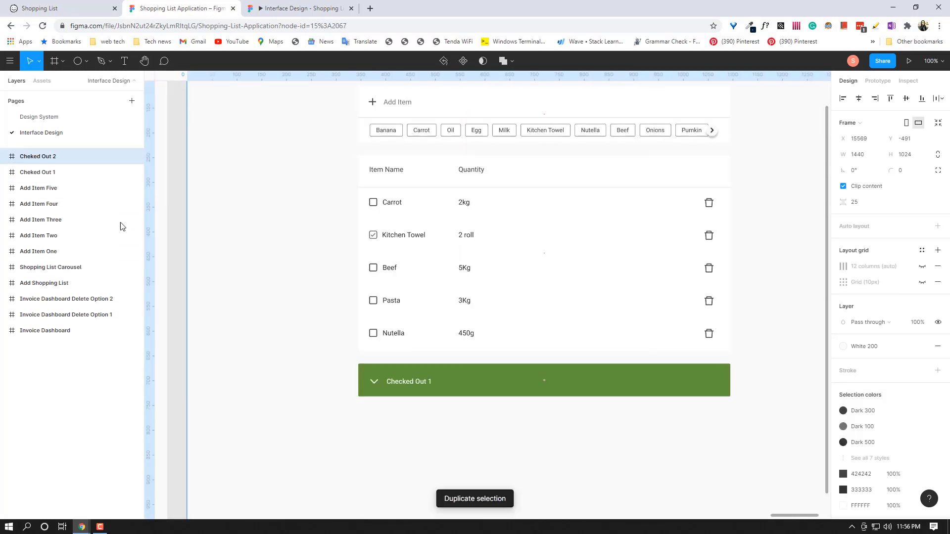
{"action": "double_click", "coordinate": [70, 156]}
{"action": "left_click", "coordinate": [70, 157]}
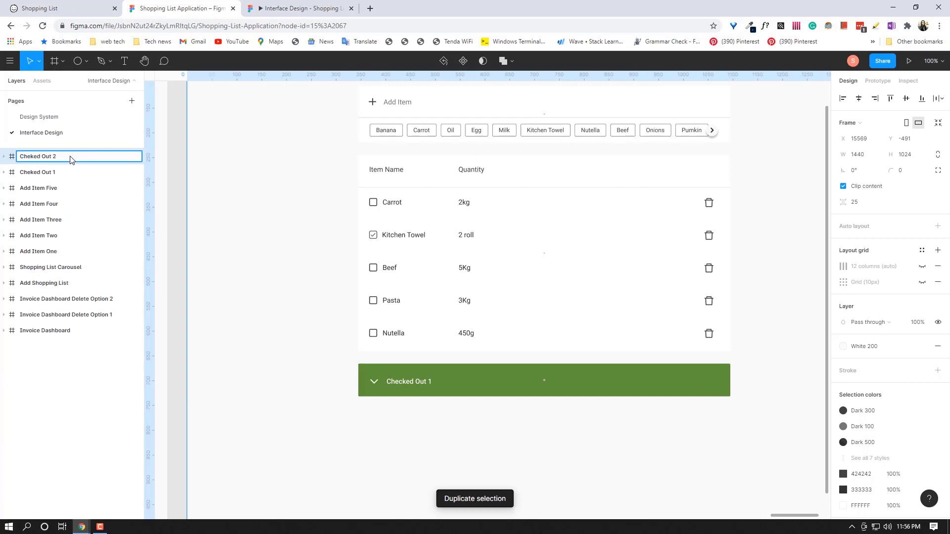
{"action": "key", "text": "Return"}
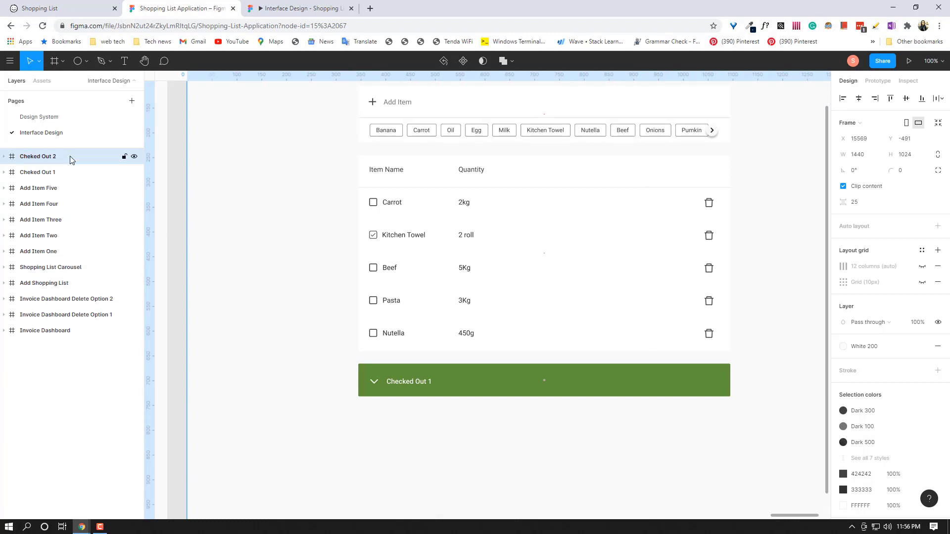
On the Cheked Out 1 screen, select the Pasta row's name-and-checkbox group.
{"action": "left_click_drag", "start_coordinate": [265, 312], "coordinate": [542, 302]}
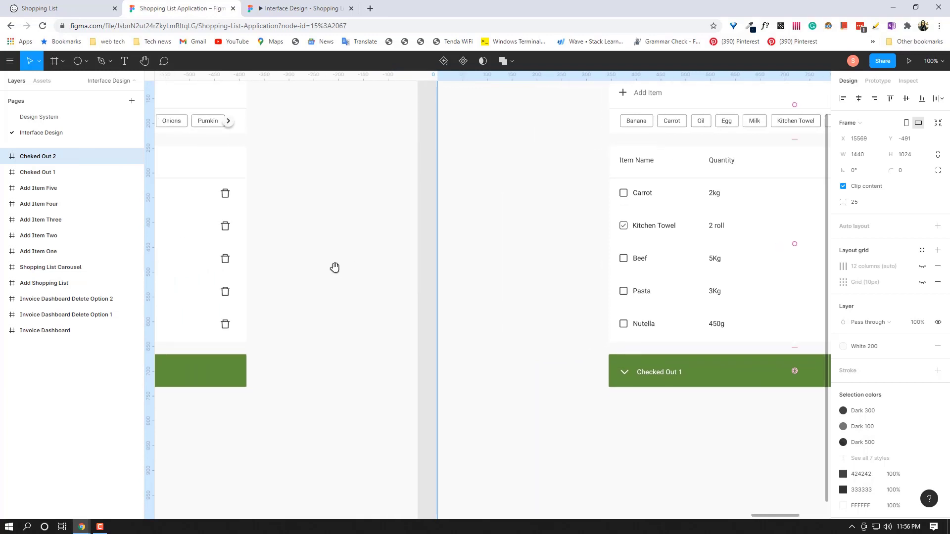
{"action": "left_click_drag", "start_coordinate": [335, 269], "coordinate": [581, 262]}
{"action": "left_click_drag", "start_coordinate": [293, 253], "coordinate": [389, 253]}
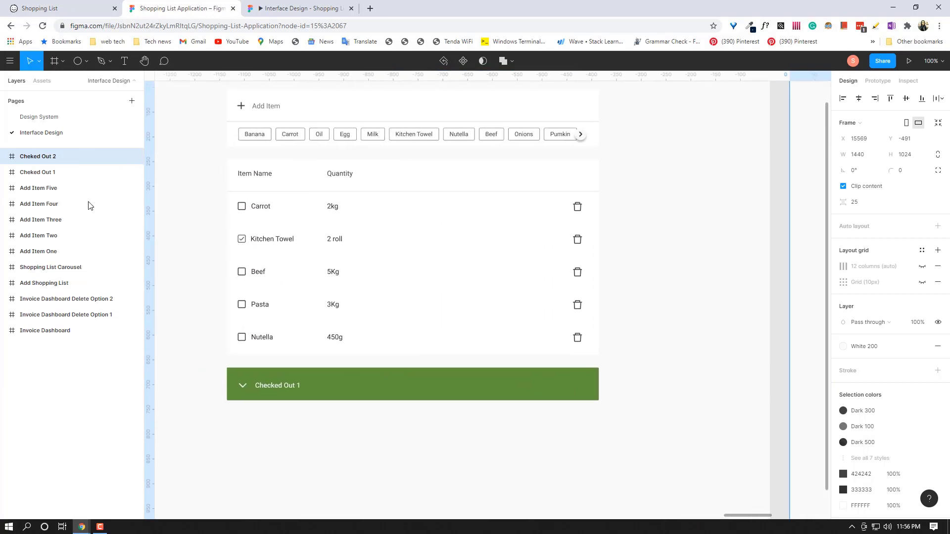
{"action": "left_click", "coordinate": [69, 173]}
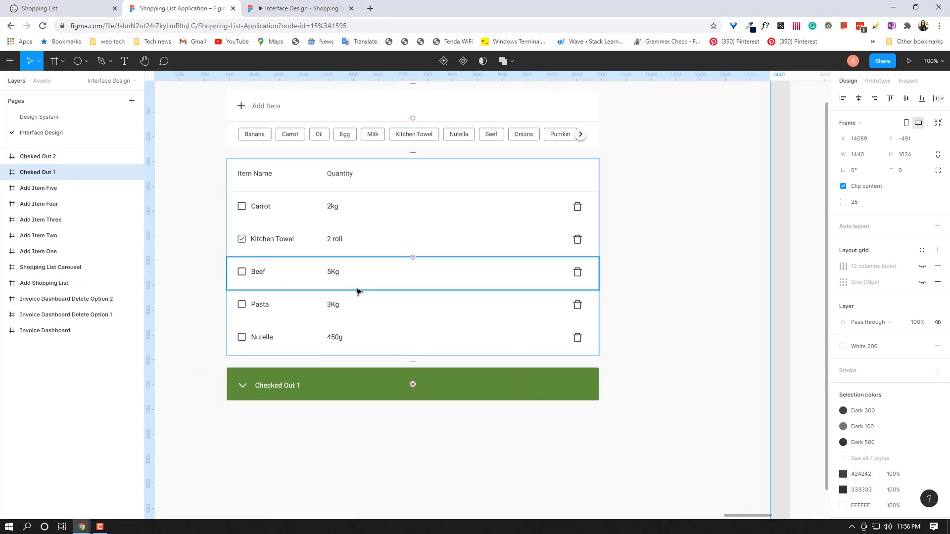
{"action": "scroll", "coordinate": [360, 290], "scroll_direction": "down", "scroll_amount": 5}
{"action": "scroll", "coordinate": [308, 301], "scroll_direction": "up", "scroll_amount": 5}
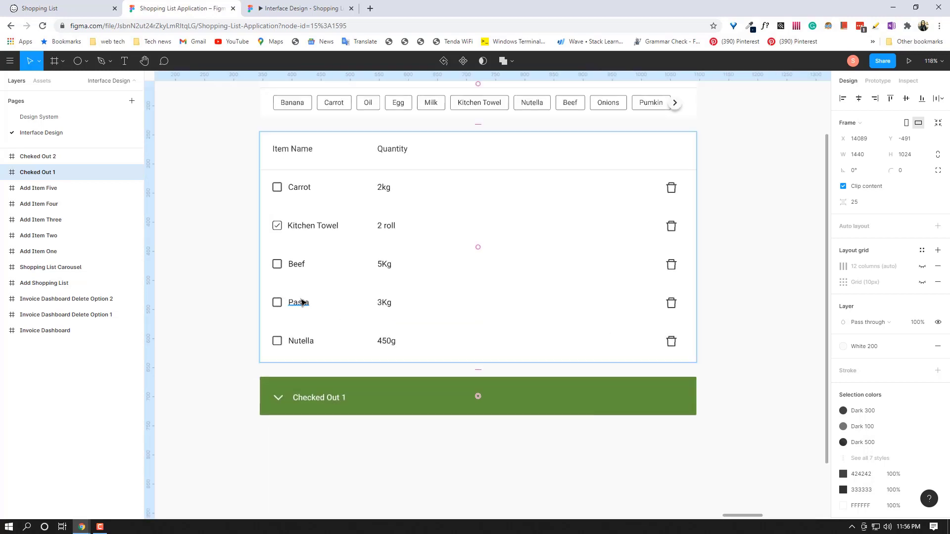
{"action": "double_click", "coordinate": [299, 303]}
{"action": "double_click", "coordinate": [297, 304]}
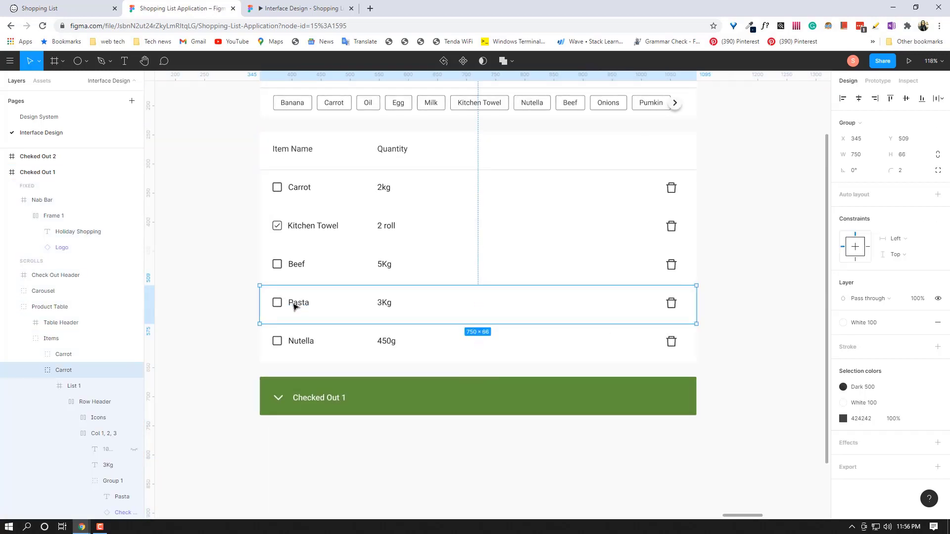
{"action": "double_click", "coordinate": [295, 306]}
{"action": "double_click", "coordinate": [294, 306]}
{"action": "double_click", "coordinate": [294, 307]}
{"action": "double_click", "coordinate": [294, 306]}
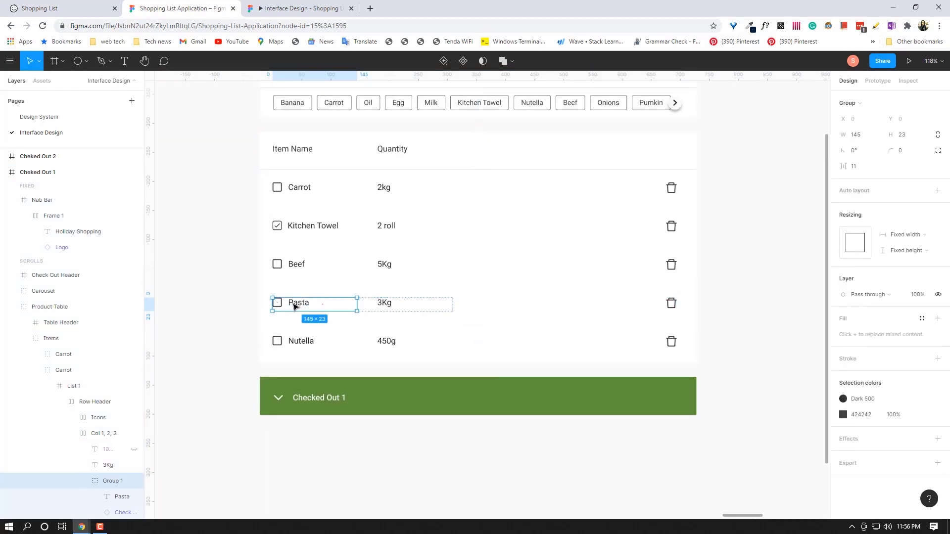
Set the Pasta group's click interaction to Navigate to Cheked Out 2.
{"action": "left_click", "coordinate": [878, 81]}
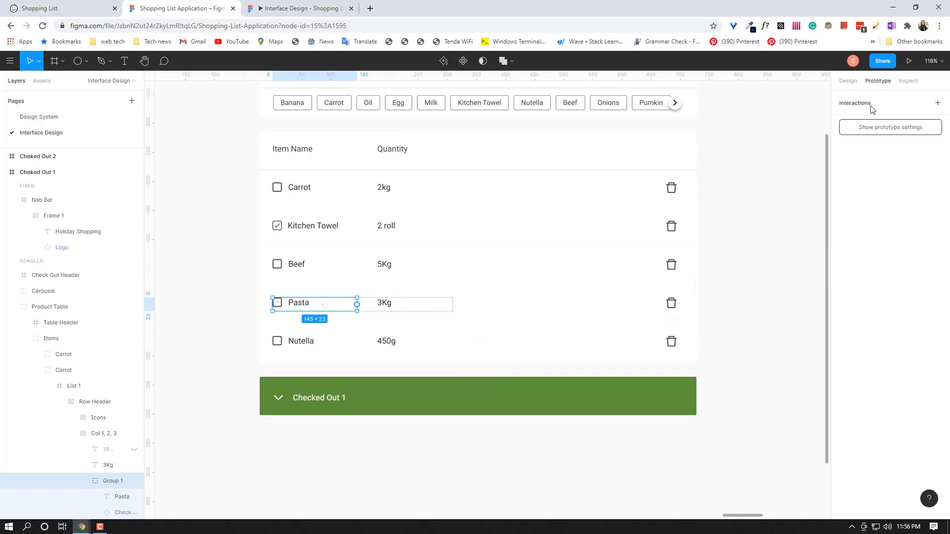
{"action": "left_click", "coordinate": [857, 120]}
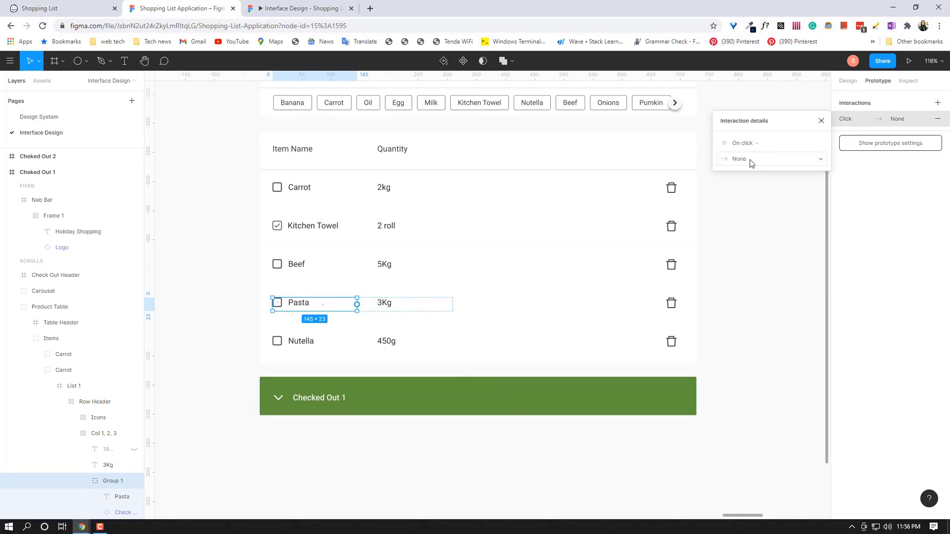
{"action": "left_click", "coordinate": [750, 158]}
{"action": "left_click", "coordinate": [752, 181]}
{"action": "left_click", "coordinate": [800, 158]}
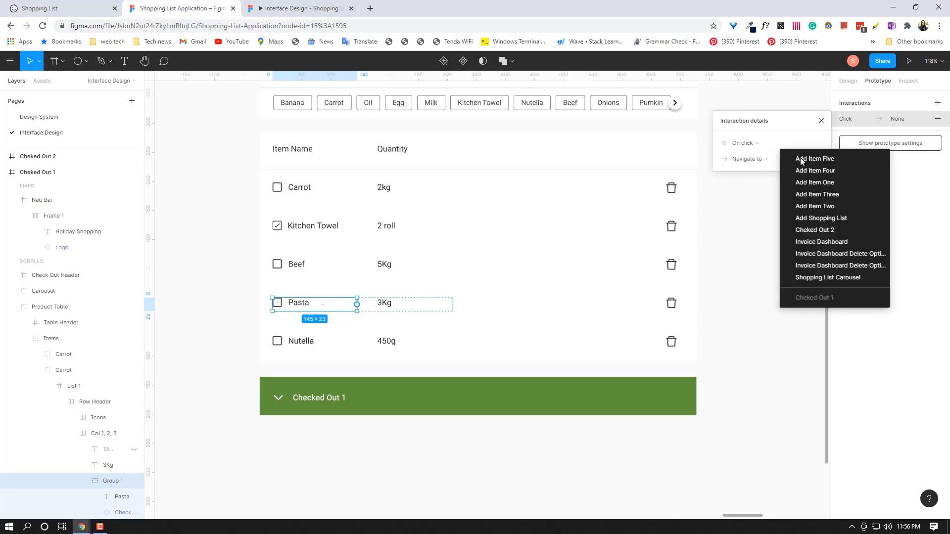
{"action": "left_click", "coordinate": [817, 230]}
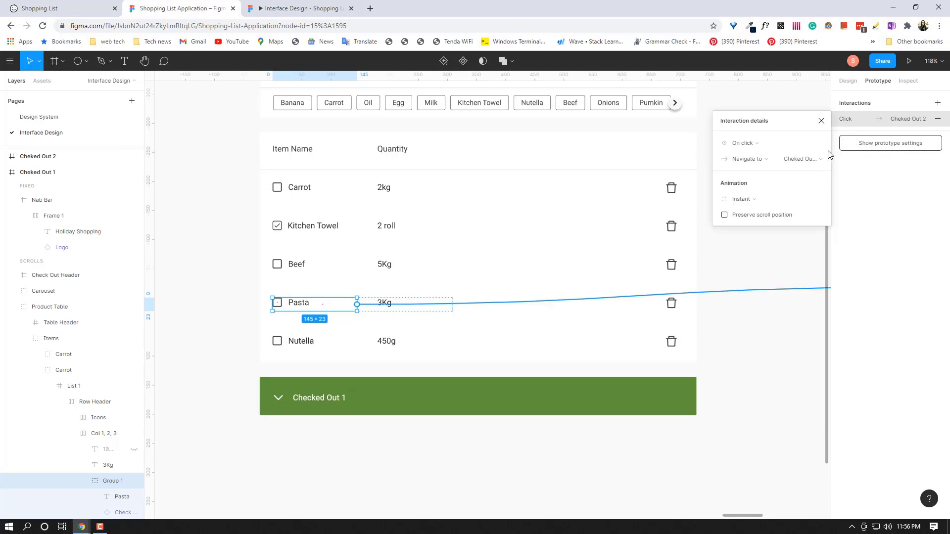
{"action": "left_click", "coordinate": [822, 121]}
{"action": "scroll", "coordinate": [388, 382], "scroll_direction": "down", "scroll_amount": 1}
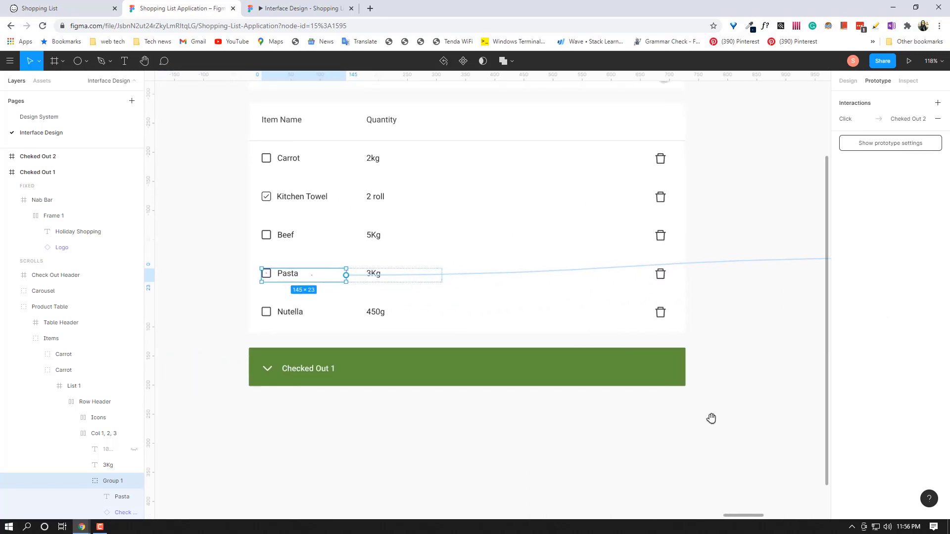
{"action": "scroll", "coordinate": [712, 419], "scroll_direction": "right", "scroll_amount": 15}
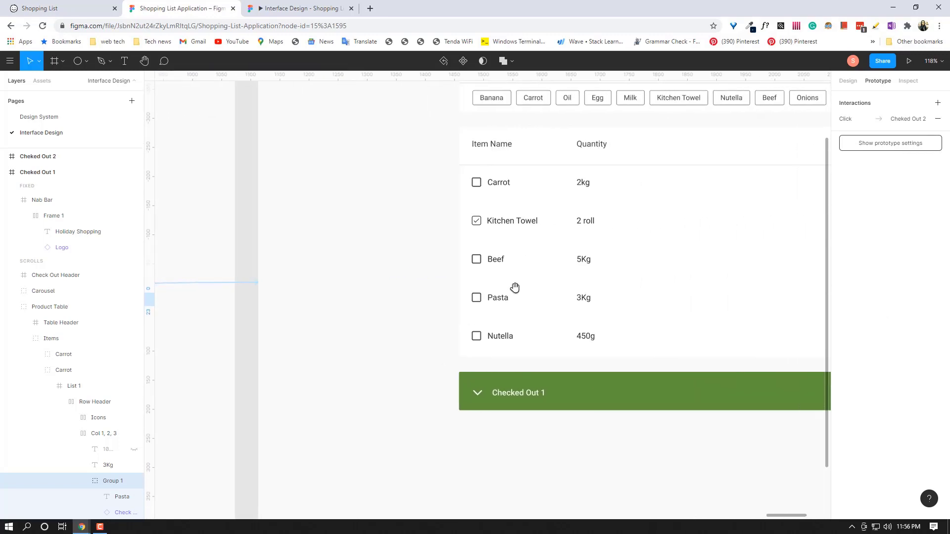
On Cheked Out 2, drill down to select Pasta's checkbox component.
{"action": "left_click", "coordinate": [482, 301]}
{"action": "double_click", "coordinate": [482, 300]}
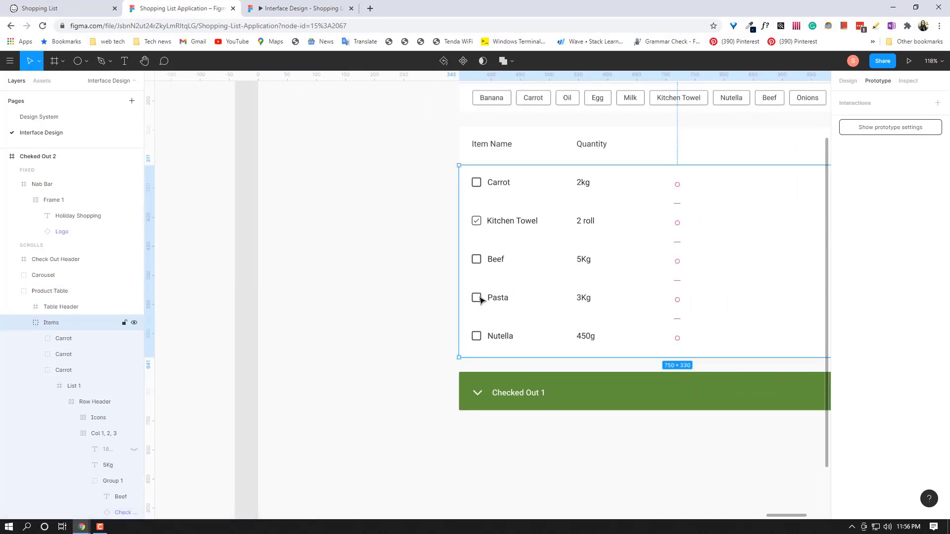
{"action": "double_click", "coordinate": [481, 301]}
{"action": "double_click", "coordinate": [481, 301]}
{"action": "double_click", "coordinate": [480, 299]}
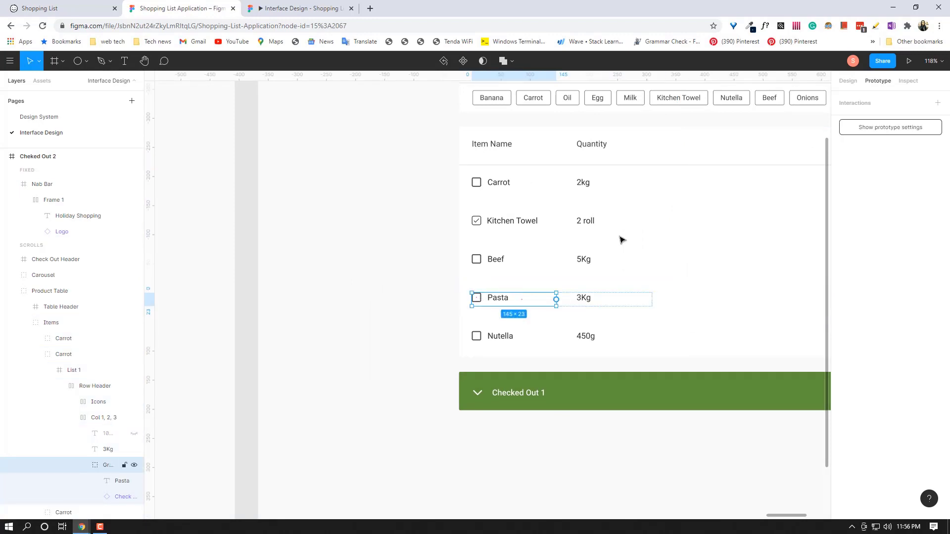
{"action": "left_click", "coordinate": [846, 82]}
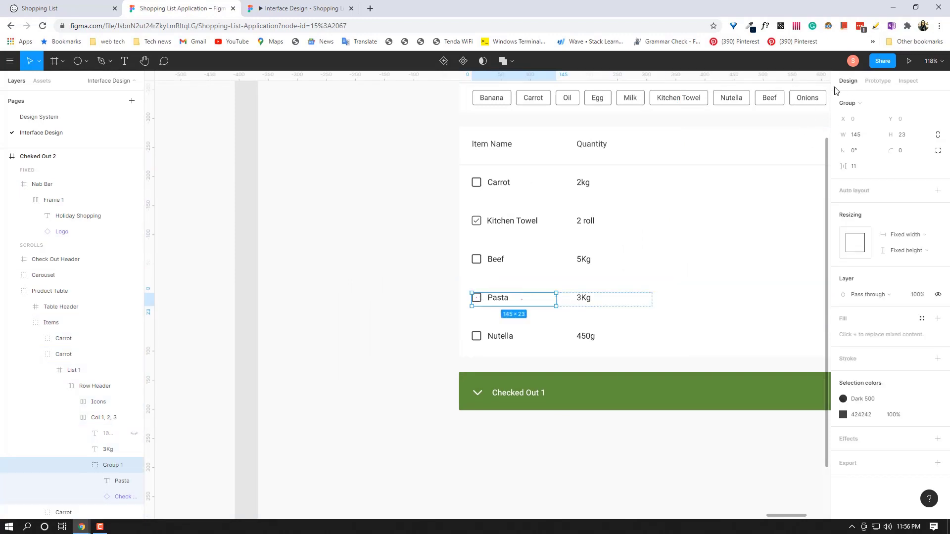
{"action": "double_click", "coordinate": [478, 300]}
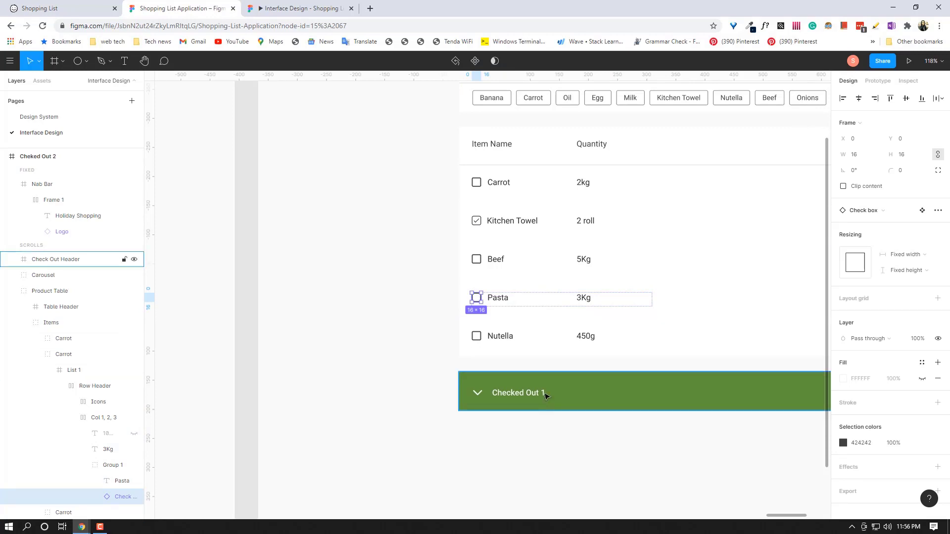
Change the green bar heading from Checked Out 1 to Checked Out 2.
{"action": "double_click", "coordinate": [547, 395]}
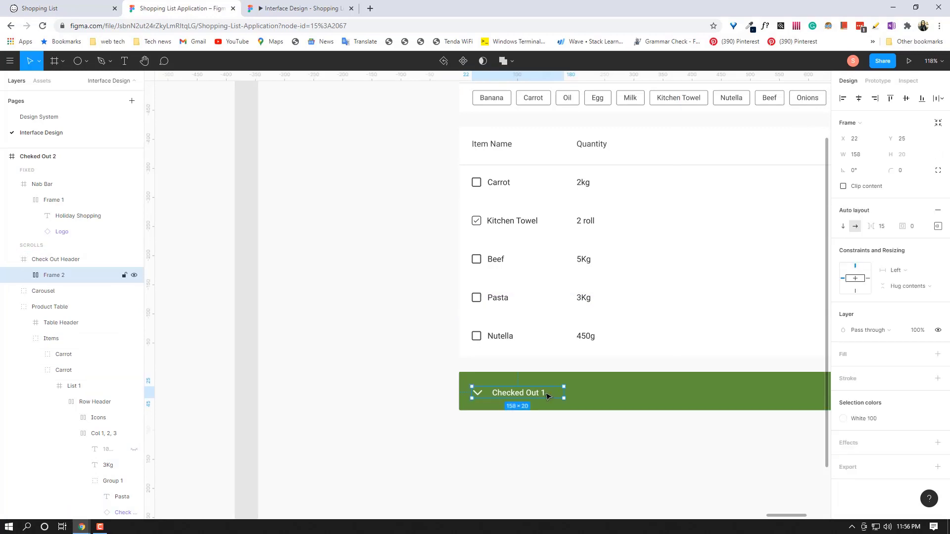
{"action": "double_click", "coordinate": [547, 395]}
{"action": "double_click", "coordinate": [547, 394]}
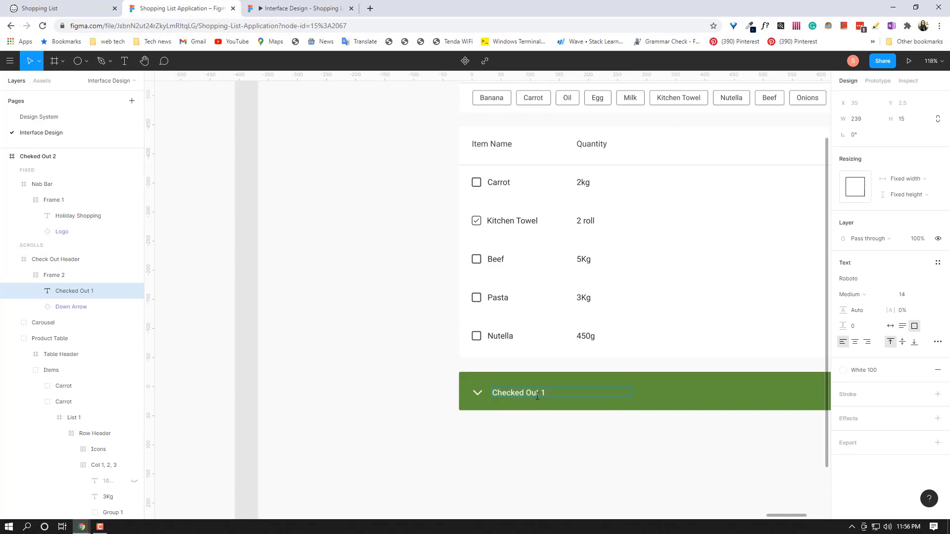
{"action": "key", "text": "BackSpace"}
{"action": "key", "text": "BackSpace"}
{"action": "key", "text": "Escape"}
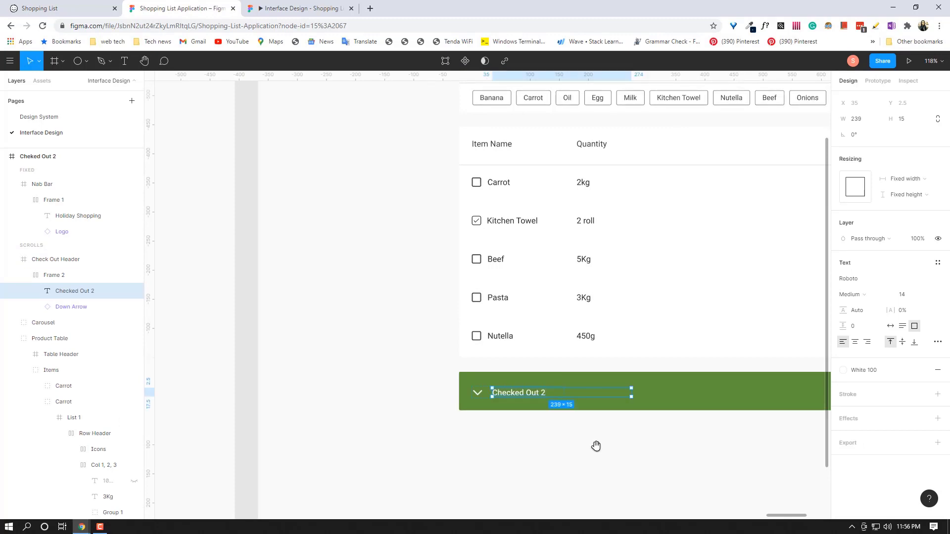
Select Pasta's checkbox and label again, then fold the layer tree to top-level frames.
{"action": "left_click_drag", "start_coordinate": [596, 445], "coordinate": [524, 460]}
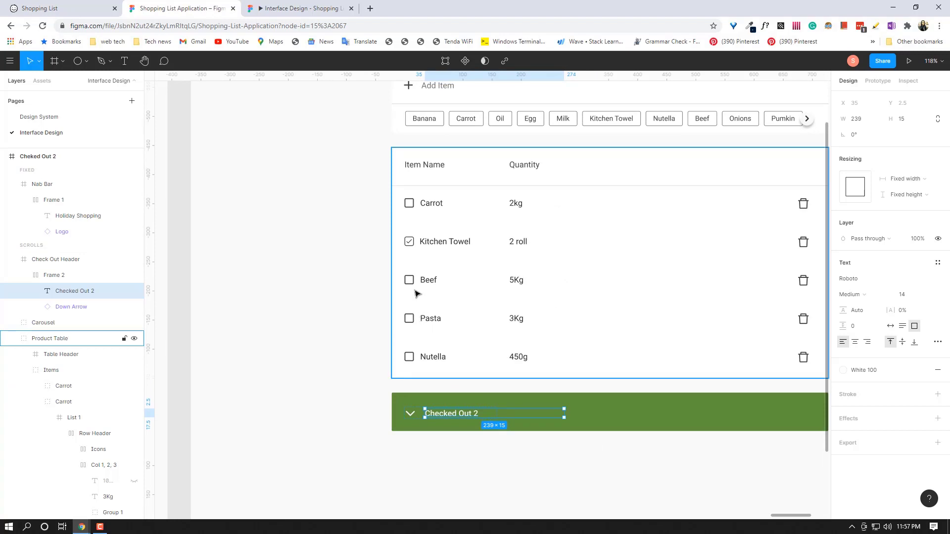
{"action": "left_click", "coordinate": [411, 320]}
{"action": "double_click", "coordinate": [411, 320]}
{"action": "double_click", "coordinate": [410, 321]}
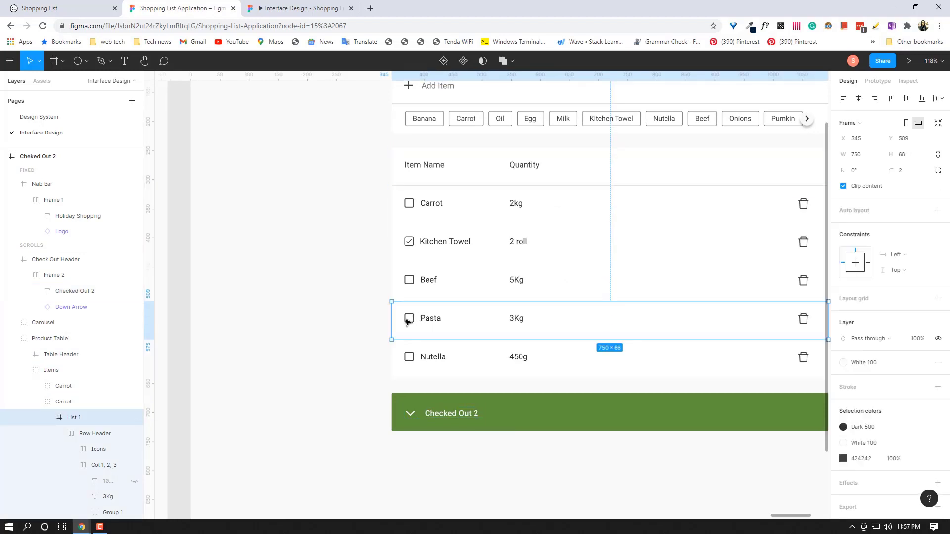
{"action": "double_click", "coordinate": [409, 321]}
{"action": "double_click", "coordinate": [409, 321]}
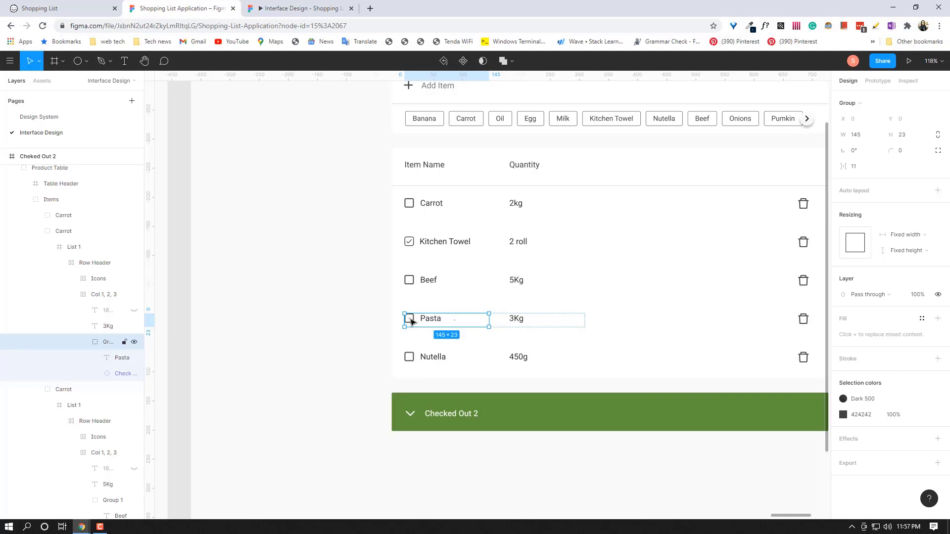
{"action": "double_click", "coordinate": [411, 321]}
{"action": "left_click", "coordinate": [432, 319]}
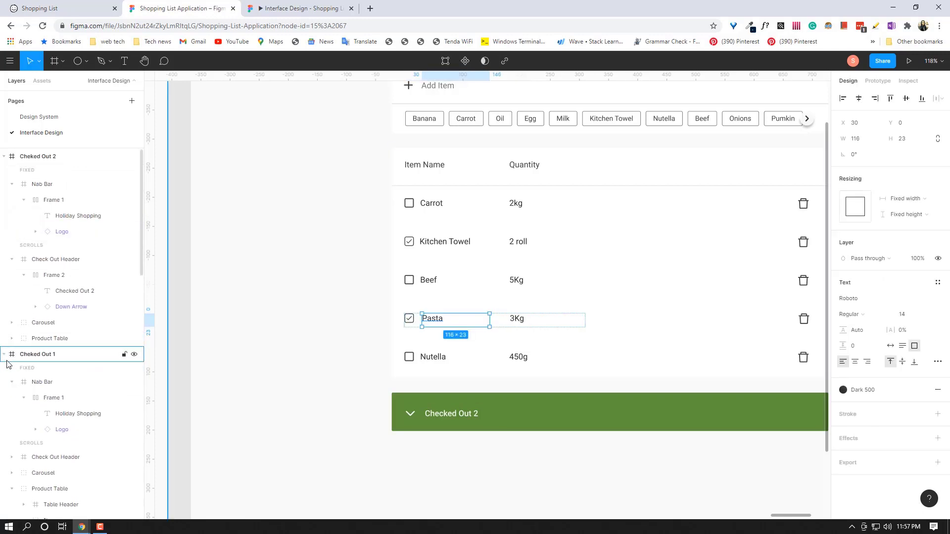
{"action": "left_click", "coordinate": [10, 362]}
{"action": "left_click", "coordinate": [5, 157]}
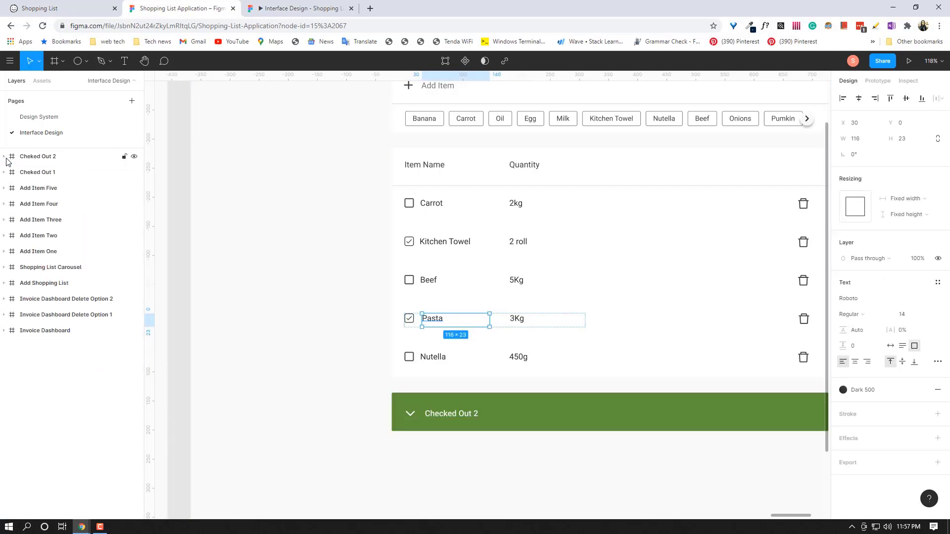
{"action": "scroll", "coordinate": [275, 261], "scroll_direction": "down", "scroll_amount": 3}
{"action": "key", "text": "ctrl+Tab"}
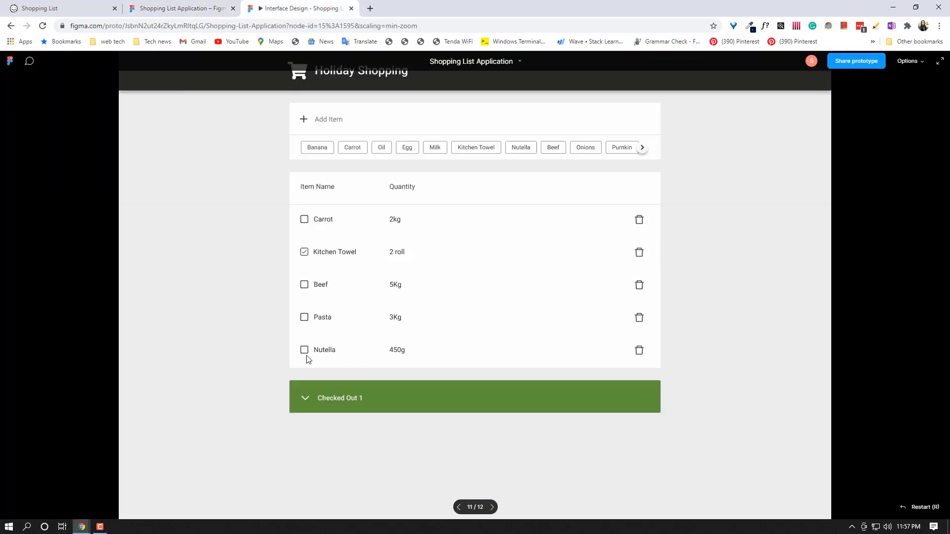
{"action": "left_click", "coordinate": [305, 318]}
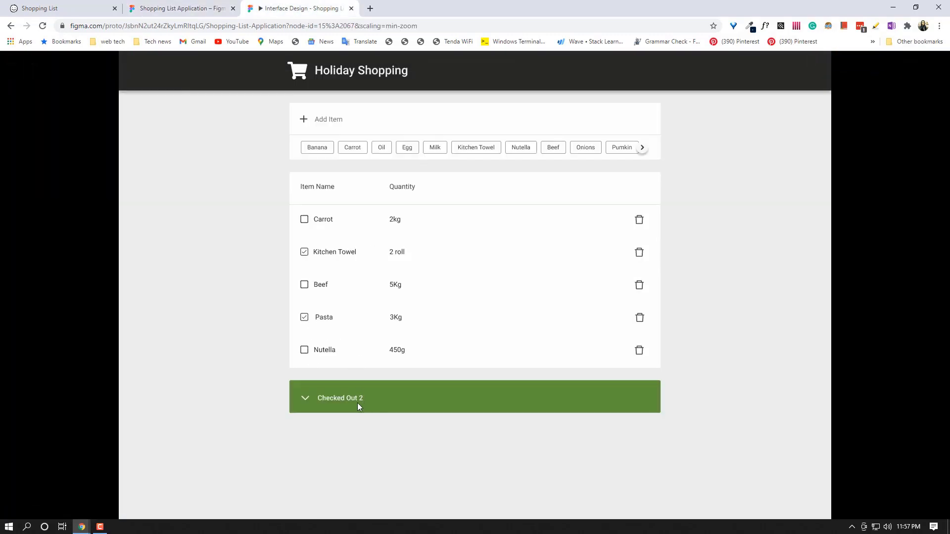
{"action": "left_click", "coordinate": [173, 5]}
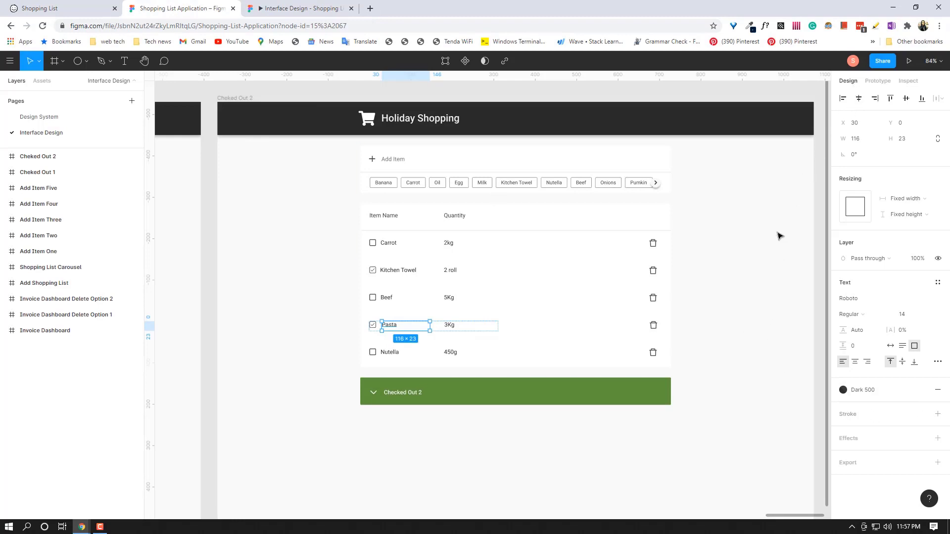
{"action": "scroll", "coordinate": [746, 305], "scroll_direction": "down", "scroll_amount": 5}
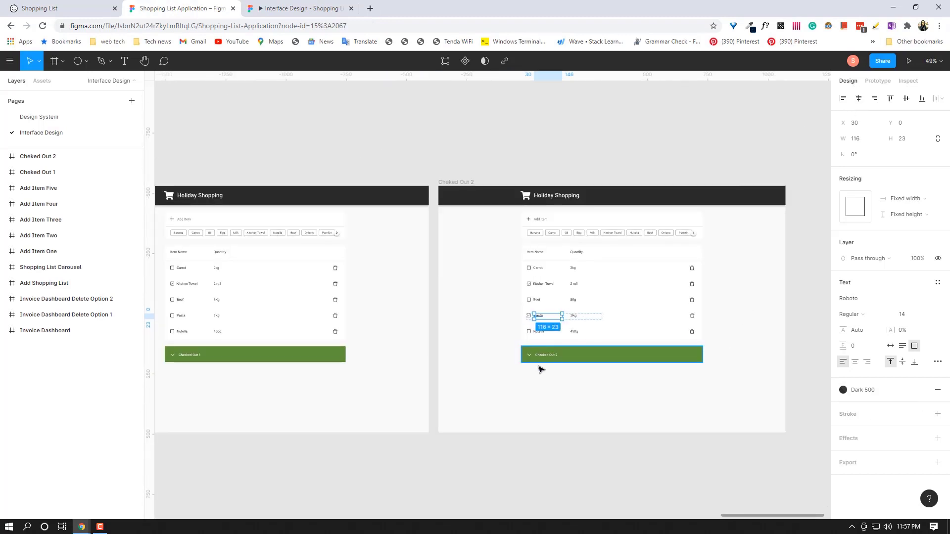
{"action": "scroll", "coordinate": [540, 369], "scroll_direction": "up", "scroll_amount": 5}
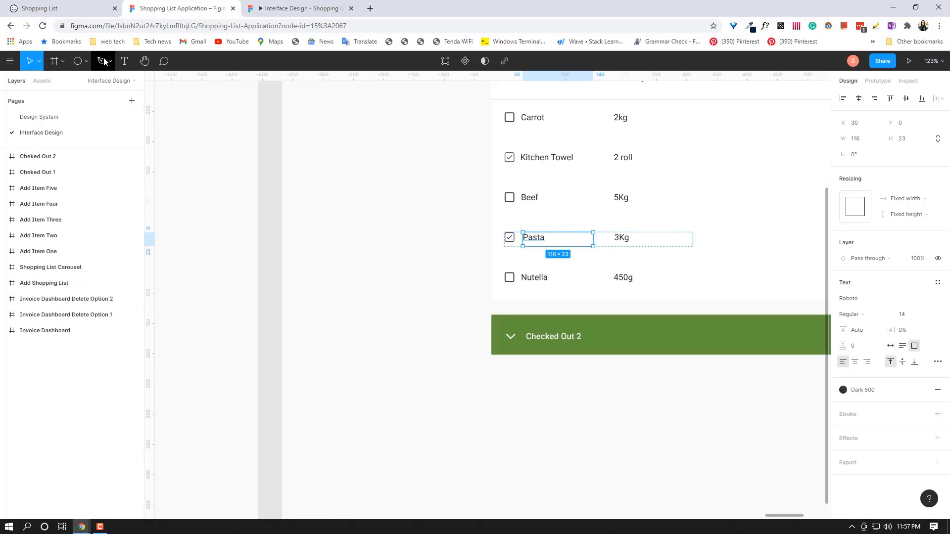
{"action": "left_click", "coordinate": [102, 9]}
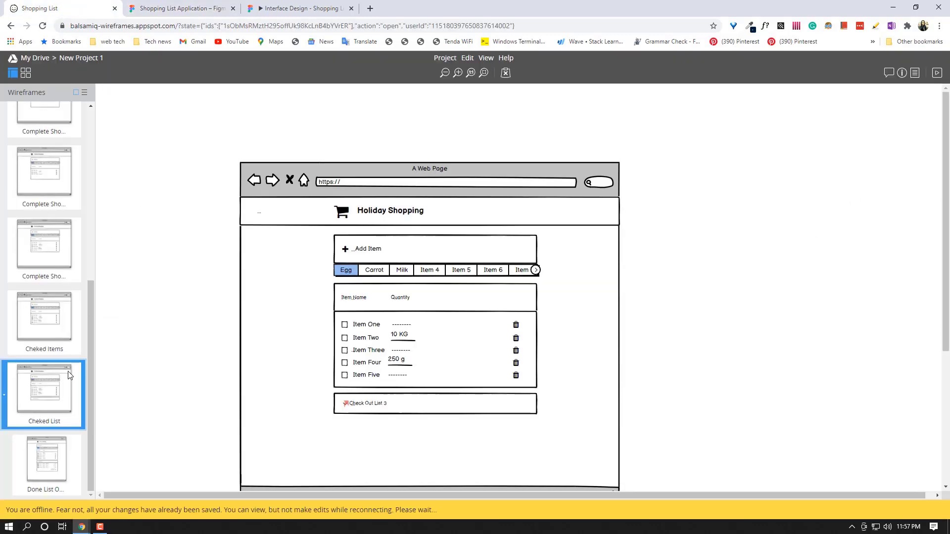
{"action": "left_click", "coordinate": [50, 458]}
{"action": "scroll", "coordinate": [408, 347], "scroll_direction": "down", "scroll_amount": 2}
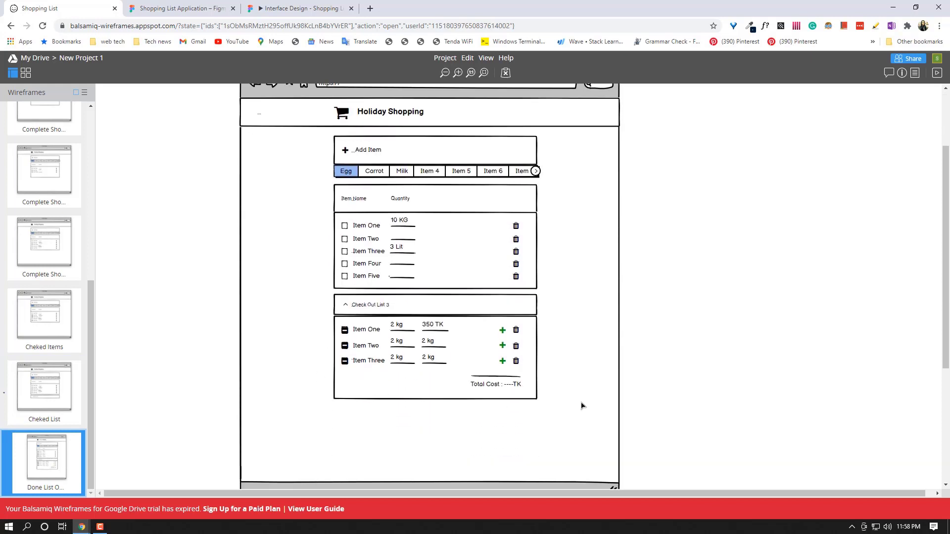
{"action": "key", "text": "ctrl+Tab"}
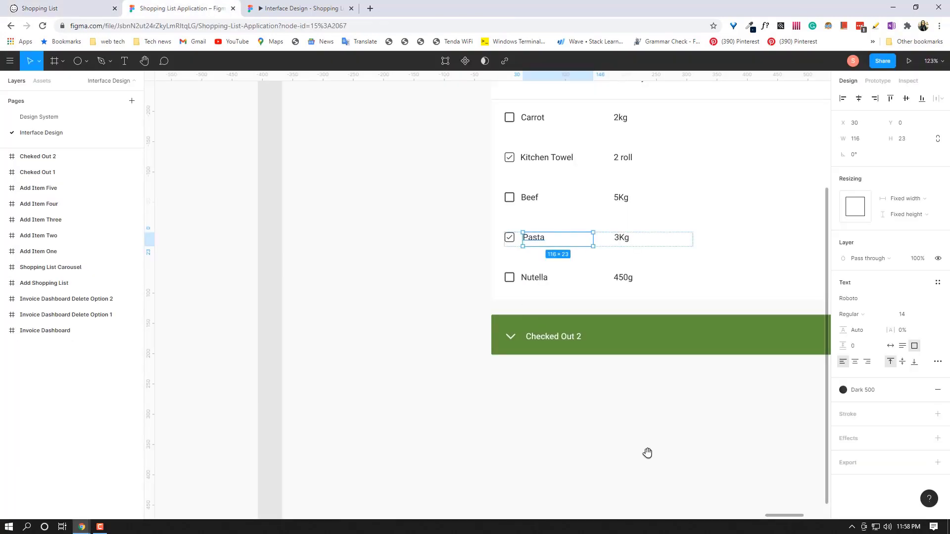
Duplicate the Cheked Out 2 frame and start renaming the copy by deleting its trailing number.
{"action": "left_click", "coordinate": [42, 156]}
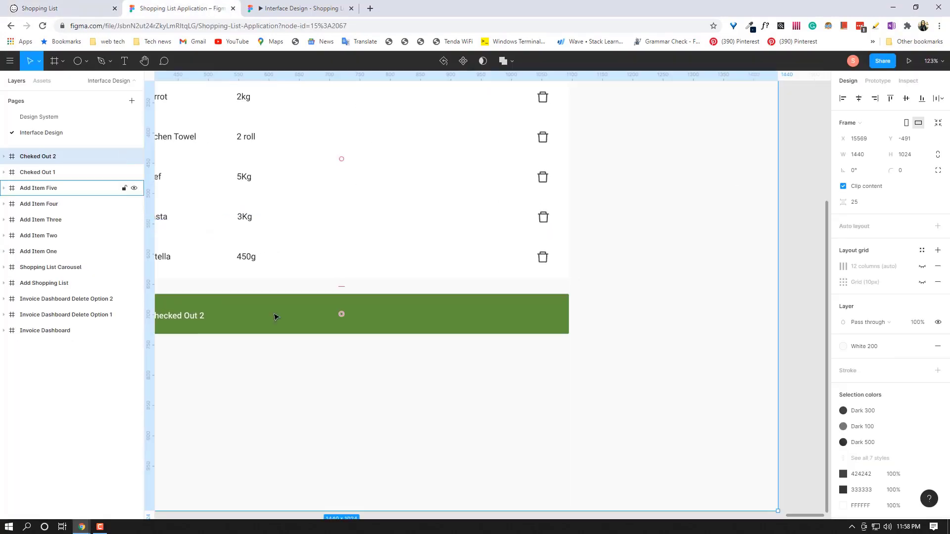
{"action": "key", "text": "shift+2"}
{"action": "scroll", "coordinate": [480, 422], "scroll_direction": "down", "scroll_amount": 2}
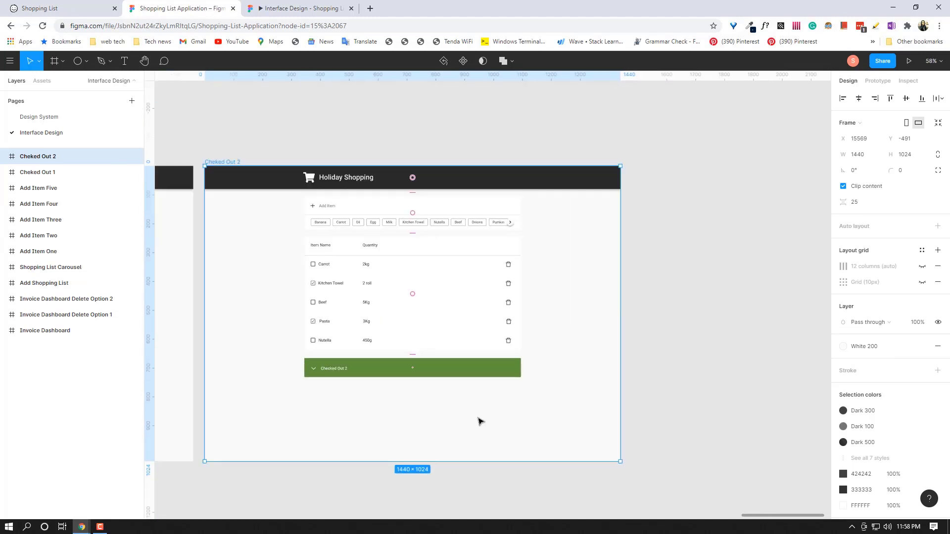
{"action": "key", "text": "ctrl+d"}
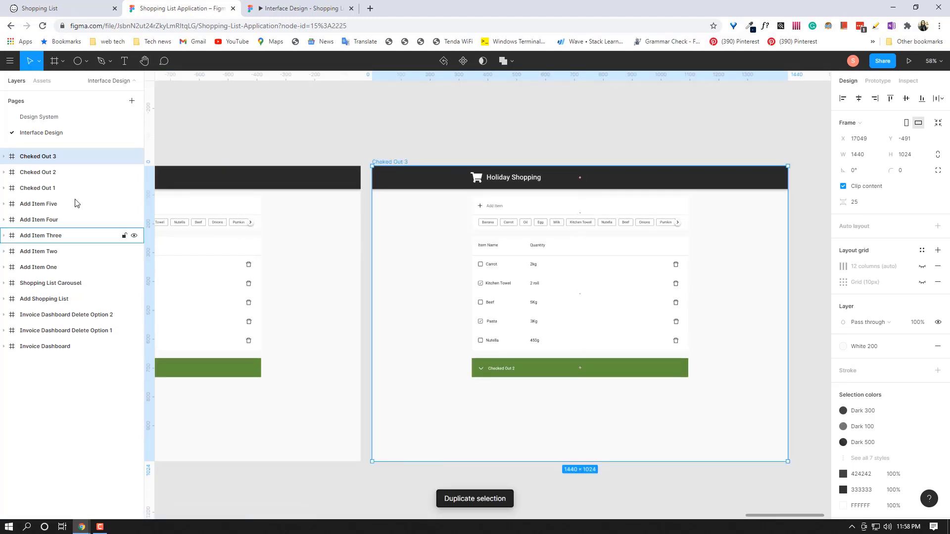
{"action": "double_click", "coordinate": [63, 157]}
{"action": "left_click", "coordinate": [63, 159]}
{"action": "key", "text": "BackSpace"}
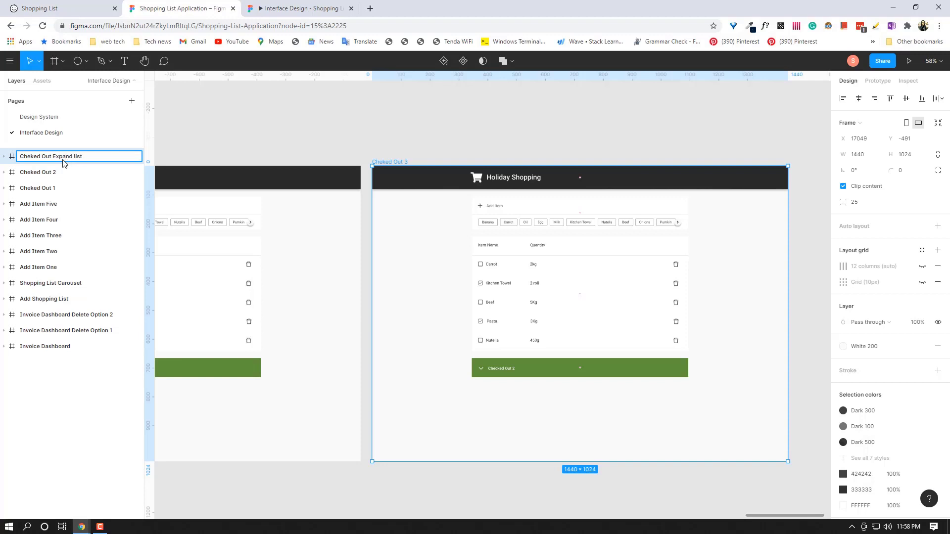
Name the copy 'Cheked Out Expand list' and rotate its Down Arrow icon 180°.
{"action": "key", "text": "Return"}
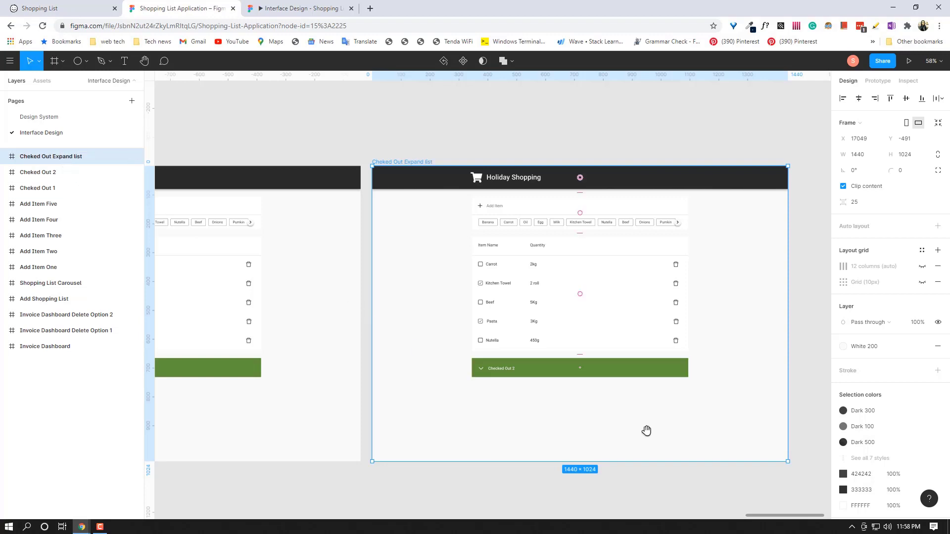
{"action": "left_click_drag", "start_coordinate": [646, 431], "coordinate": [628, 429]}
{"action": "scroll", "coordinate": [486, 383], "scroll_direction": "up", "scroll_amount": 5}
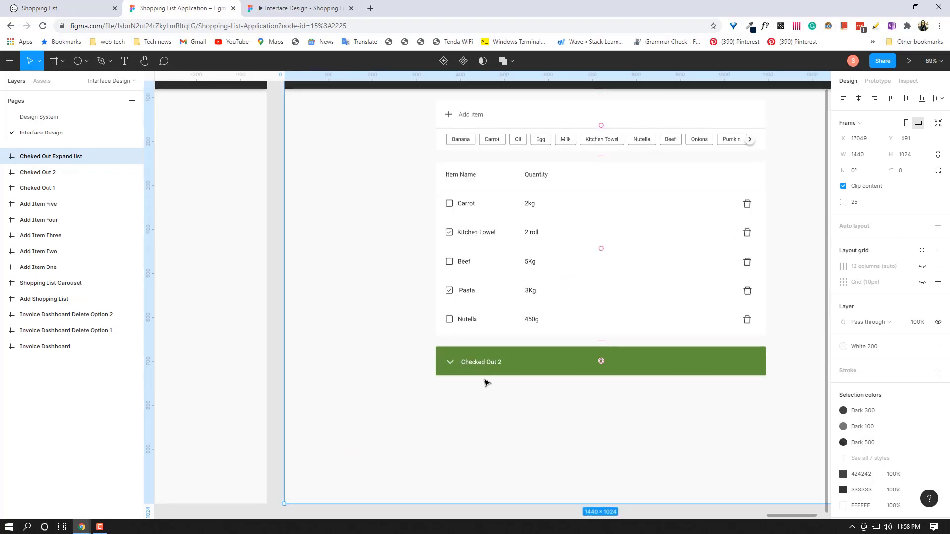
{"action": "double_click", "coordinate": [445, 364]}
{"action": "double_click", "coordinate": [446, 365]}
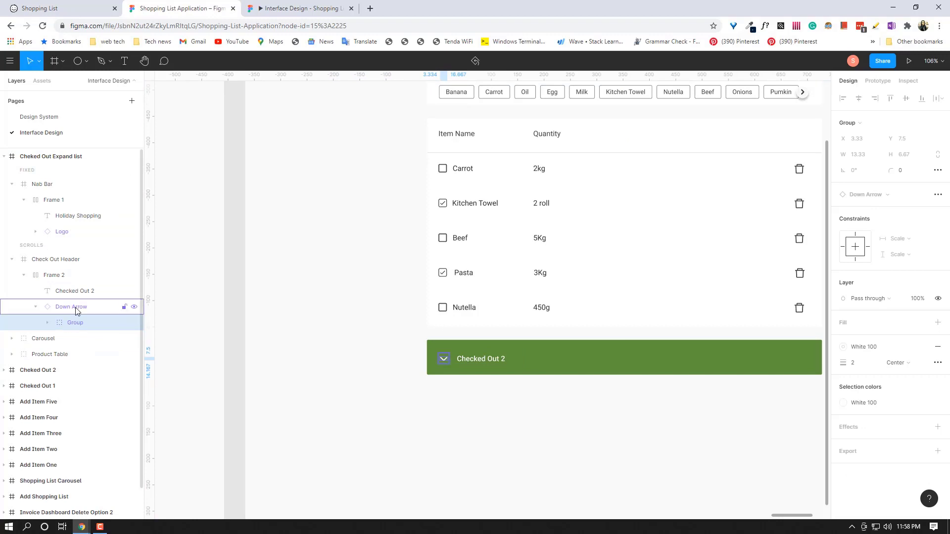
{"action": "left_click", "coordinate": [40, 307]}
{"action": "left_click", "coordinate": [35, 307]}
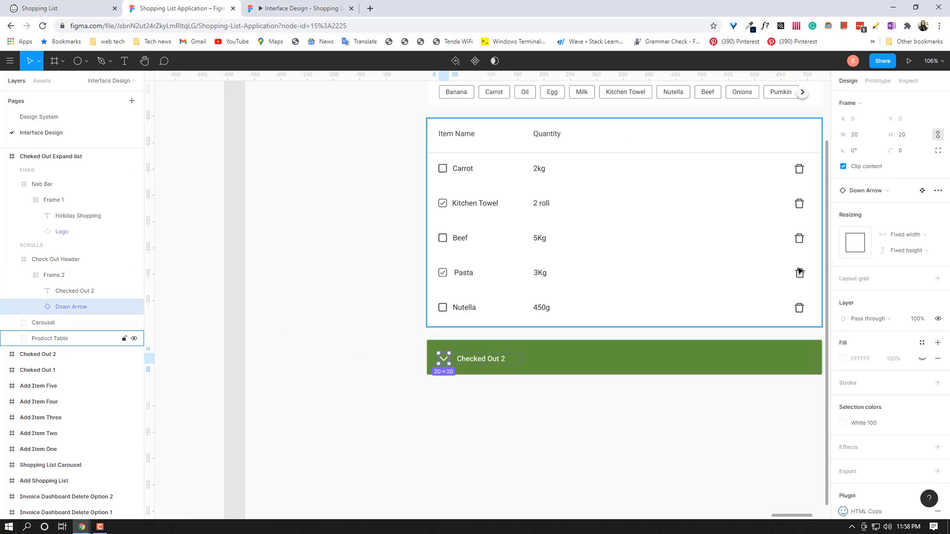
{"action": "left_click", "coordinate": [872, 156]}
{"action": "type", "text": "18"}
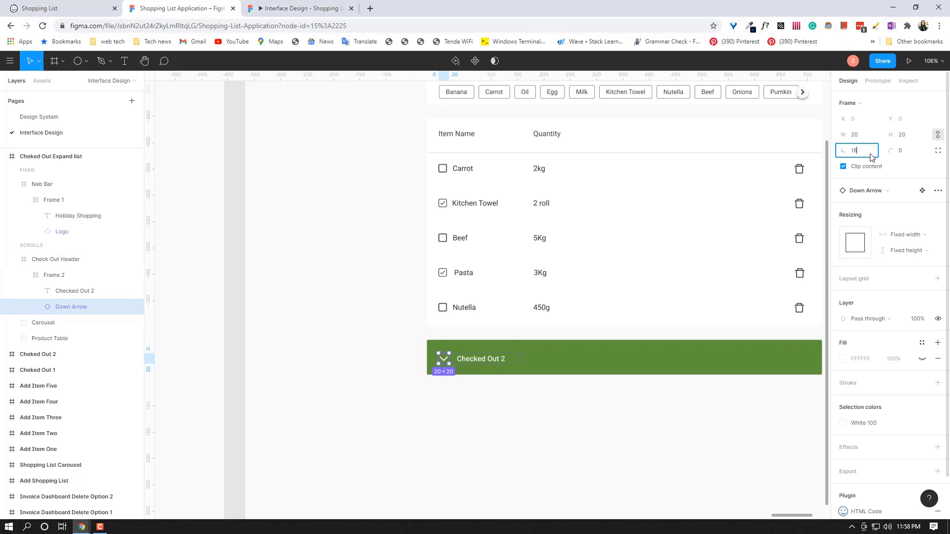
{"action": "type", "text": "0"}
{"action": "key", "text": "Return"}
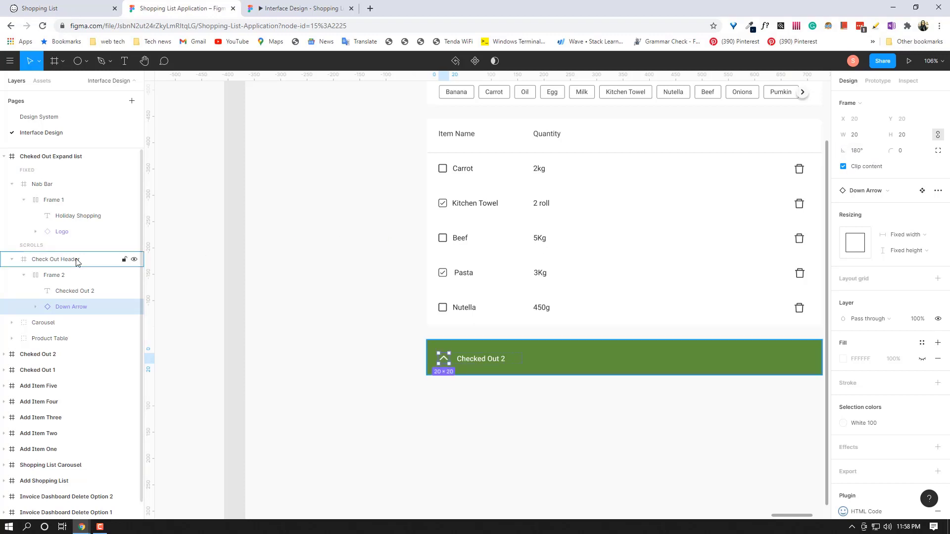
Fold the Check Out Header layers and compare the screen against the Balsamiq wireframe.
{"action": "left_click", "coordinate": [12, 260]}
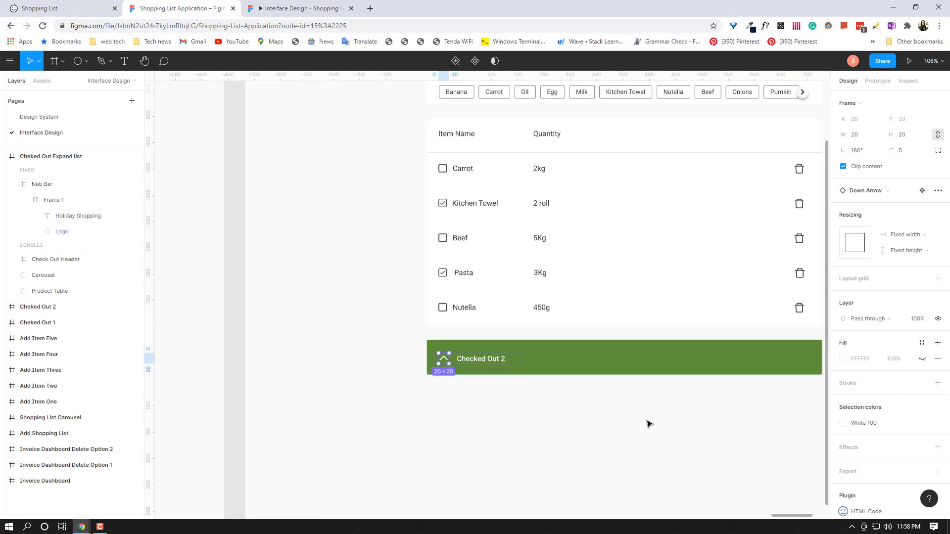
{"action": "left_click_drag", "start_coordinate": [614, 421], "coordinate": [601, 419]}
{"action": "left_click", "coordinate": [84, 9]}
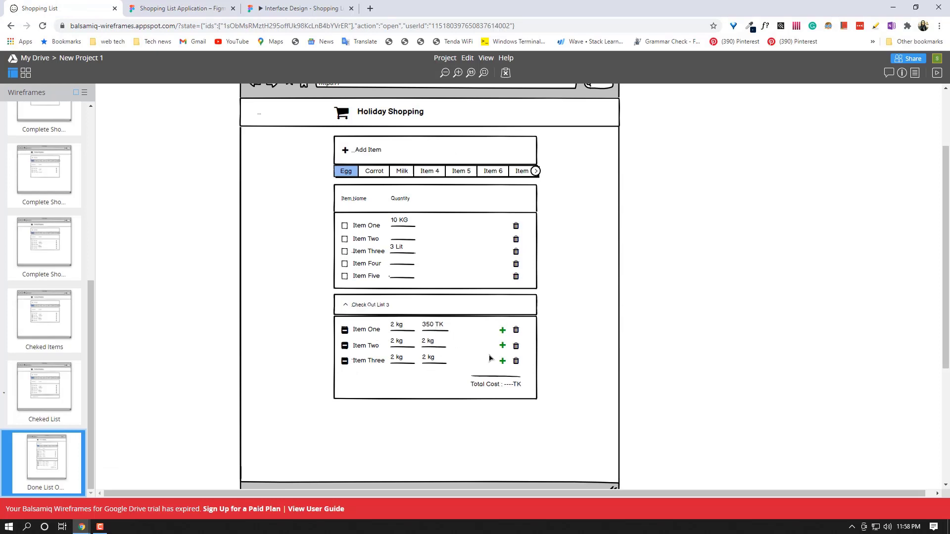
{"action": "left_click", "coordinate": [183, 8]}
{"action": "scroll", "coordinate": [443, 359], "scroll_direction": "down", "scroll_amount": 5}
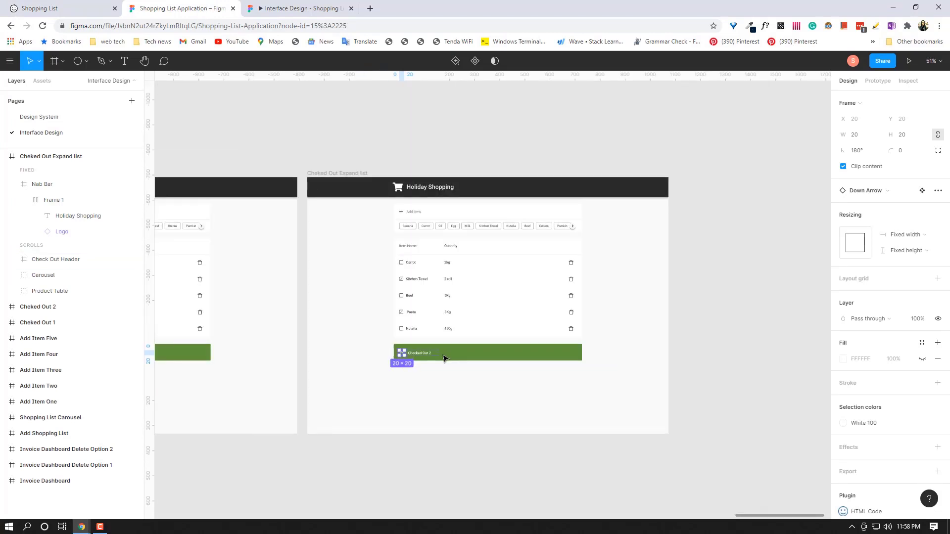
Review both checked-out frames and the wireframe, deleting the Carrot row then restoring it.
{"action": "left_click_drag", "start_coordinate": [273, 450], "coordinate": [352, 437]}
{"action": "key", "text": "alt+l"}
{"action": "scroll", "coordinate": [335, 416], "scroll_direction": "down", "scroll_amount": 1}
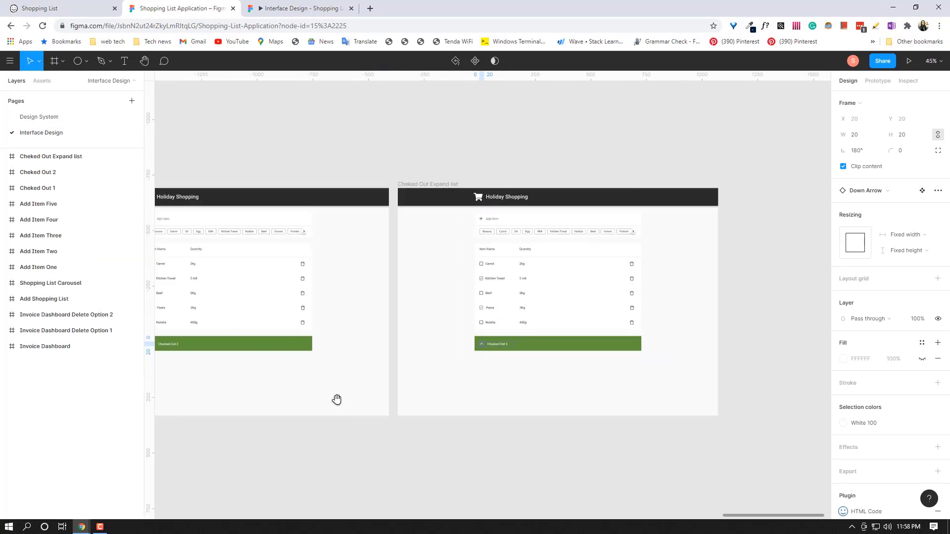
{"action": "scroll", "coordinate": [548, 365], "scroll_direction": "up", "scroll_amount": 3}
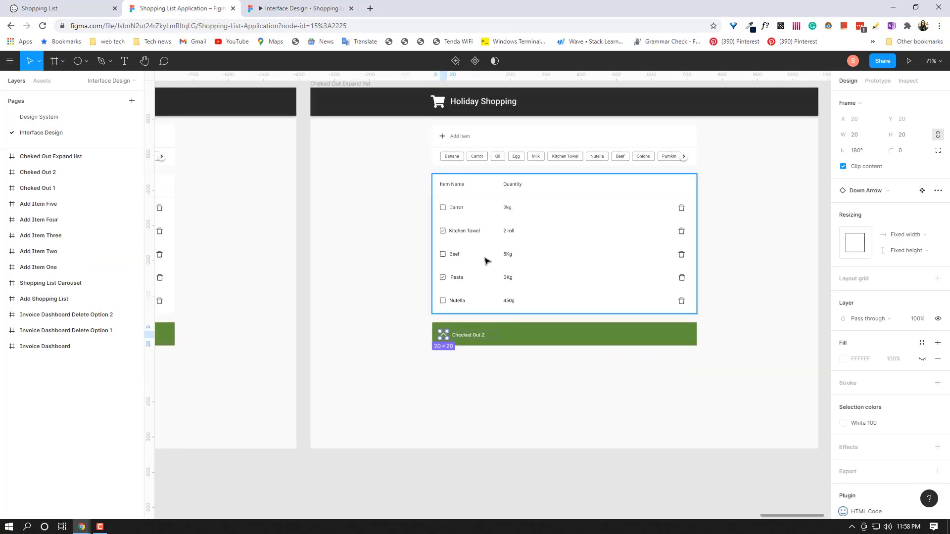
{"action": "double_click", "coordinate": [479, 211]}
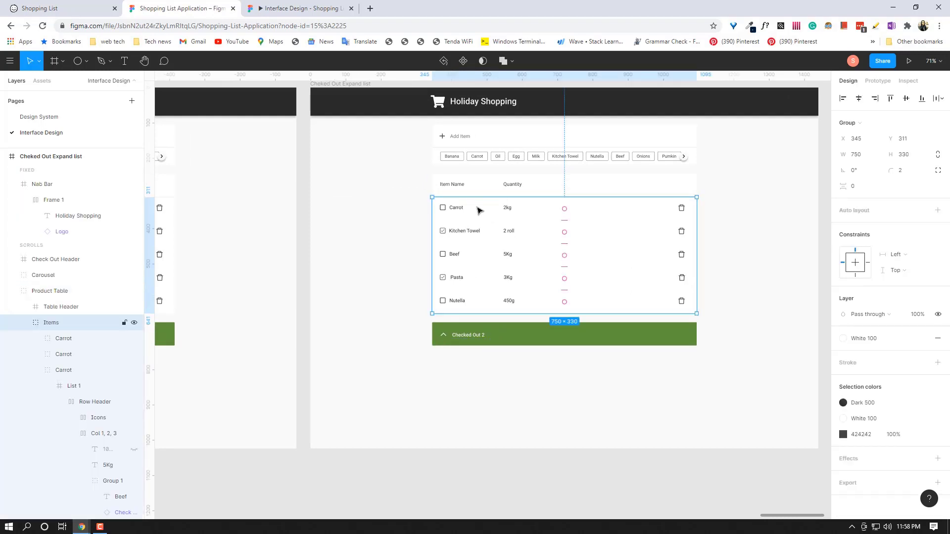
{"action": "left_click", "coordinate": [307, 7]}
{"action": "left_click", "coordinate": [25, 6]}
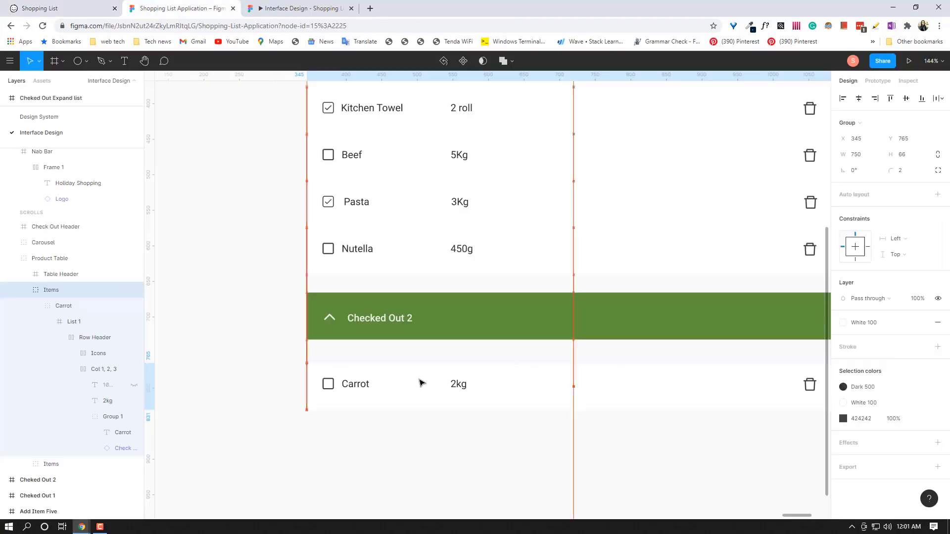
{"action": "left_click", "coordinate": [420, 384]}
{"action": "key", "text": "Delete"}
{"action": "scroll", "coordinate": [517, 401], "scroll_direction": "down", "scroll_amount": 2}
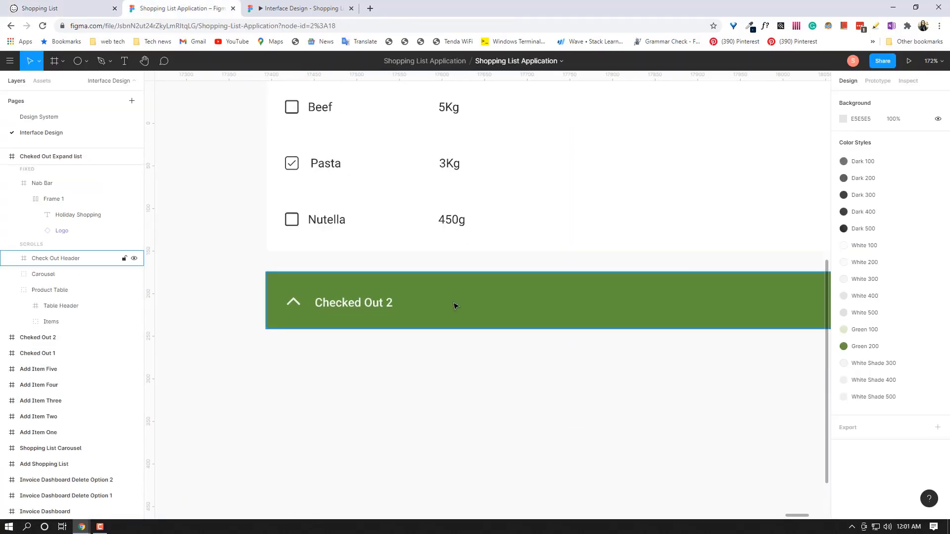
{"action": "key", "text": "ctrl+z"}
{"action": "scroll", "coordinate": [445, 297], "scroll_direction": "down", "scroll_amount": 2}
Alt-drag a copy of the Kitchen Towel row below the Checked Out 2 bar and check its spacing.
{"action": "left_click", "coordinate": [382, 132]}
{"action": "left_click", "coordinate": [383, 133]}
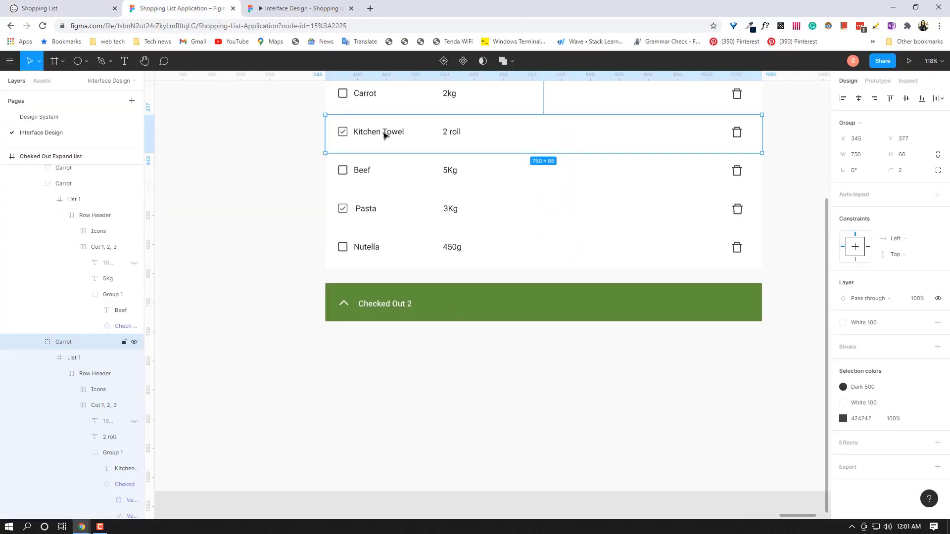
{"action": "left_click_drag", "start_coordinate": [388, 137], "coordinate": [389, 345]}
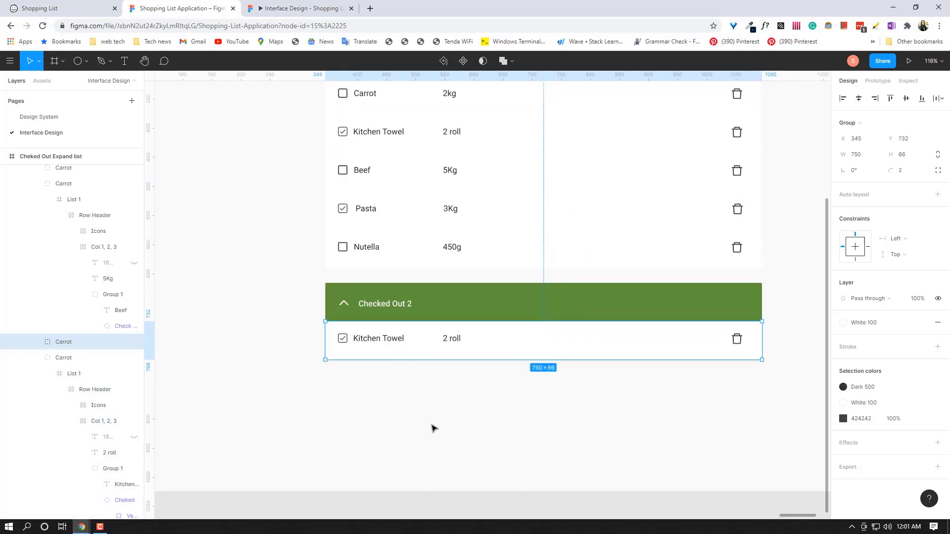
{"action": "scroll", "coordinate": [433, 429], "scroll_direction": "up", "scroll_amount": 3}
{"action": "left_click_drag", "start_coordinate": [621, 436], "coordinate": [558, 427]}
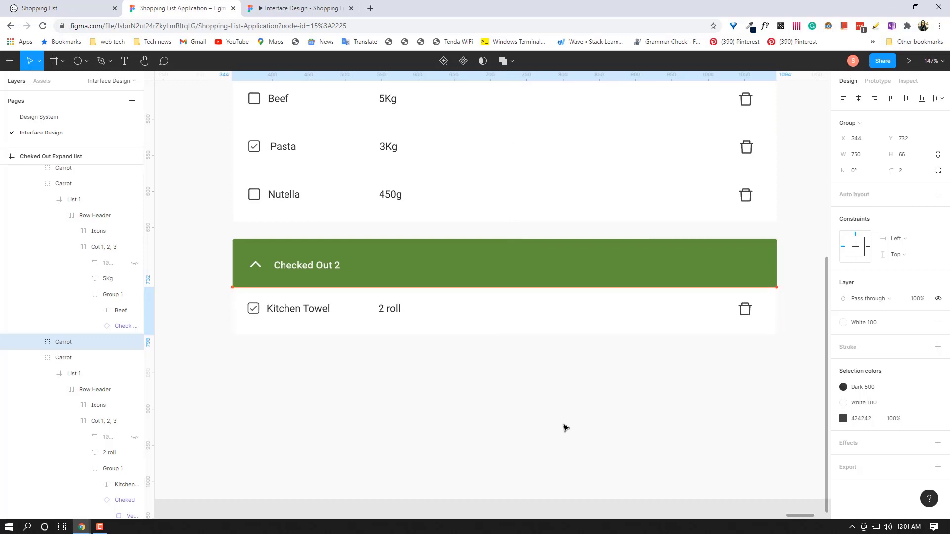
{"action": "key", "text": "alt"}
Move the Kitchen Towel row out of the Product Table to sit beneath the Check Out Header.
{"action": "left_click", "coordinate": [104, 247]}
{"action": "scroll", "coordinate": [51, 280], "scroll_direction": "up", "scroll_amount": 5}
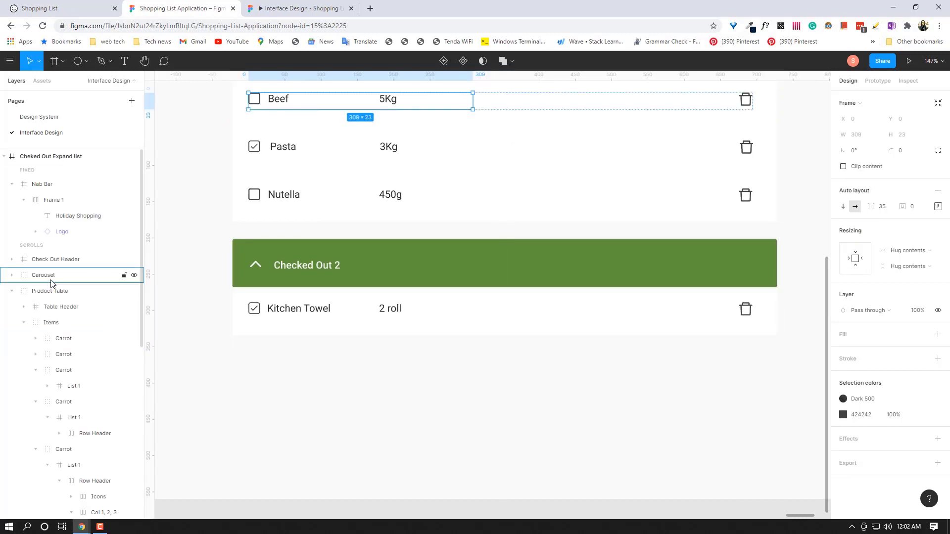
{"action": "left_click", "coordinate": [62, 262]}
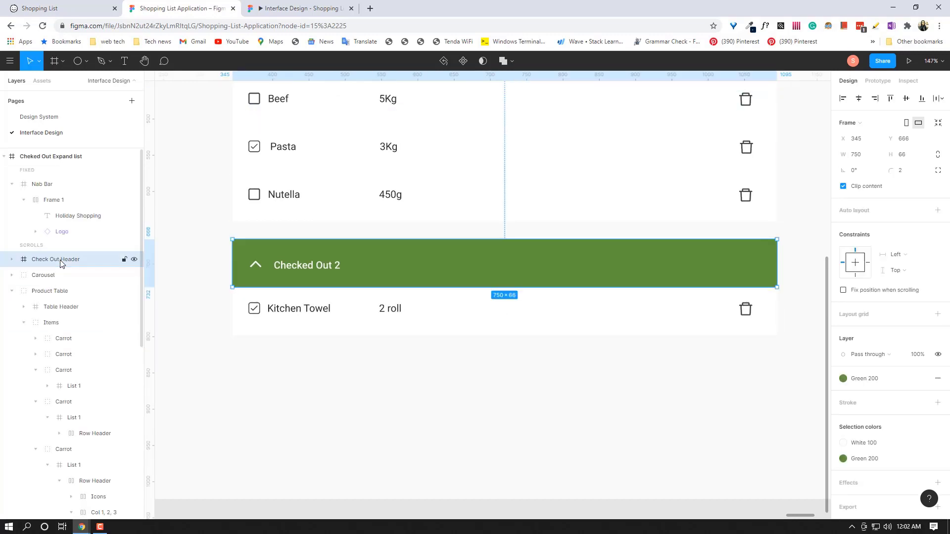
{"action": "left_click", "coordinate": [33, 323]}
{"action": "left_click", "coordinate": [338, 314]}
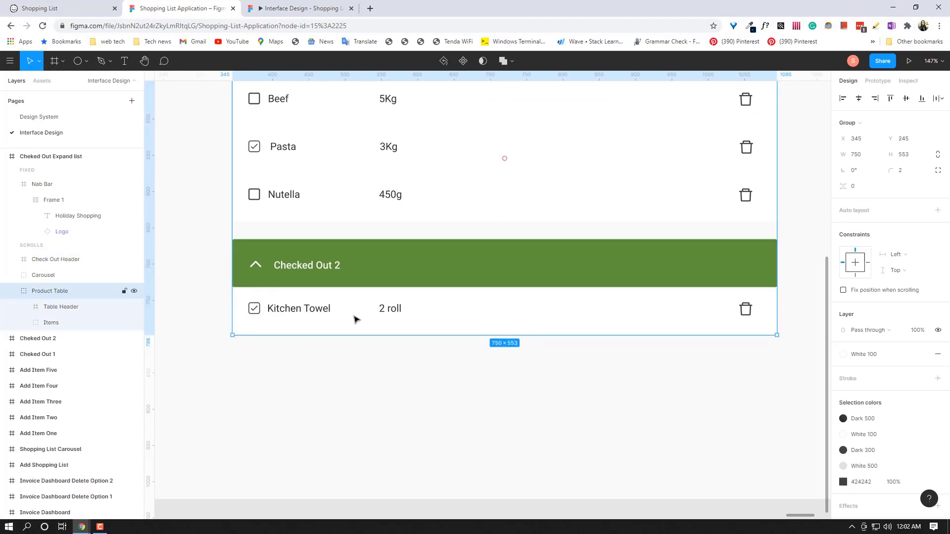
{"action": "double_click", "coordinate": [354, 319]}
{"action": "double_click", "coordinate": [356, 318]}
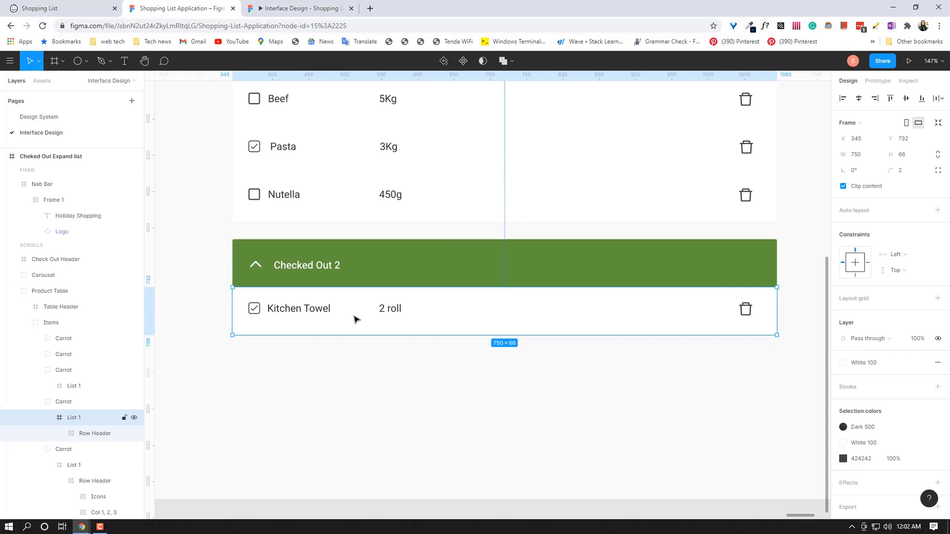
{"action": "left_click", "coordinate": [48, 418]}
{"action": "left_click", "coordinate": [56, 403]}
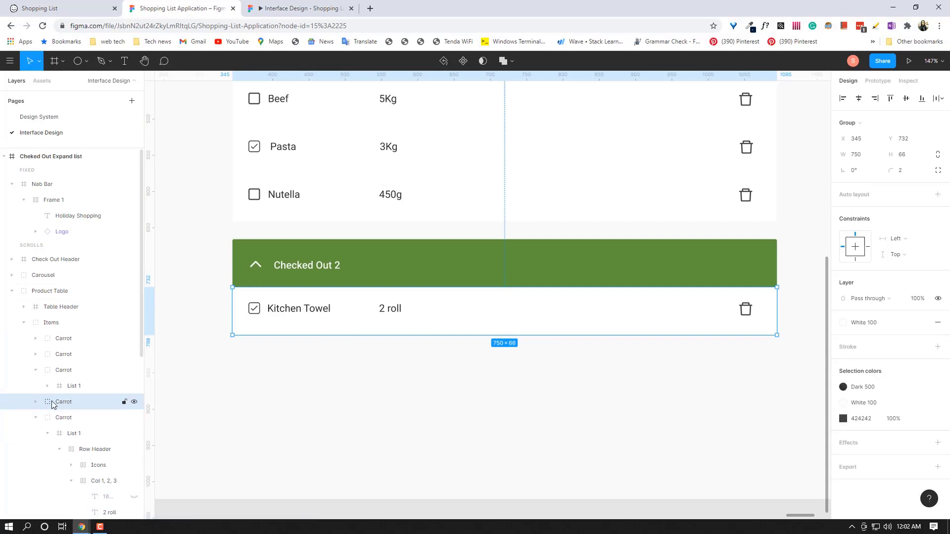
{"action": "left_click_drag", "start_coordinate": [71, 405], "coordinate": [70, 267]}
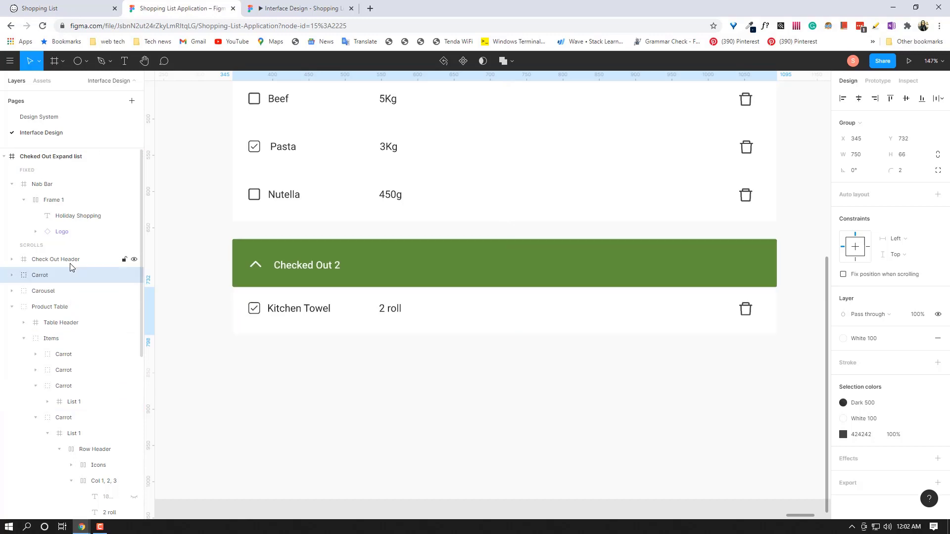
{"action": "left_click", "coordinate": [12, 308]}
Rename the moved row layer to 'Kitchen Towel Checked'.
{"action": "left_click", "coordinate": [55, 259]}
{"action": "left_click", "coordinate": [52, 275], "text": "shift"}
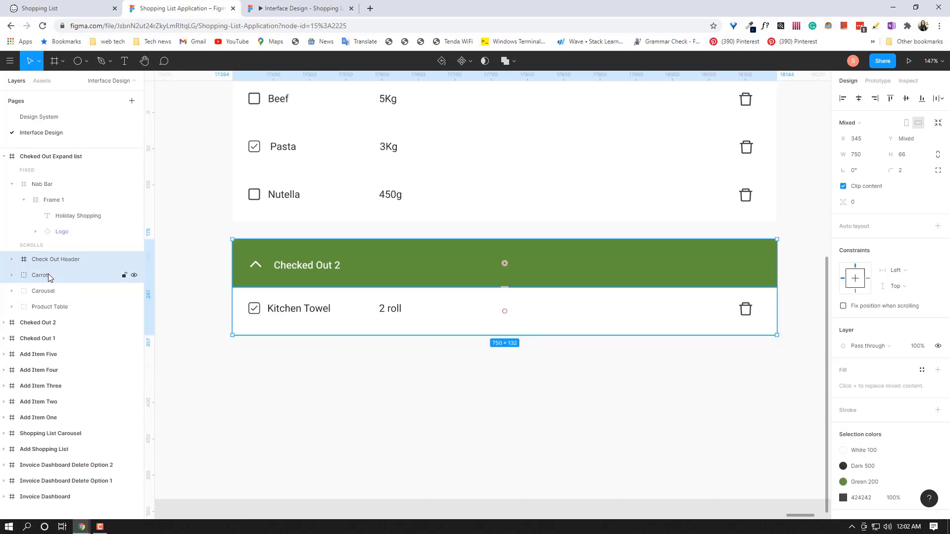
{"action": "left_click", "coordinate": [50, 278]}
{"action": "double_click", "coordinate": [49, 276]}
{"action": "key", "text": "BackSpace"}
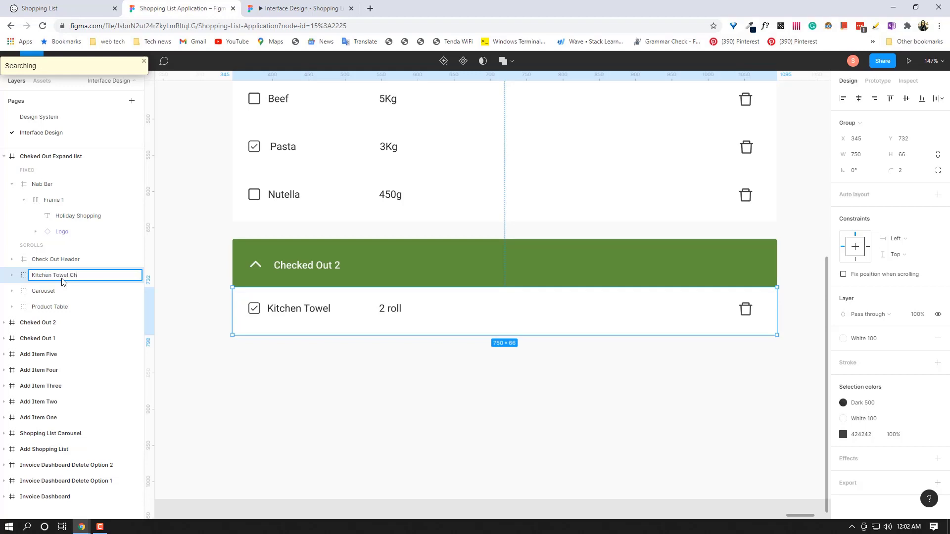
{"action": "key", "text": "Return"}
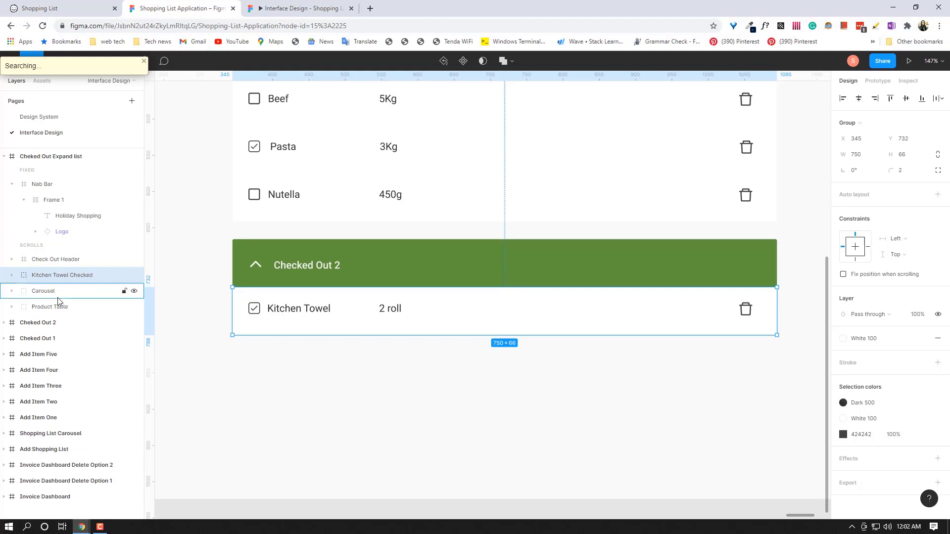
Group Check Out Header with Kitchen Towel Checked and name the group 'Check Out Table'.
{"action": "left_click", "coordinate": [71, 260]}
{"action": "left_click", "coordinate": [72, 275], "text": "shift"}
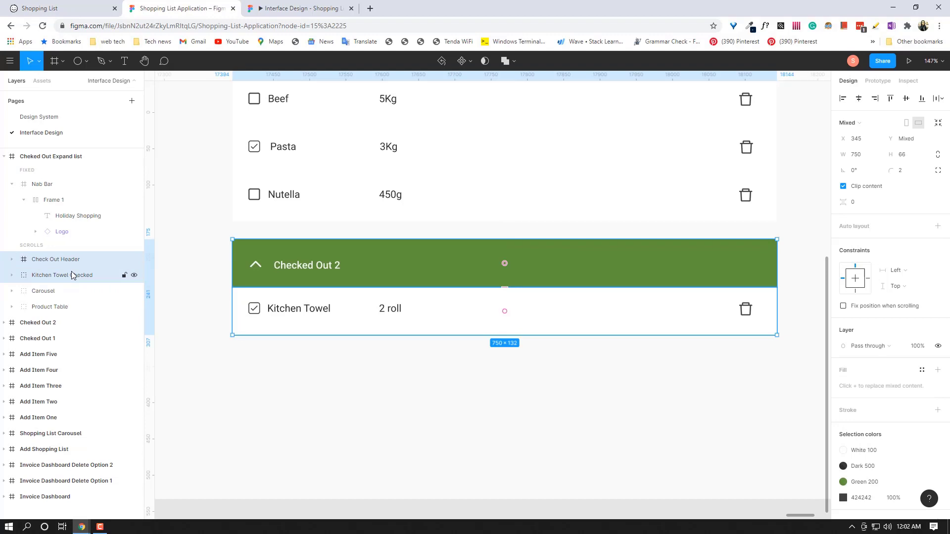
{"action": "key", "text": "ctrl+g"}
{"action": "double_click", "coordinate": [65, 257]}
{"action": "key", "text": "BackSpace"}
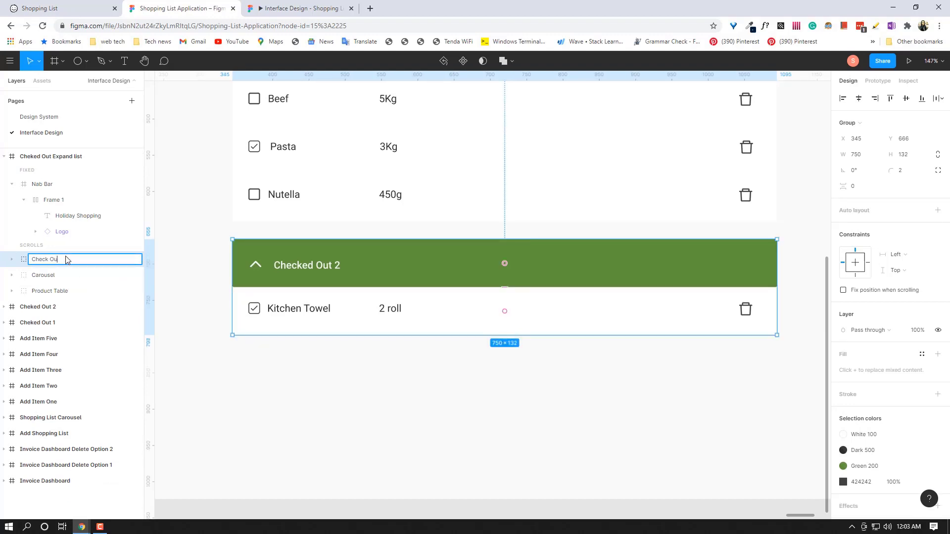
{"action": "key", "text": "Return"}
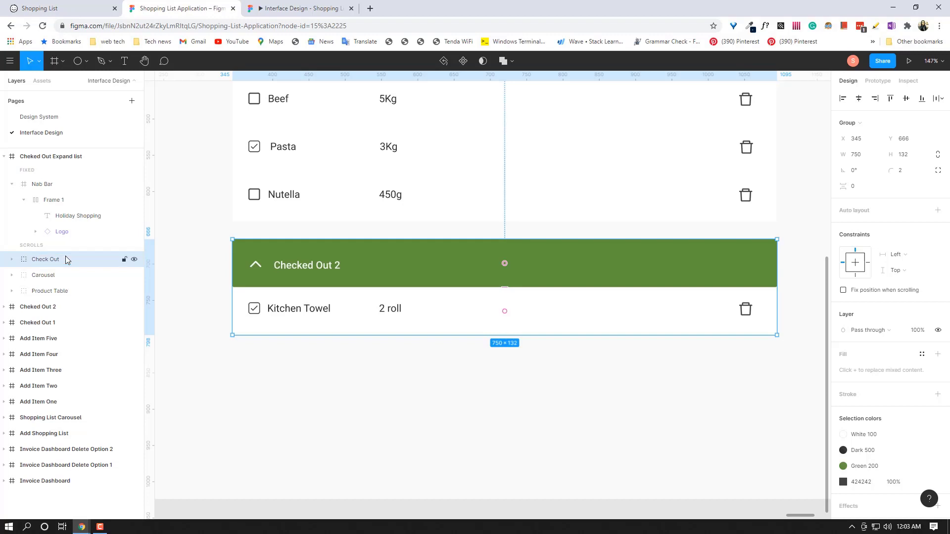
{"action": "double_click", "coordinate": [66, 259]}
{"action": "left_click", "coordinate": [66, 259]}
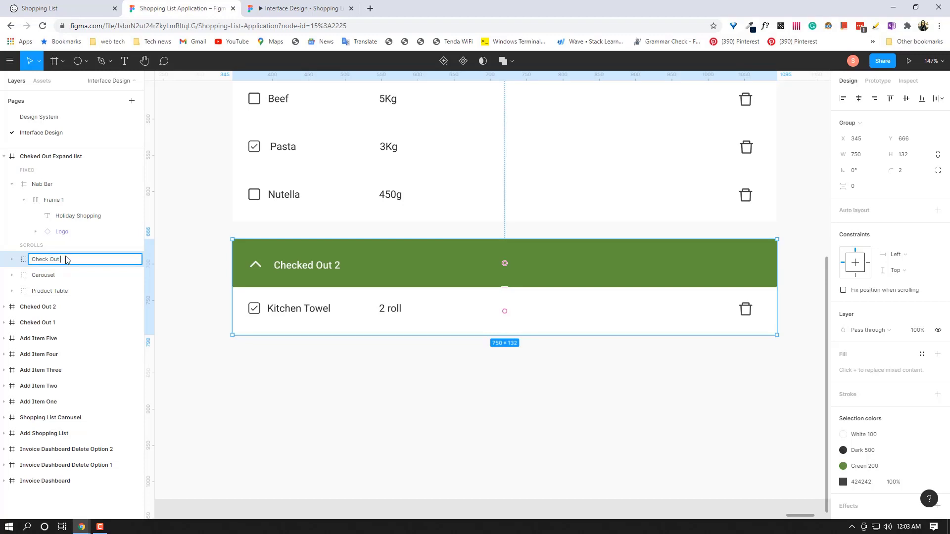
{"action": "type", "text": "Table"}
{"action": "key", "text": "Return"}
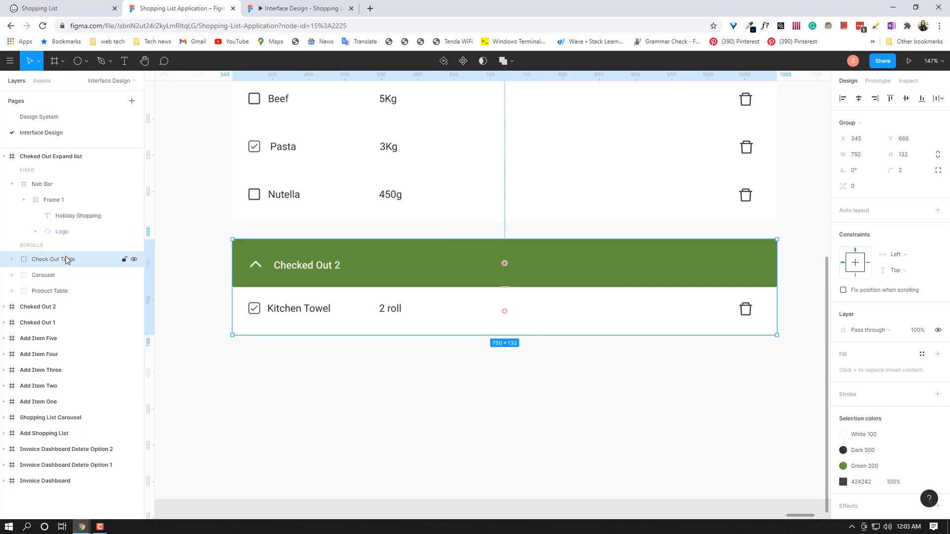
Expand Check Out Table and drill into Kitchen Towel Checked down to its List 1 layer.
{"action": "left_click", "coordinate": [12, 260]}
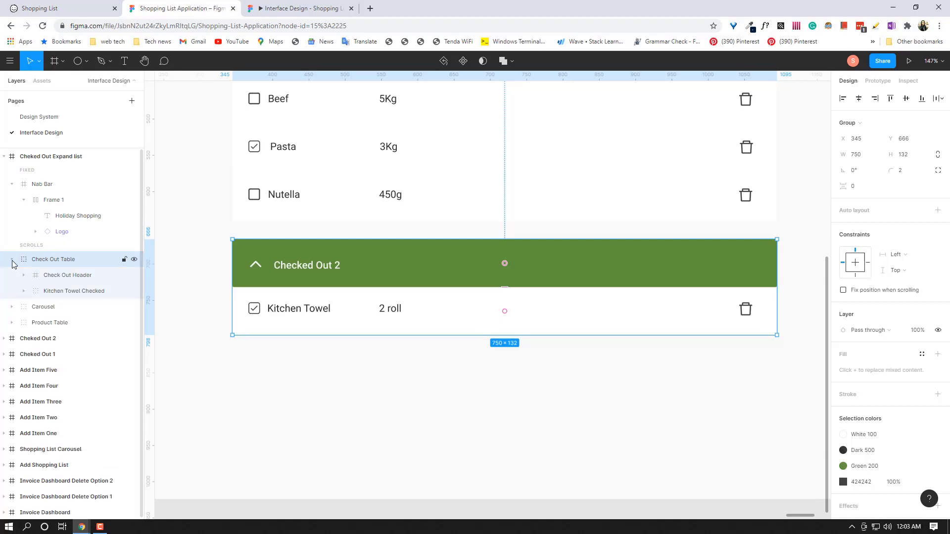
{"action": "left_click", "coordinate": [69, 281]}
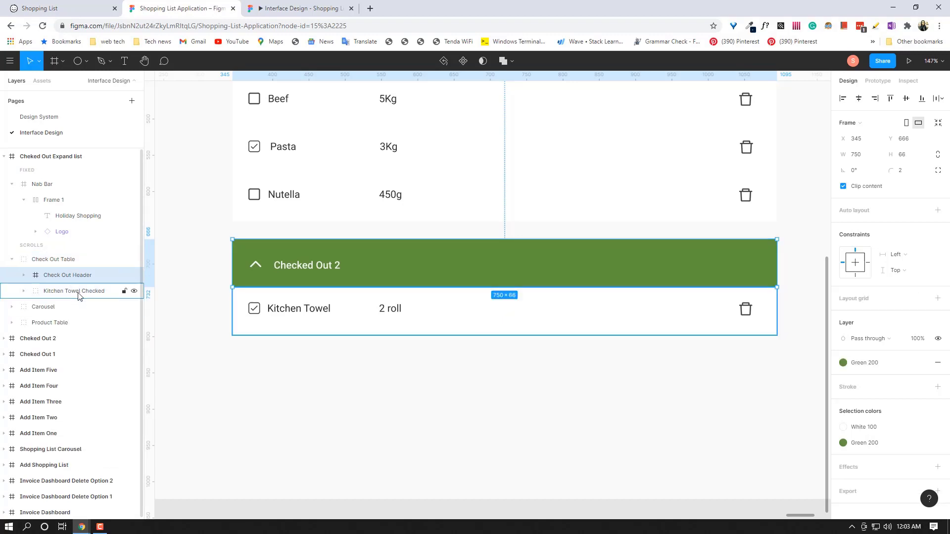
{"action": "left_click", "coordinate": [79, 292]}
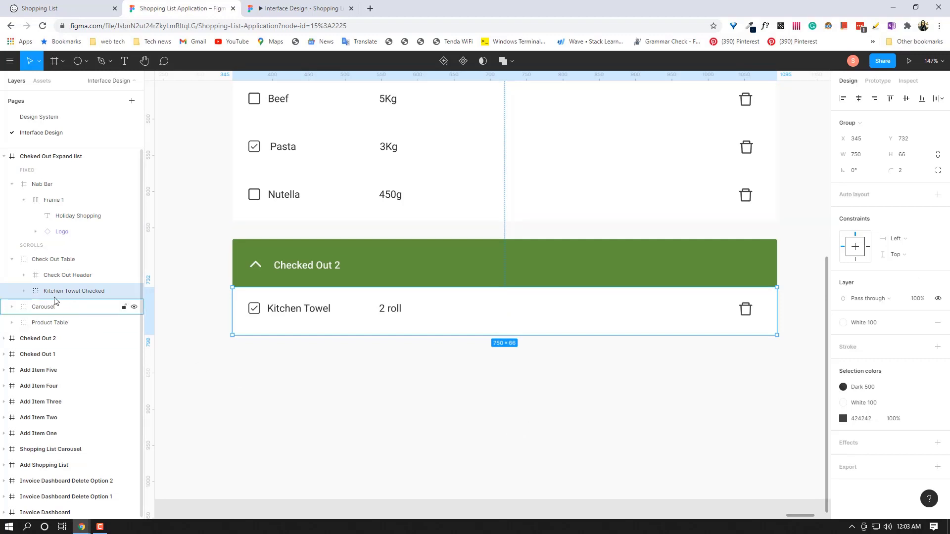
{"action": "left_click", "coordinate": [23, 291]}
{"action": "left_click", "coordinate": [47, 303]}
Unhide the 1080 TK price text beside '2 roll' in the row's Col 1, 2, 3 layers.
{"action": "left_click", "coordinate": [36, 307]}
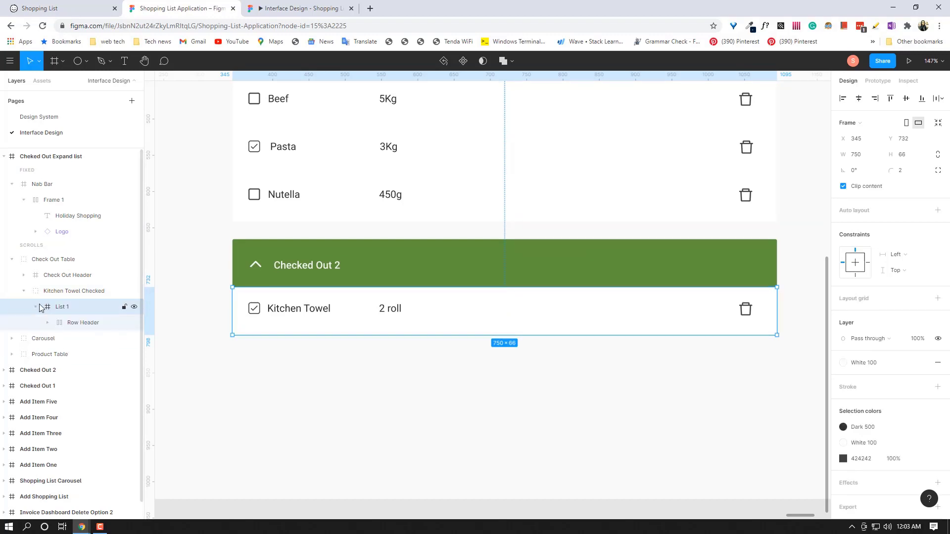
{"action": "left_click", "coordinate": [65, 324]}
{"action": "left_click", "coordinate": [47, 323]}
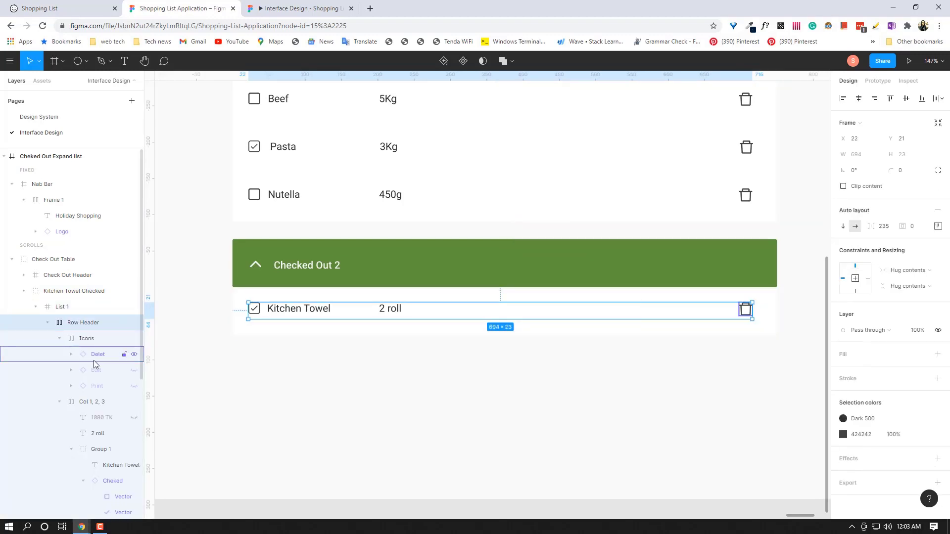
{"action": "left_click", "coordinate": [60, 338]}
{"action": "left_click", "coordinate": [92, 355]}
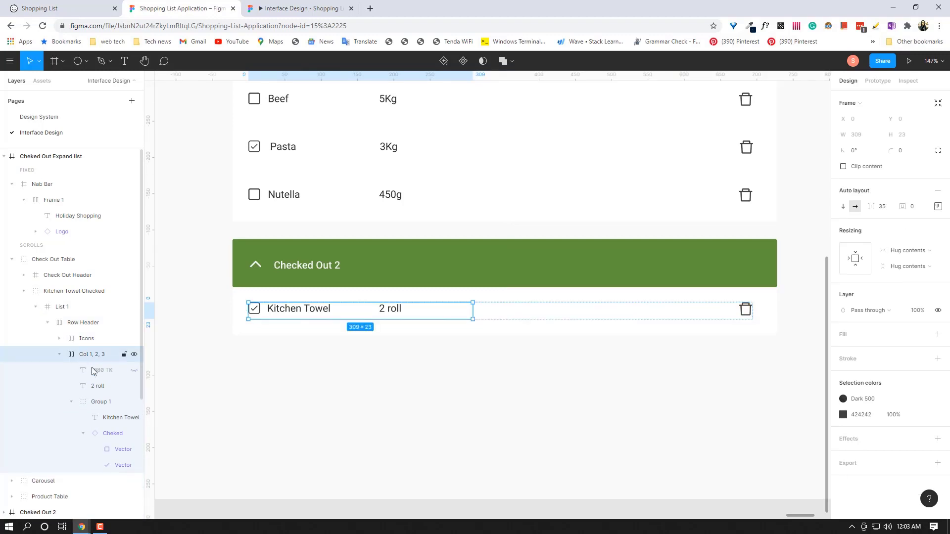
{"action": "left_click", "coordinate": [94, 402]}
{"action": "left_click", "coordinate": [72, 402]}
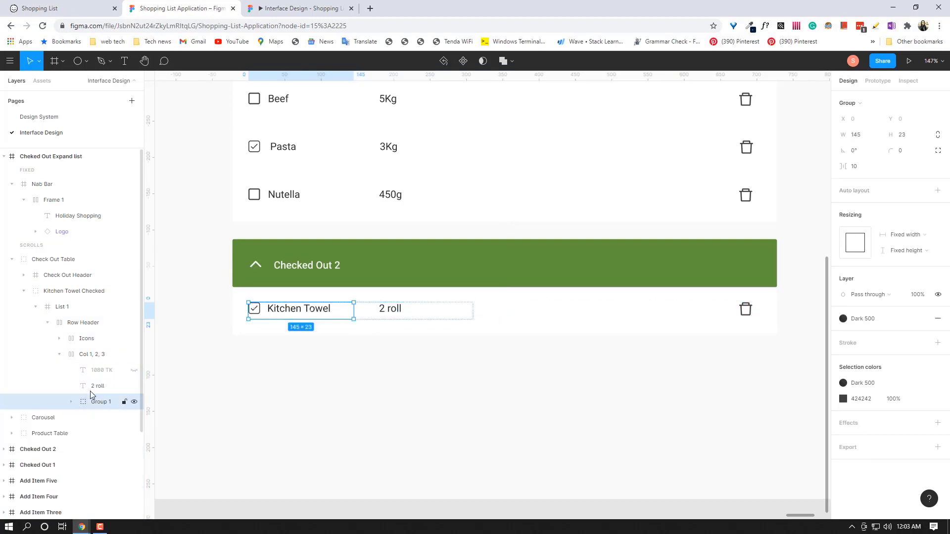
{"action": "left_click", "coordinate": [95, 386]}
{"action": "left_click", "coordinate": [105, 371]}
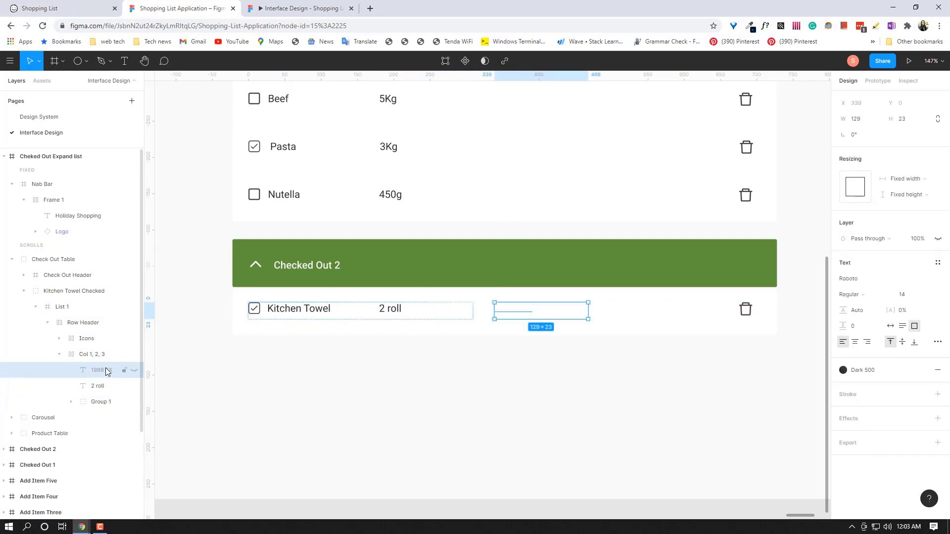
{"action": "left_click", "coordinate": [133, 371]}
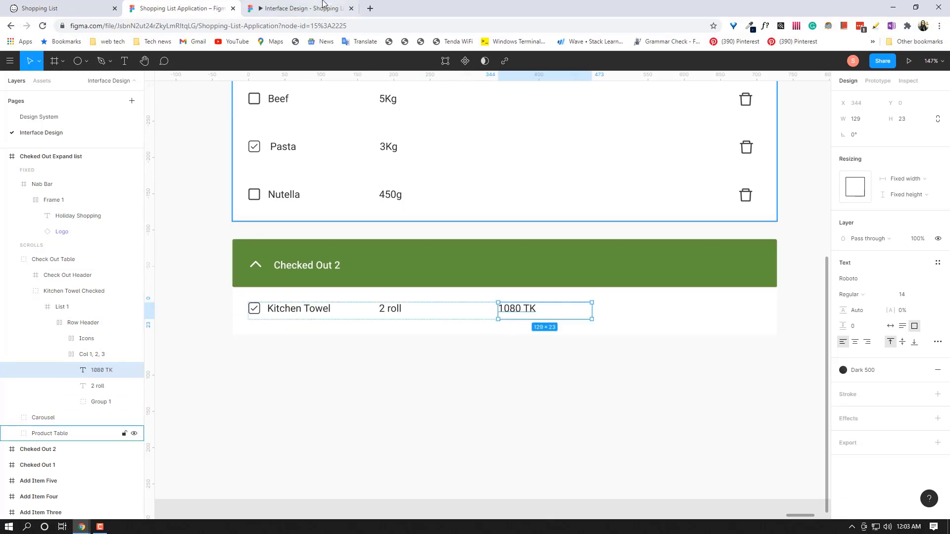
Preview the prototype to check the visible price, then return to the editor.
{"action": "key", "text": "ctrl+Tab"}
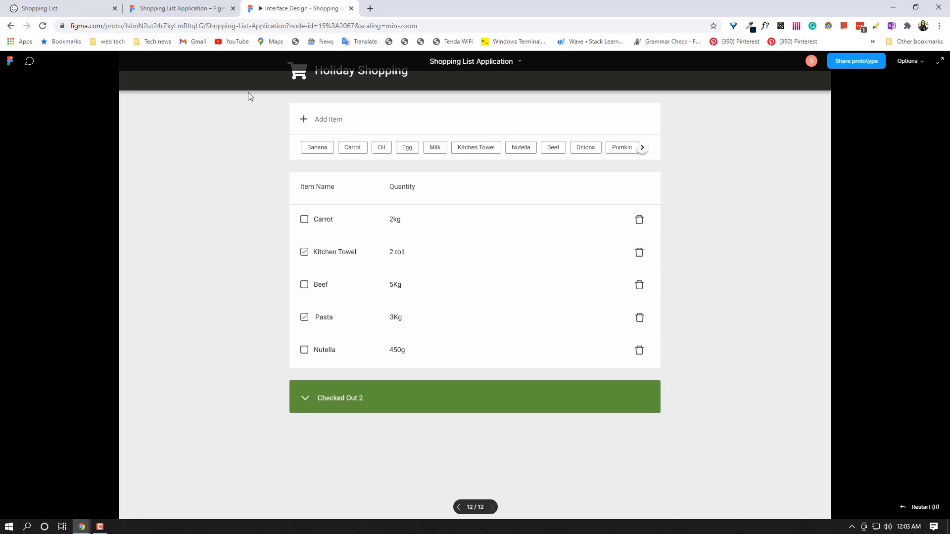
{"action": "key", "text": "ctrl+shift+Tab"}
{"action": "scroll", "coordinate": [346, 442], "scroll_direction": "down", "scroll_amount": 5}
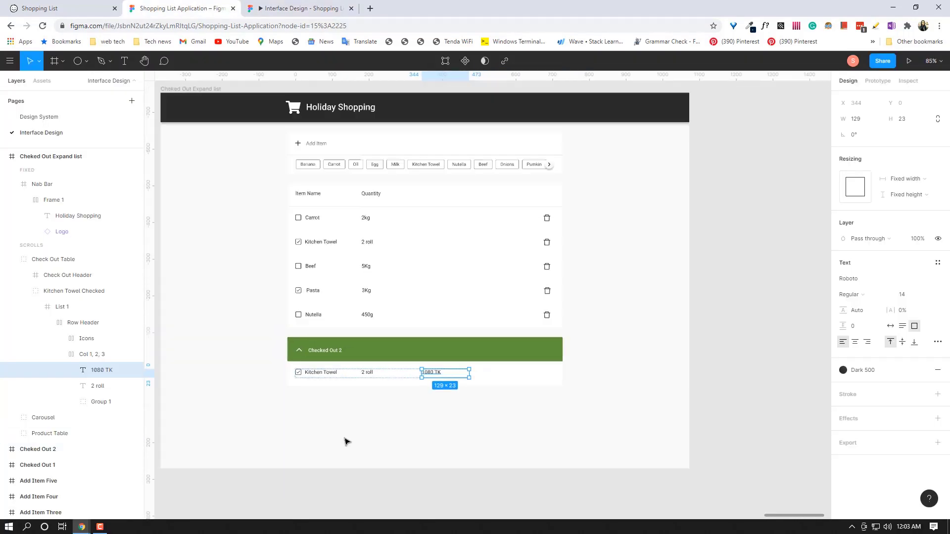
{"action": "scroll", "coordinate": [223, 455], "scroll_direction": "left", "scroll_amount": 10}
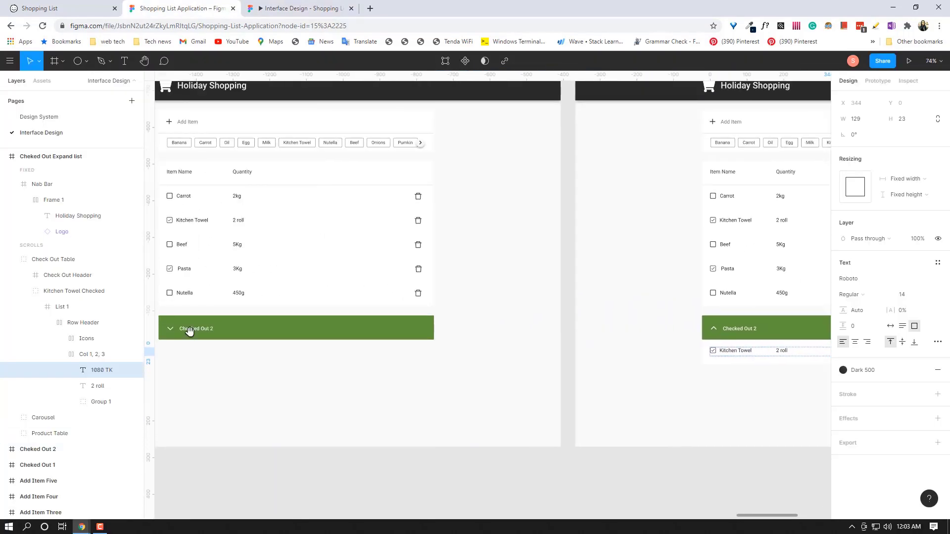
Give the Checked Out 2 down arrow an On click, Navigate to Cheked Out Expand list interaction, preserving scroll position.
{"action": "double_click", "coordinate": [171, 332]}
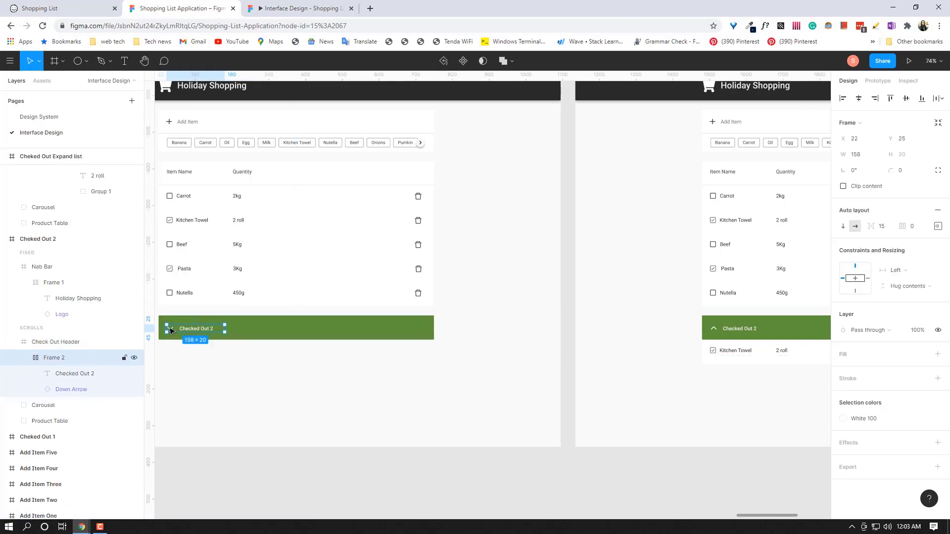
{"action": "double_click", "coordinate": [170, 330]}
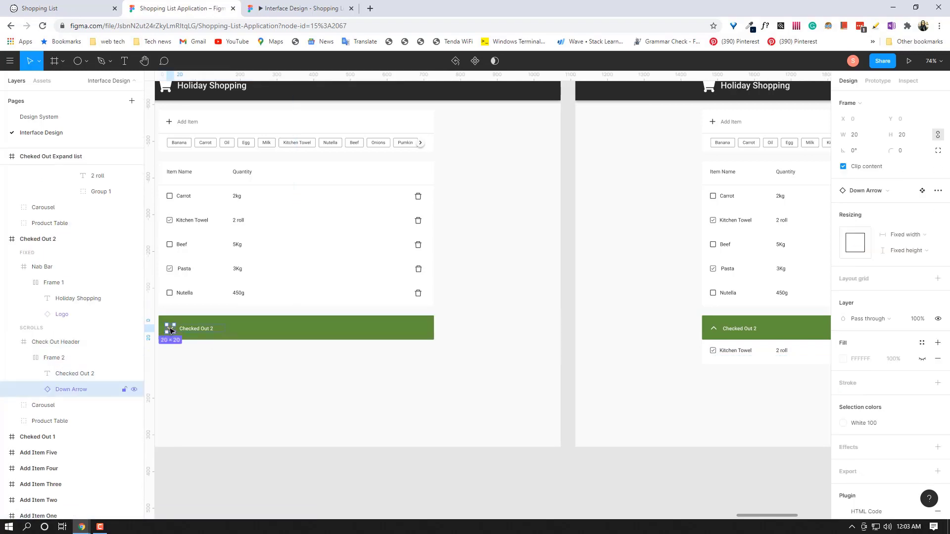
{"action": "left_click", "coordinate": [877, 81]}
{"action": "left_click", "coordinate": [849, 103]}
{"action": "left_click", "coordinate": [847, 118]}
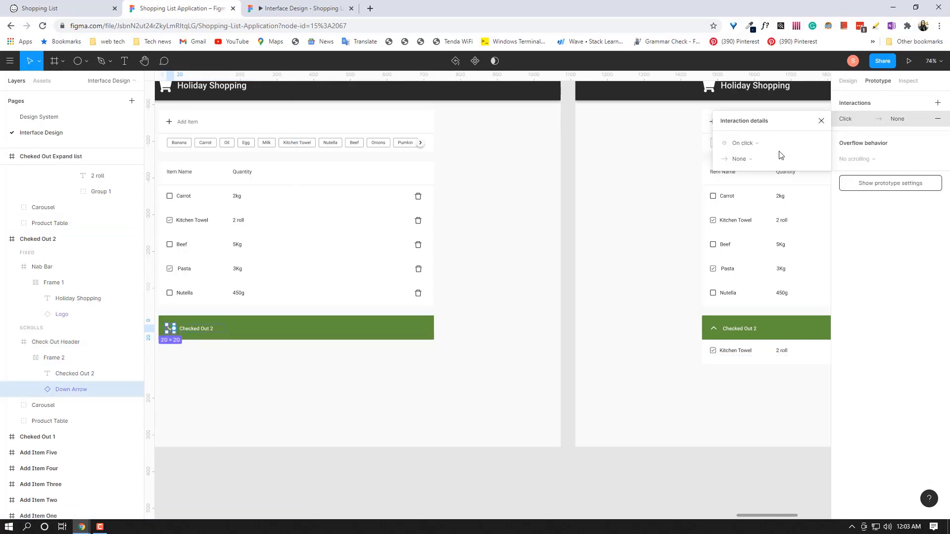
{"action": "left_click", "coordinate": [739, 159]}
{"action": "left_click", "coordinate": [744, 178]}
{"action": "left_click", "coordinate": [792, 159]}
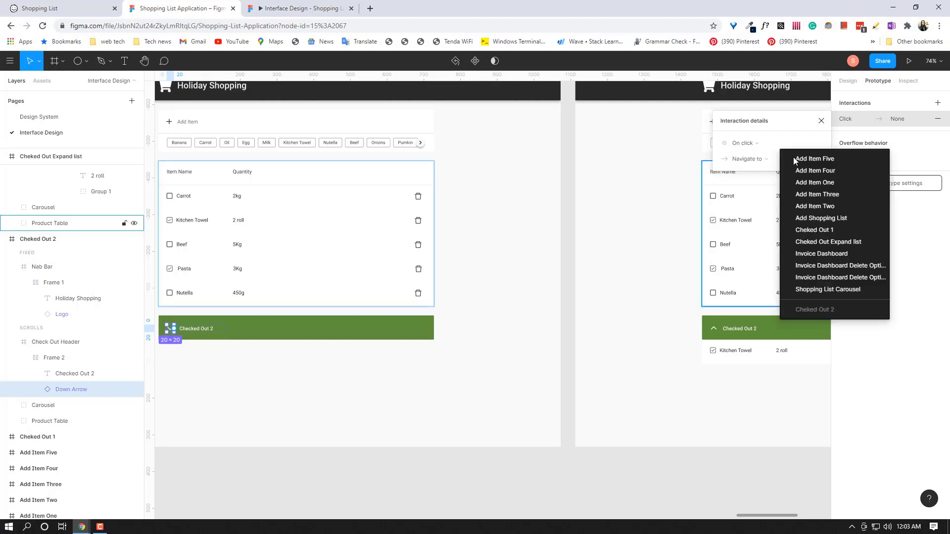
{"action": "left_click", "coordinate": [821, 243]}
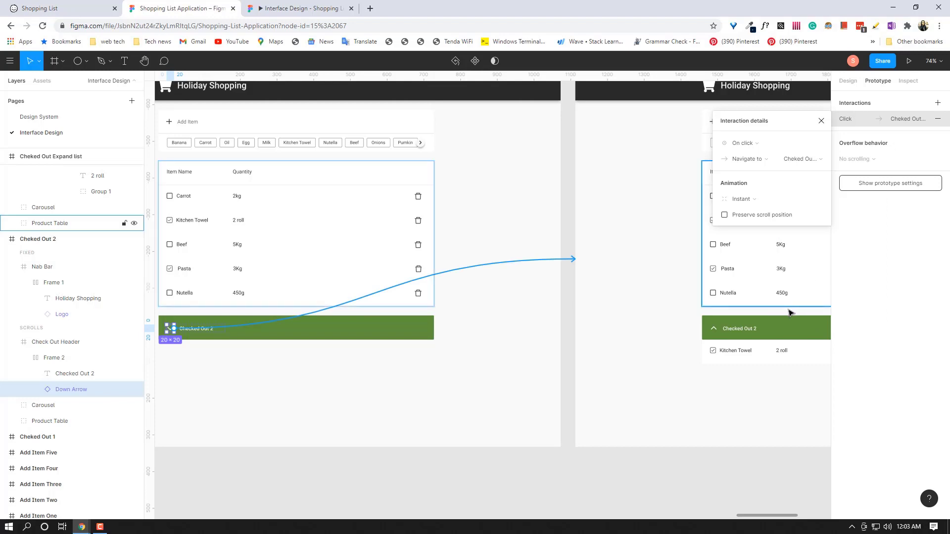
{"action": "left_click", "coordinate": [788, 215]}
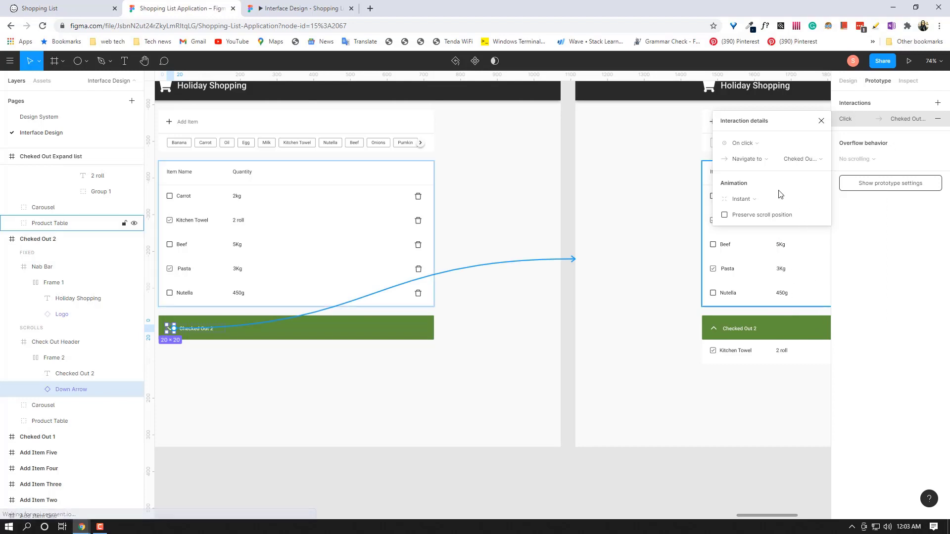
Test the arrow in the prototype to open the expanded Checked Out list.
{"action": "left_click", "coordinate": [819, 120]}
{"action": "left_click", "coordinate": [848, 81]}
{"action": "left_click", "coordinate": [302, 8]}
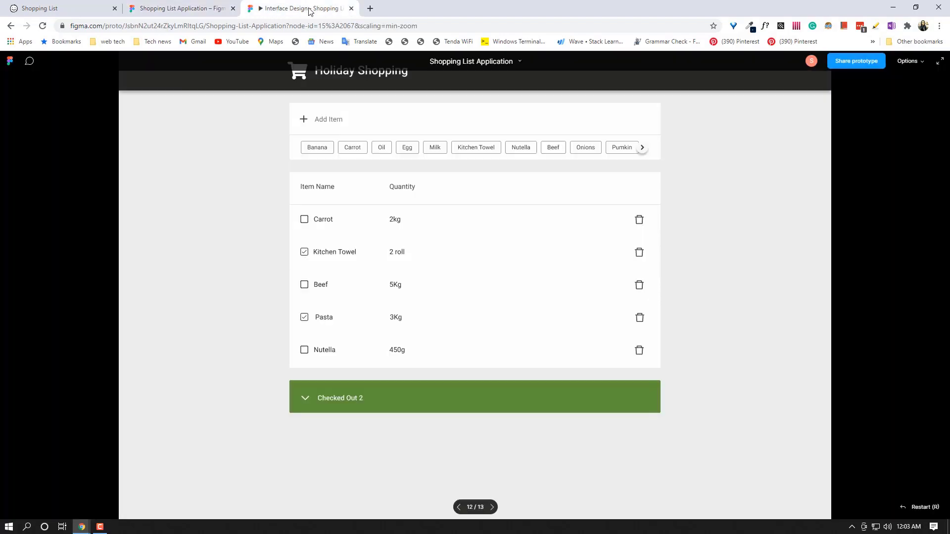
{"action": "left_click", "coordinate": [306, 398]}
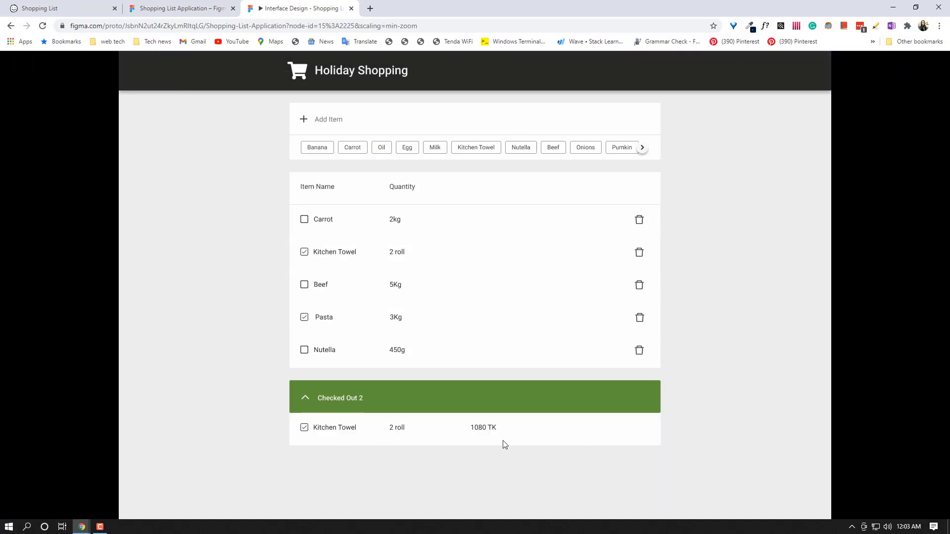
Rename the duplicated Kitchen Towel Checked layer to 'Pasta Checked'.
{"action": "left_click", "coordinate": [168, 9]}
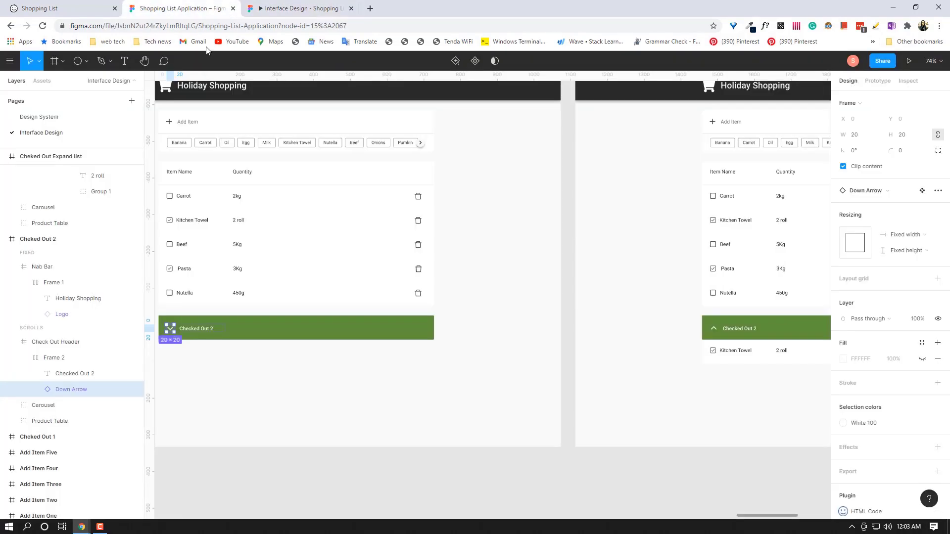
{"action": "scroll", "coordinate": [437, 384], "scroll_direction": "right", "scroll_amount": 5}
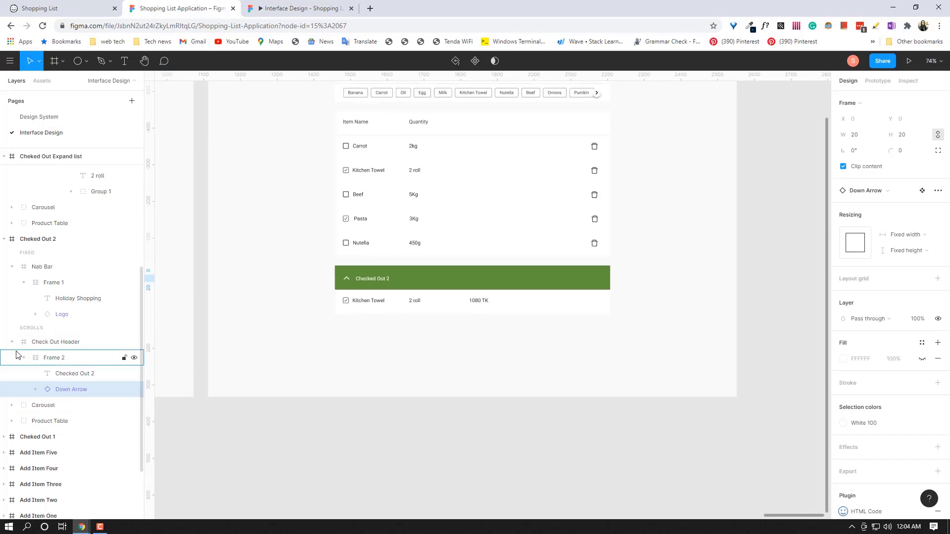
{"action": "scroll", "coordinate": [7, 275], "scroll_direction": "up", "scroll_amount": 2}
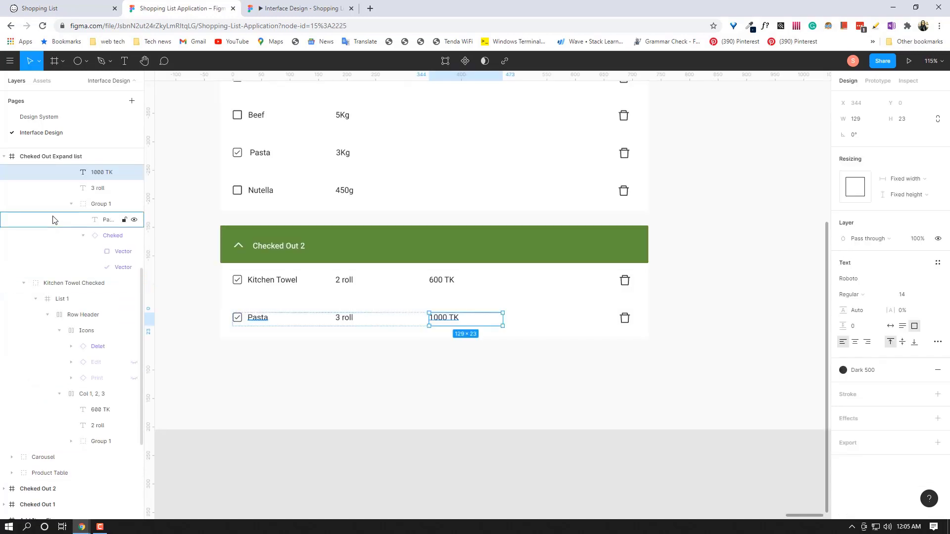
{"action": "scroll", "coordinate": [54, 220], "scroll_direction": "up", "scroll_amount": 5}
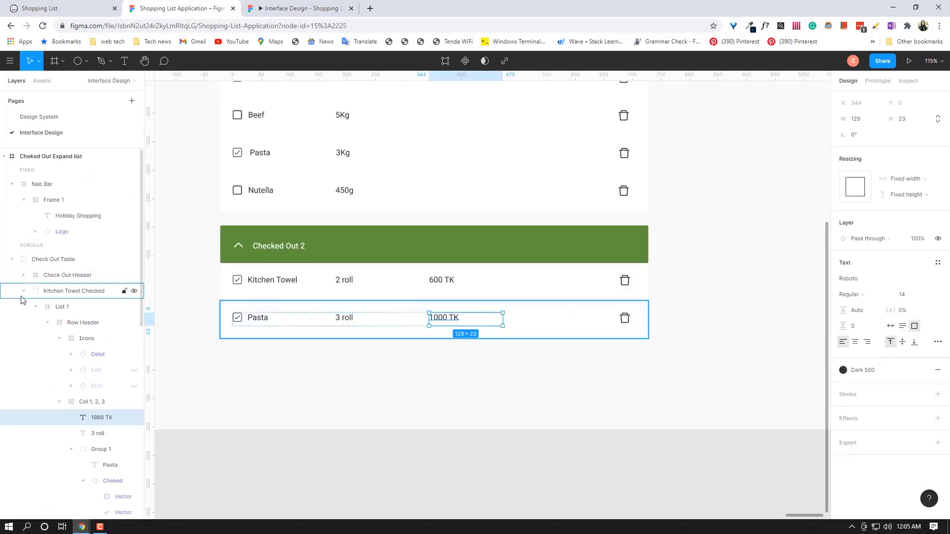
{"action": "left_click", "coordinate": [90, 11]}
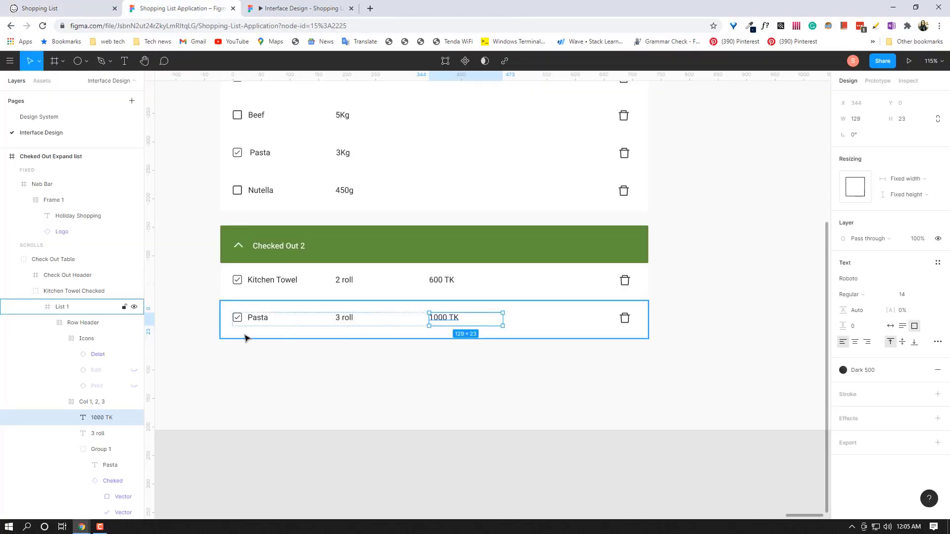
{"action": "left_click", "coordinate": [44, 307]}
{"action": "left_click", "coordinate": [36, 306]}
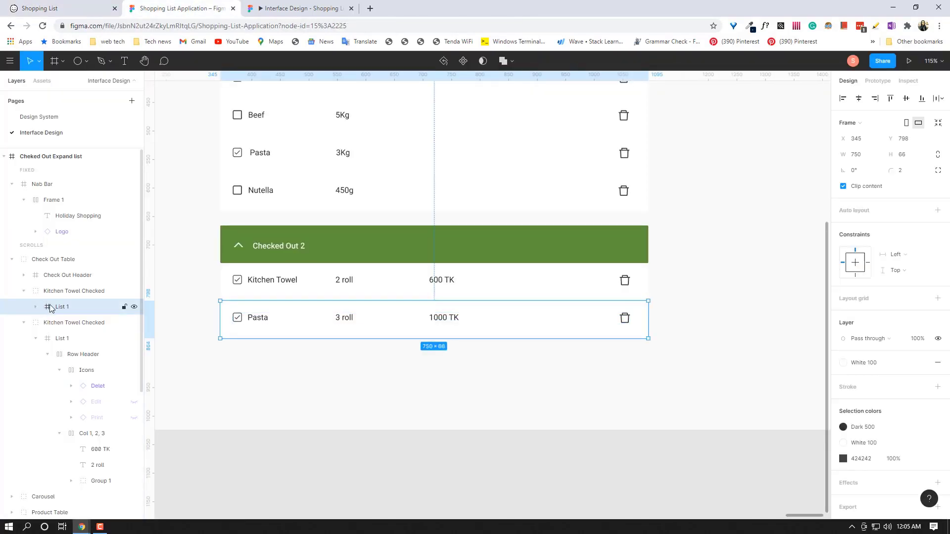
{"action": "left_click", "coordinate": [24, 291]}
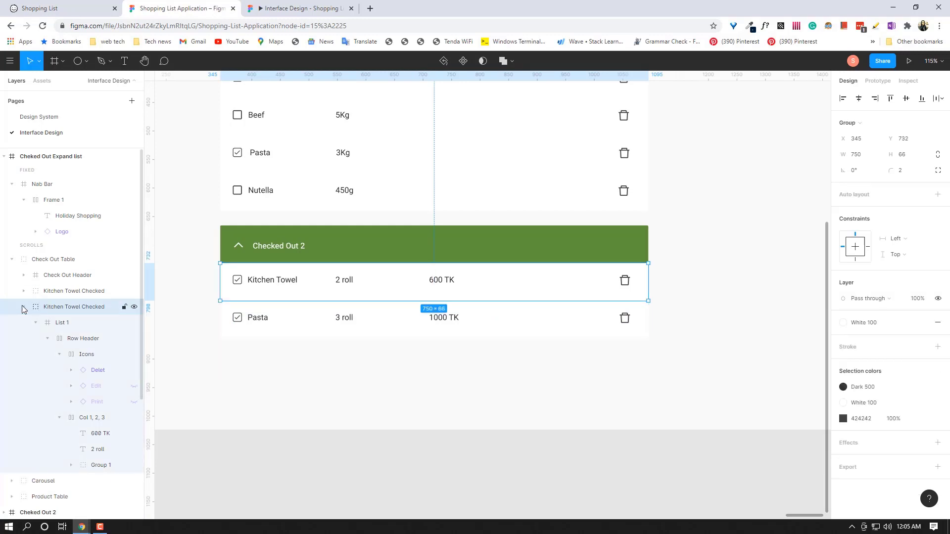
{"action": "left_click", "coordinate": [24, 306]}
{"action": "left_click", "coordinate": [101, 294]}
{"action": "double_click", "coordinate": [94, 290]}
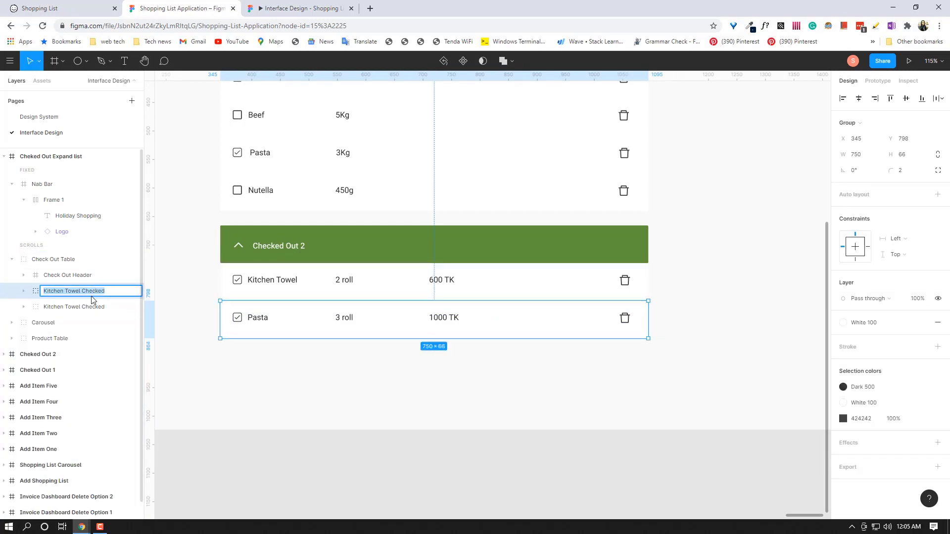
{"action": "key", "text": "BackSpace"}
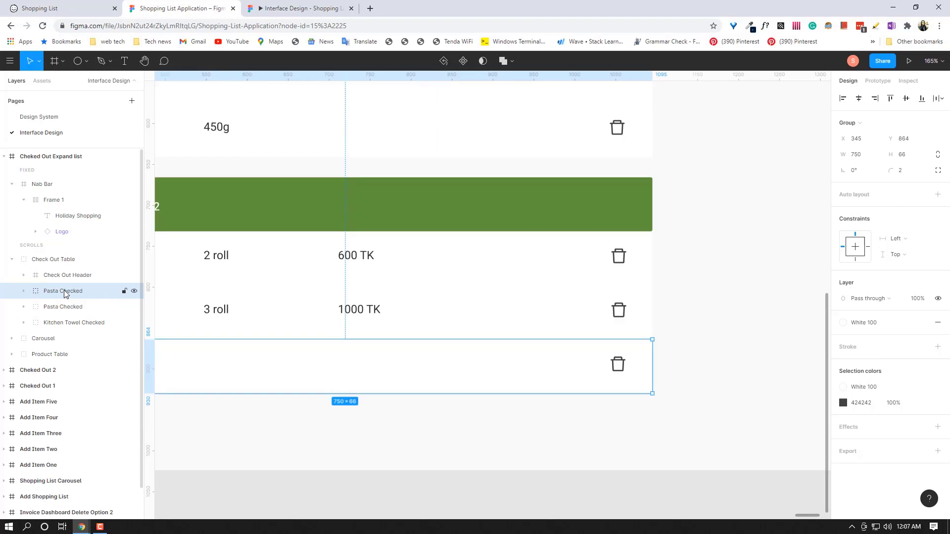
{"action": "key", "text": "Delete"}
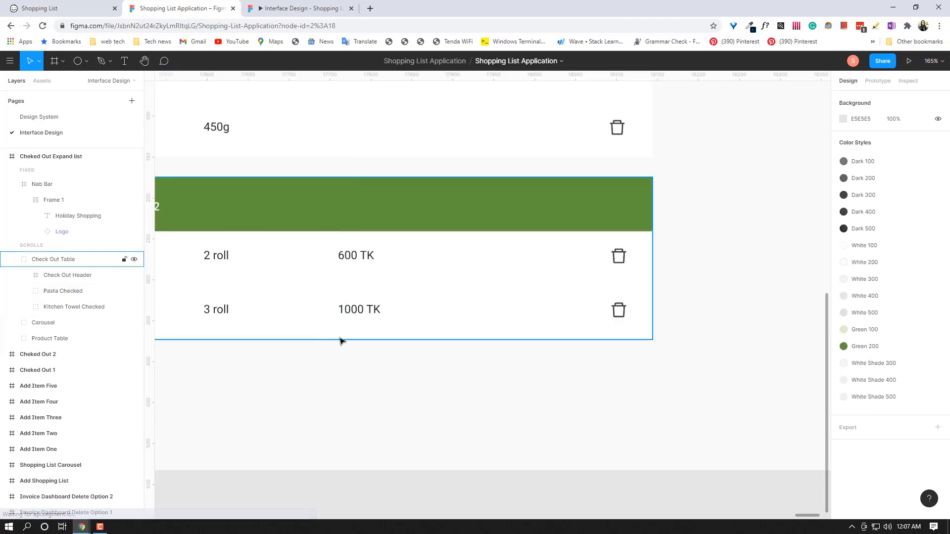
Compare the checked-out list with the Balsamiq wireframe, then return to Figma.
{"action": "scroll", "coordinate": [384, 348], "scroll_direction": "down", "scroll_amount": 5}
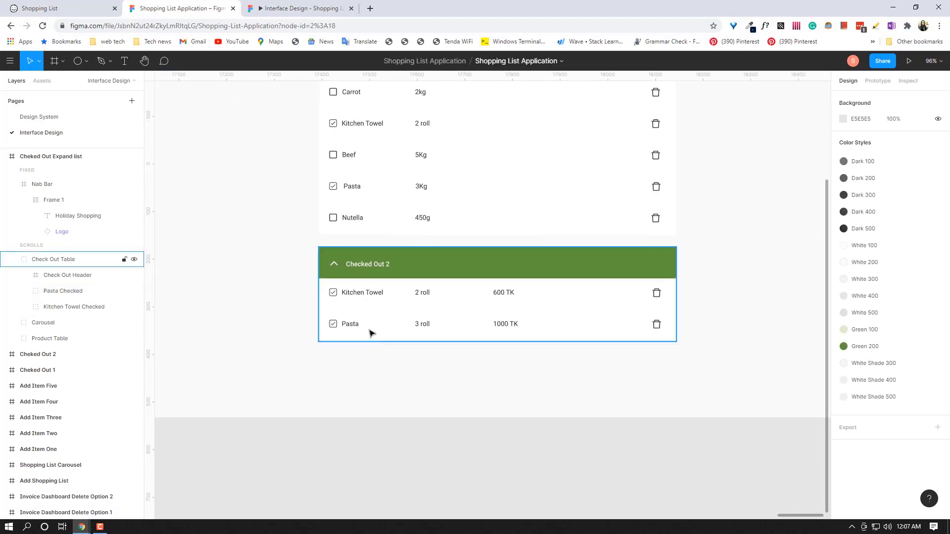
{"action": "left_click", "coordinate": [58, 6]}
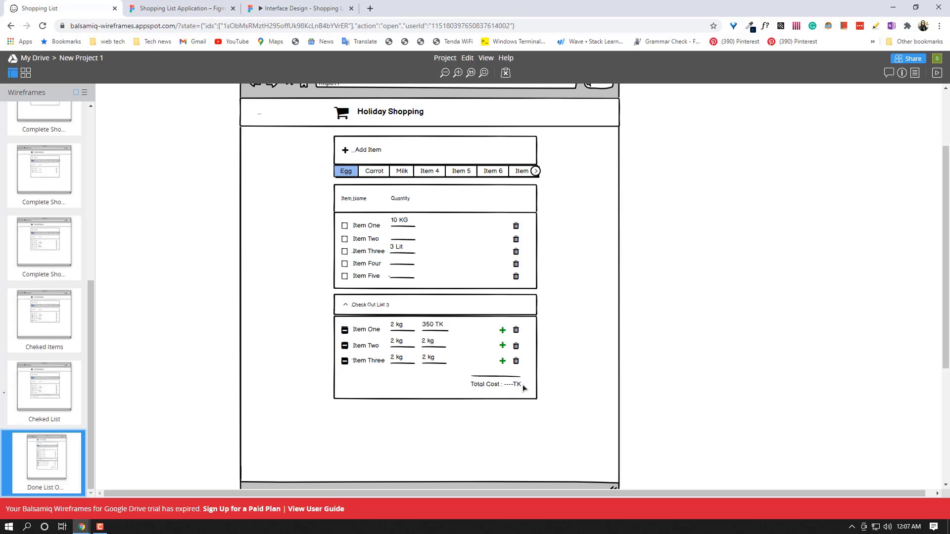
{"action": "left_click", "coordinate": [177, 7]}
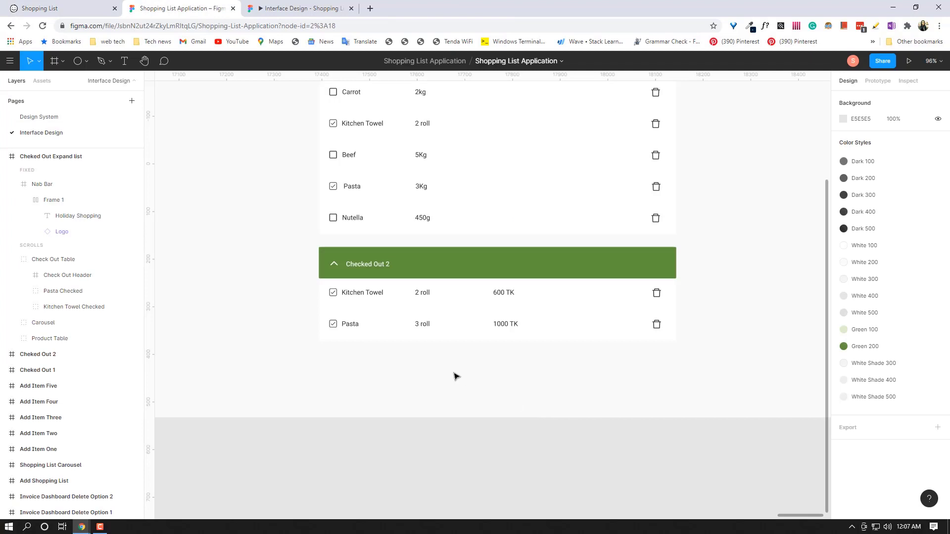
Duplicate the Pasta row just below itself and name the copy 'Total Cost'.
{"action": "scroll", "coordinate": [430, 372], "scroll_direction": "up", "scroll_amount": 3}
{"action": "double_click", "coordinate": [353, 311]}
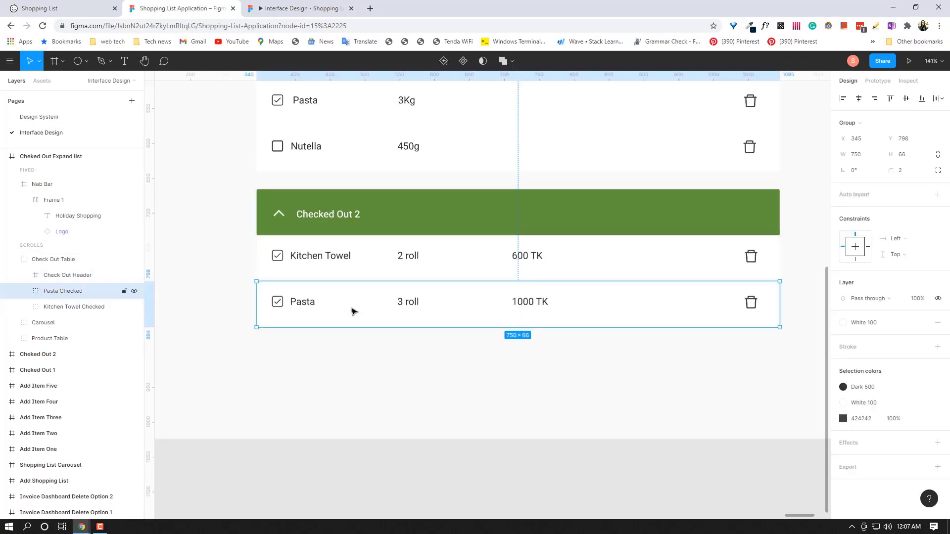
{"action": "left_click_drag", "start_coordinate": [353, 310], "coordinate": [356, 357], "text": "alt"}
{"action": "double_click", "coordinate": [70, 293]}
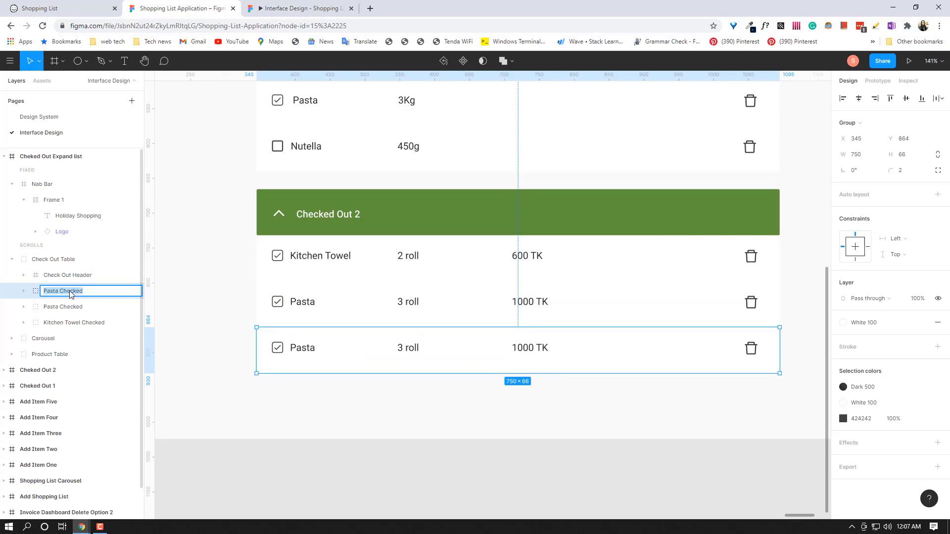
{"action": "key", "text": "BackSpace"}
{"action": "type", "text": "Total Cost"}
{"action": "key", "text": "Return"}
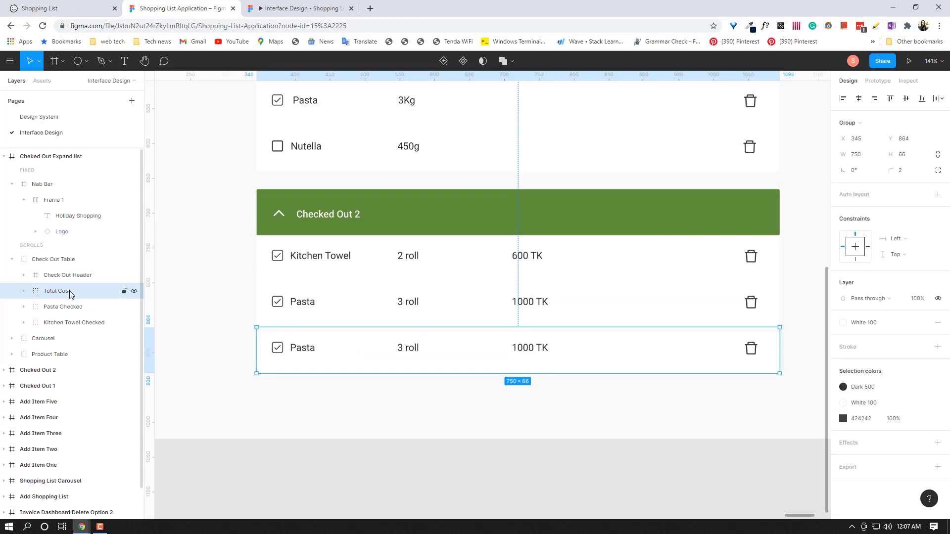
Delete the copied Row Header contents from Total Cost and compare against the wireframe.
{"action": "left_click", "coordinate": [24, 291]}
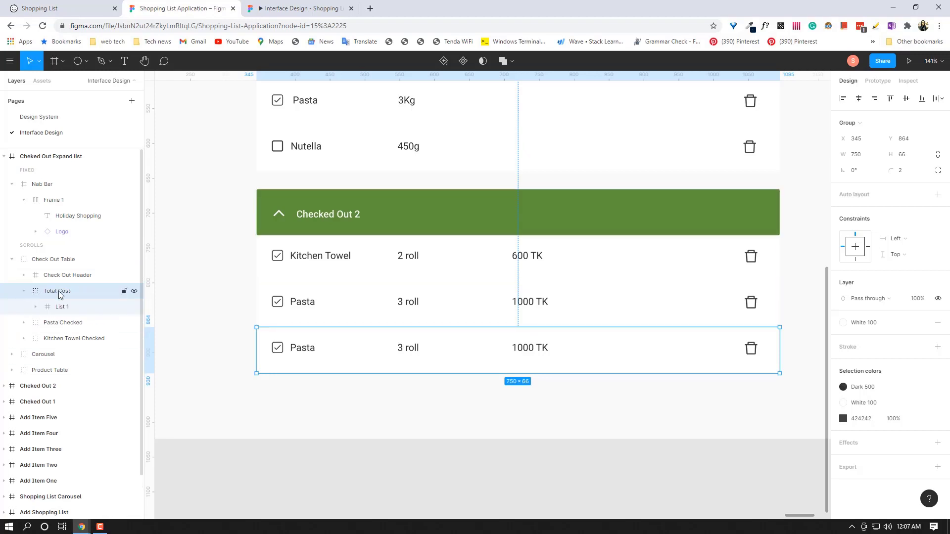
{"action": "left_click", "coordinate": [36, 307]}
{"action": "left_click", "coordinate": [53, 325]}
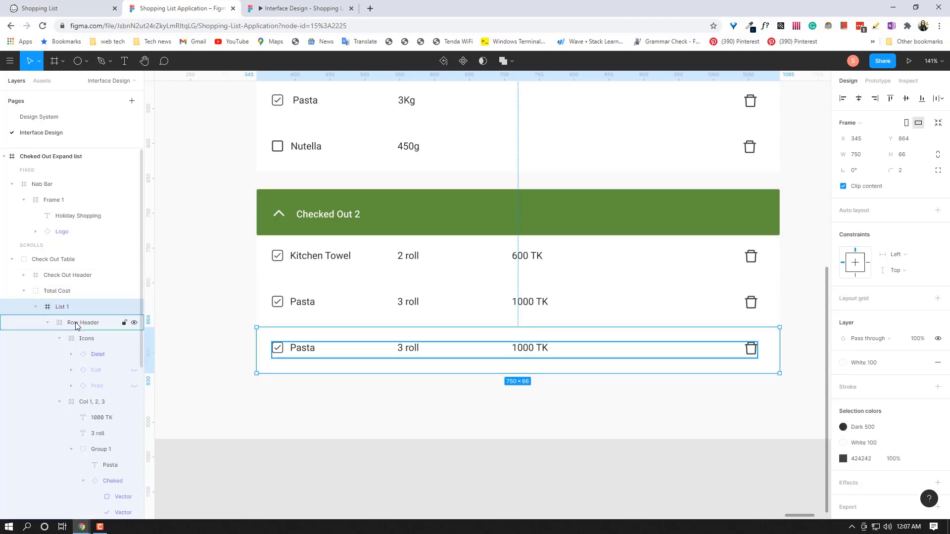
{"action": "left_click", "coordinate": [48, 323]}
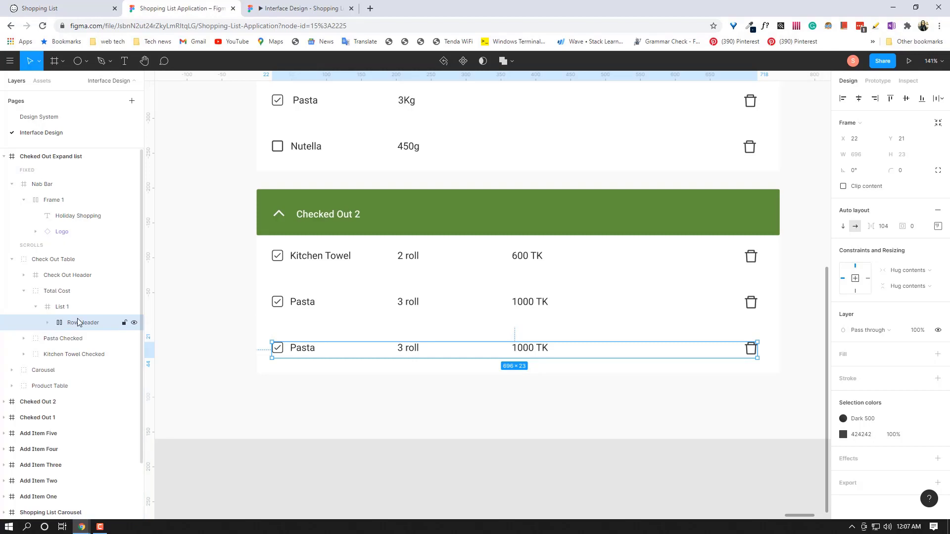
{"action": "key", "text": "Delete"}
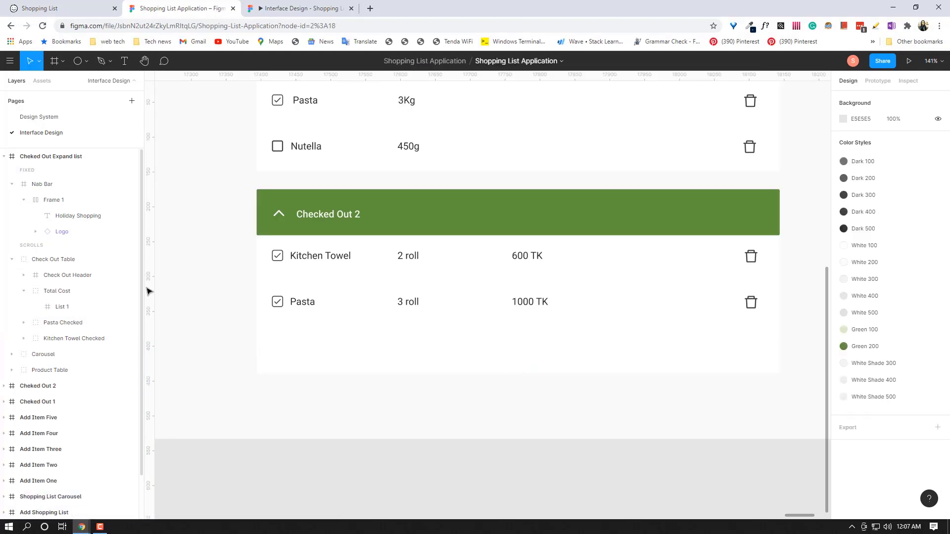
{"action": "key", "text": "ctrl+shift+Tab"}
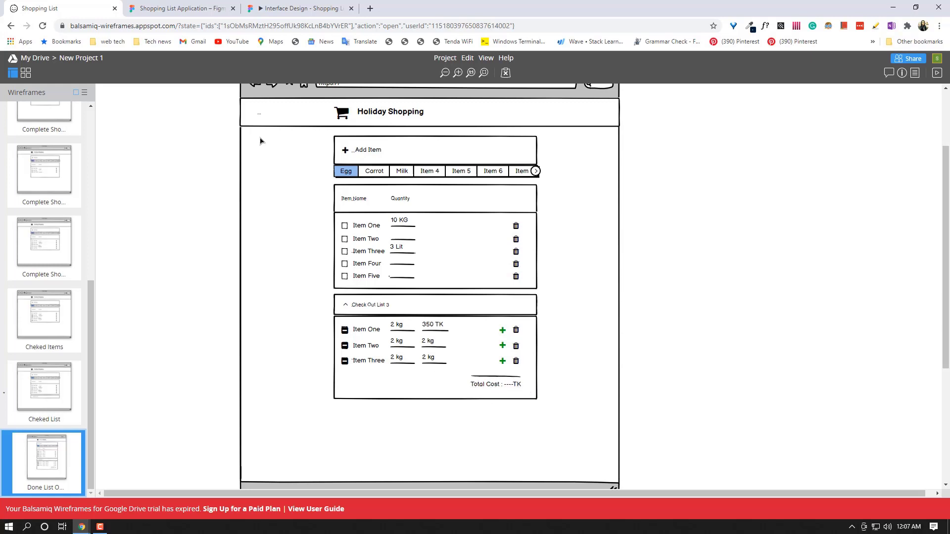
{"action": "left_click", "coordinate": [178, 4]}
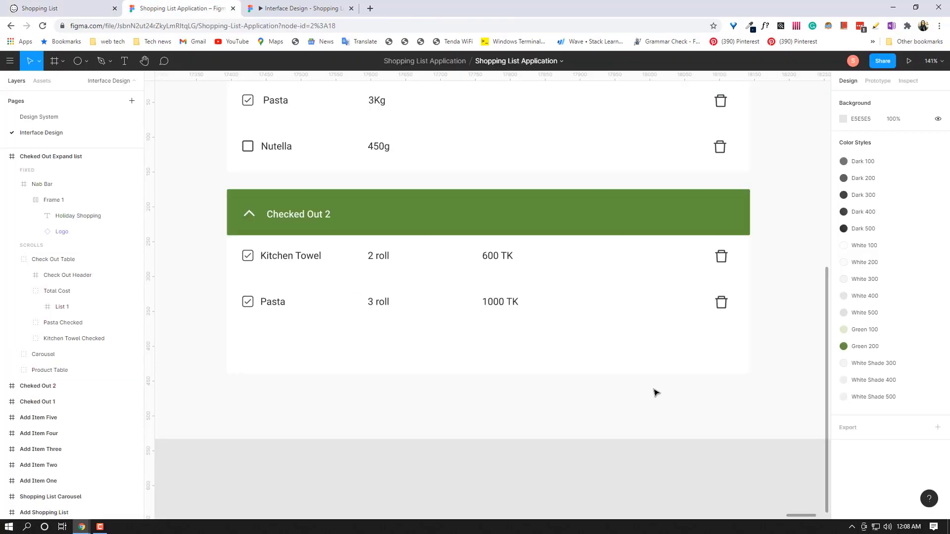
Draw a short horizontal divider line inside the Total Cost row.
{"action": "left_click", "coordinate": [89, 59]}
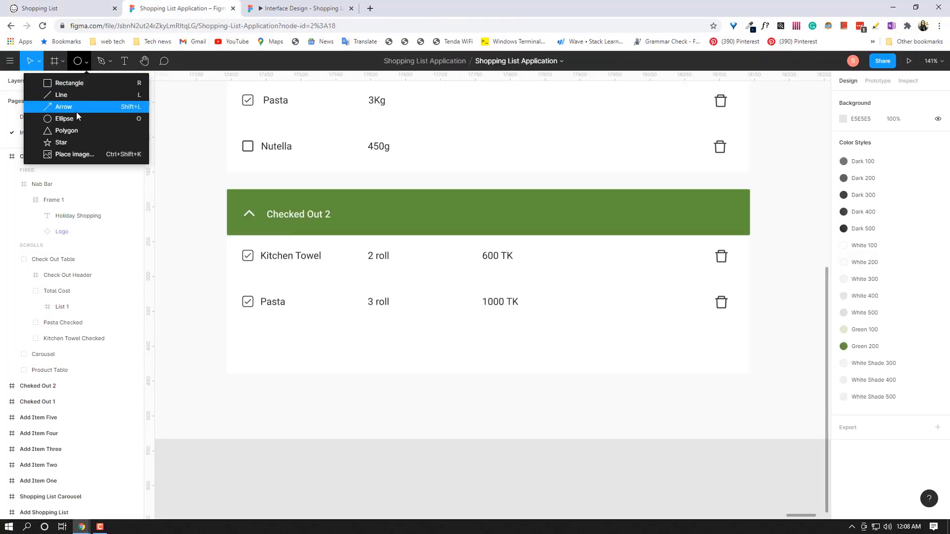
{"action": "left_click", "coordinate": [73, 95]}
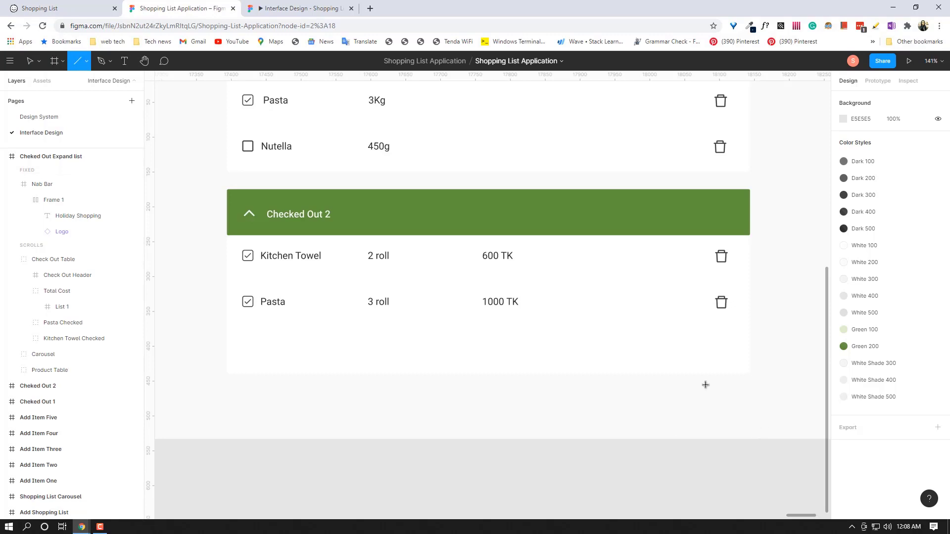
{"action": "left_click_drag", "start_coordinate": [634, 336], "coordinate": [727, 337]}
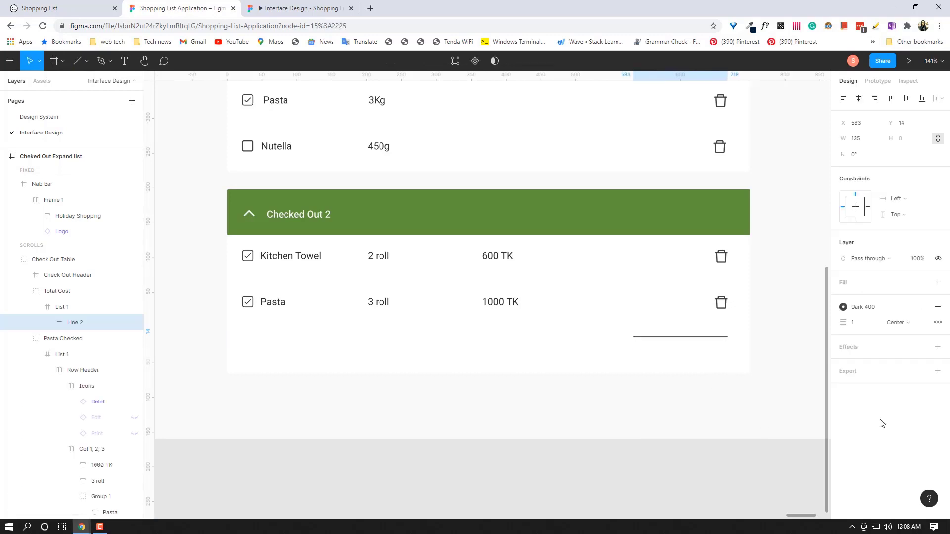
{"action": "left_click", "coordinate": [723, 379]}
{"action": "left_click", "coordinate": [696, 343]}
{"action": "double_click", "coordinate": [697, 343]}
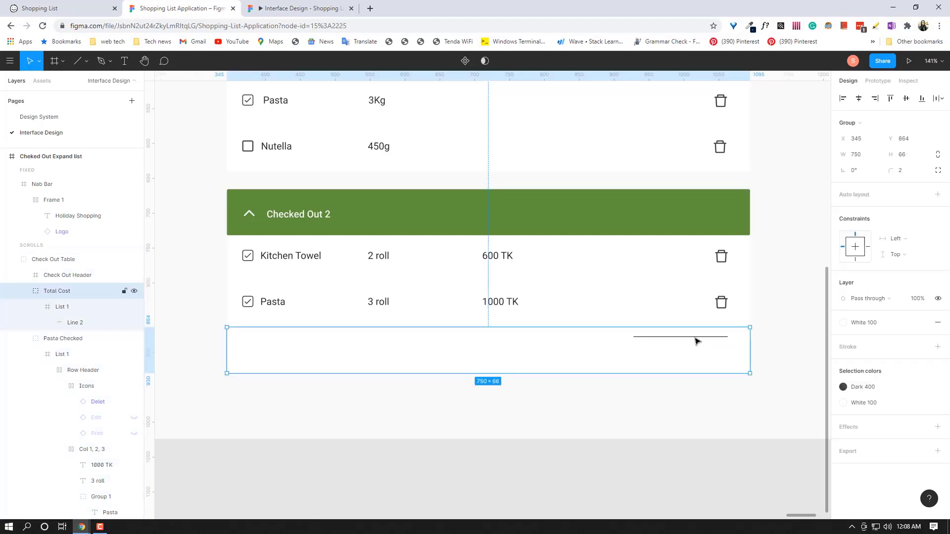
{"action": "double_click", "coordinate": [696, 342]}
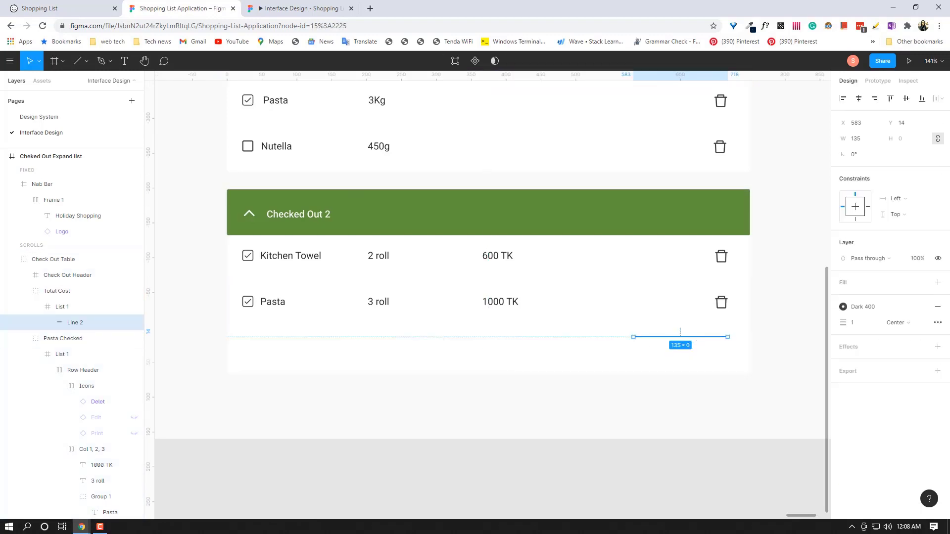
Add a right-aligned 'Total Cost : 1600TK' text box beneath the line.
{"action": "left_click", "coordinate": [126, 67]}
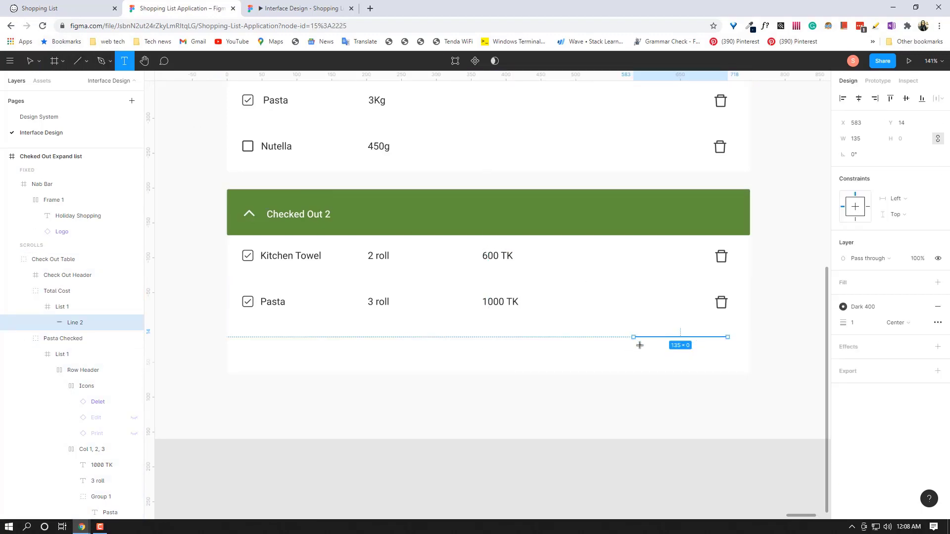
{"action": "left_click_drag", "start_coordinate": [635, 344], "coordinate": [729, 356]}
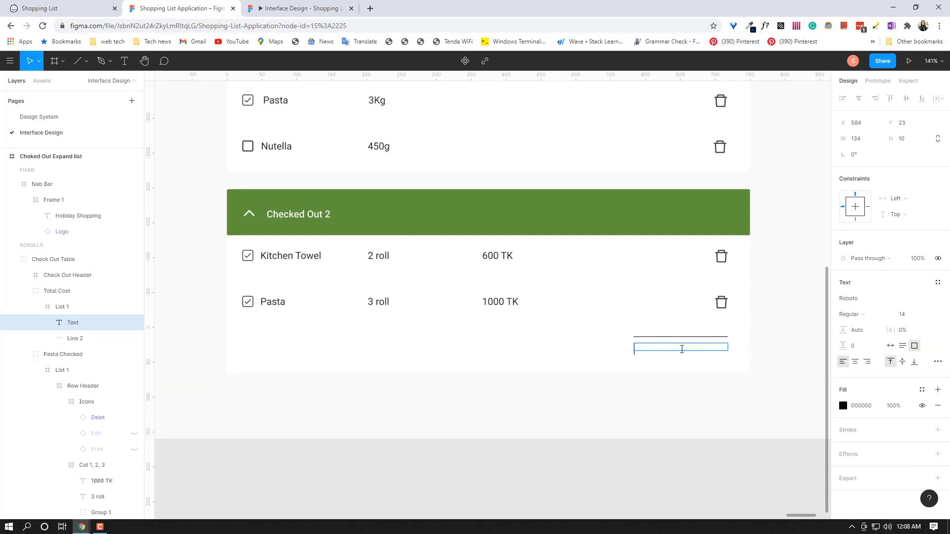
{"action": "type", "text": "Total Cost : 1600TK"}
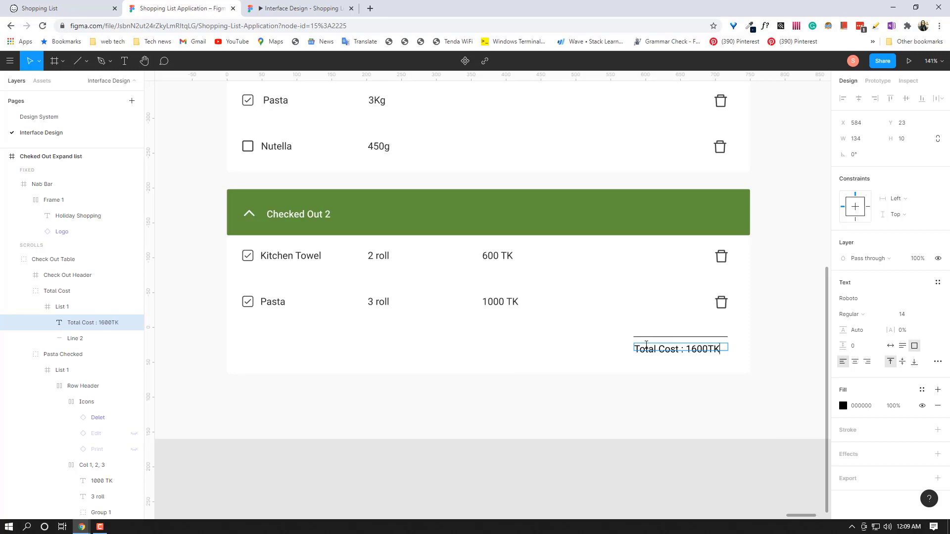
{"action": "key", "text": "Escape"}
{"action": "double_click", "coordinate": [665, 350]}
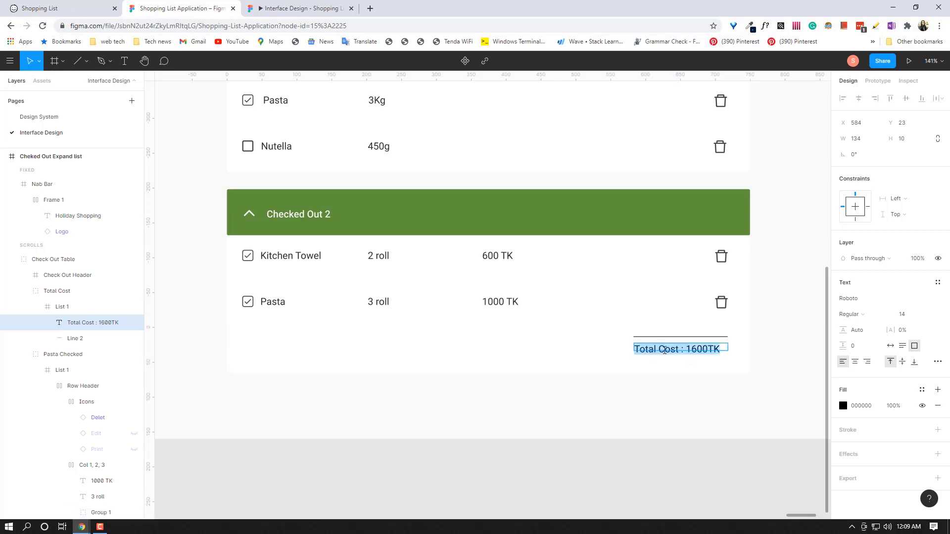
{"action": "left_click", "coordinate": [867, 362]}
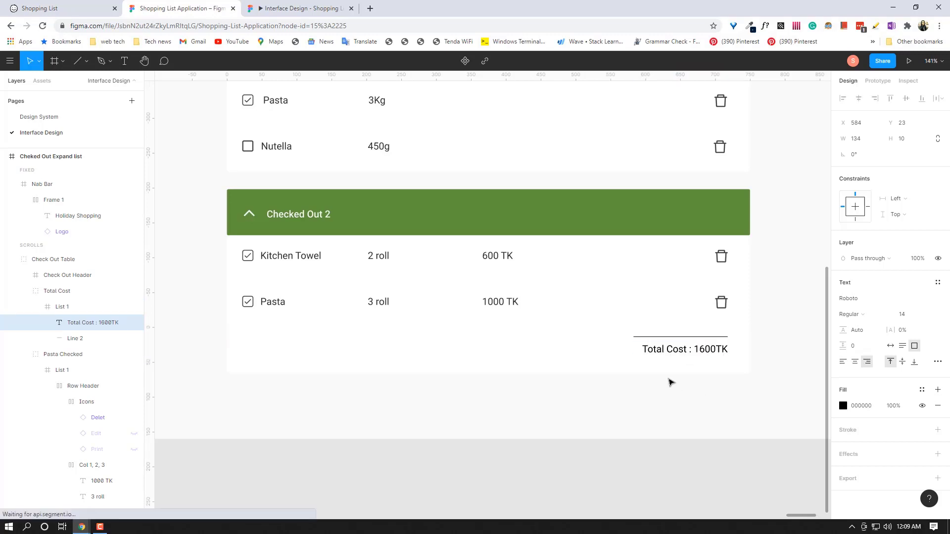
{"action": "key", "text": "Escape"}
Shorten the divider from its left end and check it in the prototype.
{"action": "left_click", "coordinate": [653, 338]}
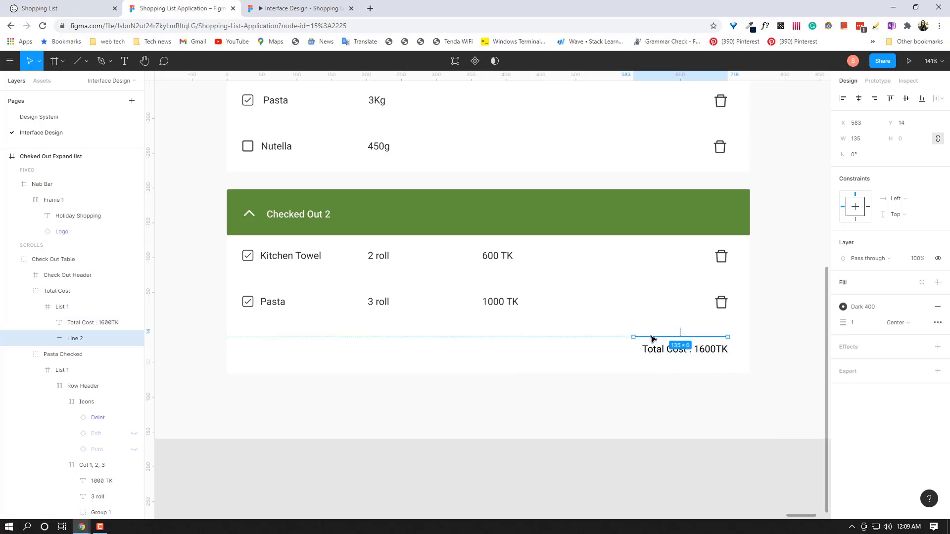
{"action": "left_click_drag", "start_coordinate": [634, 338], "coordinate": [646, 337]}
{"action": "left_click", "coordinate": [303, 8]}
{"action": "scroll", "coordinate": [522, 415], "scroll_direction": "down", "scroll_amount": 1}
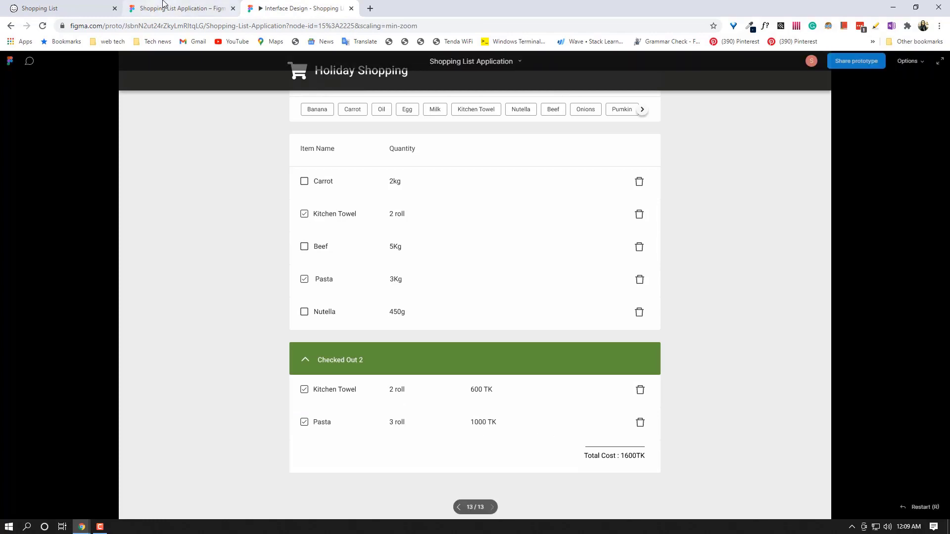
{"action": "left_click", "coordinate": [213, 7]}
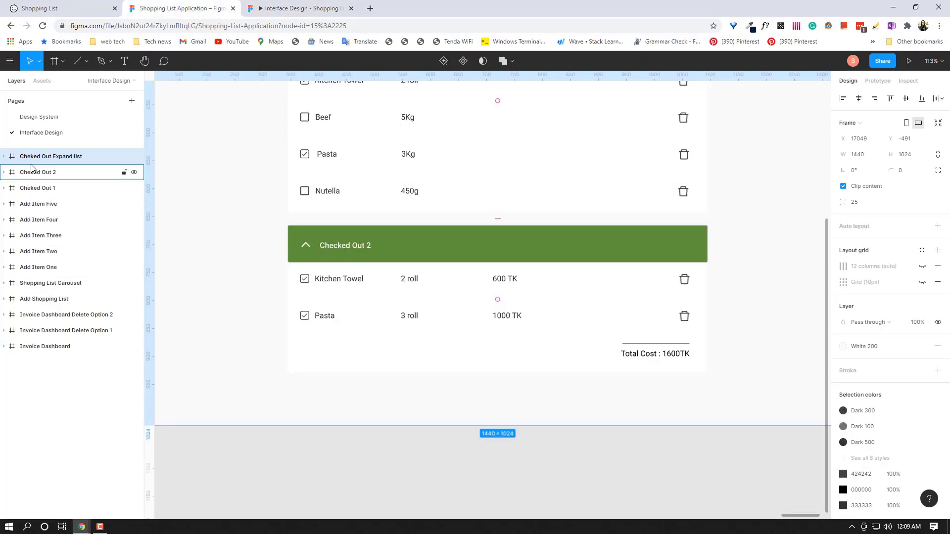
Group the 'Total Cost : 1600TK' text with Line 2 and move the group slightly lower.
{"action": "left_click", "coordinate": [7, 157]}
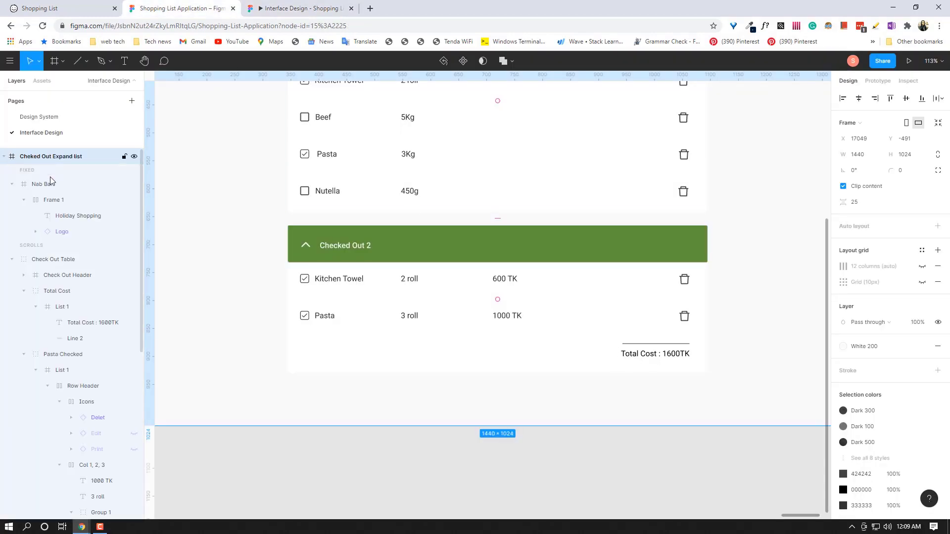
{"action": "scroll", "coordinate": [71, 297], "scroll_direction": "down", "scroll_amount": 2}
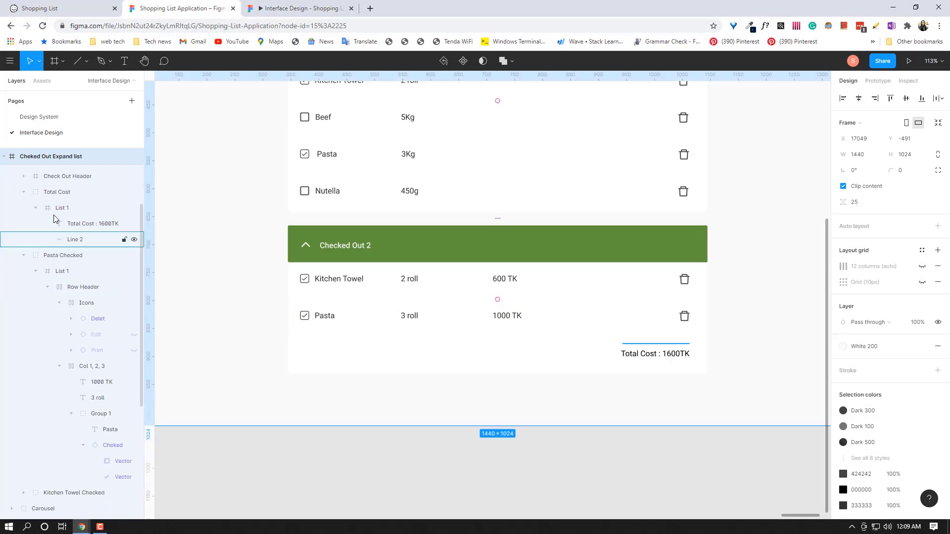
{"action": "left_click", "coordinate": [56, 193]}
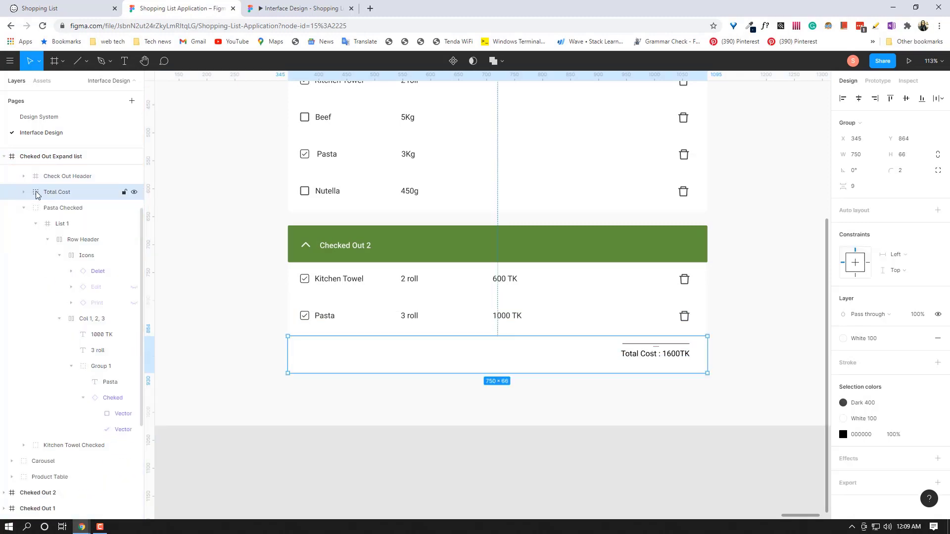
{"action": "left_click", "coordinate": [23, 192]}
{"action": "left_click", "coordinate": [61, 210]}
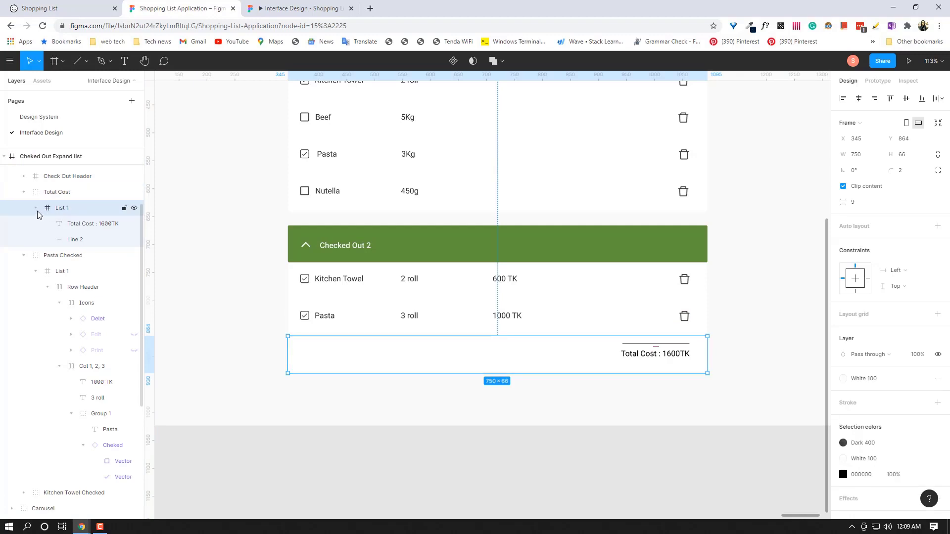
{"action": "left_click", "coordinate": [36, 208]}
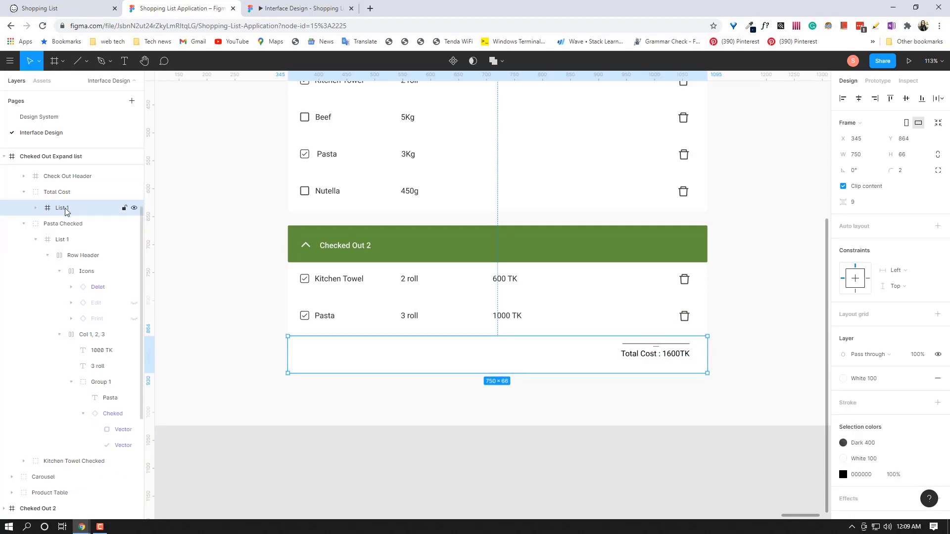
{"action": "left_click", "coordinate": [35, 208]}
{"action": "left_click", "coordinate": [69, 224]}
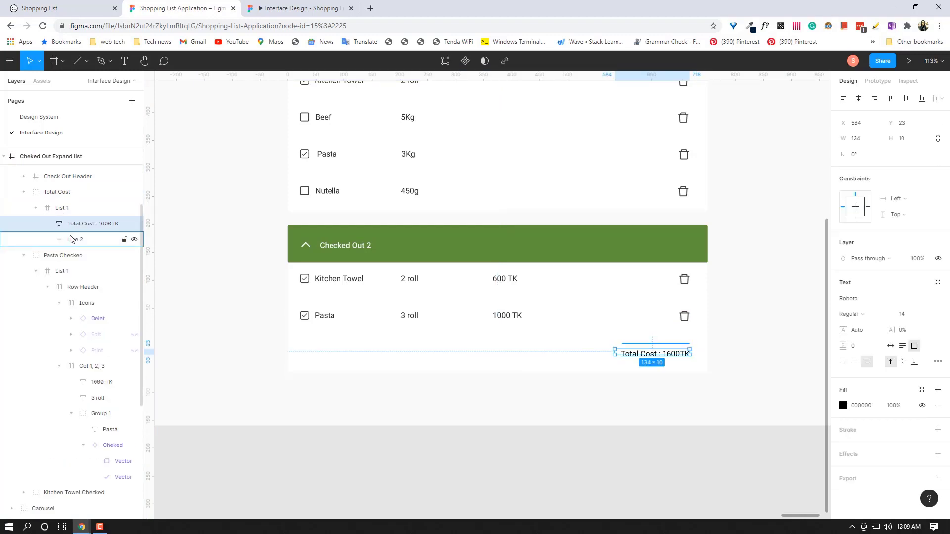
{"action": "left_click", "coordinate": [71, 240], "text": "shift"}
{"action": "key", "text": "ctrl+g"}
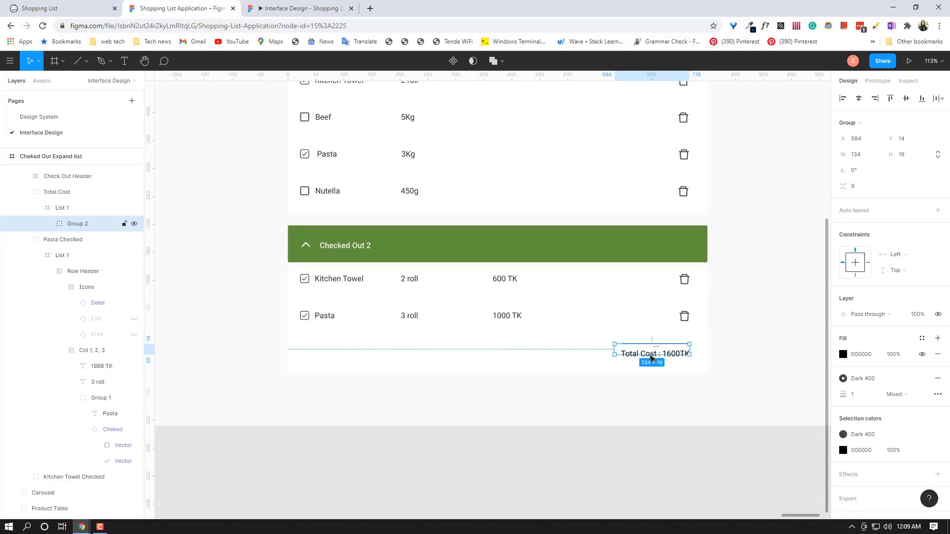
{"action": "left_click_drag", "start_coordinate": [652, 360], "coordinate": [697, 356]}
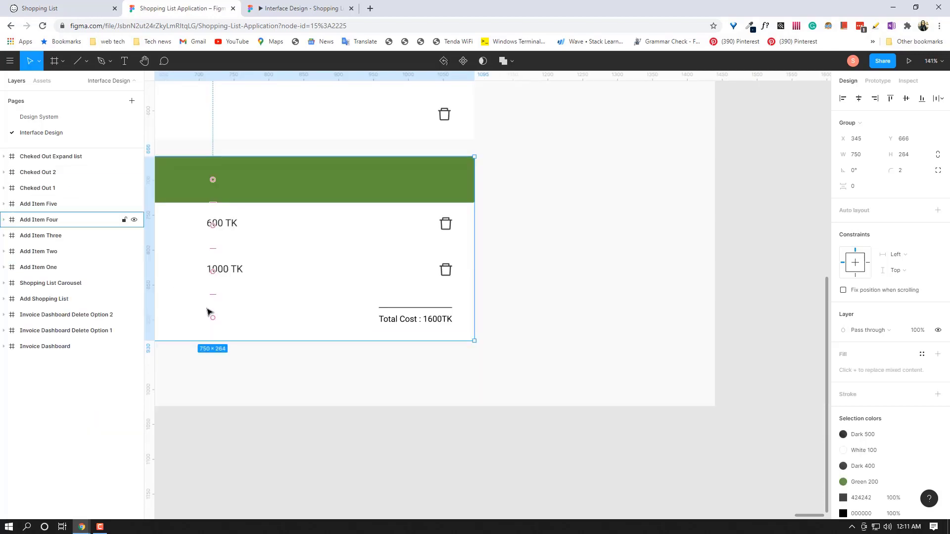
Pan around the canvas to bring the Cheked Out 2 frame into view.
{"action": "scroll", "coordinate": [429, 418], "scroll_direction": "up", "scroll_amount": 3}
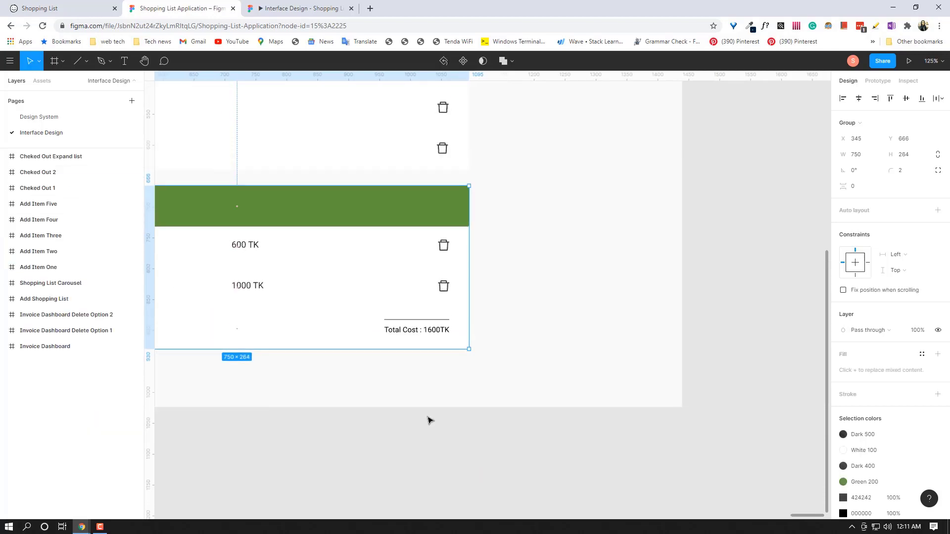
{"action": "scroll", "coordinate": [359, 432], "scroll_direction": "left", "scroll_amount": 5}
{"action": "scroll", "coordinate": [573, 403], "scroll_direction": "down", "scroll_amount": 3}
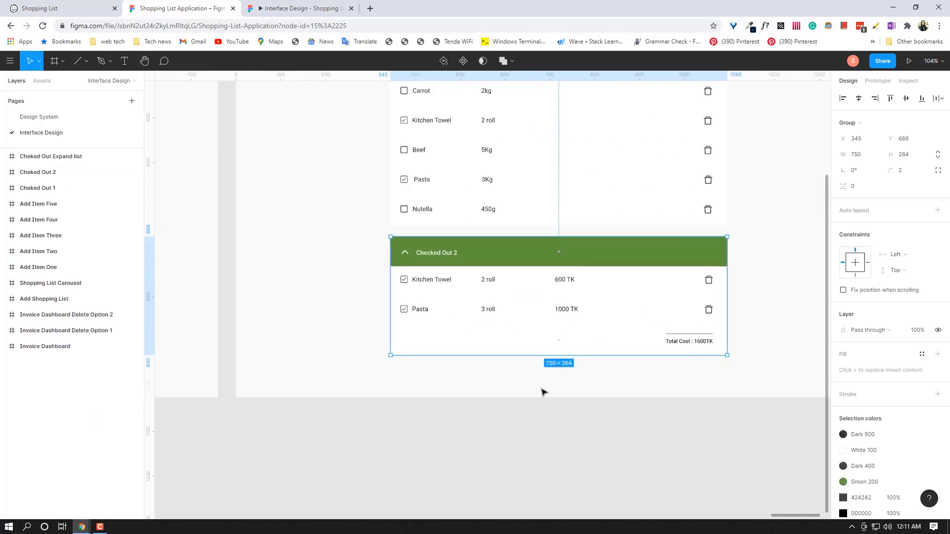
{"action": "scroll", "coordinate": [538, 393], "scroll_direction": "down", "scroll_amount": 1}
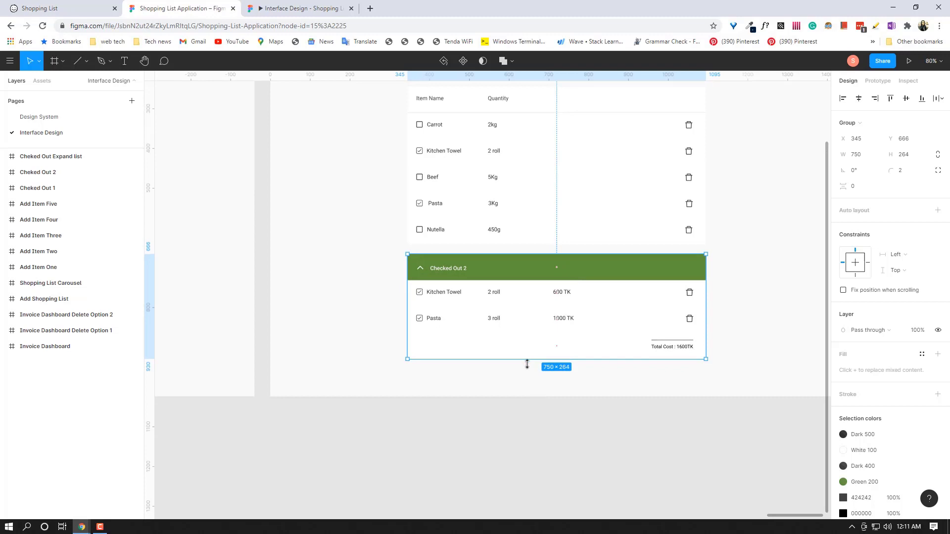
{"action": "scroll", "coordinate": [410, 414], "scroll_direction": "up", "scroll_amount": 1}
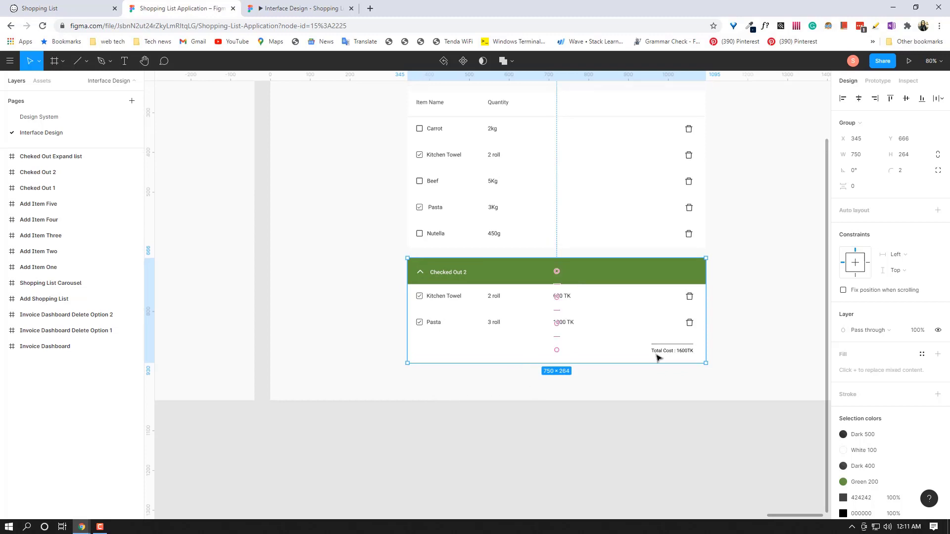
{"action": "scroll", "coordinate": [444, 322], "scroll_direction": "down", "scroll_amount": 3}
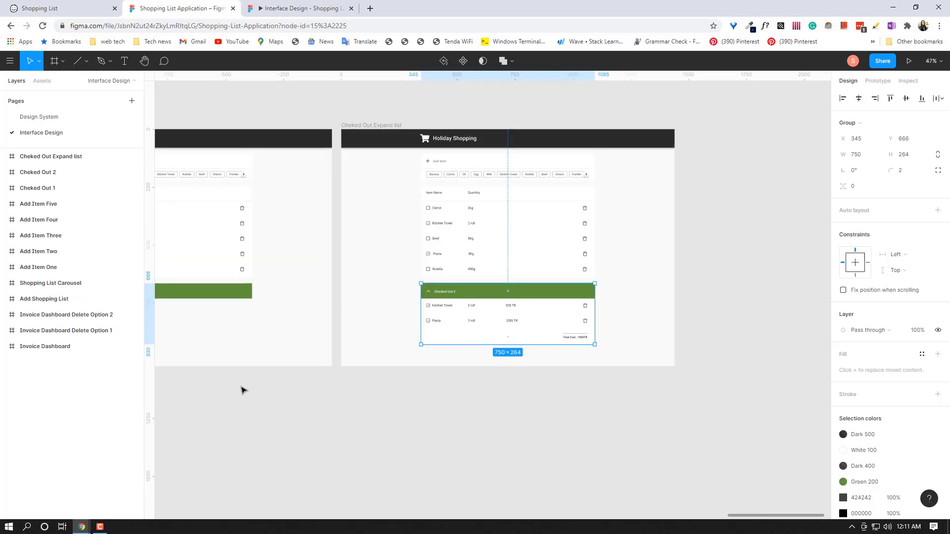
{"action": "left_click_drag", "start_coordinate": [242, 388], "coordinate": [386, 373]}
Start the prototype presentation from the Invoice Dashboard frame.
{"action": "left_click", "coordinate": [315, 3]}
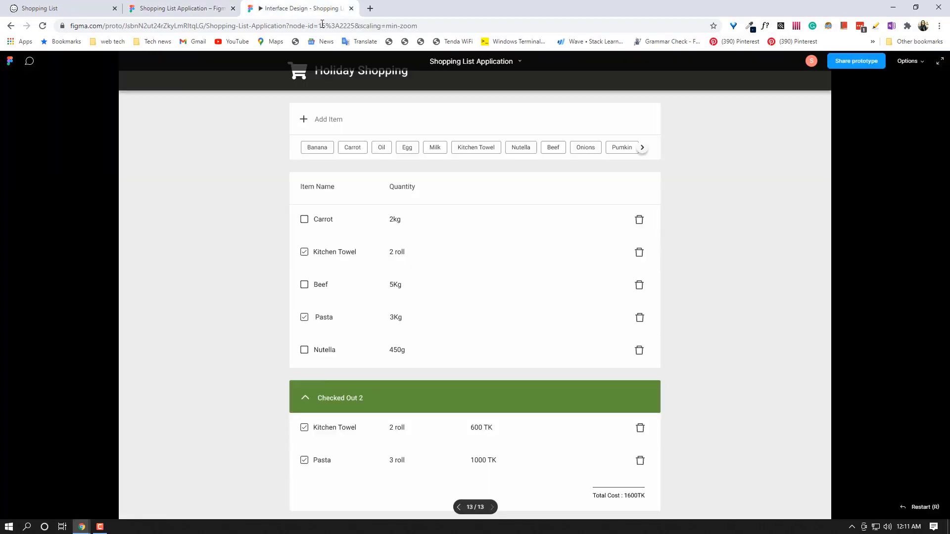
{"action": "left_click", "coordinate": [183, 8]}
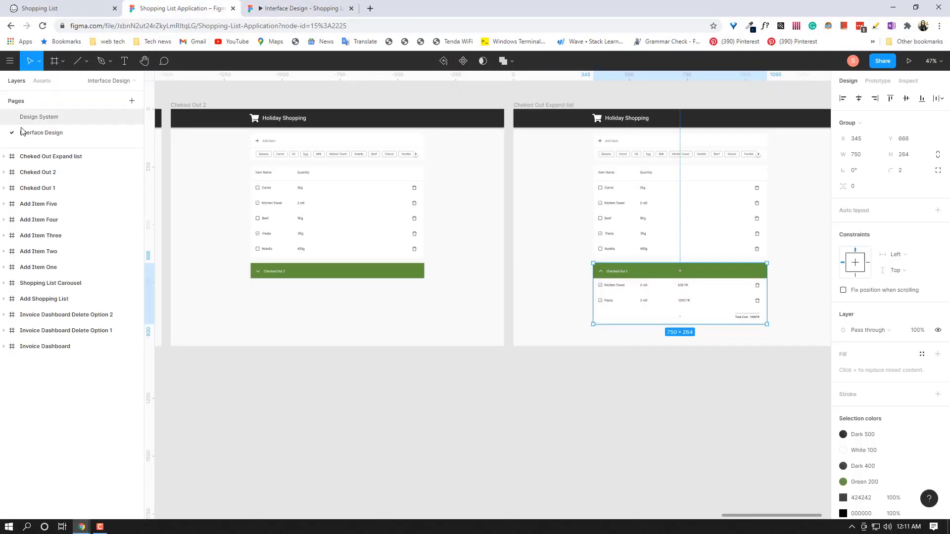
{"action": "left_click", "coordinate": [31, 346]}
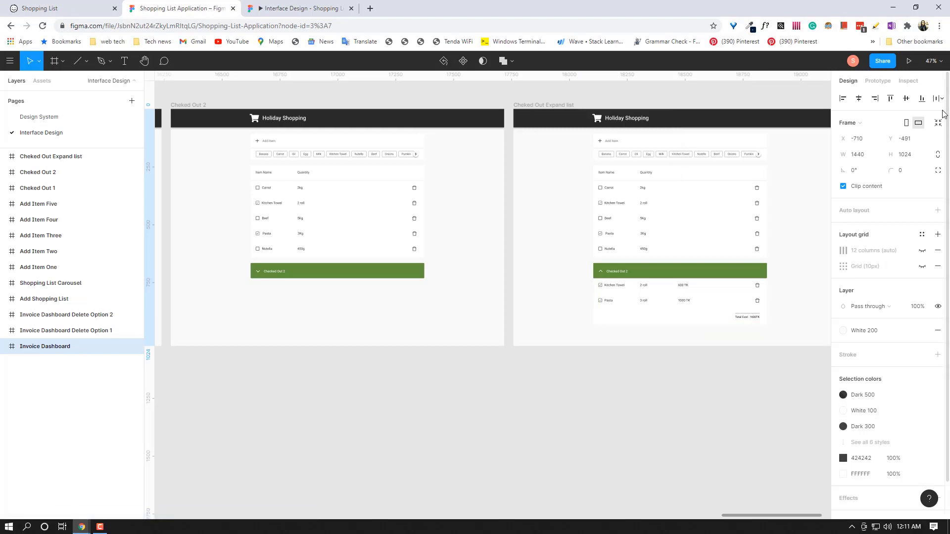
{"action": "left_click", "coordinate": [910, 61]}
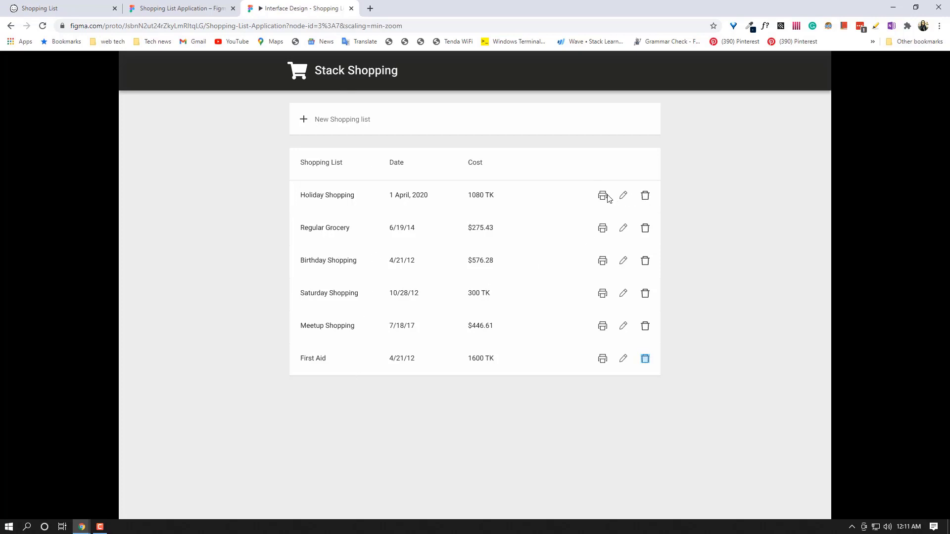
Delete the First Aid and Birthday Shopping lists, then open Holiday Shopping.
{"action": "left_click", "coordinate": [645, 367]}
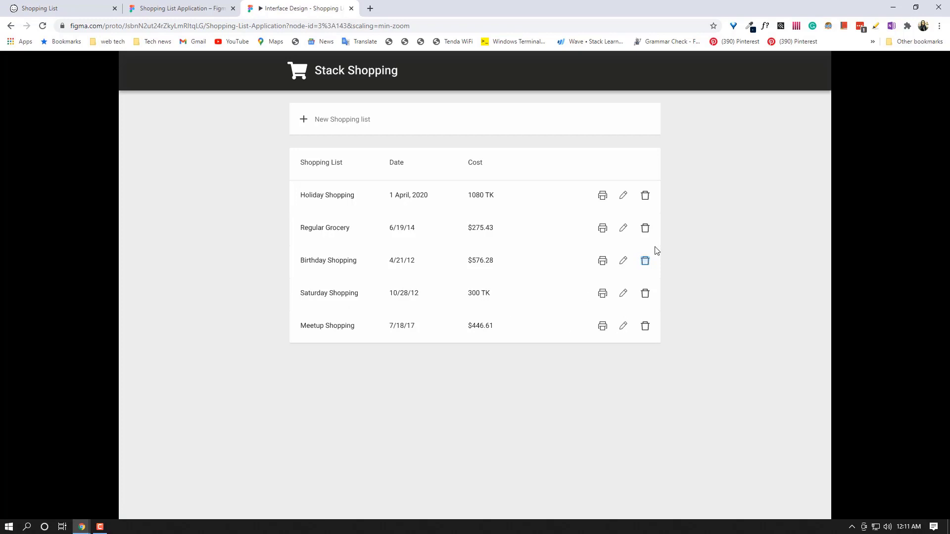
{"action": "left_click", "coordinate": [645, 260]}
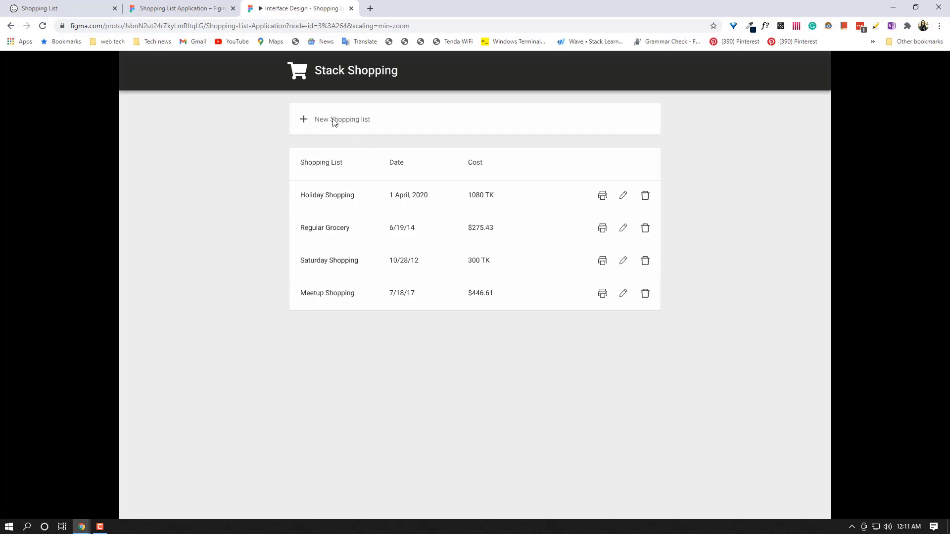
{"action": "left_click", "coordinate": [304, 121]}
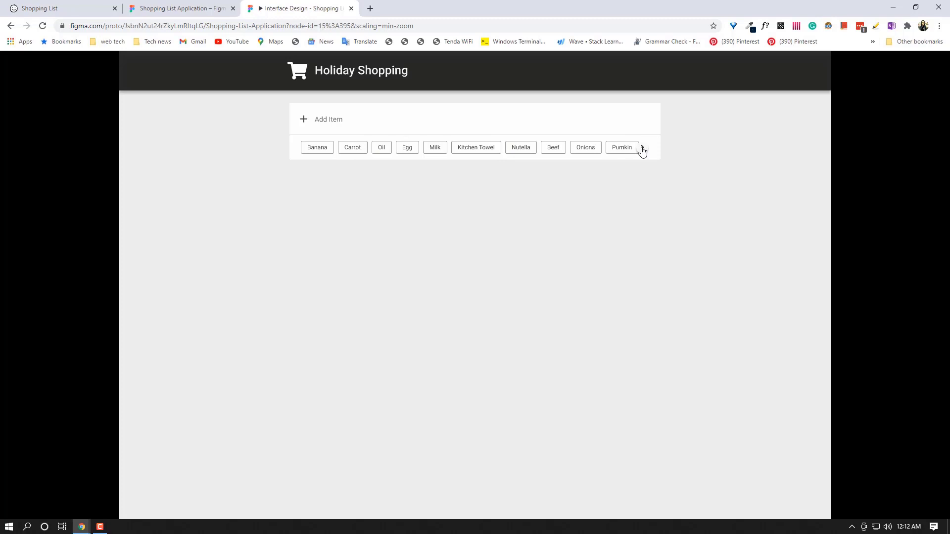
{"action": "scroll", "coordinate": [642, 151], "scroll_direction": "right", "scroll_amount": 3}
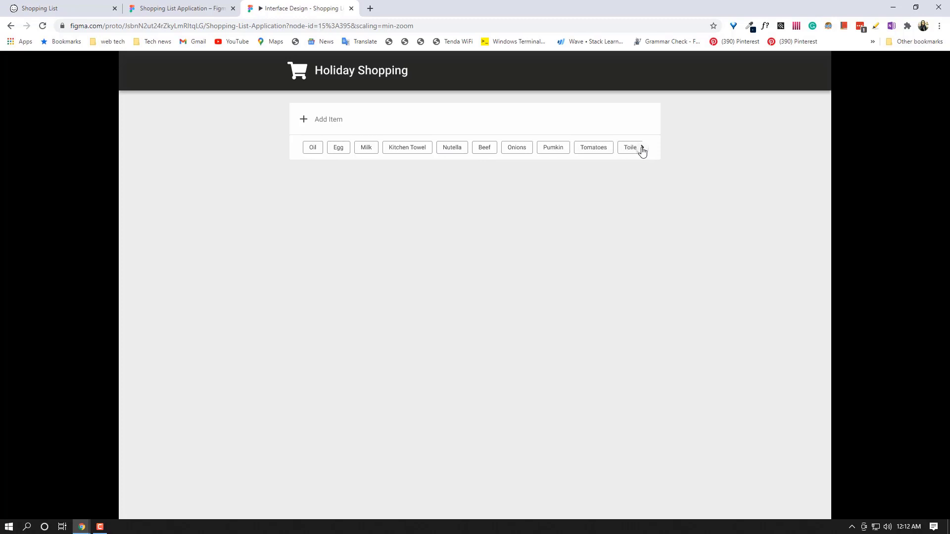
{"action": "scroll", "coordinate": [642, 151], "scroll_direction": "right", "scroll_amount": 3}
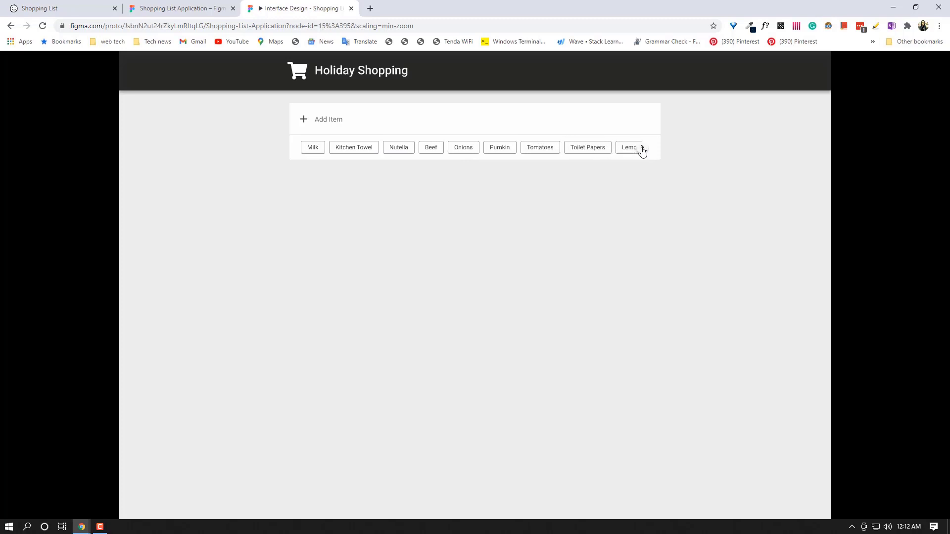
{"action": "scroll", "coordinate": [643, 151], "scroll_direction": "right", "scroll_amount": 2}
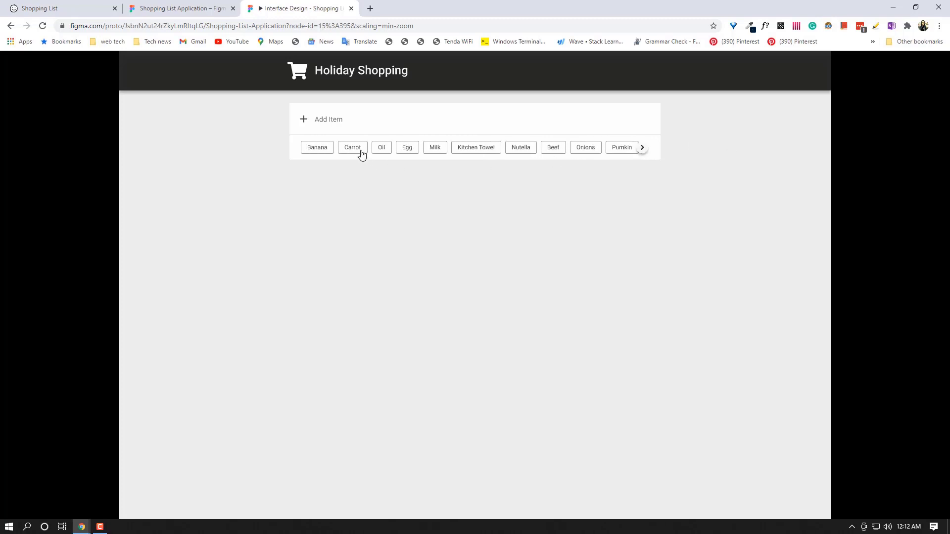
{"action": "left_click", "coordinate": [362, 153]}
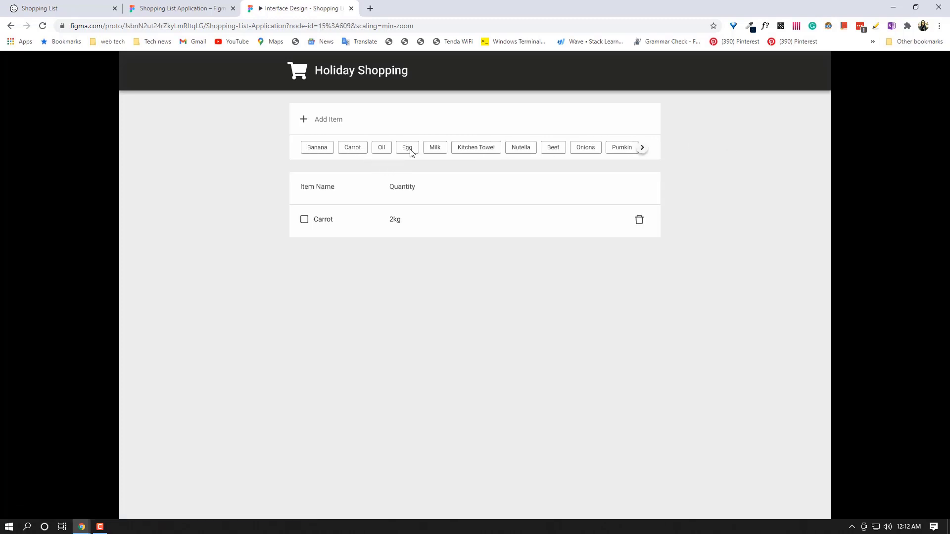
{"action": "left_click", "coordinate": [468, 155]}
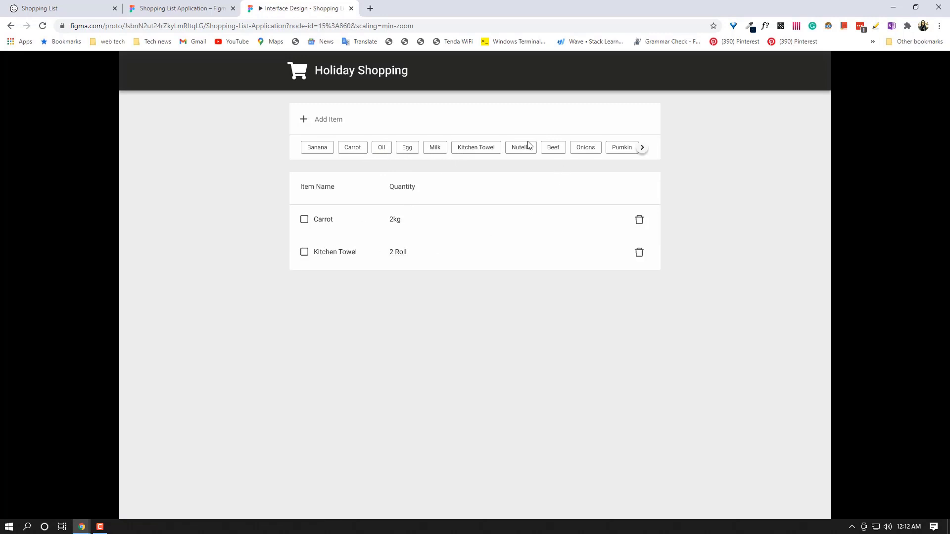
{"action": "left_click", "coordinate": [561, 151]}
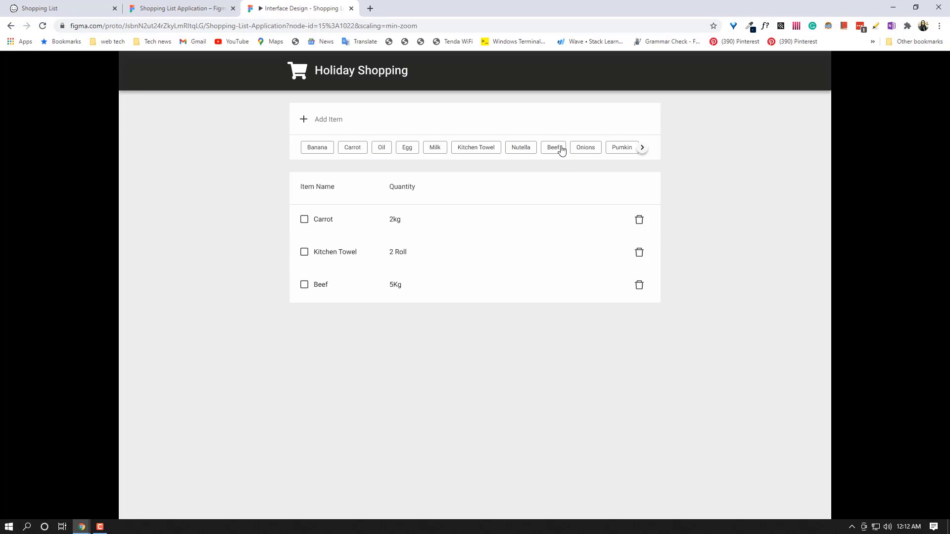
{"action": "left_click", "coordinate": [640, 149]}
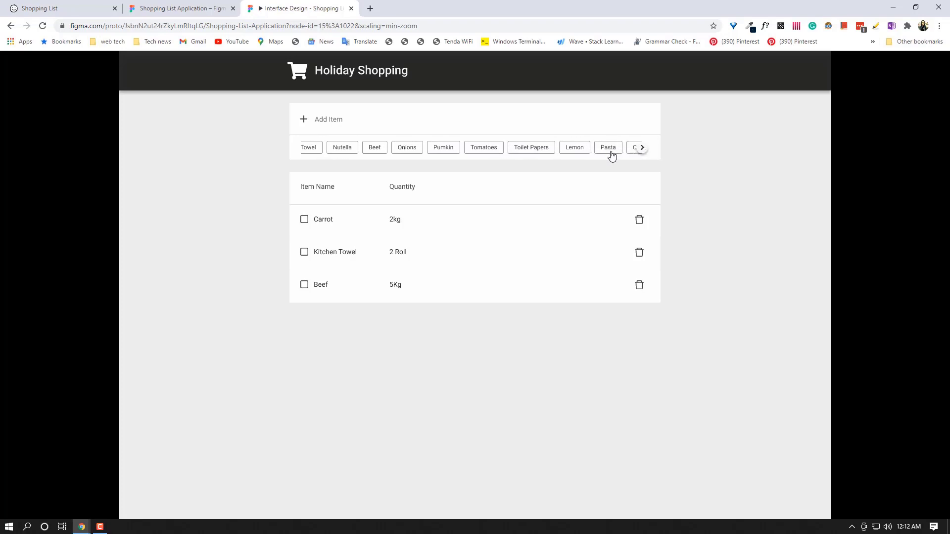
{"action": "left_click", "coordinate": [612, 152]}
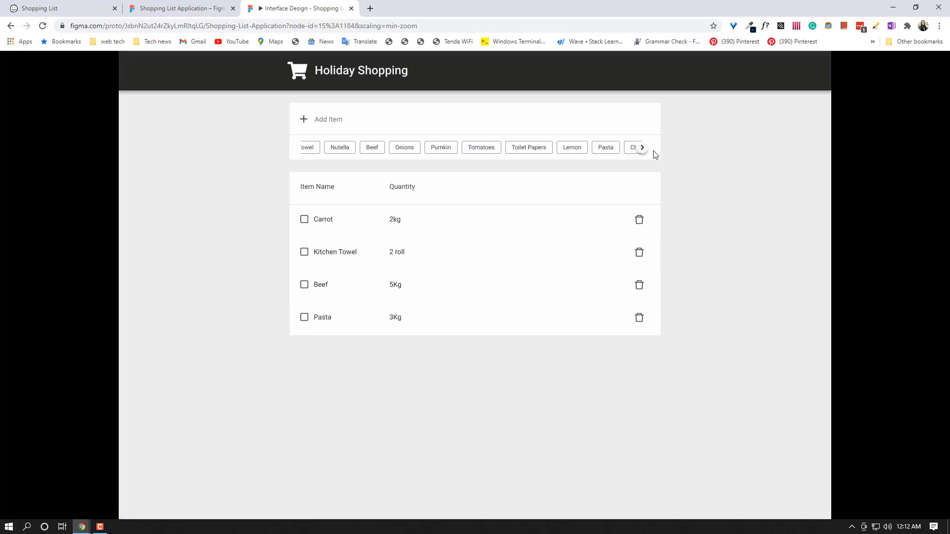
{"action": "scroll", "coordinate": [642, 151], "scroll_direction": "left", "scroll_amount": 5}
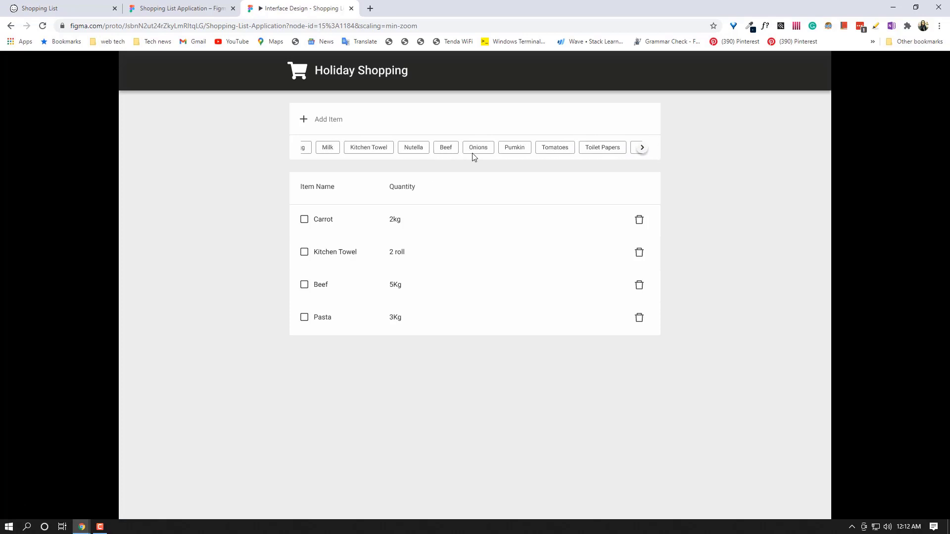
{"action": "scroll", "coordinate": [431, 155], "scroll_direction": "left", "scroll_amount": 3}
{"action": "scroll", "coordinate": [396, 154], "scroll_direction": "left", "scroll_amount": 2}
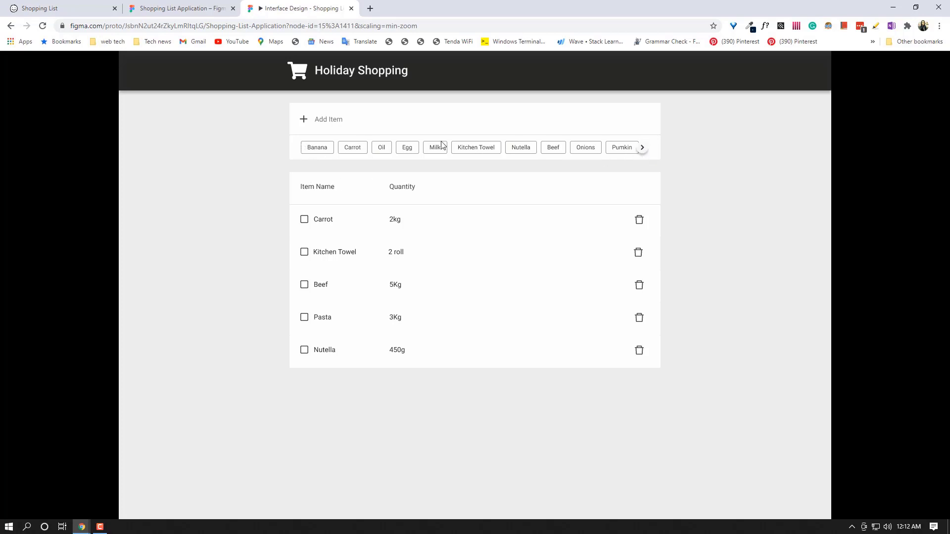
{"action": "mouse_move", "coordinate": [487, 150]}
{"action": "left_mouse_down"}
{"action": "mouse_move", "coordinate": [331, 150]}
{"action": "mouse_move", "coordinate": [481, 143]}
{"action": "left_mouse_up"}
{"action": "left_click_drag", "start_coordinate": [443, 150], "coordinate": [477, 170]}
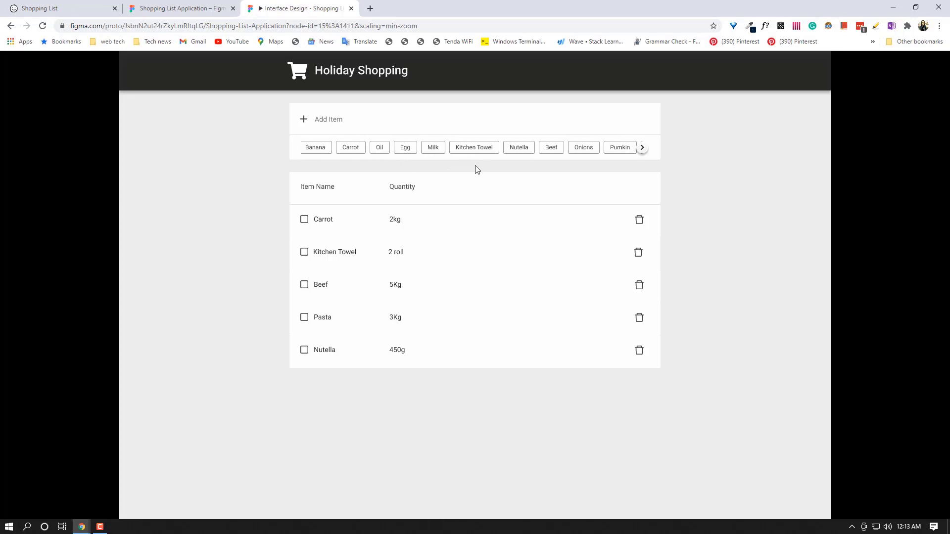
Tick Kitchen Towel and Pasta, then expand Checked Out showing 600 TK, 1000 TK and 1600TK total.
{"action": "left_click", "coordinate": [305, 254]}
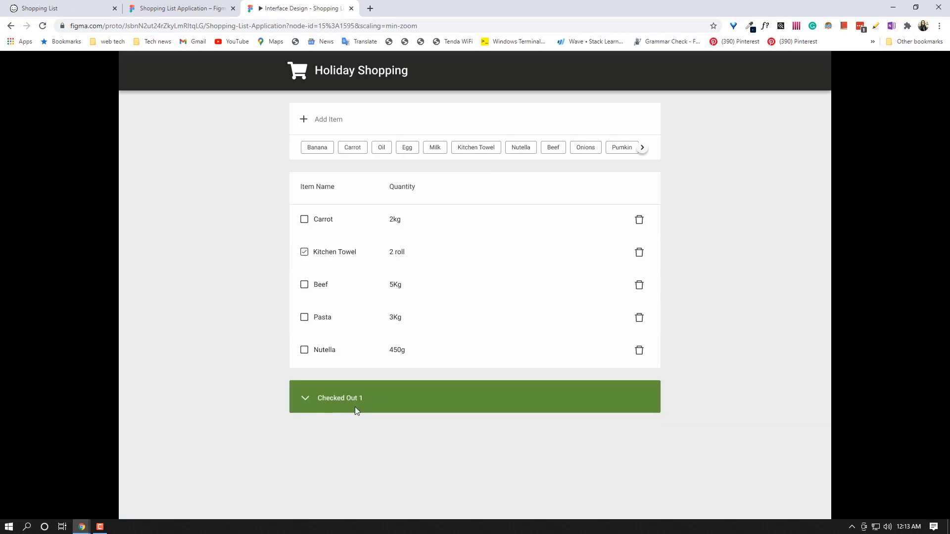
{"action": "left_click", "coordinate": [306, 318]}
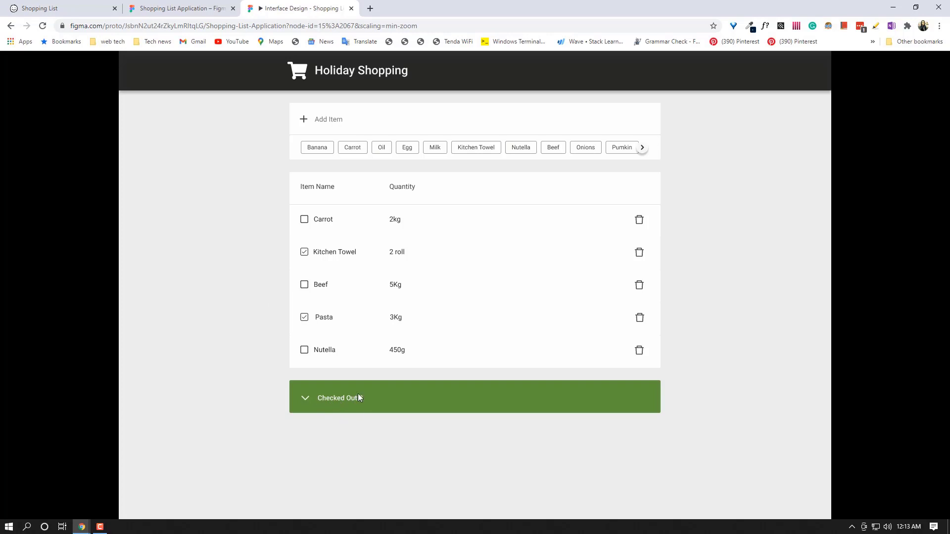
{"action": "left_click", "coordinate": [305, 400]}
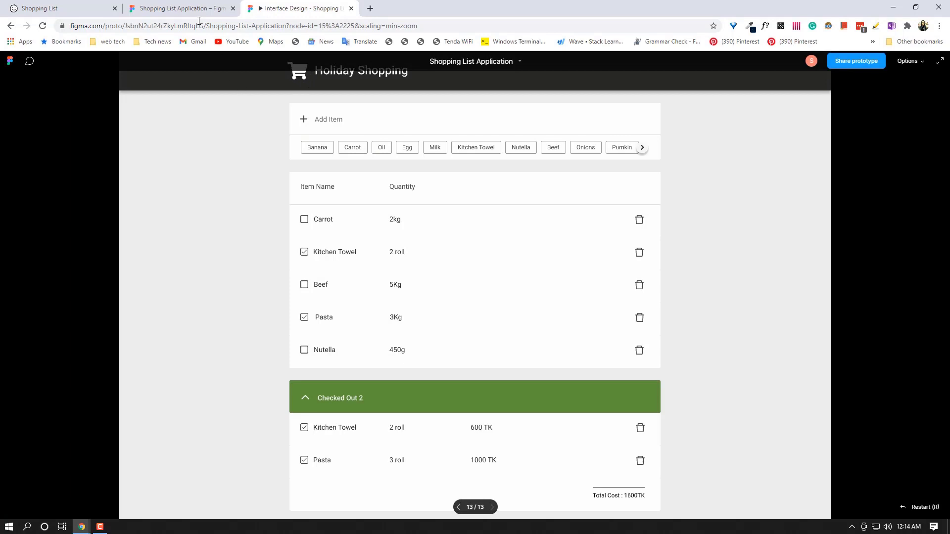
Back in the editor, bring the Cheked Out Expand list frame into view and select its cart logo.
{"action": "left_click", "coordinate": [191, 9]}
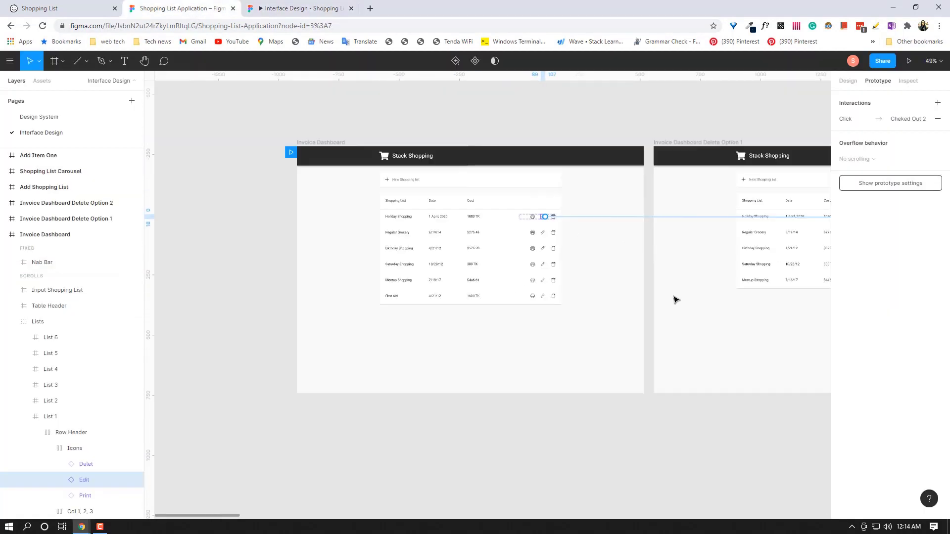
{"action": "scroll", "coordinate": [674, 297], "scroll_direction": "down", "scroll_amount": 5}
{"action": "left_click_drag", "start_coordinate": [700, 344], "coordinate": [680, 352]}
{"action": "scroll", "coordinate": [680, 352], "scroll_direction": "right", "scroll_amount": 10}
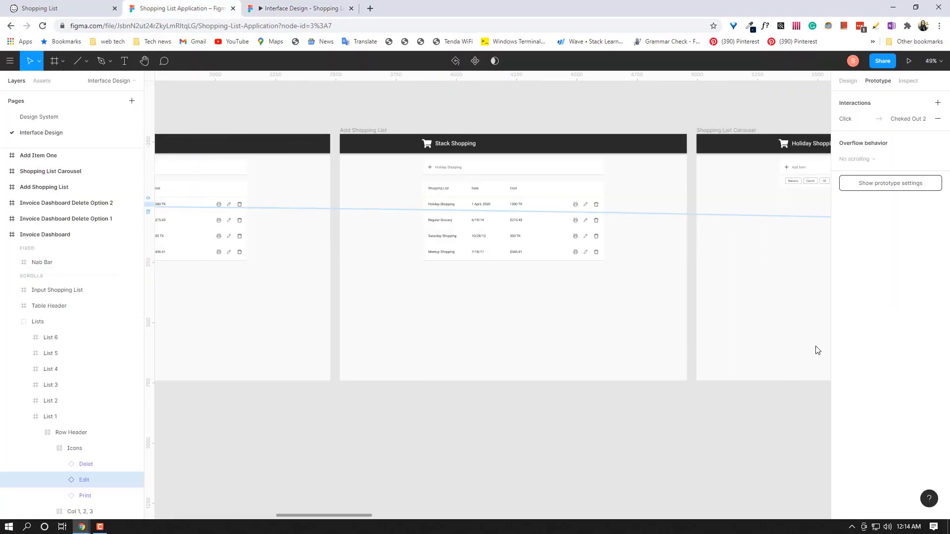
{"action": "scroll", "coordinate": [786, 322], "scroll_direction": "right", "scroll_amount": 15}
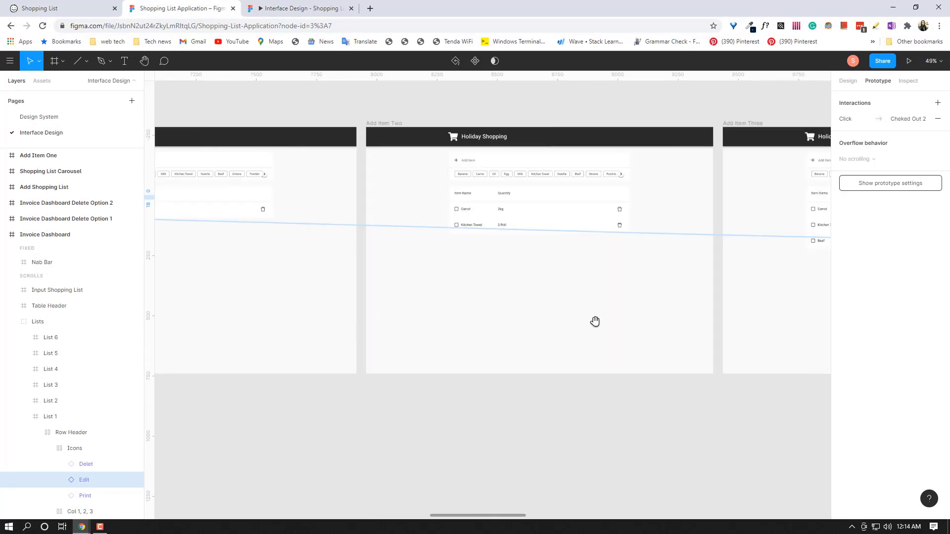
{"action": "scroll", "coordinate": [484, 314], "scroll_direction": "right", "scroll_amount": 20}
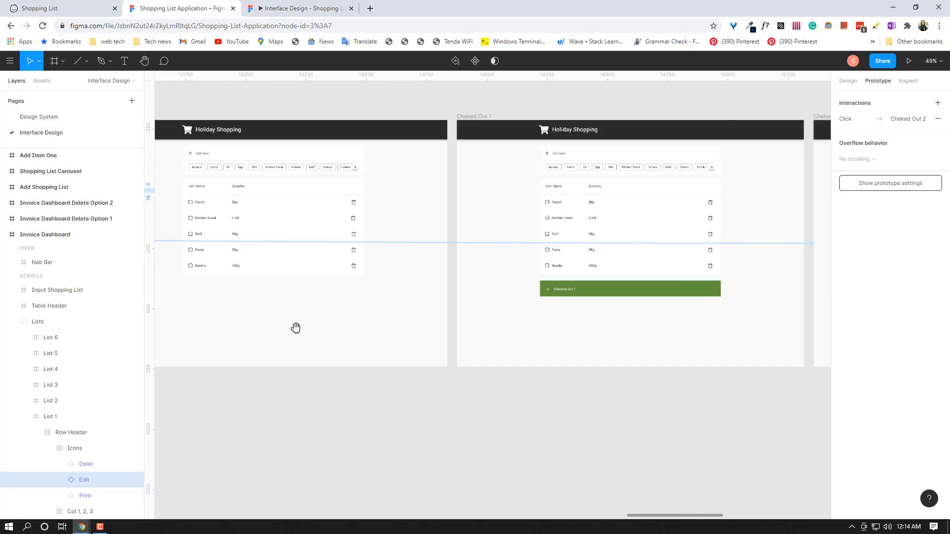
{"action": "left_click_drag", "start_coordinate": [722, 348], "coordinate": [276, 354]}
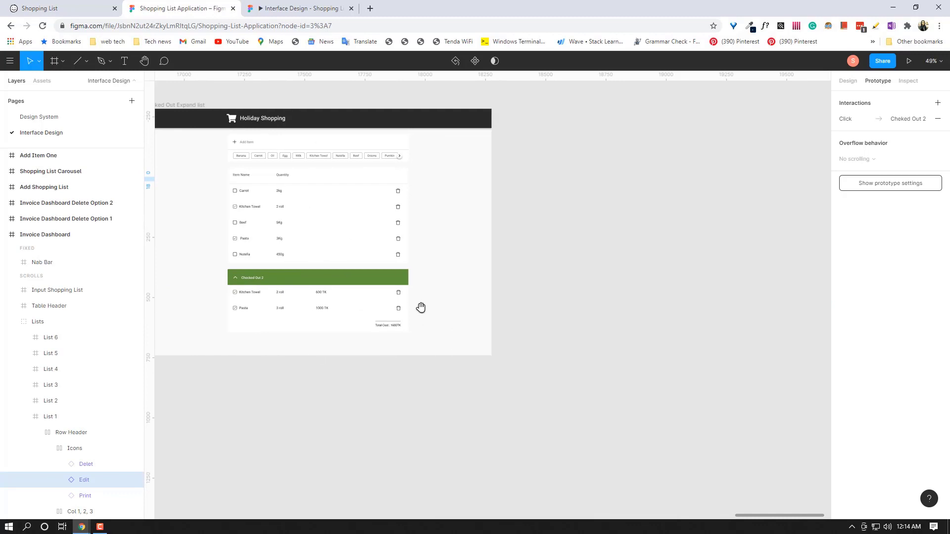
{"action": "scroll", "coordinate": [419, 223], "scroll_direction": "left", "scroll_amount": 5}
{"action": "left_click", "coordinate": [467, 125]}
{"action": "double_click", "coordinate": [467, 125]}
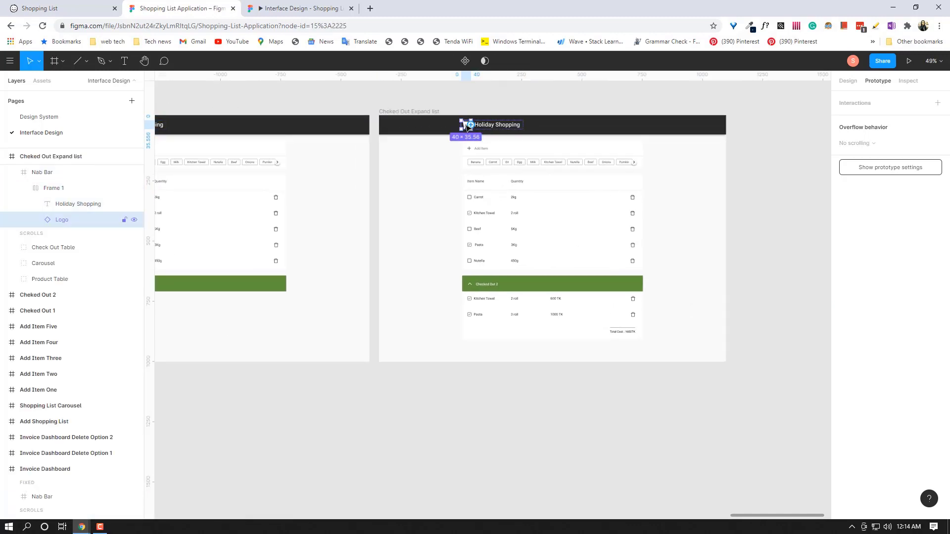
Give the cart logo an On click interaction that navigates to Invoice Dashboard.
{"action": "left_click", "coordinate": [863, 103]}
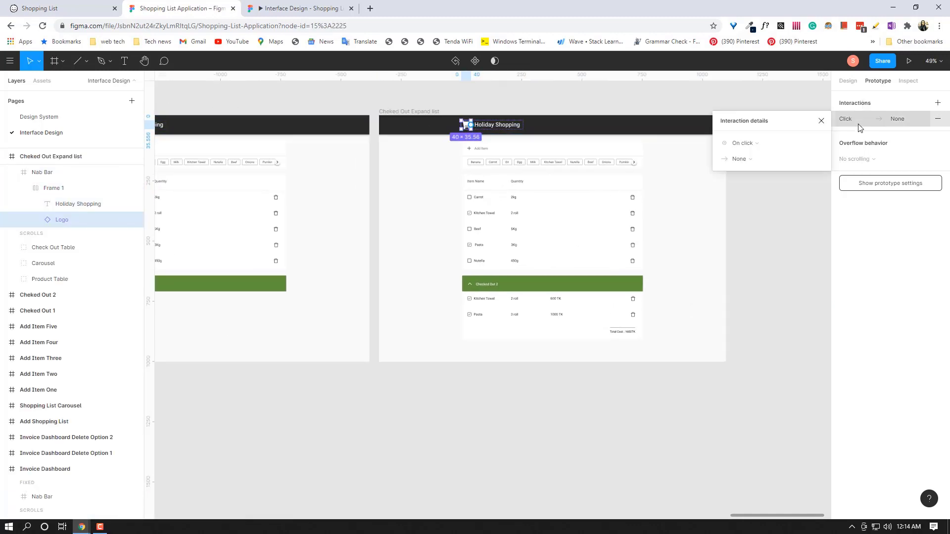
{"action": "left_click", "coordinate": [752, 159]}
{"action": "left_click", "coordinate": [749, 179]}
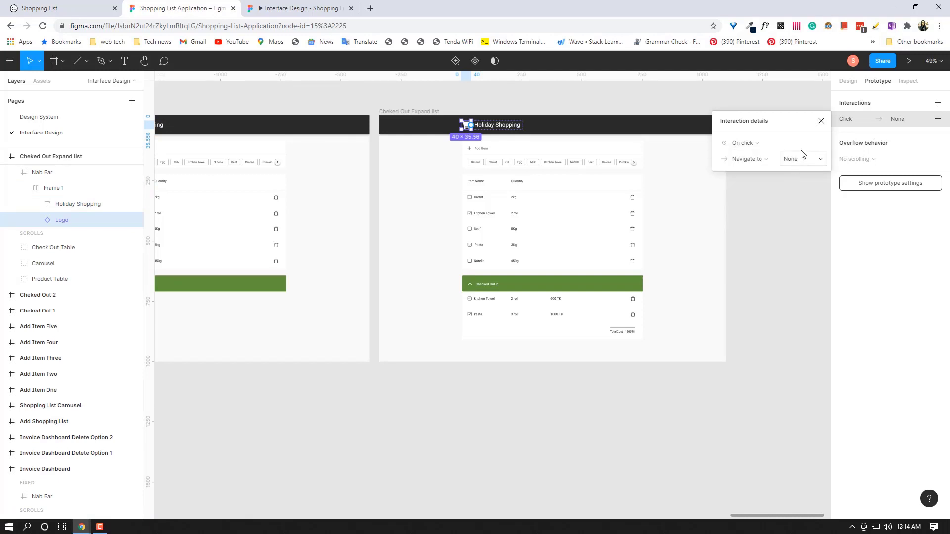
{"action": "left_click", "coordinate": [800, 159]}
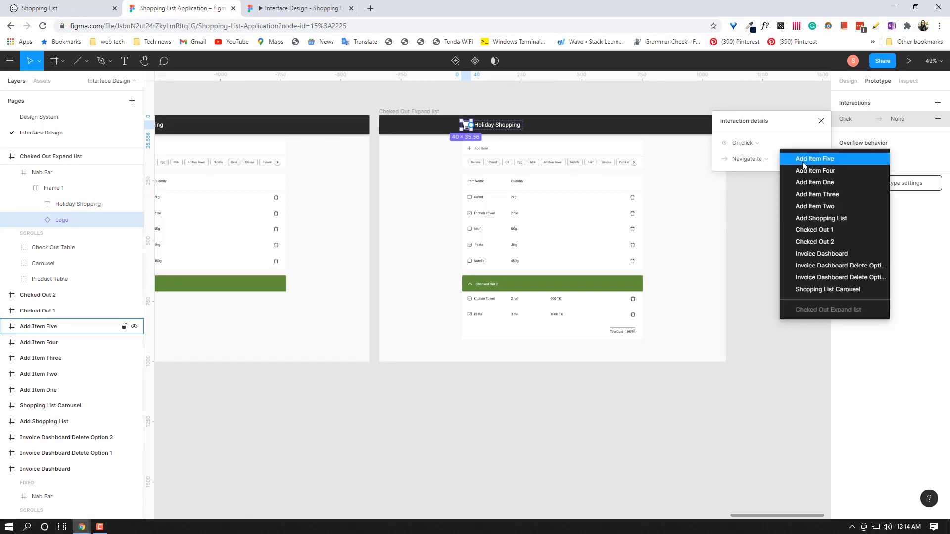
{"action": "left_click", "coordinate": [824, 254]}
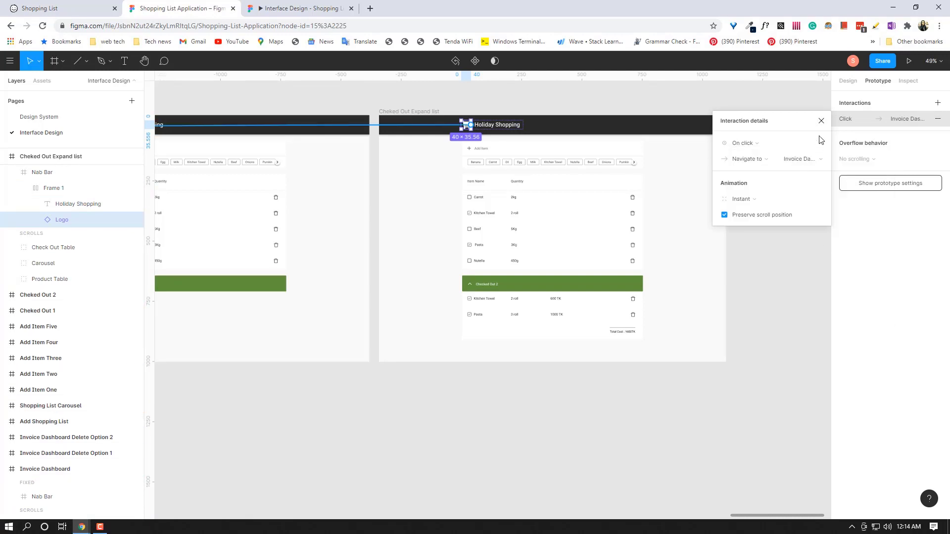
{"action": "left_click", "coordinate": [822, 121]}
{"action": "left_click", "coordinate": [297, 9]}
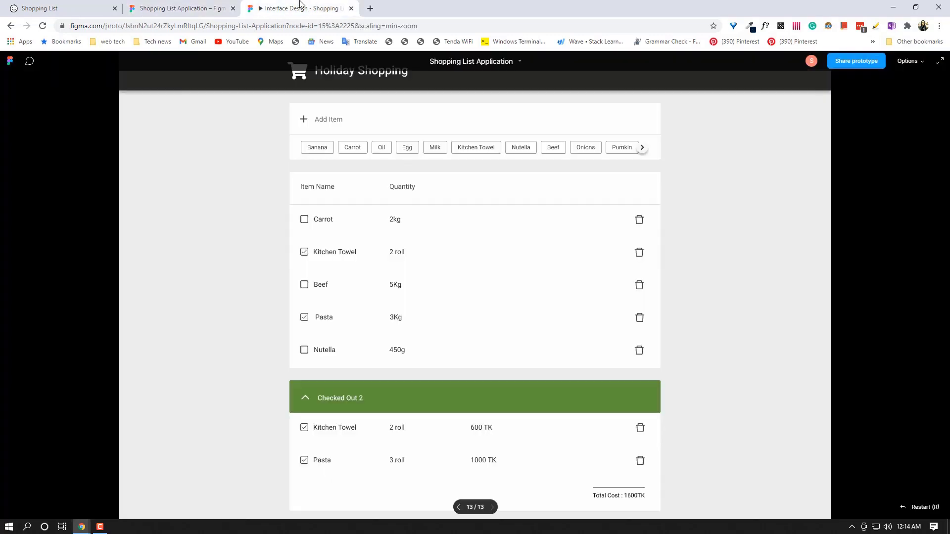
In the prototype, follow the logo to the dashboard, then open Holiday Shopping and expand Checked Out.
{"action": "left_click", "coordinate": [299, 78]}
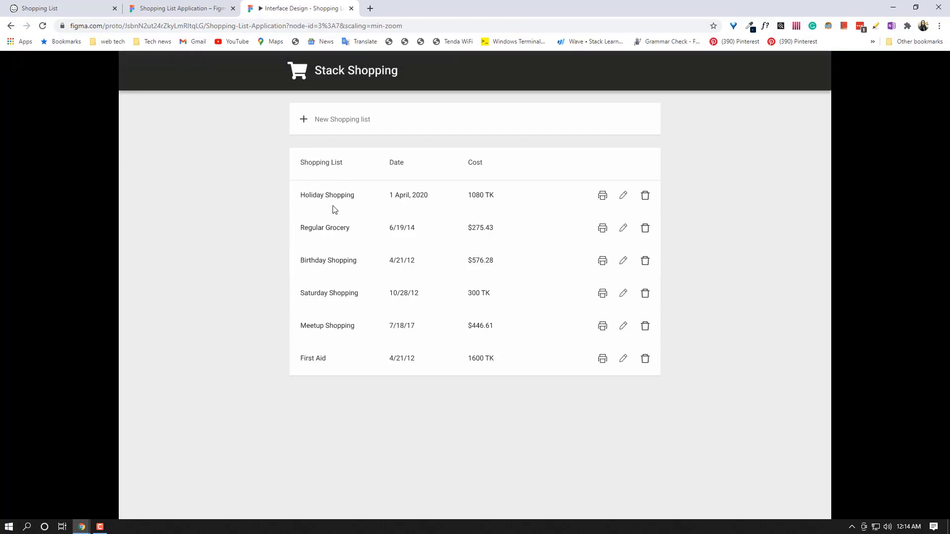
{"action": "left_click", "coordinate": [623, 197]}
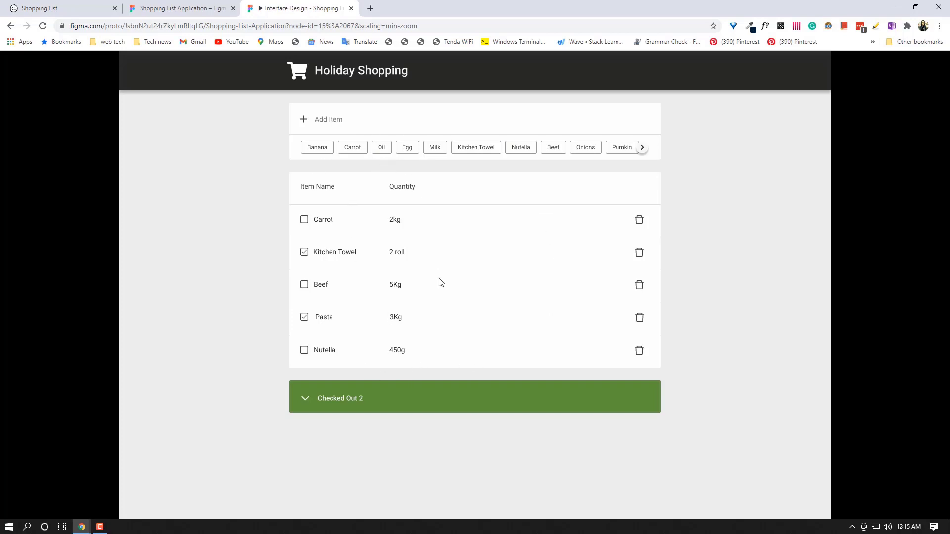
{"action": "left_click", "coordinate": [305, 400]}
{"action": "scroll", "coordinate": [391, 371], "scroll_direction": "down", "scroll_amount": 1}
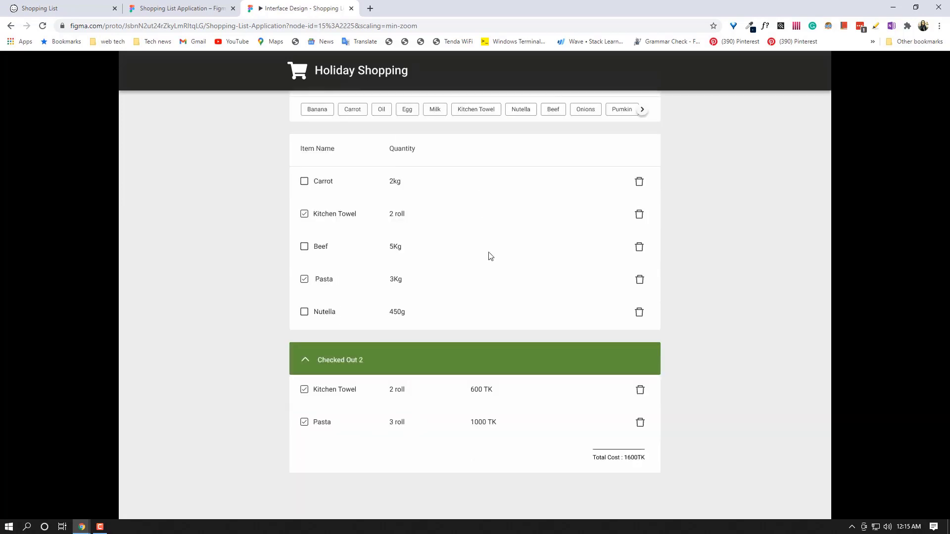
{"action": "scroll", "coordinate": [439, 382], "scroll_direction": "up", "scroll_amount": 1}
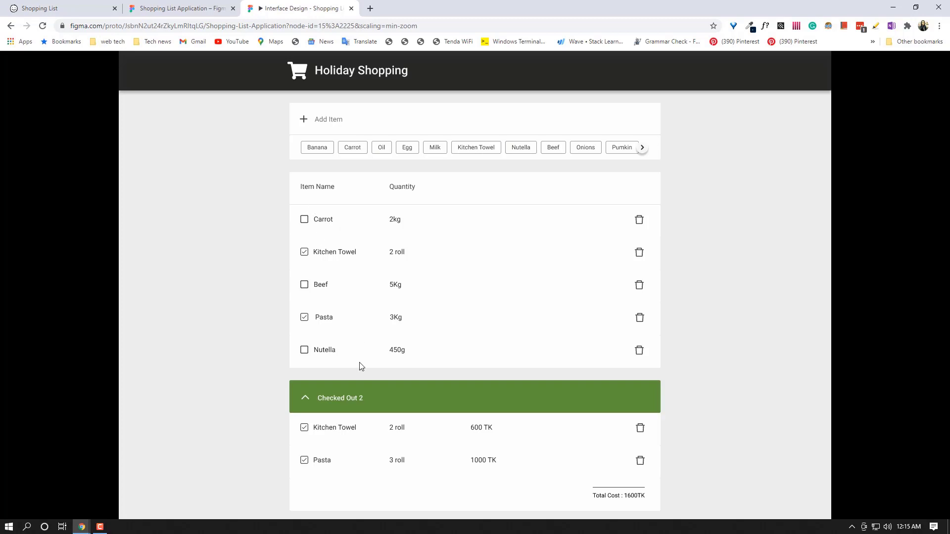
Reveal more item chips, then use the cart logo to return to the dashboard before going back to the editor.
{"action": "left_click", "coordinate": [643, 147]}
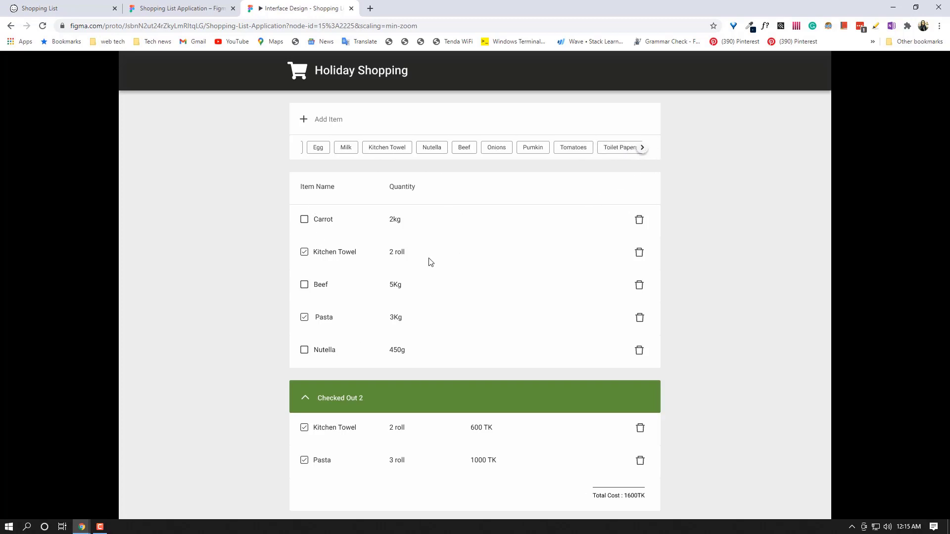
{"action": "scroll", "coordinate": [579, 188], "scroll_direction": "down", "scroll_amount": 1}
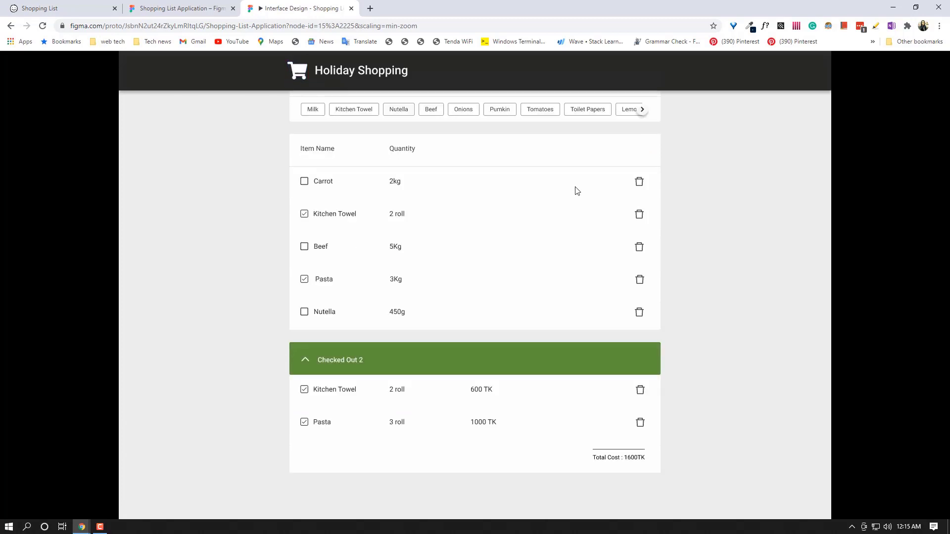
{"action": "left_click", "coordinate": [346, 70]}
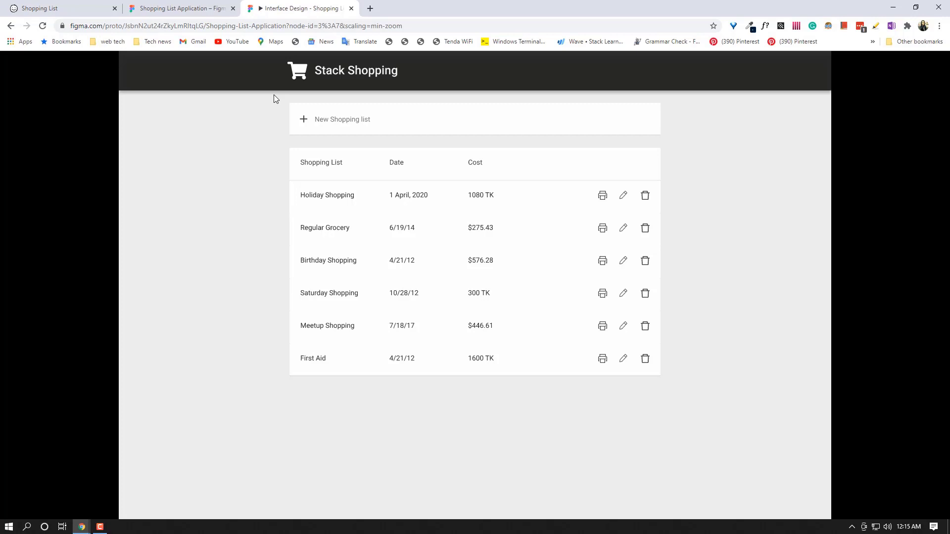
{"action": "left_click", "coordinate": [217, 6]}
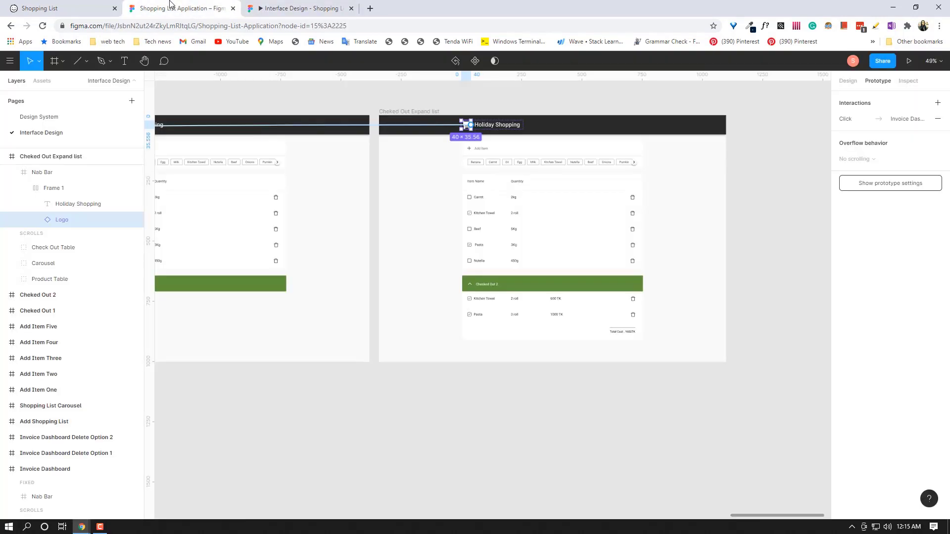